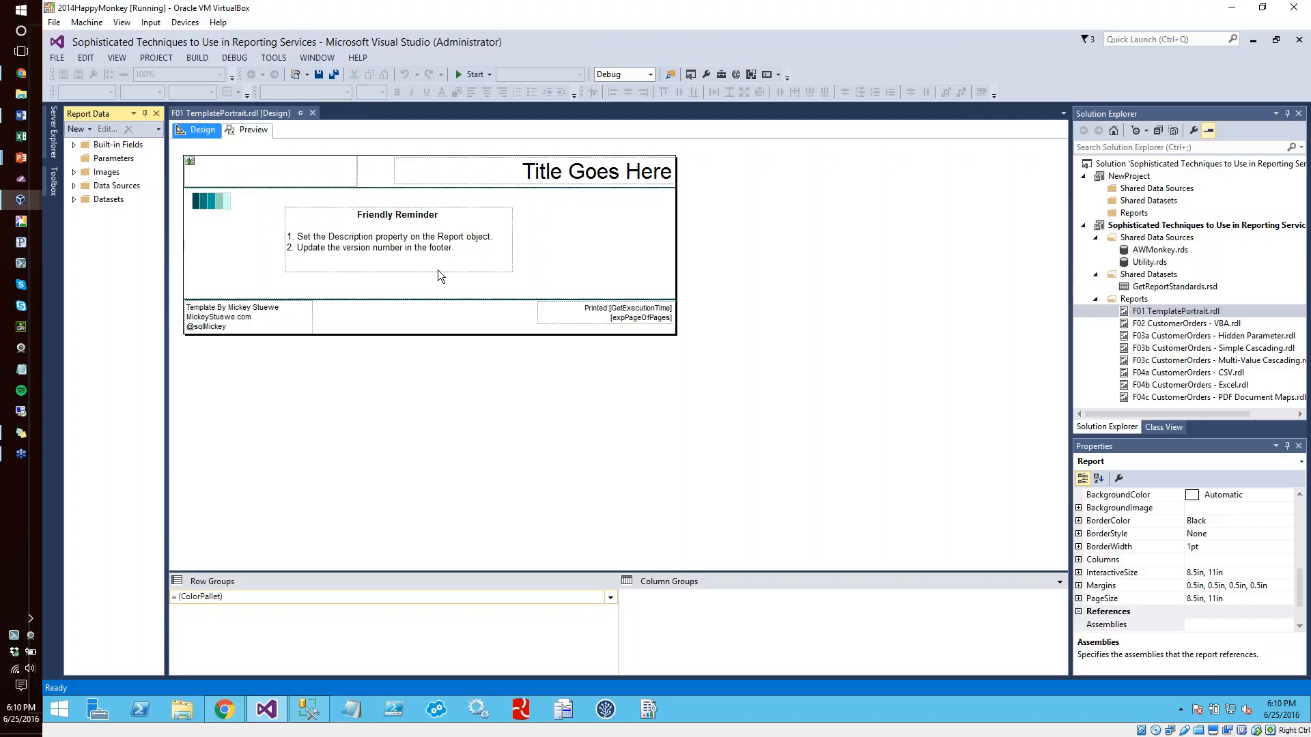
Widen the properties pane and sort the report's properties alphabetically
{"action": "left_click", "coordinate": [563, 230]}
{"action": "left_click_drag", "start_coordinate": [1067, 310], "coordinate": [952, 322]}
{"action": "left_click", "coordinate": [810, 429]}
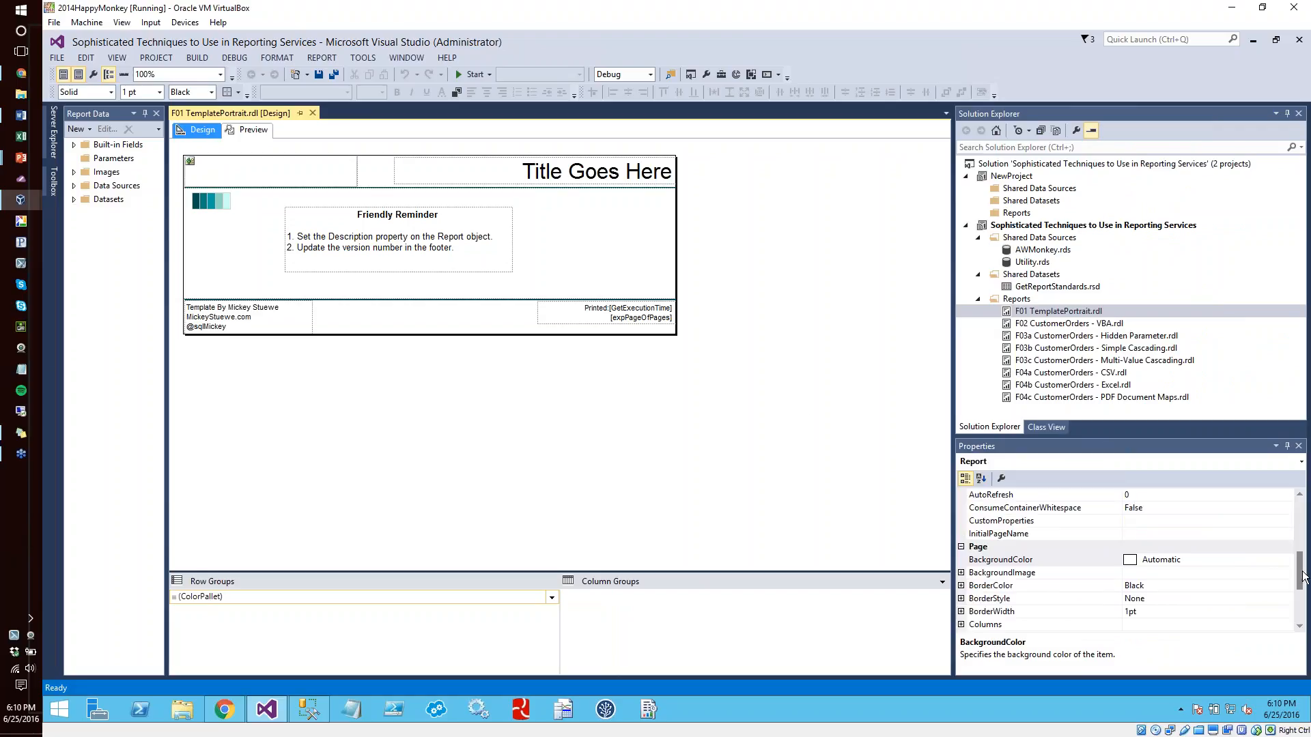
{"action": "left_click", "coordinate": [1299, 544]}
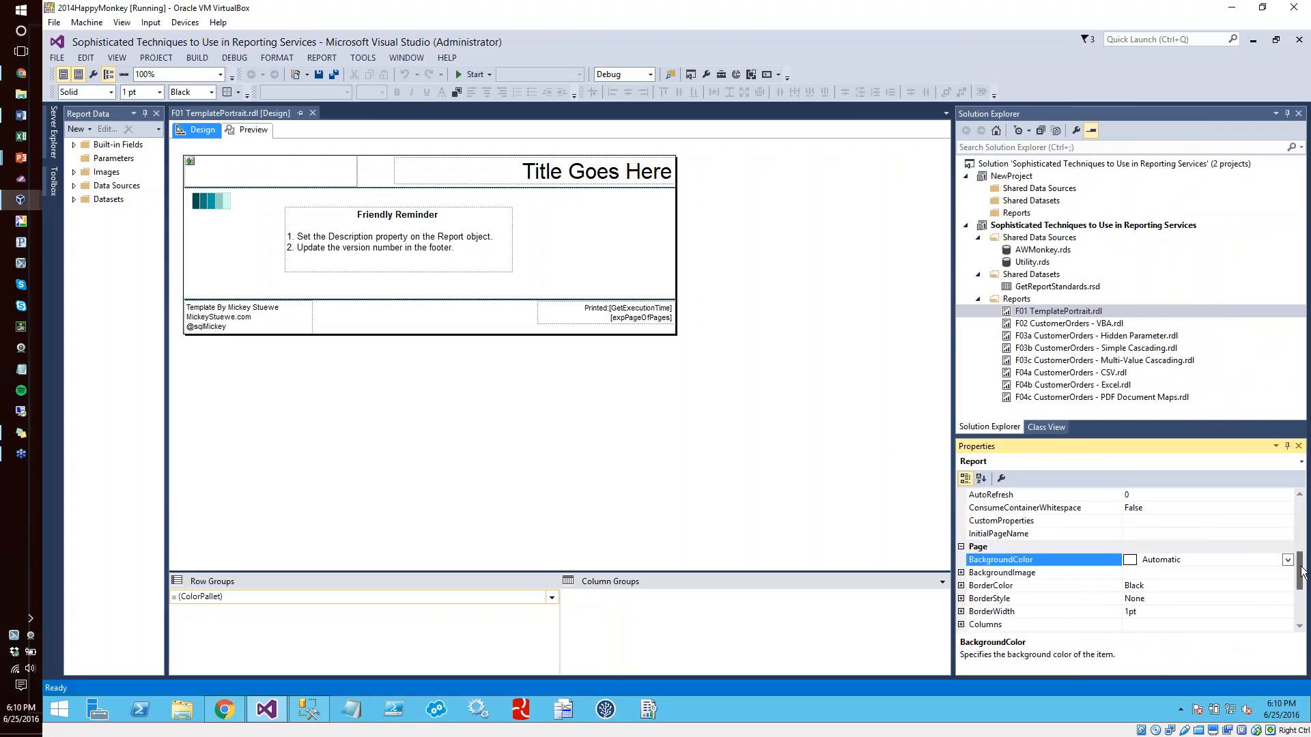
{"action": "left_click", "coordinate": [981, 479]}
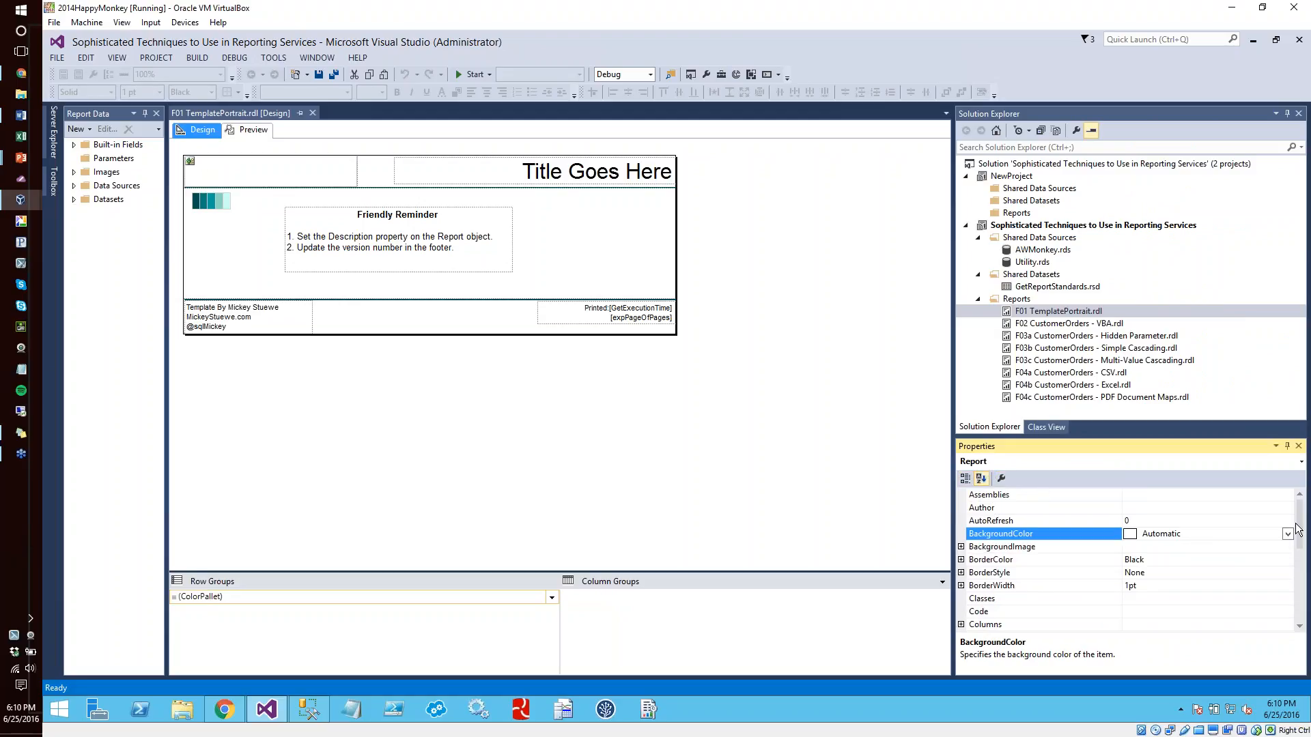
Find the report's Description property and widen the value column to read its full text
{"action": "left_click_drag", "start_coordinate": [1299, 537], "coordinate": [1303, 581]}
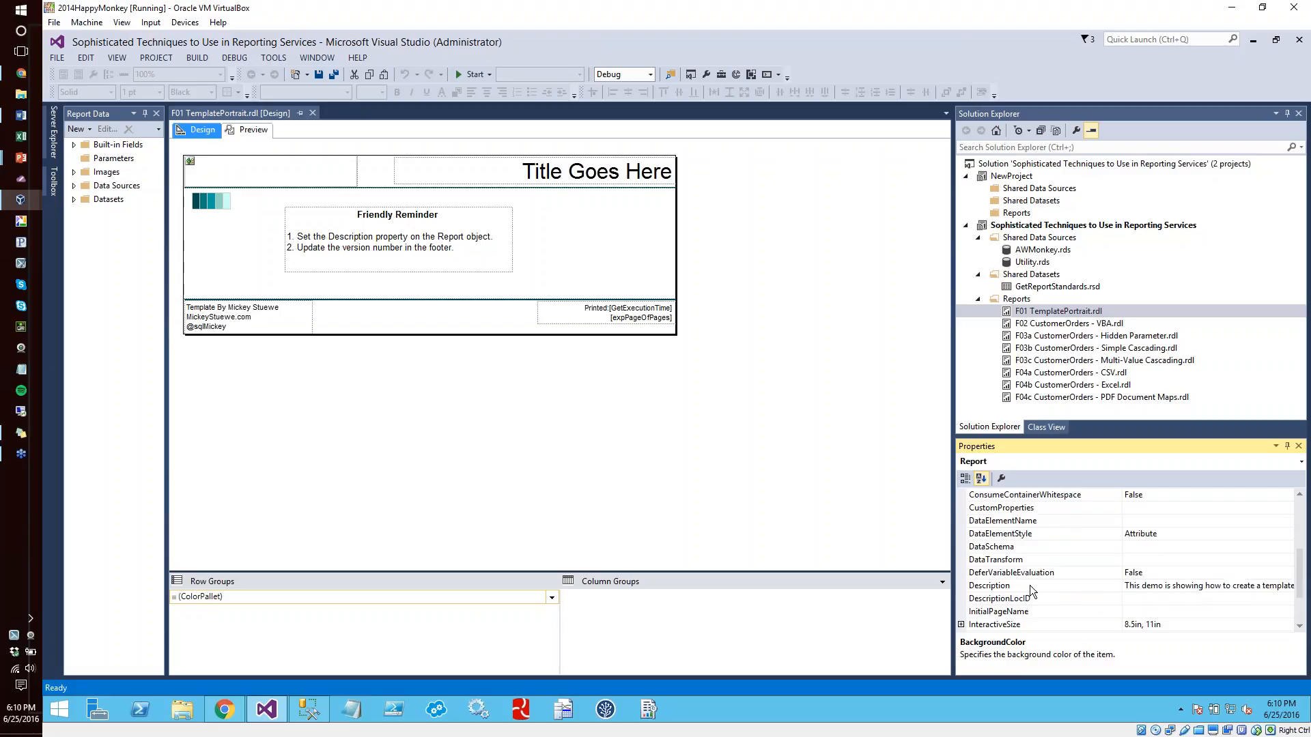
{"action": "left_click", "coordinate": [990, 585]}
{"action": "left_click", "coordinate": [817, 342]}
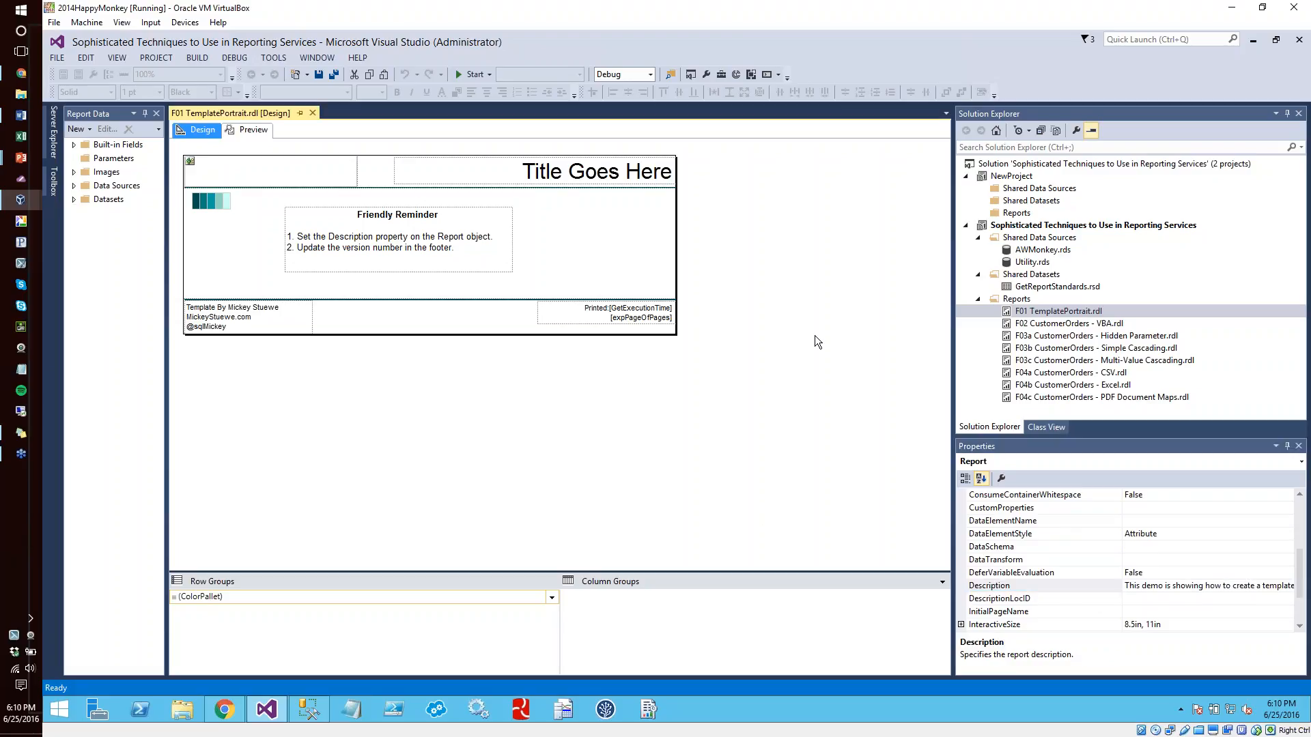
{"action": "left_click", "coordinate": [1035, 587]}
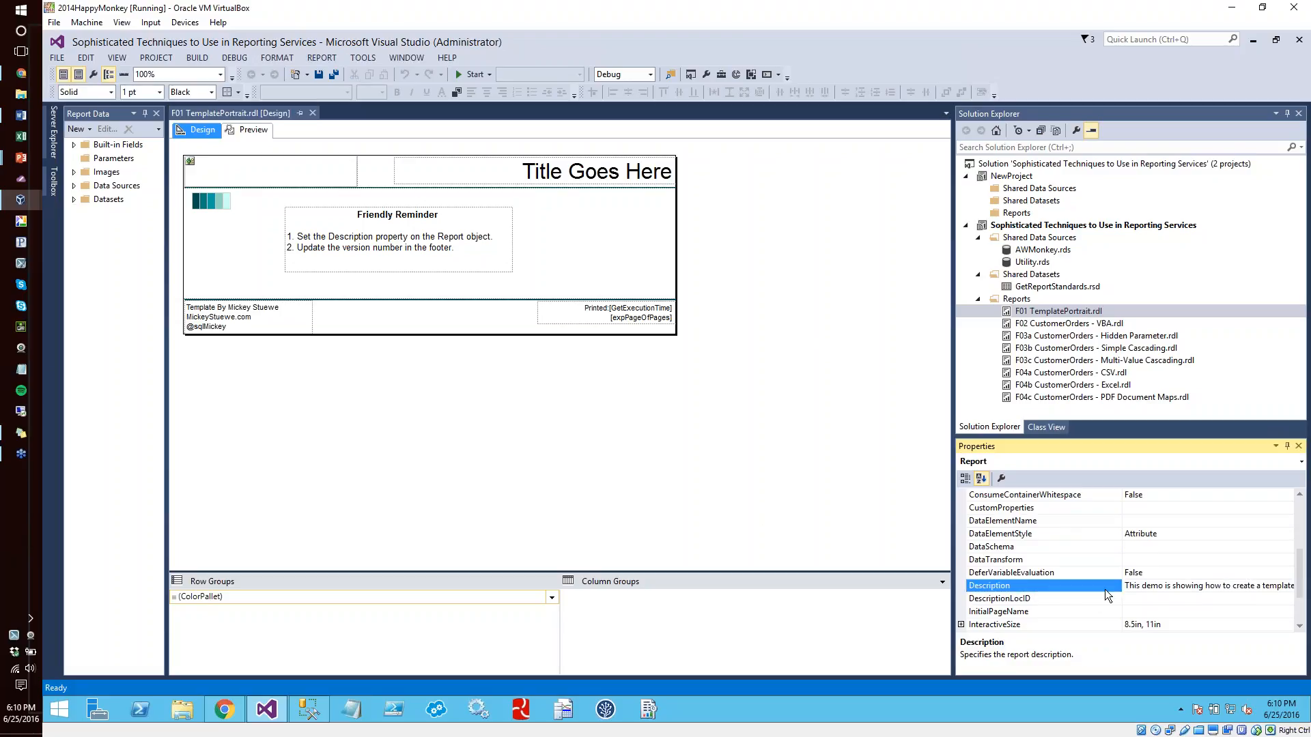
{"action": "left_click_drag", "start_coordinate": [1119, 573], "coordinate": [1062, 571]}
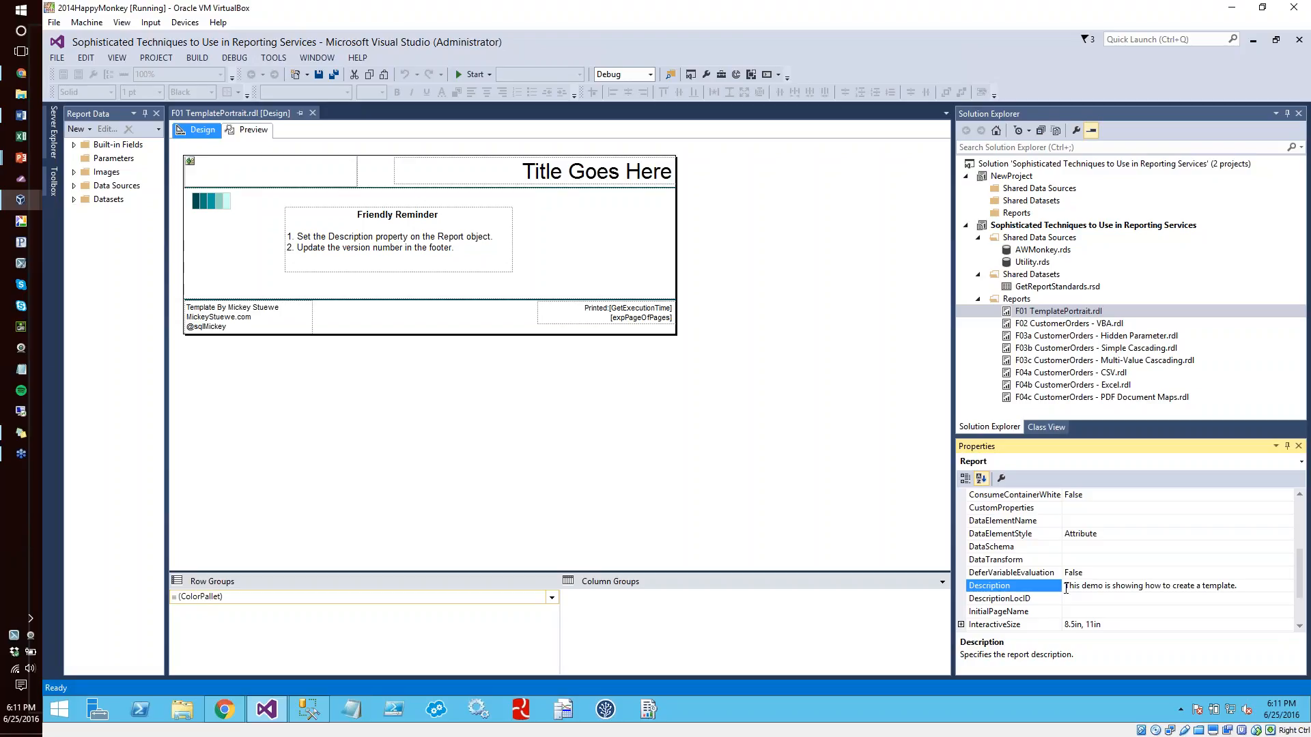
{"action": "left_click", "coordinate": [257, 428]}
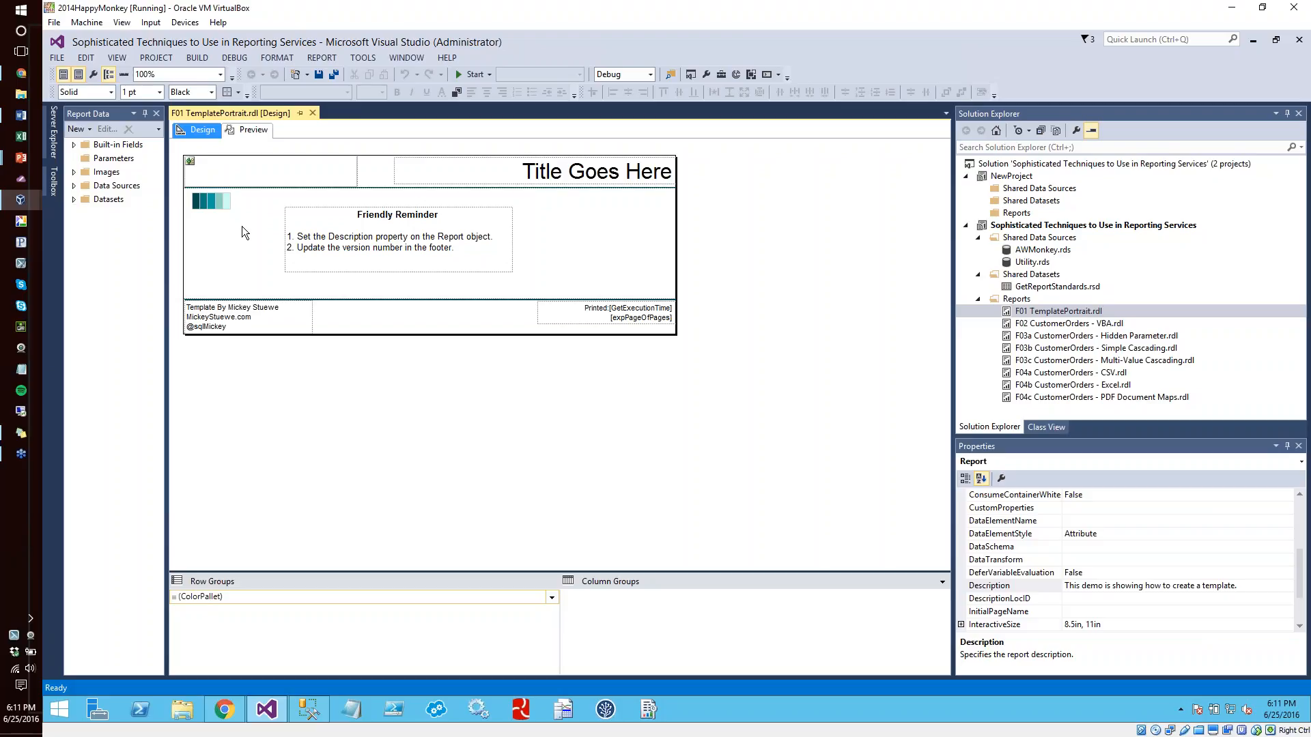
Examine the properties of the color block table and the background color of its darkest swatch cell
{"action": "left_click", "coordinate": [201, 207]}
{"action": "left_click", "coordinate": [197, 212]}
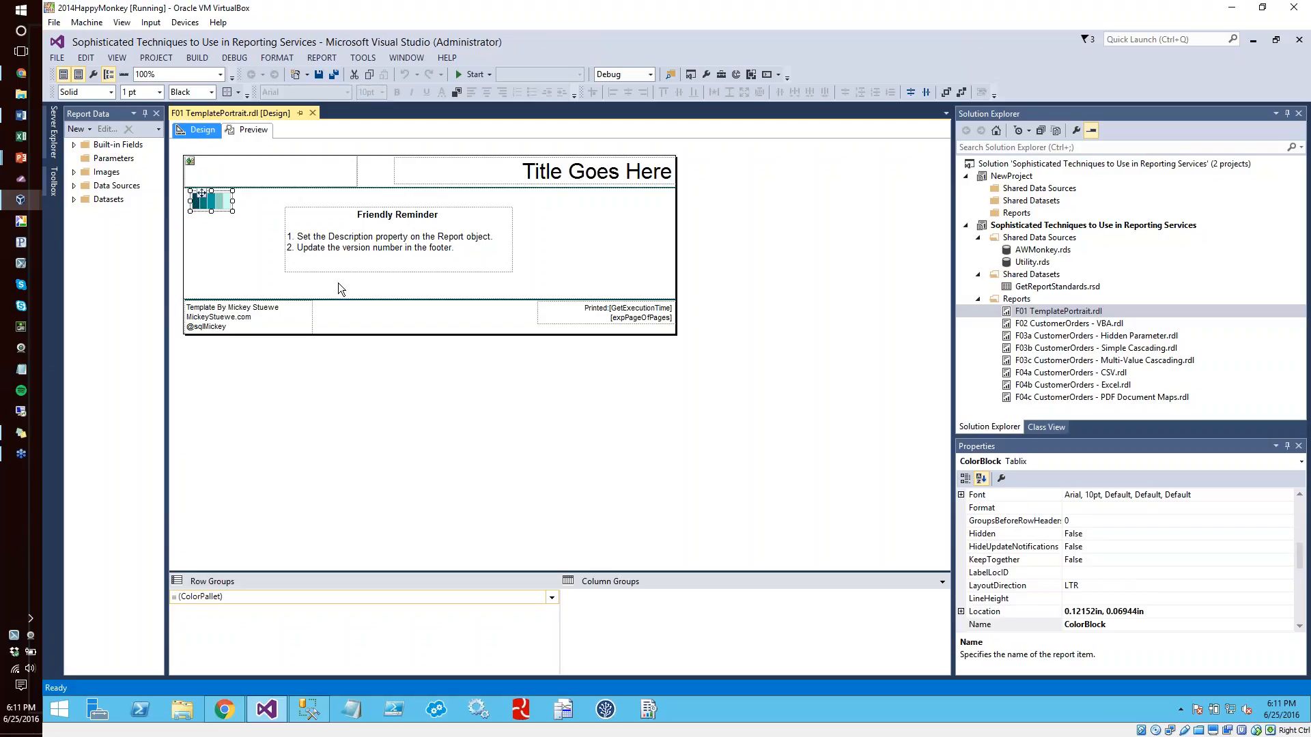
{"action": "left_click_drag", "start_coordinate": [1300, 560], "coordinate": [1300, 509]}
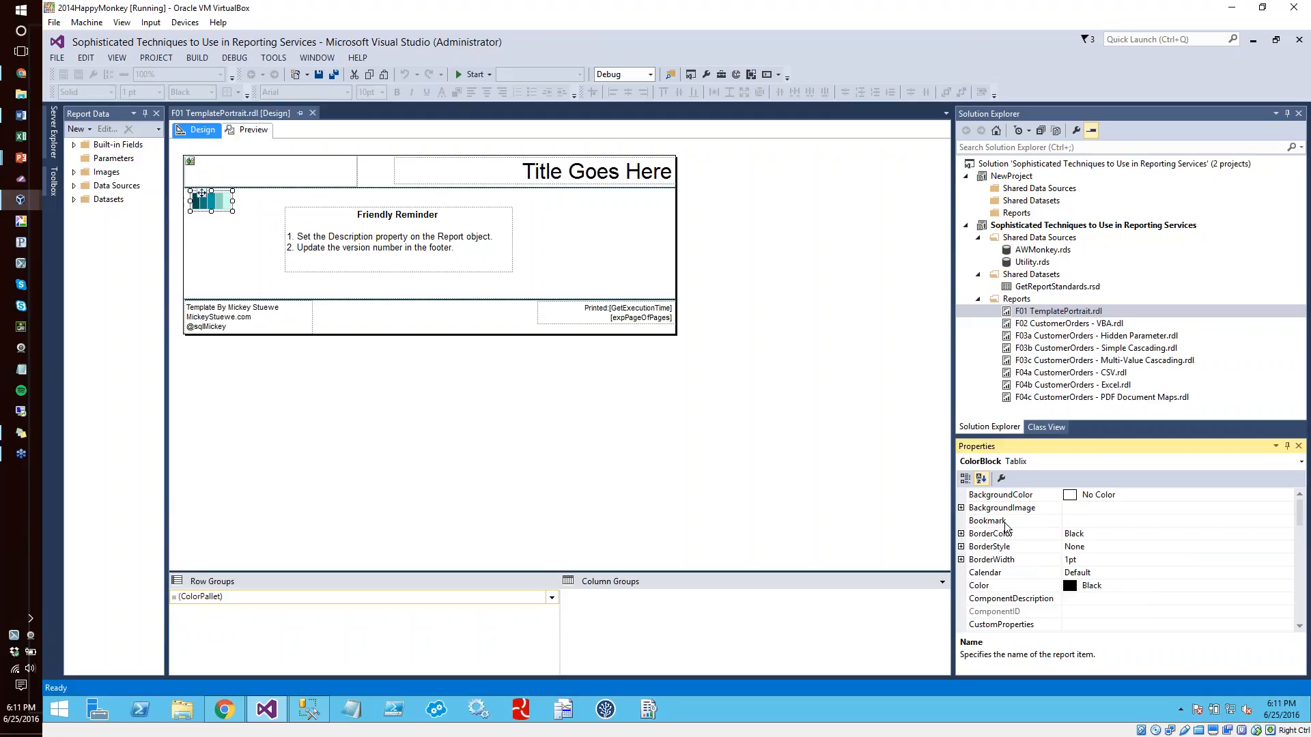
{"action": "left_click", "coordinate": [217, 235]}
{"action": "left_click", "coordinate": [198, 199]}
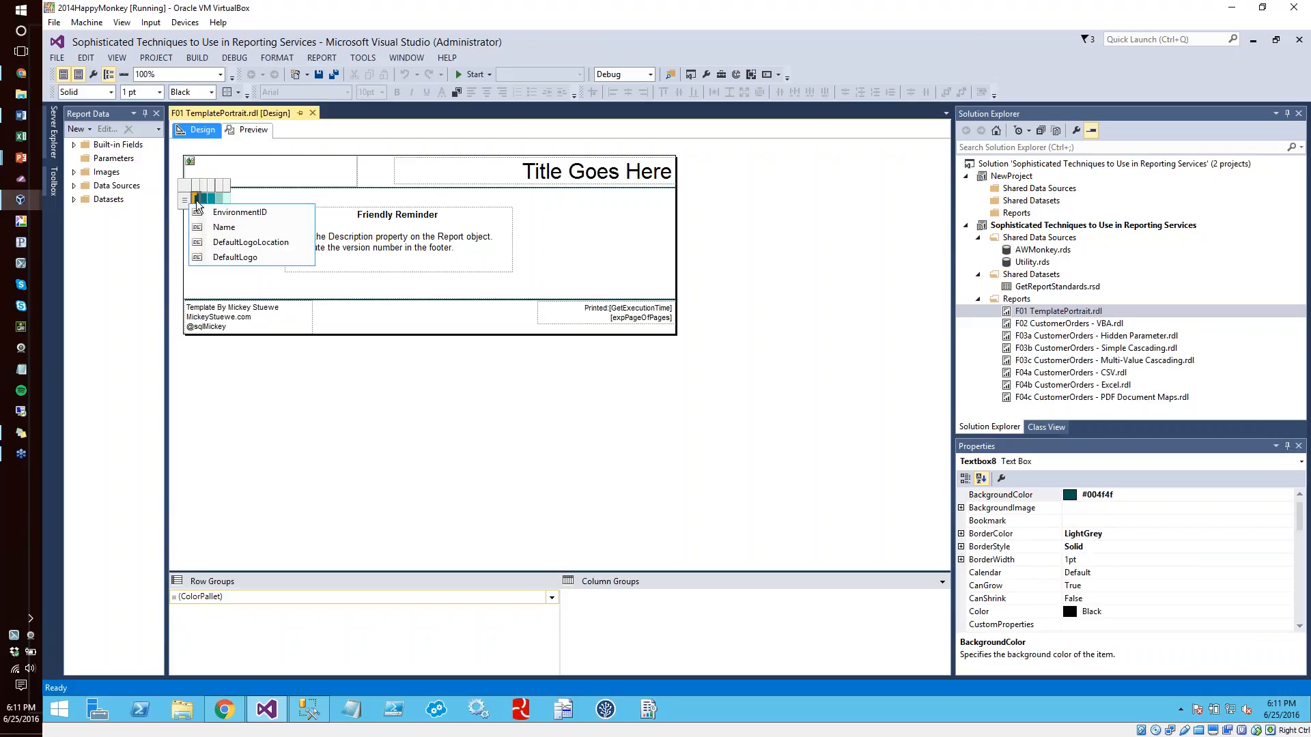
{"action": "left_click", "coordinate": [198, 202]}
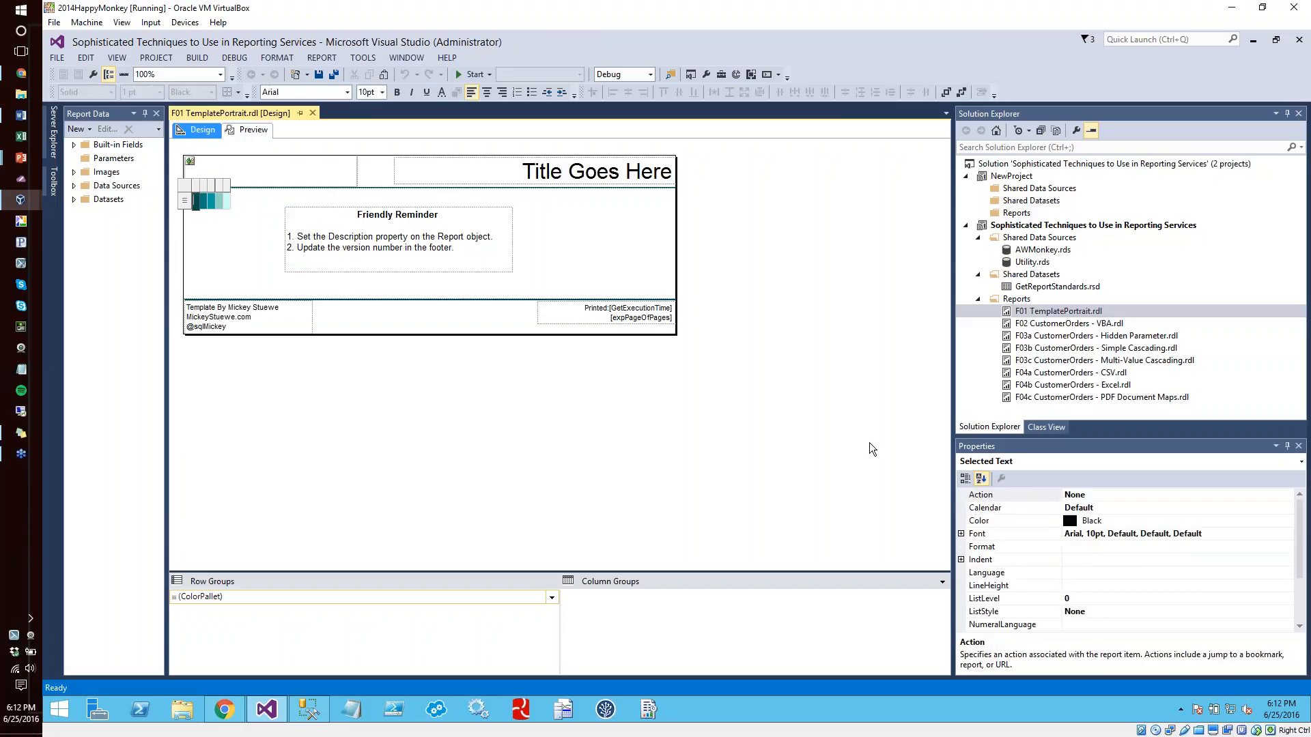
{"action": "left_click", "coordinate": [1301, 553]}
{"action": "left_click_drag", "start_coordinate": [1299, 547], "coordinate": [697, 554]}
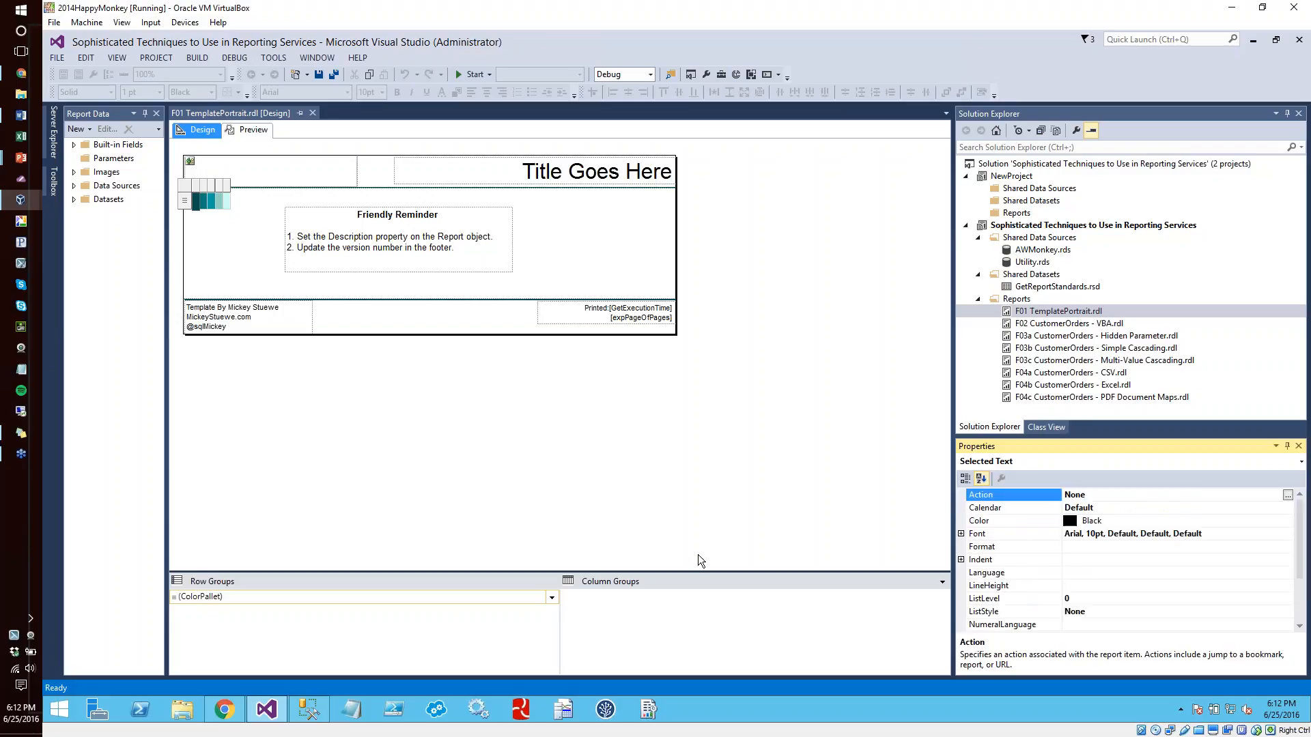
{"action": "left_click", "coordinate": [609, 234]}
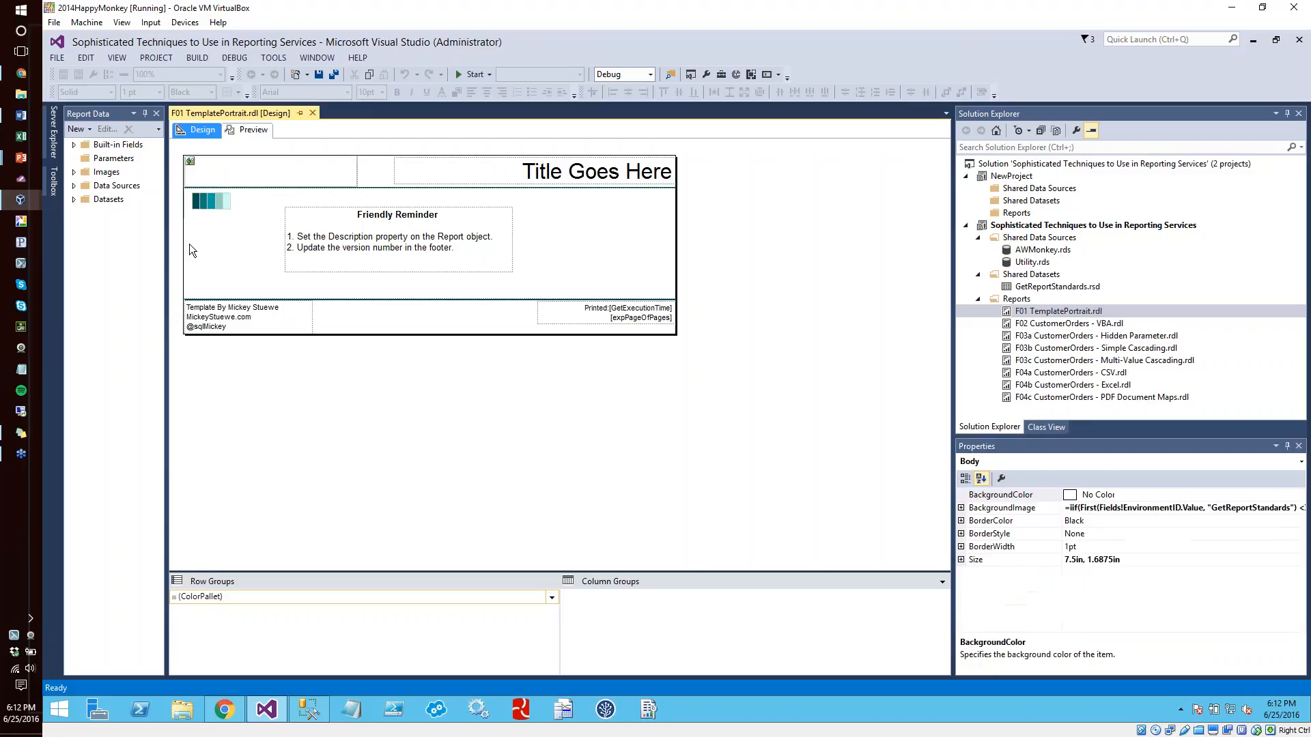
{"action": "left_click", "coordinate": [195, 207]}
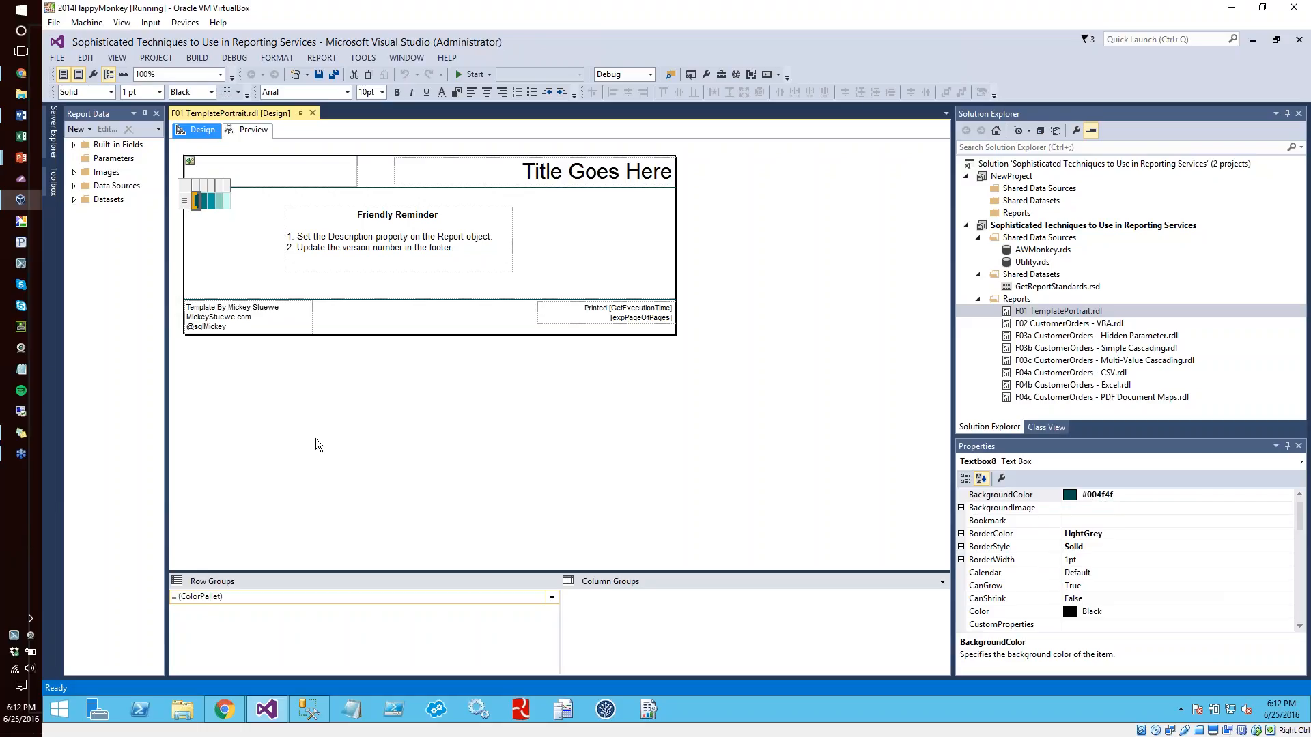
Insert a table in the report body beside the Friendly Reminder text box
{"action": "left_click", "coordinate": [116, 59]}
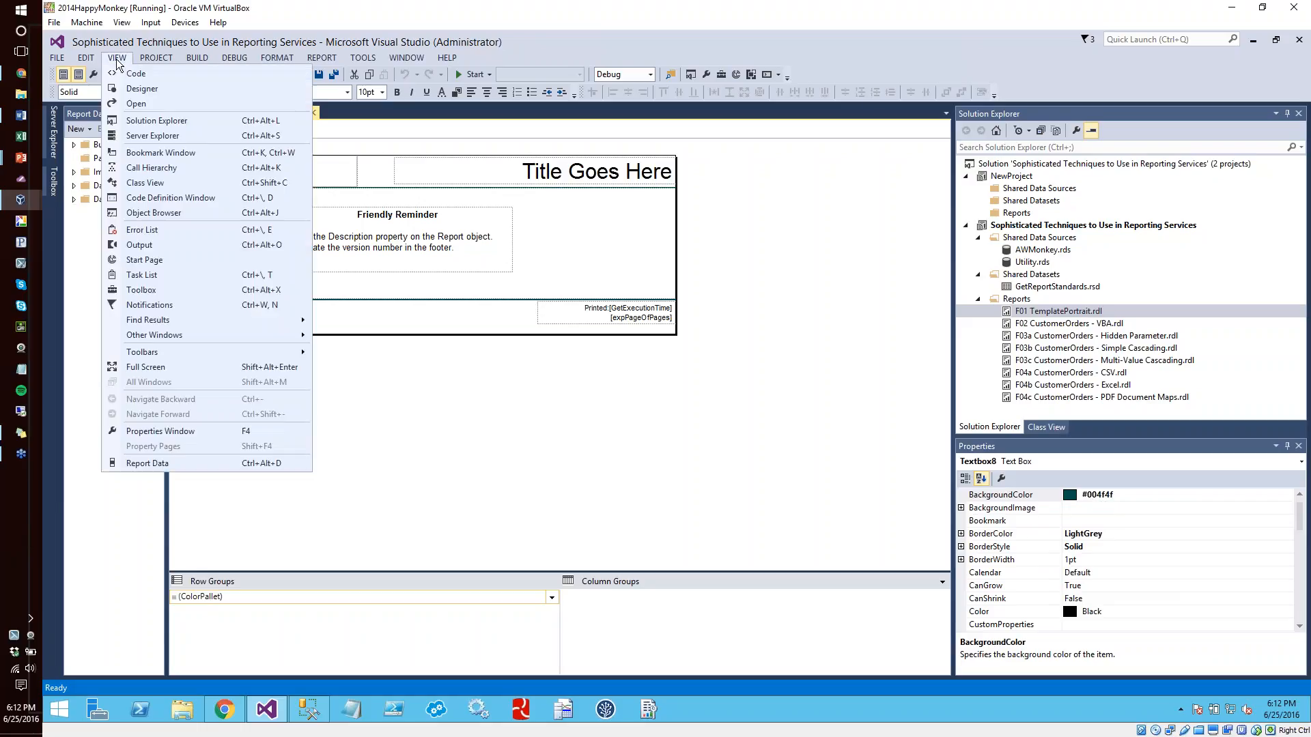
{"action": "left_click", "coordinate": [140, 290]}
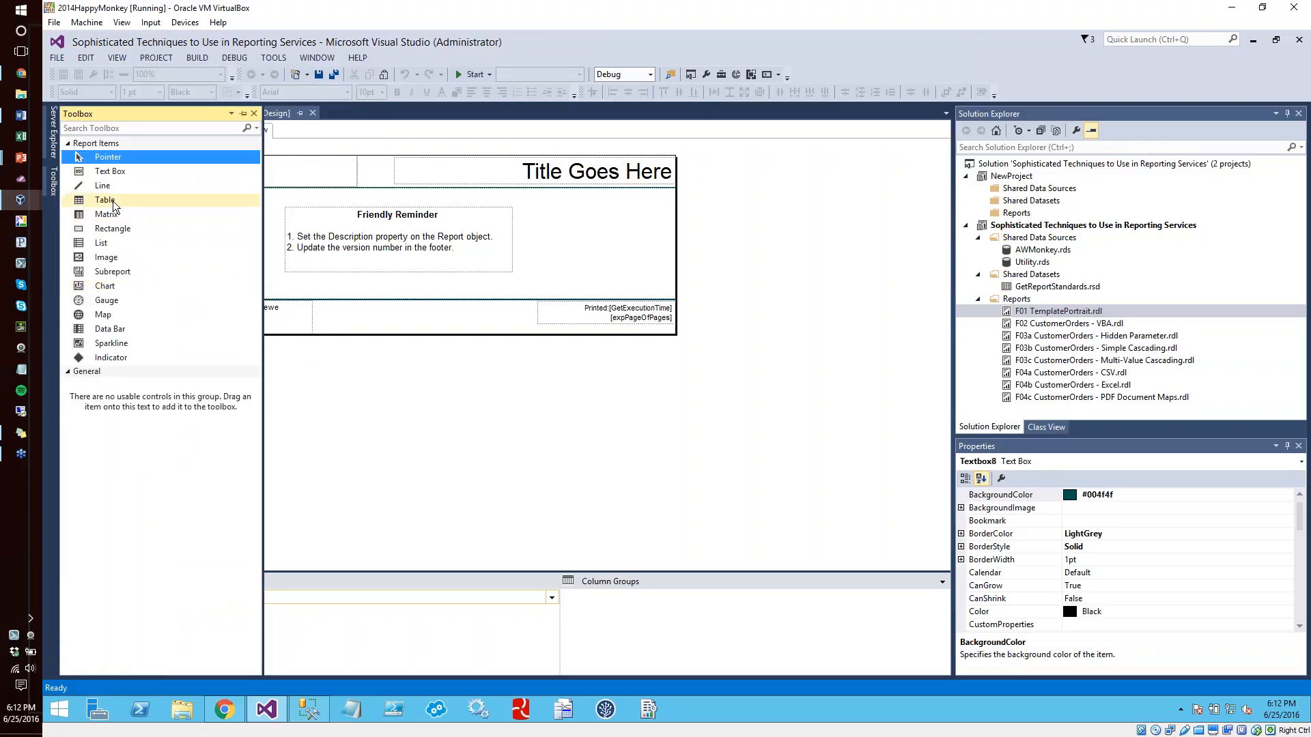
{"action": "left_click_drag", "start_coordinate": [111, 212], "coordinate": [577, 232]}
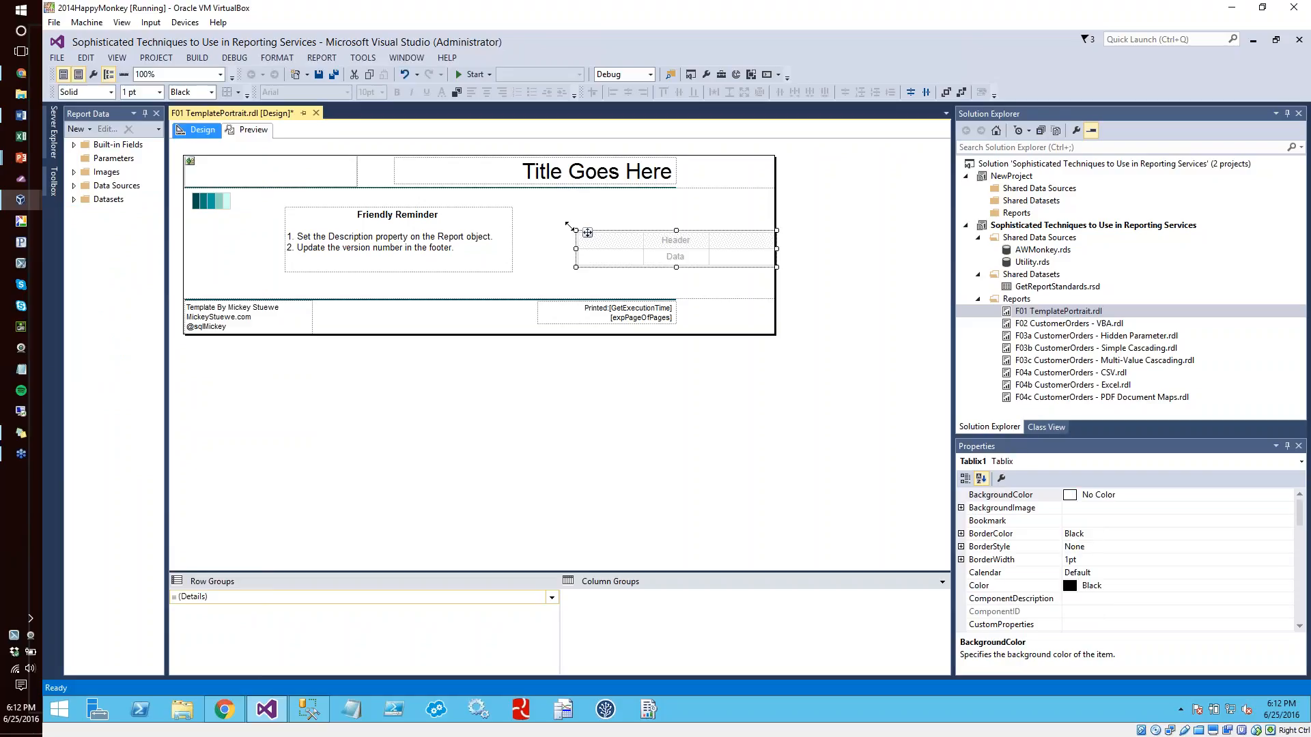
Copy the darkest swatch's background color #004f4f and apply it to the new table's header row
{"action": "left_click", "coordinate": [600, 240]}
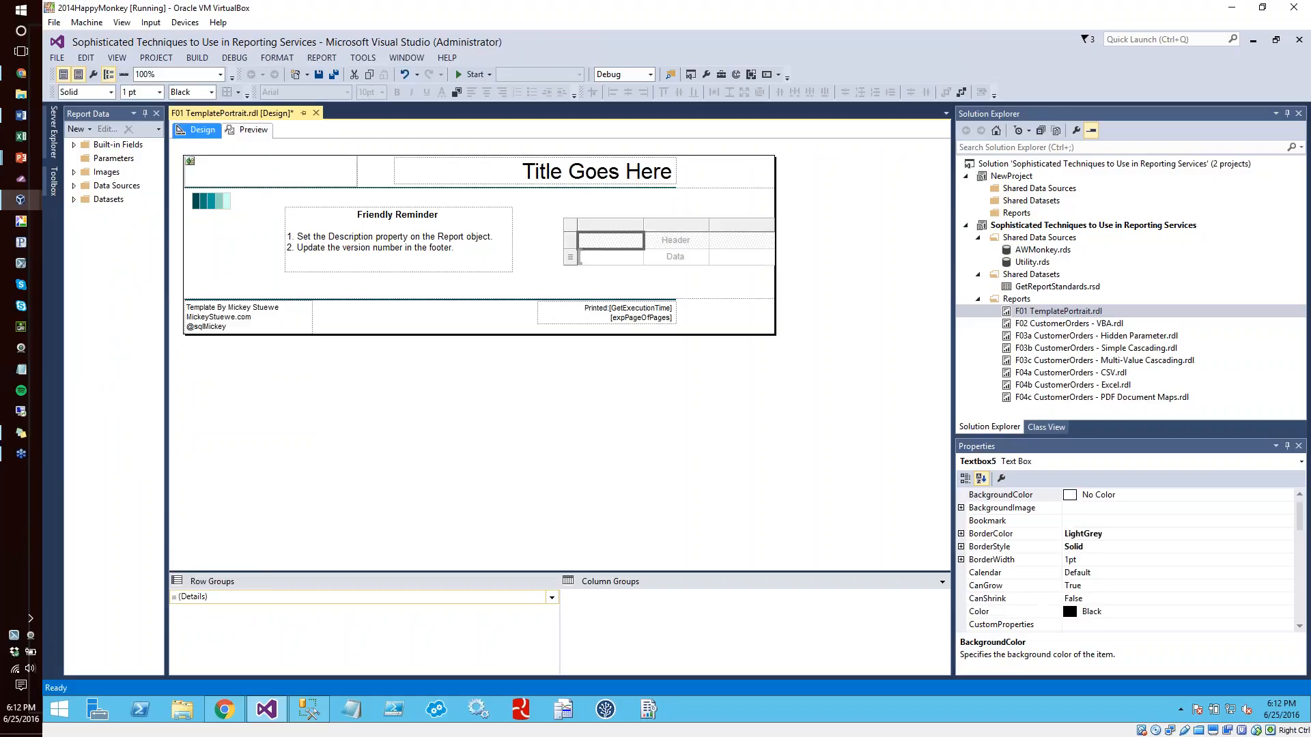
{"action": "left_click", "coordinate": [571, 239]}
{"action": "left_click", "coordinate": [195, 205]}
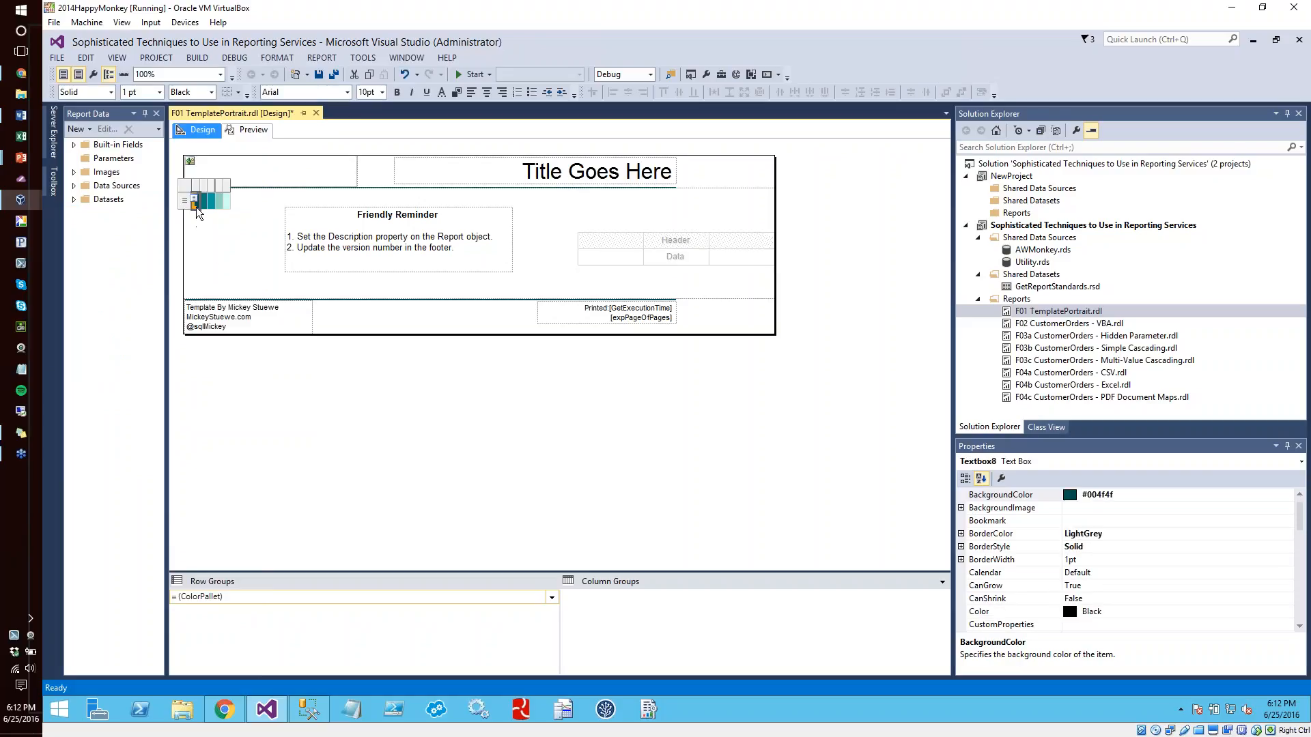
{"action": "left_click", "coordinate": [1100, 494]}
{"action": "key", "text": "ctrl+c"}
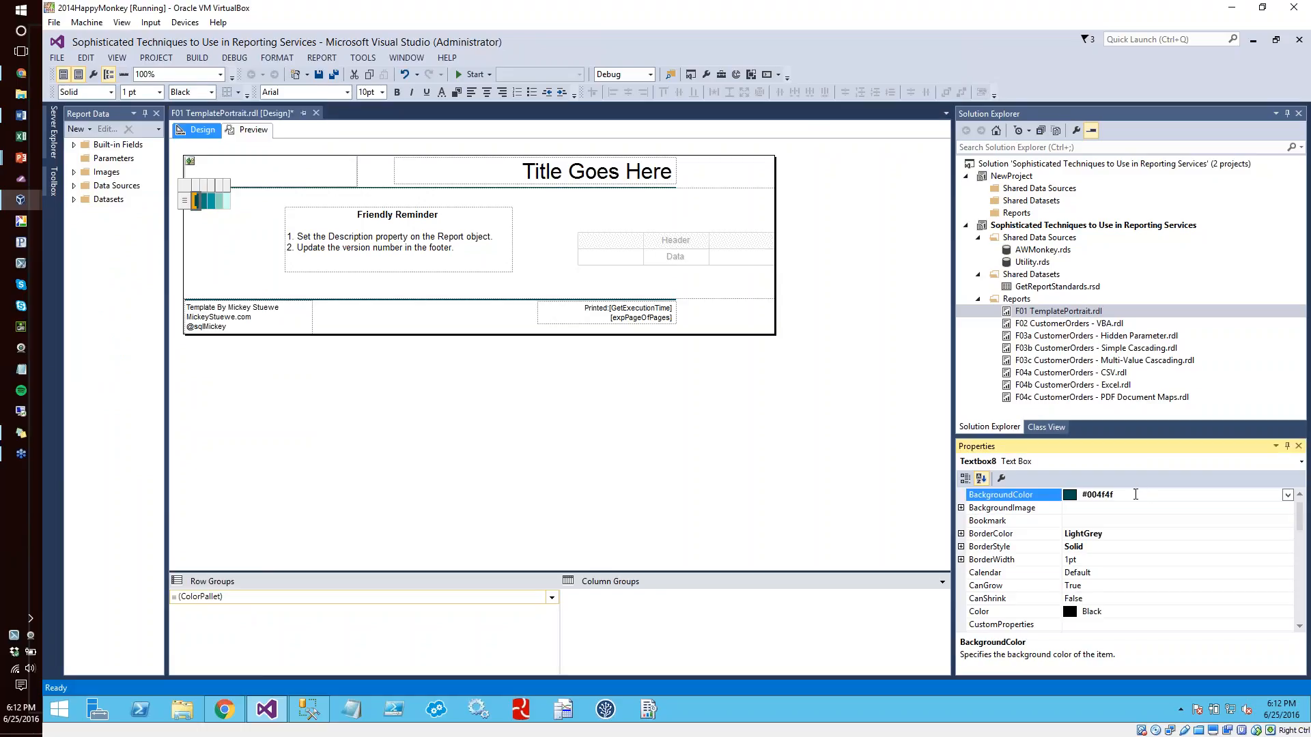
{"action": "left_click", "coordinate": [601, 256]}
{"action": "left_click", "coordinate": [575, 240]}
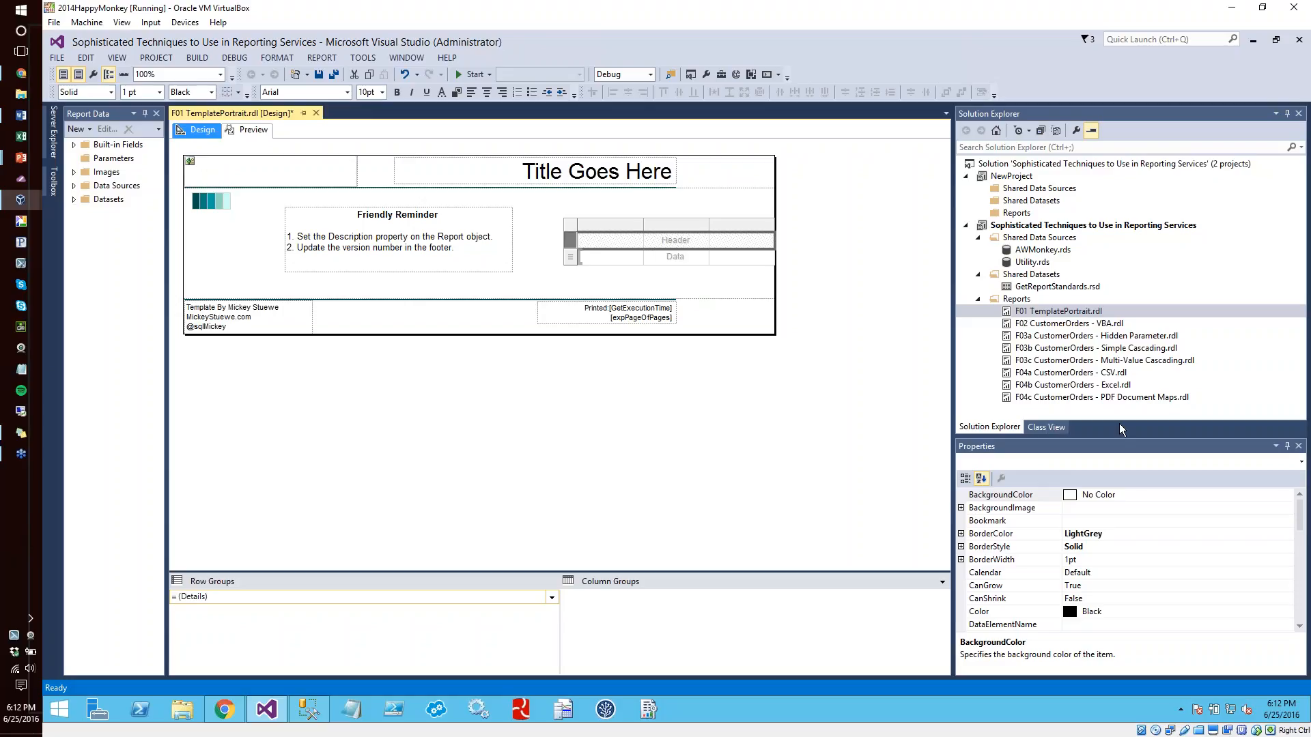
{"action": "left_click", "coordinate": [1124, 494]}
{"action": "key", "text": "ctrl+v"}
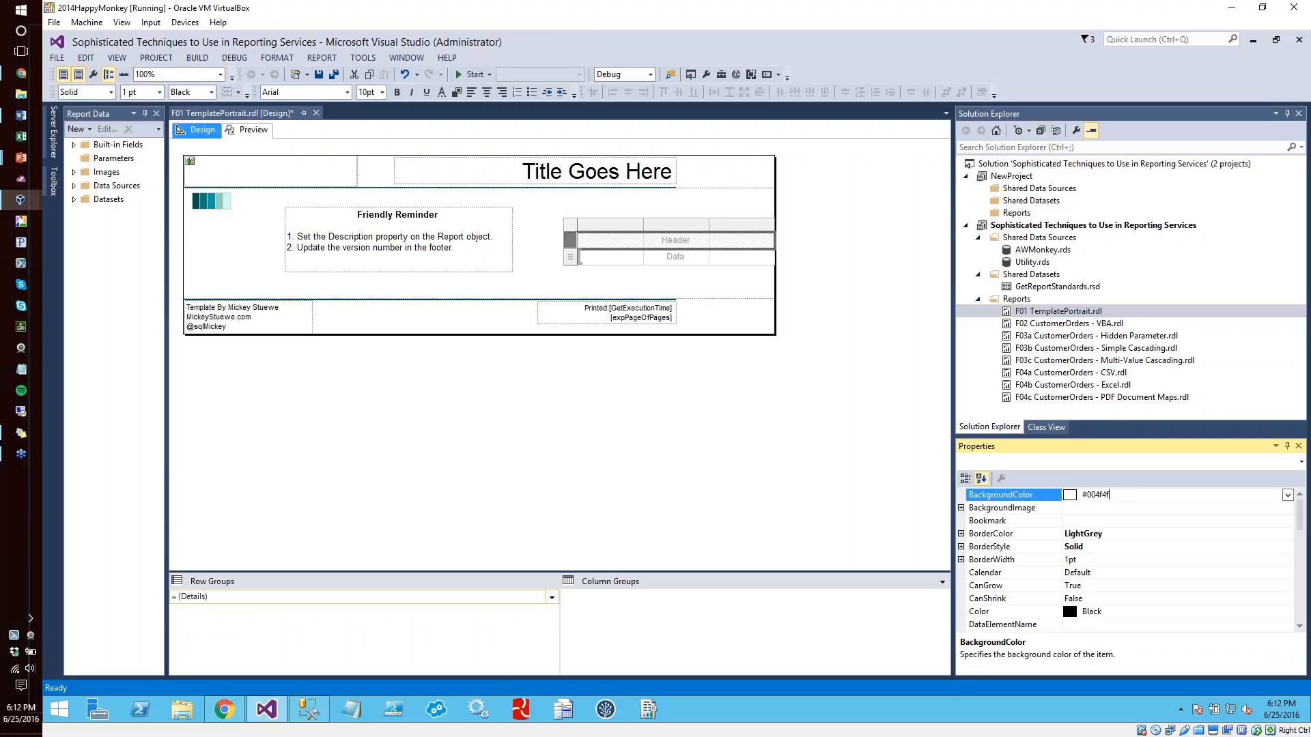
{"action": "key", "text": "Return"}
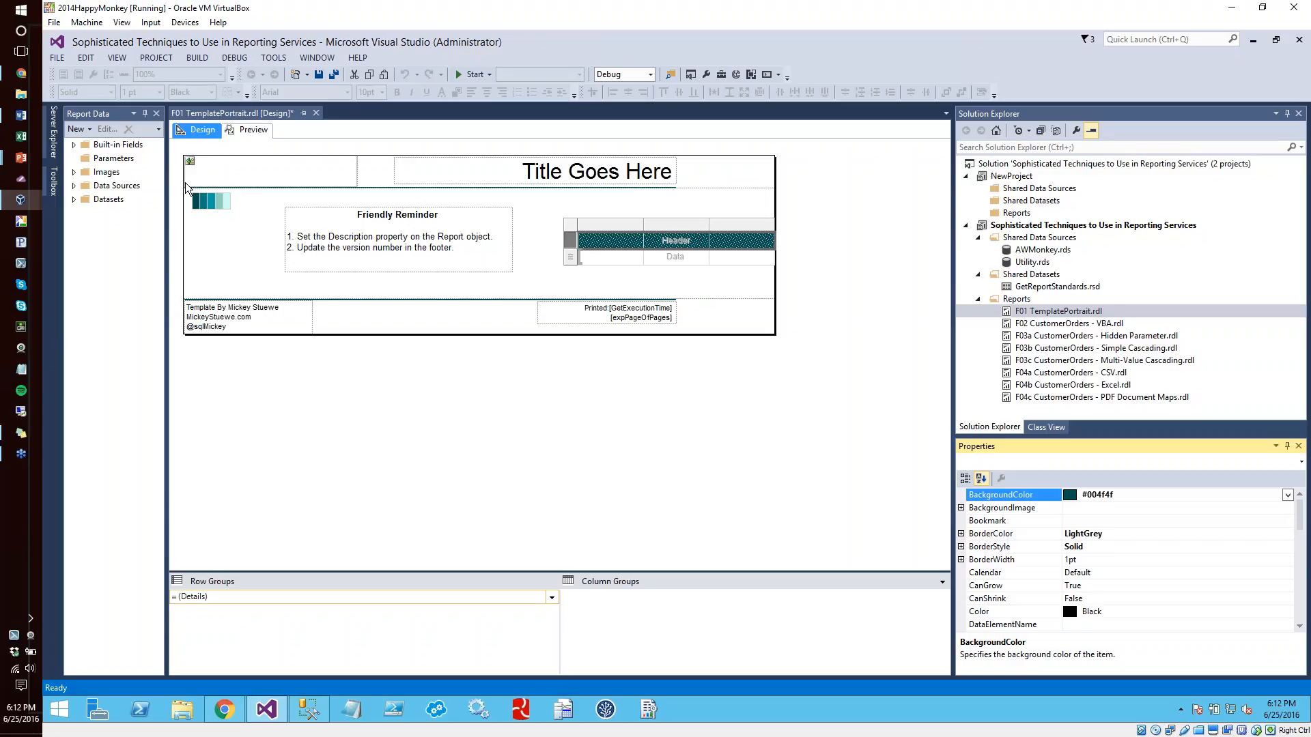
Delete the color block and the new table from the report body, and undo both deletions
{"action": "left_click", "coordinate": [215, 209]}
{"action": "key", "text": "Delete"}
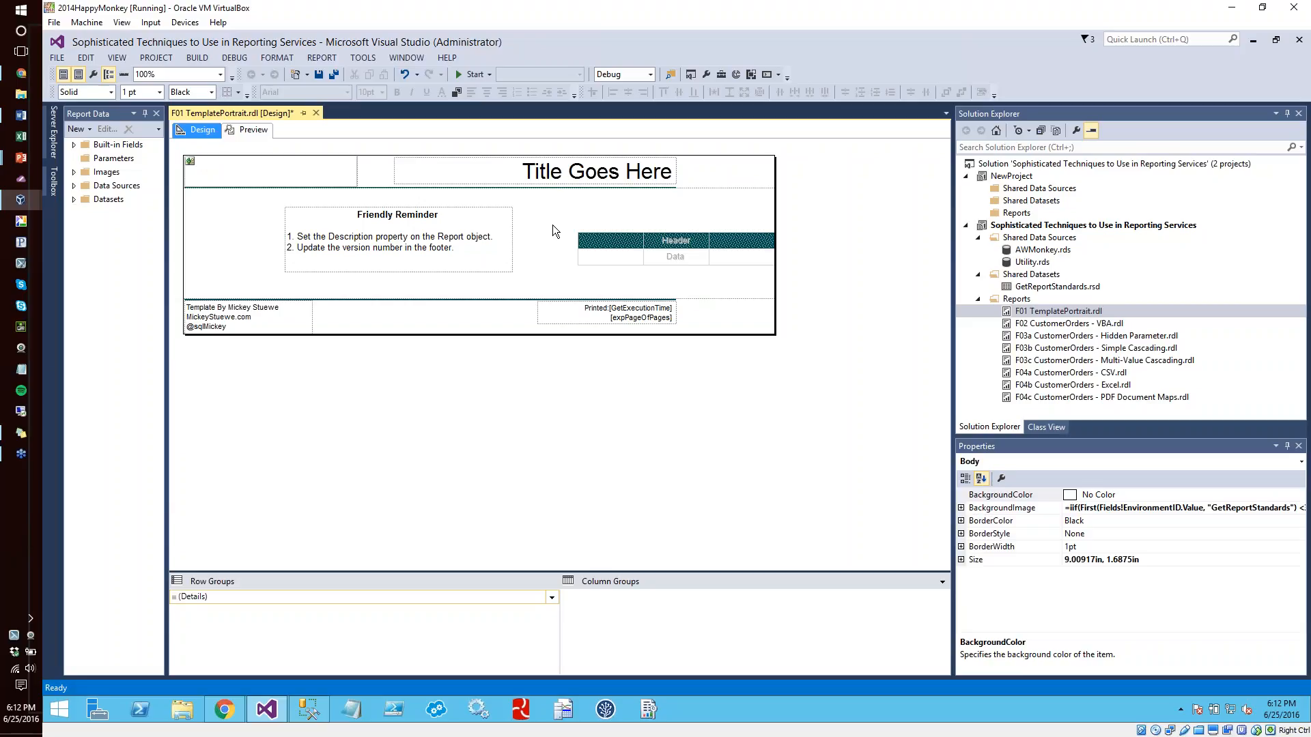
{"action": "double_click", "coordinate": [579, 234]}
{"action": "left_click", "coordinate": [575, 228]}
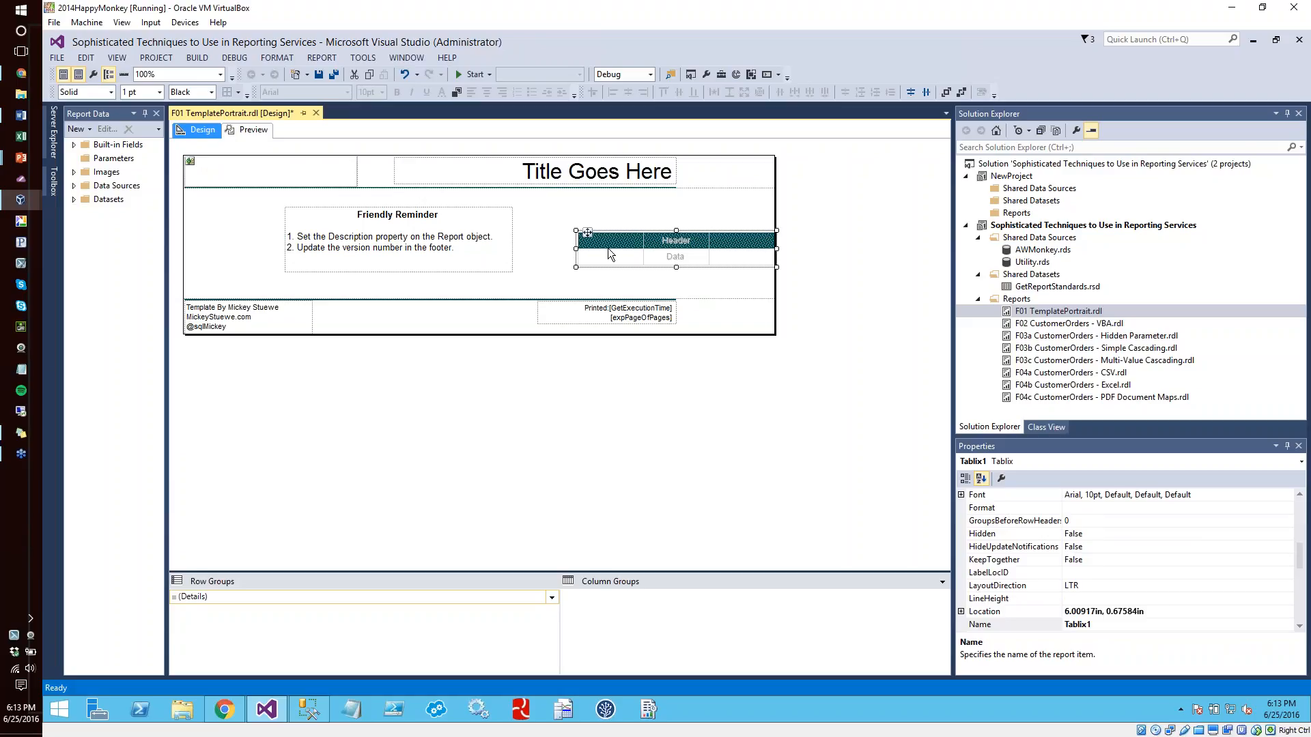
{"action": "key", "text": "Delete"}
{"action": "key", "text": "ctrl+z"}
{"action": "key", "text": "ctrl+z"}
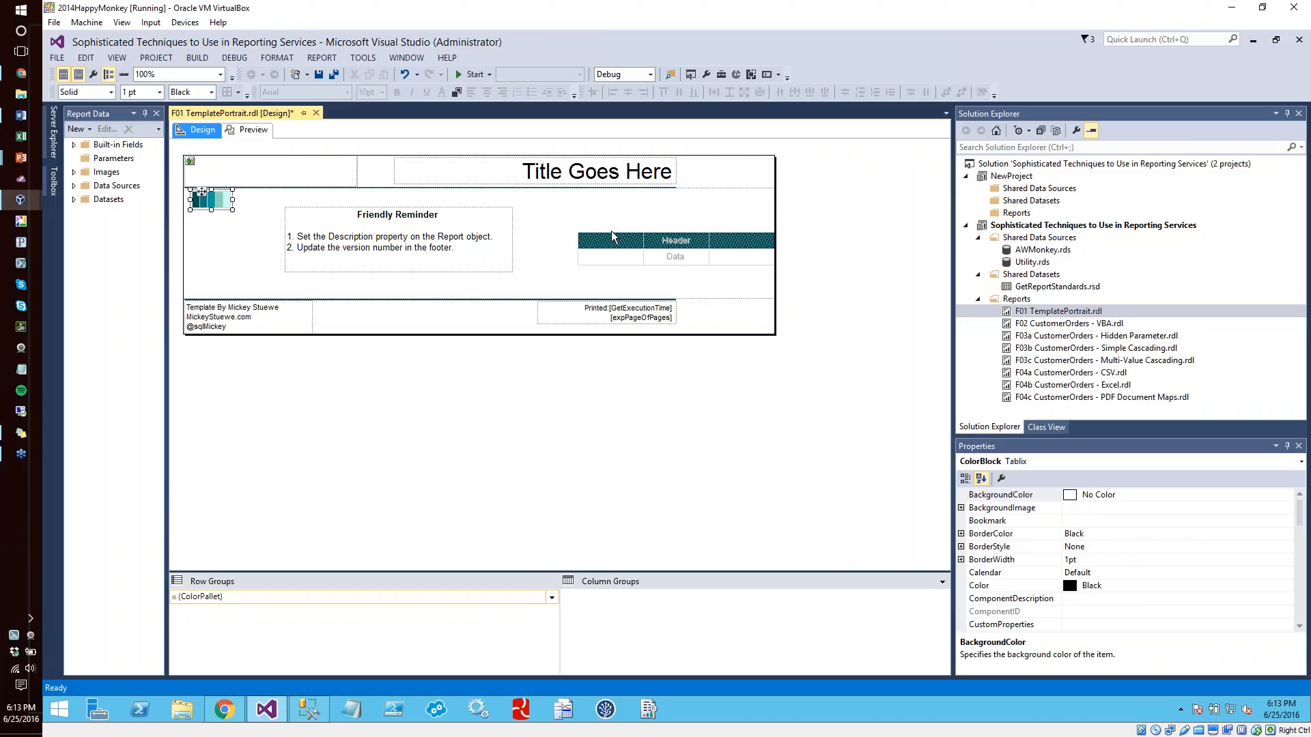
Delete the new table and narrow the report body to 7.5 in wide
{"action": "left_click", "coordinate": [600, 220]}
{"action": "left_click", "coordinate": [600, 240]}
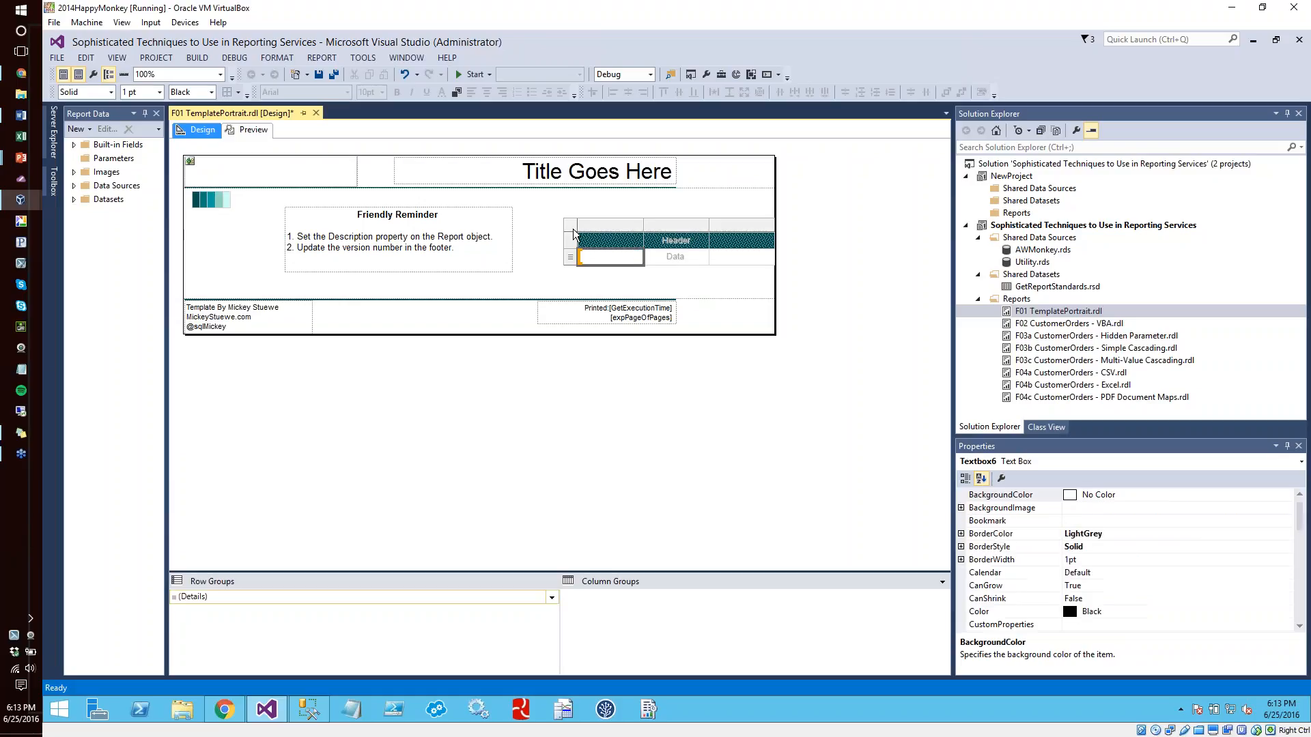
{"action": "left_click", "coordinate": [575, 231]}
{"action": "key", "text": "Delete"}
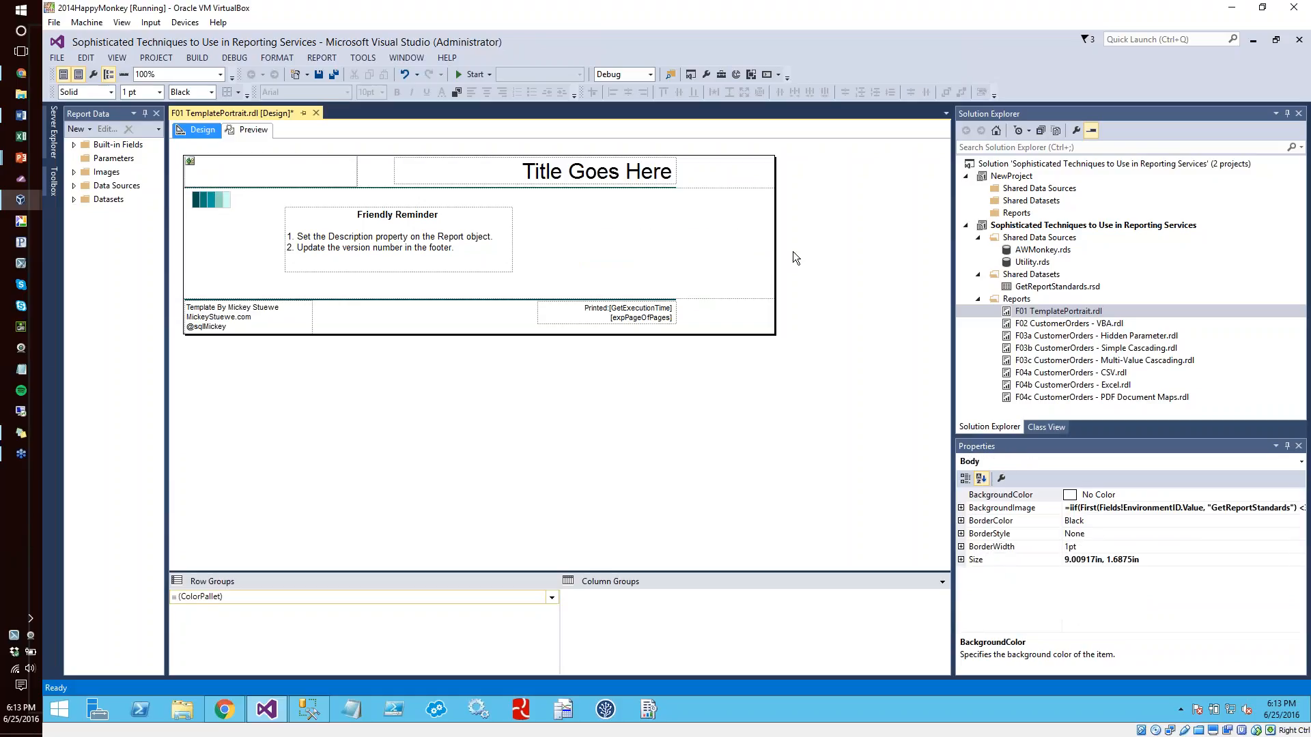
{"action": "left_click_drag", "start_coordinate": [763, 243], "coordinate": [661, 240]}
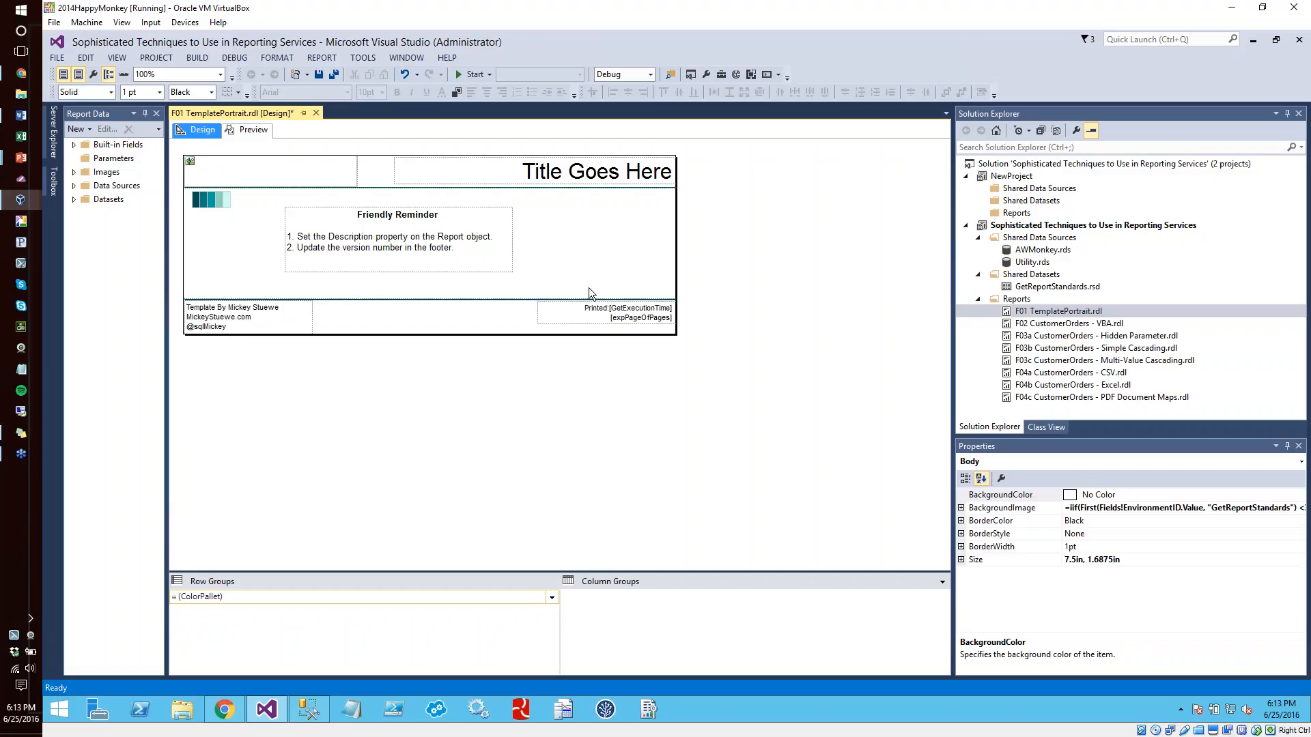
Browse in File Explorer to C:\Program Files (x86)\Microsoft Visual Studio 12.0\Common7\Tools
{"action": "left_click", "coordinate": [182, 710]}
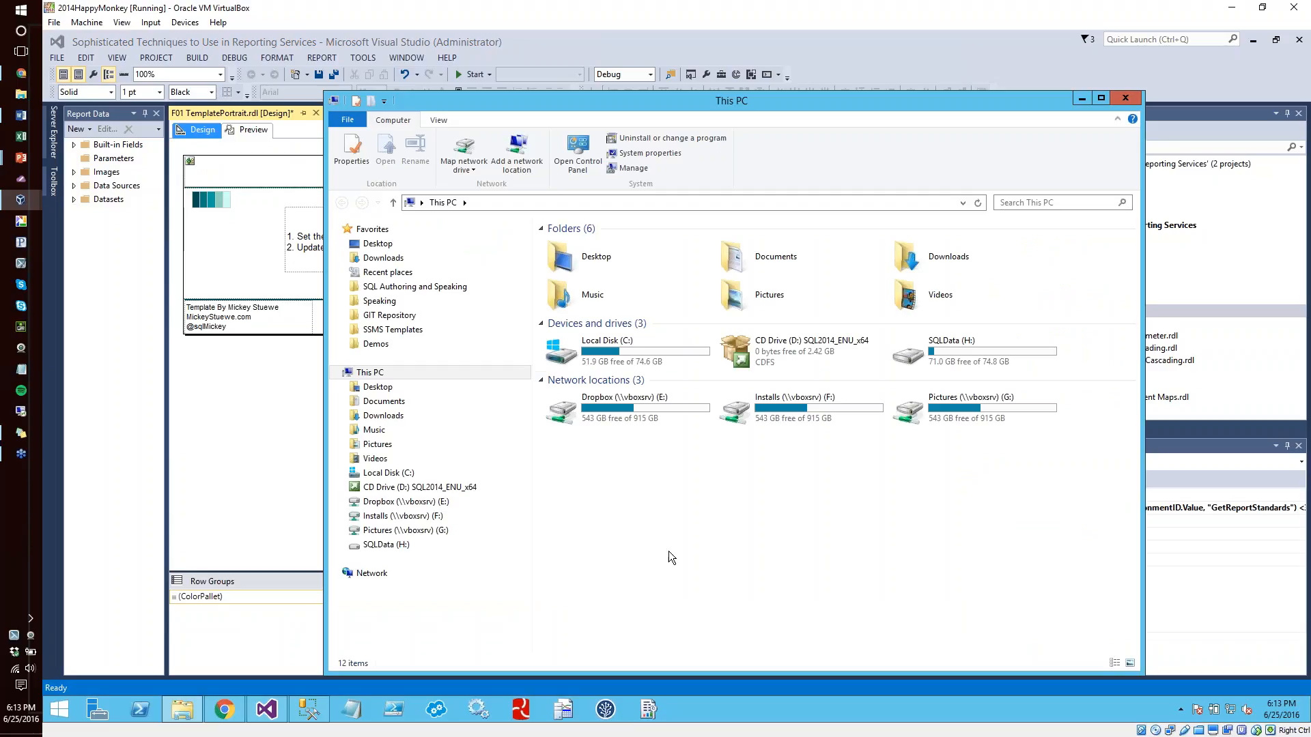
{"action": "double_click", "coordinate": [613, 348]}
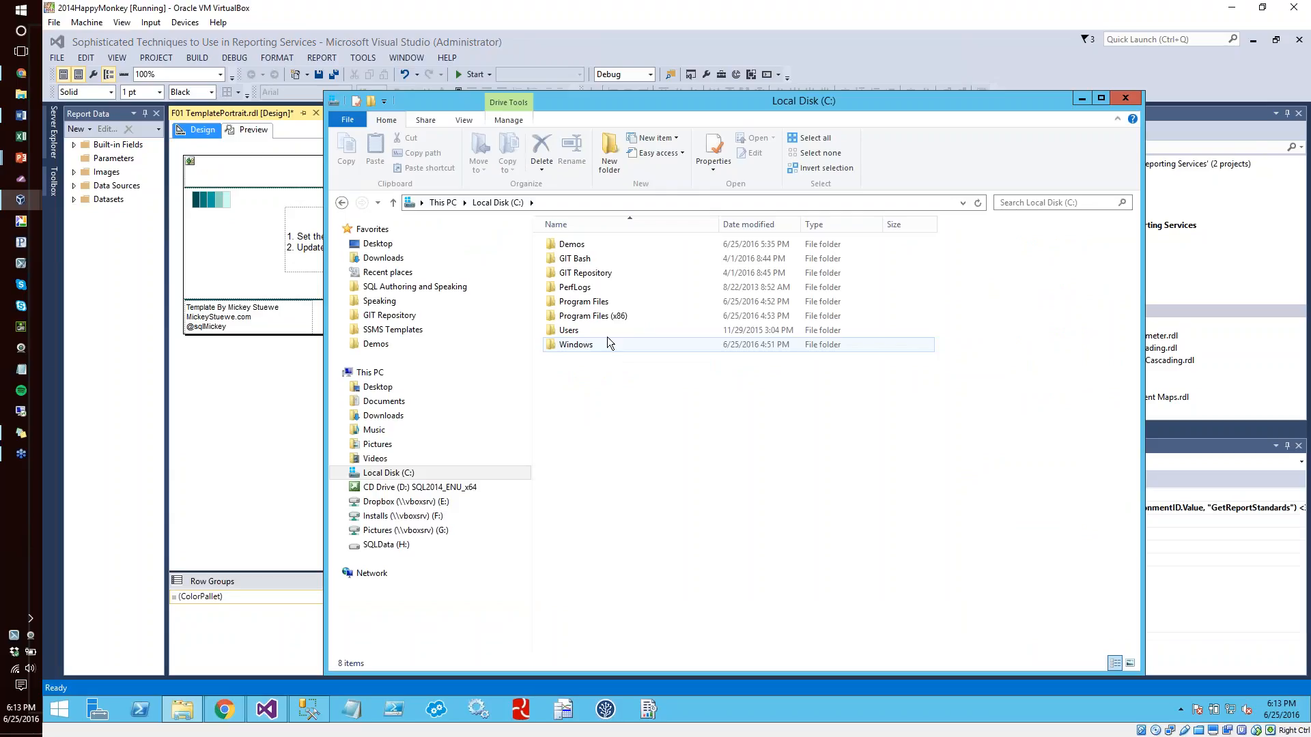
{"action": "double_click", "coordinate": [591, 316]}
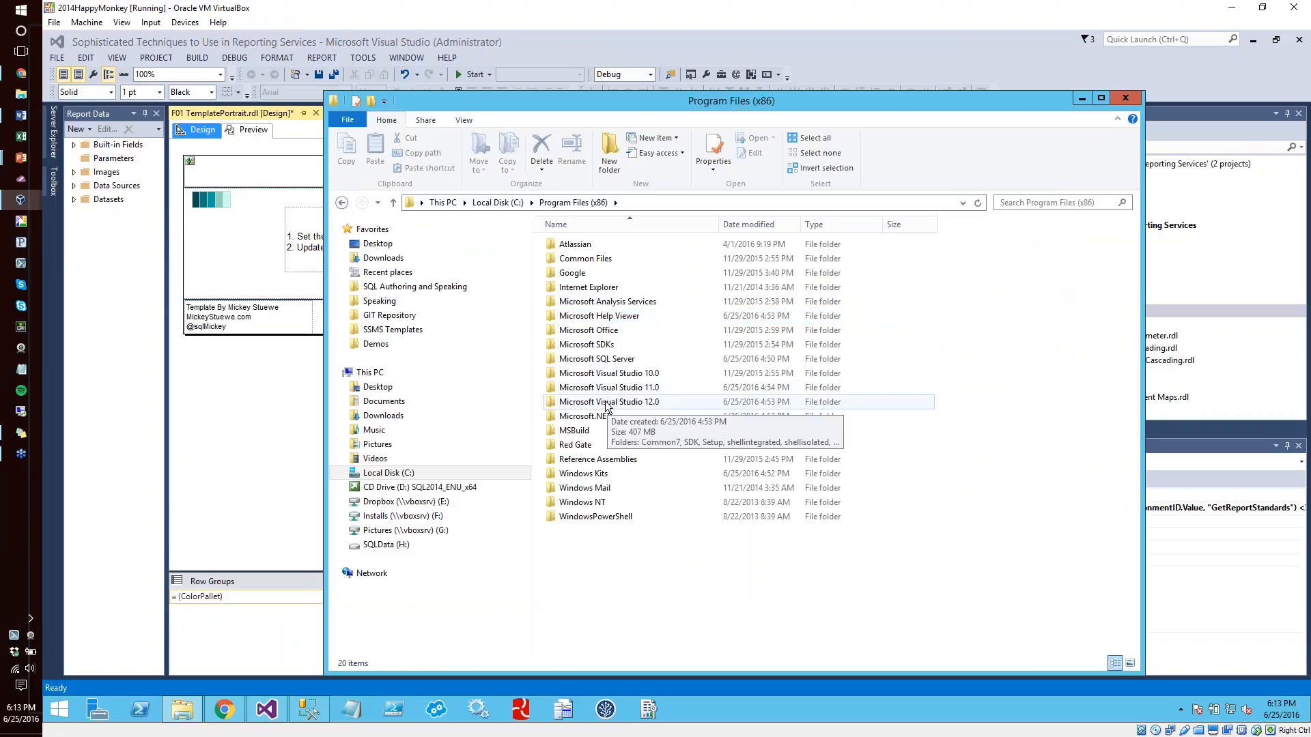
{"action": "double_click", "coordinate": [606, 402]}
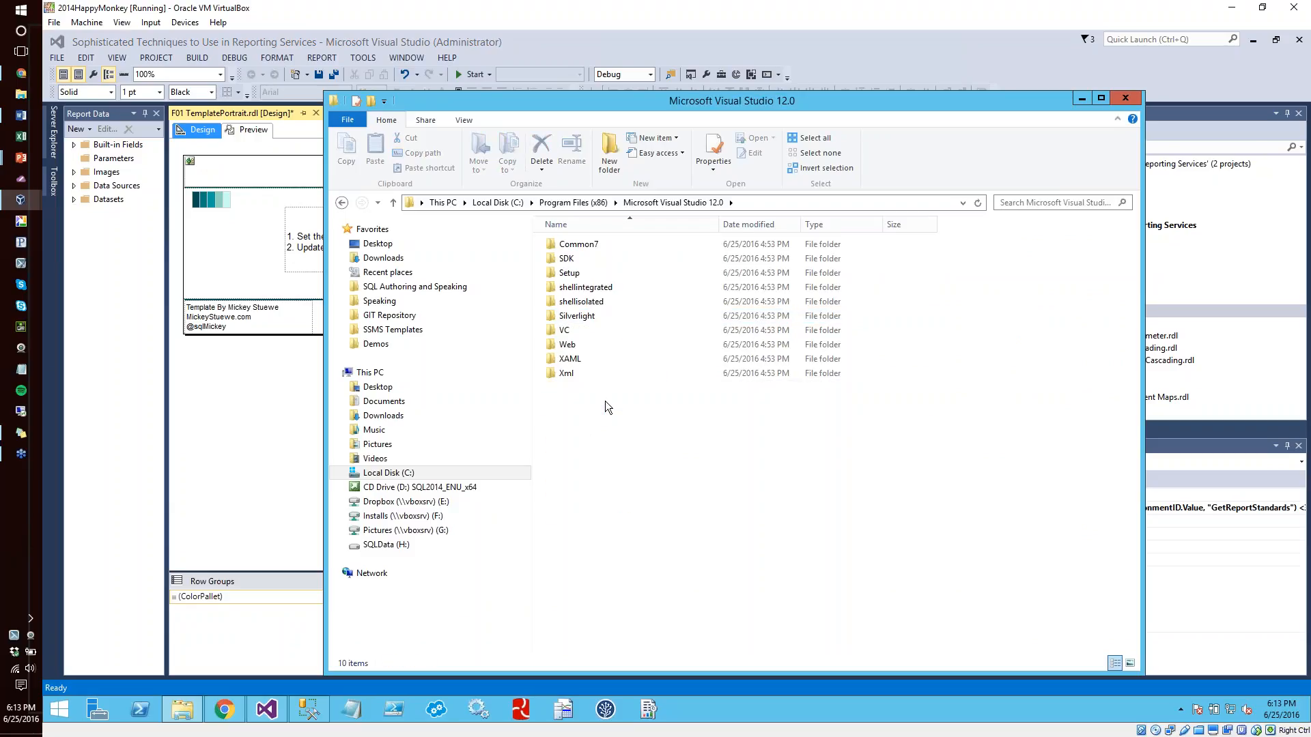
{"action": "double_click", "coordinate": [584, 244]}
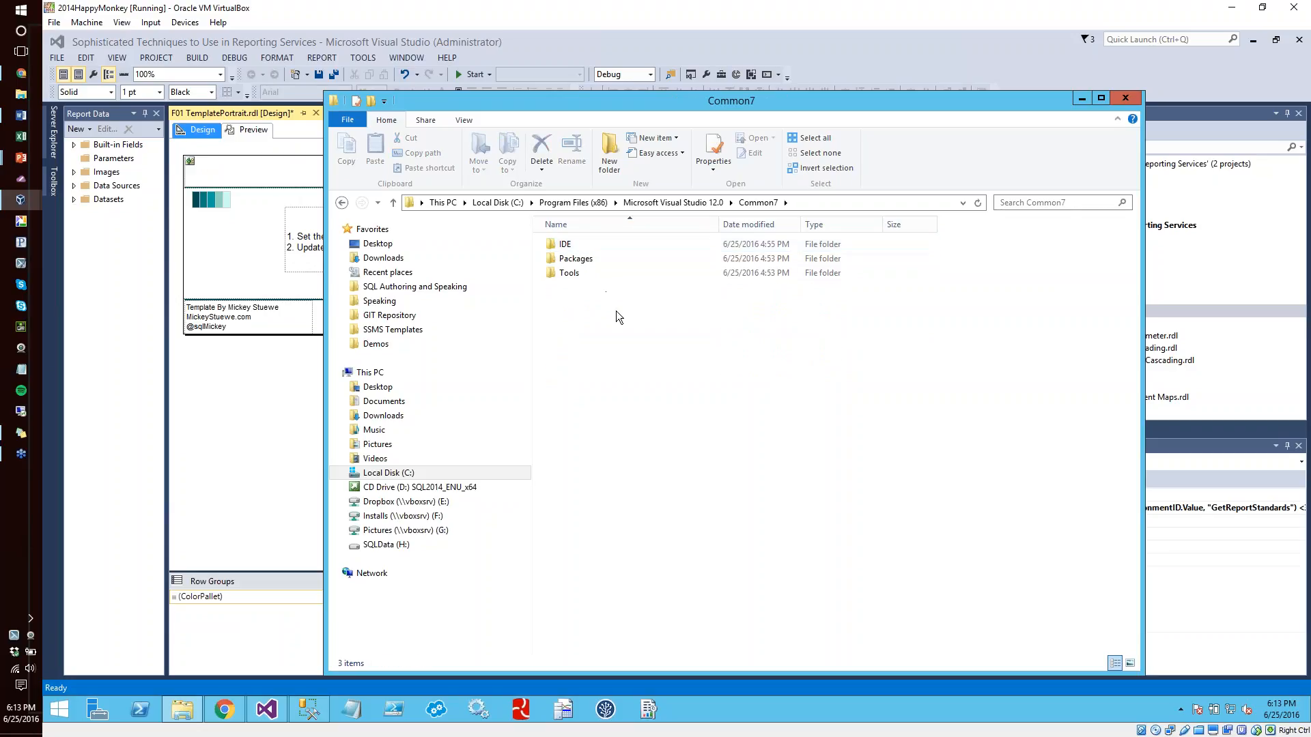
{"action": "double_click", "coordinate": [570, 274]}
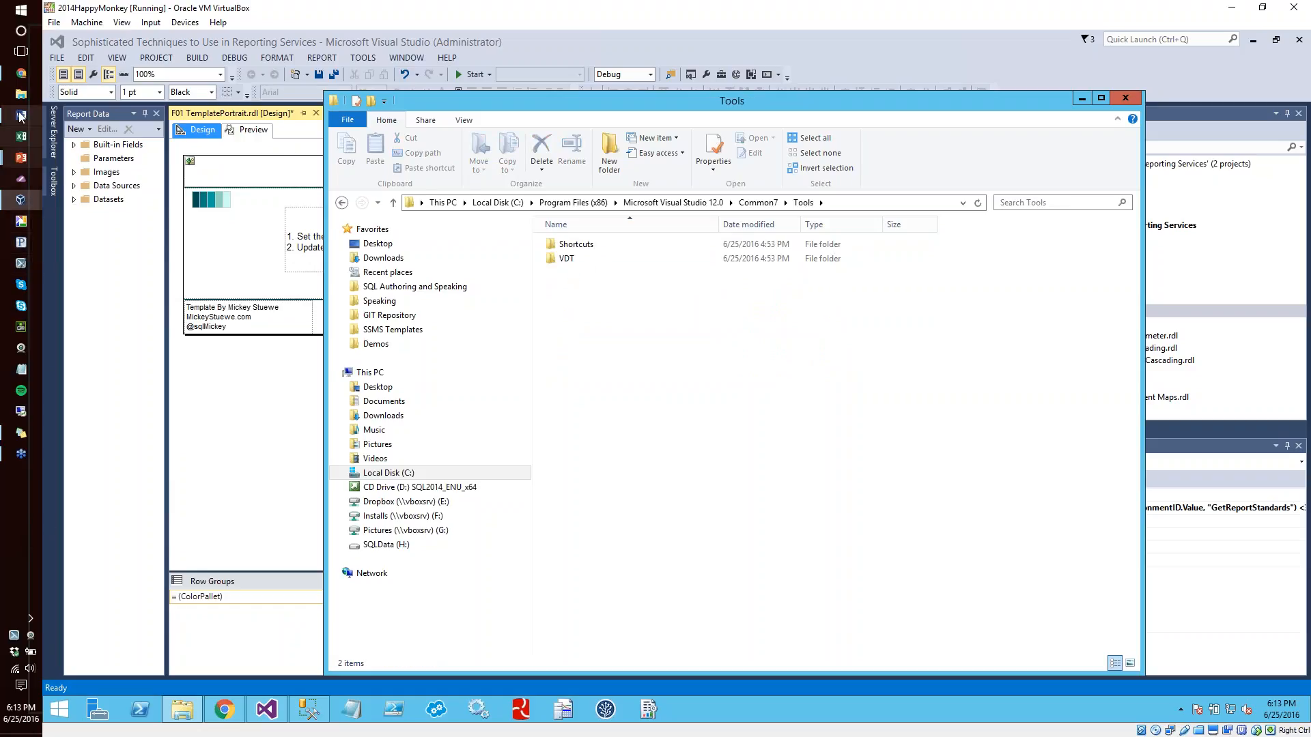
{"action": "left_click", "coordinate": [23, 80]}
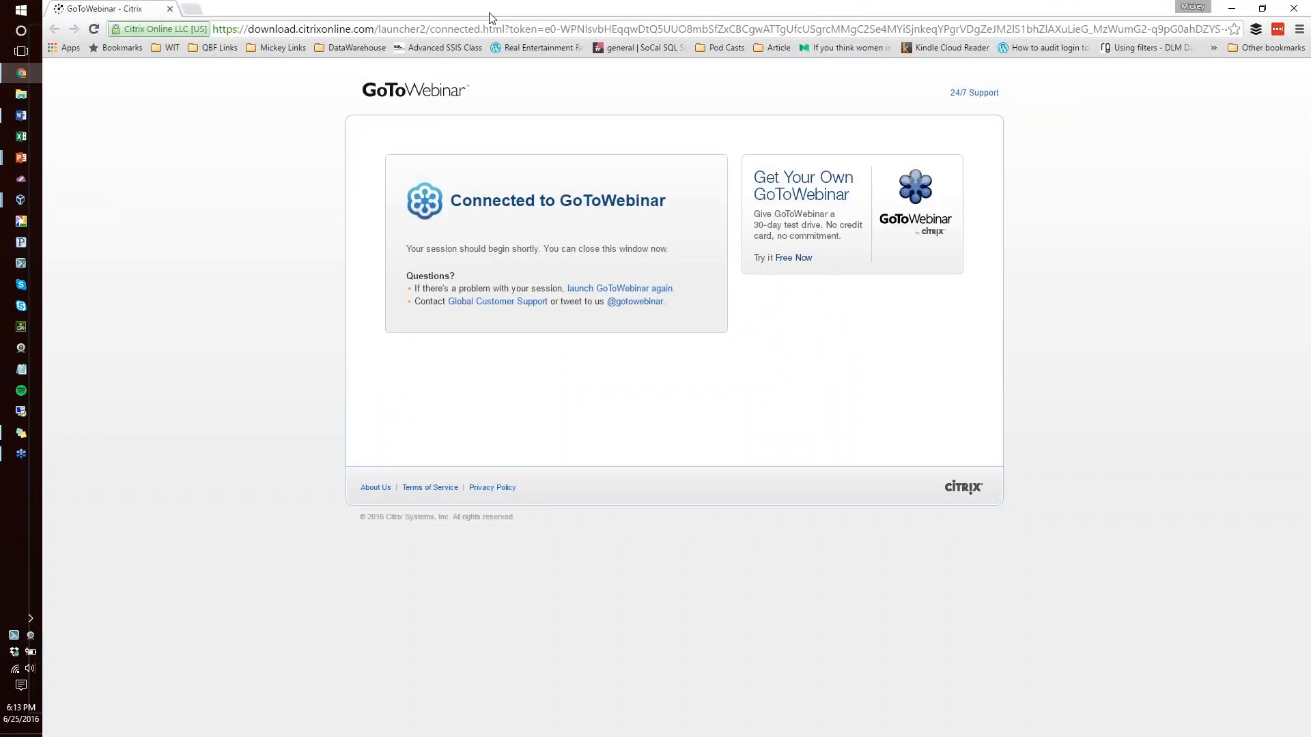
{"action": "left_click_drag", "start_coordinate": [489, 13], "coordinate": [0, 437]}
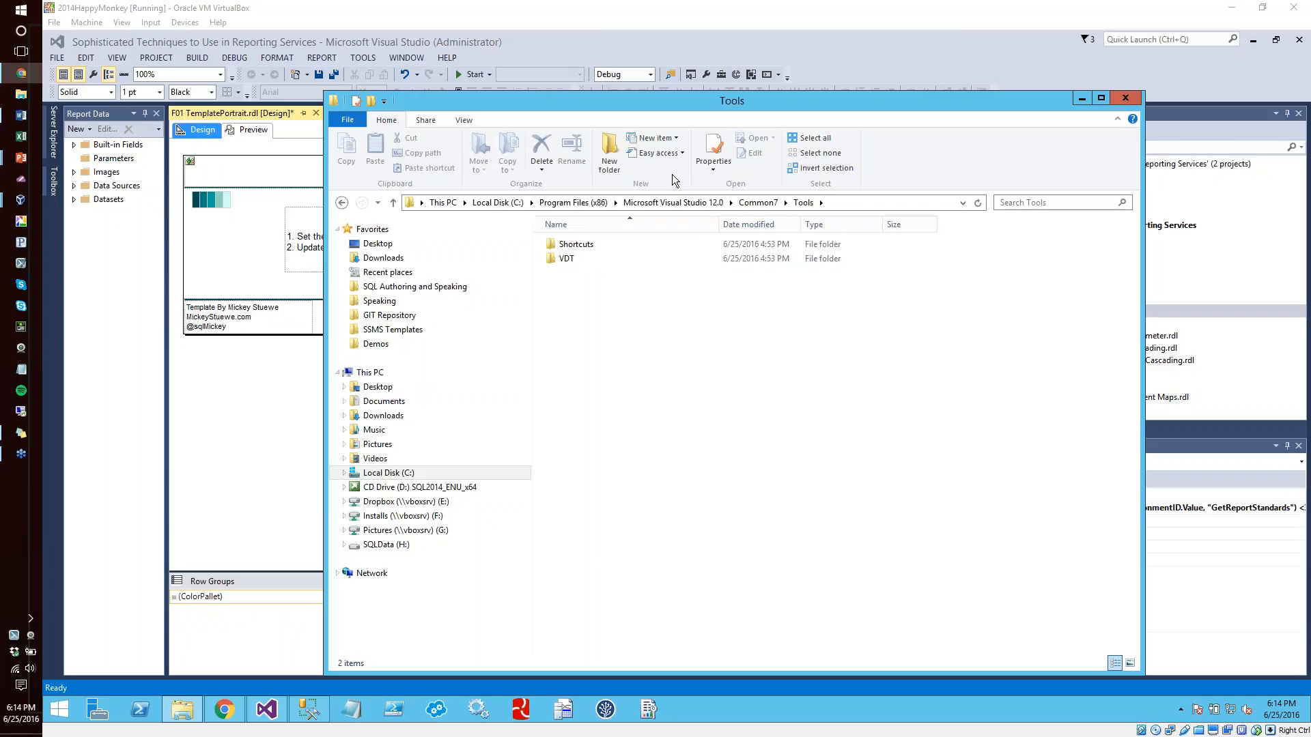
Examine the IDE folder under Common7 and its ProjectTemplates subfolder, and minimize the file window from the IDE folder
{"action": "left_click", "coordinate": [747, 203]}
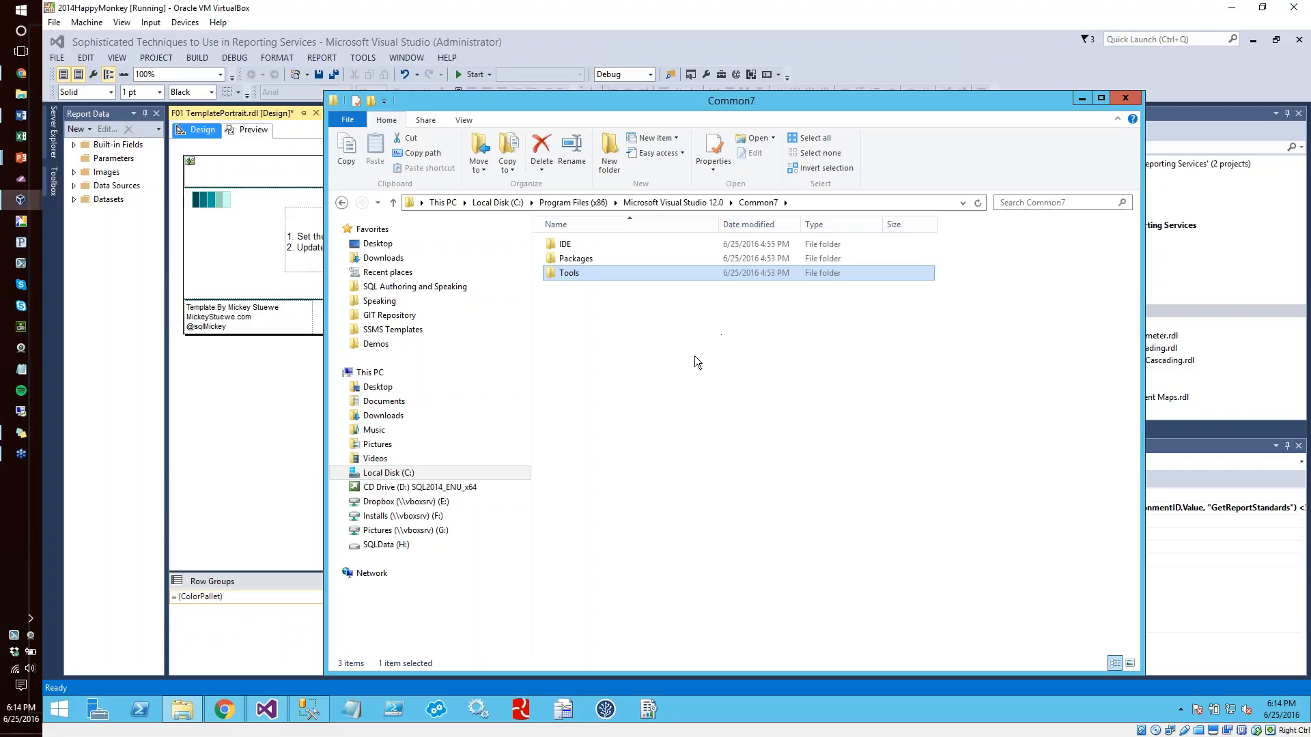
{"action": "double_click", "coordinate": [558, 244]}
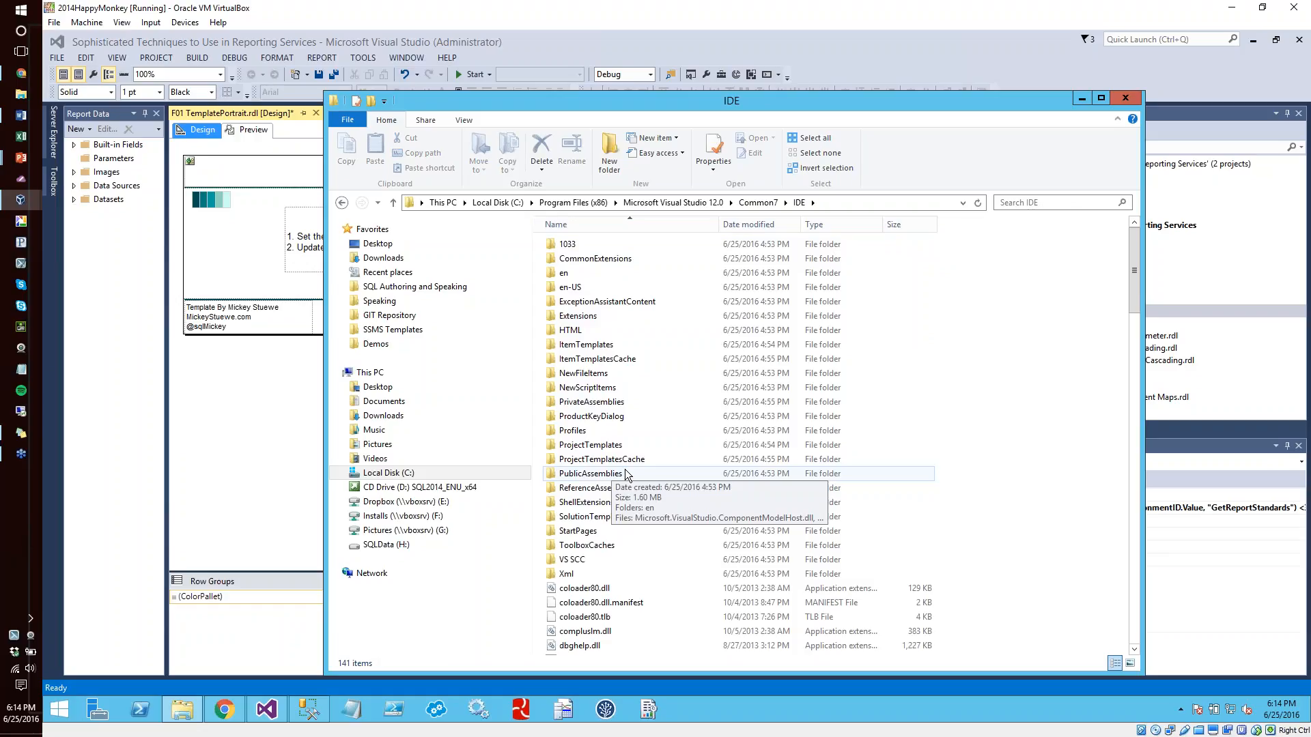
{"action": "double_click", "coordinate": [600, 445]}
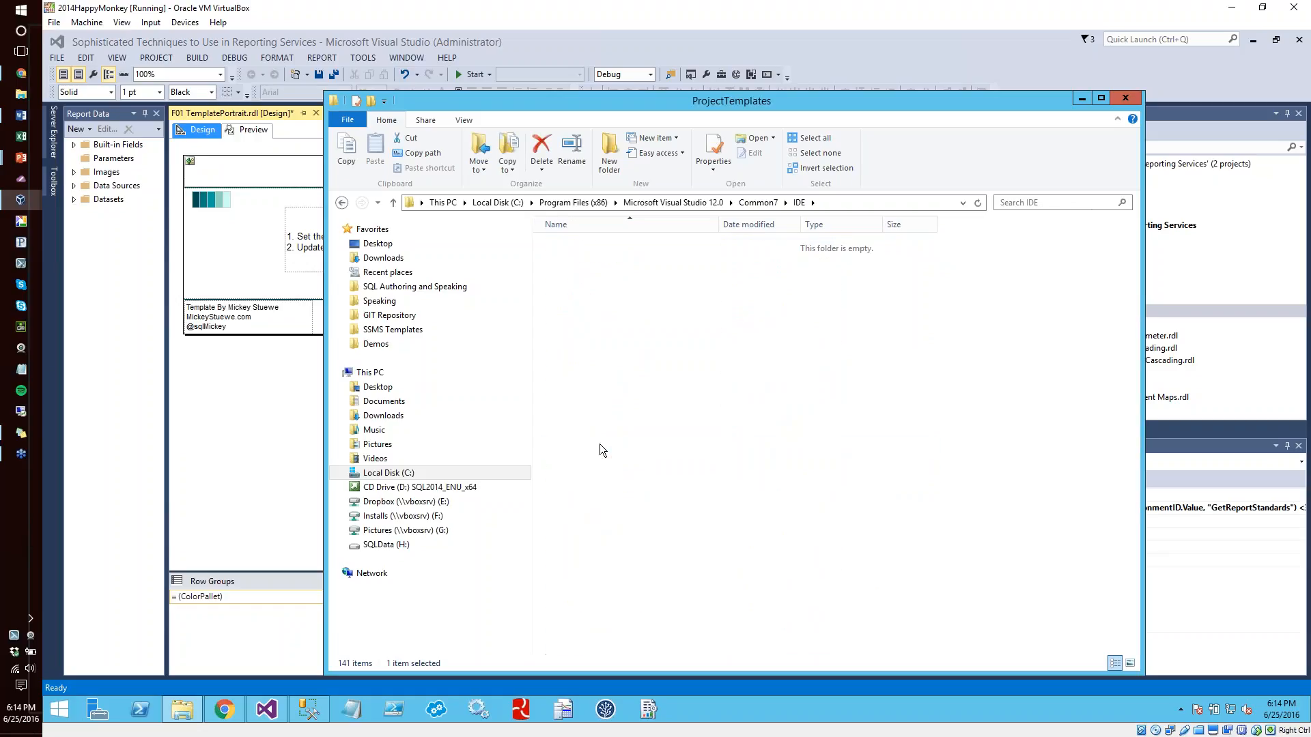
{"action": "left_click", "coordinate": [798, 203]}
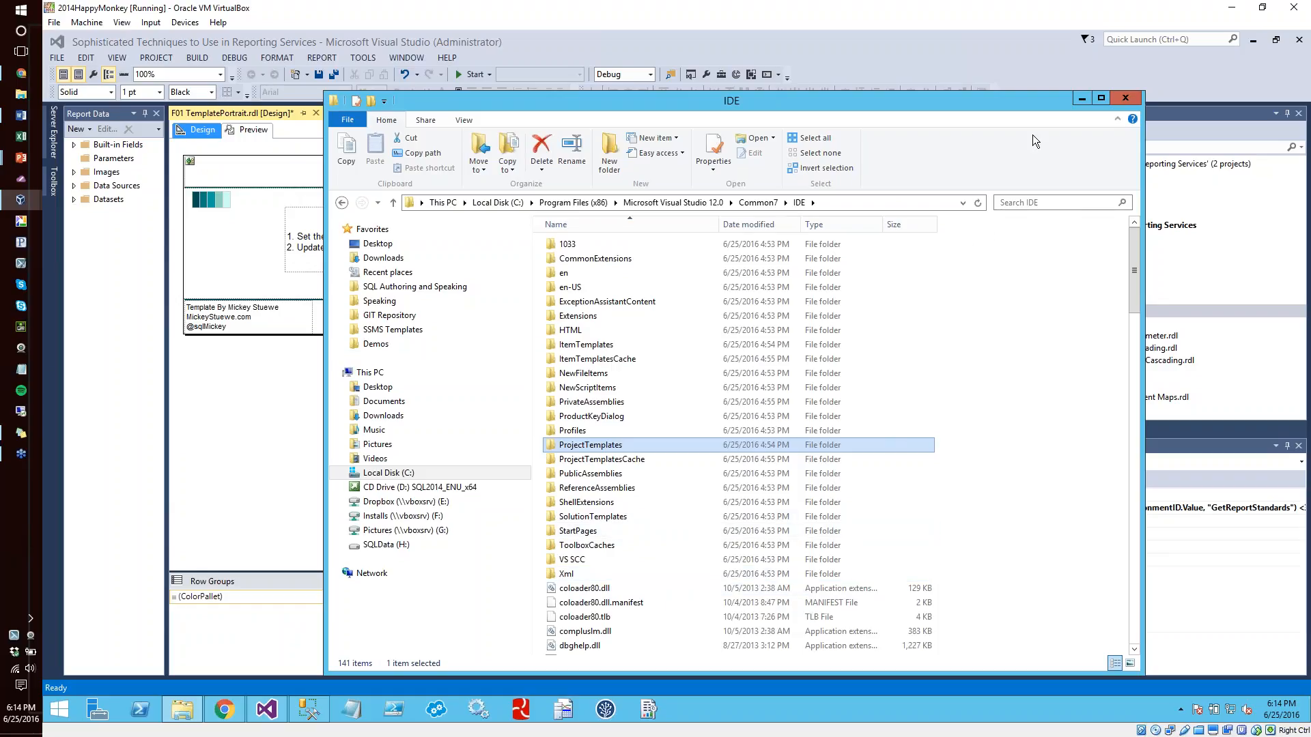
{"action": "left_click", "coordinate": [1082, 99]}
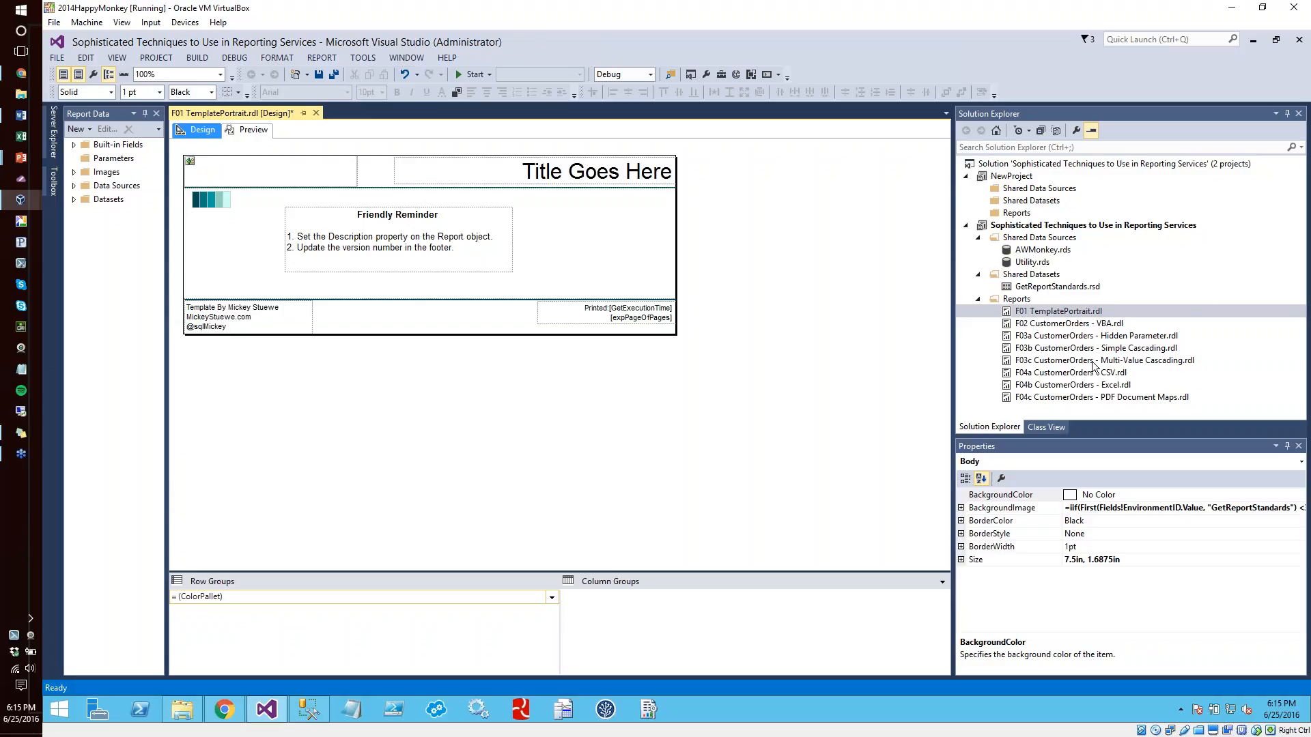
Widen the Report Data pane and add a report data source named DataSource1 that references the shared data source AWMonkey
{"action": "left_click_drag", "start_coordinate": [167, 347], "coordinate": [292, 347]}
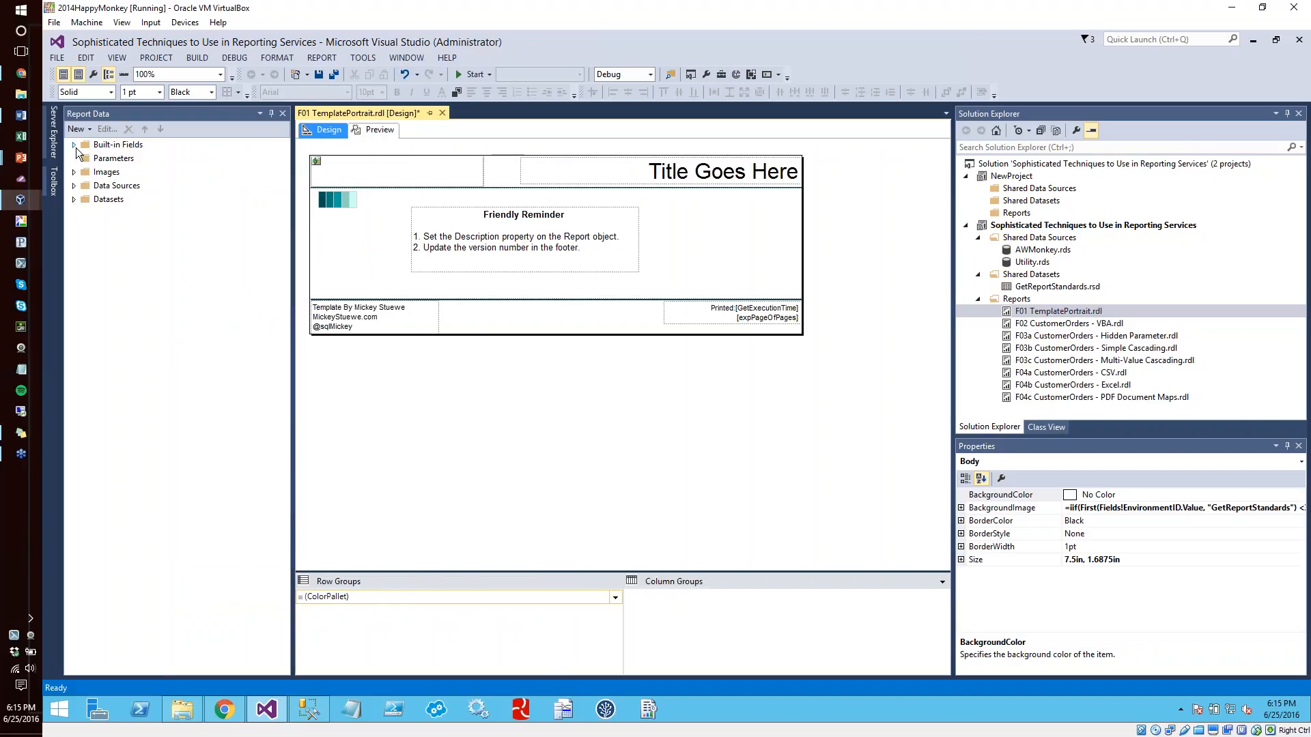
{"action": "left_click", "coordinate": [75, 187]}
{"action": "left_click", "coordinate": [124, 184]}
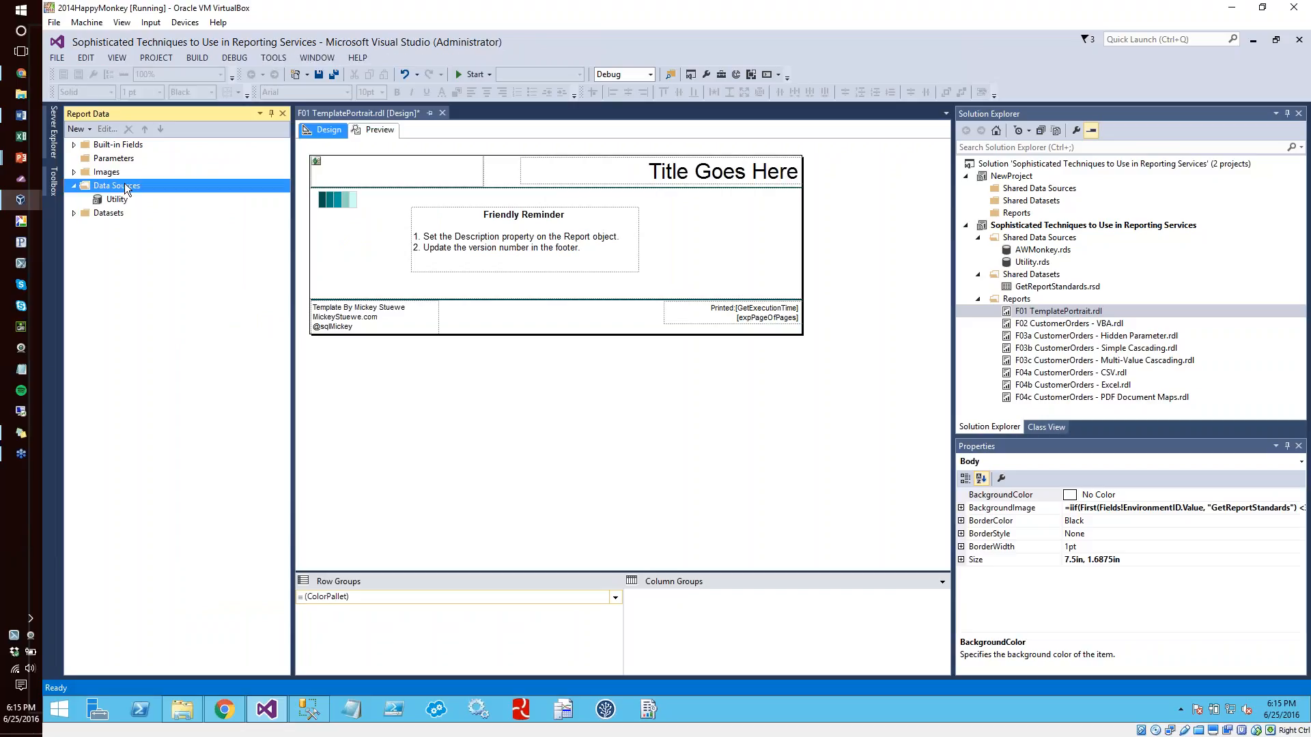
{"action": "right_click", "coordinate": [125, 183]}
{"action": "left_click", "coordinate": [161, 187]}
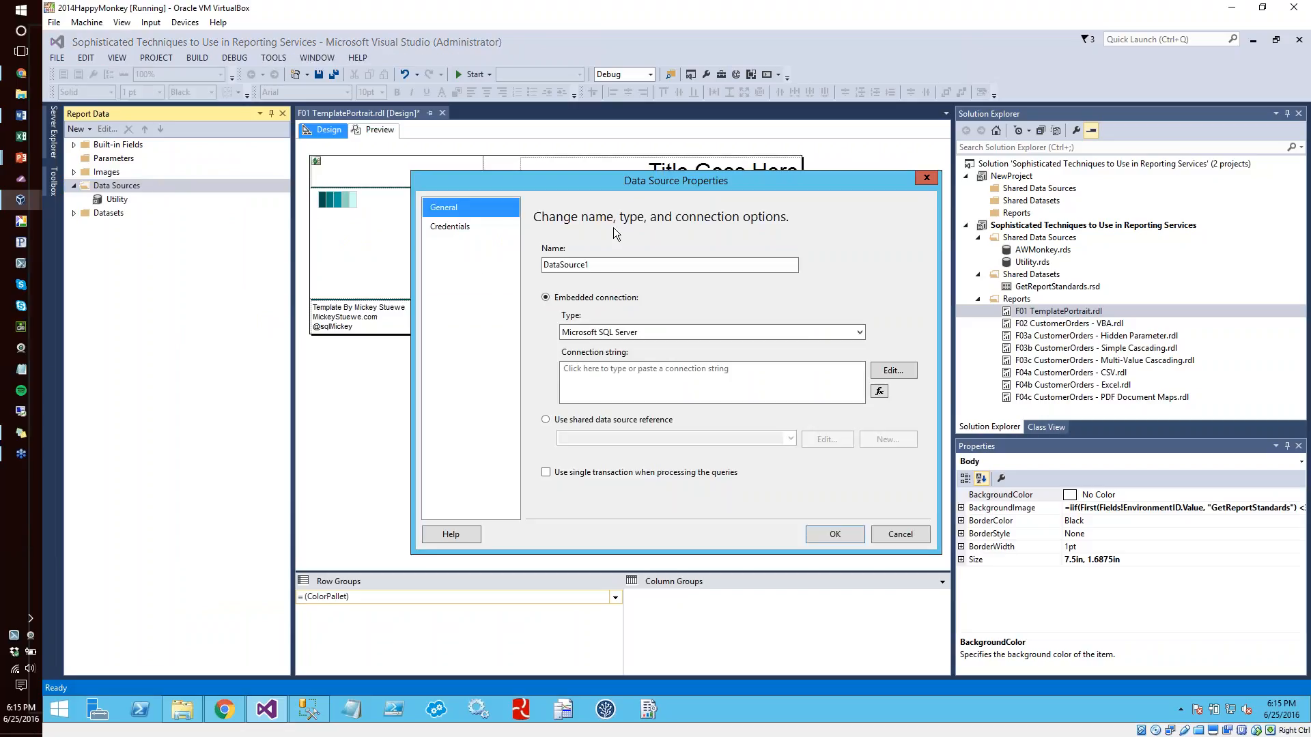
{"action": "left_click", "coordinate": [620, 421]}
{"action": "left_click", "coordinate": [789, 439]}
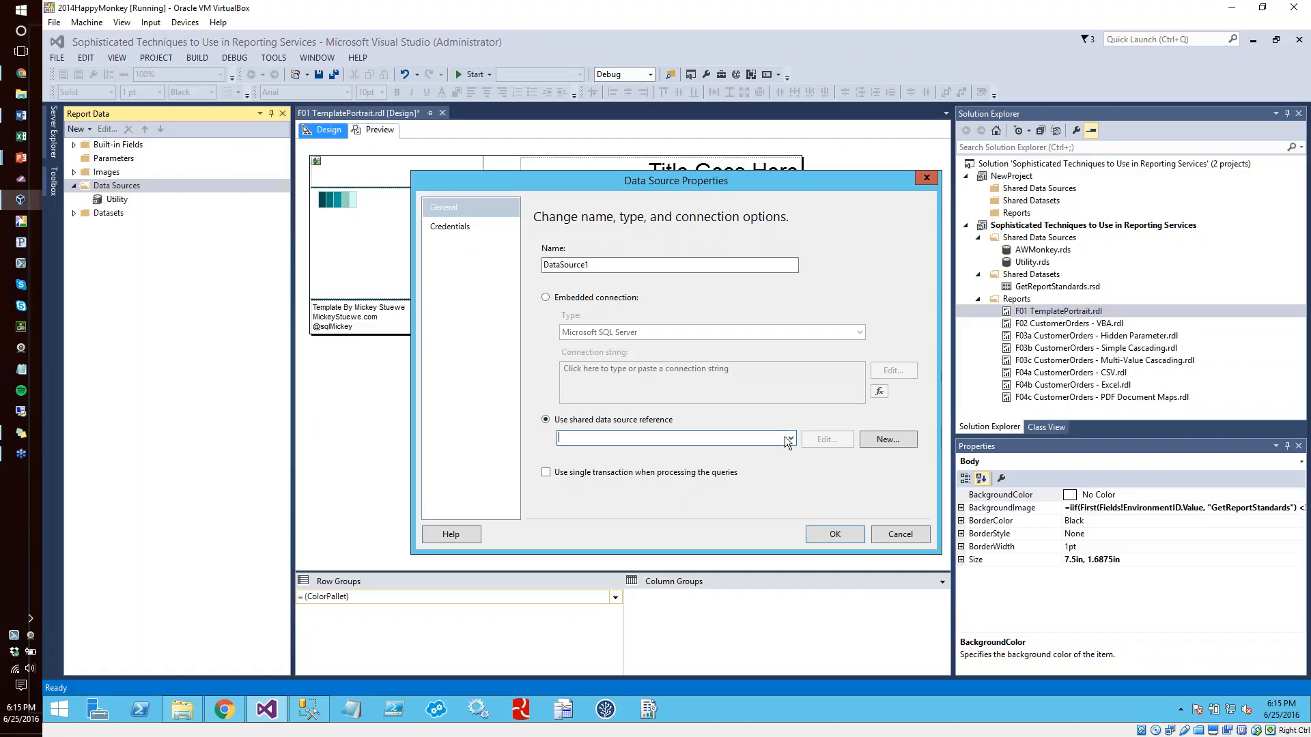
{"action": "left_click", "coordinate": [788, 440]}
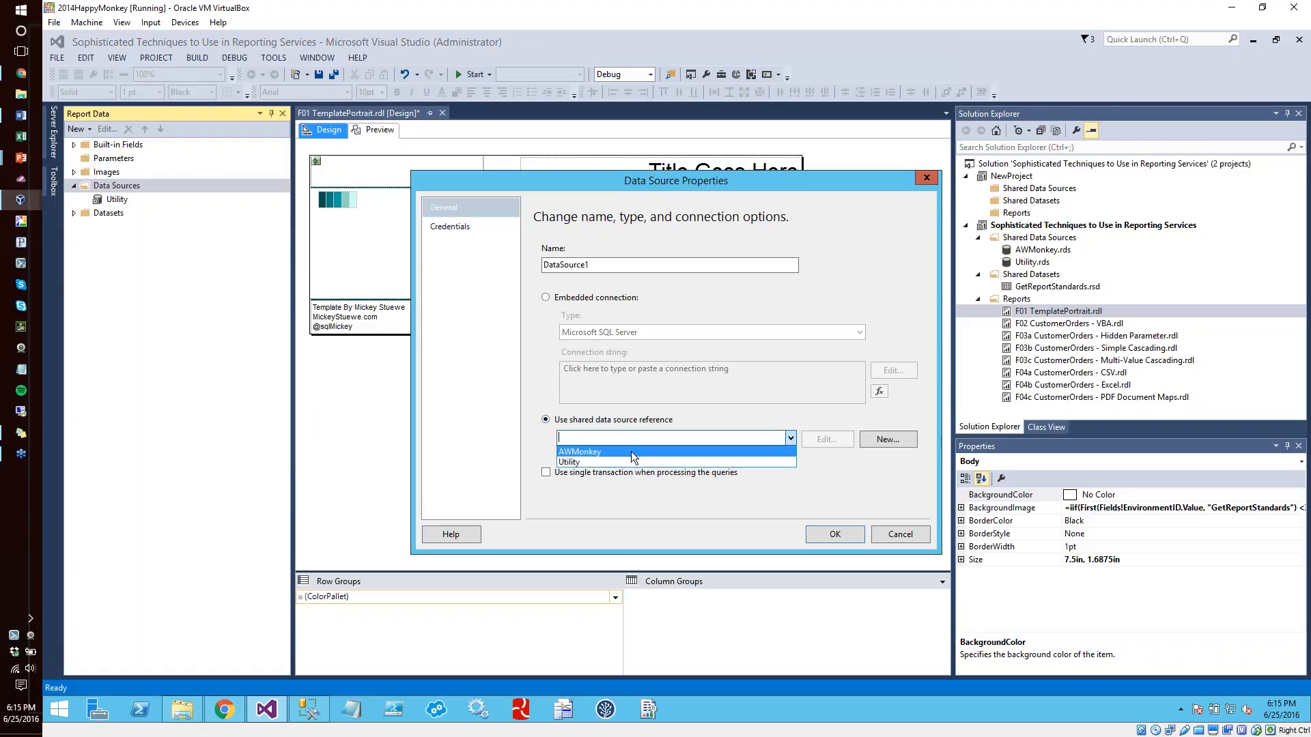
{"action": "left_click", "coordinate": [632, 451]}
{"action": "left_click", "coordinate": [841, 538]}
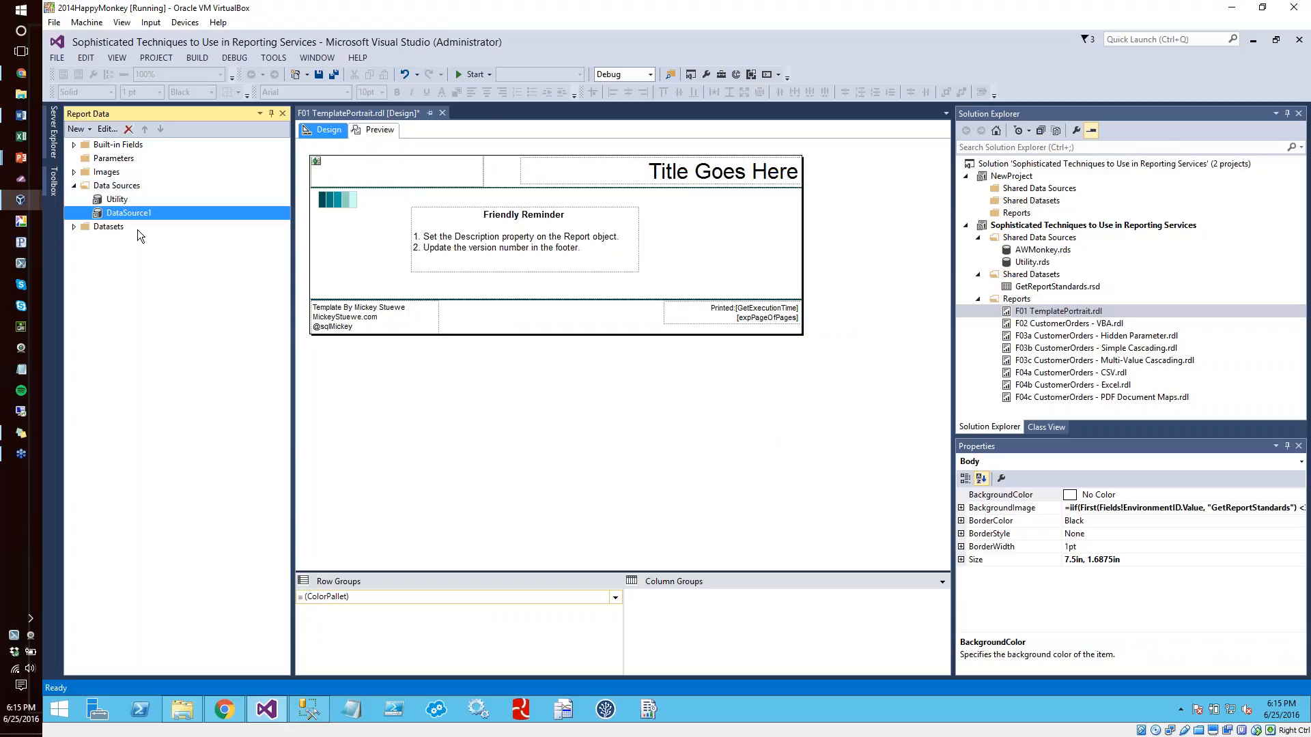
Expand the report's datasets and examine GetReportStandards and its DefaultLogo, DefaultLogoLocation and EnvironmentID fields
{"action": "left_click", "coordinate": [74, 227]}
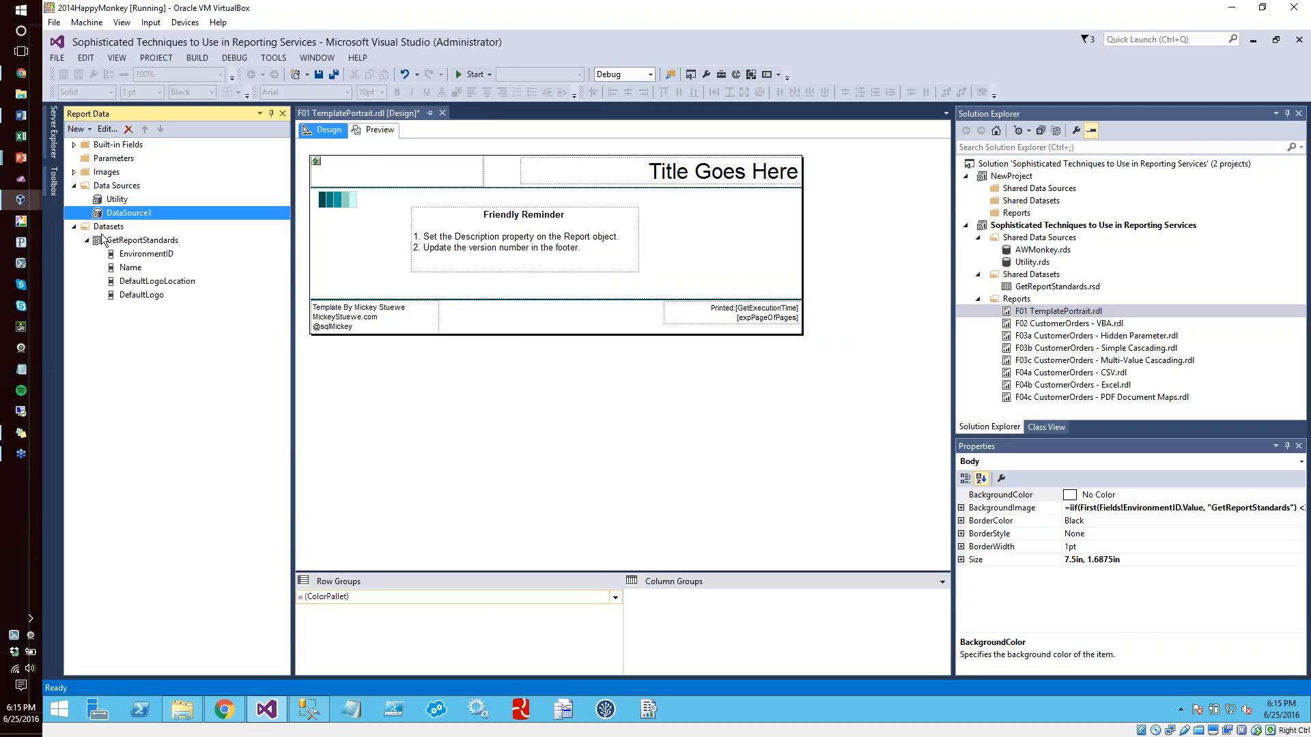
{"action": "left_click", "coordinate": [131, 242]}
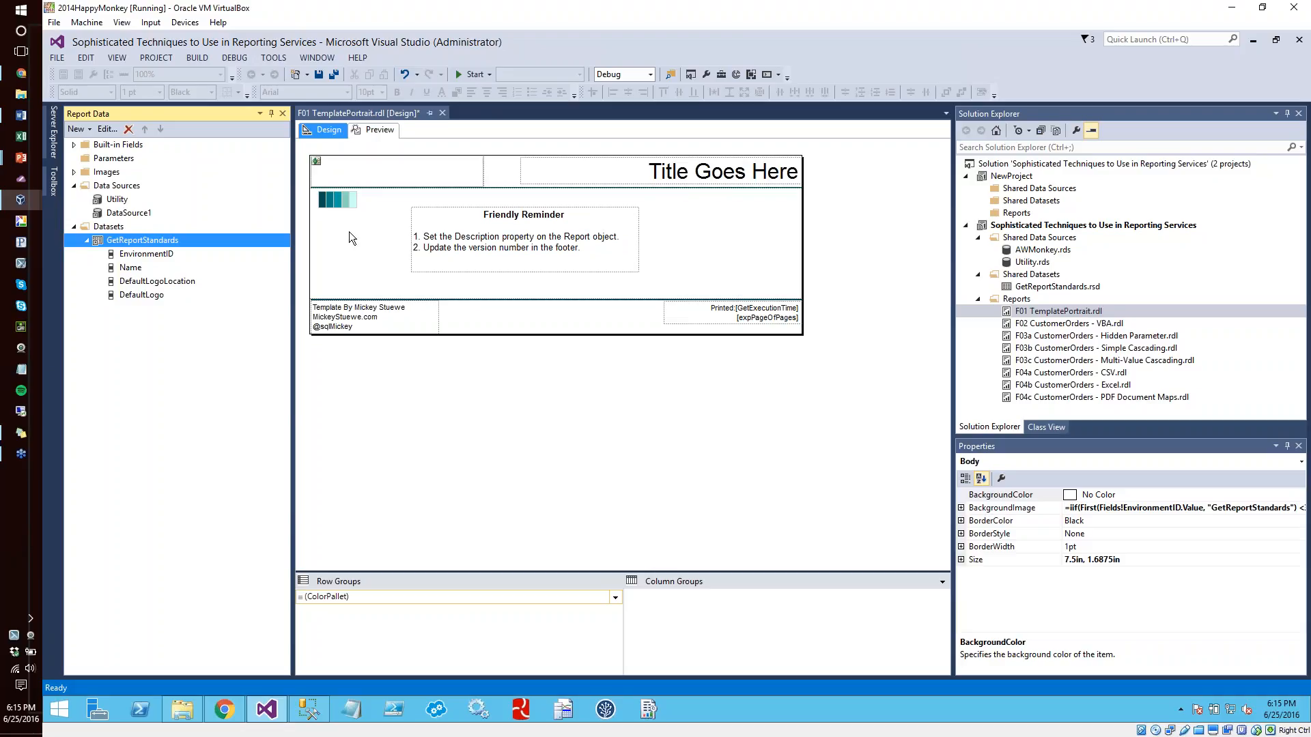
{"action": "left_click", "coordinate": [144, 297]}
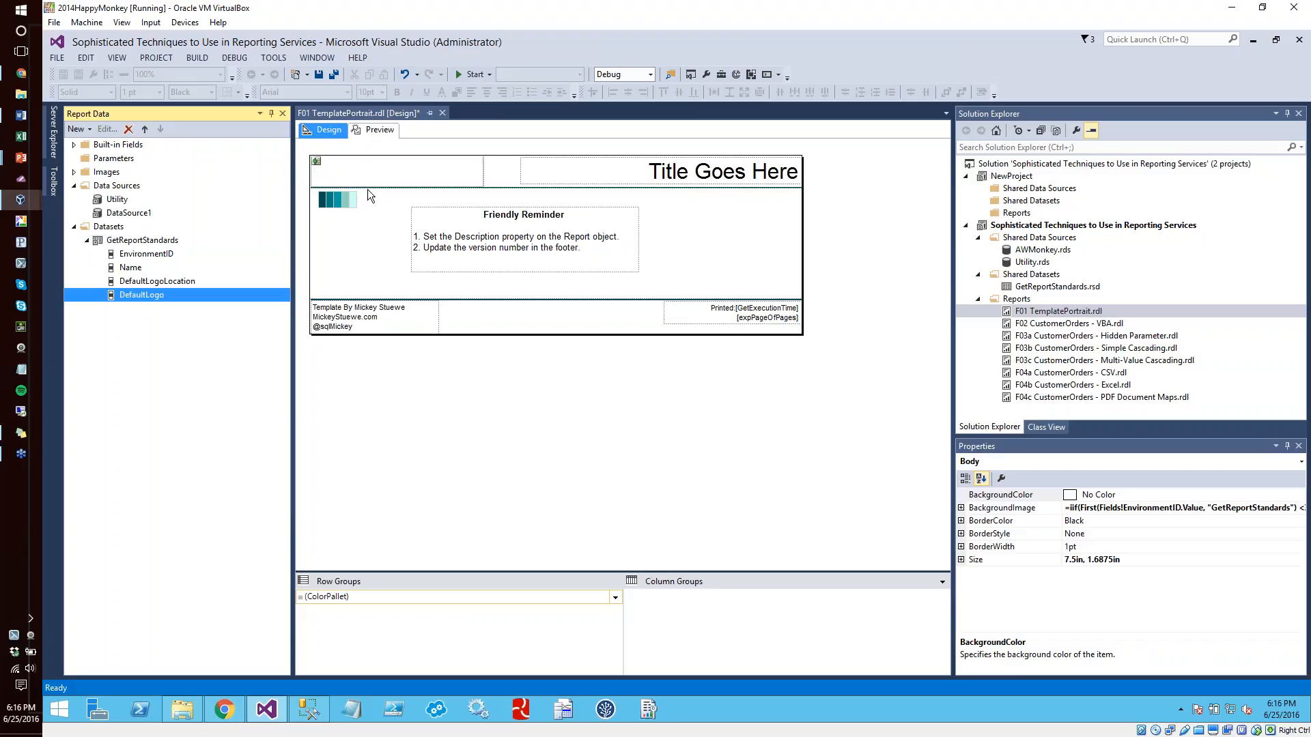
{"action": "left_click", "coordinate": [151, 280]}
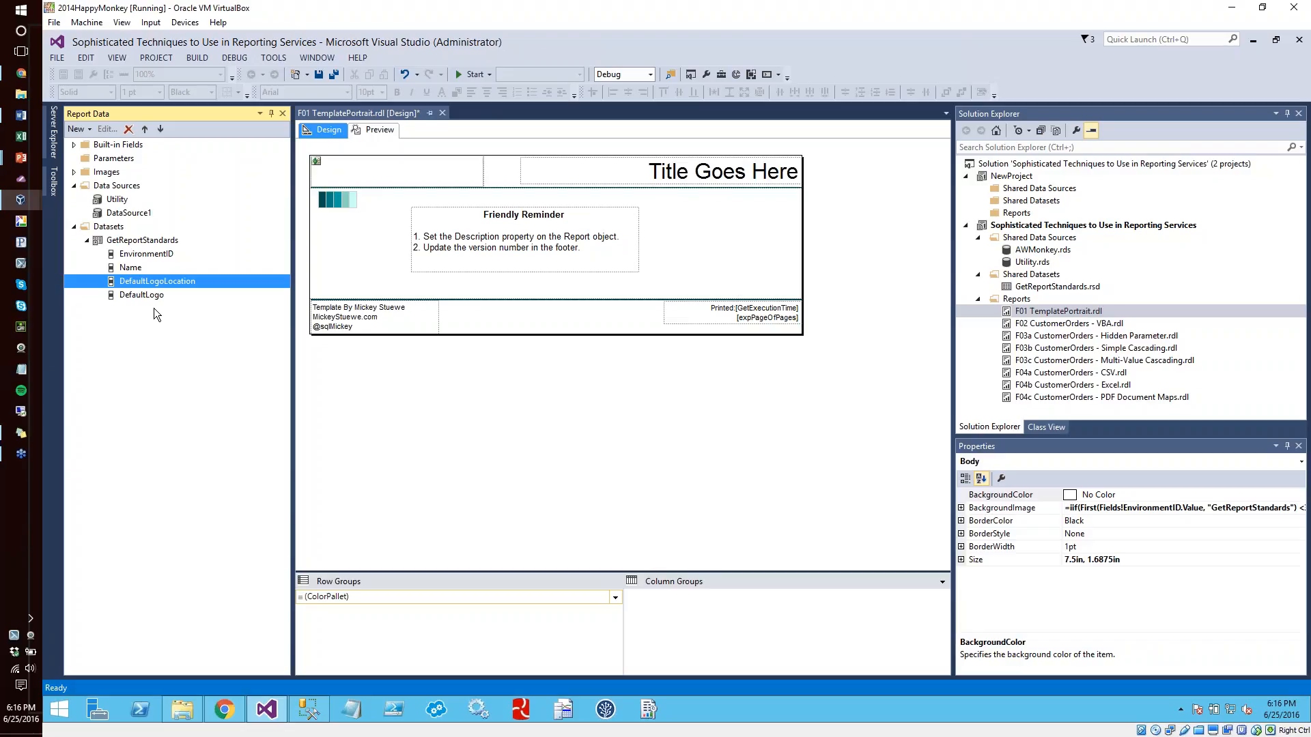
{"action": "left_click", "coordinate": [147, 256]}
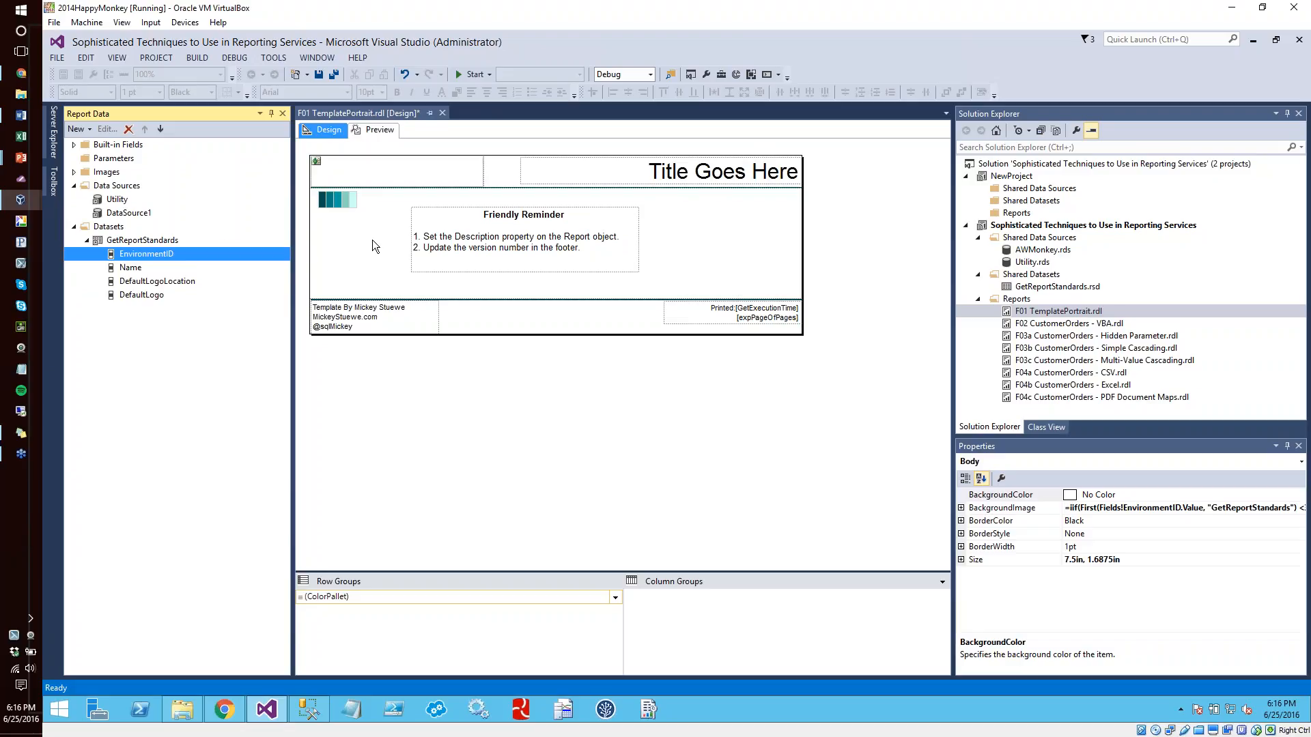
Copy the report body's BackgroundImage expression into Notepad to read it in full, and close Notepad without saving
{"action": "left_click", "coordinate": [752, 263]}
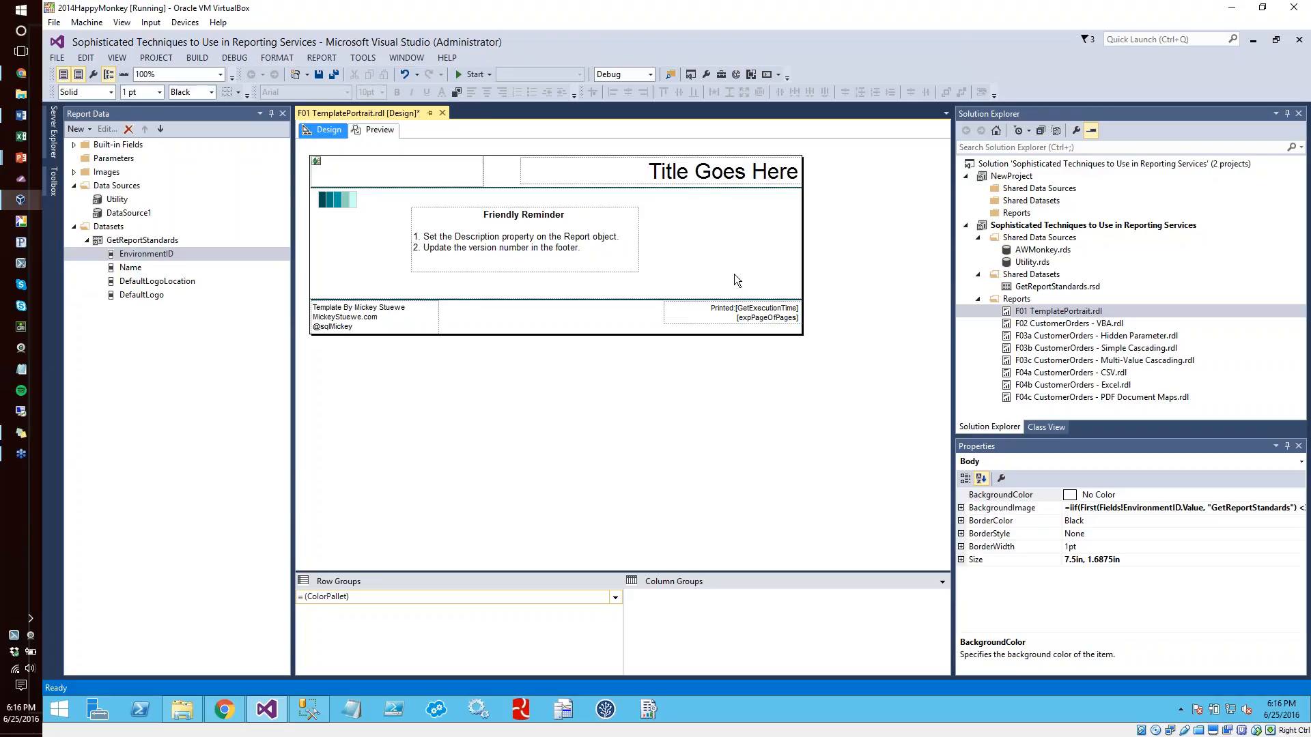
{"action": "left_click", "coordinate": [1188, 506]}
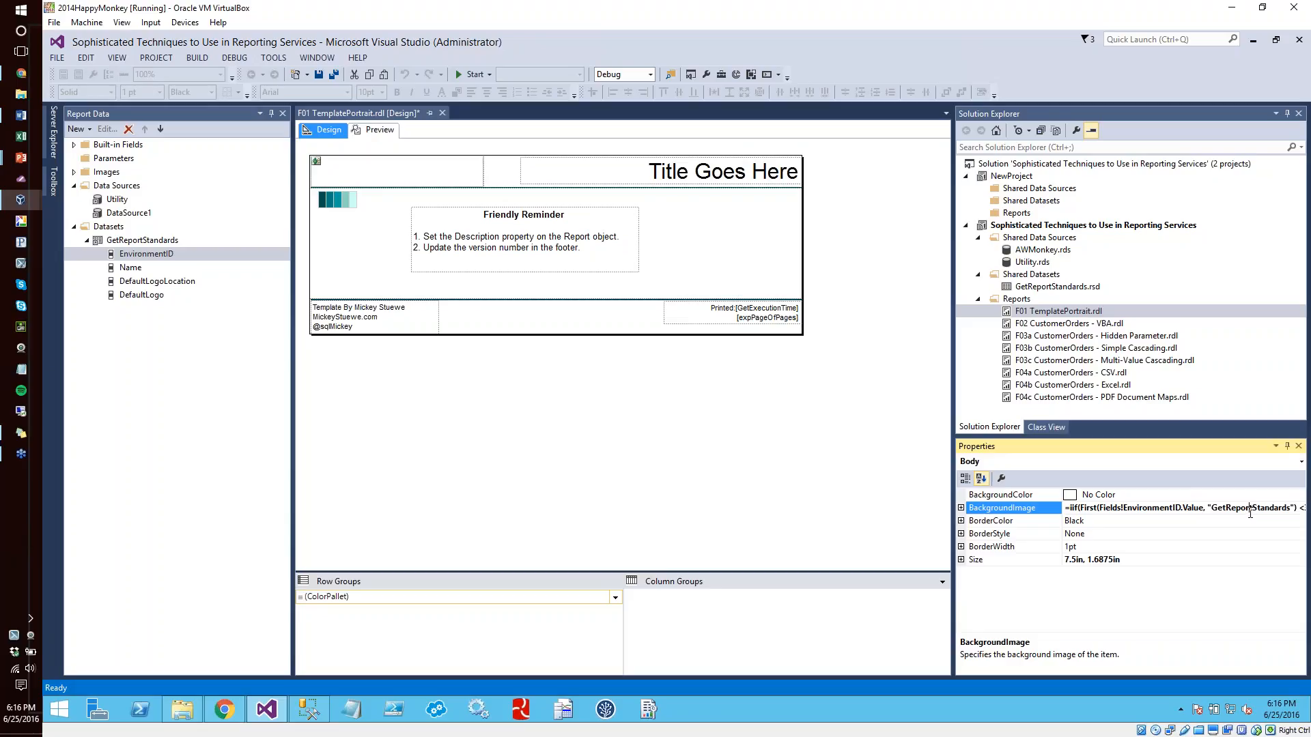
{"action": "key", "text": "ctrl+a"}
{"action": "key", "text": "ctrl+c"}
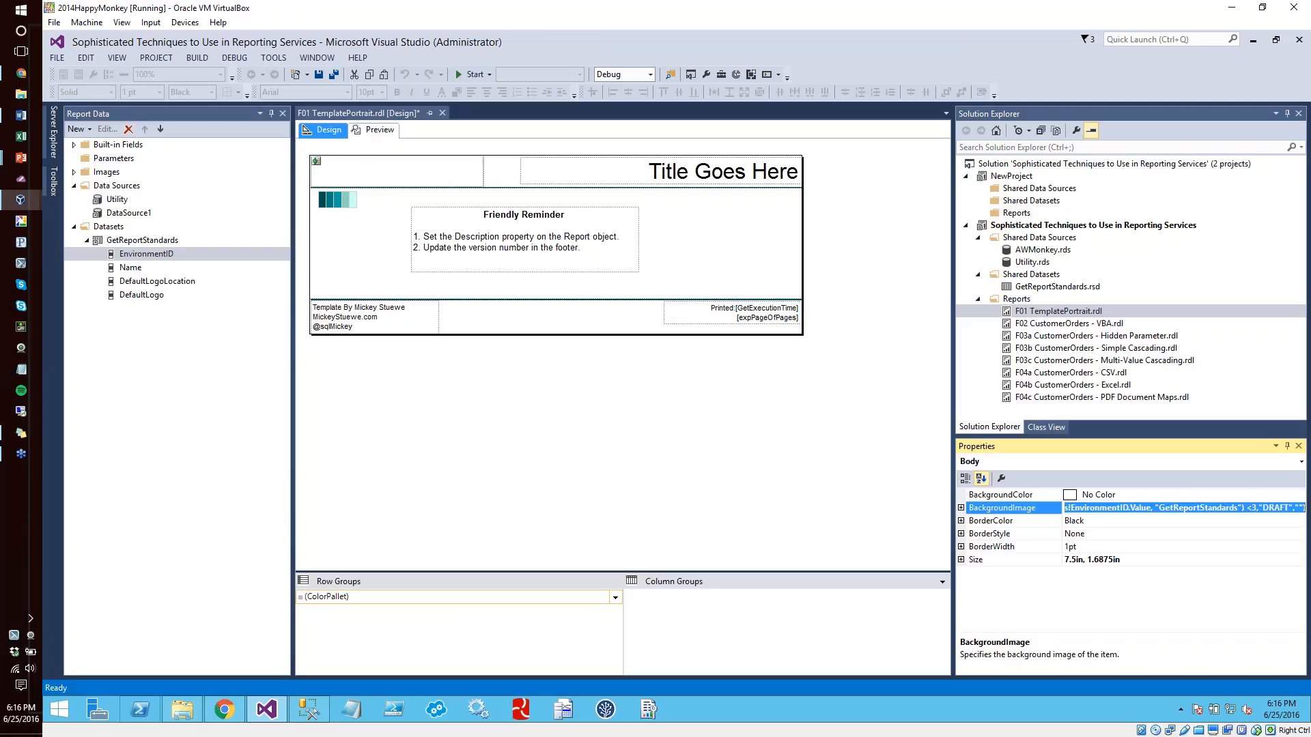
{"action": "left_click", "coordinate": [346, 718]}
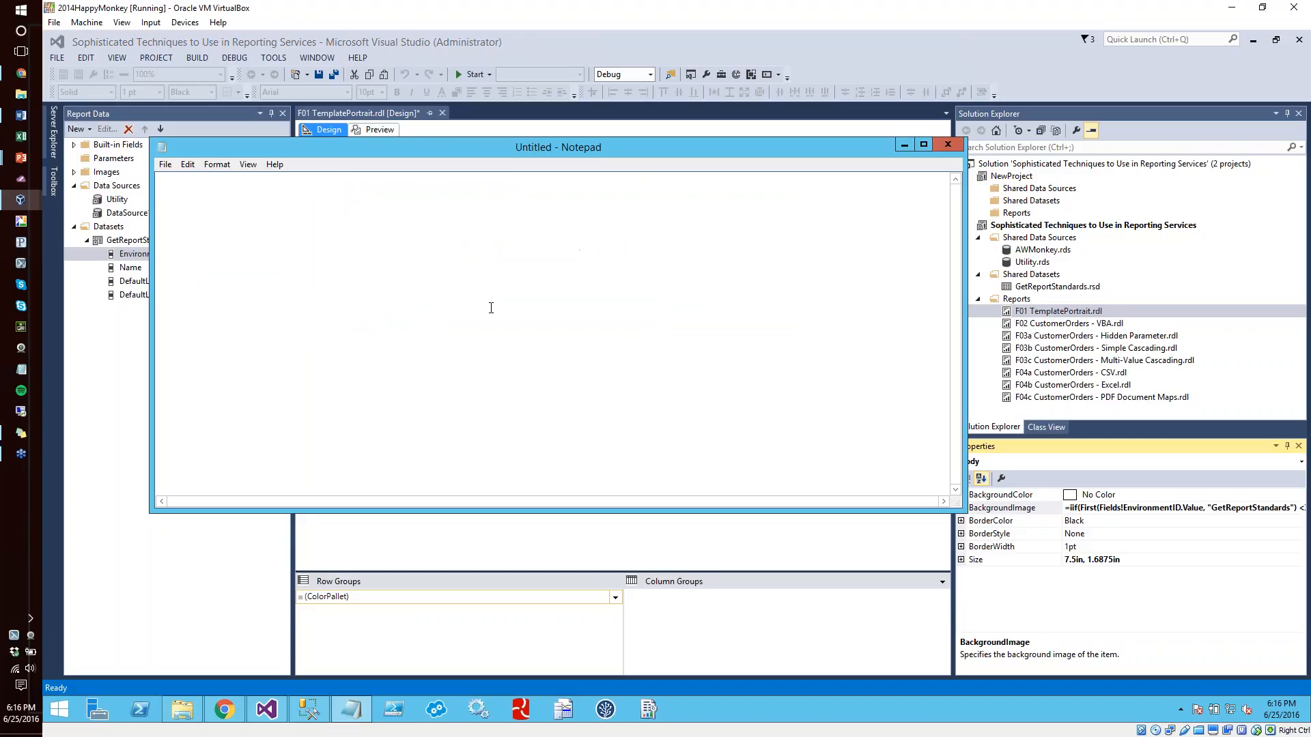
{"action": "key", "text": "ctrl+v"}
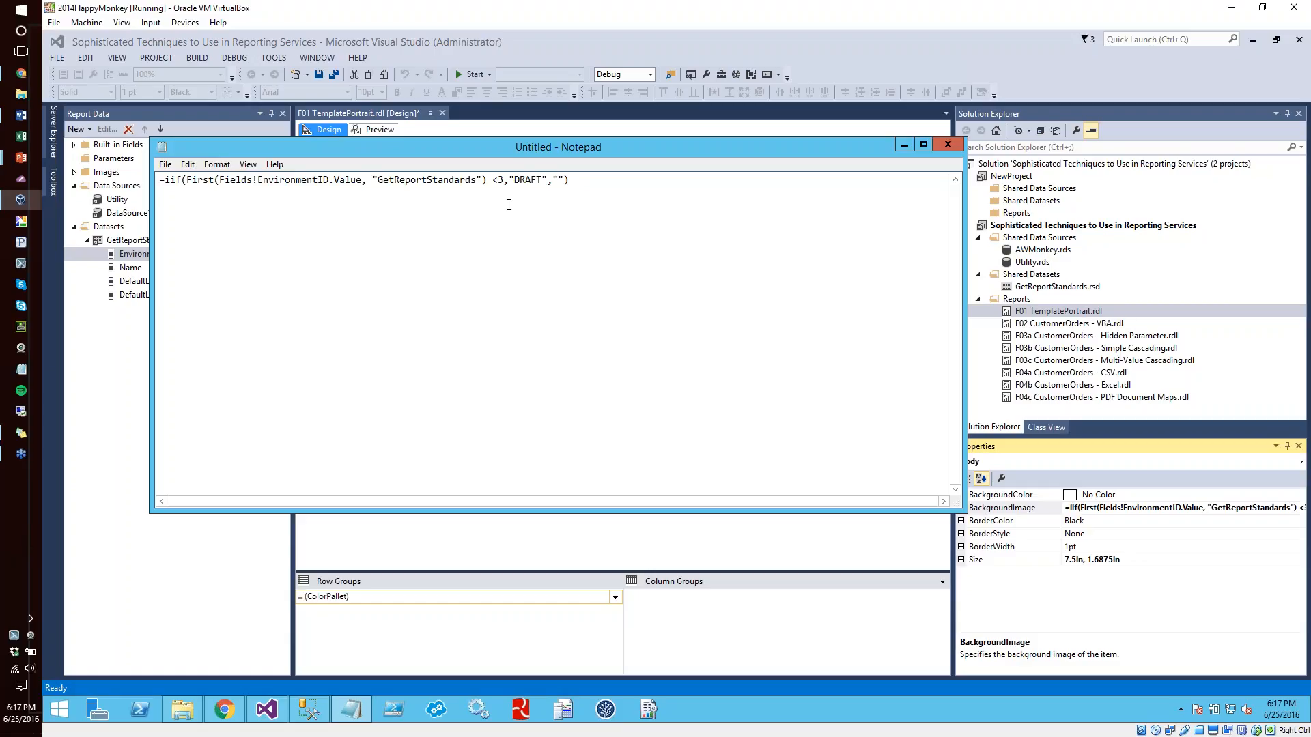
{"action": "left_click", "coordinate": [947, 144]}
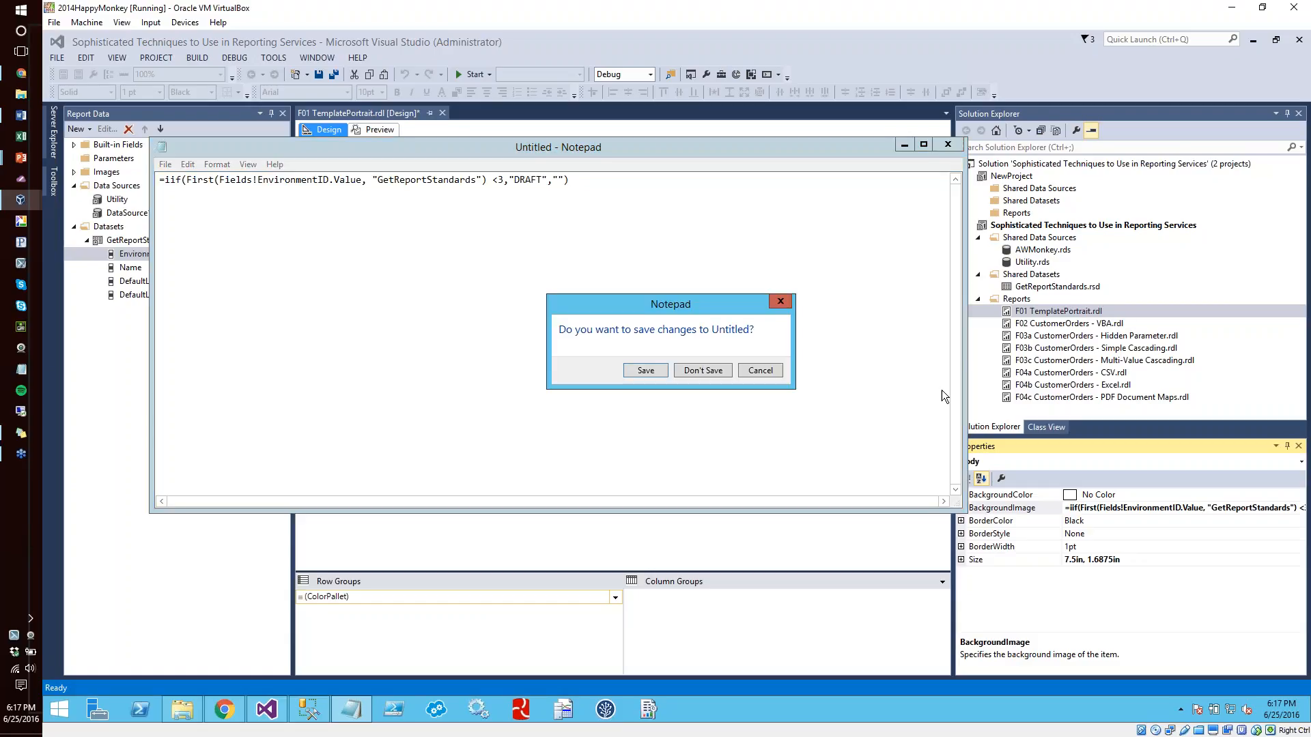
{"action": "left_click", "coordinate": [710, 370]}
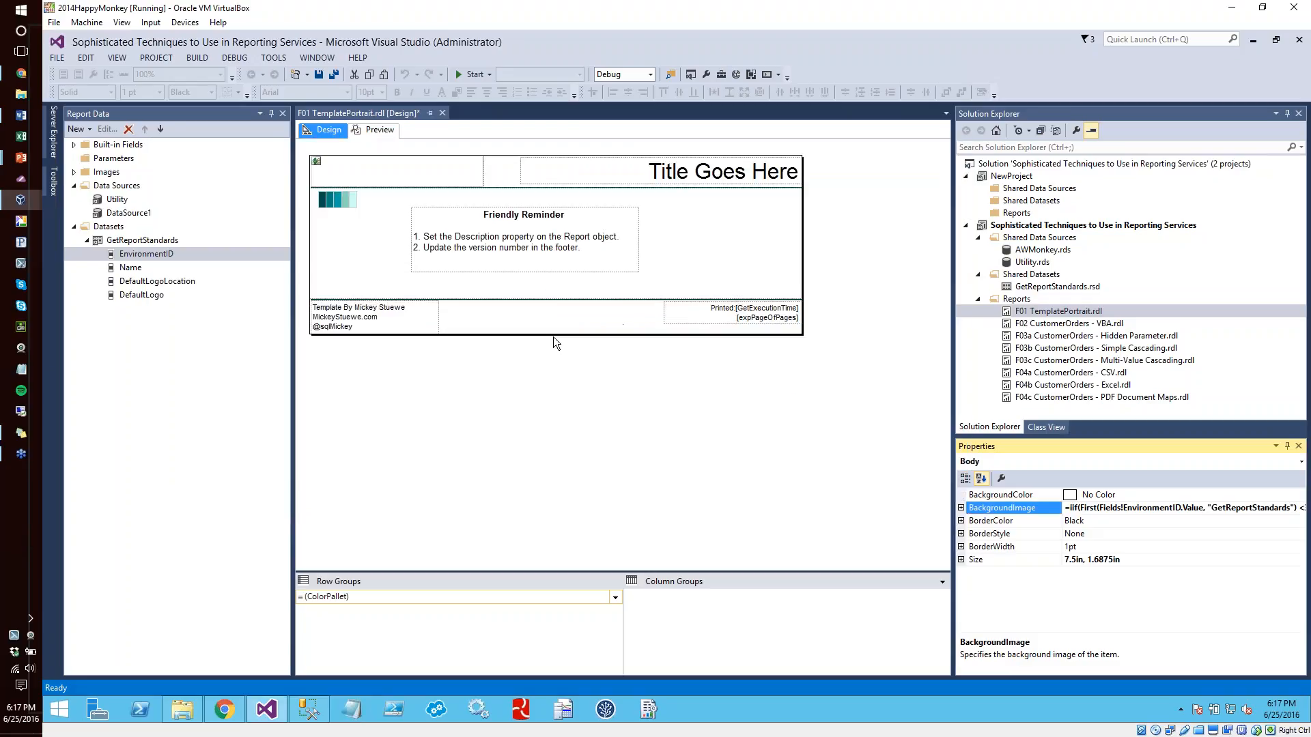
Preview the F01 TemplatePortrait report to examine its logo and background watermark, and close the report
{"action": "left_click", "coordinate": [366, 129]}
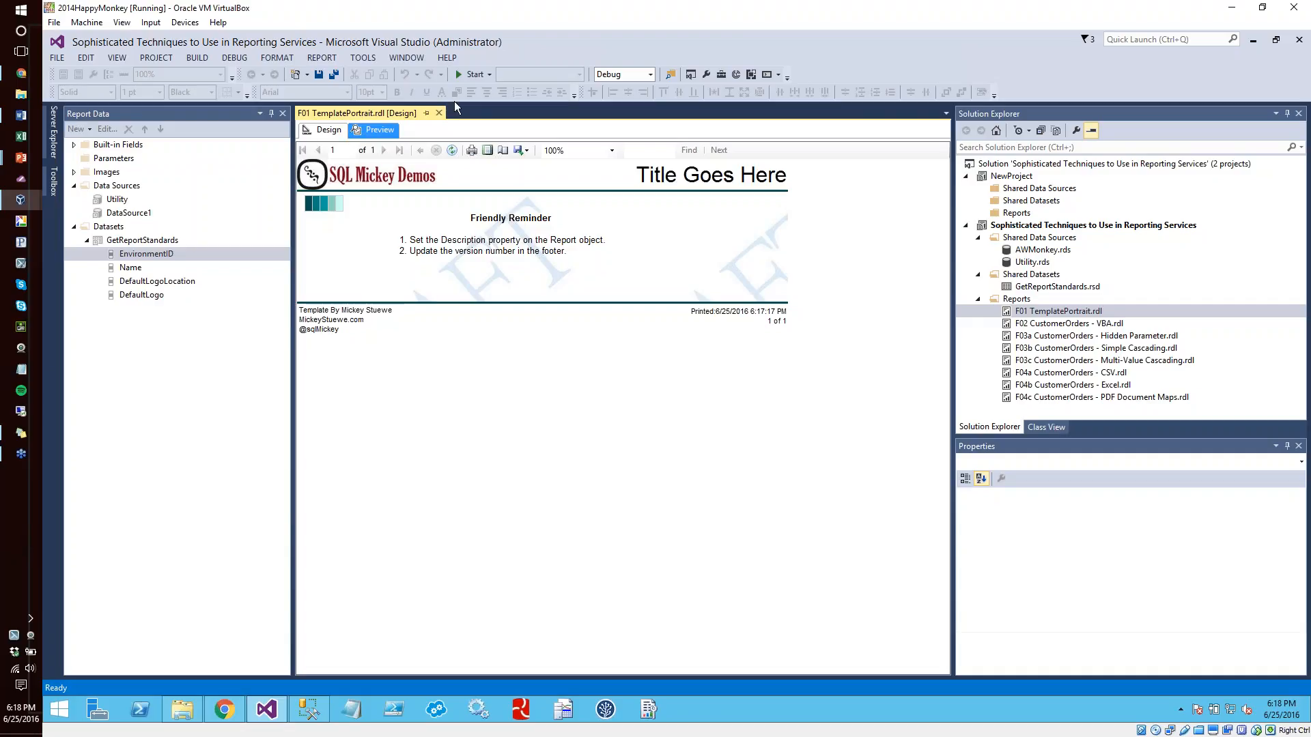
{"action": "left_click", "coordinate": [439, 112]}
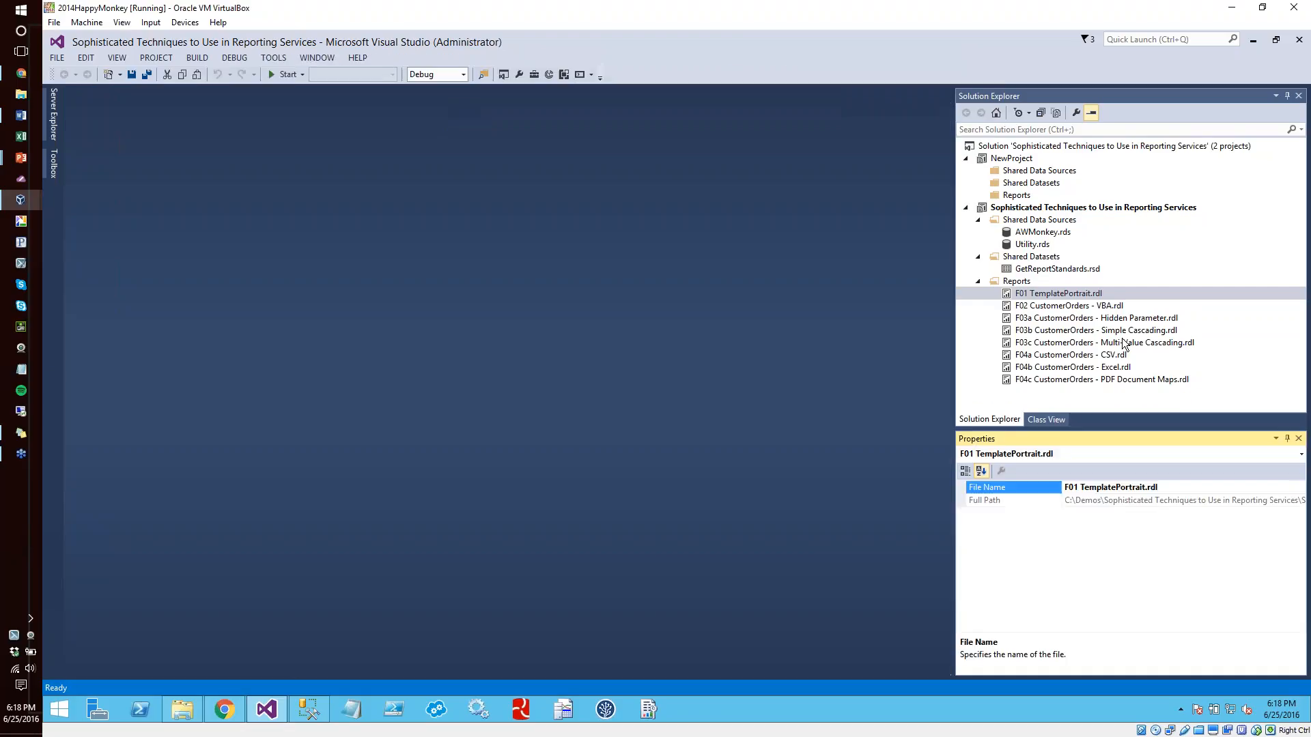
Add a shared data source to NewProject from the AWMonkey template, naming it AWMonkey.rds
{"action": "left_click", "coordinate": [1045, 171]}
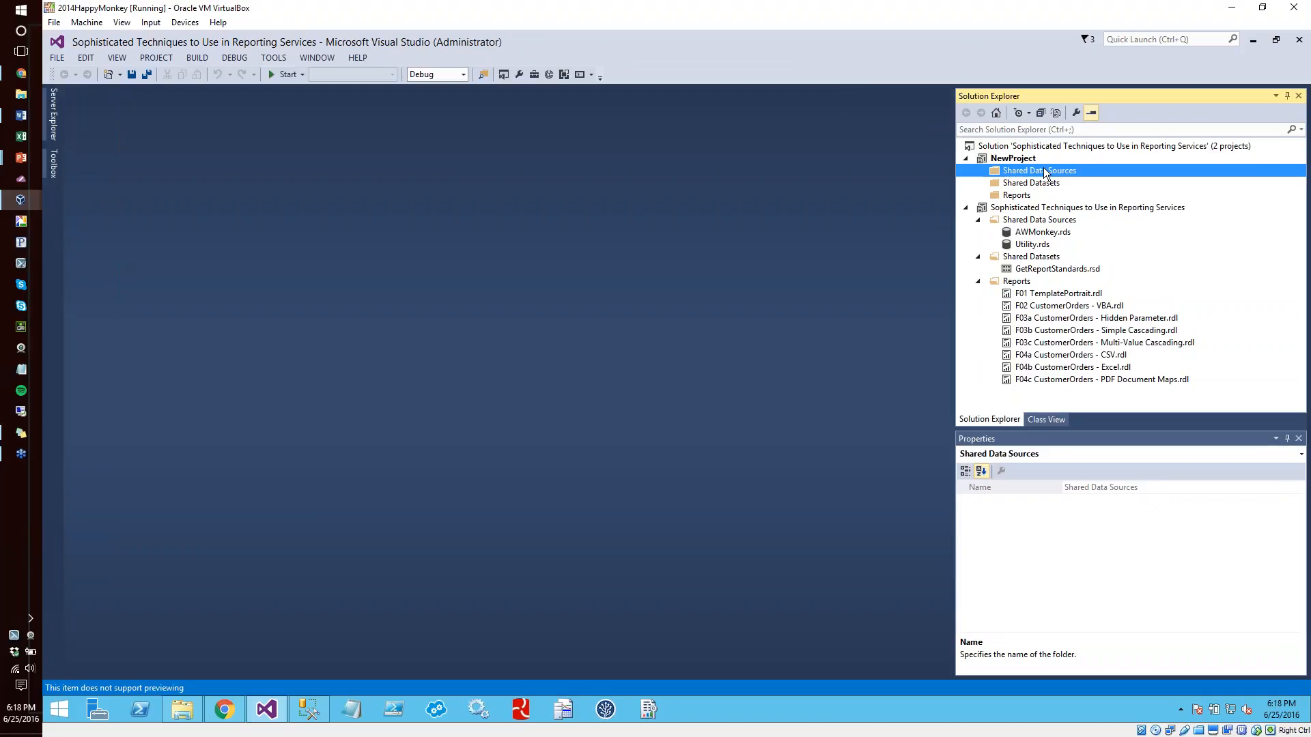
{"action": "right_click", "coordinate": [1045, 172]}
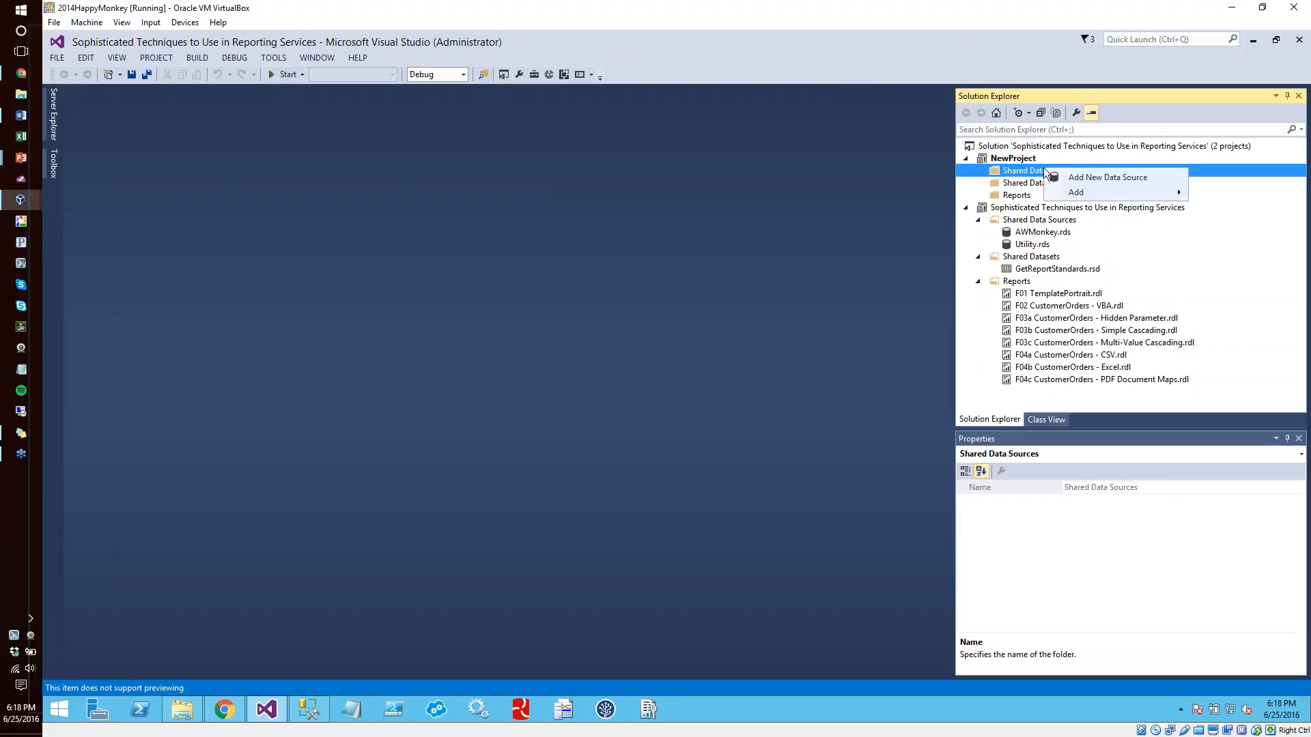
{"action": "mouse_move", "coordinate": [1070, 196]}
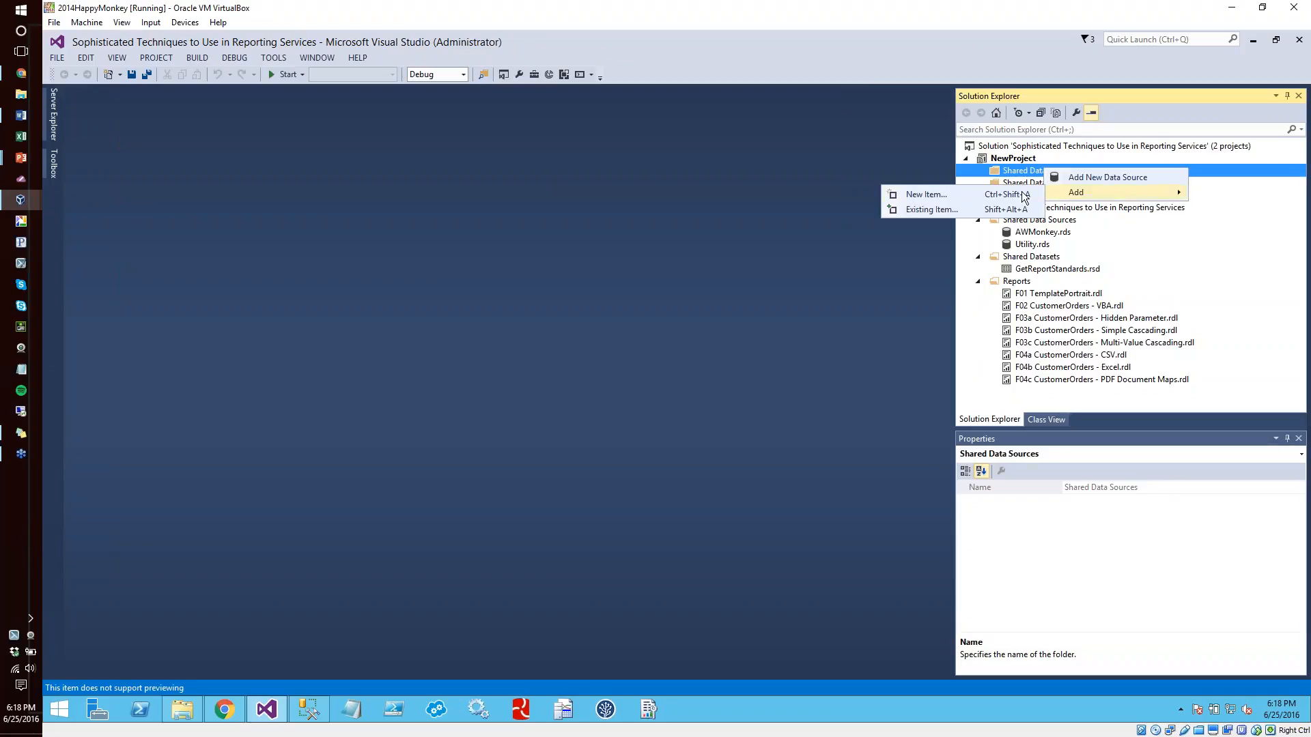
{"action": "left_click", "coordinate": [953, 195]}
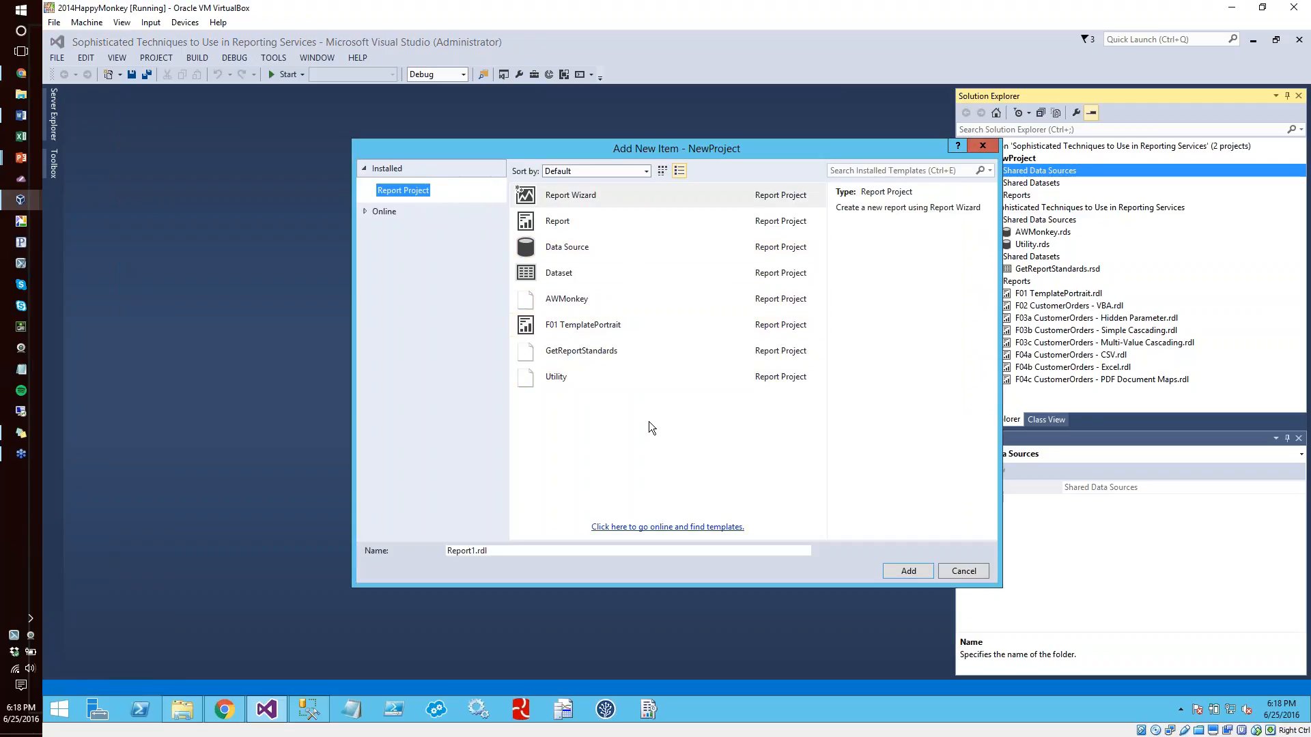
{"action": "left_click", "coordinate": [558, 299]}
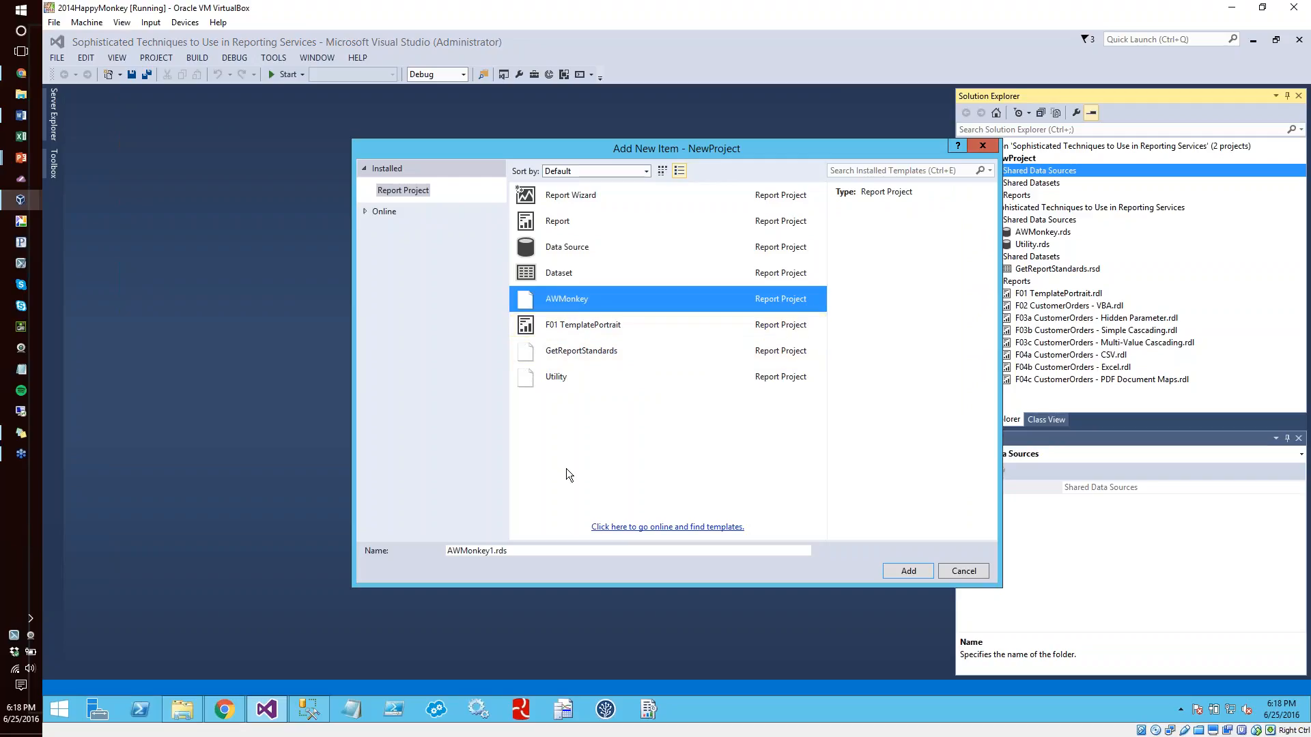
{"action": "left_click", "coordinate": [489, 551]}
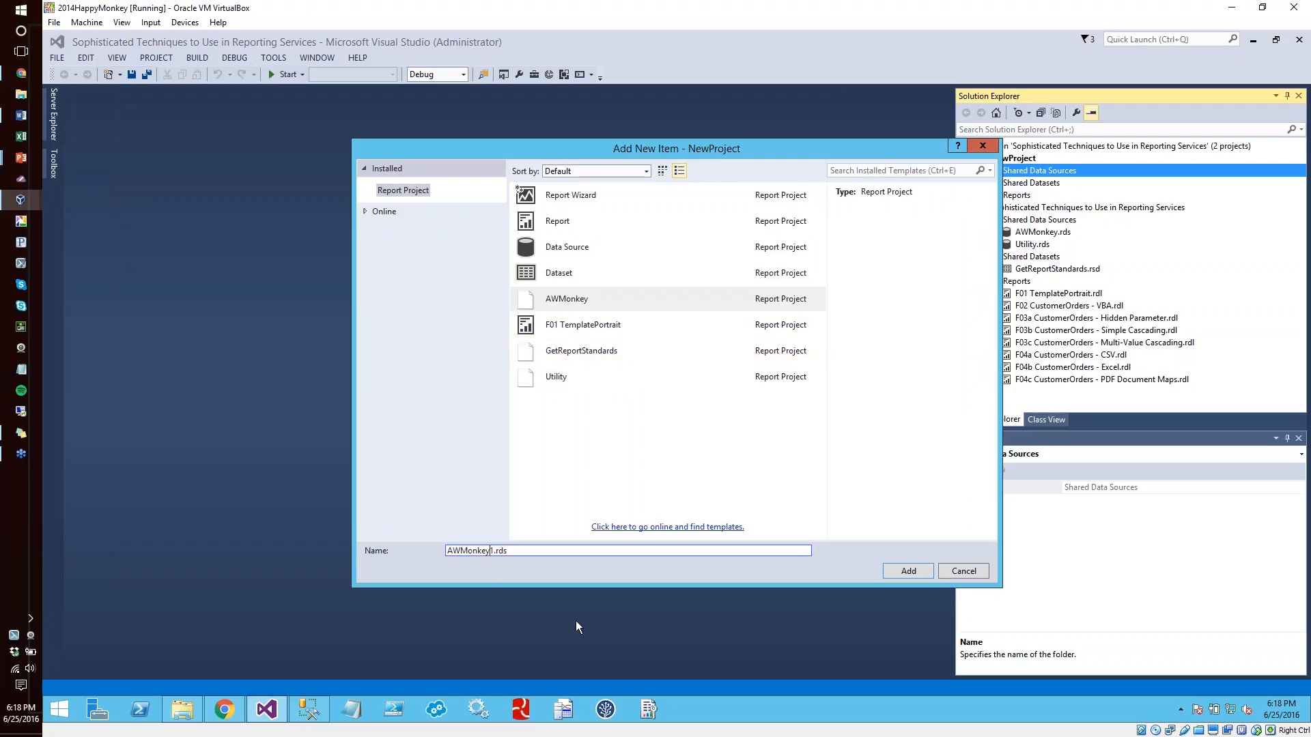
{"action": "key", "text": "Delete"}
{"action": "left_click", "coordinate": [906, 572]}
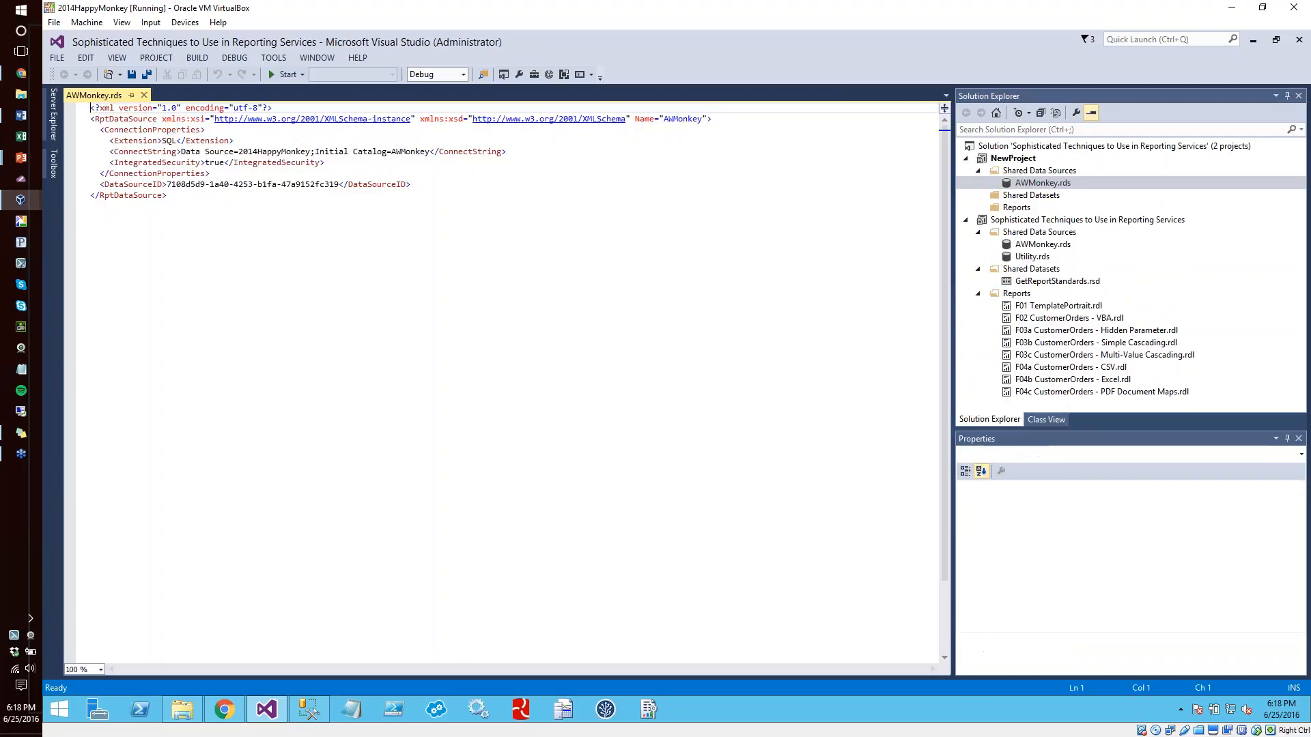
Add a second shared data source to NewProject from the Utility template, naming it Utility.rds
{"action": "right_click", "coordinate": [1039, 172]}
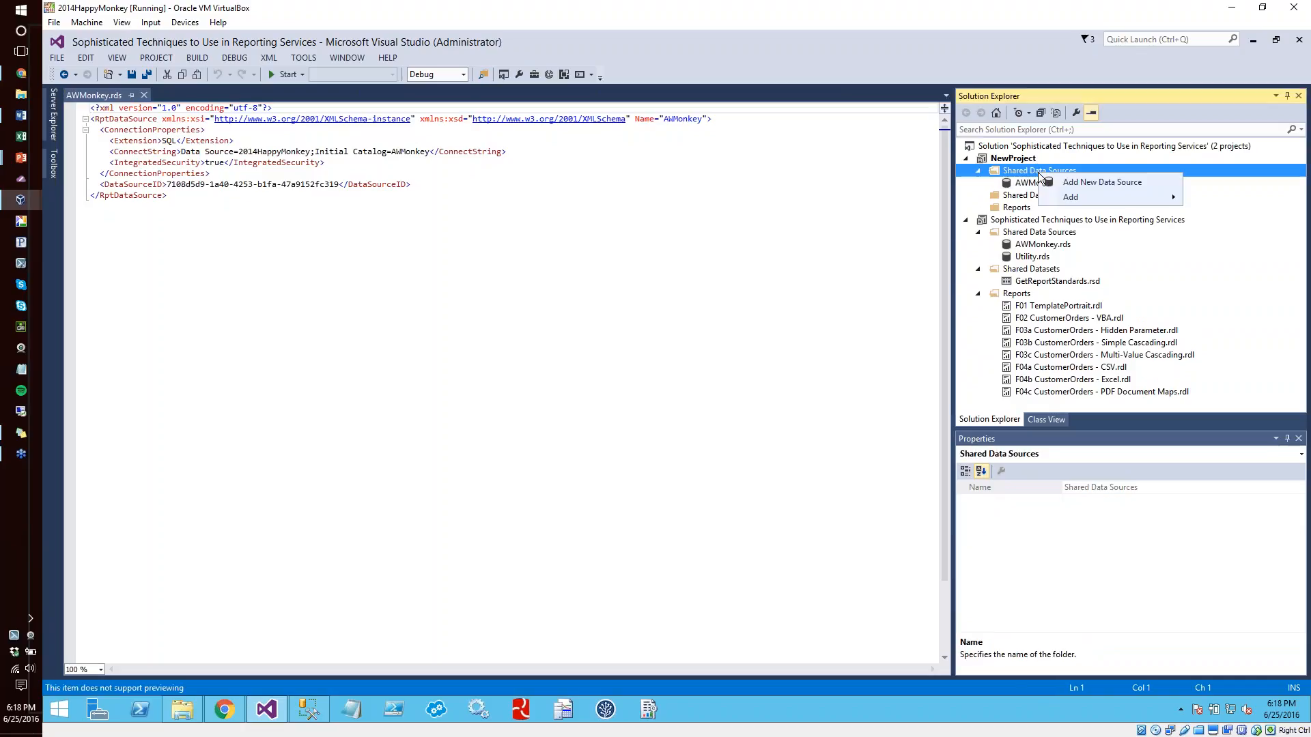
{"action": "mouse_move", "coordinate": [1064, 192]}
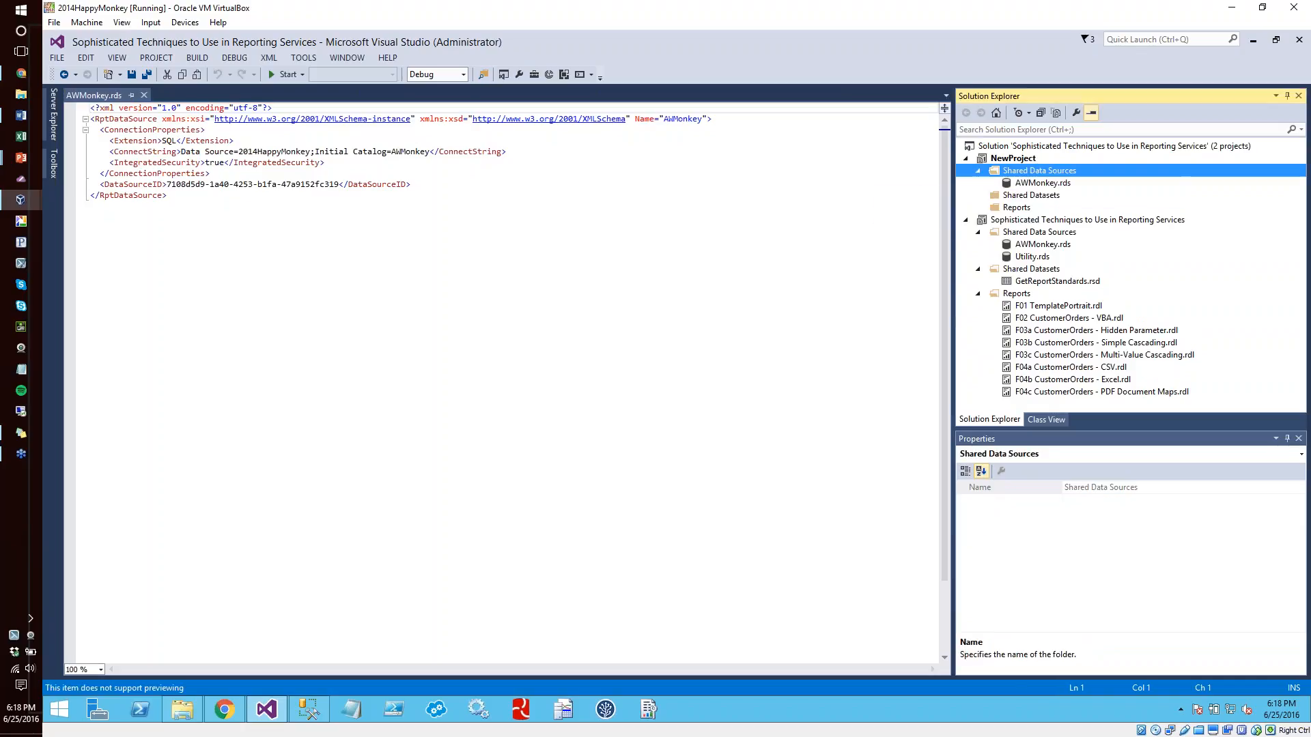
{"action": "left_click", "coordinate": [920, 199]}
{"action": "left_click", "coordinate": [563, 376]}
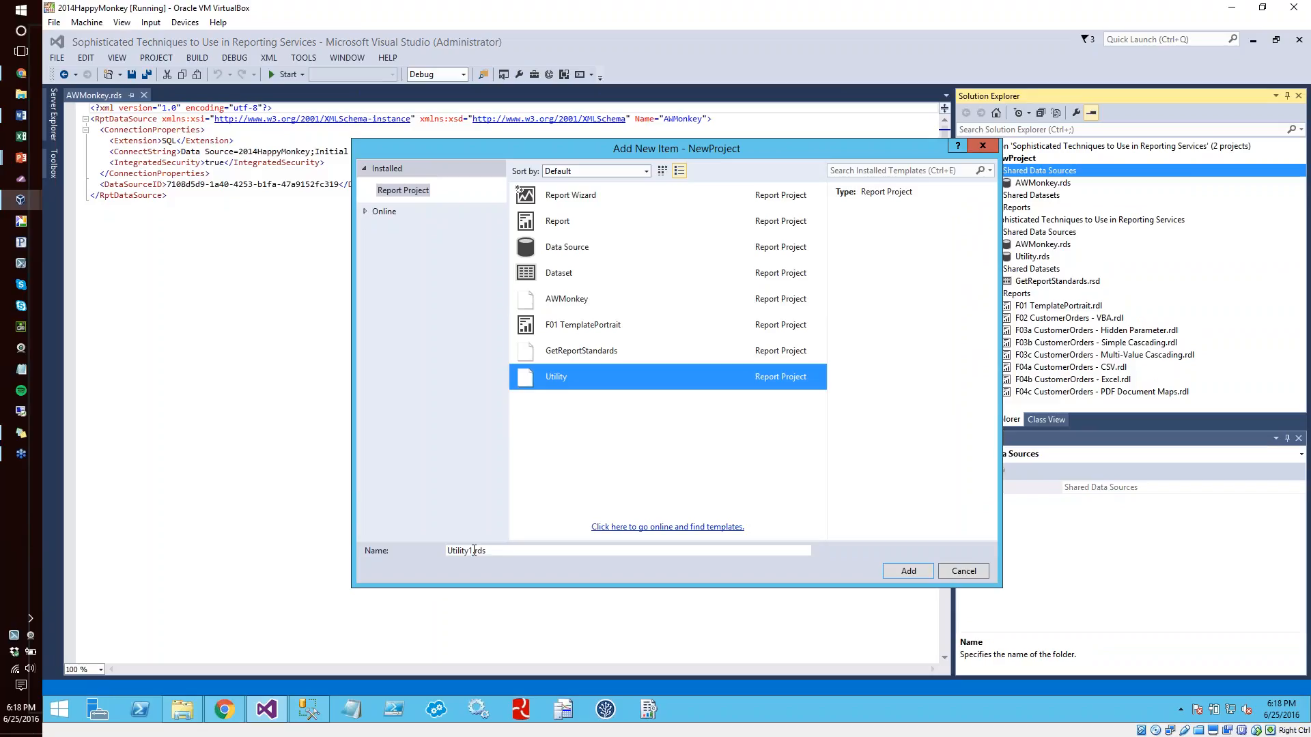
{"action": "left_click", "coordinate": [474, 550]}
{"action": "key", "text": "BackSpace"}
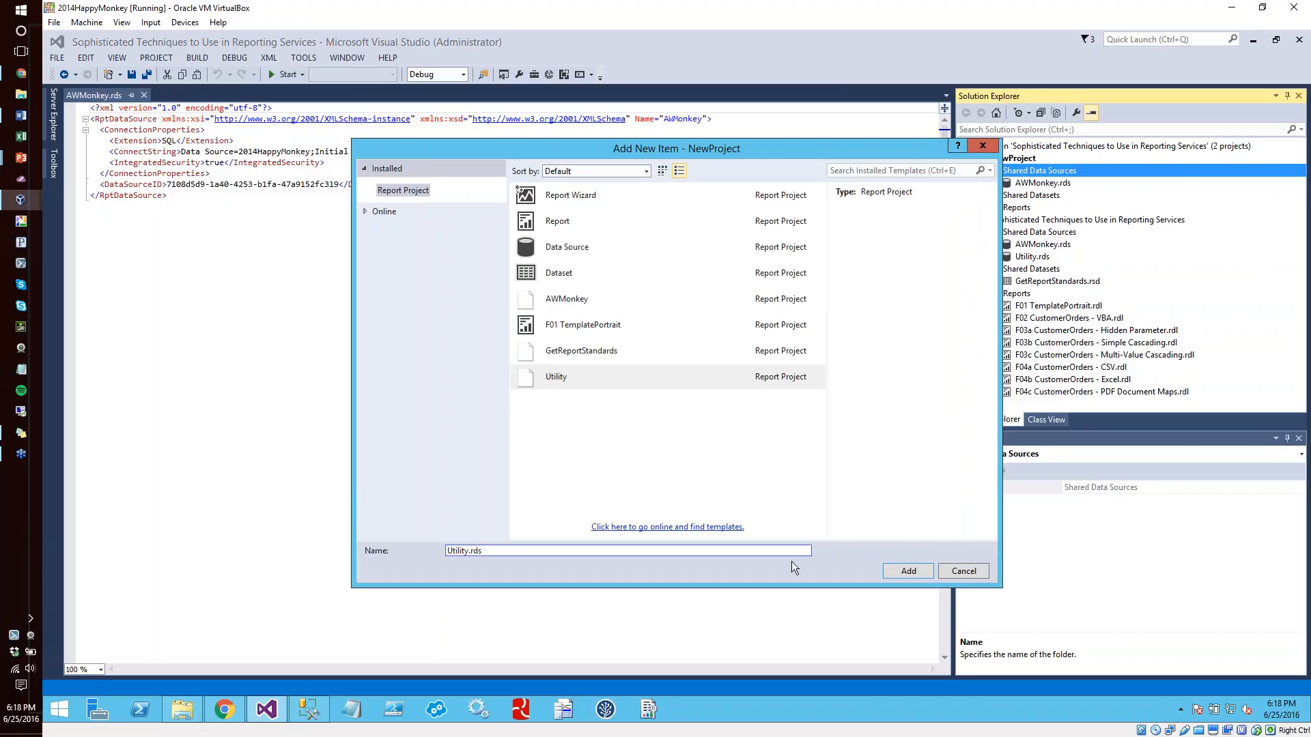
{"action": "left_click", "coordinate": [908, 571]}
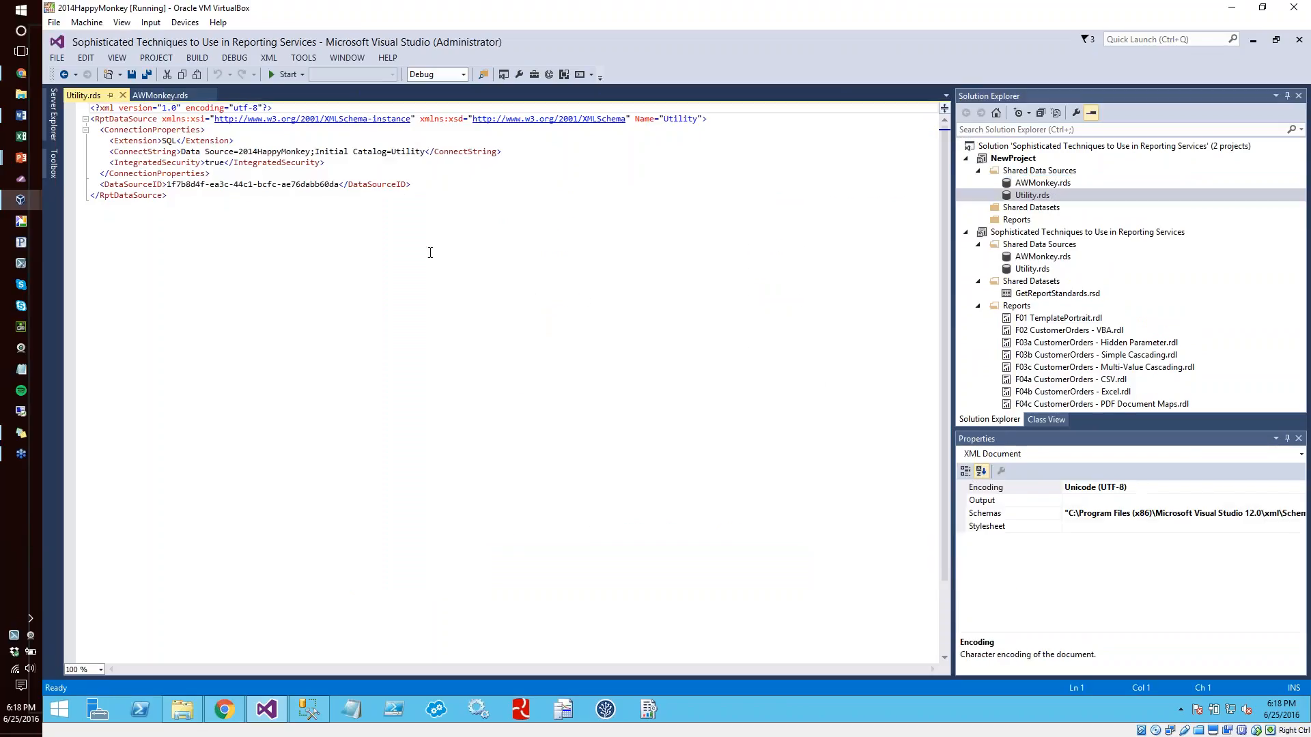
Close both data source XML files and inspect the connection properties of NewProject's AWMonkey data source without changing them
{"action": "left_click", "coordinate": [123, 95]}
{"action": "left_click", "coordinate": [144, 95]}
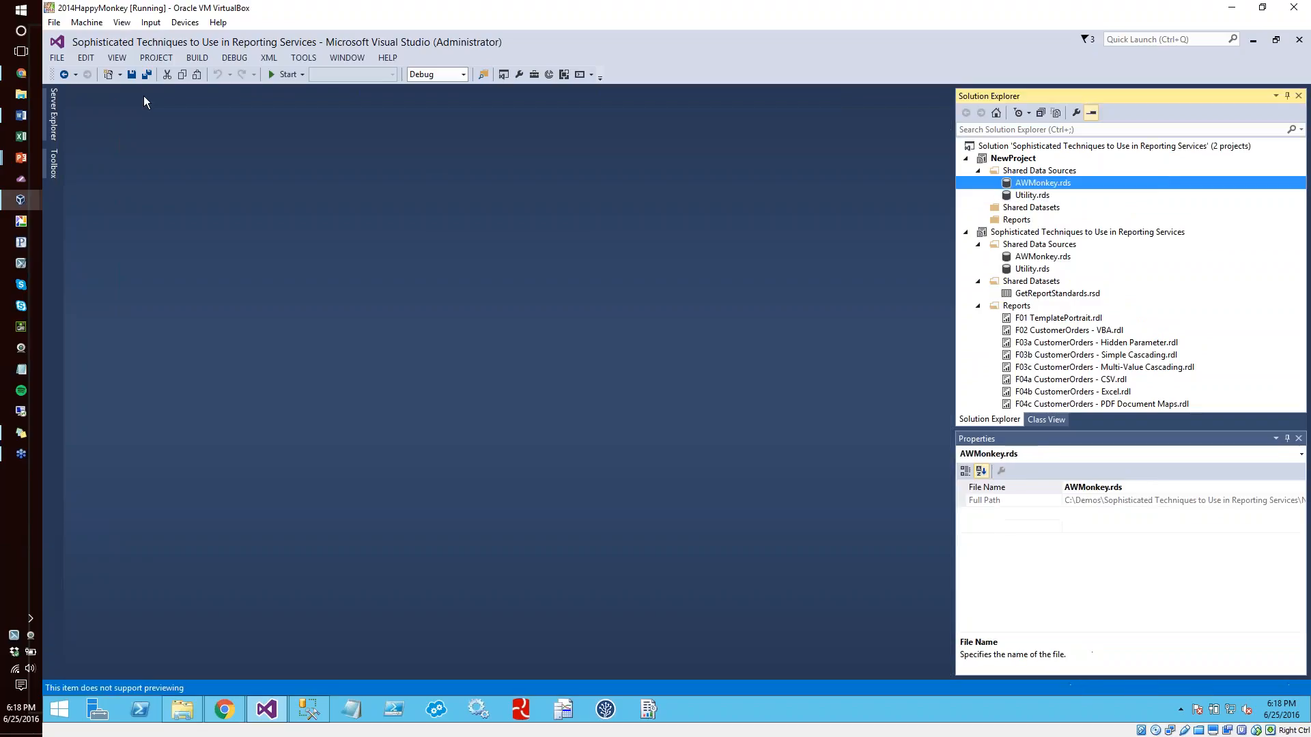
{"action": "double_click", "coordinate": [1055, 184]}
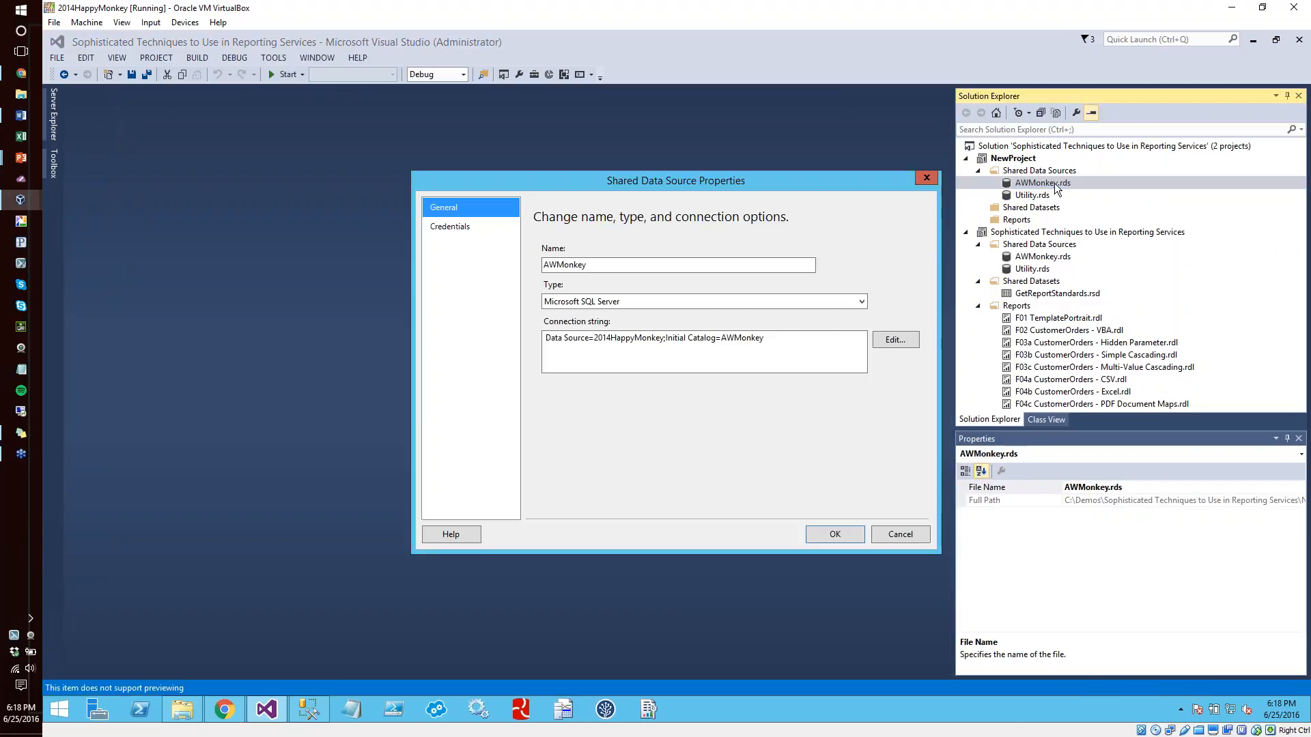
{"action": "left_click", "coordinate": [892, 531]}
Add a shared dataset to NewProject from the GetReportStandards template, naming it GetReportStandards.rsd
{"action": "right_click", "coordinate": [1000, 209]}
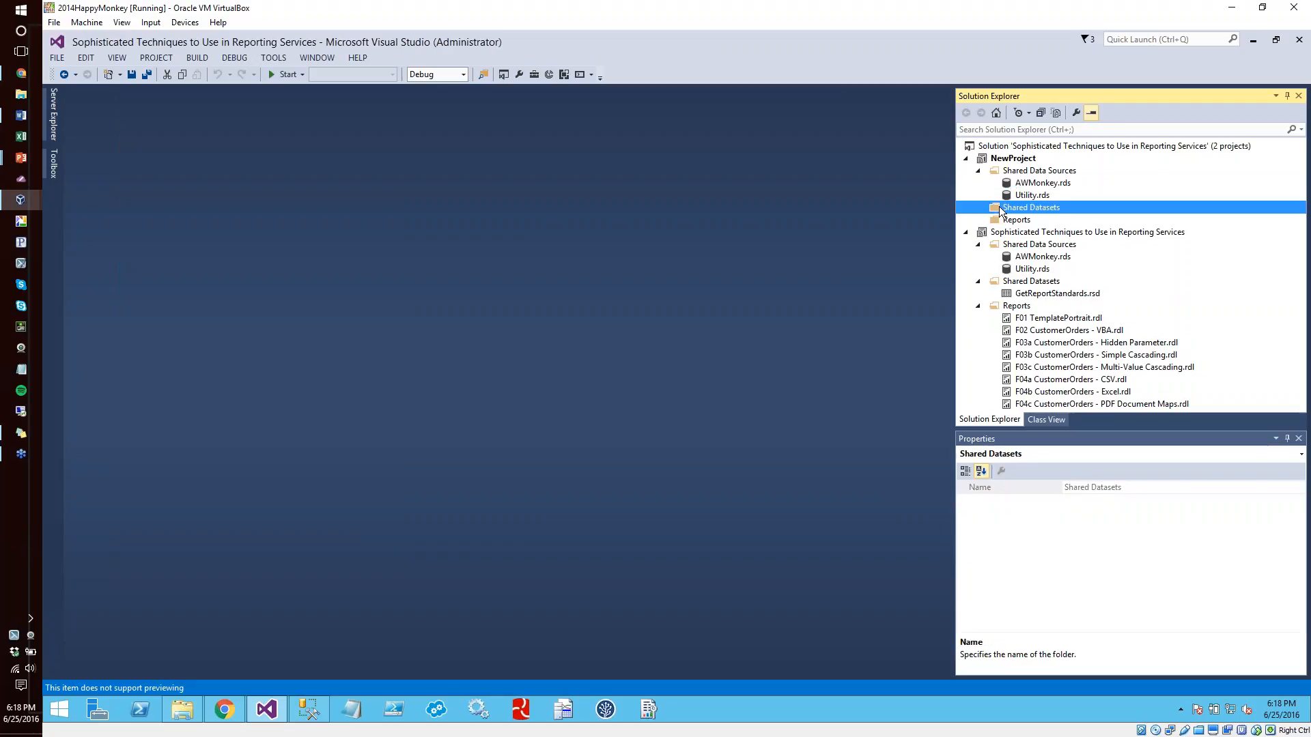
{"action": "mouse_move", "coordinate": [1041, 232]}
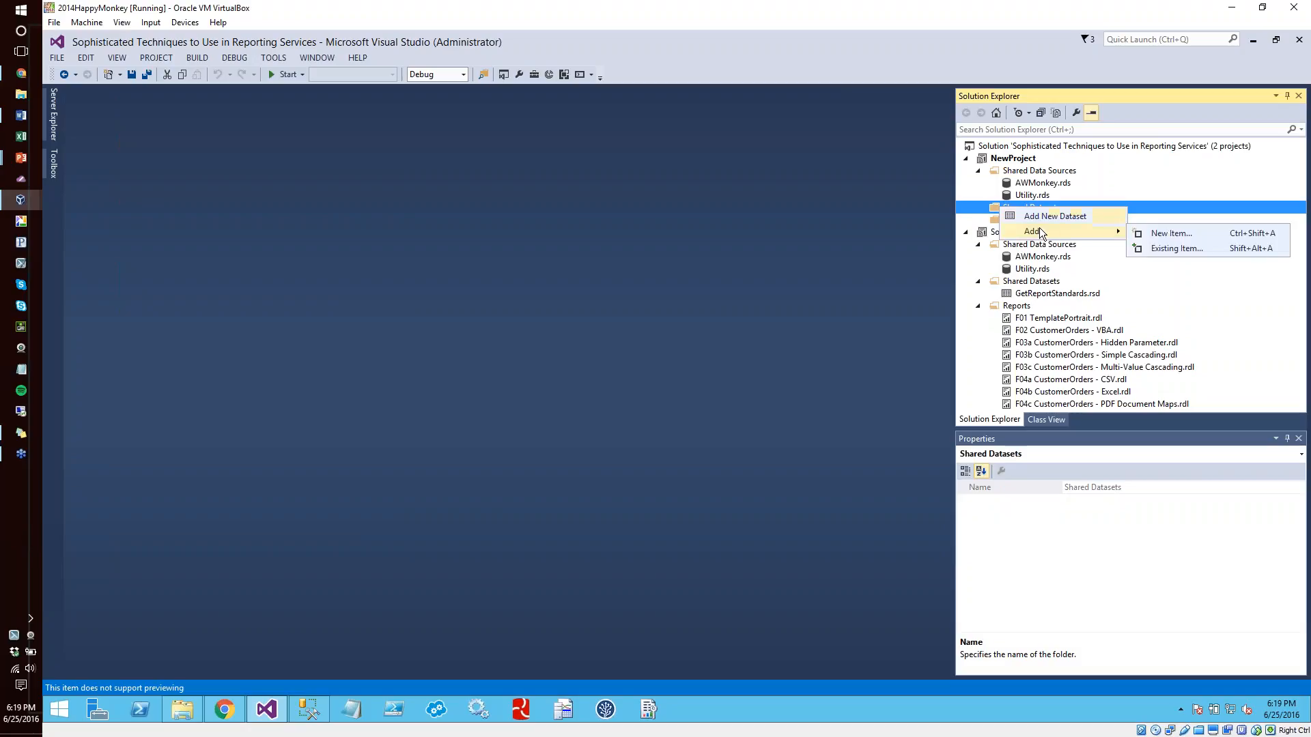
{"action": "left_click", "coordinate": [1167, 233]}
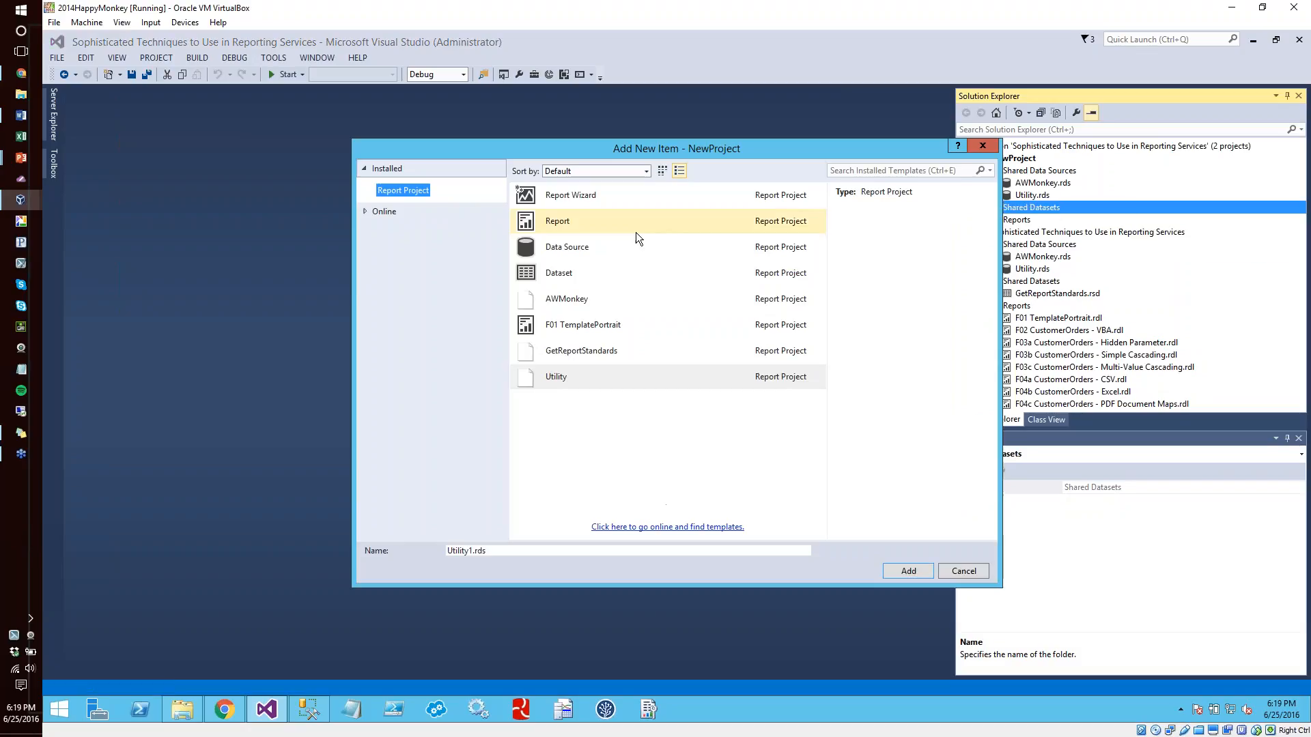
{"action": "left_click", "coordinate": [616, 351]}
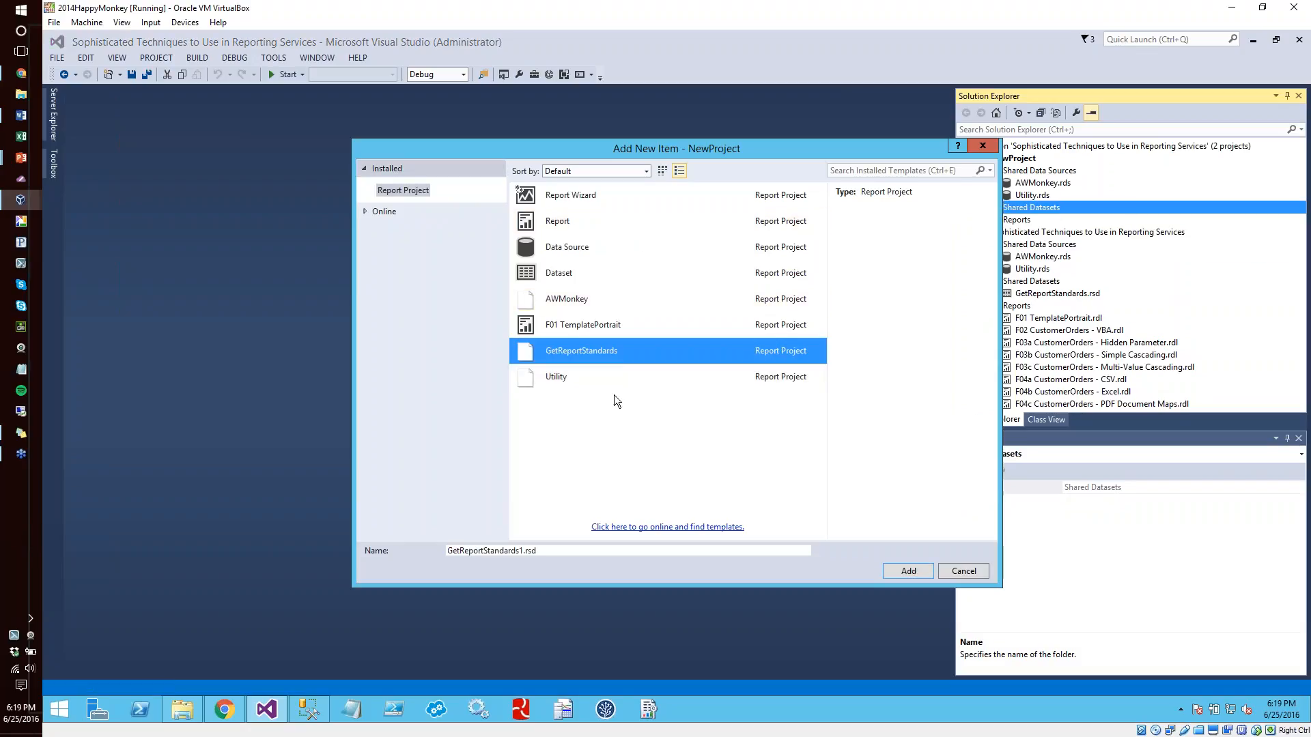
{"action": "left_click", "coordinate": [523, 550]}
{"action": "key", "text": "BackSpace"}
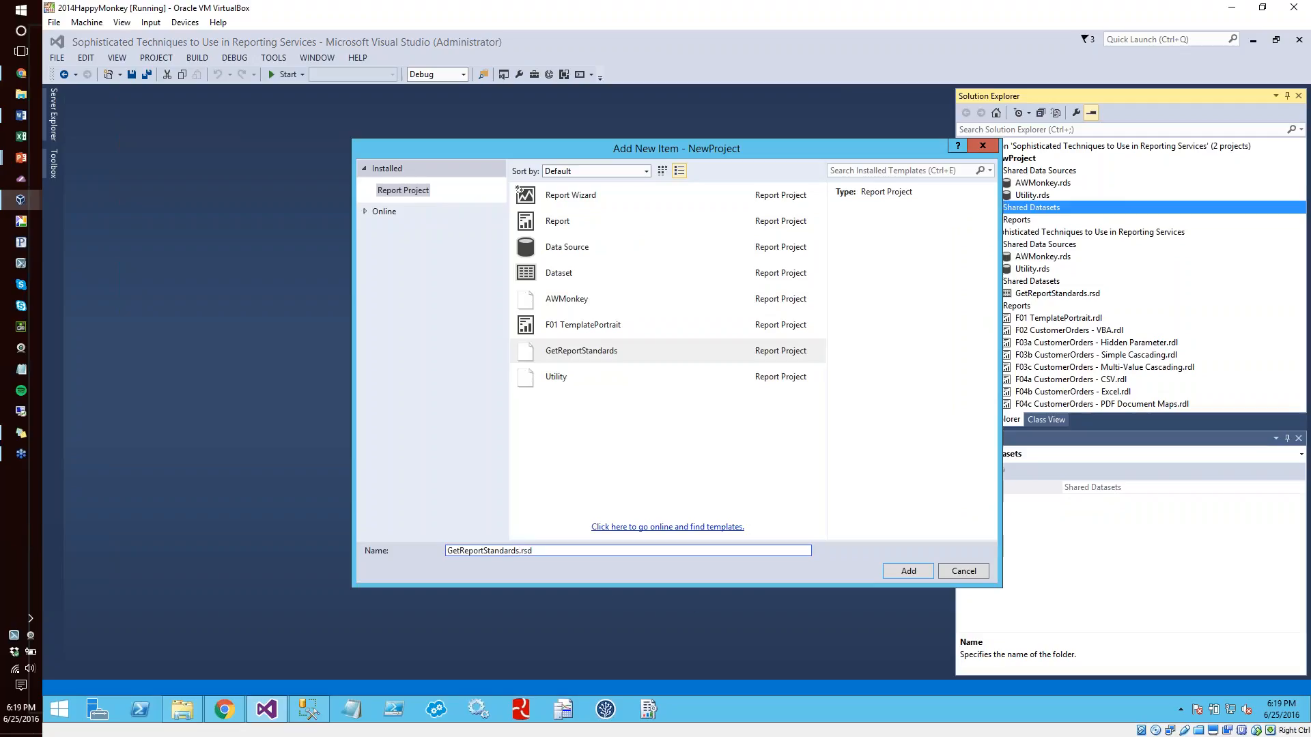
{"action": "left_click", "coordinate": [906, 571]}
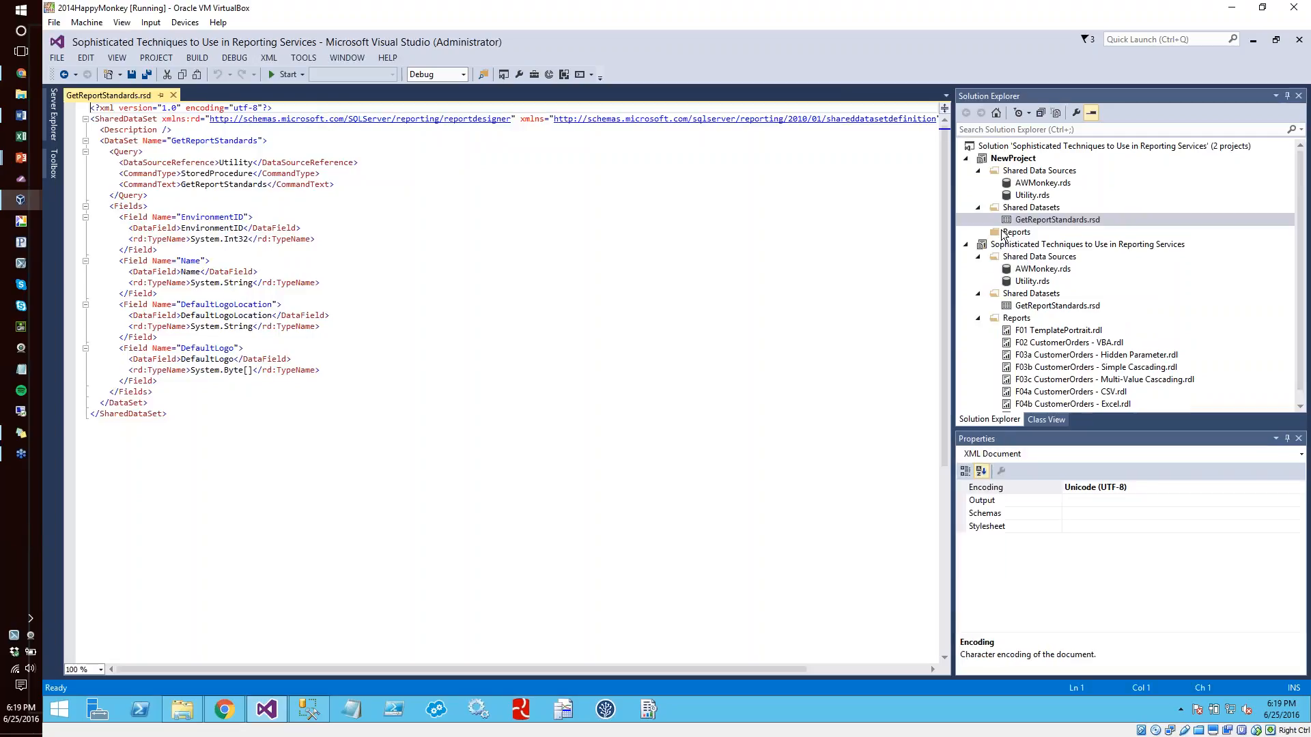
Add a report to NewProject from the F01 TemplatePortrait template, naming it NewReport.rdl
{"action": "right_click", "coordinate": [1005, 232]}
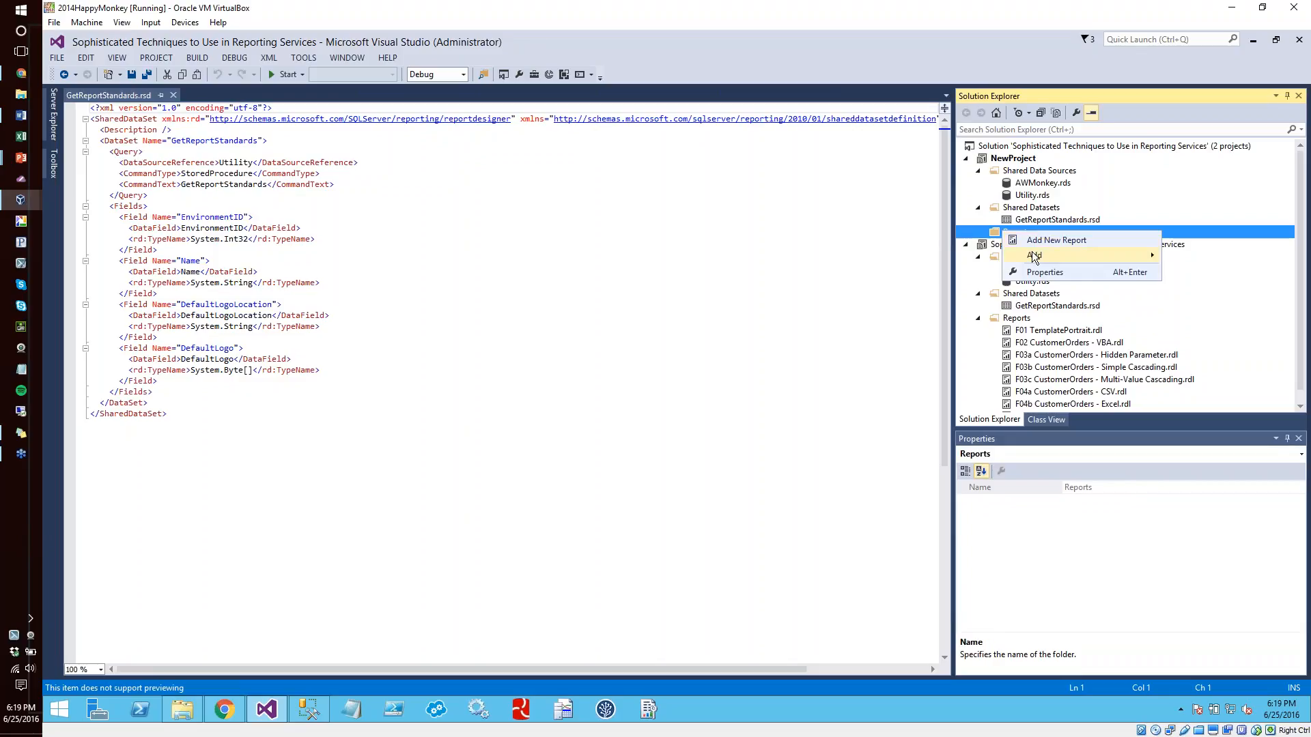
{"action": "mouse_move", "coordinate": [1034, 256]}
{"action": "left_click", "coordinate": [922, 254]}
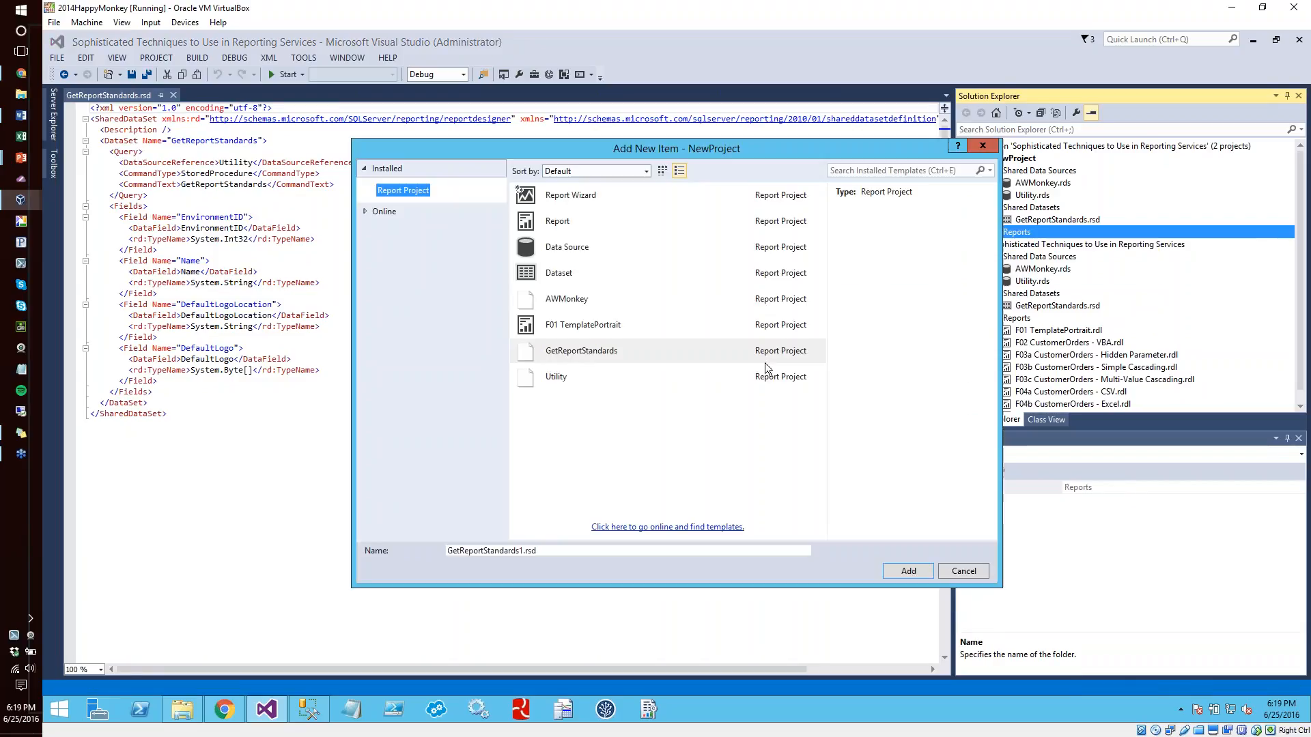
{"action": "left_click", "coordinate": [595, 321]}
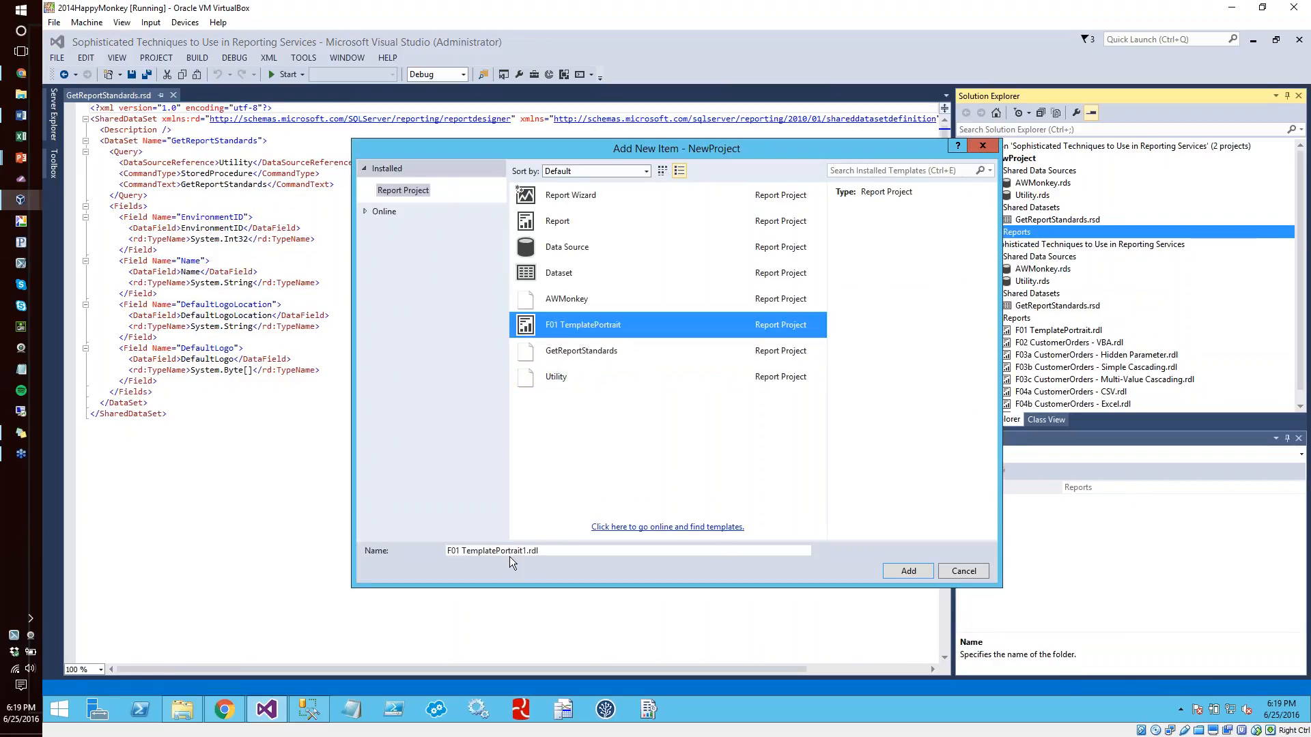
{"action": "left_click_drag", "start_coordinate": [527, 552], "coordinate": [418, 553]}
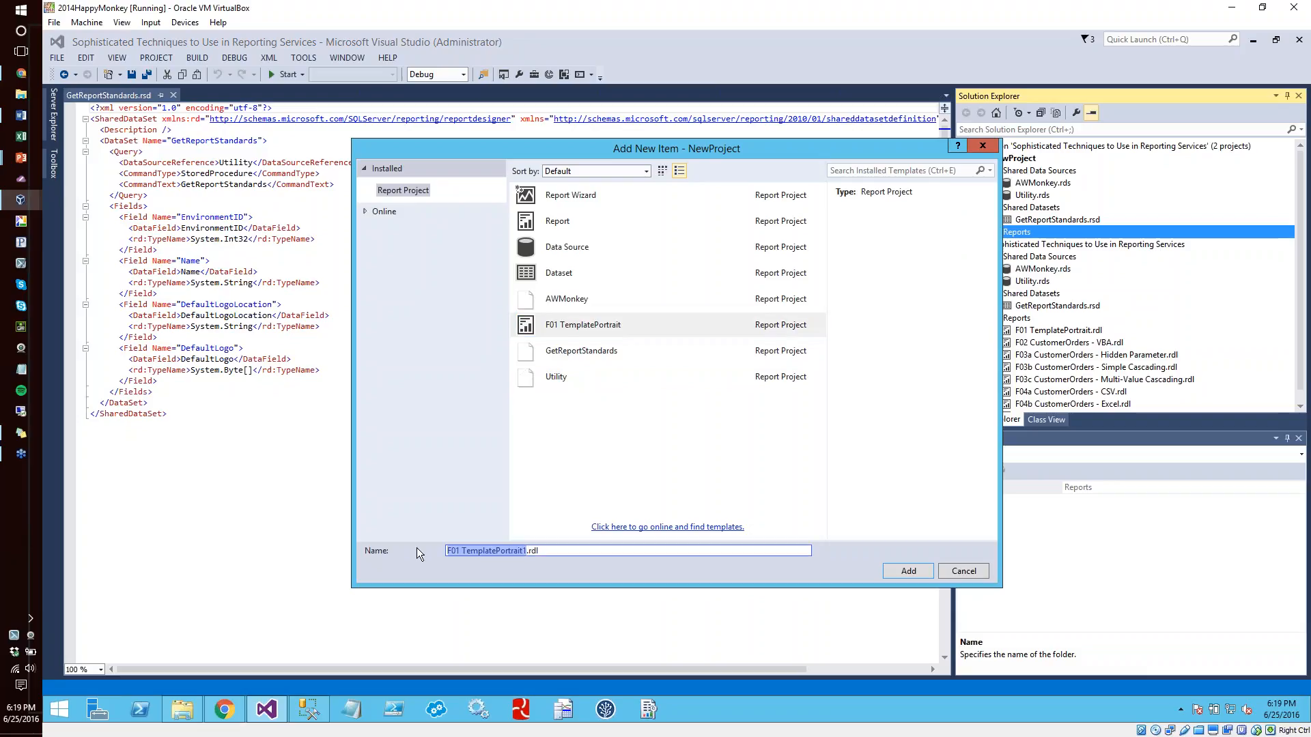
{"action": "type", "text": "NewReport"}
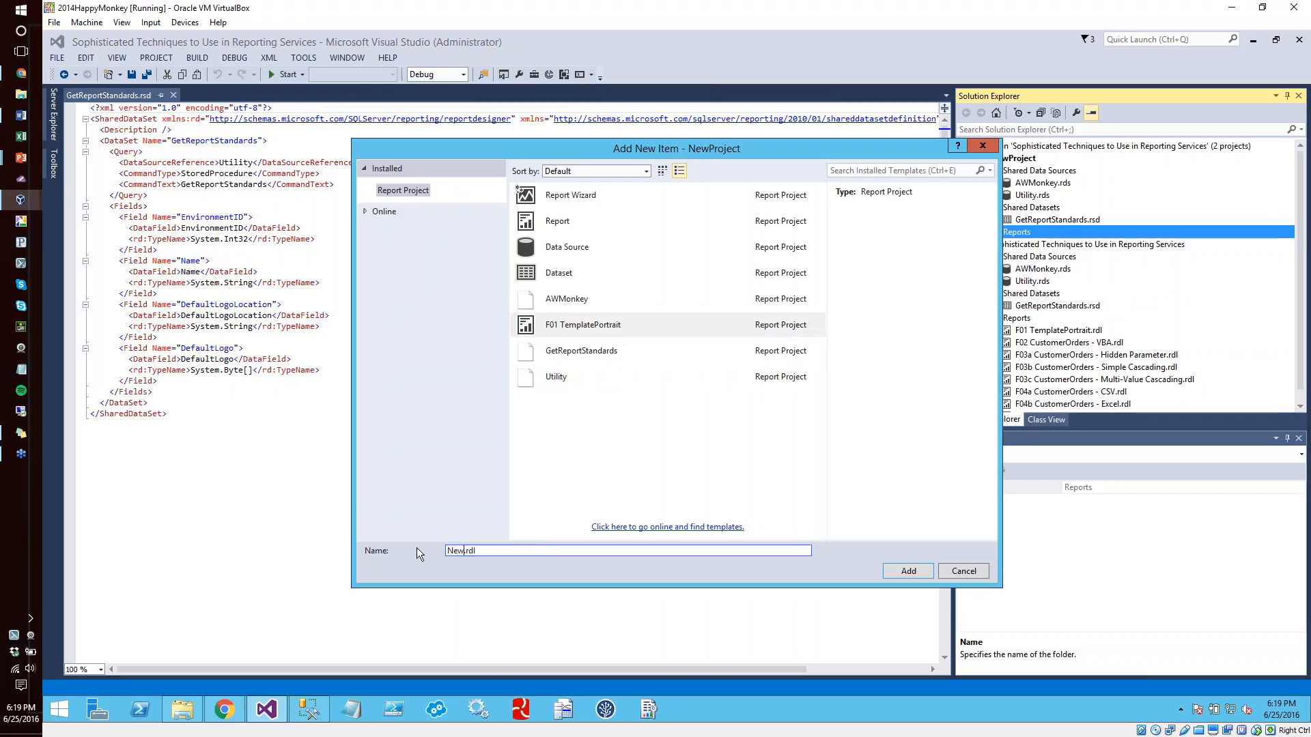
{"action": "left_click", "coordinate": [908, 572]}
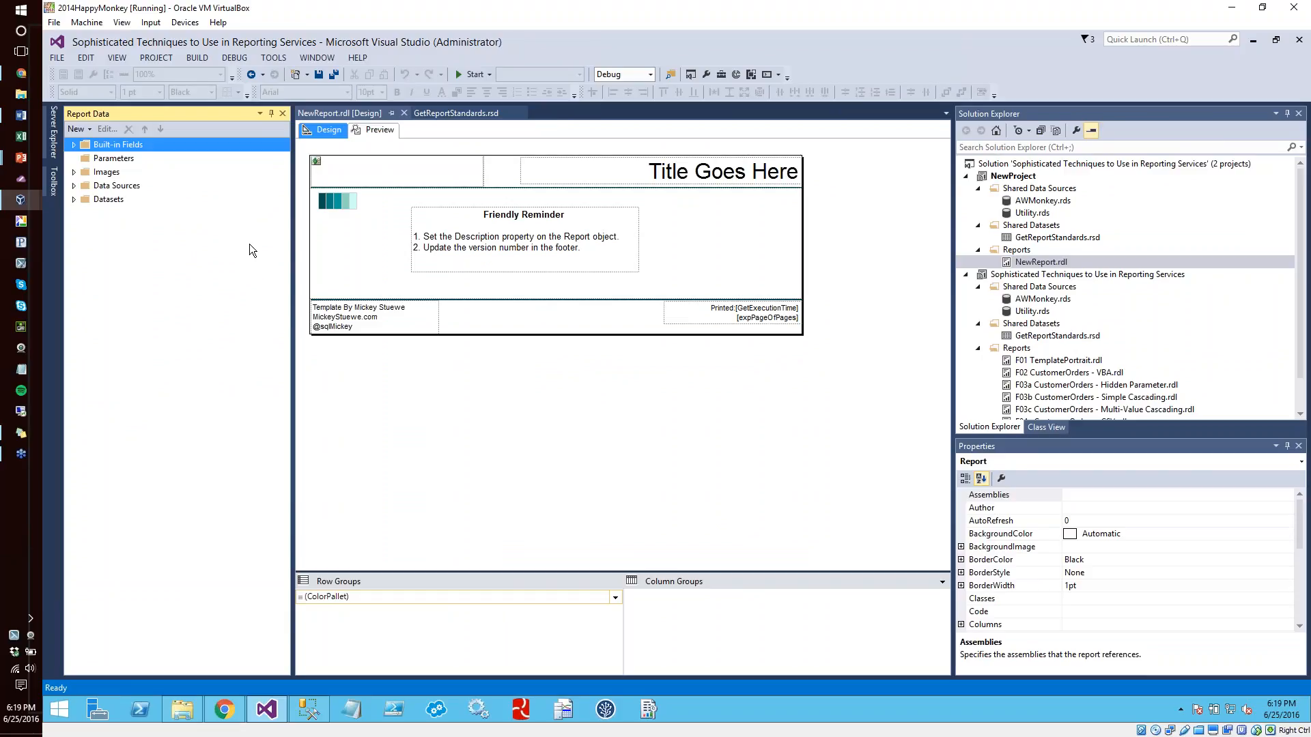
Expand the new report's datasets to view the GetReportStandards fields, and pin the Toolbox open
{"action": "left_click", "coordinate": [75, 199]}
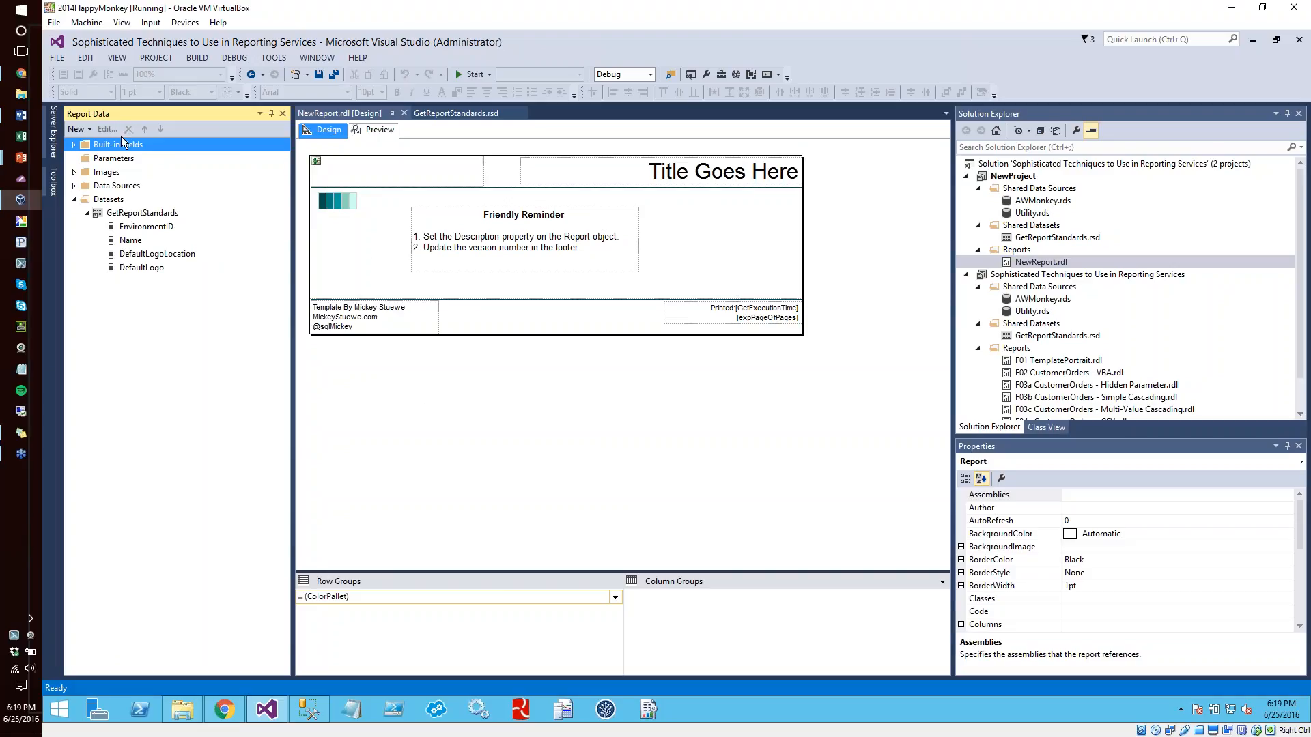
{"action": "left_click", "coordinate": [53, 181]}
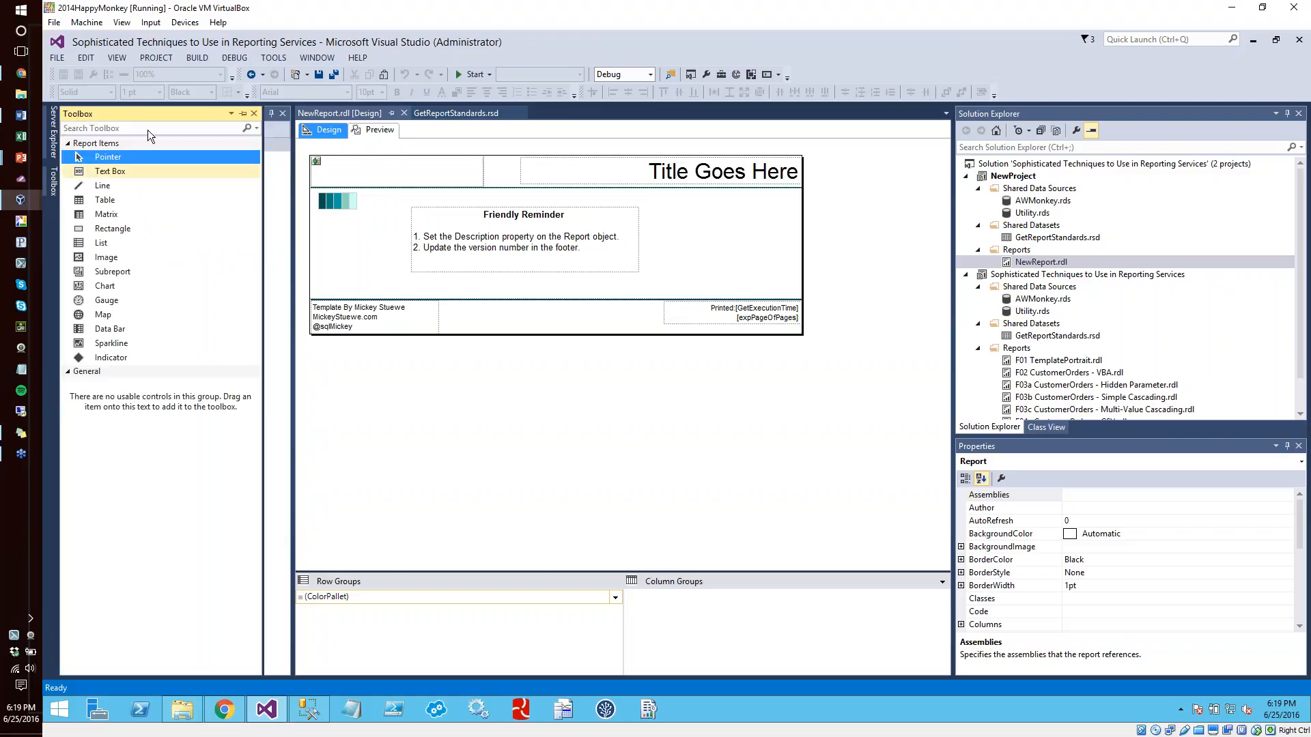
{"action": "left_click", "coordinate": [245, 112]}
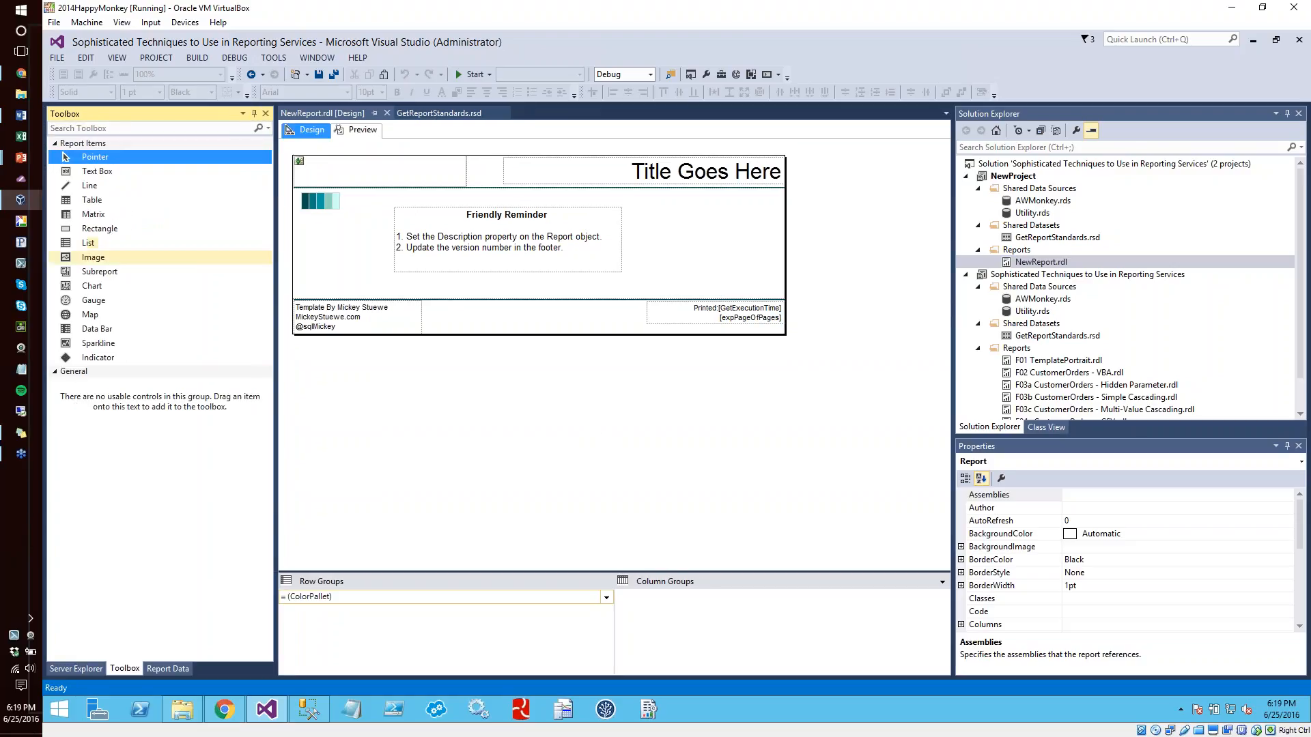
Open the F01 TemplatePortrait report and place a table in the body beside the Friendly Reminder text box
{"action": "double_click", "coordinate": [1042, 361]}
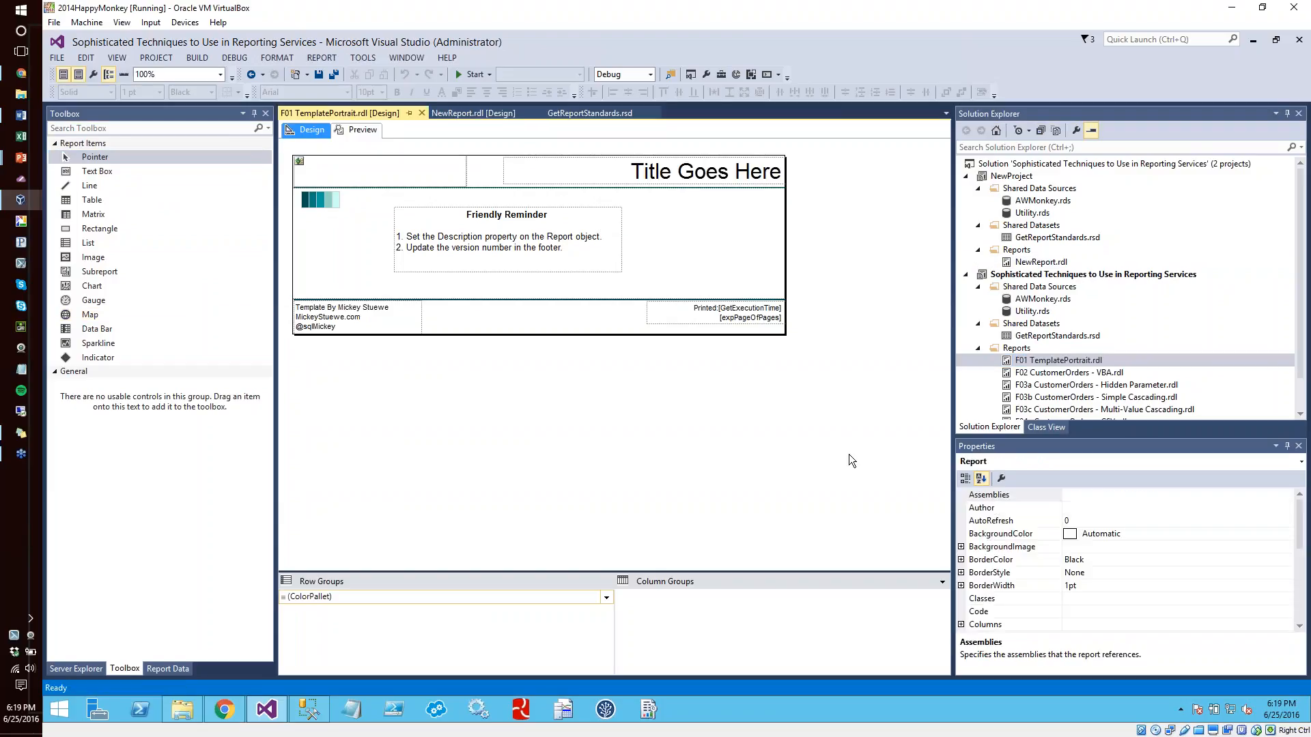
{"action": "left_click", "coordinate": [90, 200]}
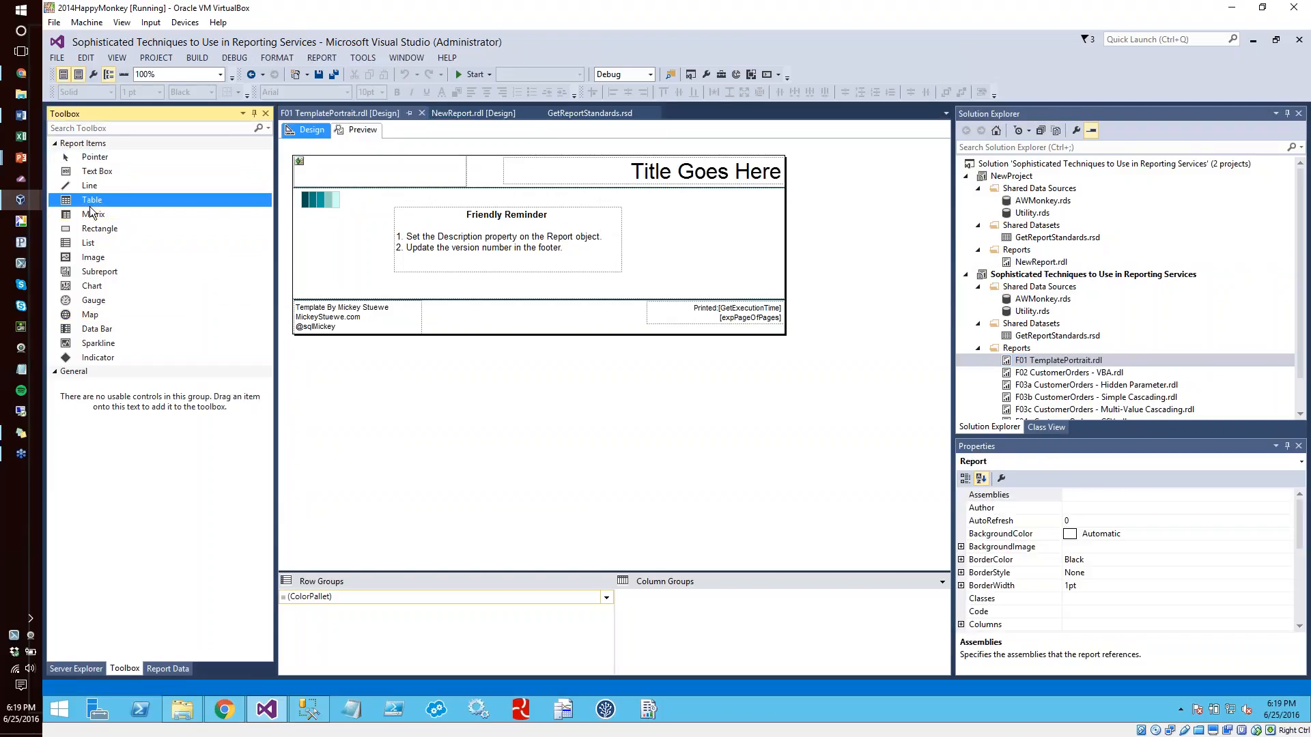
{"action": "left_click", "coordinate": [657, 228]}
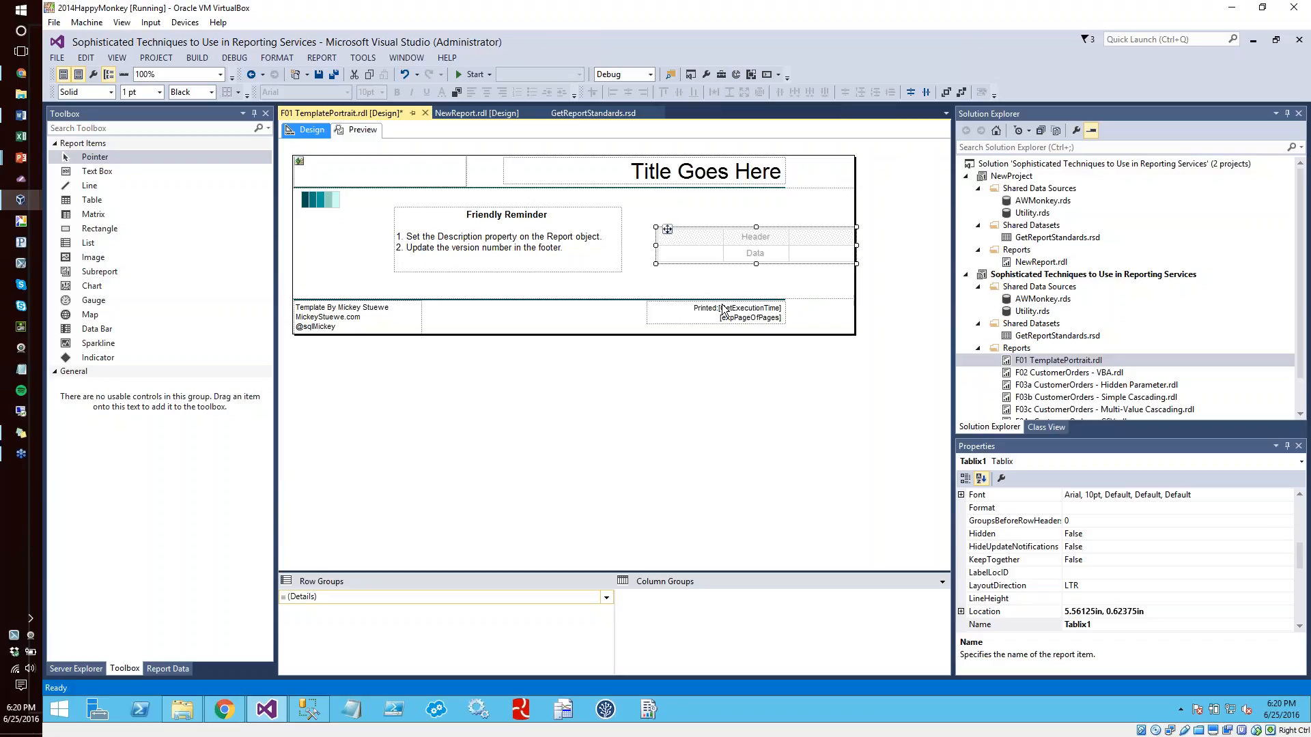
Delete the table from the template and narrow the report body back to 7.5 in wide
{"action": "left_click", "coordinate": [772, 235]}
{"action": "key", "text": "Delete"}
{"action": "left_click_drag", "start_coordinate": [852, 220], "coordinate": [785, 220]}
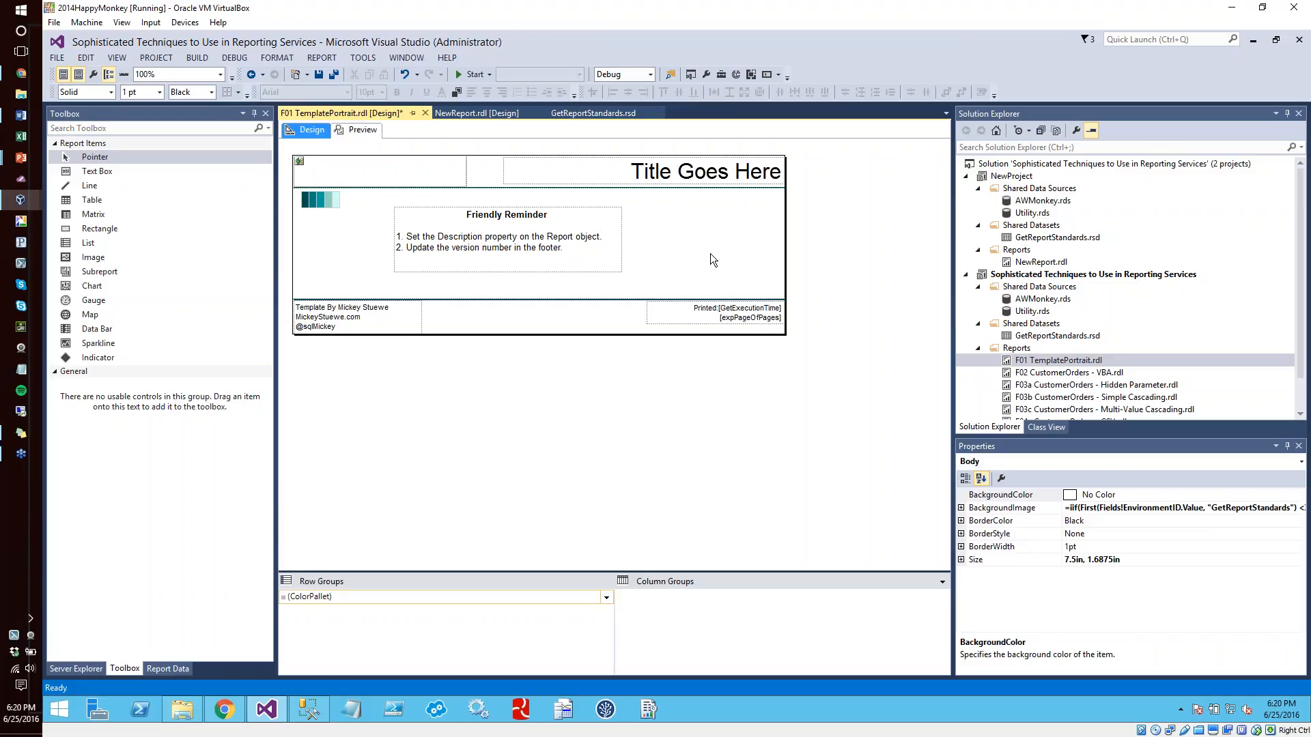
{"action": "left_click", "coordinate": [570, 507]}
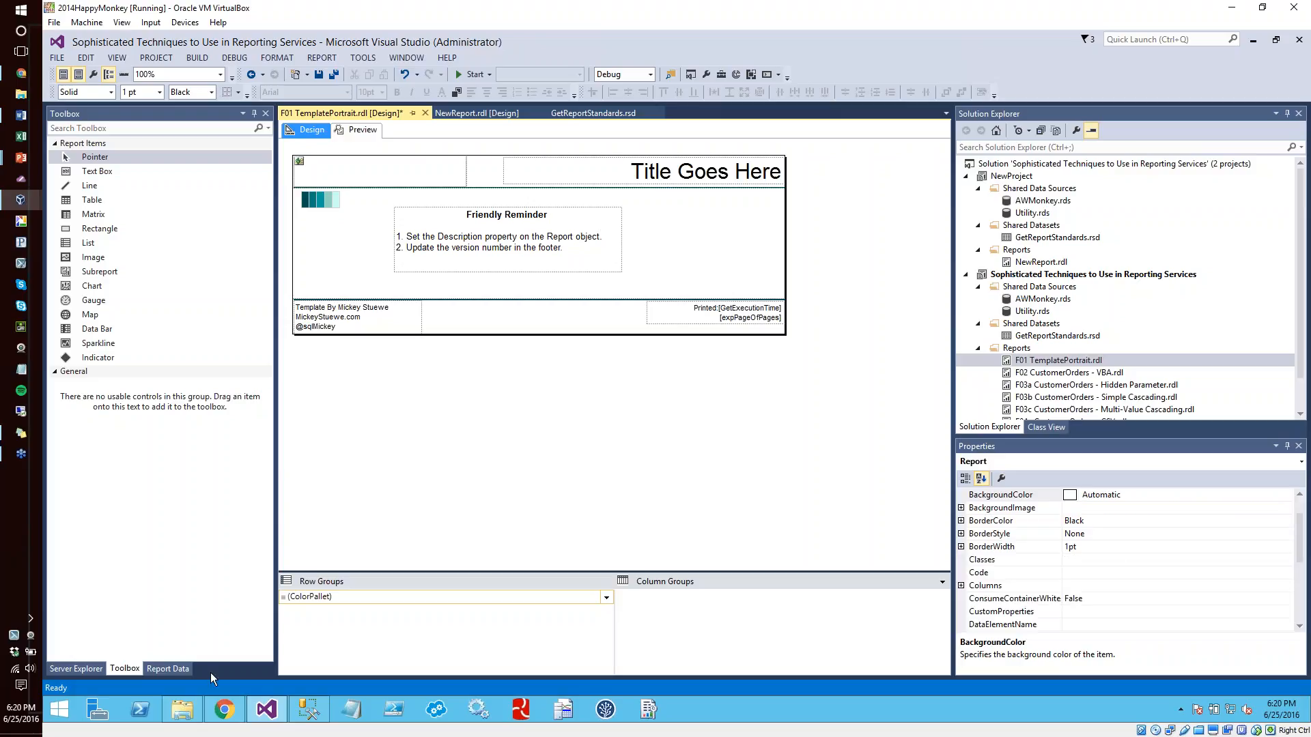
Switch to the SQL Server Reporting Services Report Manager home page in Chrome
{"action": "left_click", "coordinate": [20, 501]}
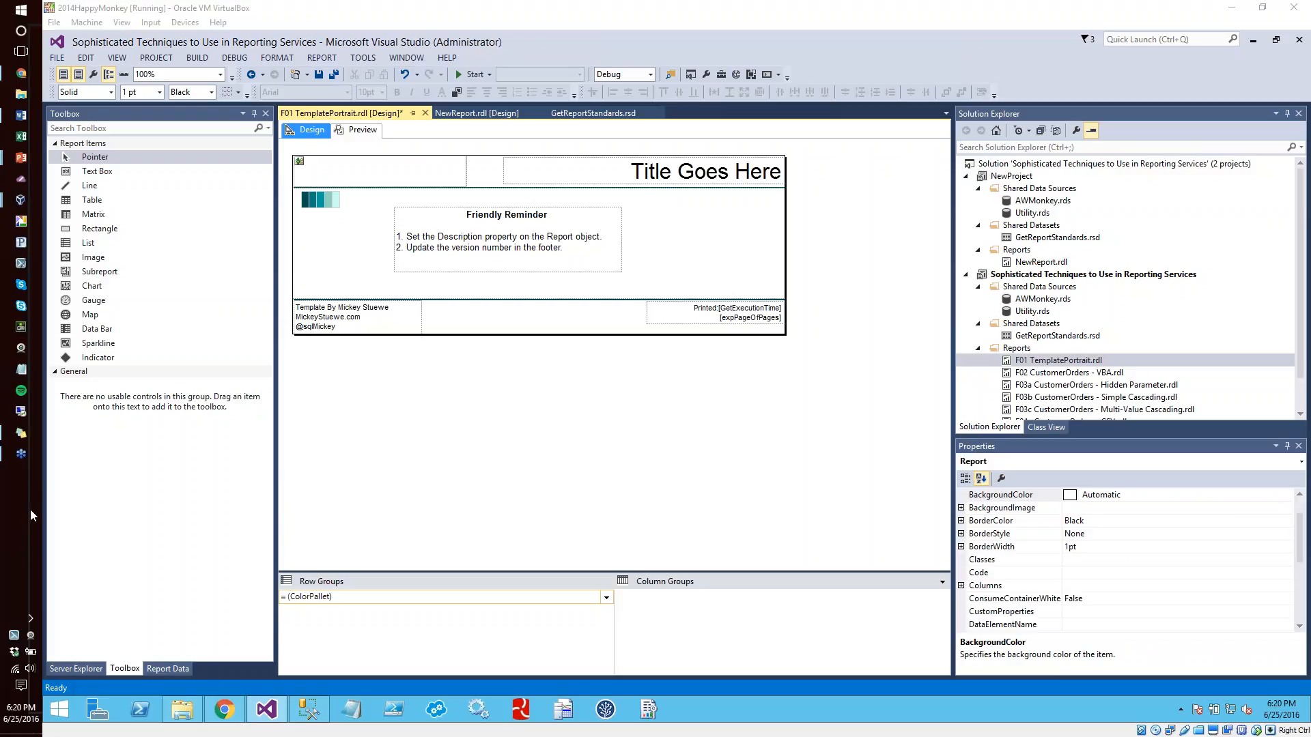
{"action": "key", "text": "alt+Tab"}
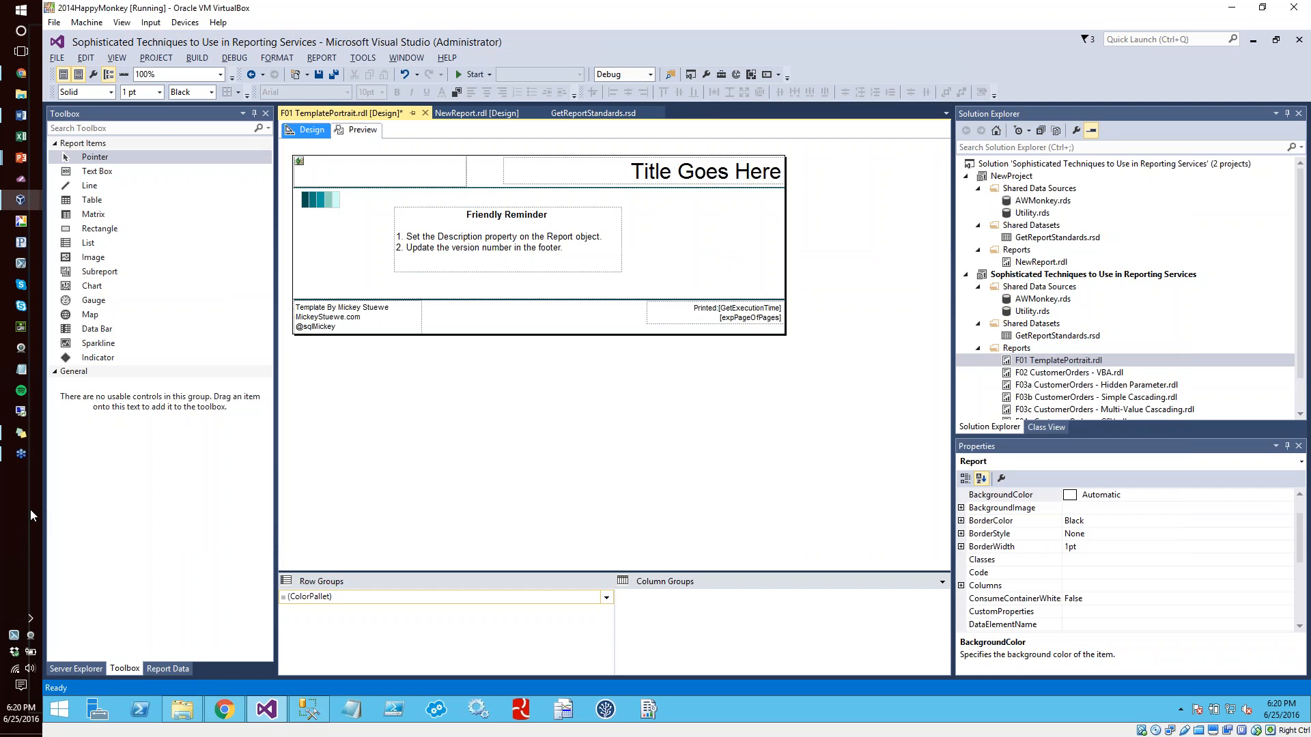
{"action": "key", "text": "alt+Tab"}
{"action": "key", "text": "Tab"}
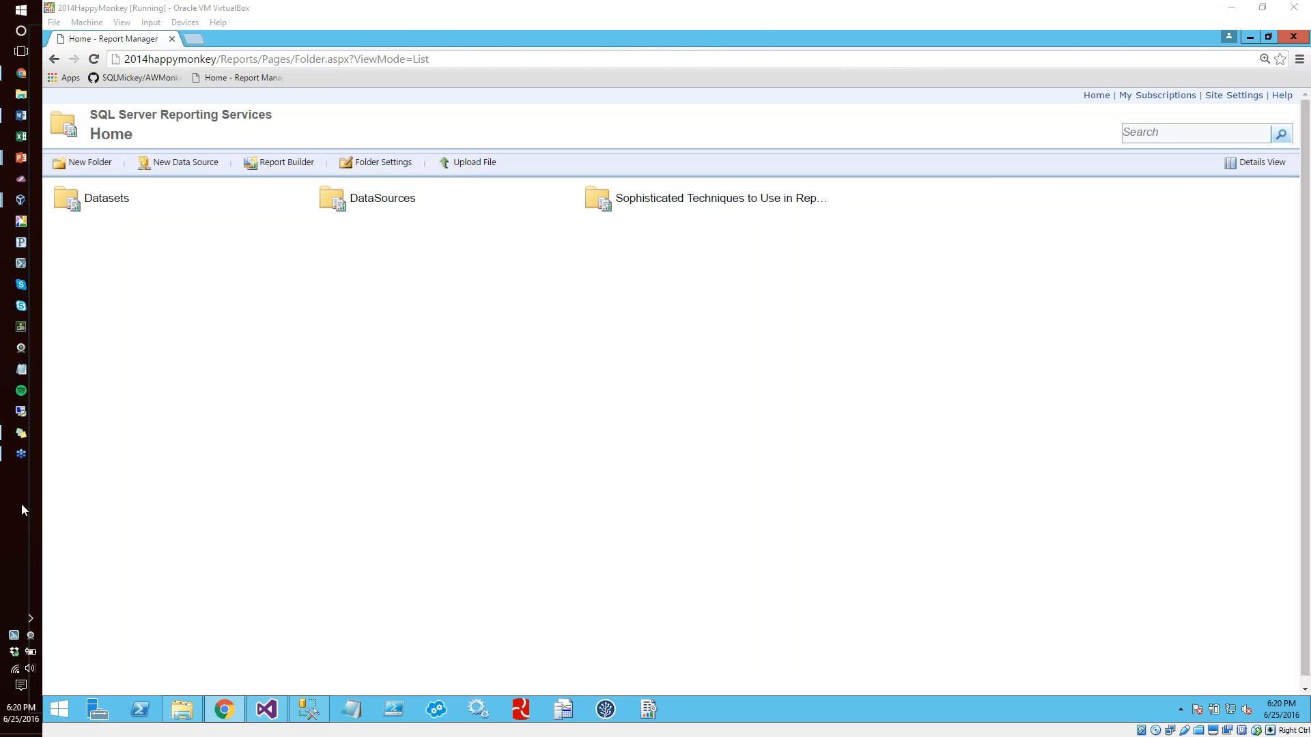
{"action": "key", "text": "alt+Tab"}
{"action": "key", "text": "Tab"}
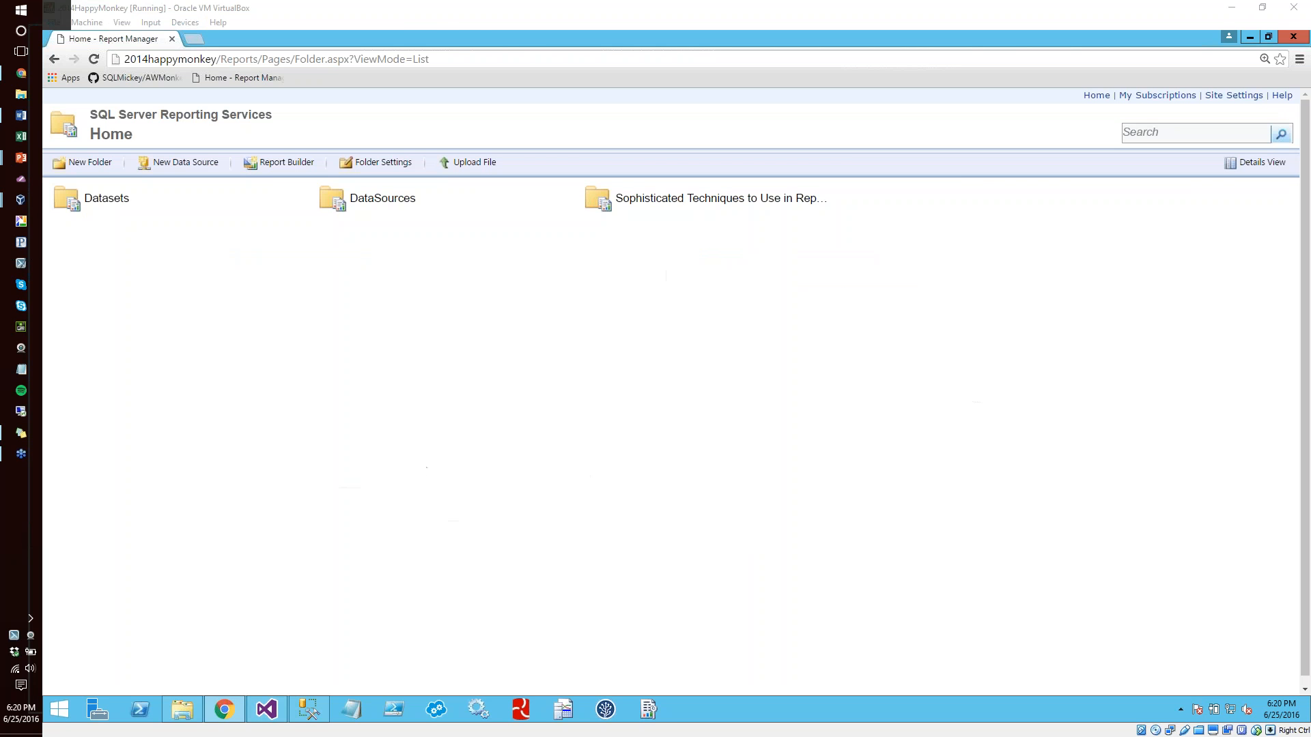
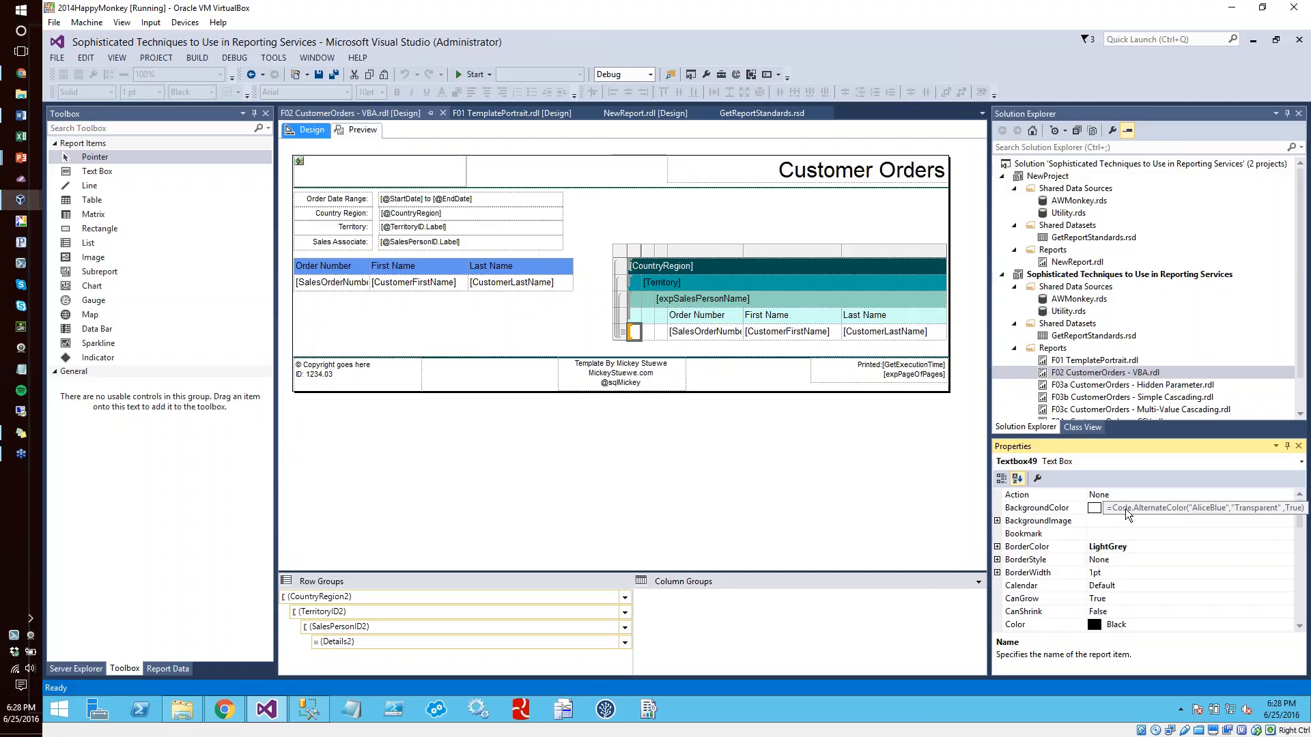
View the BackgroundColor expression of the first detail-row cell in the grouped Customer Orders table
{"action": "left_click", "coordinate": [1272, 507]}
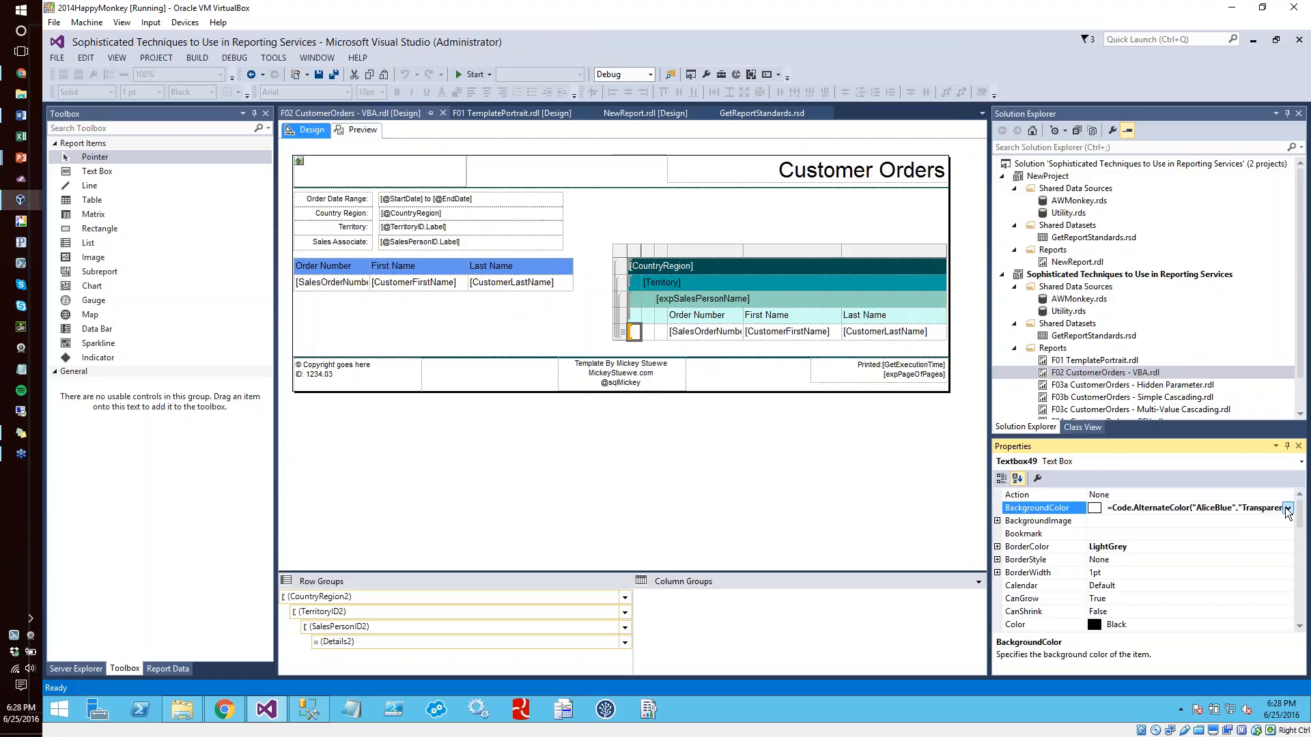
{"action": "left_click", "coordinate": [1287, 509]}
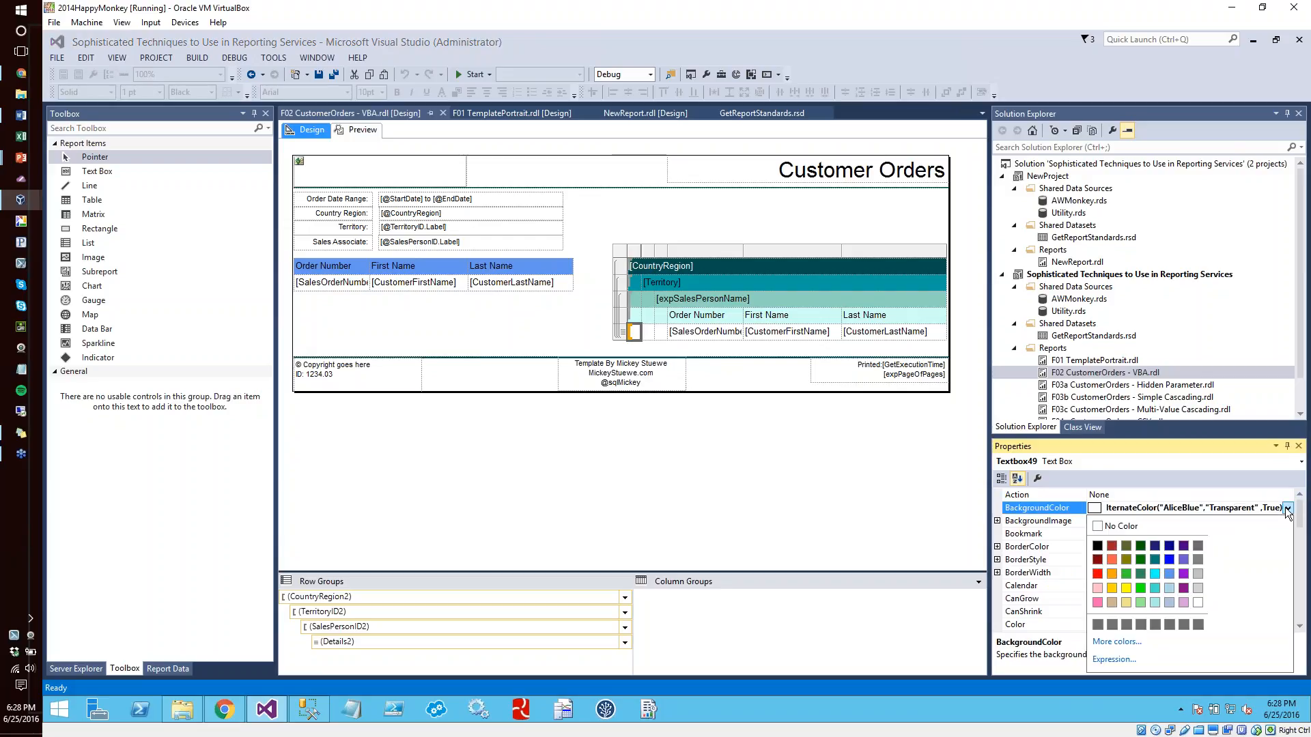
{"action": "left_click", "coordinate": [1113, 659]}
{"action": "left_click_drag", "start_coordinate": [986, 256], "coordinate": [728, 251]}
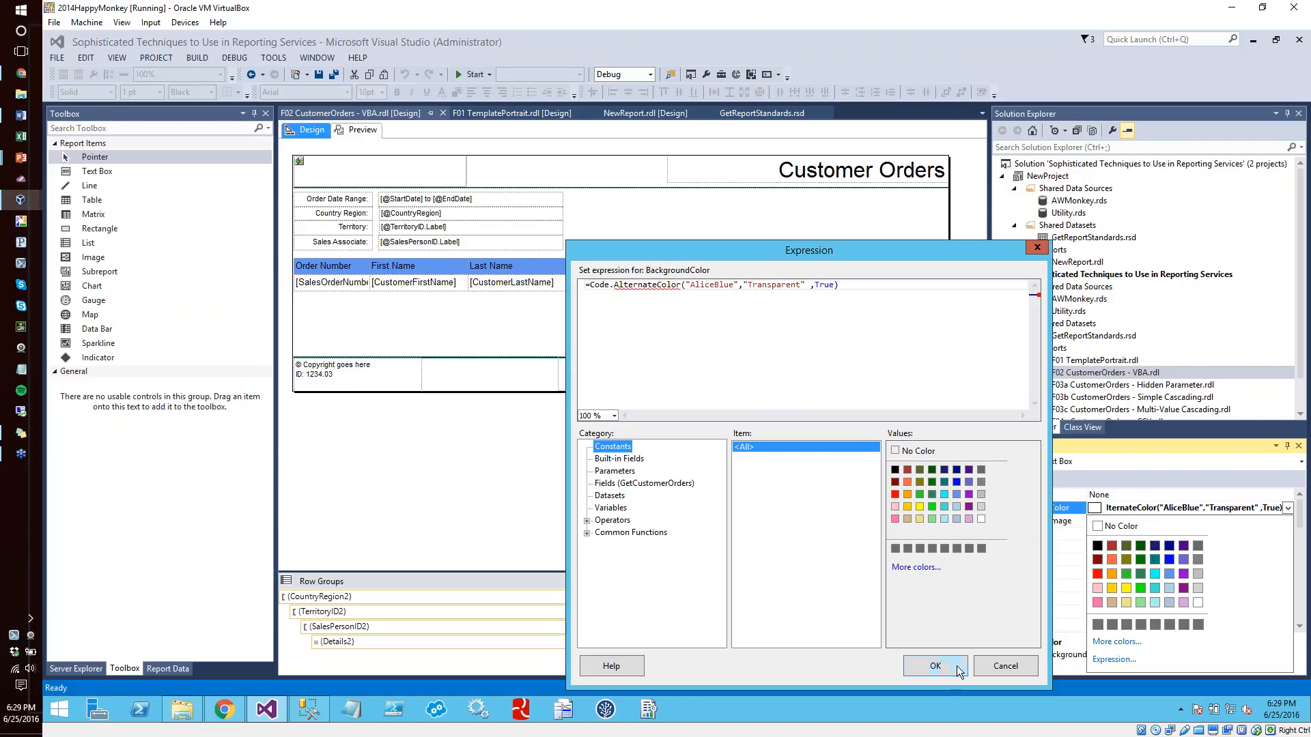
{"action": "left_click", "coordinate": [934, 666]}
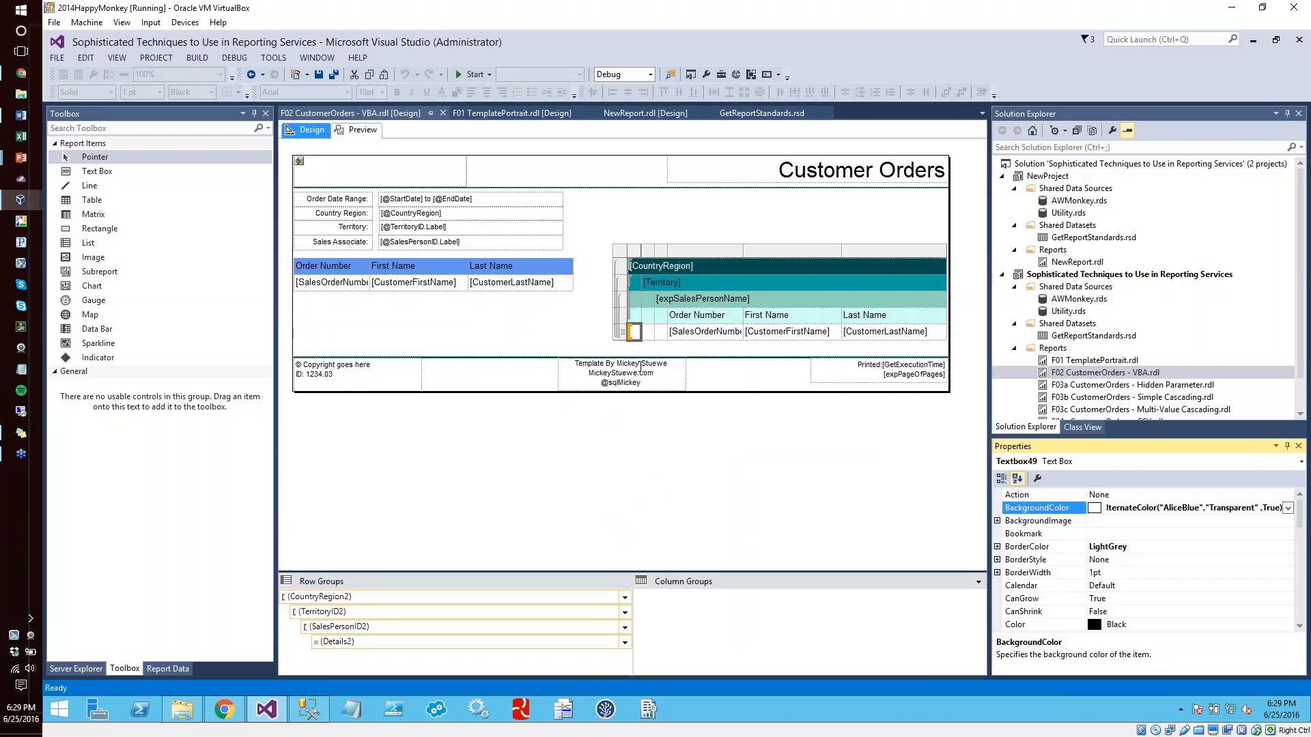
Copy the BackgroundColor expression from the second detail-row cell of the grouped table, leaving that cell's expression as it is
{"action": "left_click", "coordinate": [644, 337]}
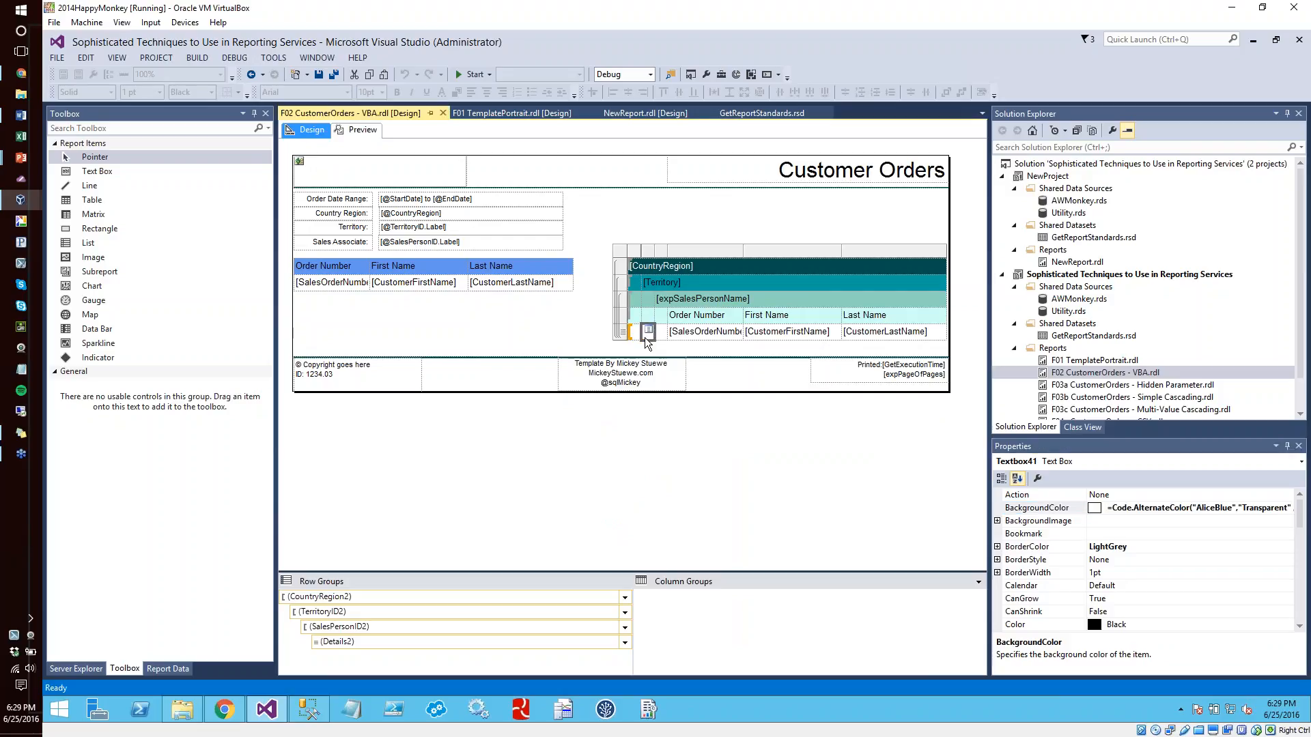
{"action": "left_click", "coordinate": [1275, 509]}
{"action": "left_click", "coordinate": [1287, 508]}
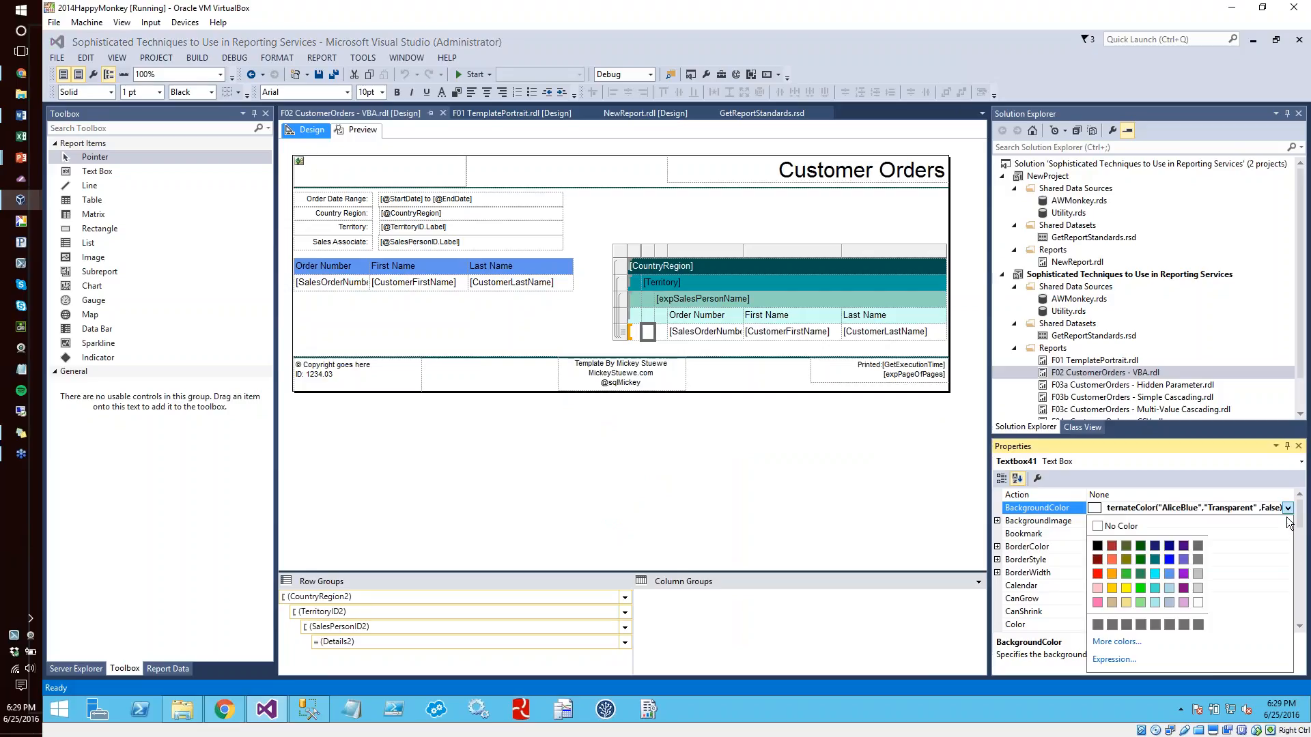
{"action": "left_click", "coordinate": [1115, 660]}
{"action": "left_click", "coordinate": [1076, 289]}
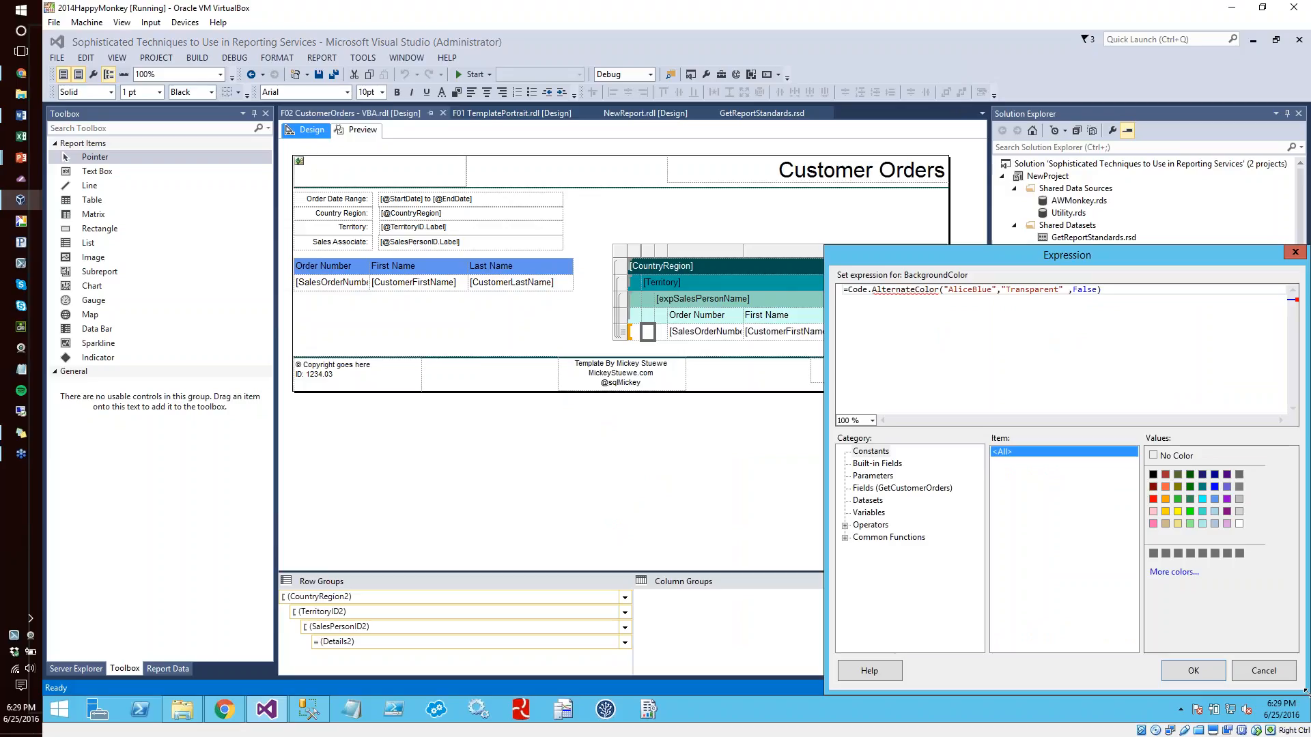
{"action": "left_click_drag", "start_coordinate": [1113, 287], "coordinate": [843, 290]}
{"action": "key", "text": "ctrl+c"}
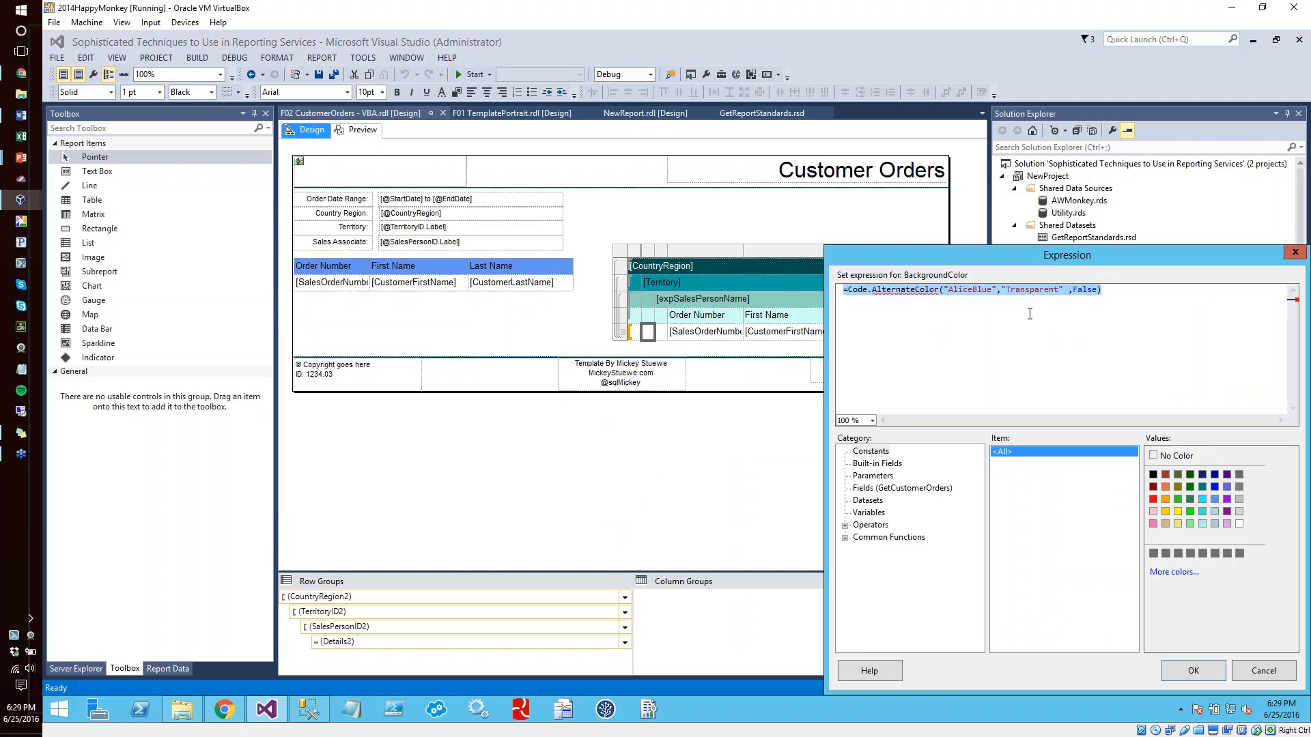
{"action": "left_click", "coordinate": [1253, 669]}
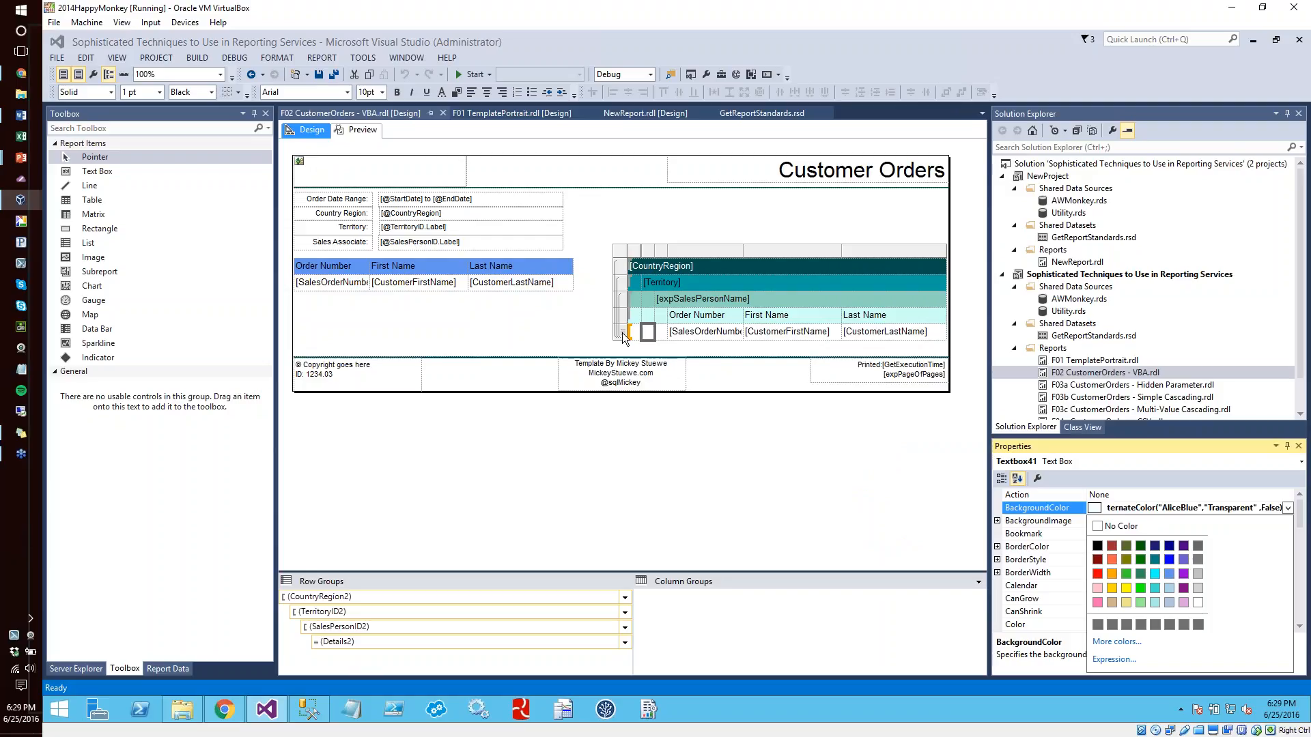
Set the BackgroundColor of the grouped table's entire detail row to =Code.AlternateColor("AliceBlue","Transparent" ,False)
{"action": "left_click", "coordinate": [623, 334]}
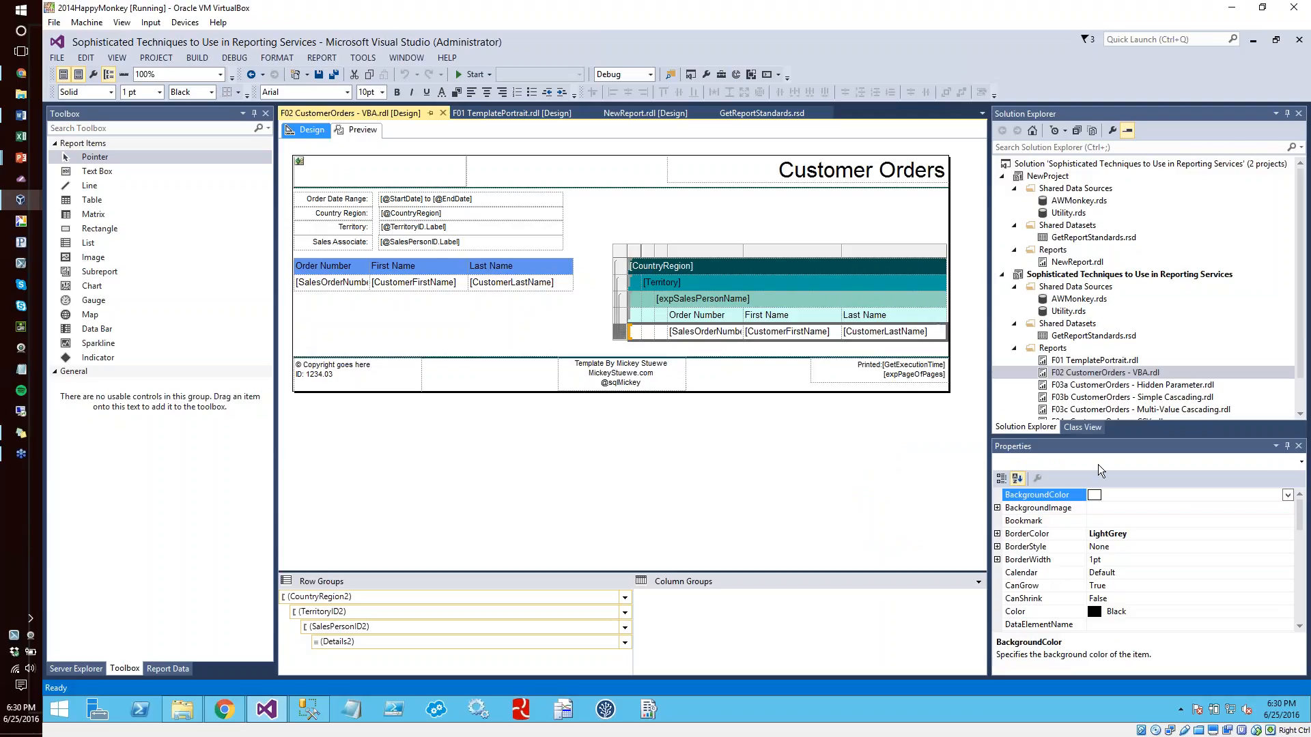
{"action": "left_click", "coordinate": [1287, 495]}
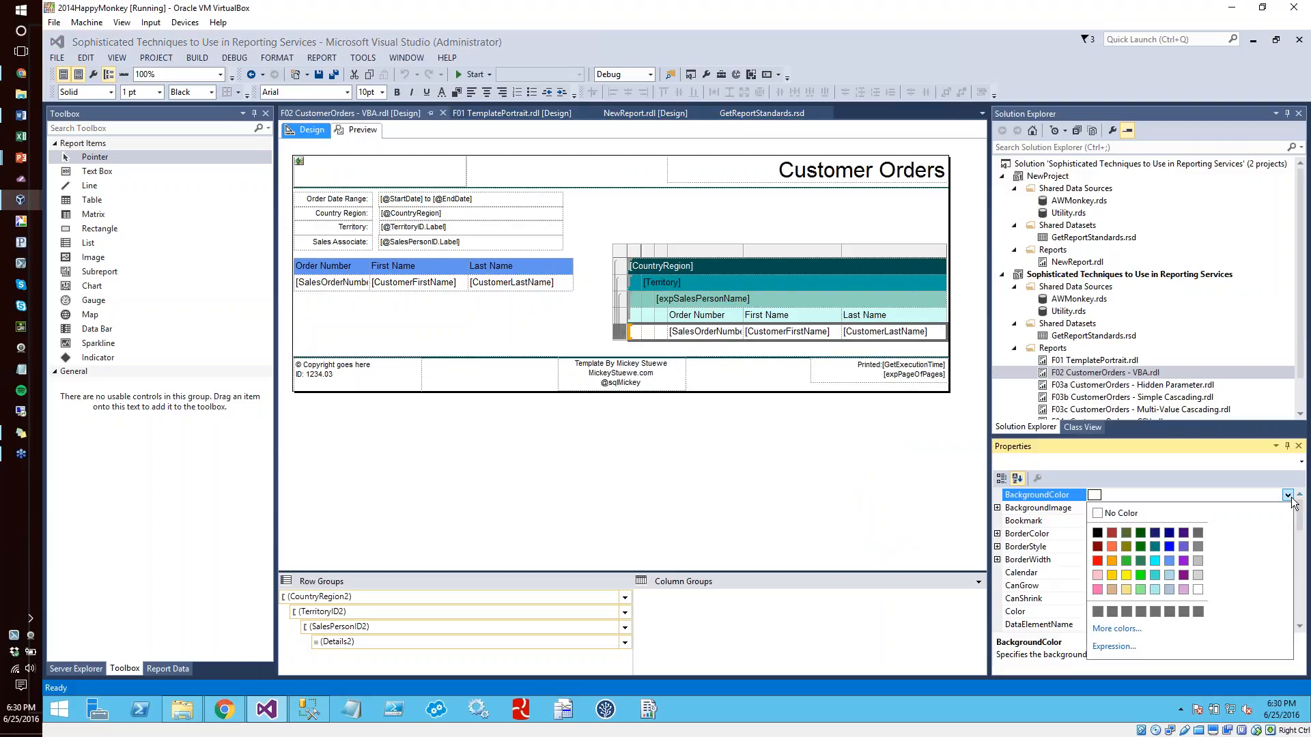
{"action": "left_click", "coordinate": [1113, 647]}
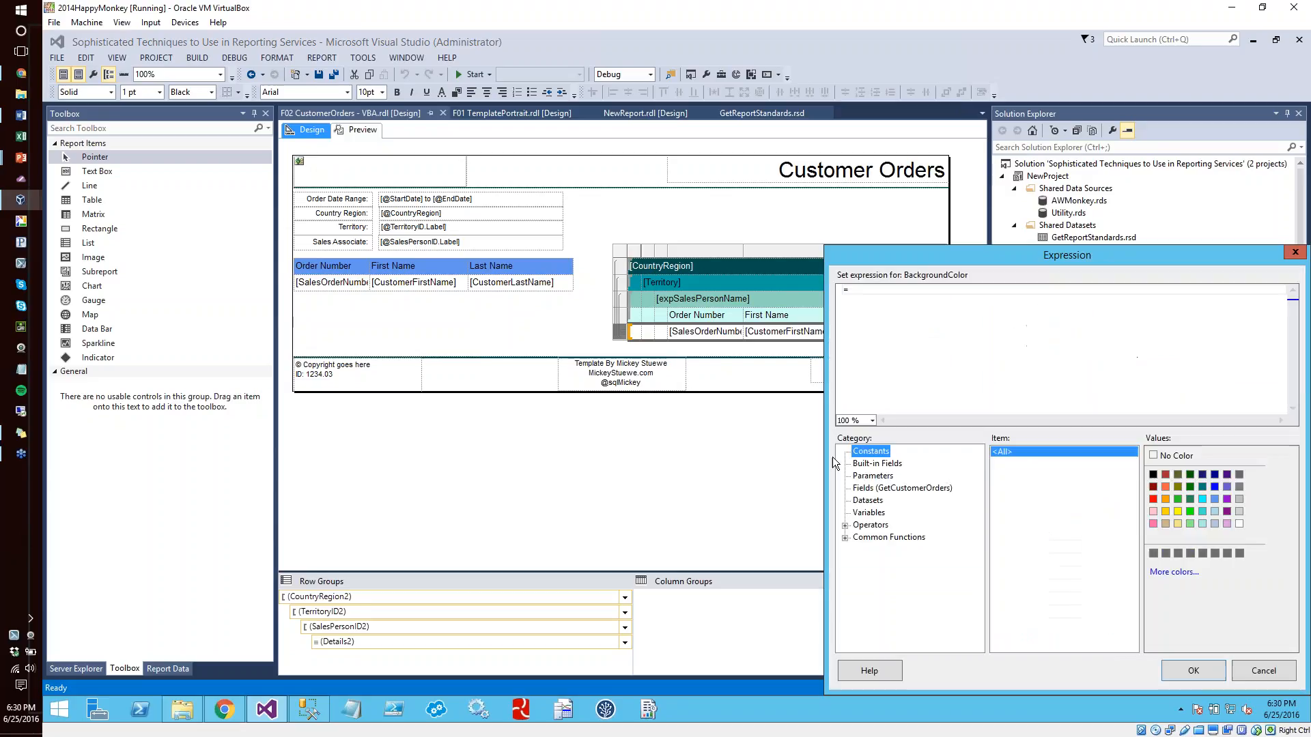
{"action": "key", "text": "ctrl+v"}
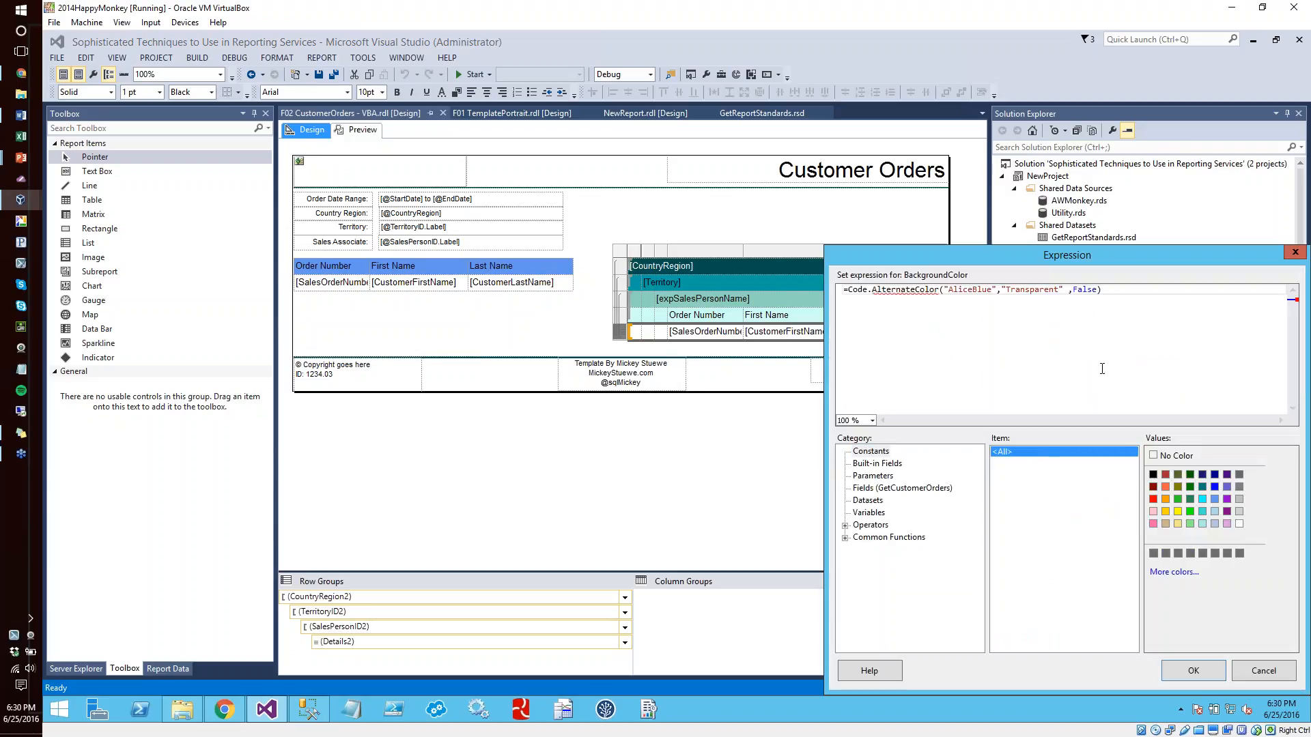
{"action": "left_click", "coordinate": [1207, 674]}
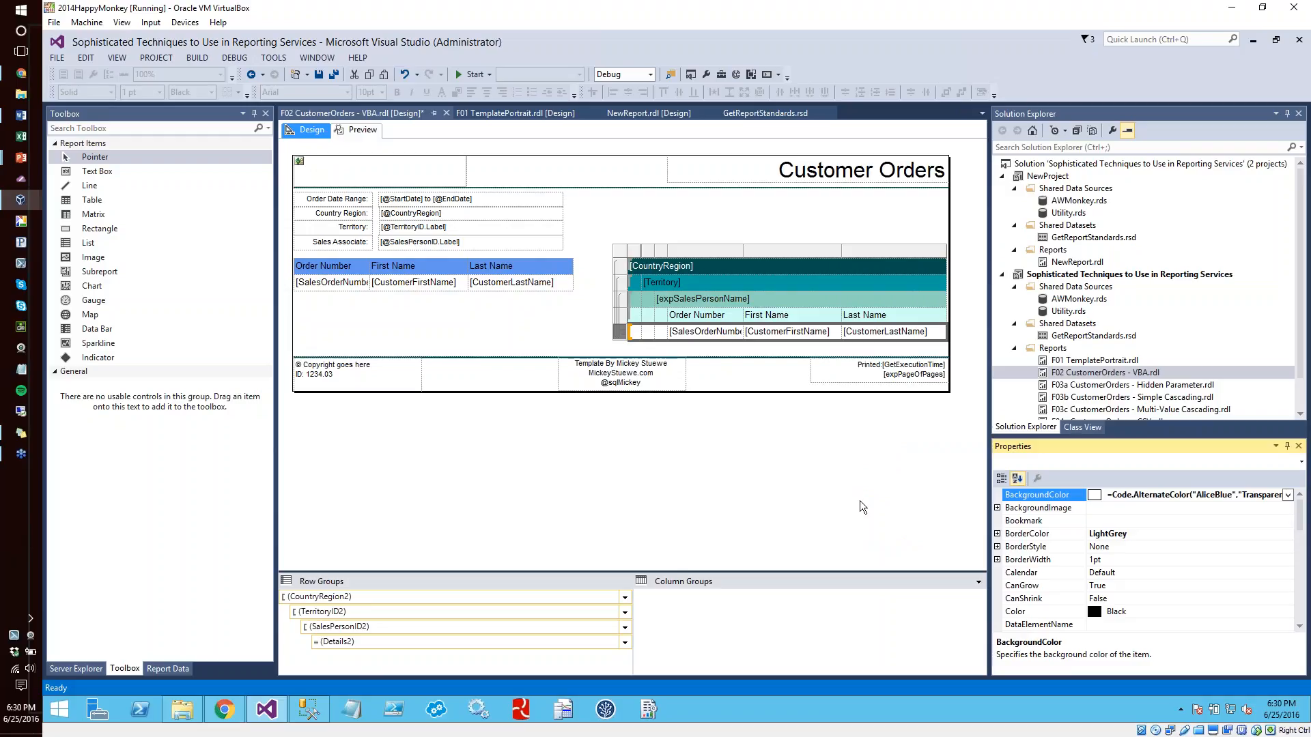
Change the last argument of AlternateColor to True in the BackgroundColor expression of the detail row's first cell
{"action": "left_click", "coordinate": [634, 337]}
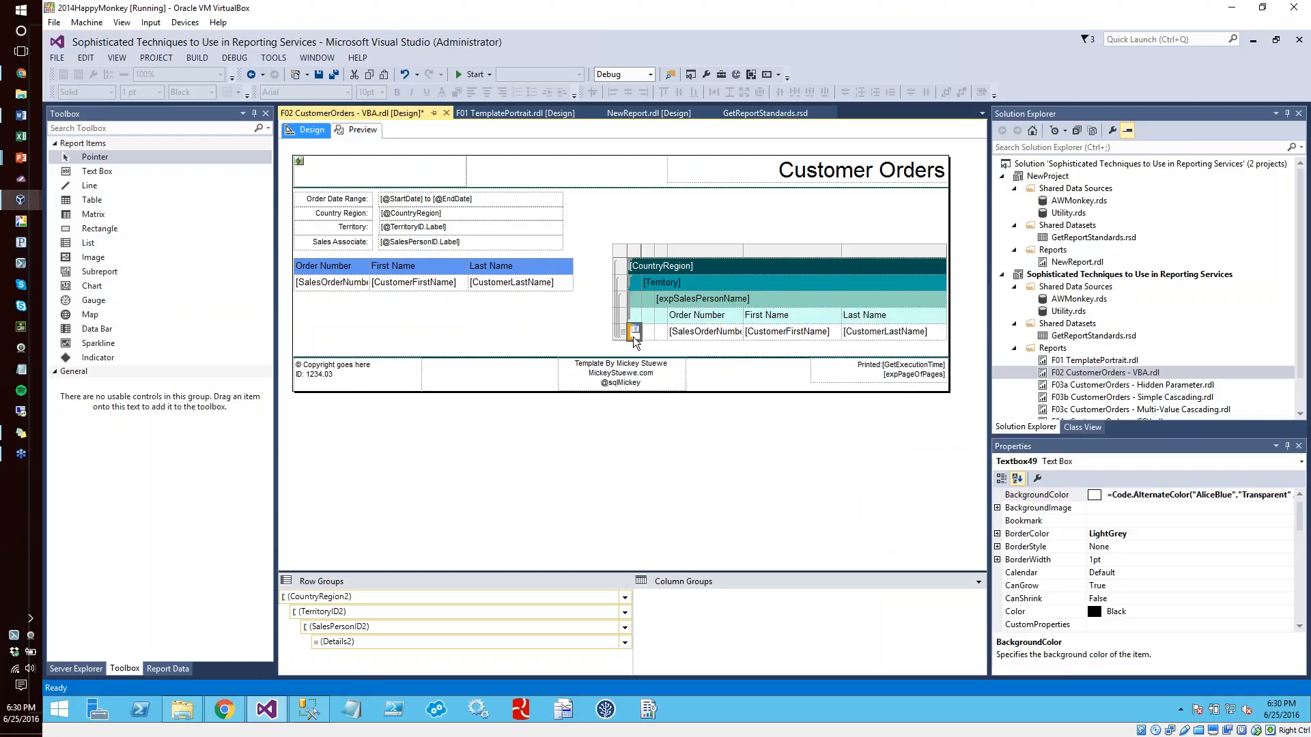
{"action": "left_click", "coordinate": [1278, 495]}
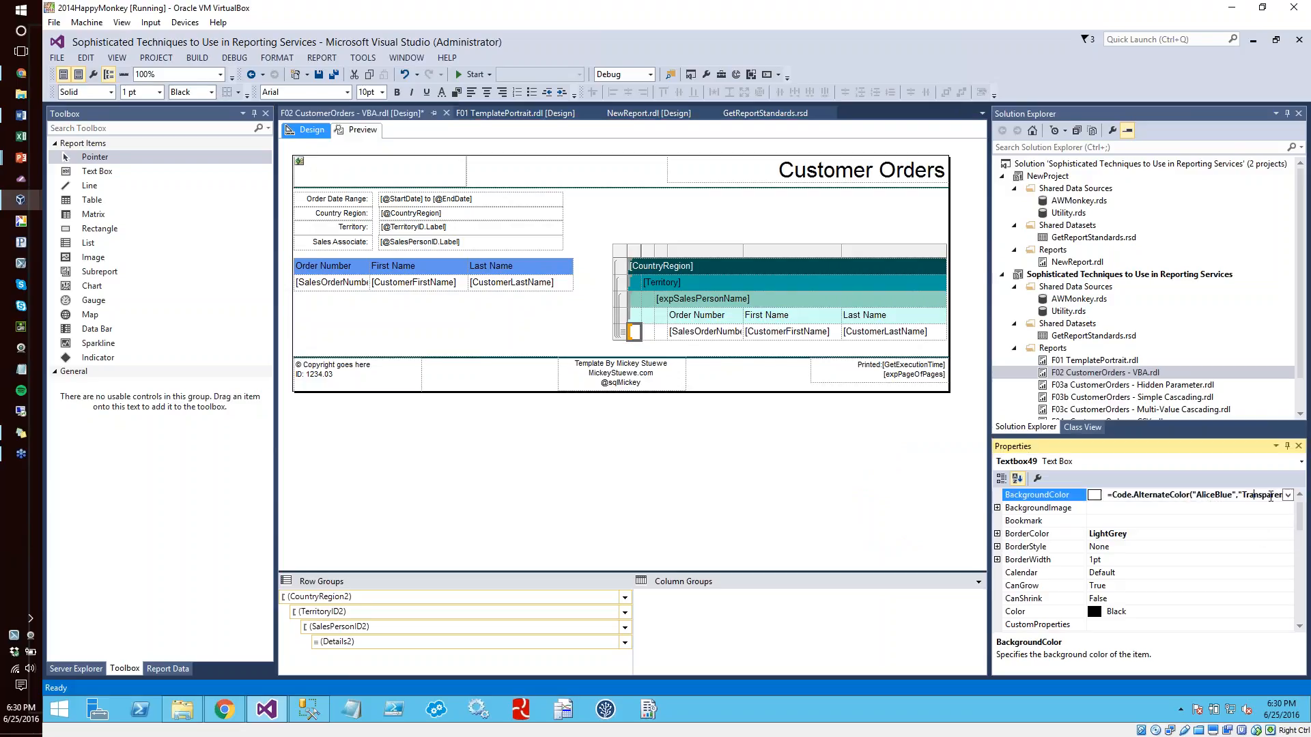
{"action": "left_click", "coordinate": [1288, 495]}
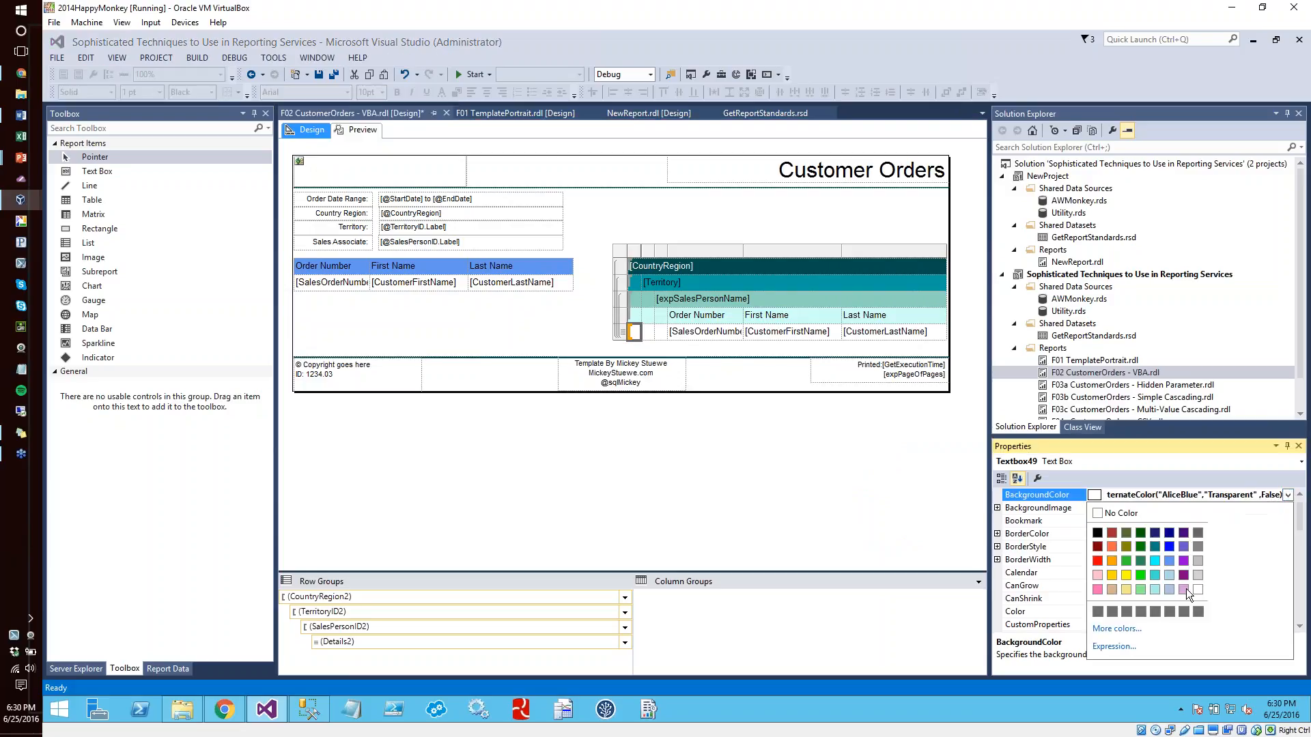
{"action": "left_click", "coordinate": [1123, 648]}
{"action": "double_click", "coordinate": [1084, 289]}
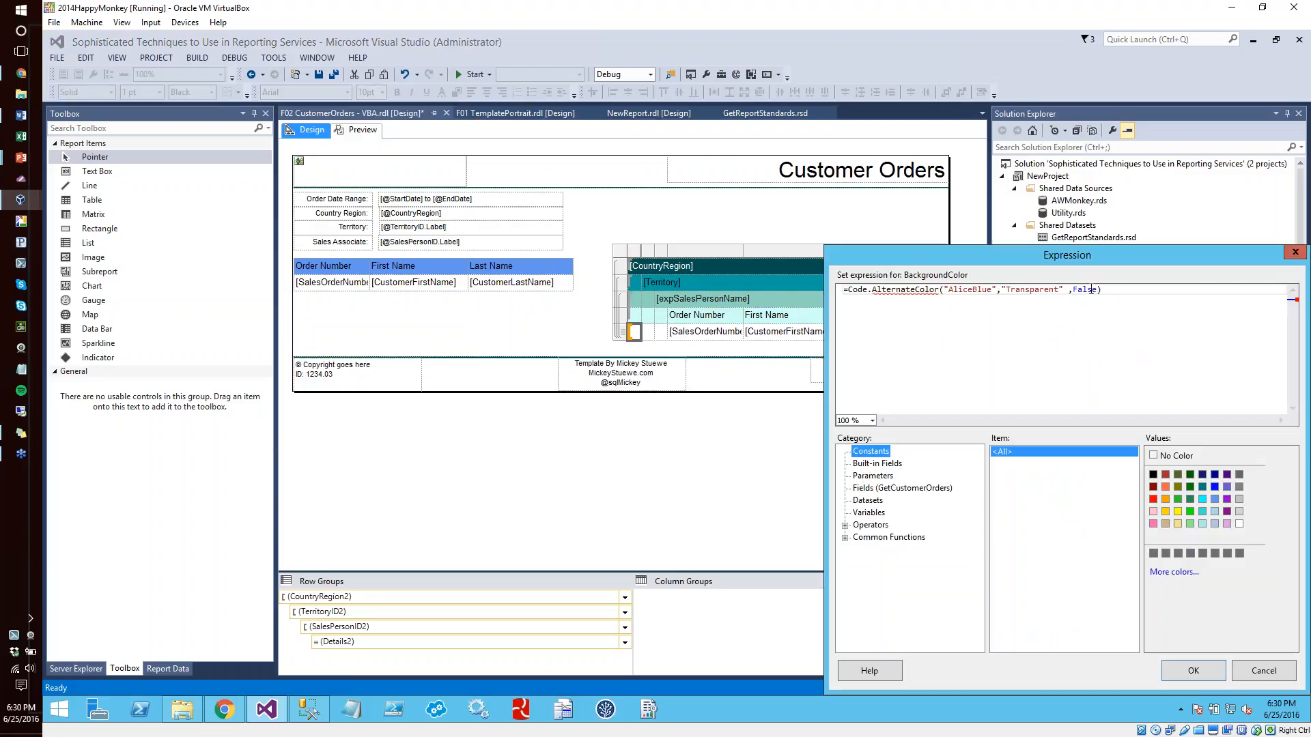
{"action": "type", "text": "True"}
{"action": "left_click", "coordinate": [1188, 671]}
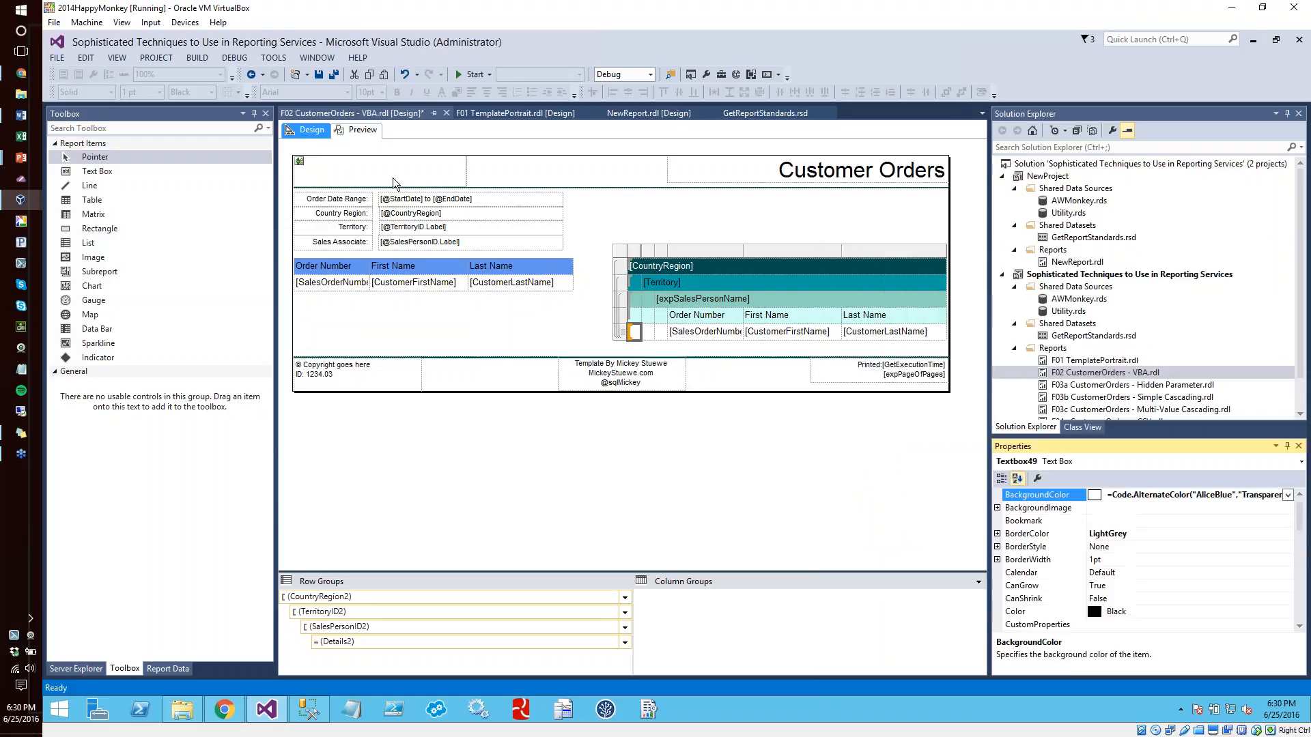
Examine the RowNumber and Mod parts of the BackgroundColor expression on the ungrouped table's order number detail cell
{"action": "left_click", "coordinate": [439, 313]}
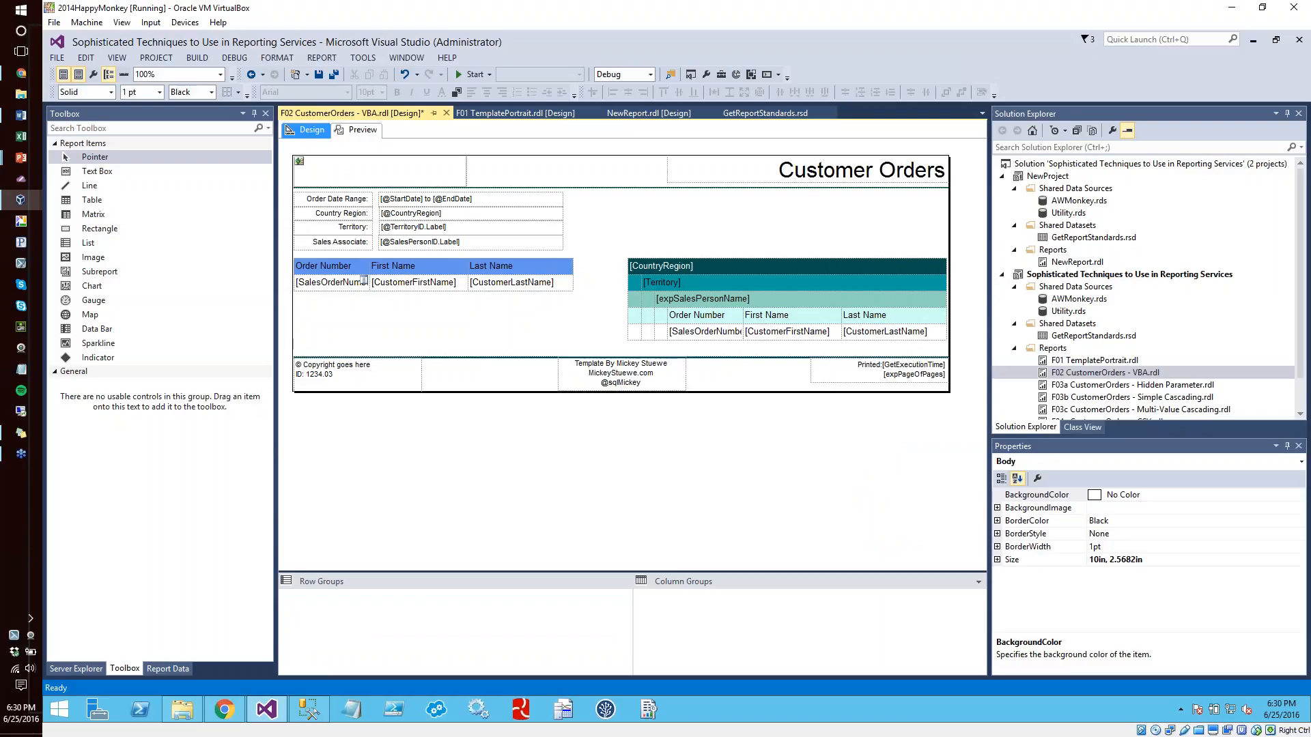
{"action": "left_click", "coordinate": [321, 282]}
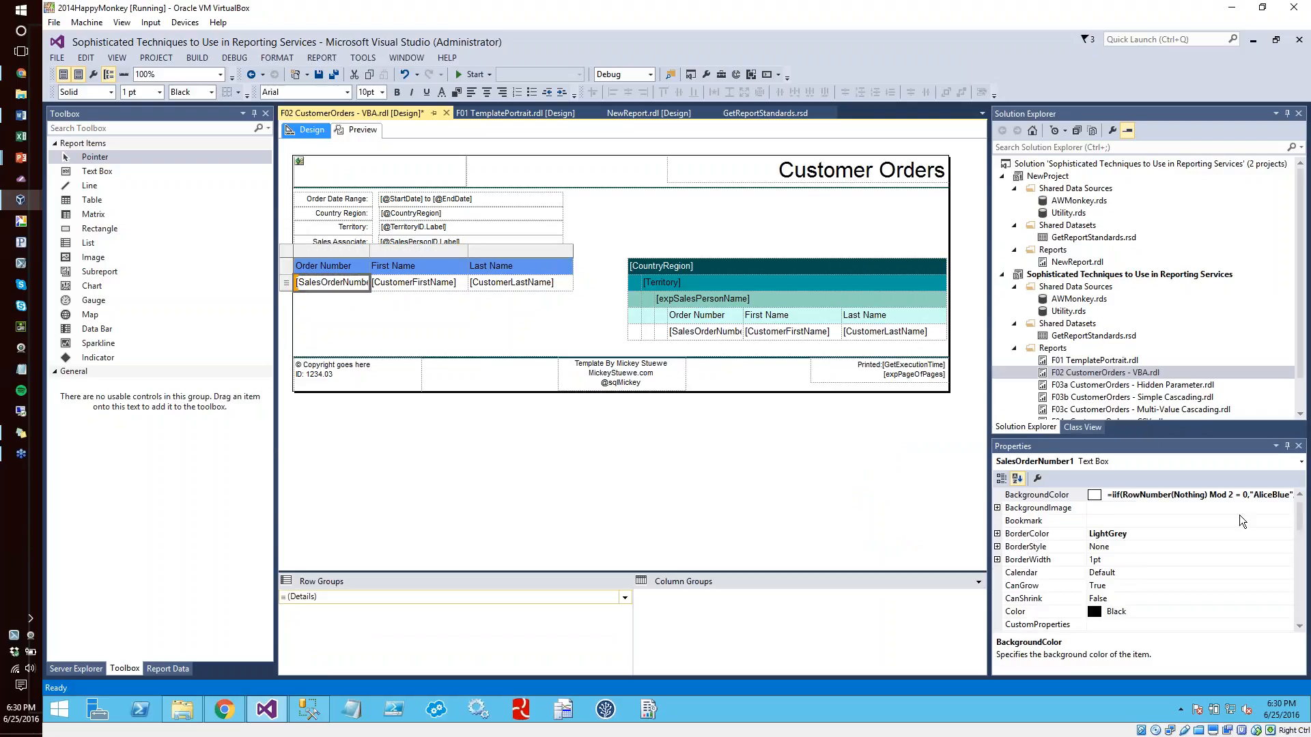
{"action": "left_click", "coordinate": [1256, 494]}
{"action": "left_click", "coordinate": [1288, 495]}
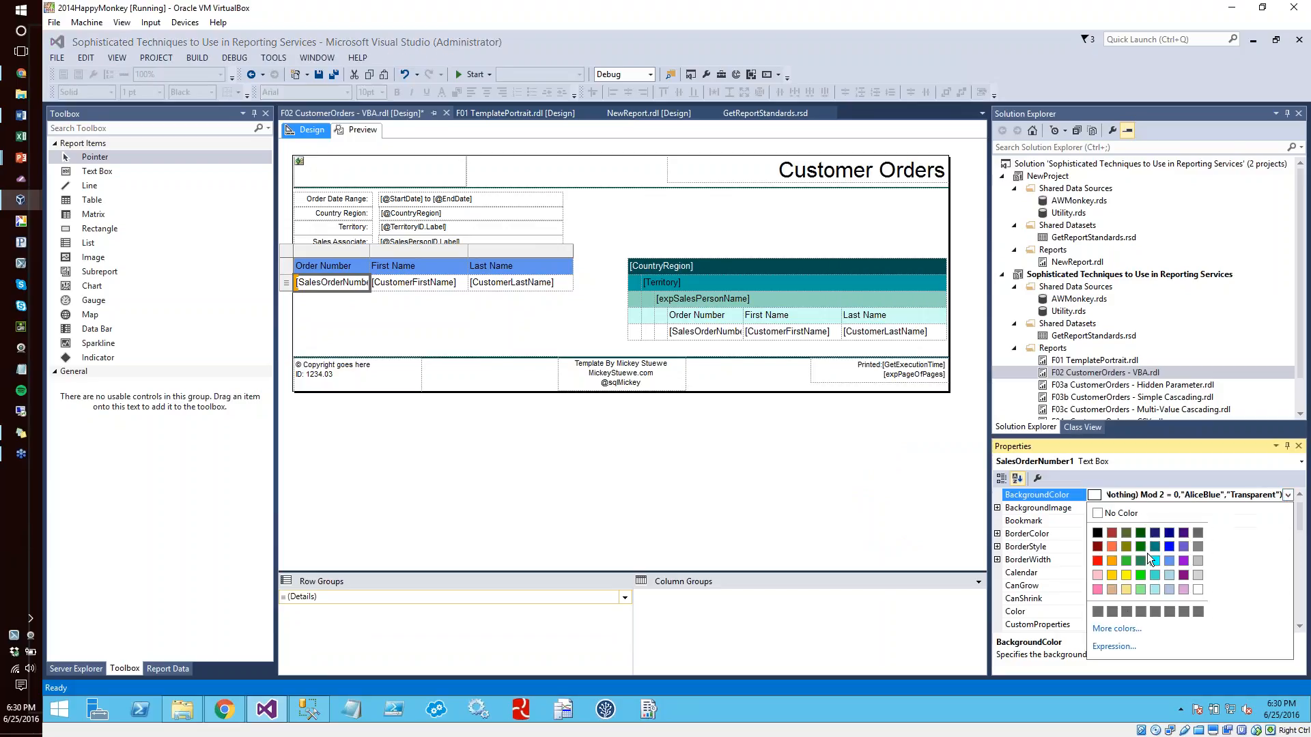
{"action": "left_click", "coordinate": [1113, 648]}
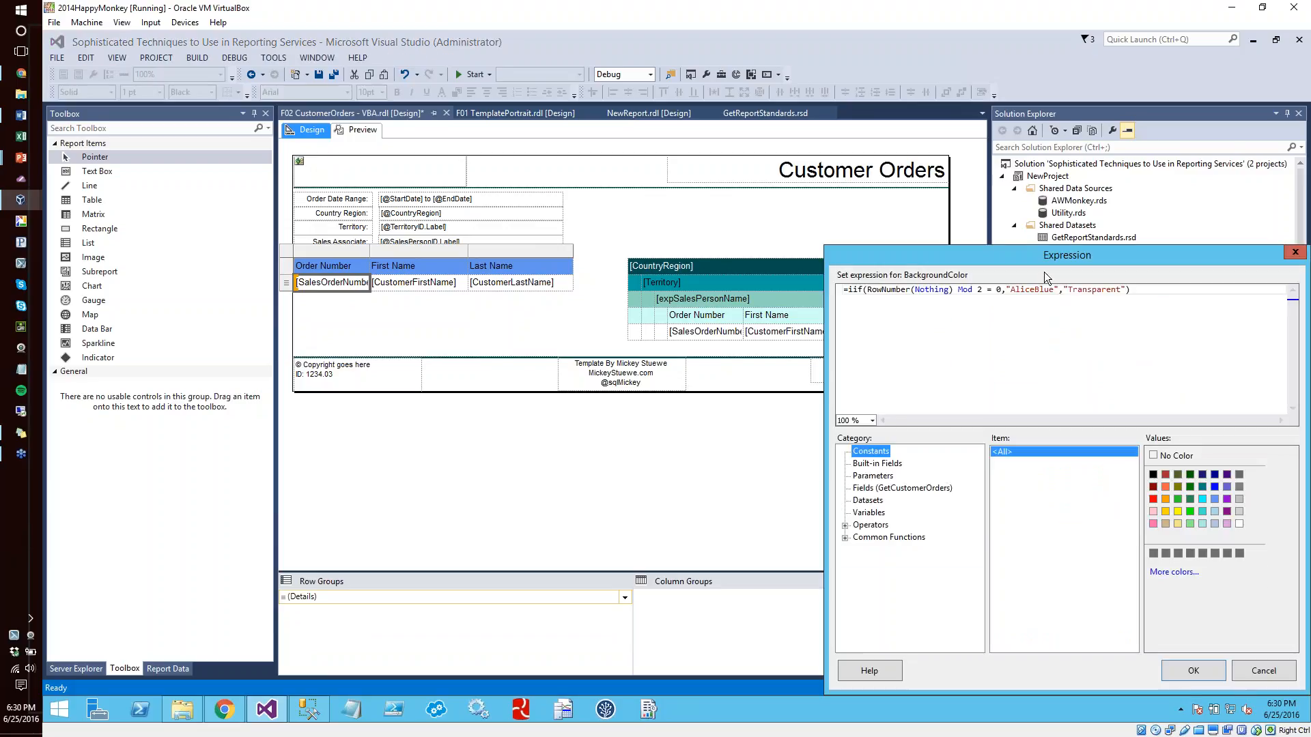
{"action": "left_click_drag", "start_coordinate": [1039, 259], "coordinate": [690, 231]}
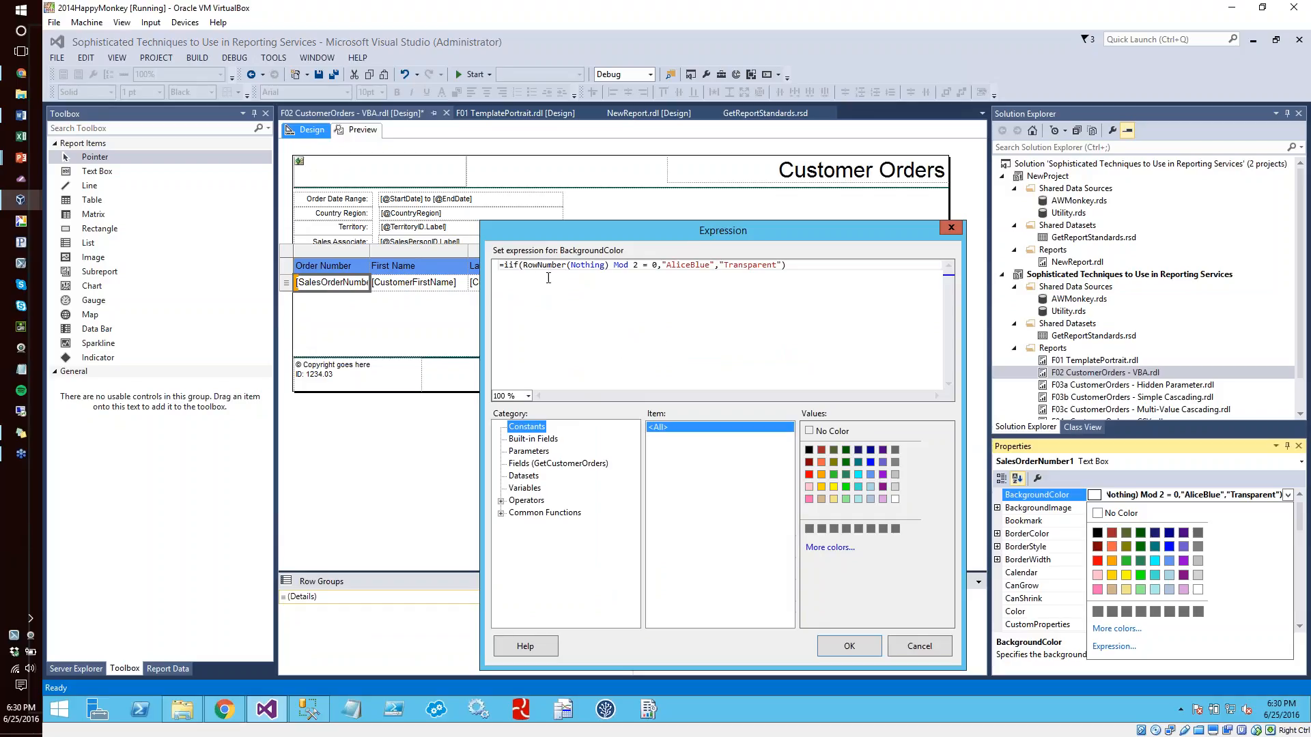
{"action": "double_click", "coordinate": [532, 268]}
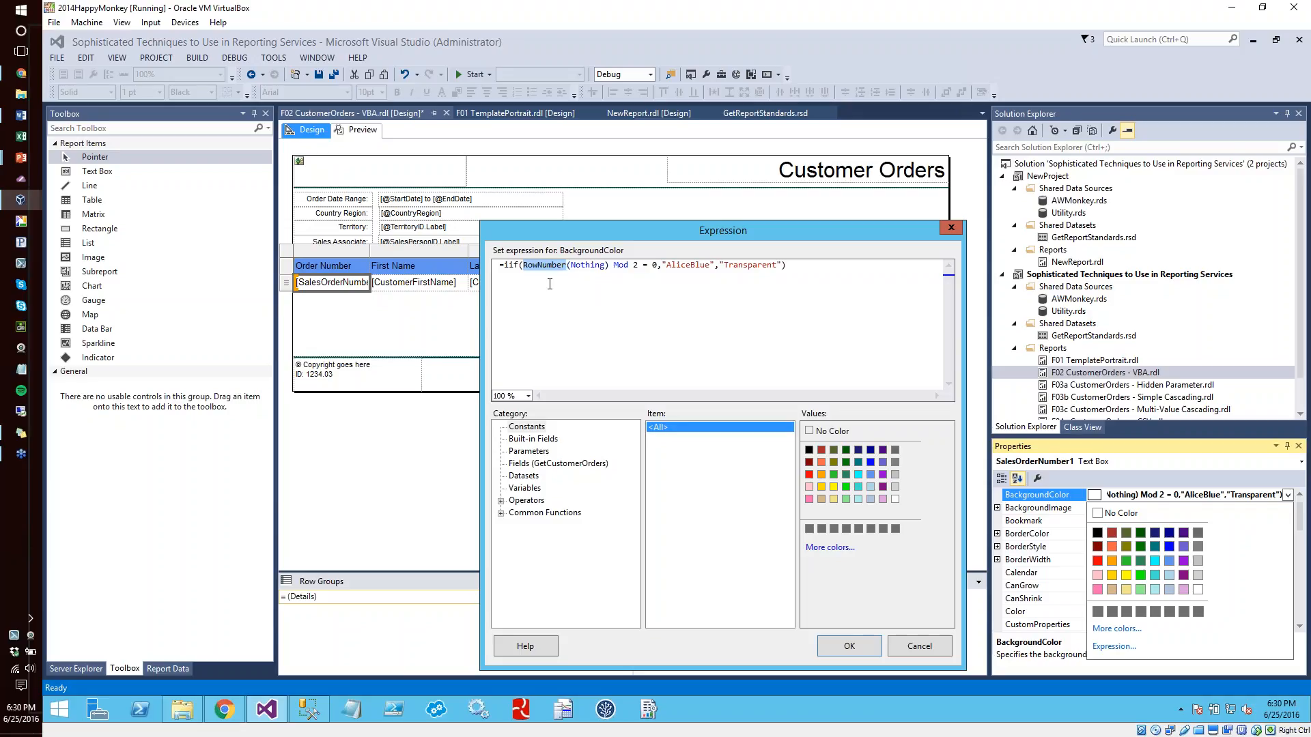
{"action": "double_click", "coordinate": [621, 265]}
{"action": "left_click", "coordinate": [654, 266]}
{"action": "left_click", "coordinate": [915, 648]}
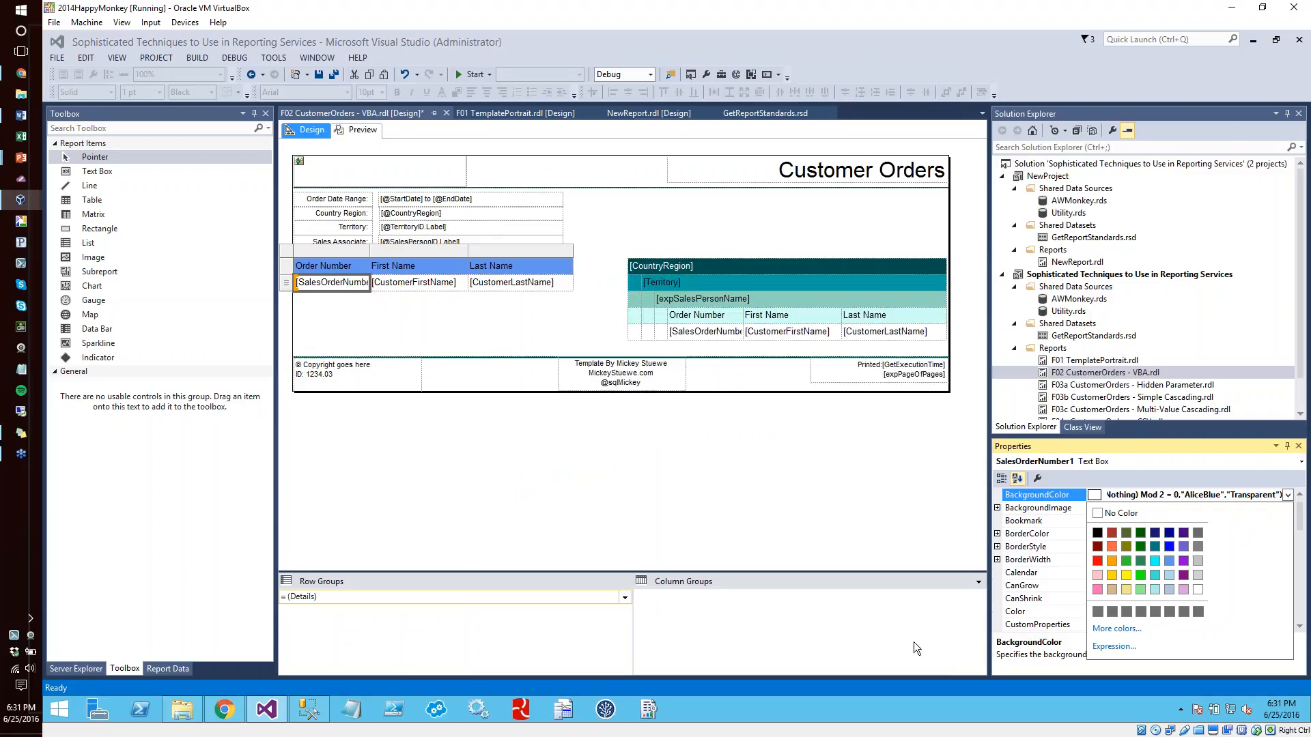
{"action": "left_click", "coordinate": [690, 314]}
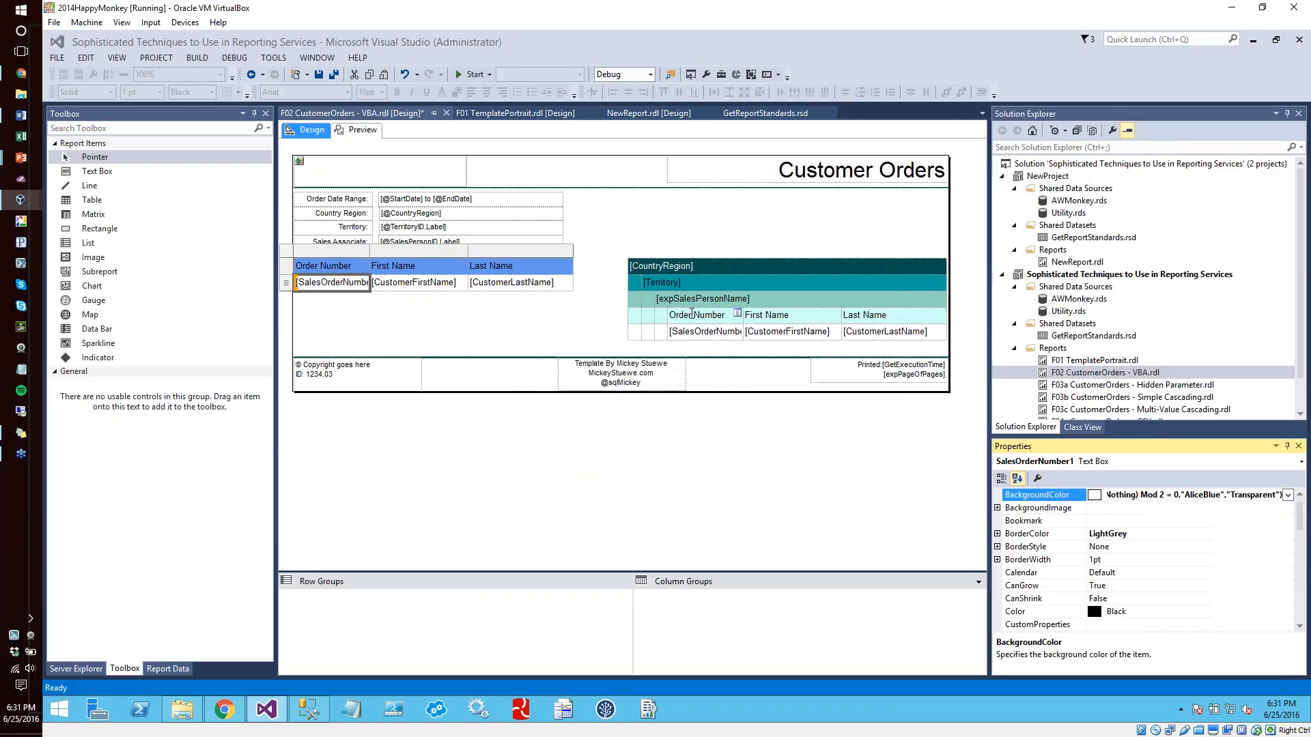
{"action": "left_click", "coordinate": [690, 314]}
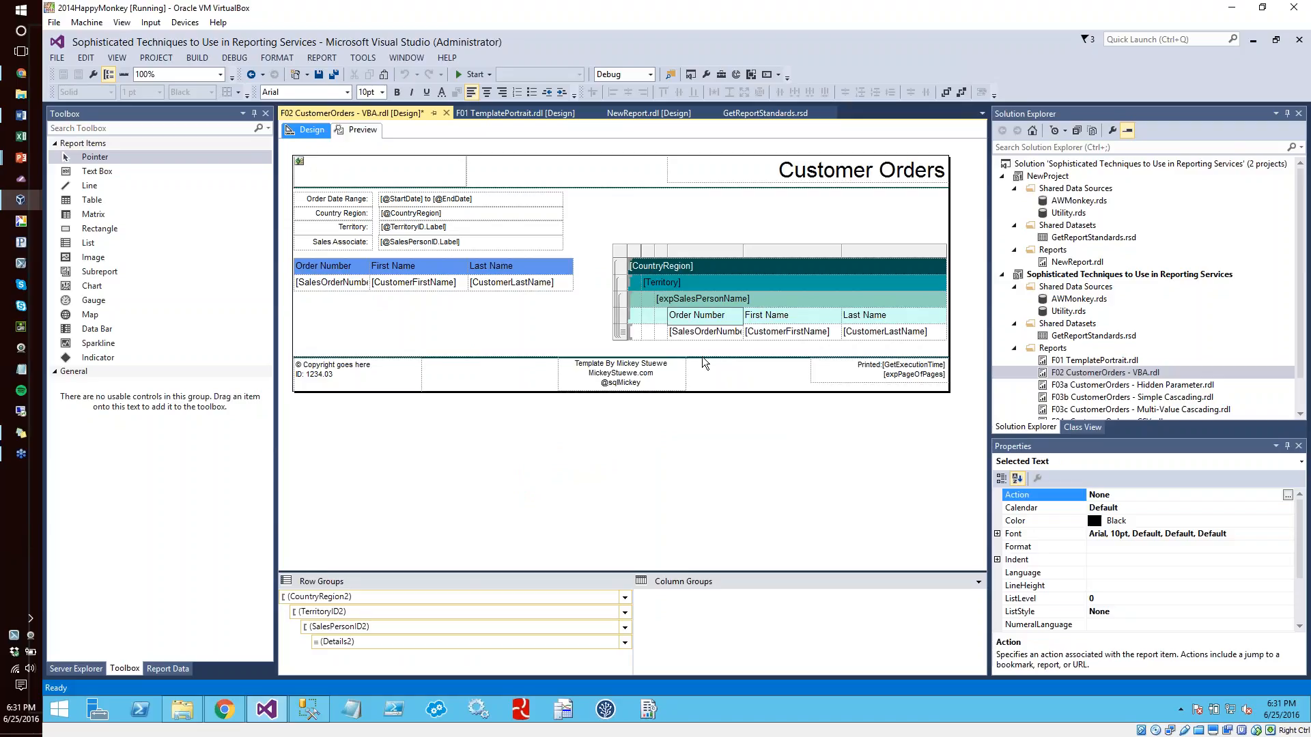
{"action": "left_click", "coordinate": [497, 286]}
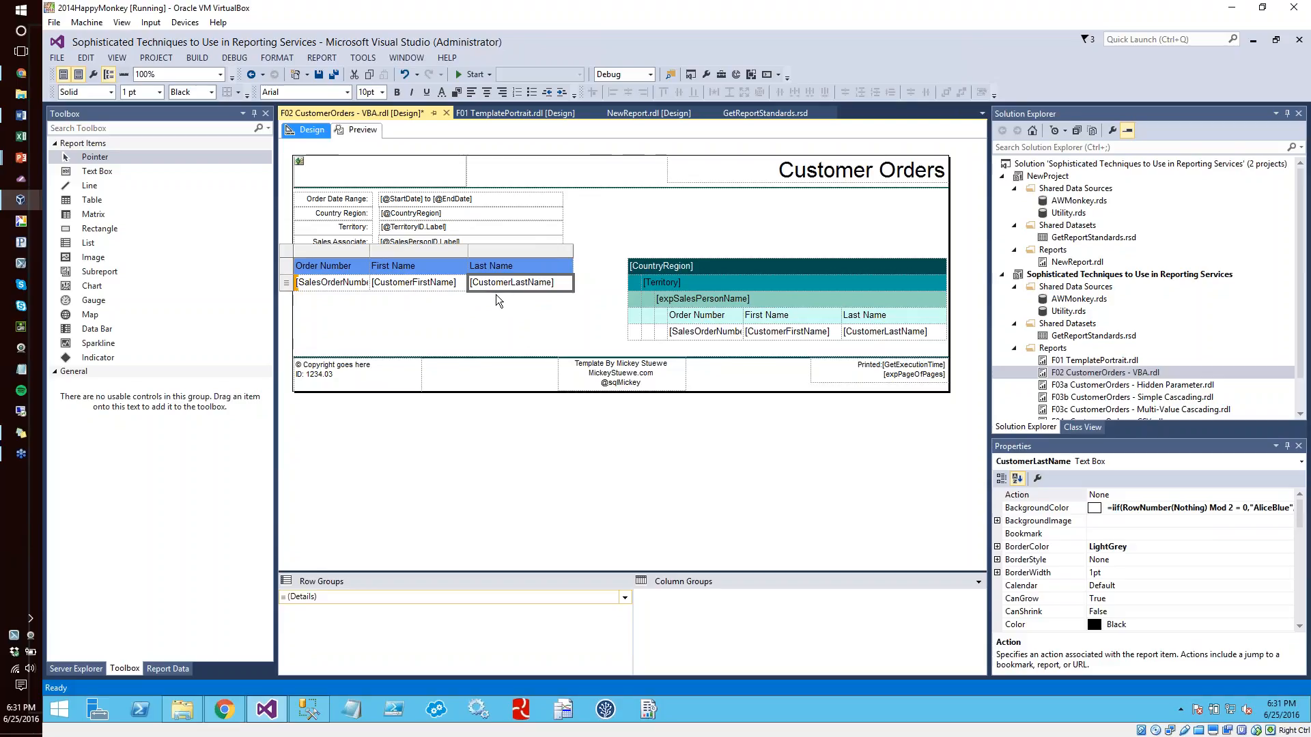
{"action": "left_click", "coordinate": [587, 274]}
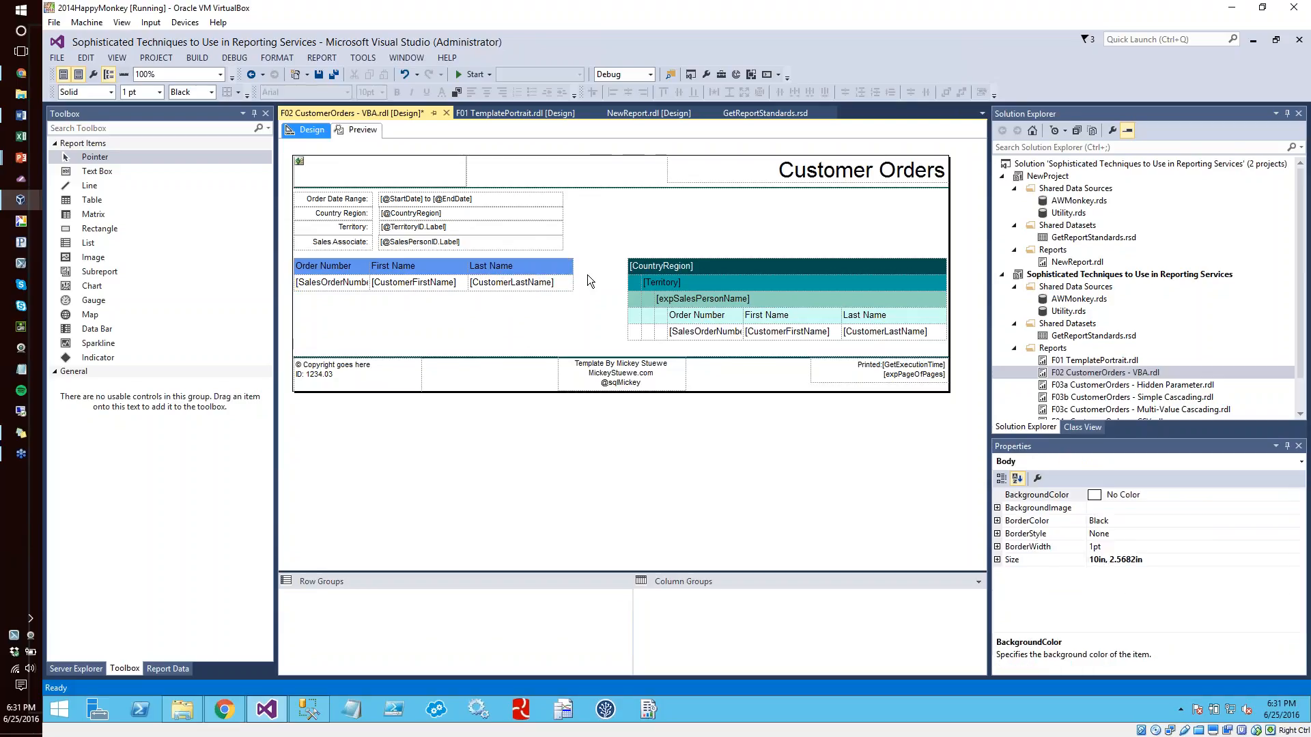
Preview the Customer Orders report and compare the alternating row colors of the ungrouped and grouped tables
{"action": "left_click", "coordinate": [372, 129]}
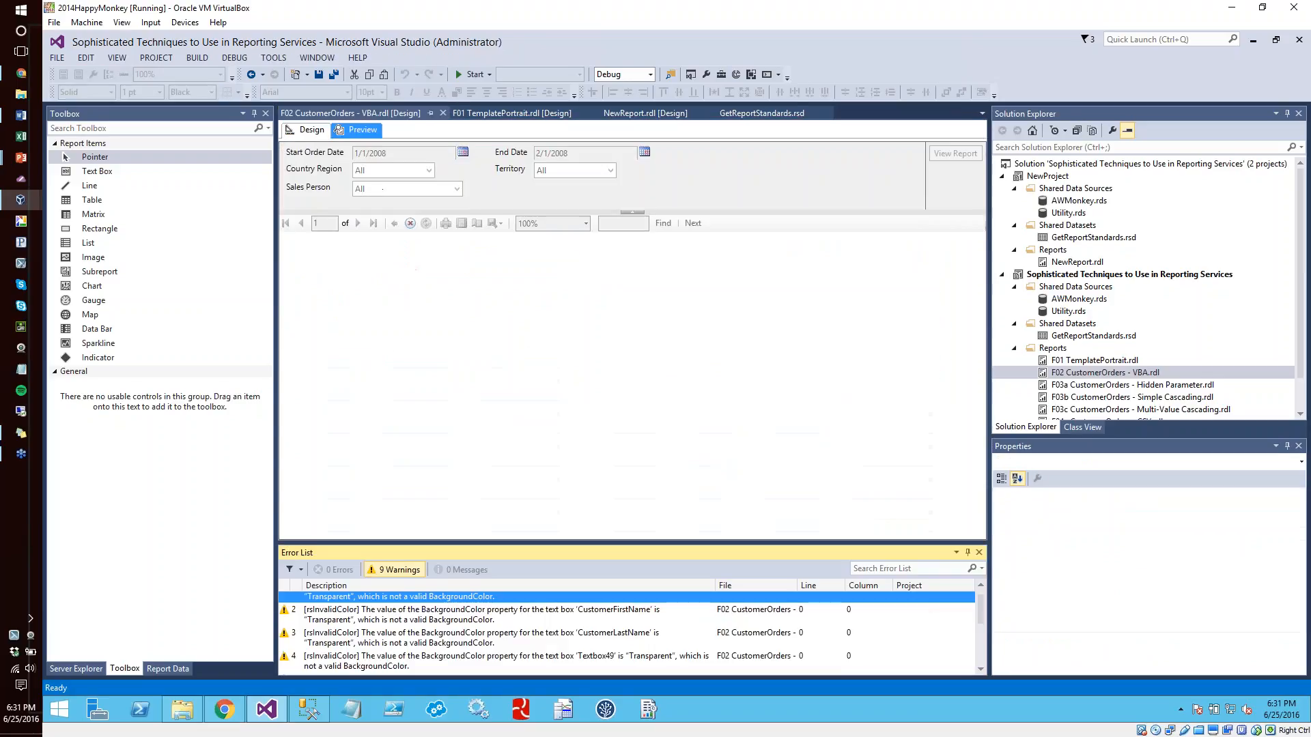
{"action": "left_click", "coordinate": [593, 318]}
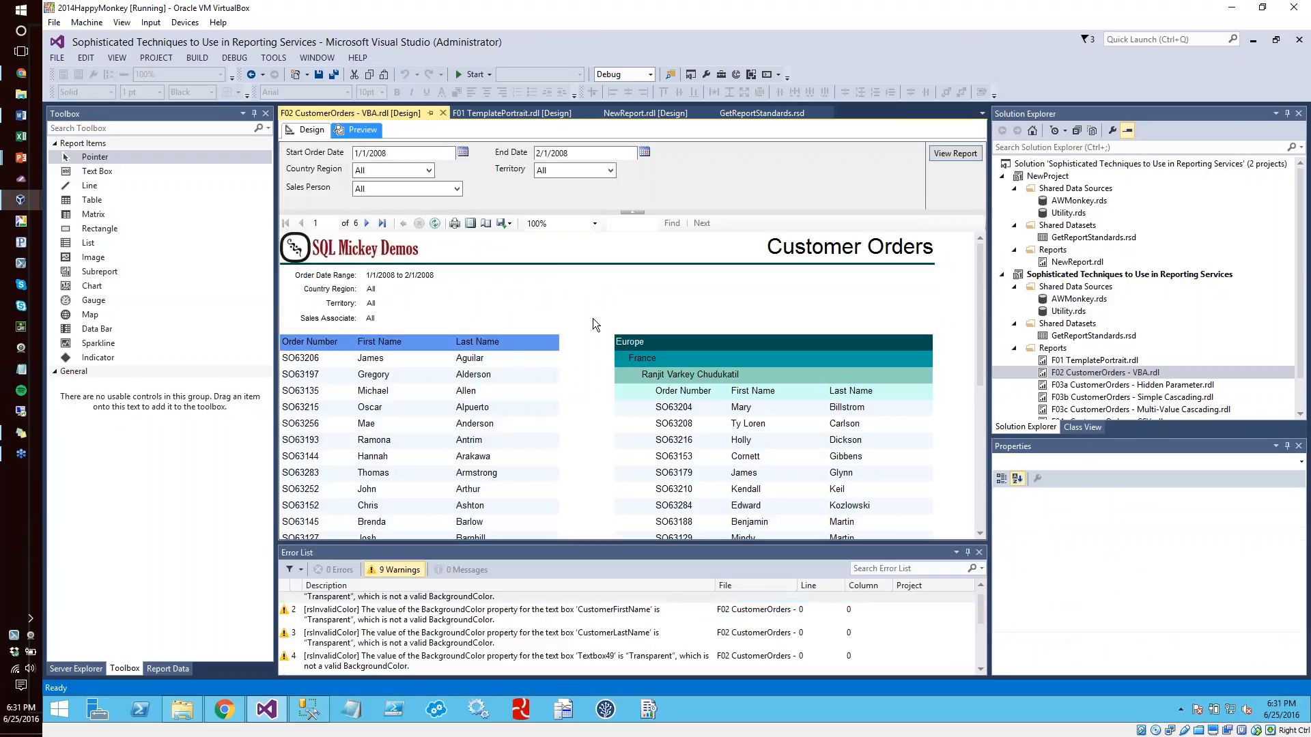
{"action": "scroll", "coordinate": [592, 318], "scroll_direction": "down", "scroll_amount": 6}
{"action": "scroll", "coordinate": [592, 318], "scroll_direction": "down", "scroll_amount": 2}
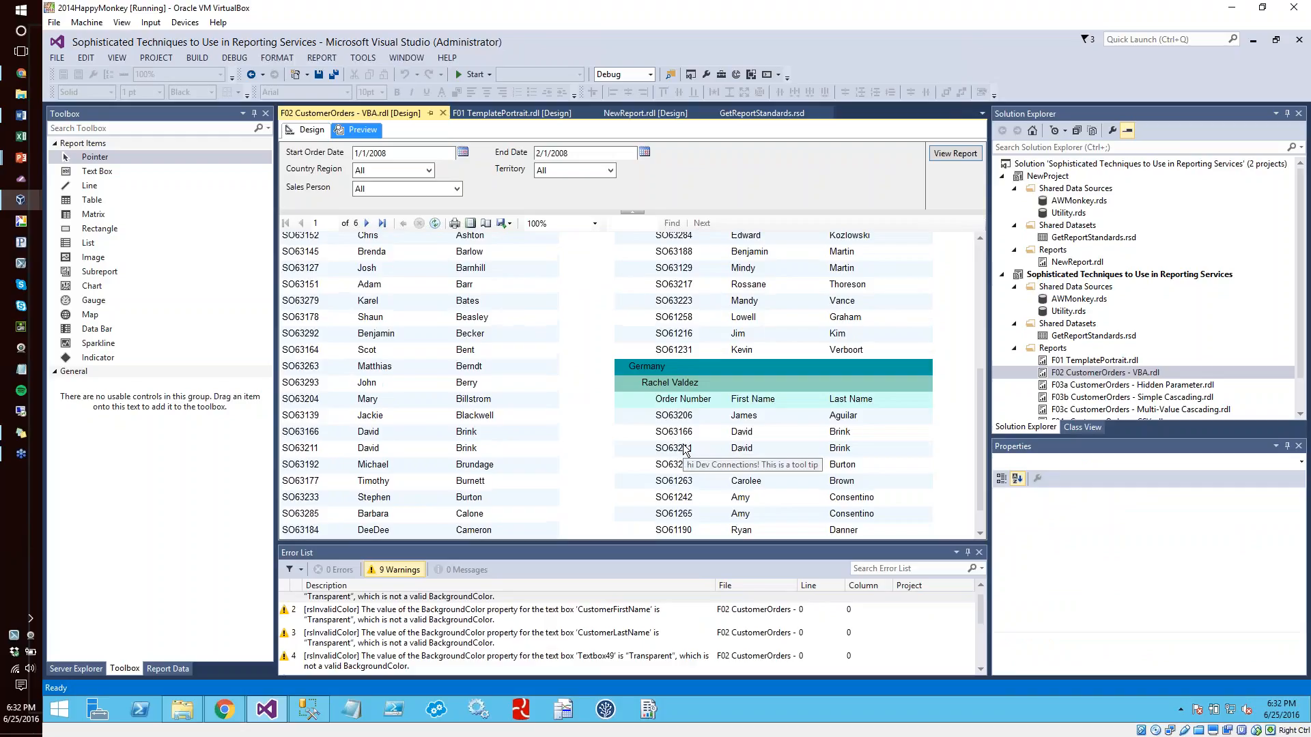
{"action": "scroll", "coordinate": [583, 300], "scroll_direction": "up", "scroll_amount": 8}
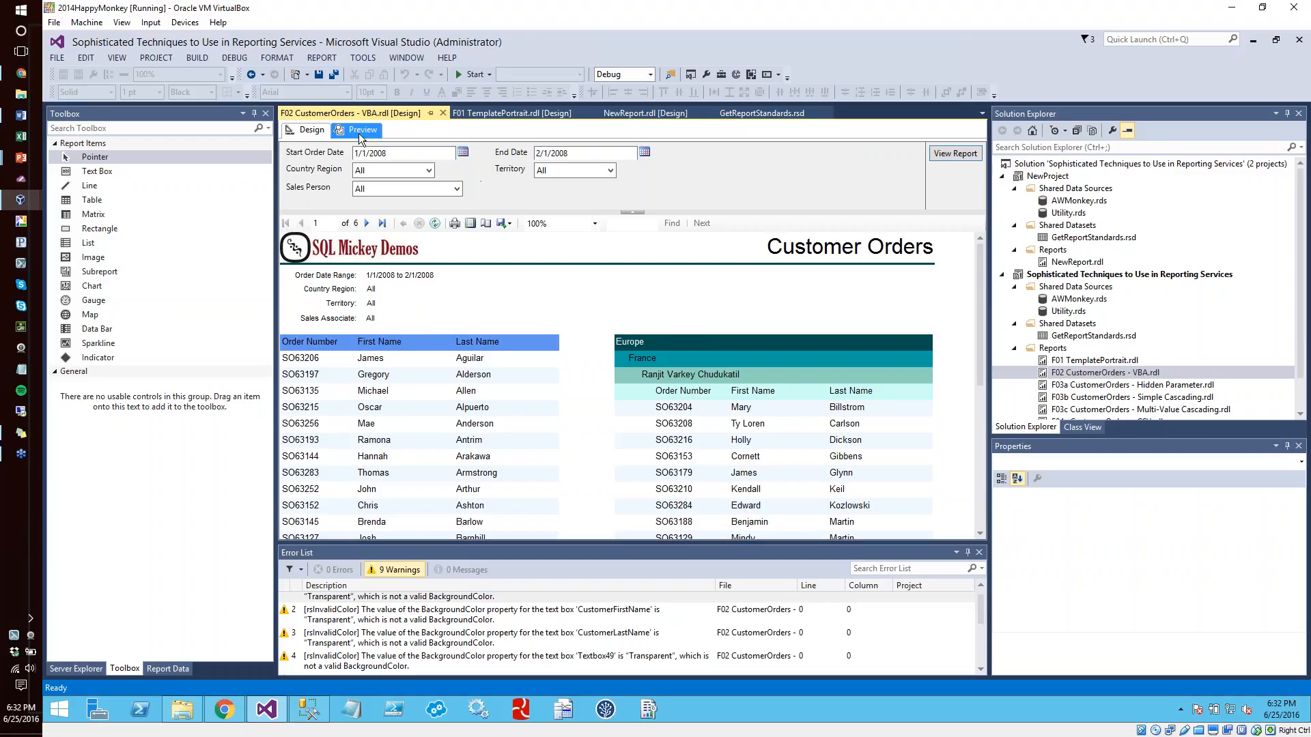
Return the report to design view and look at the properties of NewProject's AWMonkey shared data source
{"action": "left_click", "coordinate": [310, 130]}
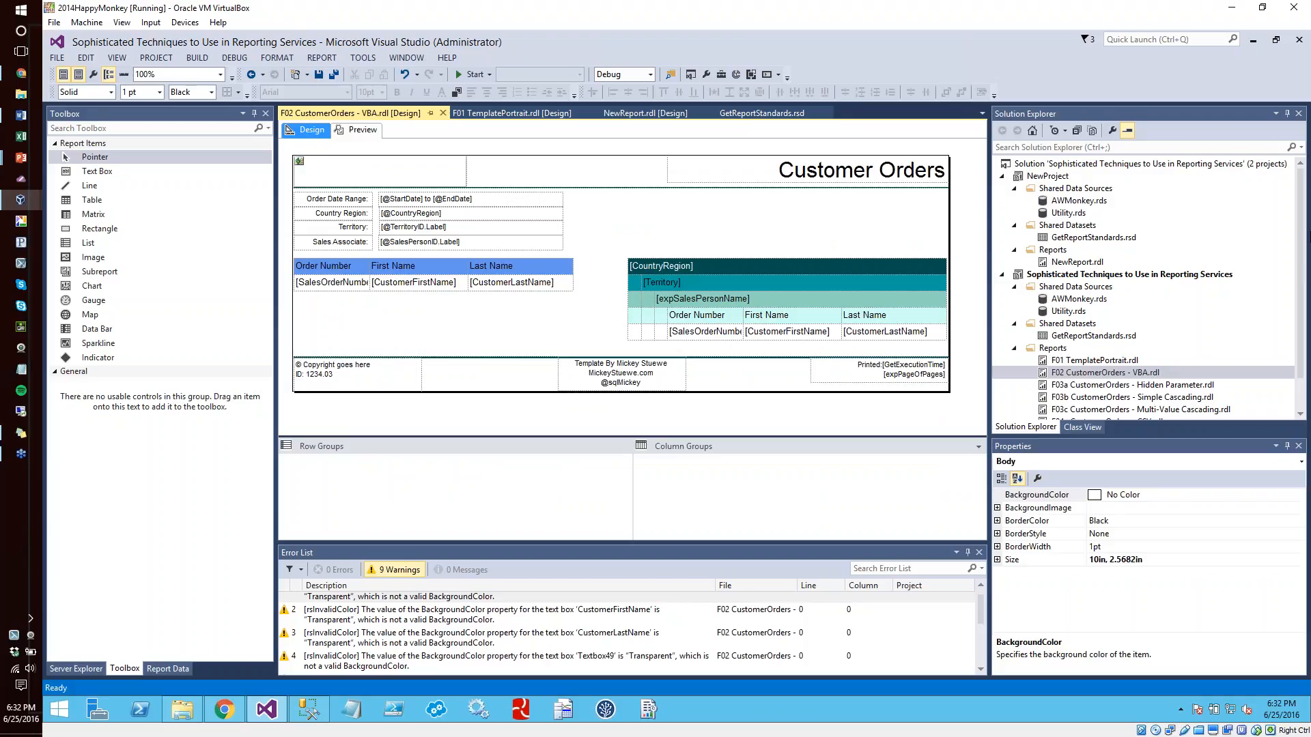
{"action": "double_click", "coordinate": [1202, 199]}
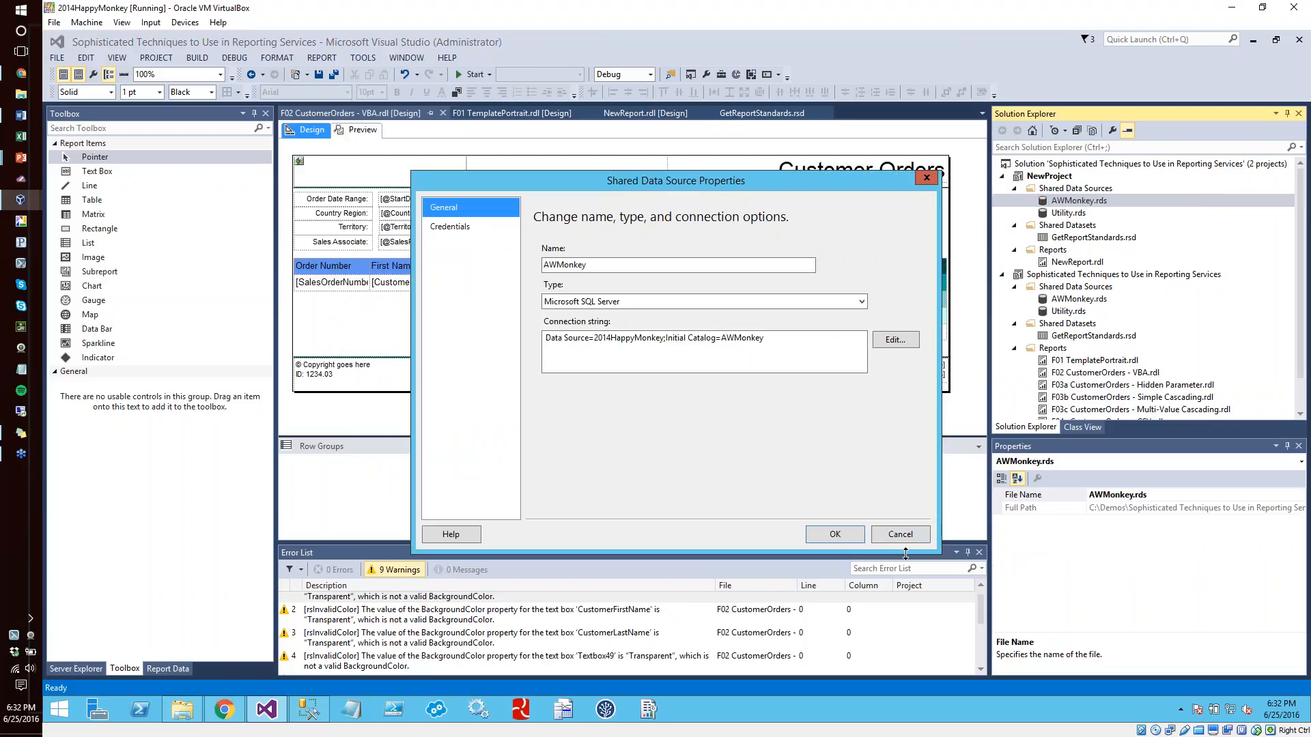
{"action": "left_click", "coordinate": [905, 540]}
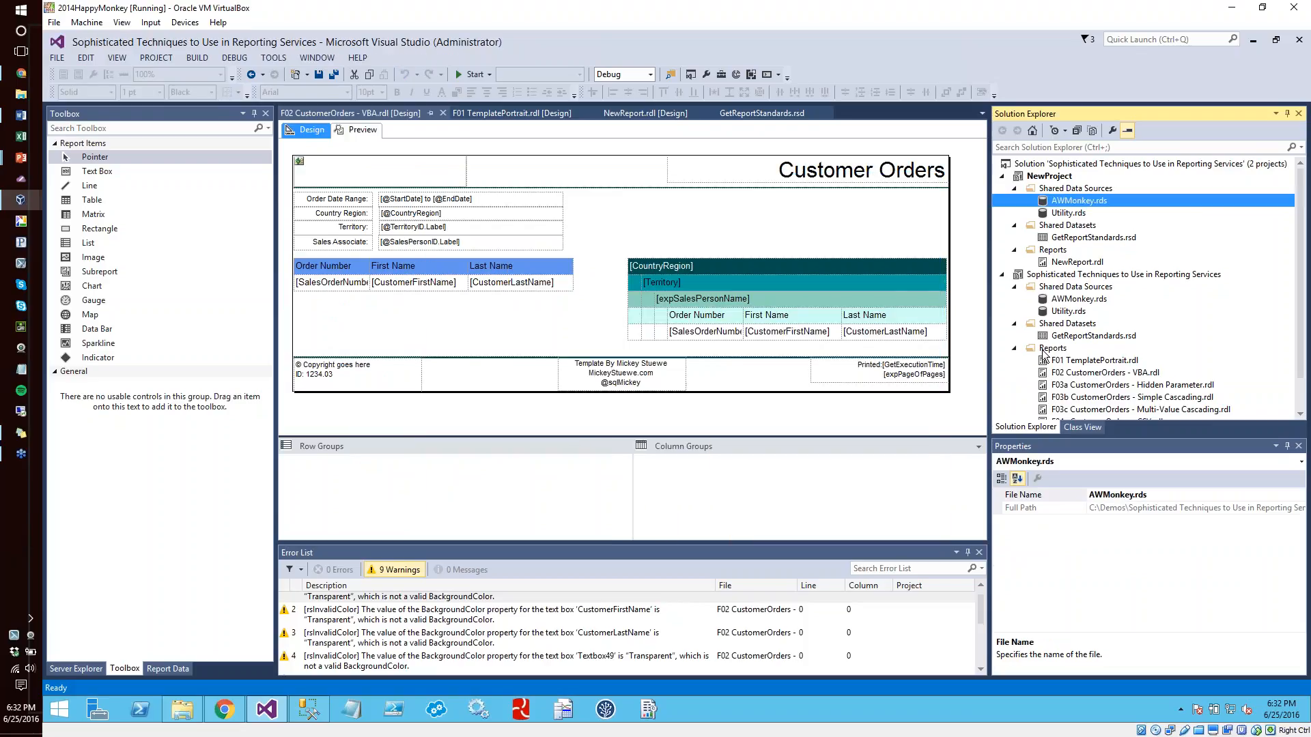
Switch to the PowerPoint slide show and advance to the Working With Complex Parameters slide
{"action": "left_click", "coordinate": [19, 558]}
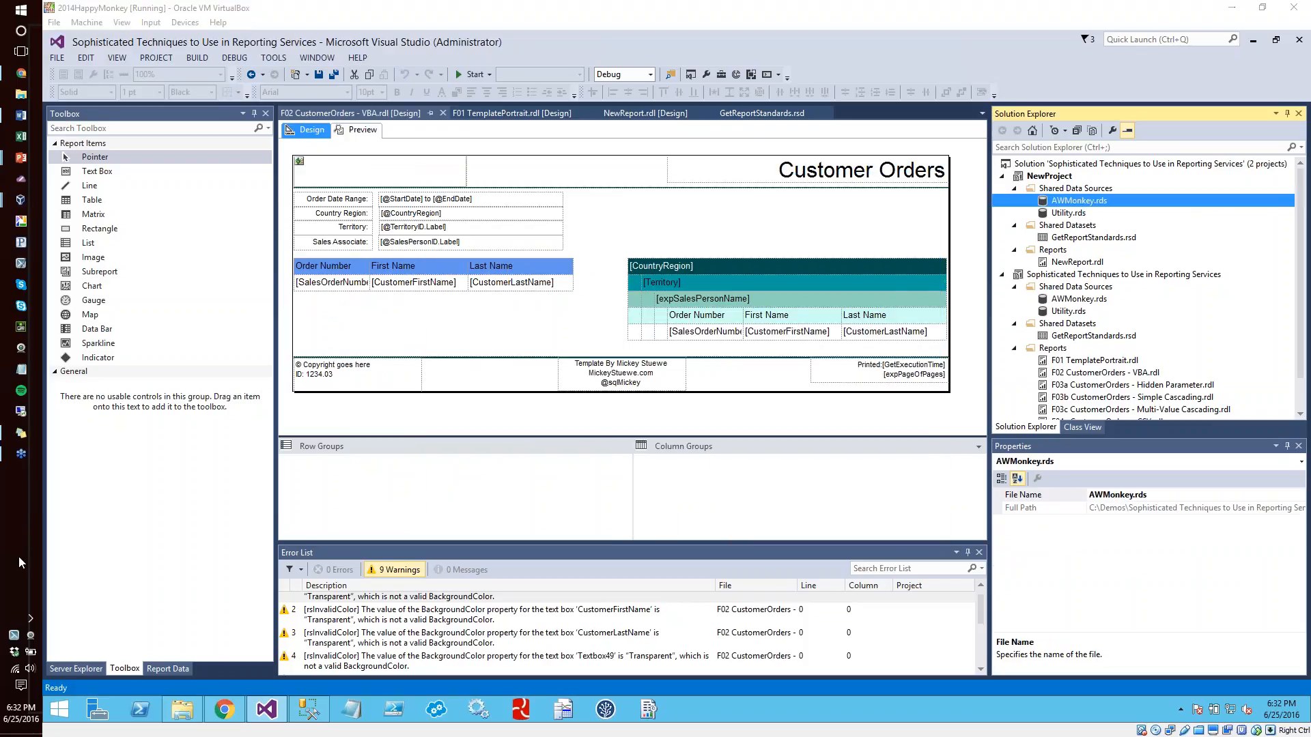
{"action": "key", "text": "alt+Tab"}
{"action": "key", "text": "alt+Tab"}
{"action": "key", "text": "alt+Tab"}
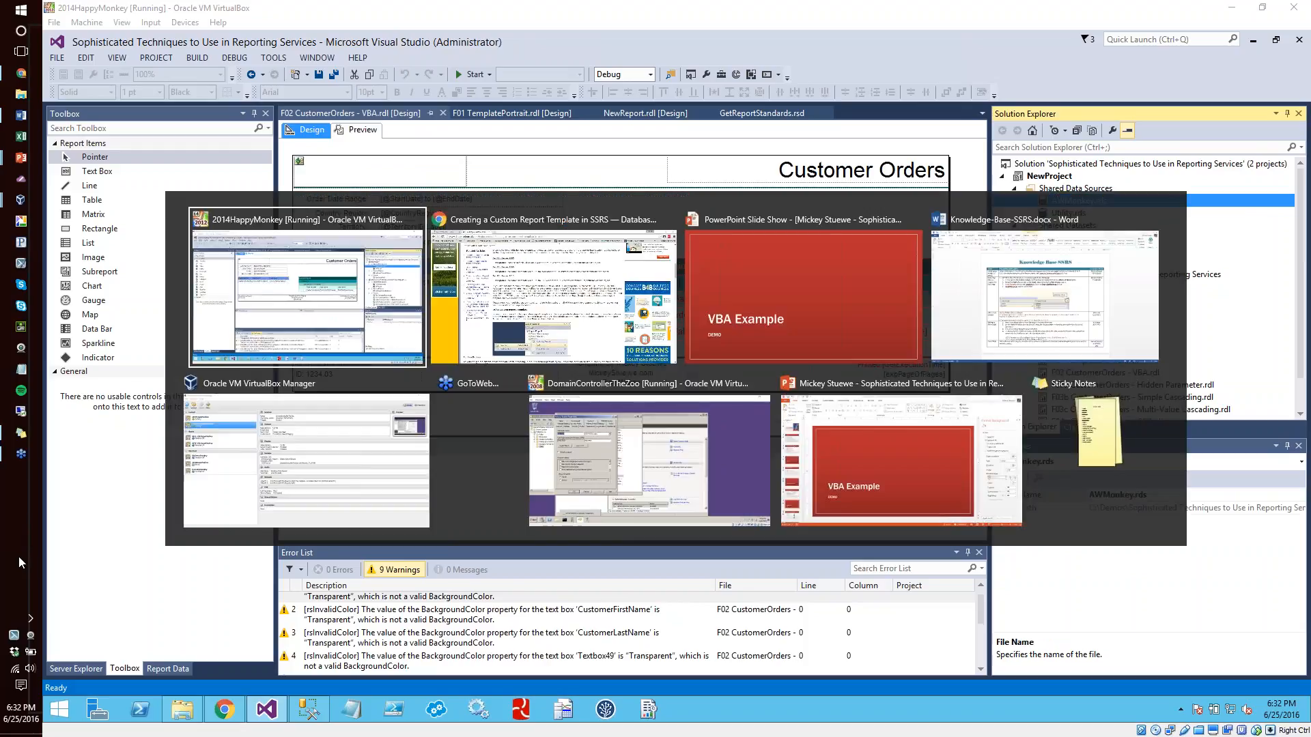
{"action": "key", "text": "Right"}
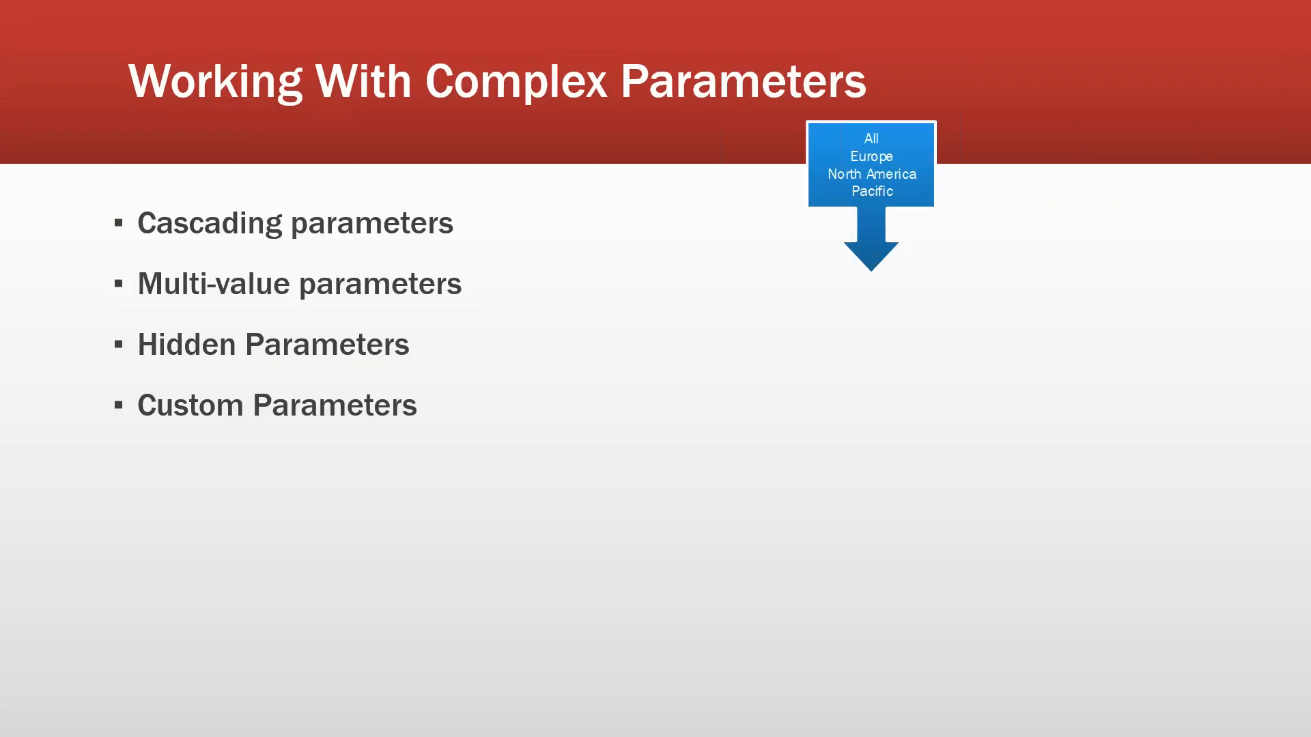
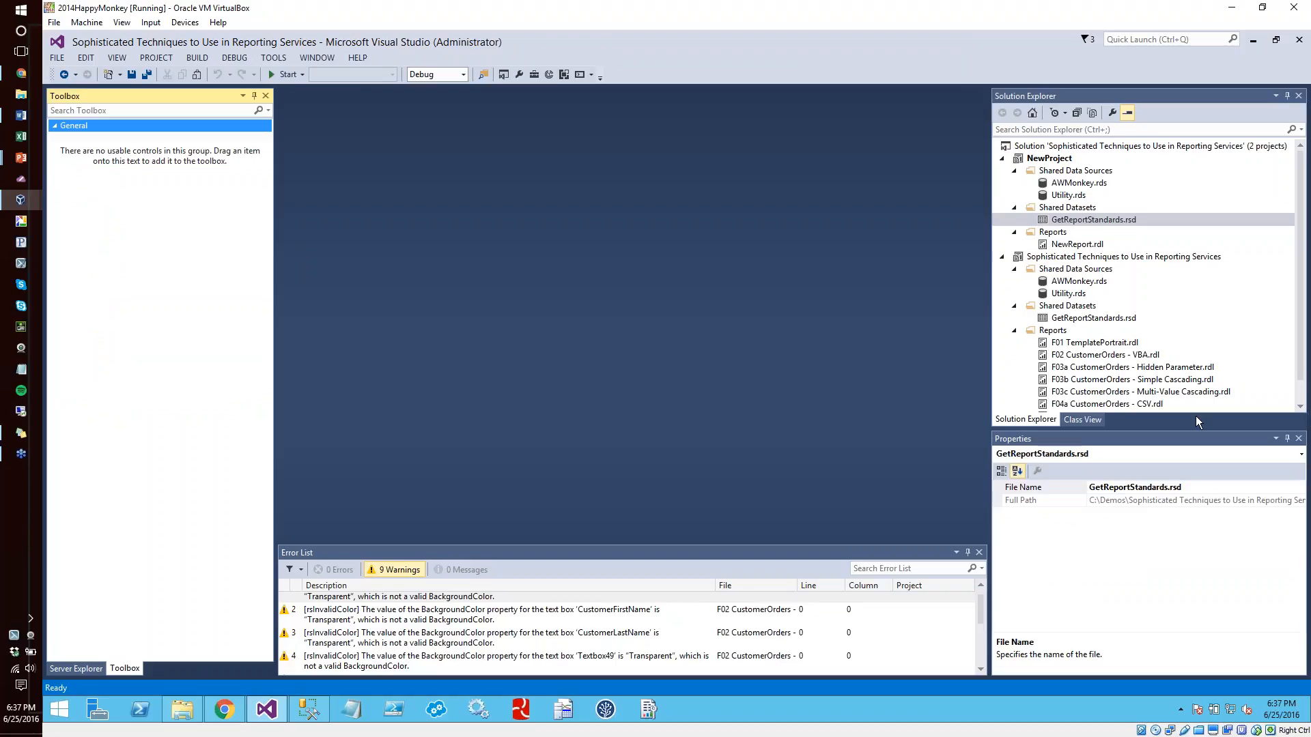
Open the F03a CustomerOrders - Hidden Parameter report and look through its parameters and datasets, including the LayoutType parameter's general properties
{"action": "double_click", "coordinate": [1162, 369]}
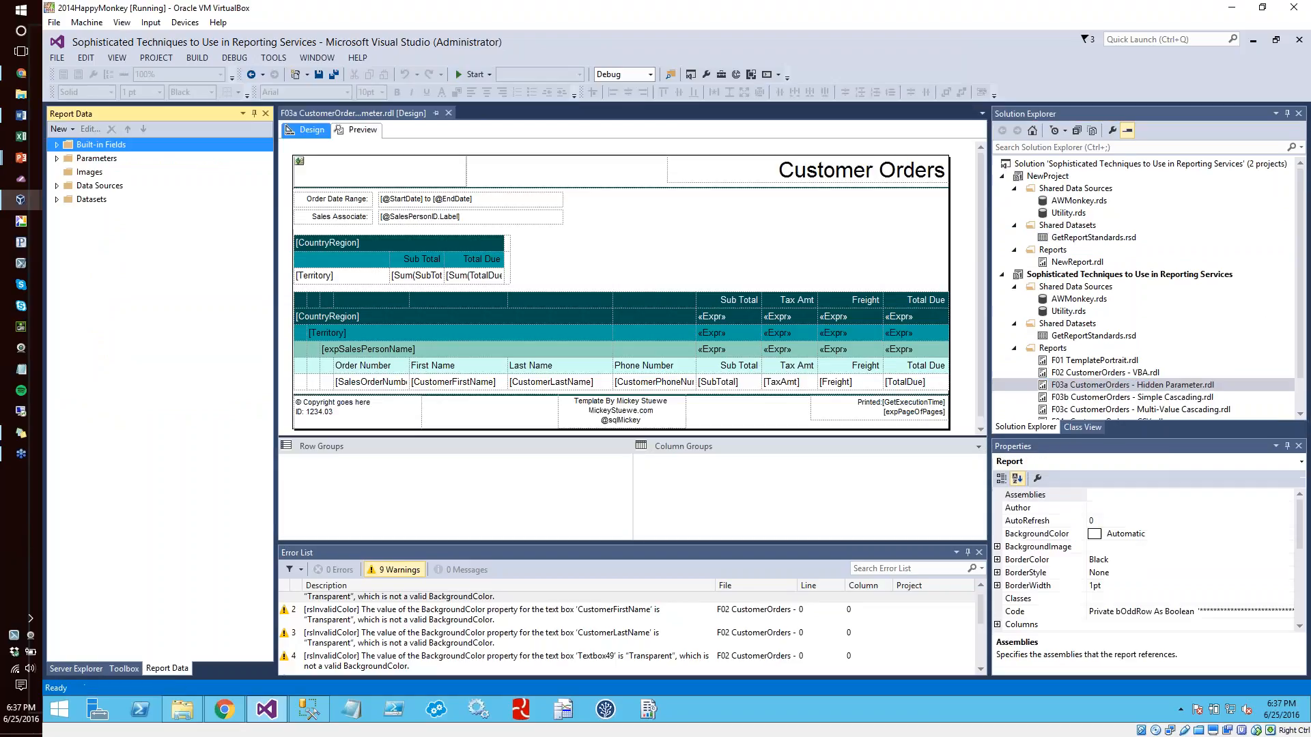
{"action": "left_click", "coordinate": [57, 158]}
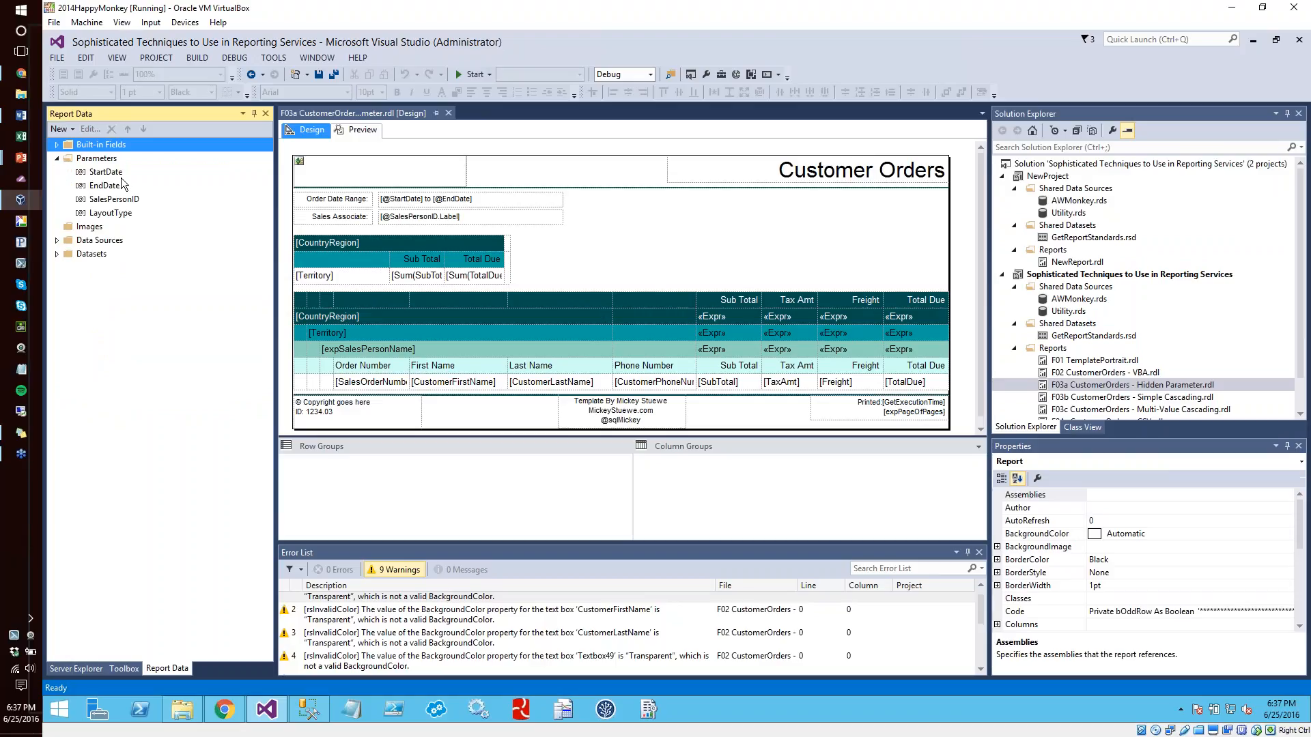
{"action": "left_click", "coordinate": [57, 254]}
{"action": "scroll", "coordinate": [72, 260], "scroll_direction": "up", "scroll_amount": 1}
{"action": "left_click", "coordinate": [71, 285]}
{"action": "left_click", "coordinate": [71, 297]}
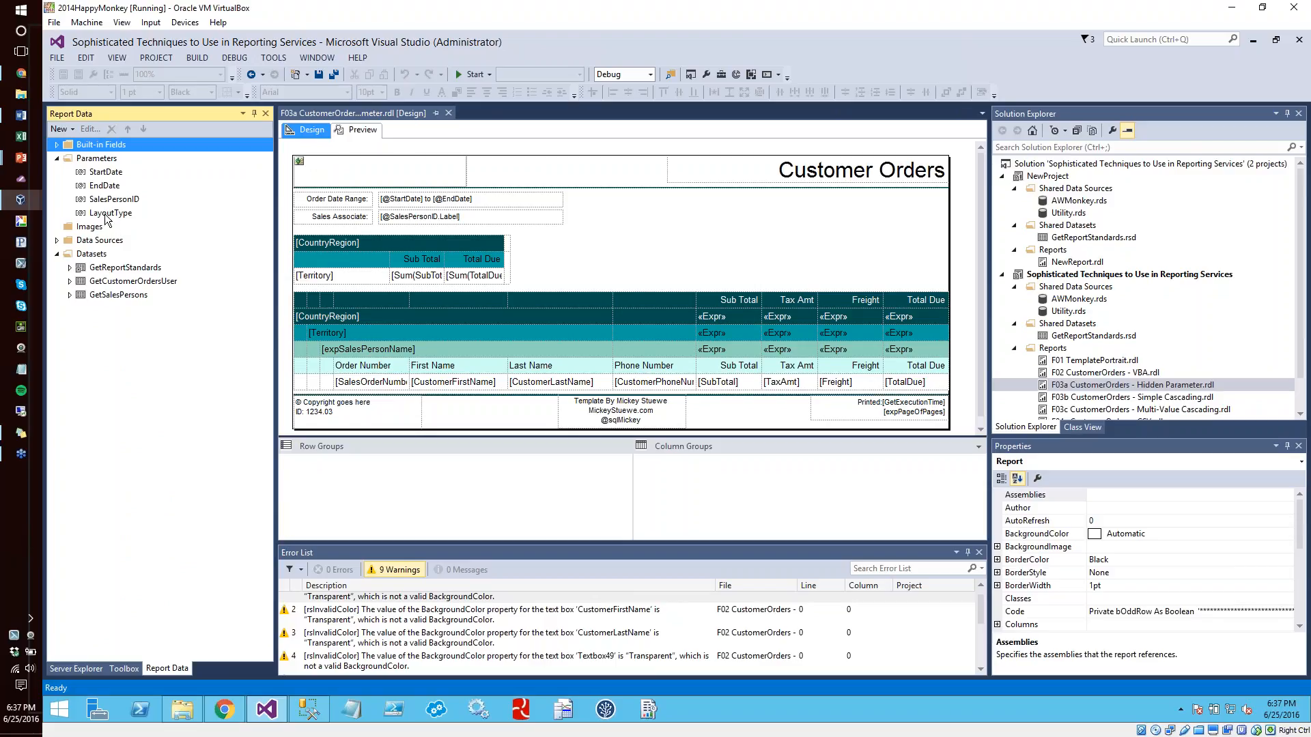
{"action": "double_click", "coordinate": [106, 214]}
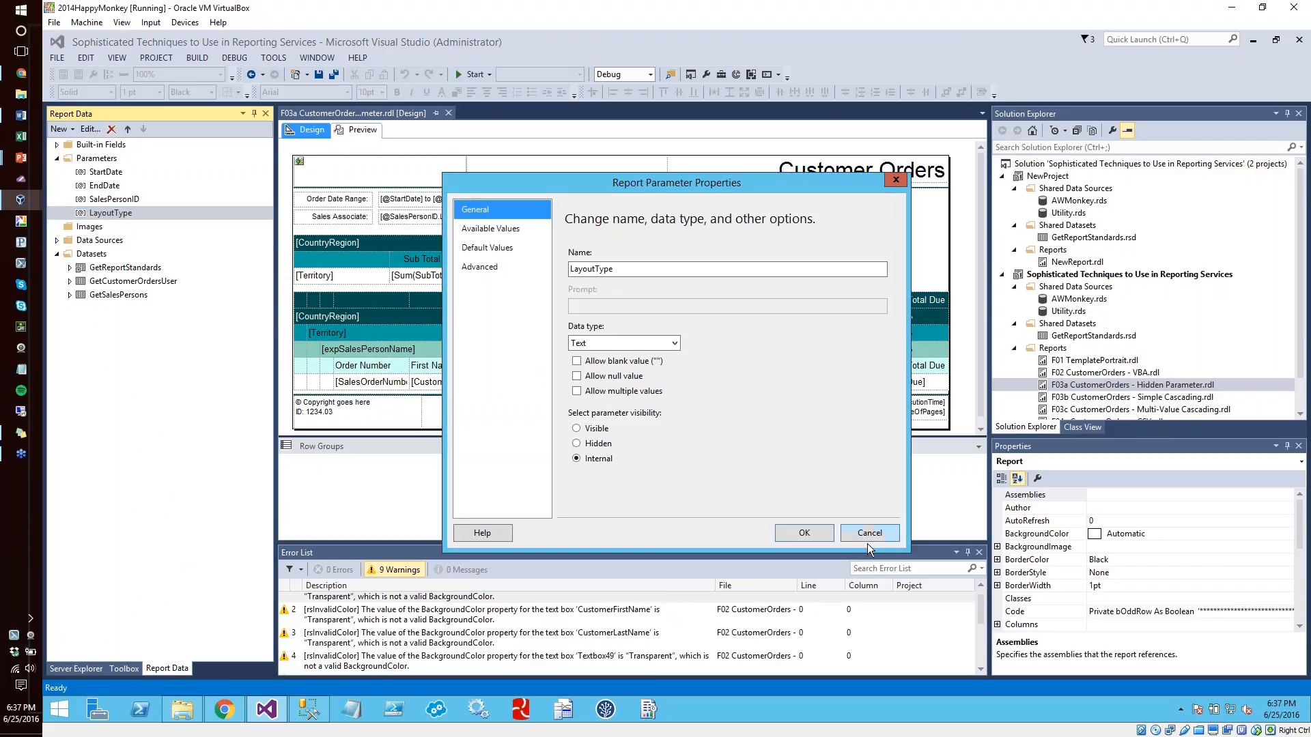
{"action": "left_click", "coordinate": [868, 539]}
Add a report parameter, entering Custom Parameter as both its name and its prompt
{"action": "left_click", "coordinate": [91, 164]}
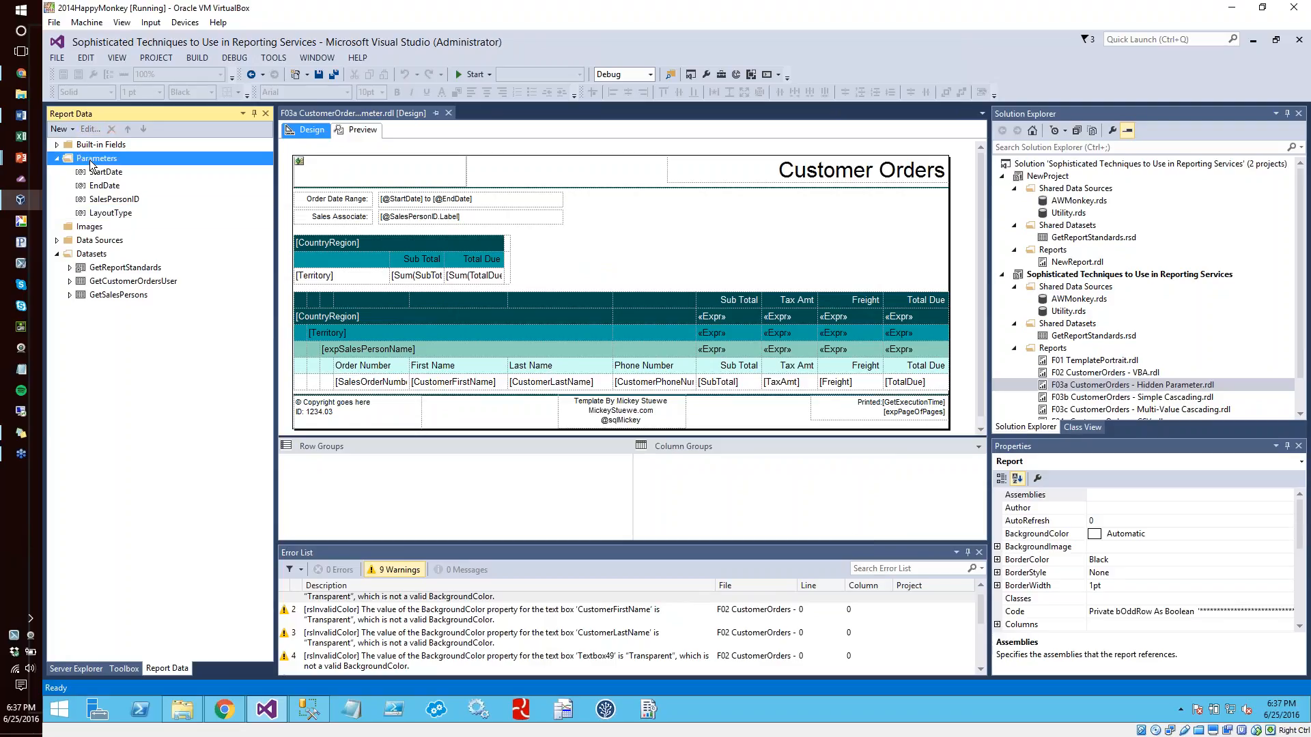
{"action": "right_click", "coordinate": [91, 163]}
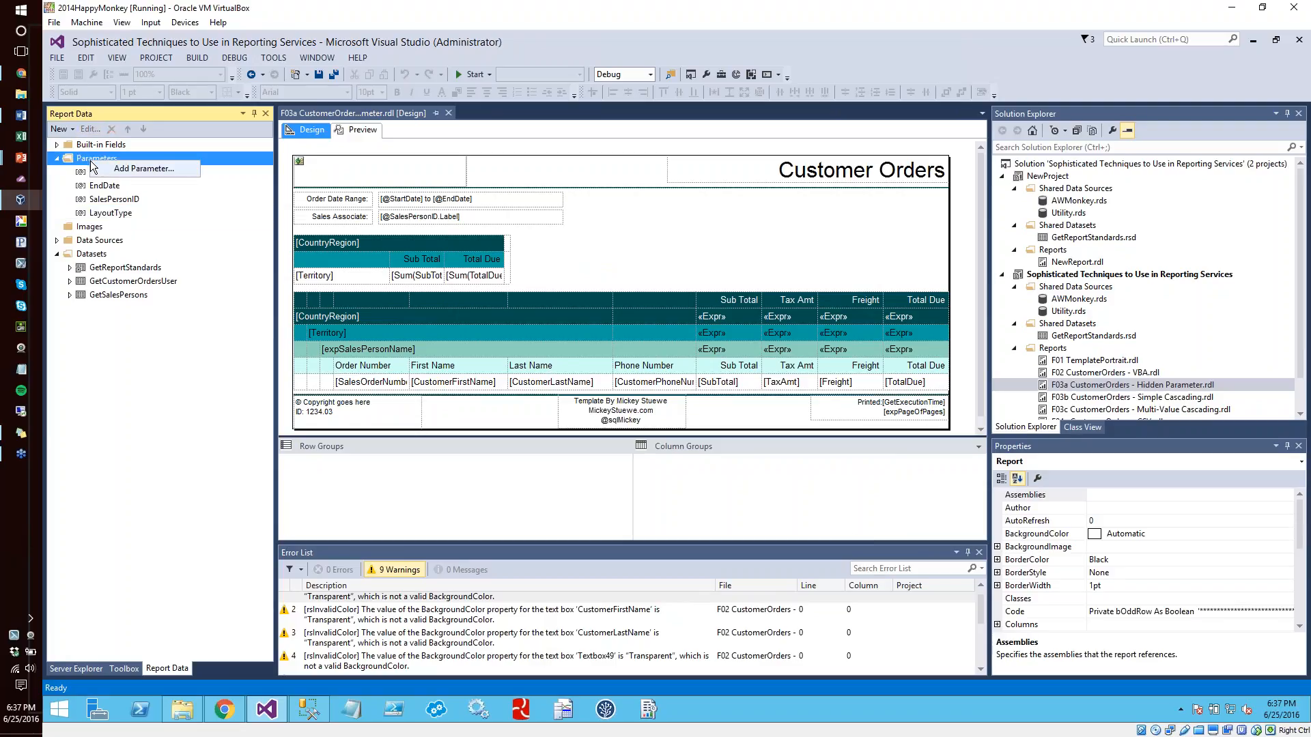
{"action": "left_click", "coordinate": [123, 177]}
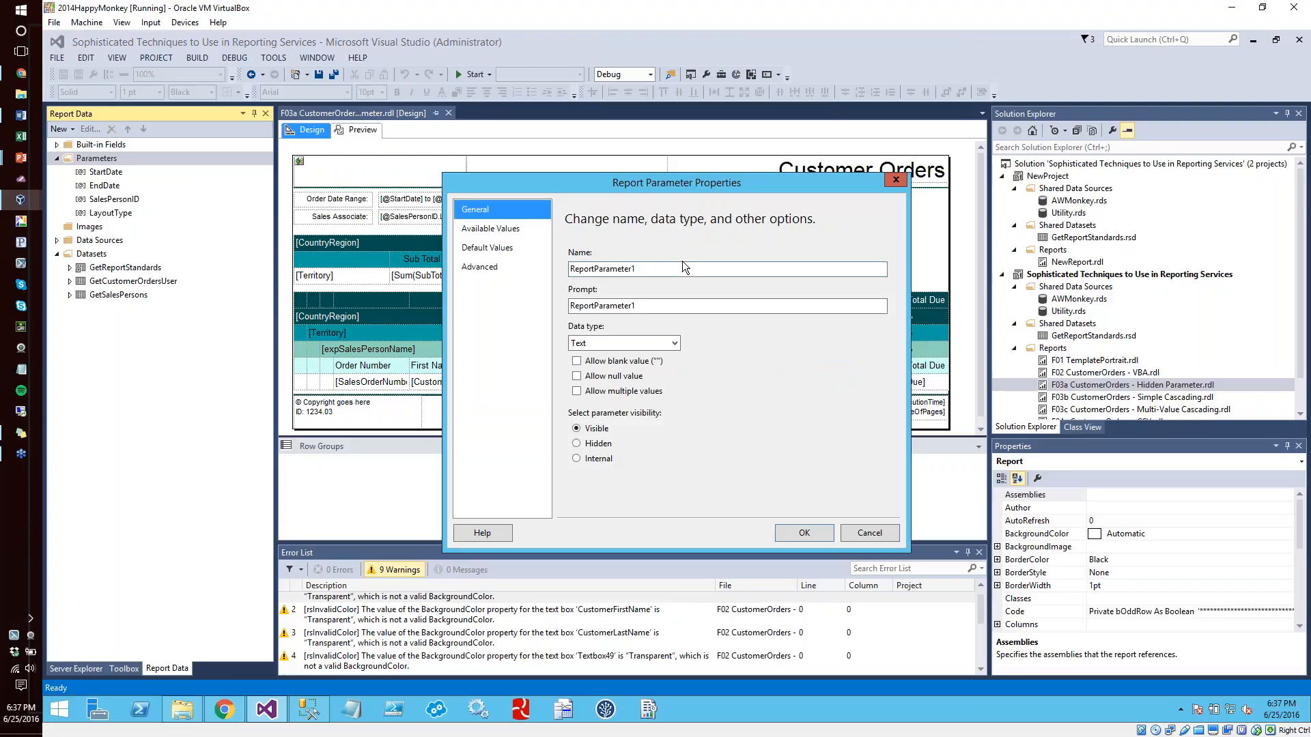
{"action": "type", "text": "Custom Parameter"}
{"action": "left_click_drag", "start_coordinate": [650, 305], "coordinate": [570, 305]}
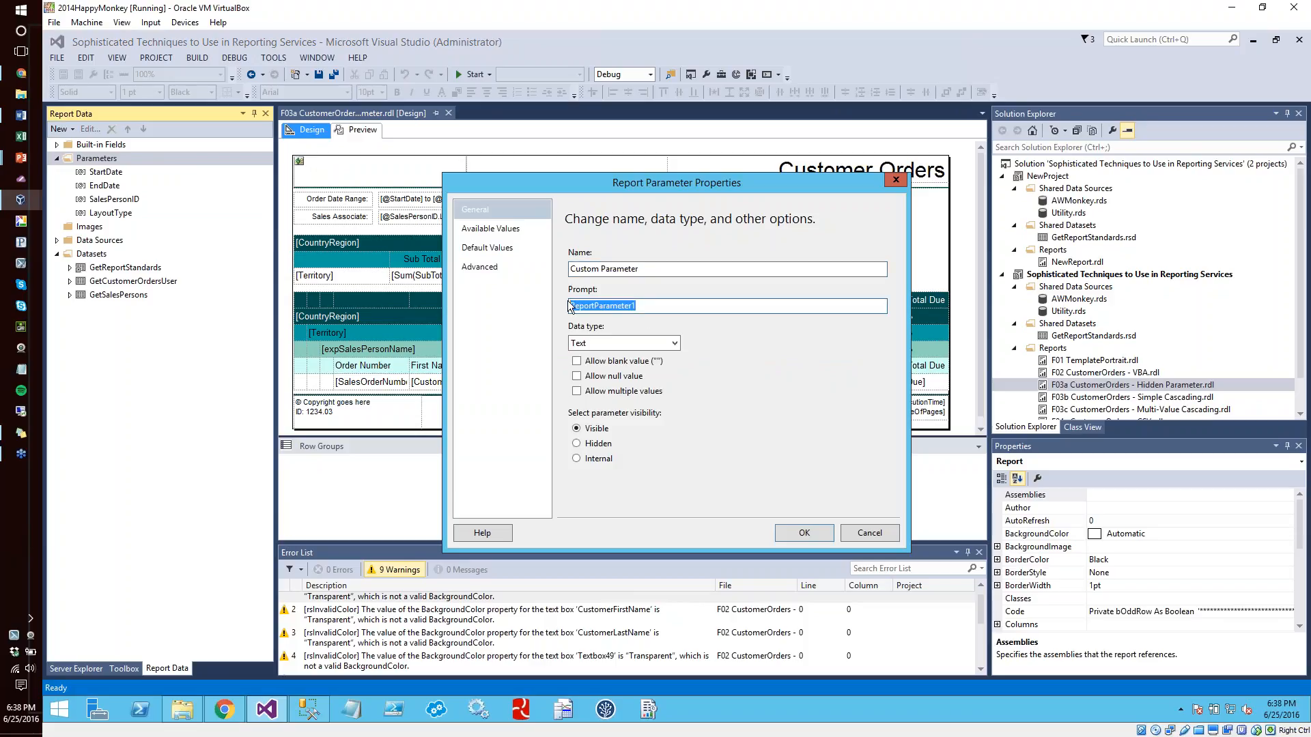
{"action": "type", "text": "Custom Parameter"}
Specify two available values for the new parameter: label Param1 with value 1 and label Param2 with value 2
{"action": "left_click", "coordinate": [496, 232]}
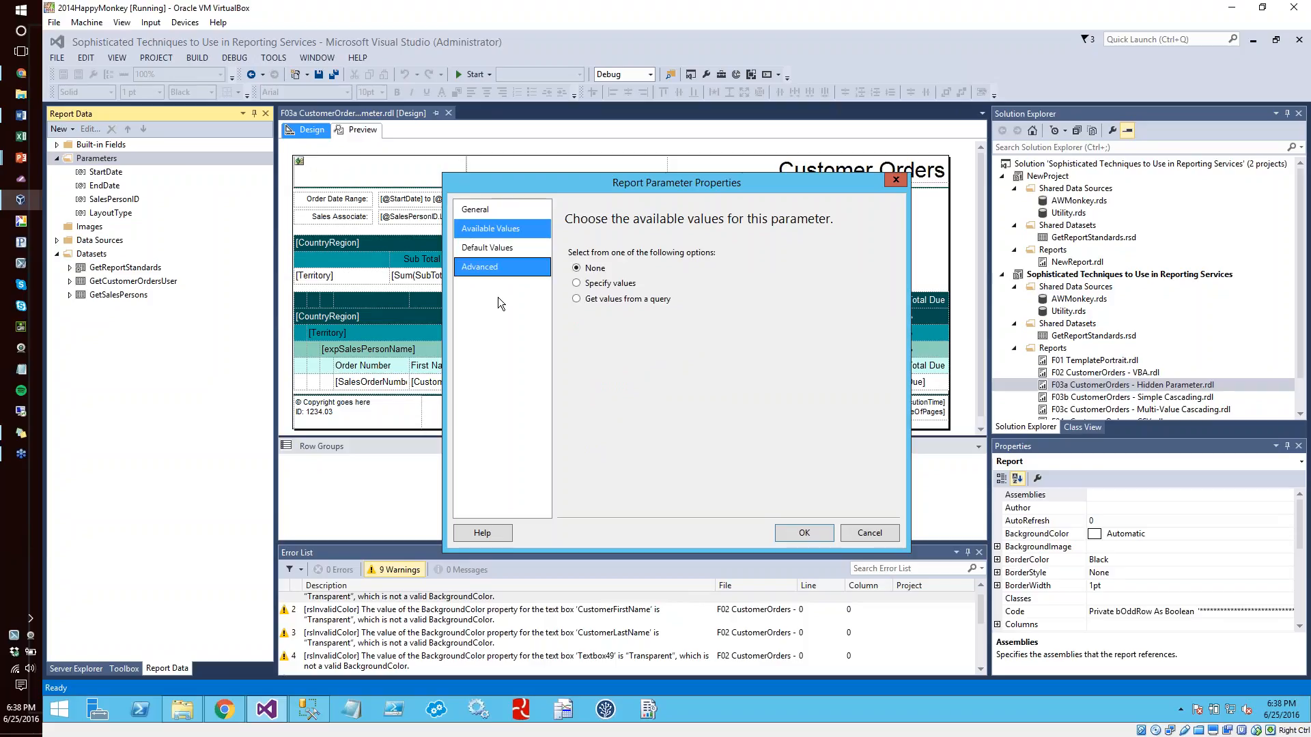
{"action": "left_click", "coordinate": [576, 282]}
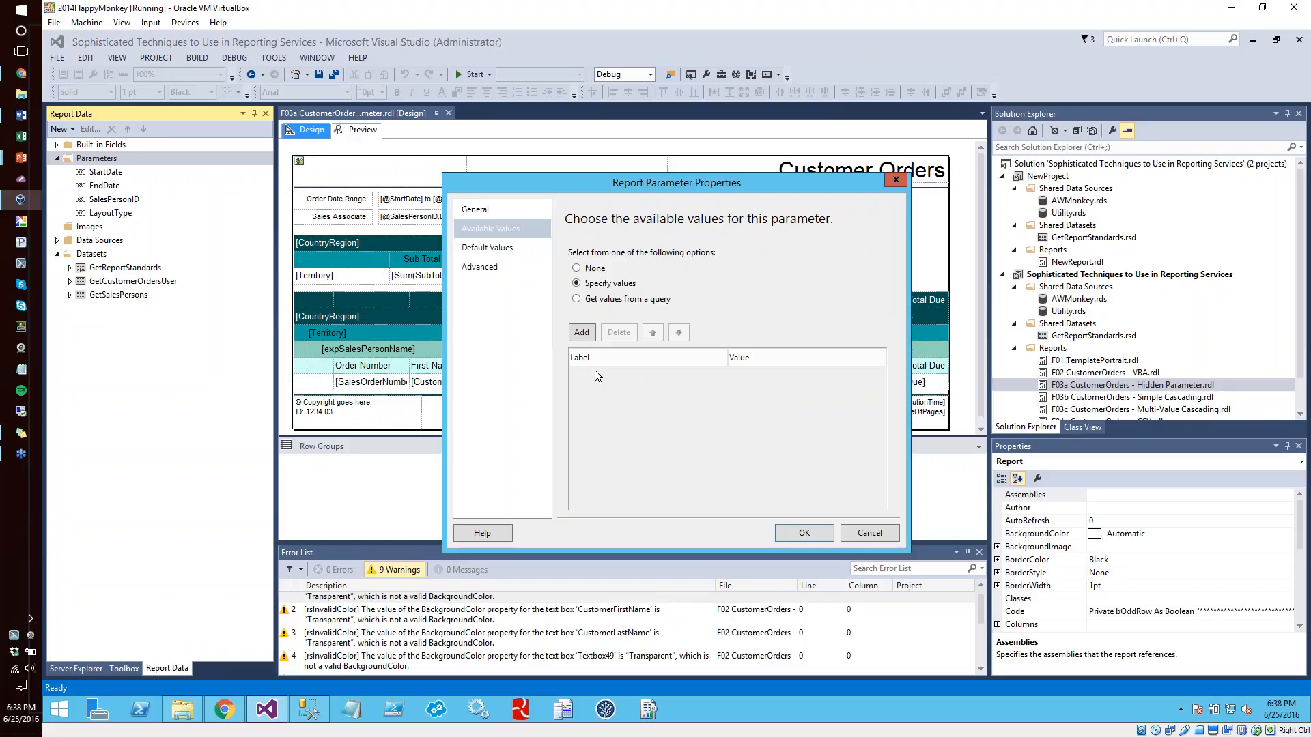
{"action": "left_click", "coordinate": [579, 334]}
{"action": "type", "text": "Param1"}
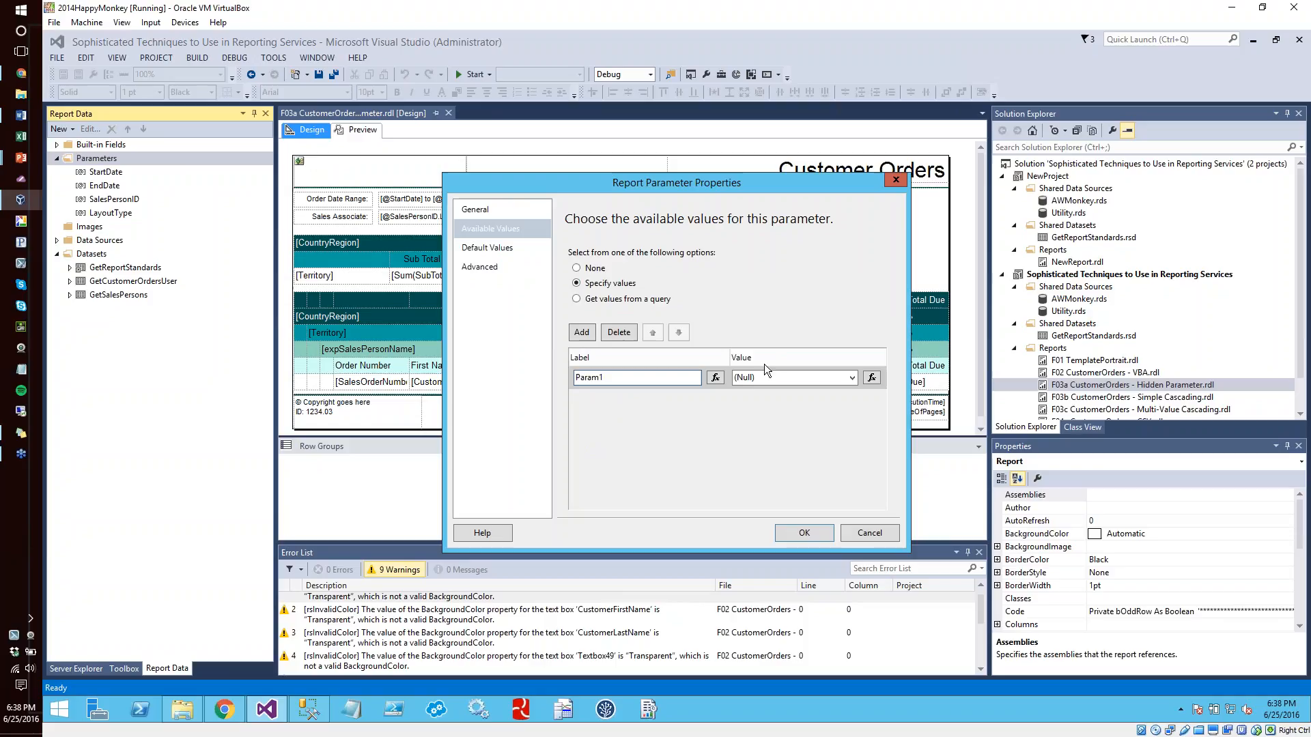
{"action": "key", "text": "Tab"}
{"action": "type", "text": "1"}
{"action": "left_click", "coordinate": [582, 333]}
{"action": "type", "text": "Param2"}
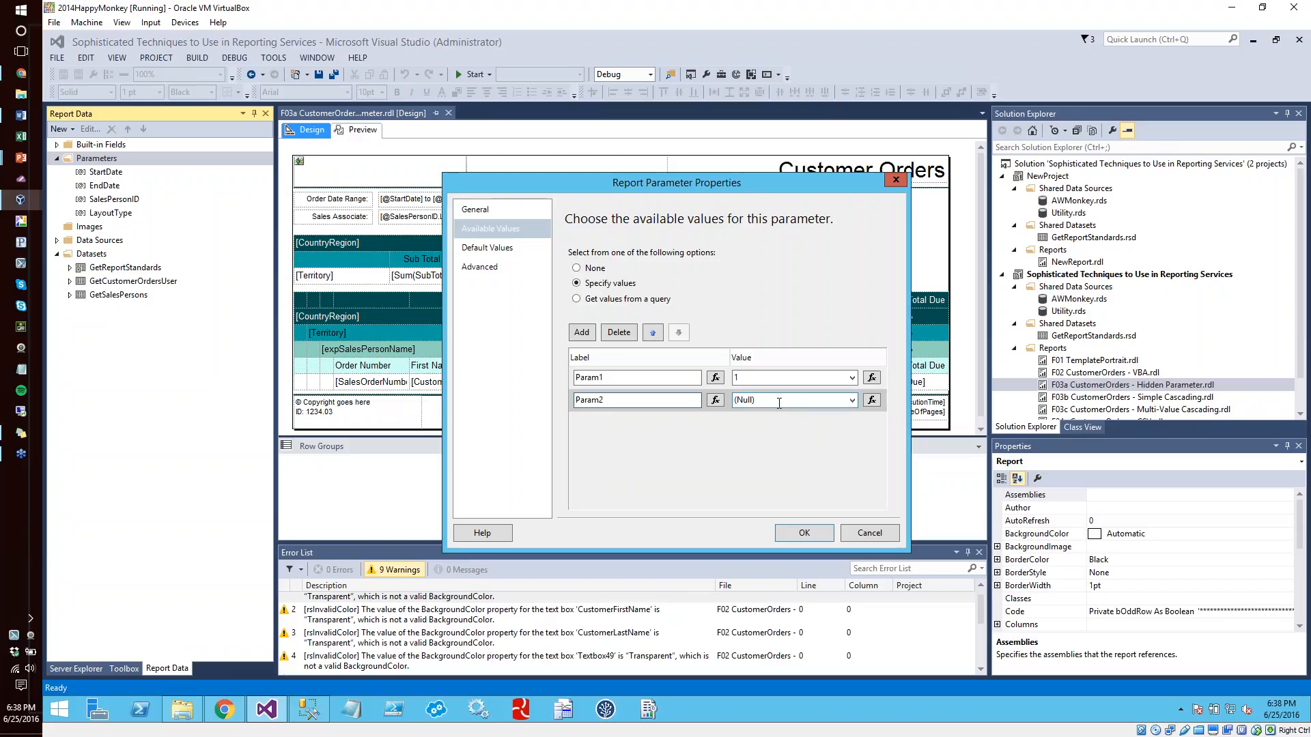
{"action": "key", "text": "Tab"}
{"action": "type", "text": "2"}
Specify 1 as the new parameter's default value
{"action": "left_click", "coordinate": [504, 250]}
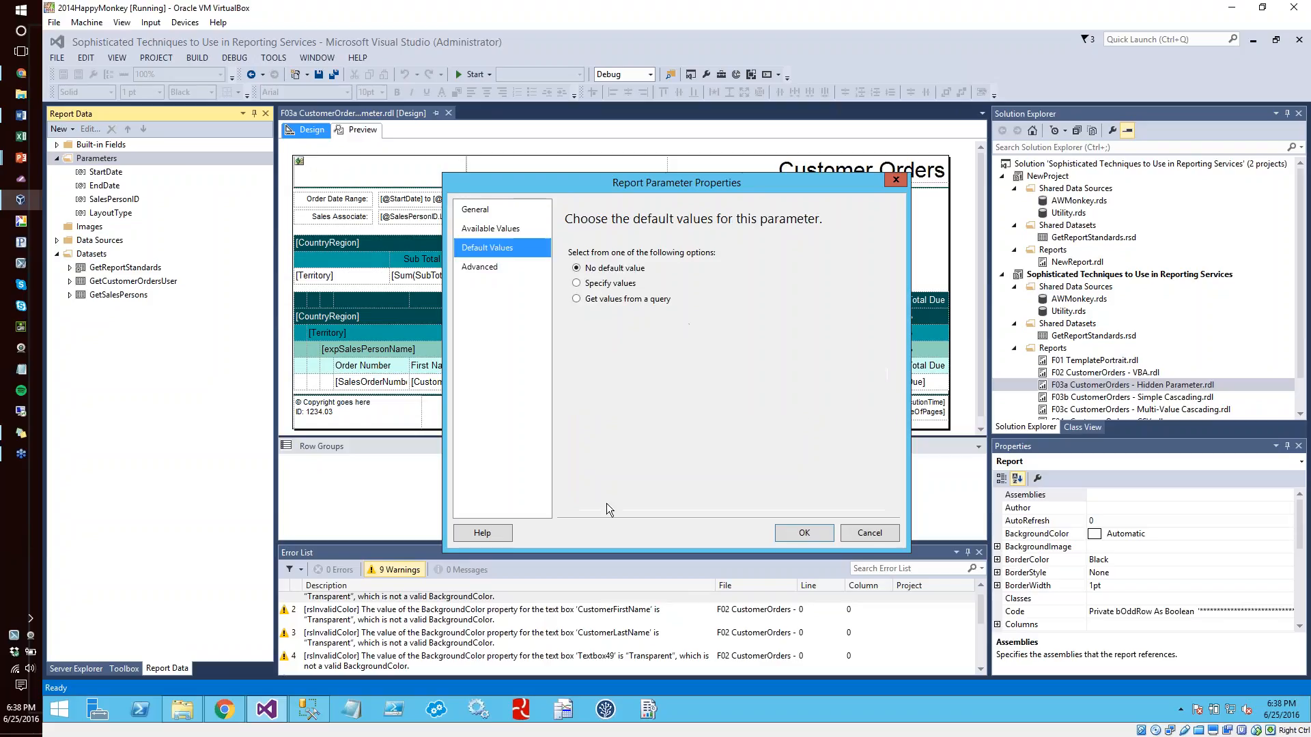
{"action": "left_click", "coordinate": [604, 283]}
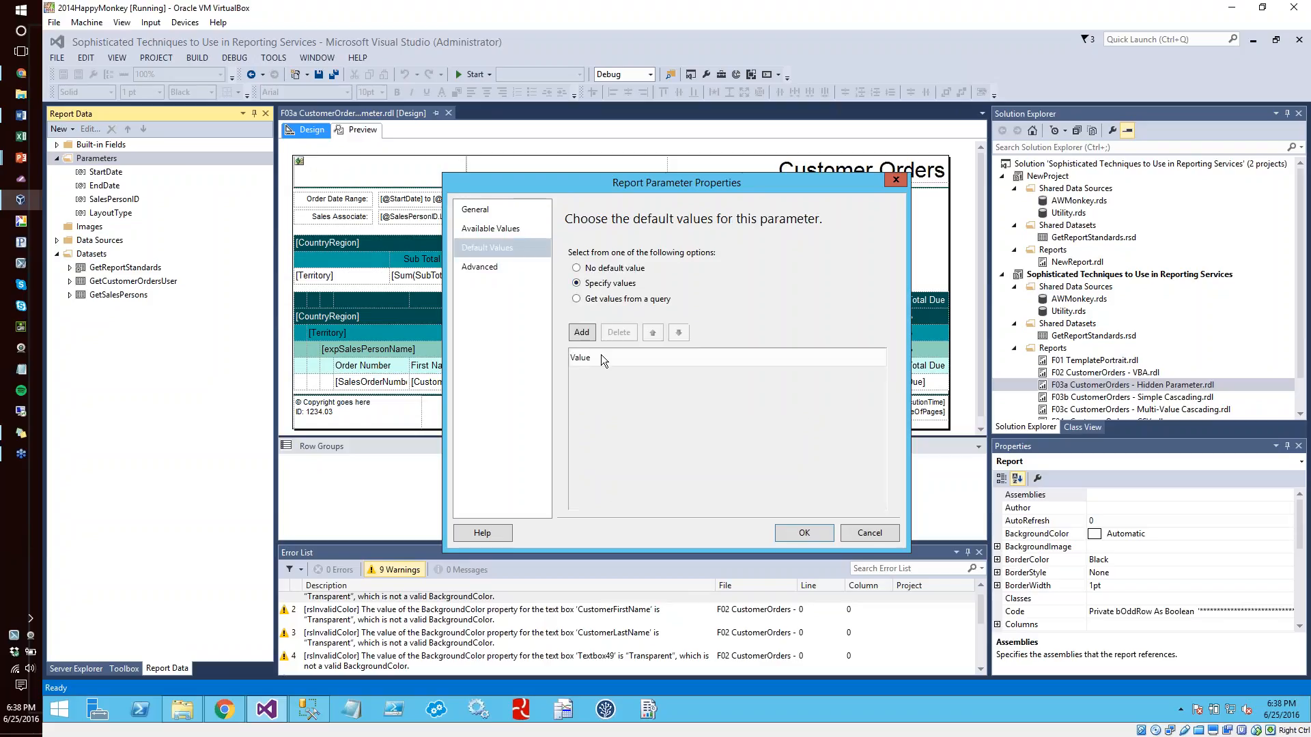
{"action": "left_click", "coordinate": [582, 333]}
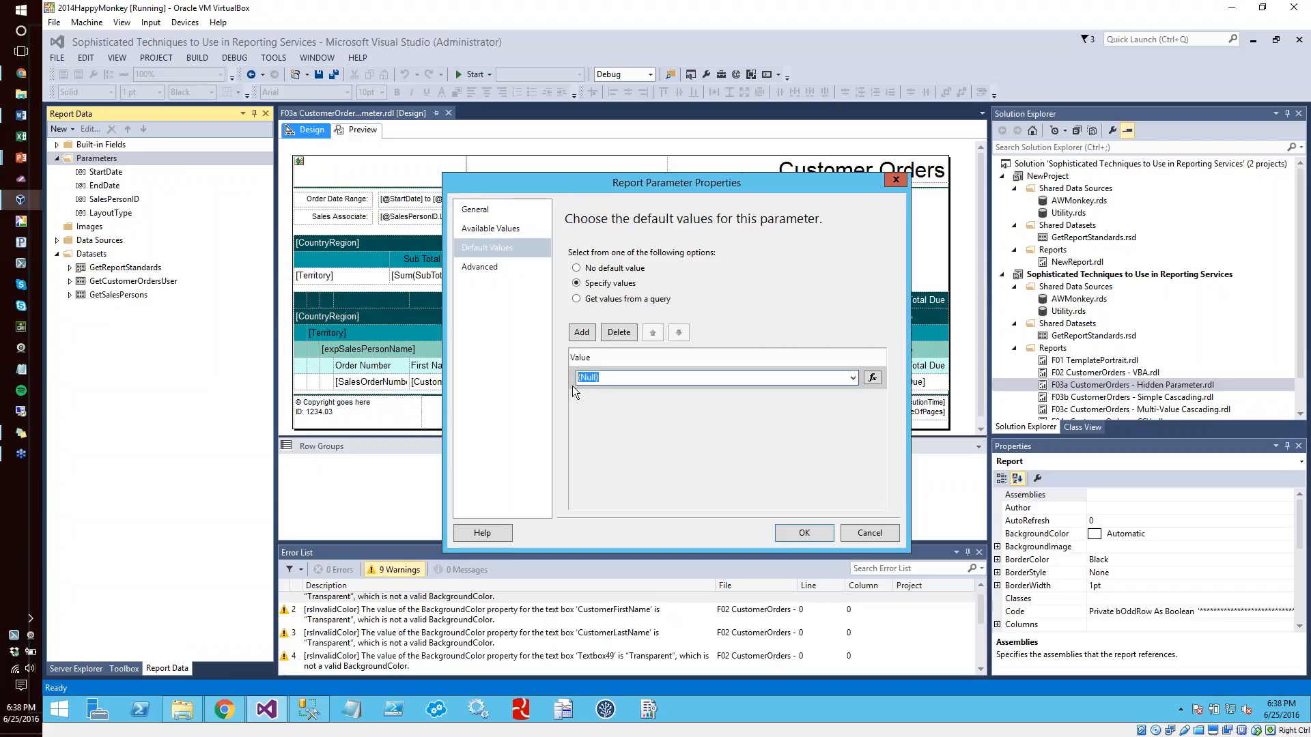
{"action": "type", "text": "1"}
{"action": "left_click", "coordinate": [813, 527]}
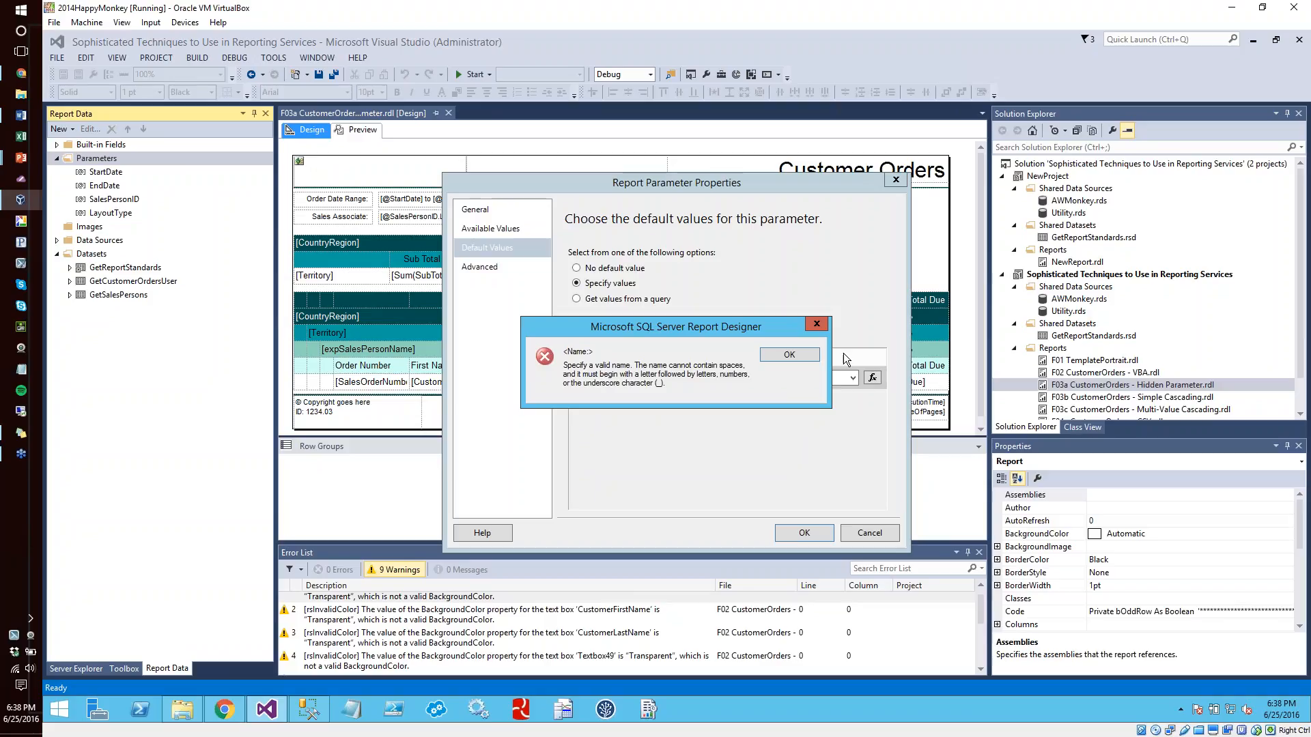
Correct the new parameter's name to CustomParameter without a space and save the parameter
{"action": "left_click", "coordinate": [799, 355]}
{"action": "left_click", "coordinate": [599, 268]}
{"action": "key", "text": "BackSpace"}
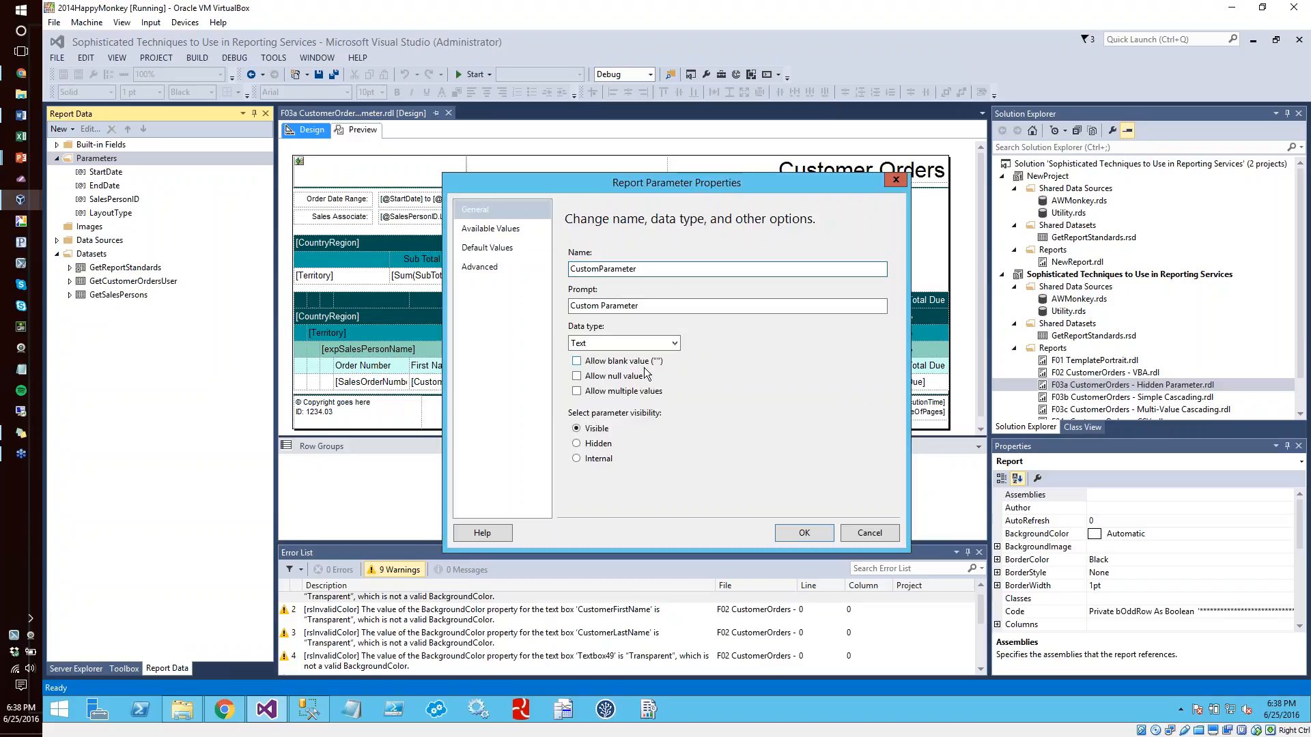
{"action": "left_click", "coordinate": [804, 533]}
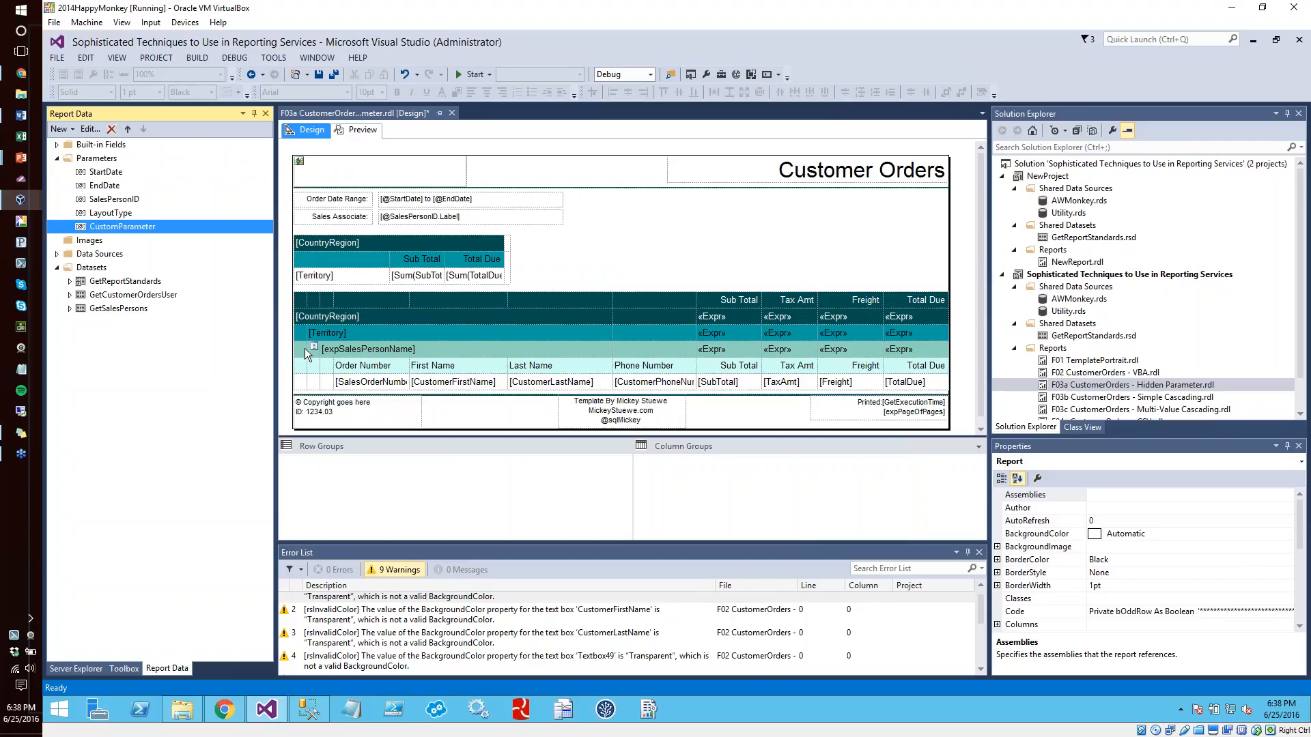
Change the LayoutType parameter's visibility to Visible
{"action": "double_click", "coordinate": [97, 215]}
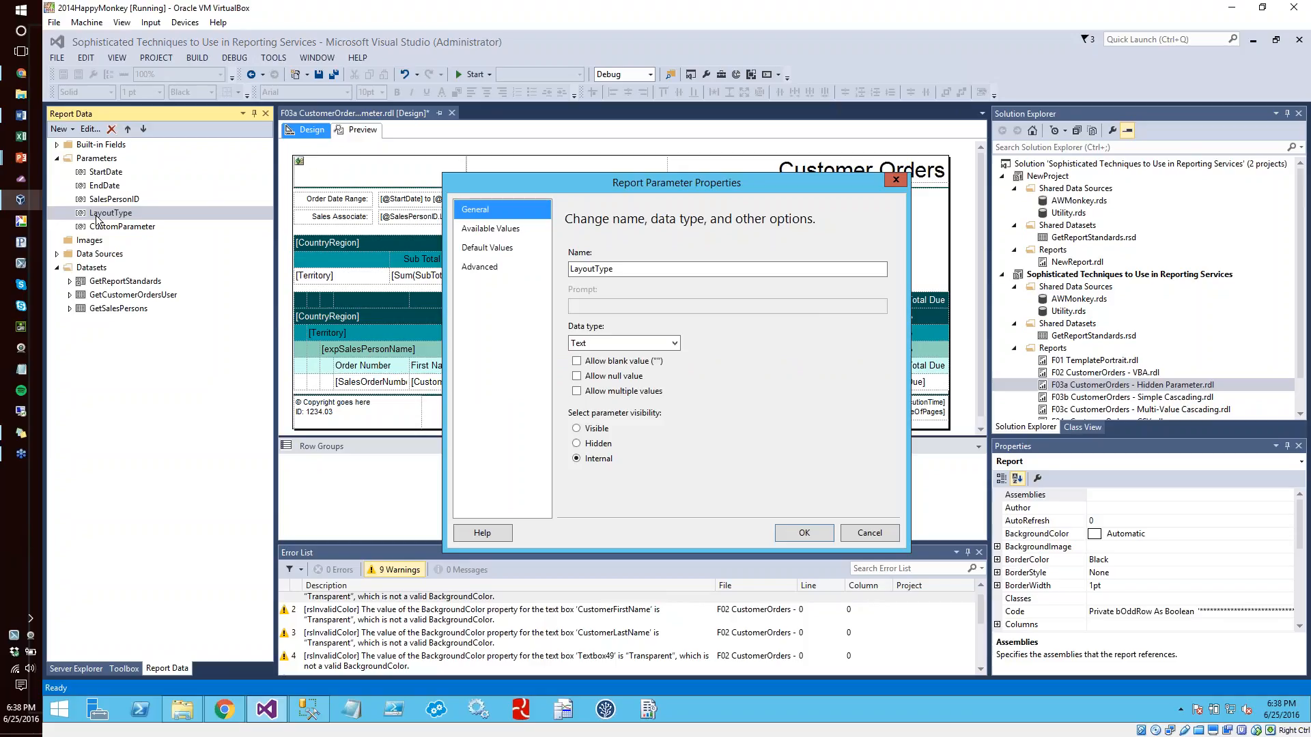
{"action": "left_click", "coordinate": [590, 444]}
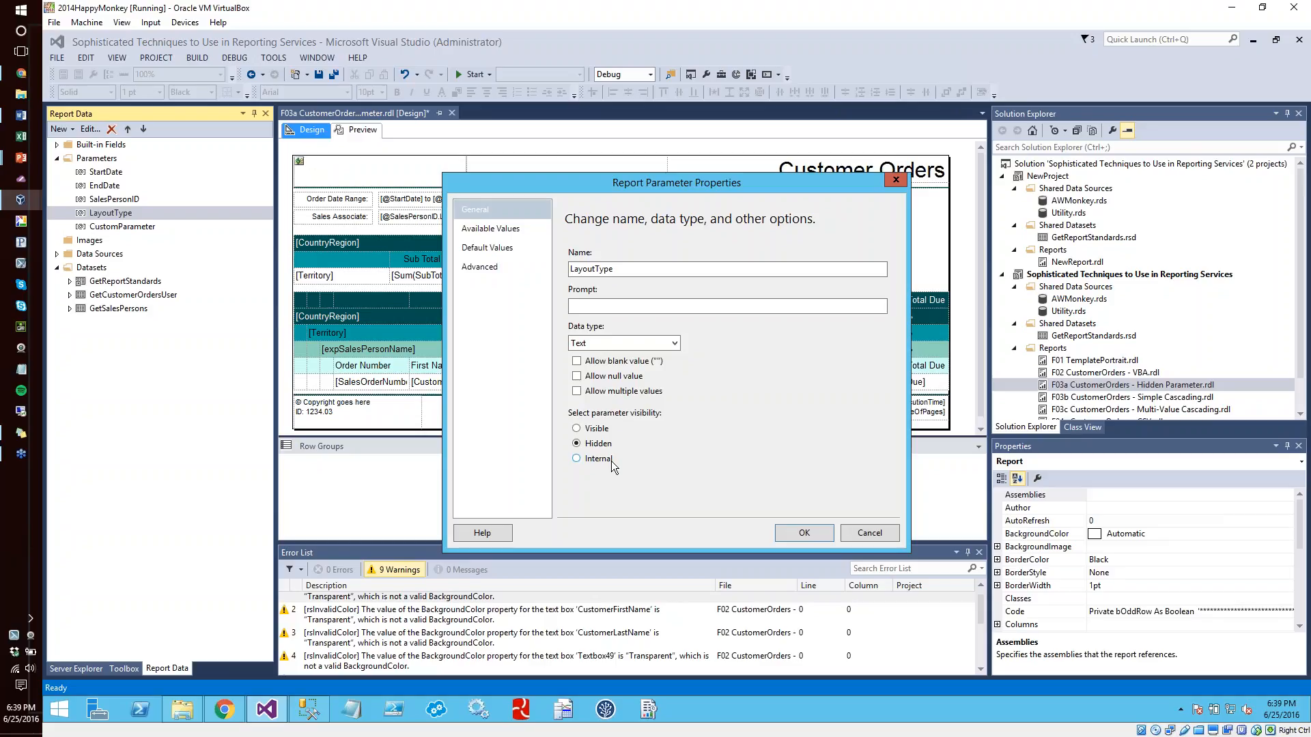
{"action": "left_click", "coordinate": [594, 430]}
{"action": "left_click", "coordinate": [802, 533]}
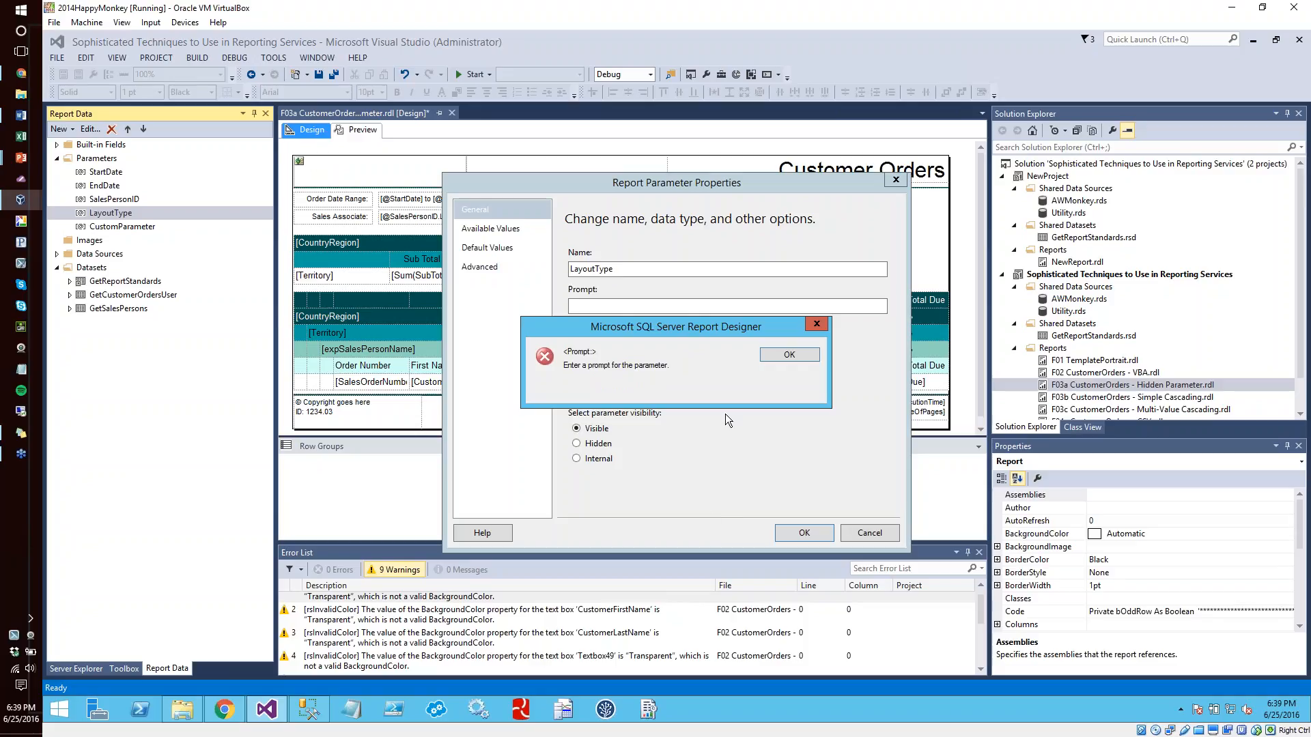
{"action": "left_click", "coordinate": [789, 355]}
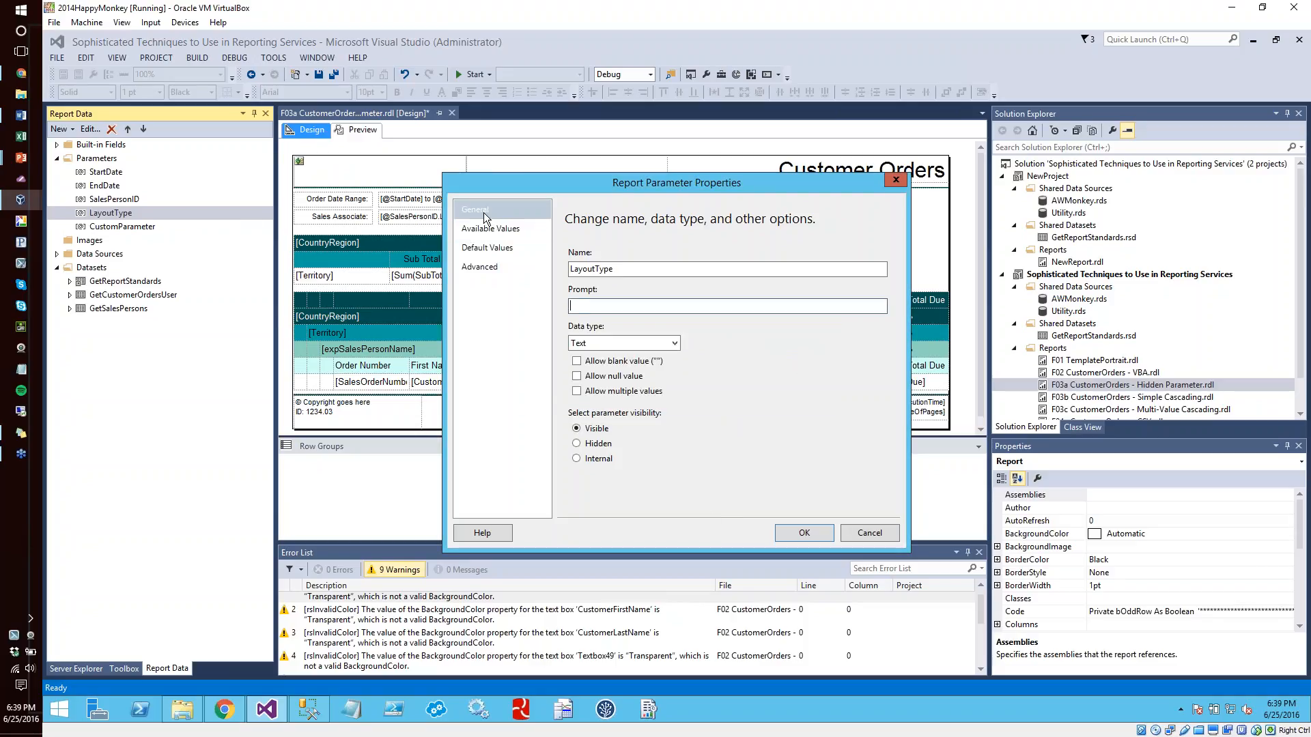
Enter Layout Type as the LayoutType parameter's prompt and save the parameter
{"action": "left_click", "coordinate": [599, 306]}
{"action": "type", "text": "Layout Type"}
{"action": "left_click_drag", "start_coordinate": [601, 306], "coordinate": [607, 306]}
{"action": "type", "text": "y"}
{"action": "left_click", "coordinate": [804, 533]}
Preview the report and look at the choices offered by the Layout Type and Custom Parameter prompts
{"action": "left_click", "coordinate": [358, 129]}
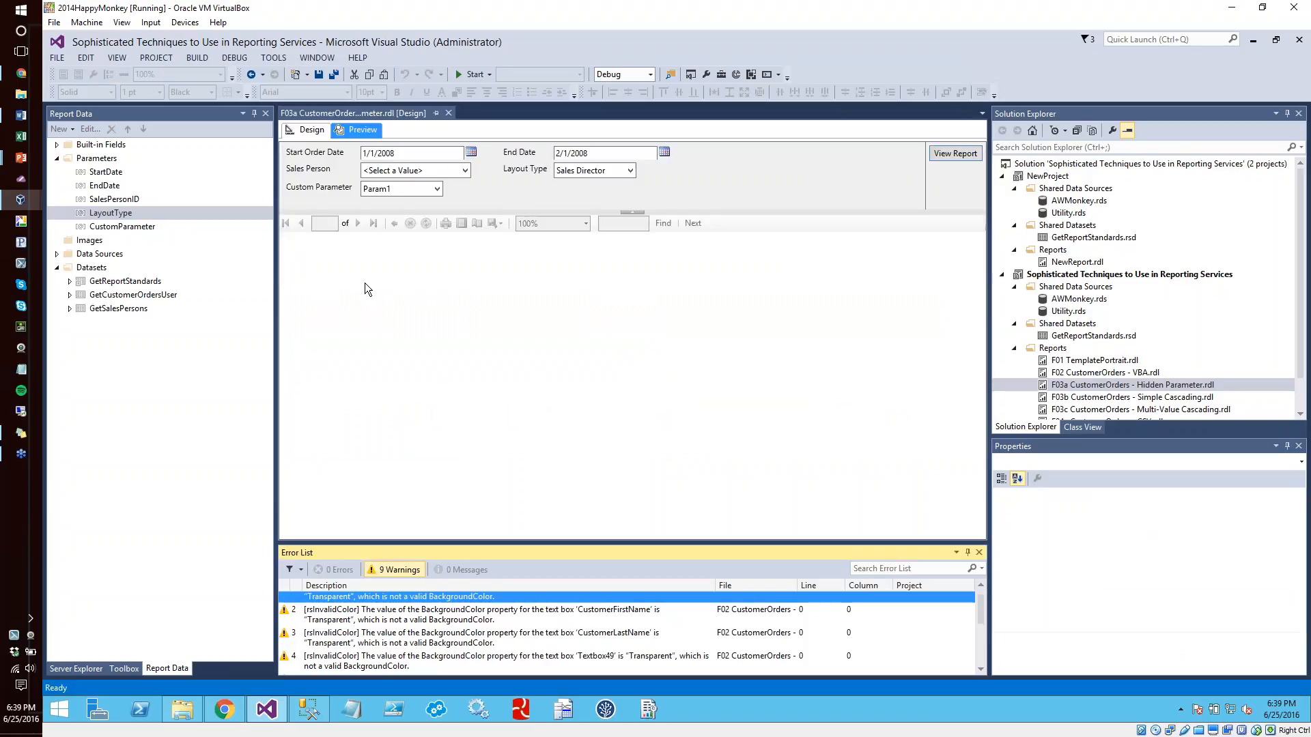
{"action": "left_click", "coordinate": [566, 173]}
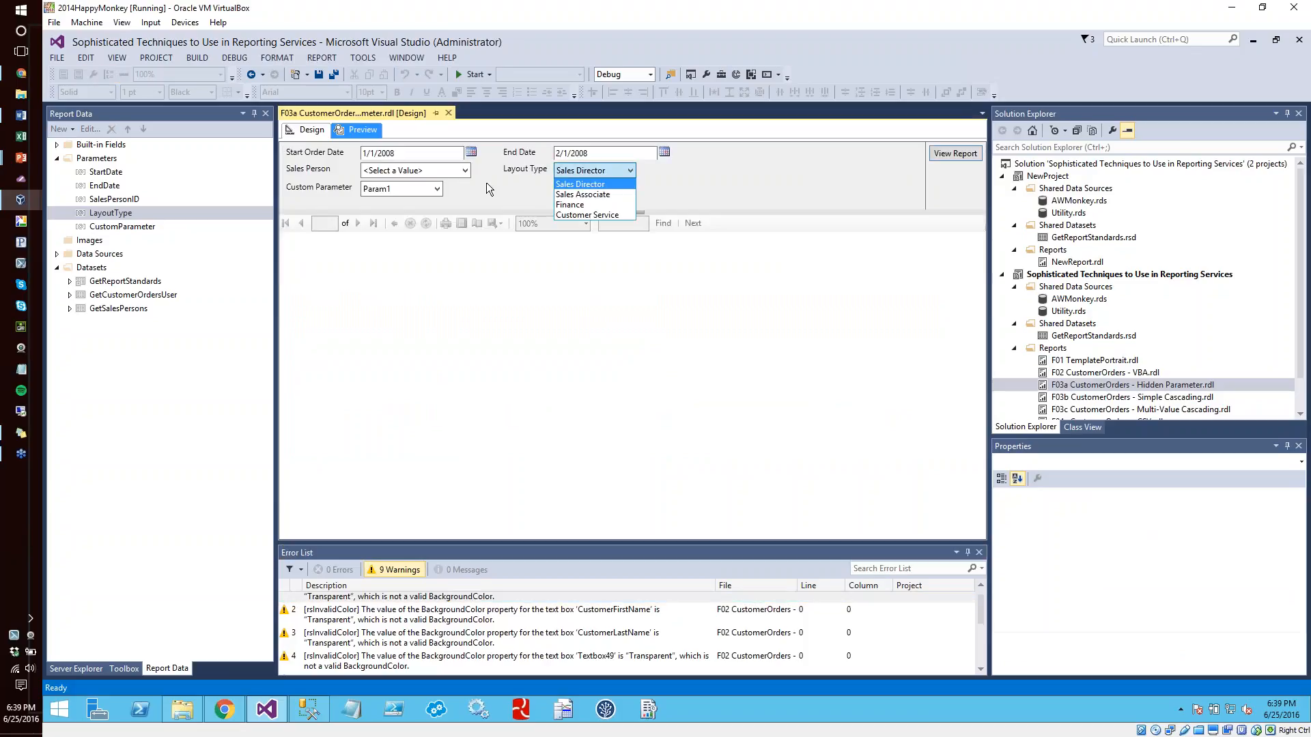
{"action": "left_click", "coordinate": [424, 190]}
{"action": "left_click", "coordinate": [414, 191]}
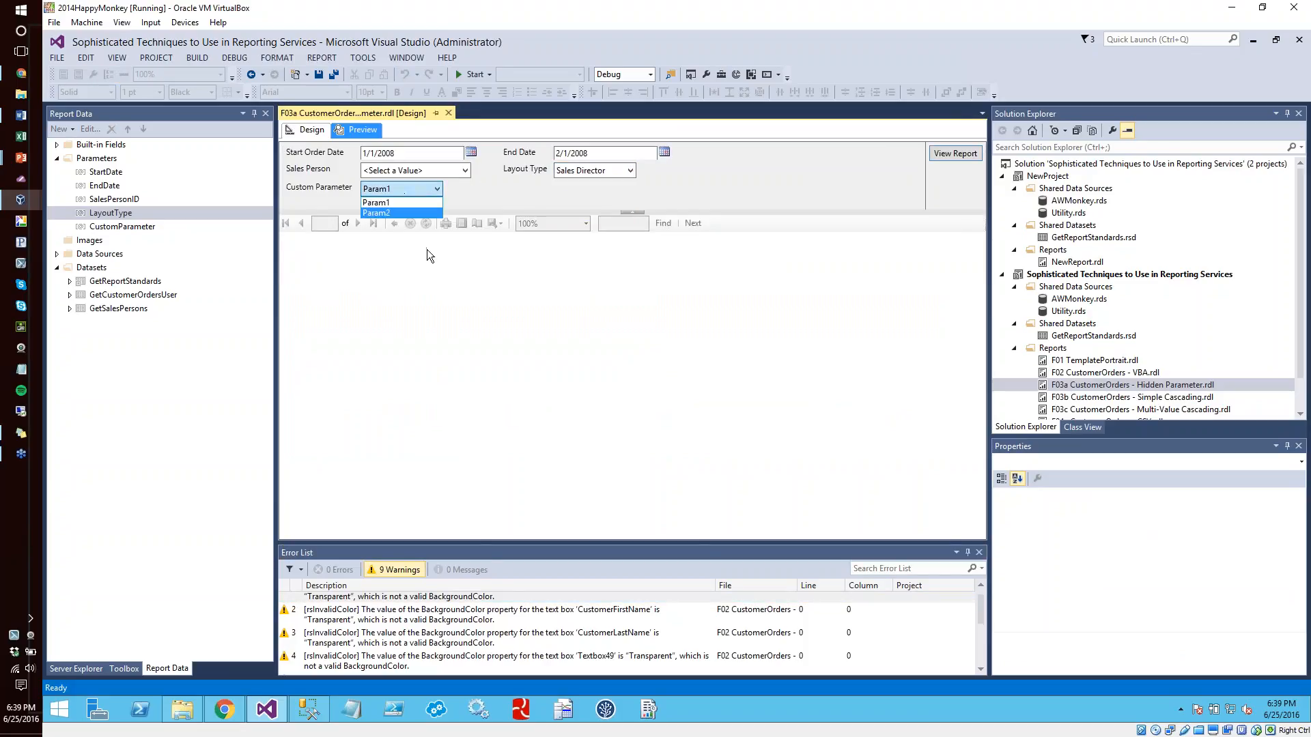
{"action": "left_click", "coordinate": [492, 191]}
{"action": "left_click", "coordinate": [601, 171]}
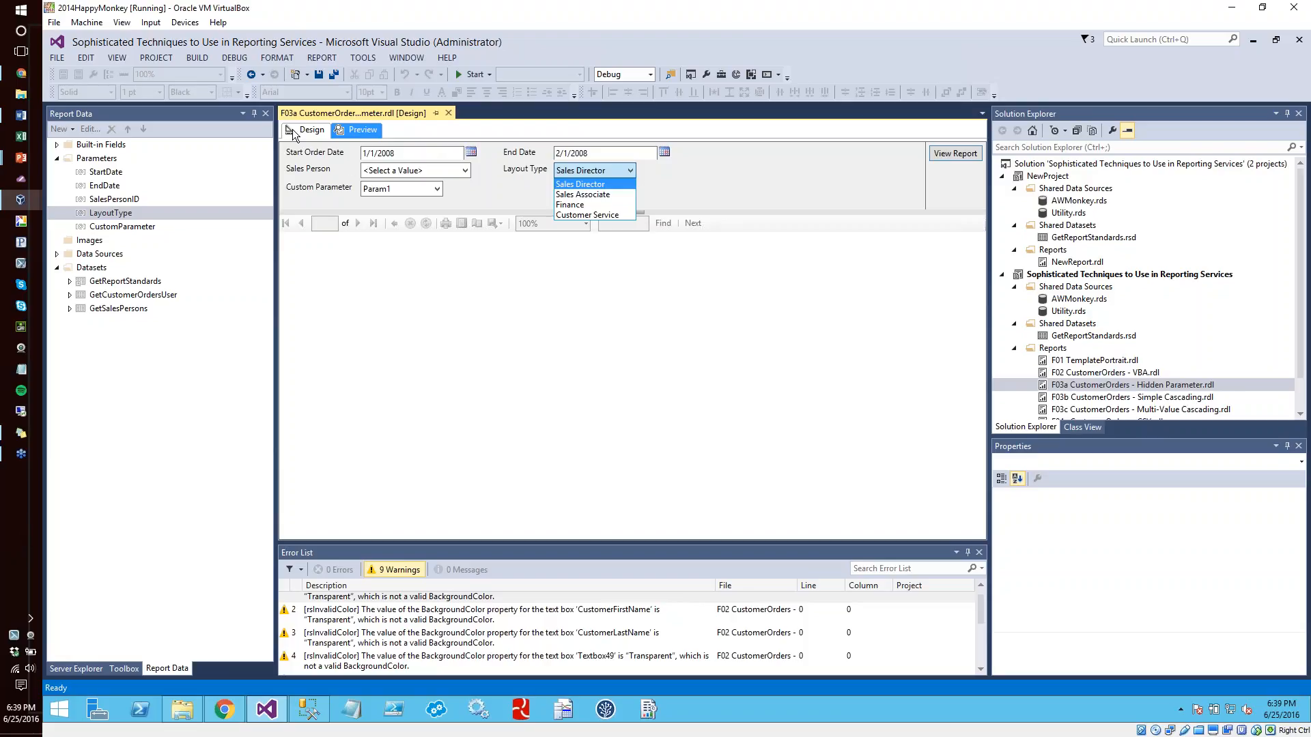
{"action": "left_click", "coordinate": [353, 129]}
Return to the report design and open the group properties of the Phone Number column's column group
{"action": "left_click", "coordinate": [309, 130]}
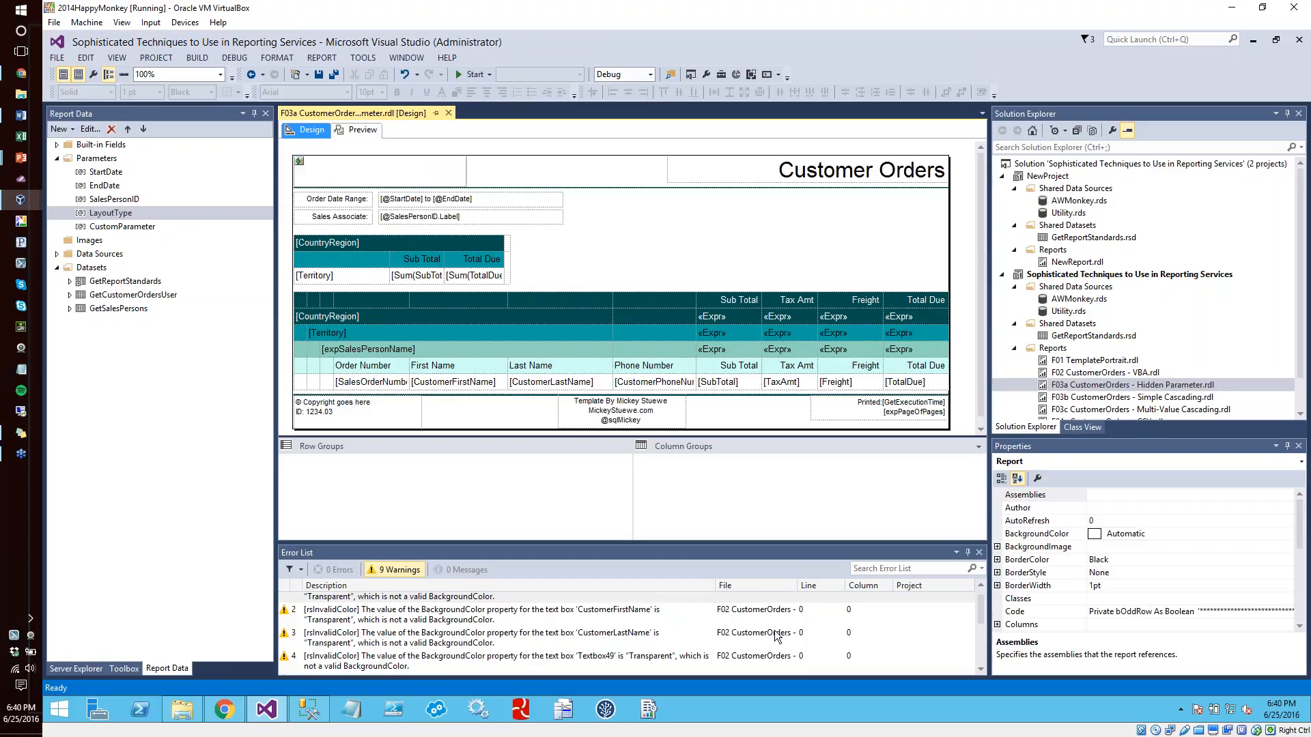
{"action": "left_click", "coordinate": [638, 302]}
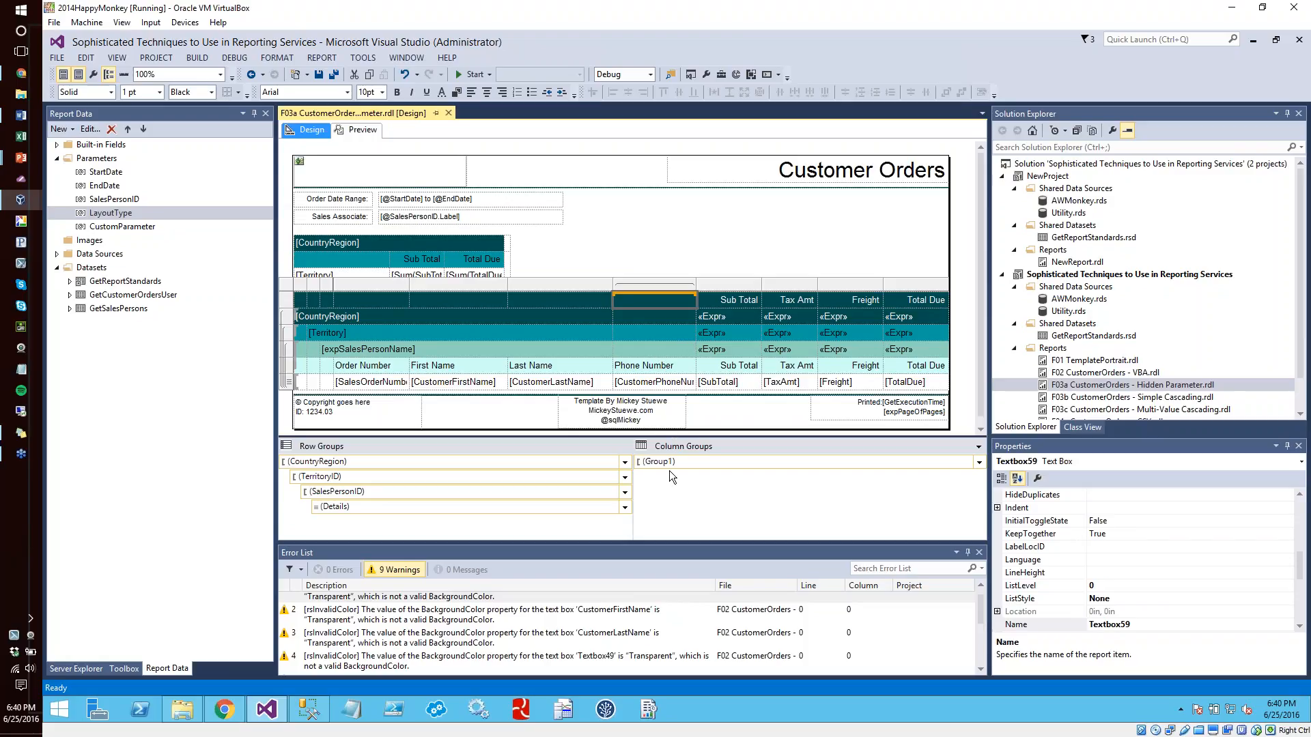
{"action": "left_click", "coordinate": [665, 264]}
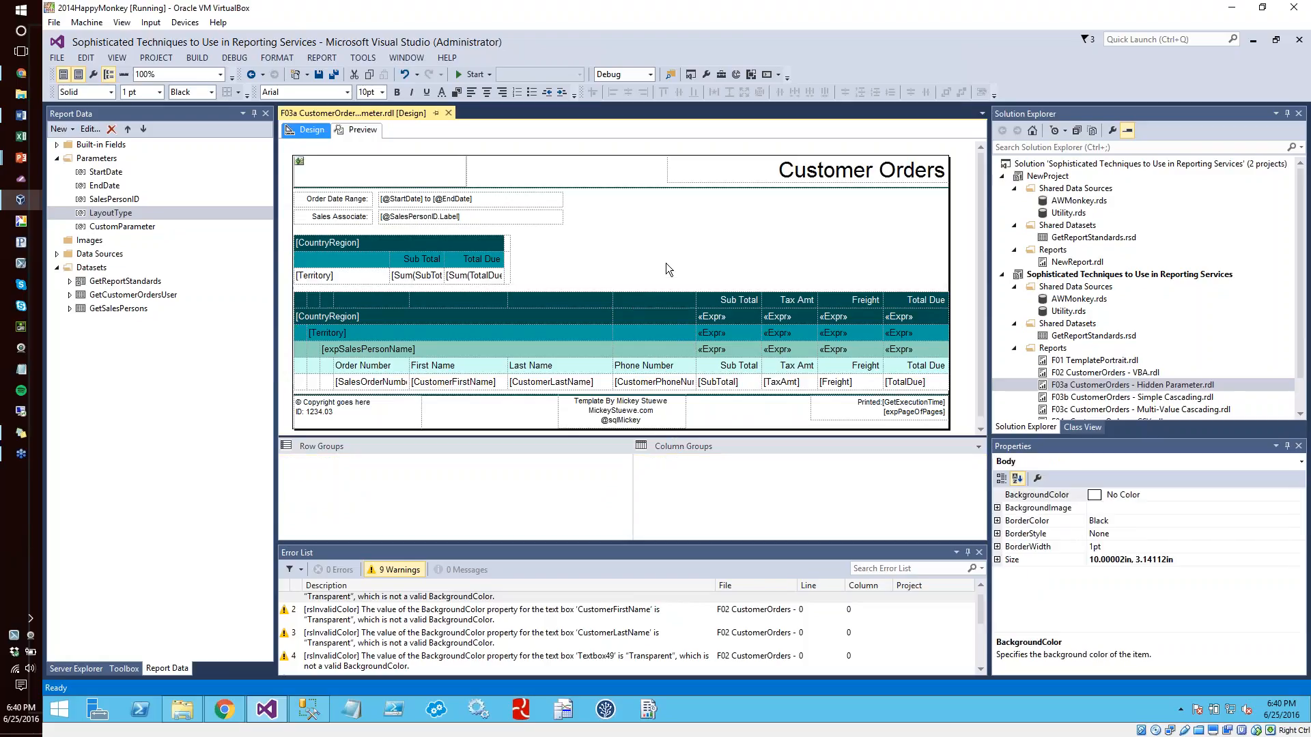
{"action": "left_click", "coordinate": [652, 299]}
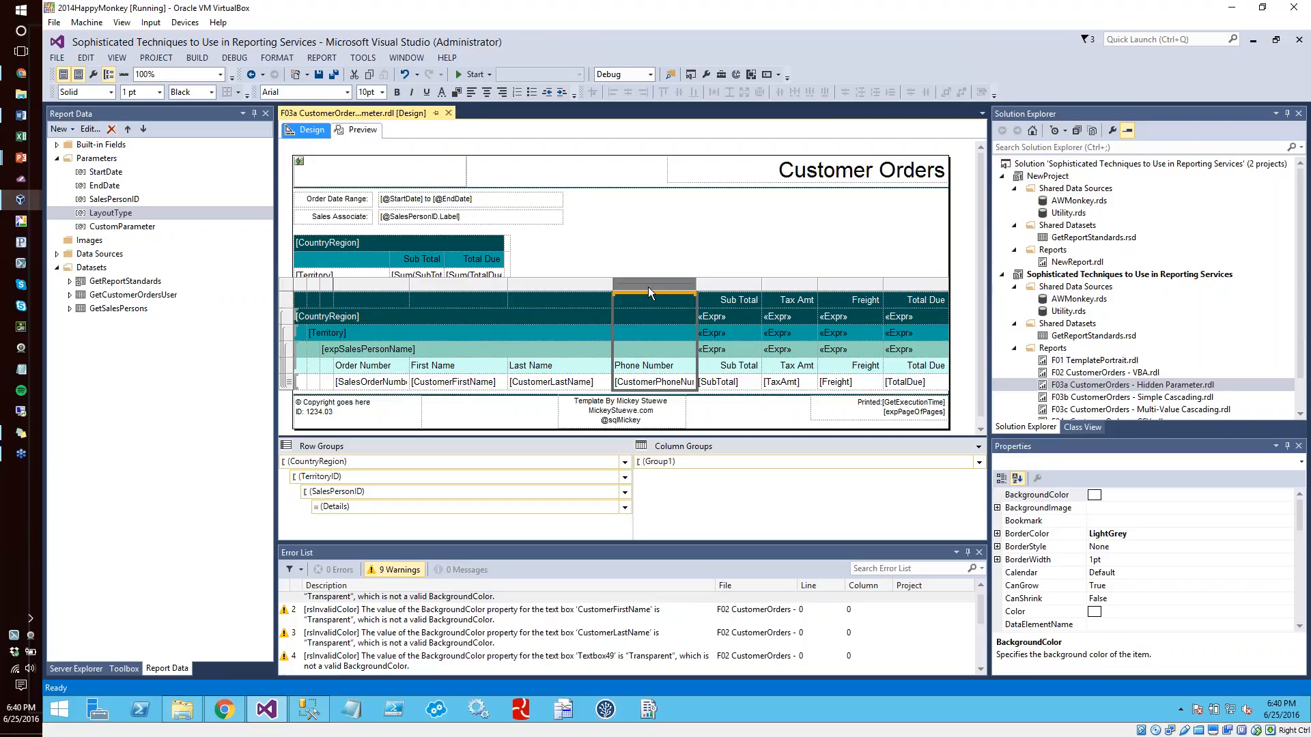
{"action": "right_click", "coordinate": [649, 292]}
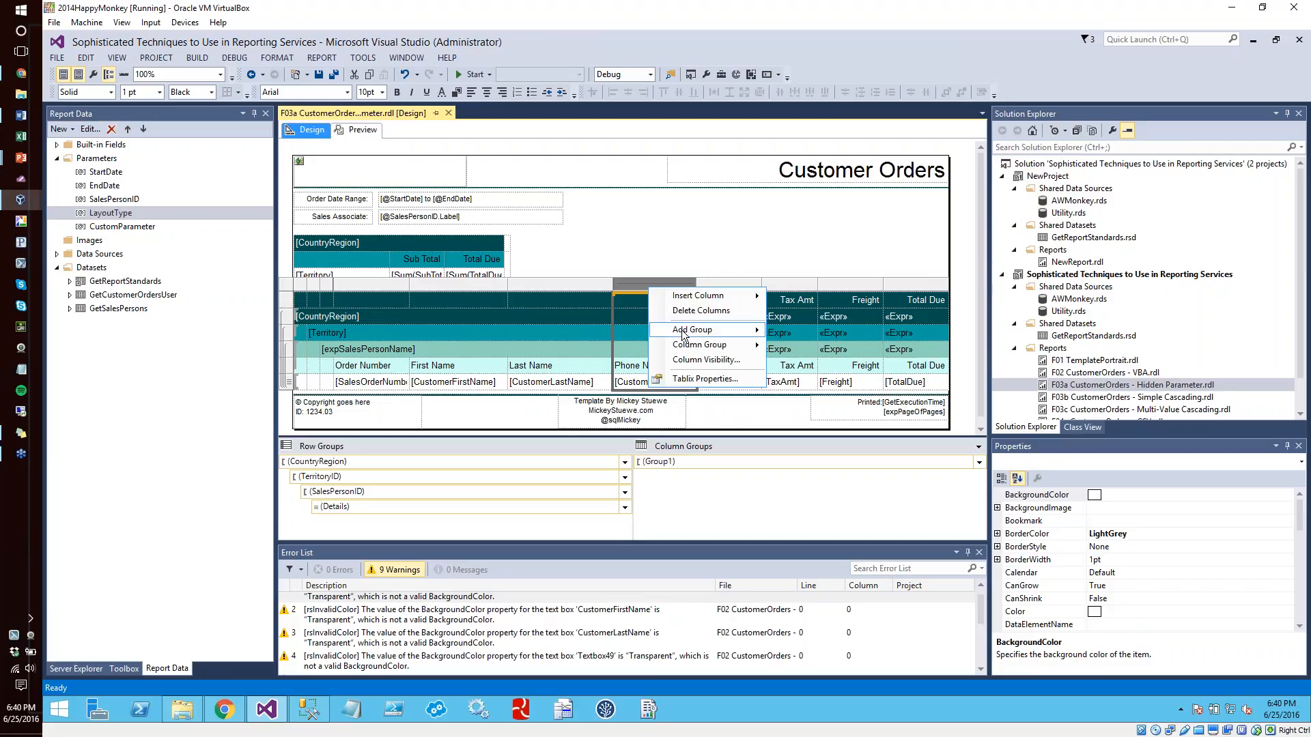
{"action": "mouse_move", "coordinate": [685, 349]}
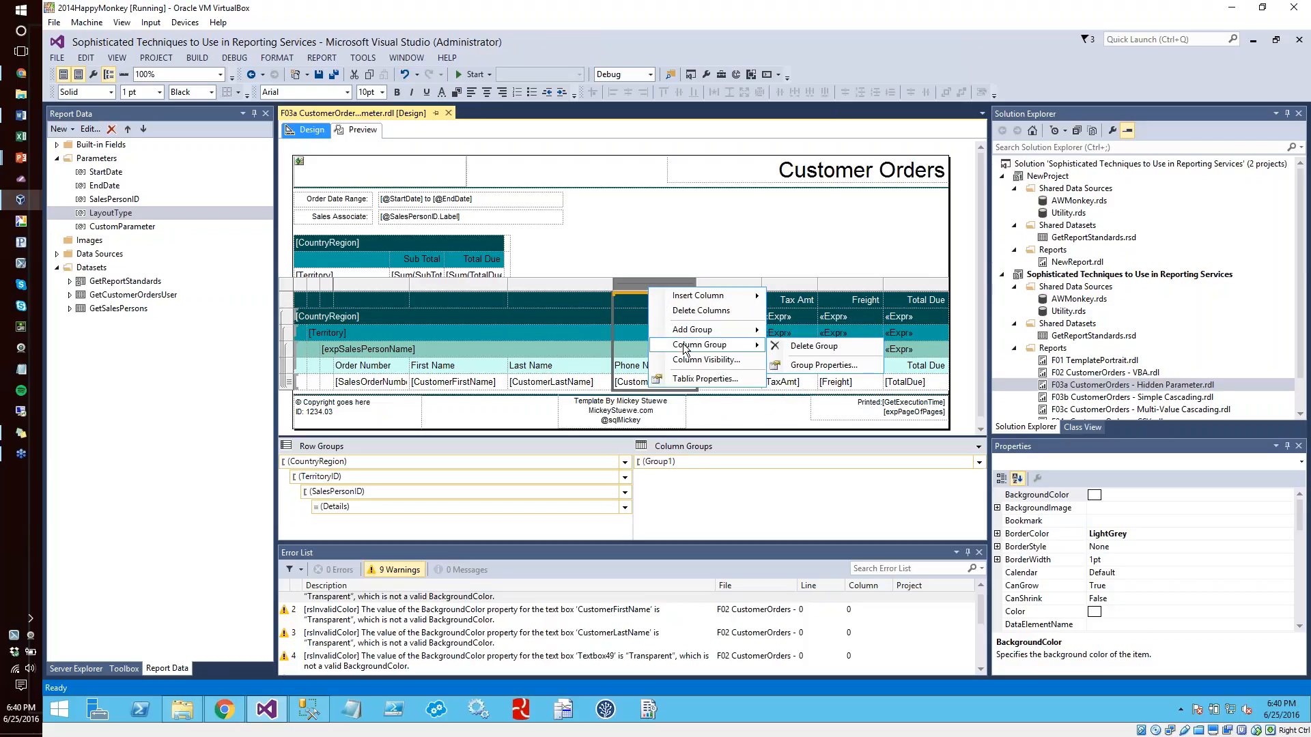
{"action": "left_click", "coordinate": [803, 366]}
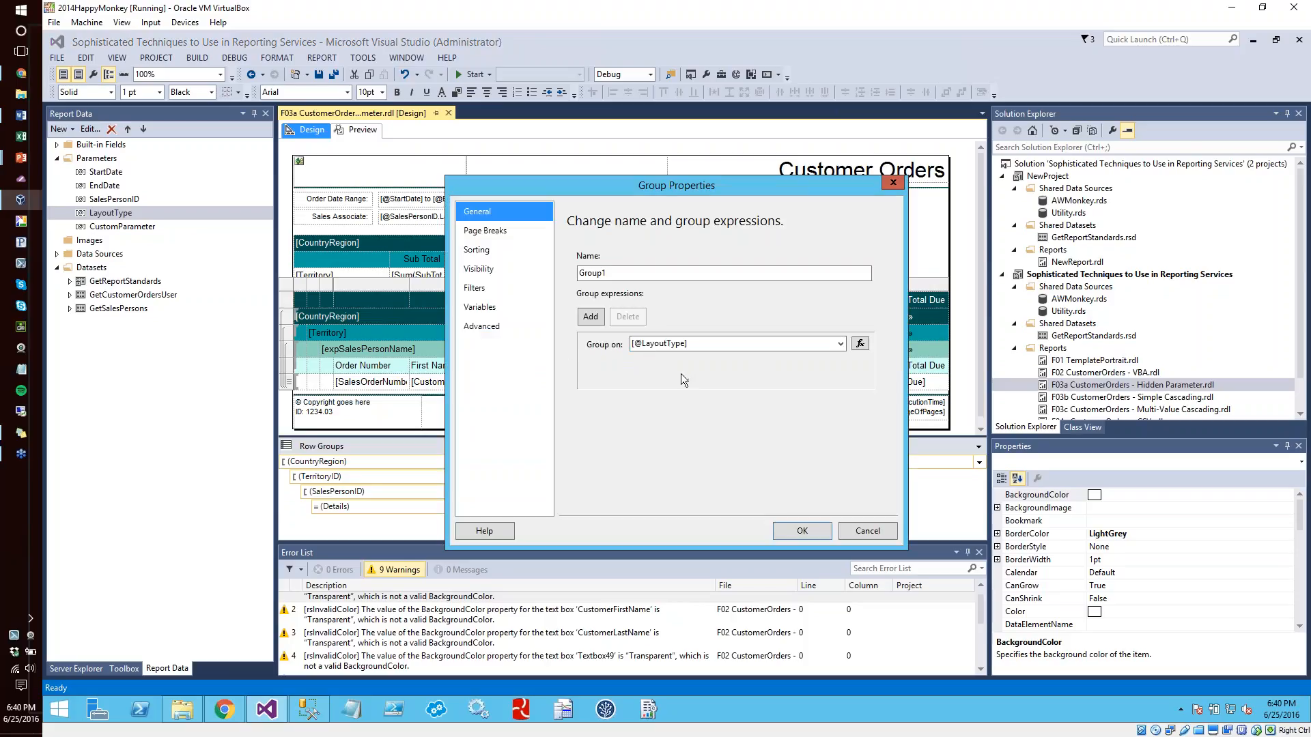
Examine the column group's visibility expression, checking its LayoutType comparison and True/False results, and accept the dialogs
{"action": "left_click", "coordinate": [481, 288]}
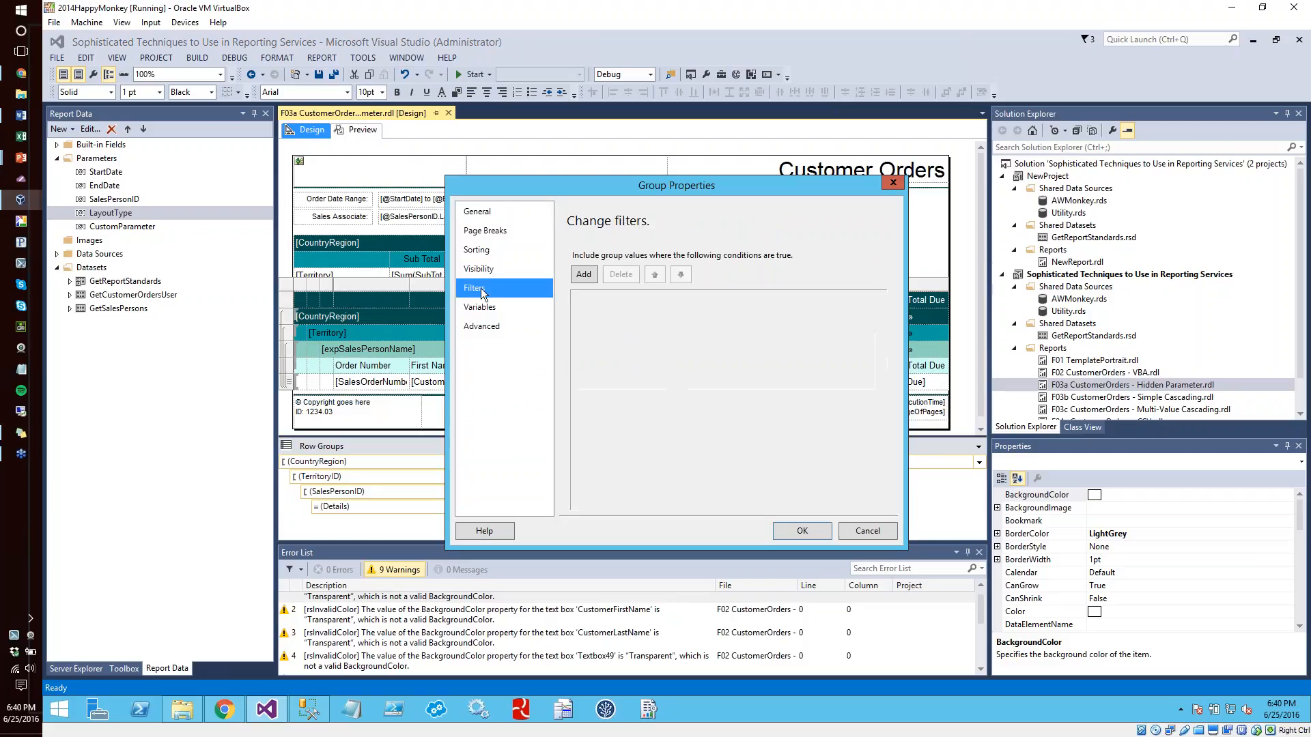
{"action": "left_click", "coordinate": [478, 270]}
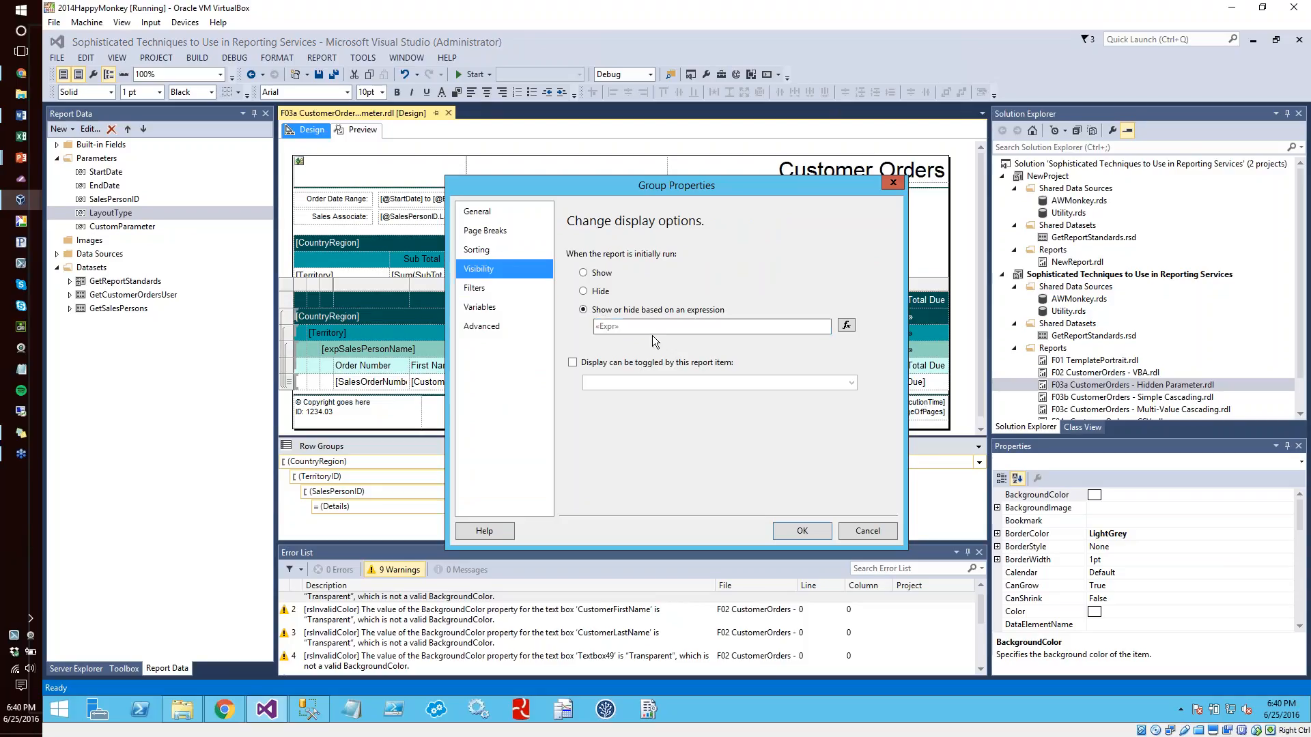
{"action": "left_click", "coordinate": [602, 331]}
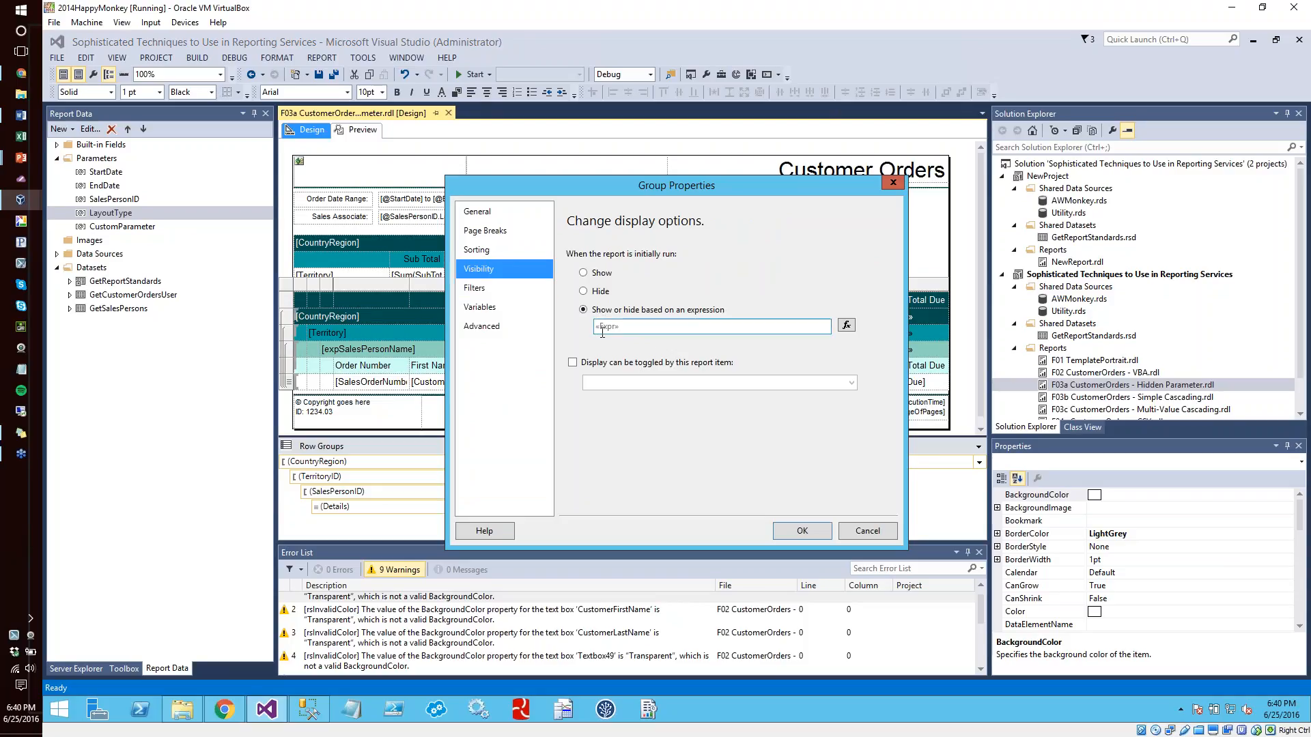
{"action": "left_click", "coordinate": [846, 325]}
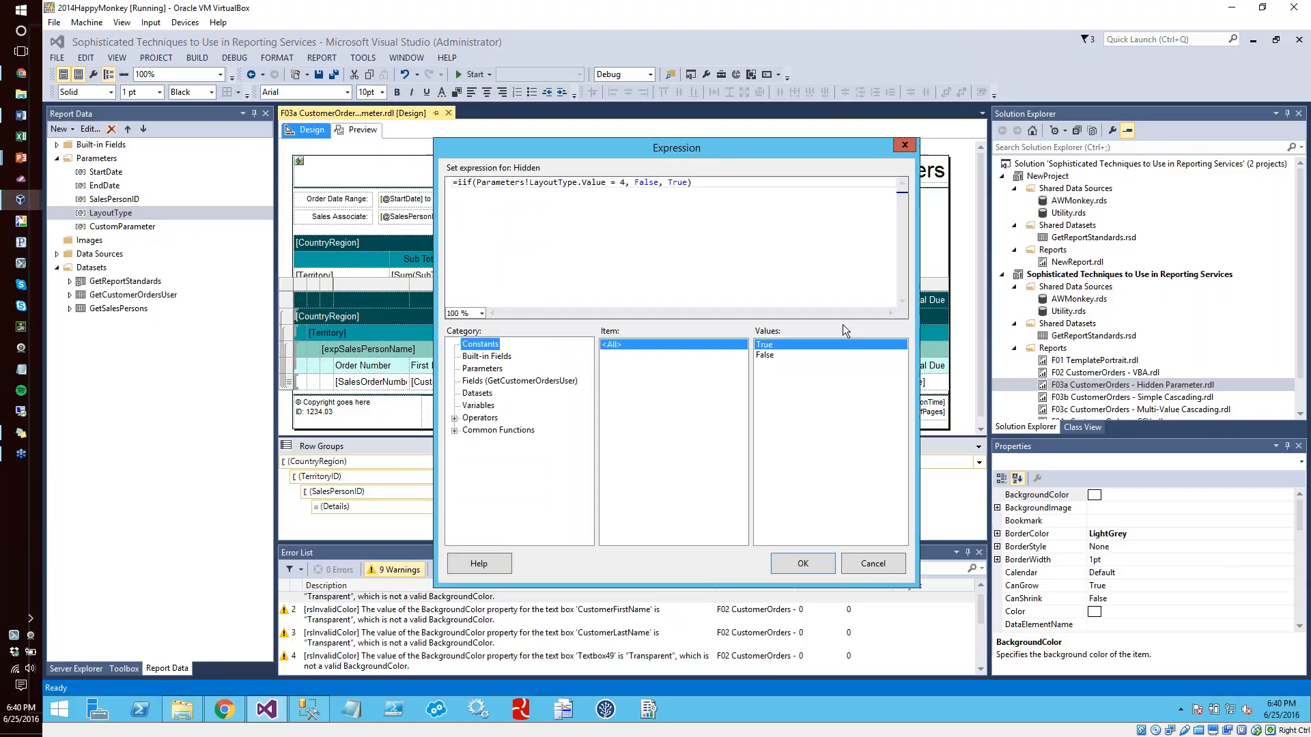
{"action": "double_click", "coordinate": [623, 182]}
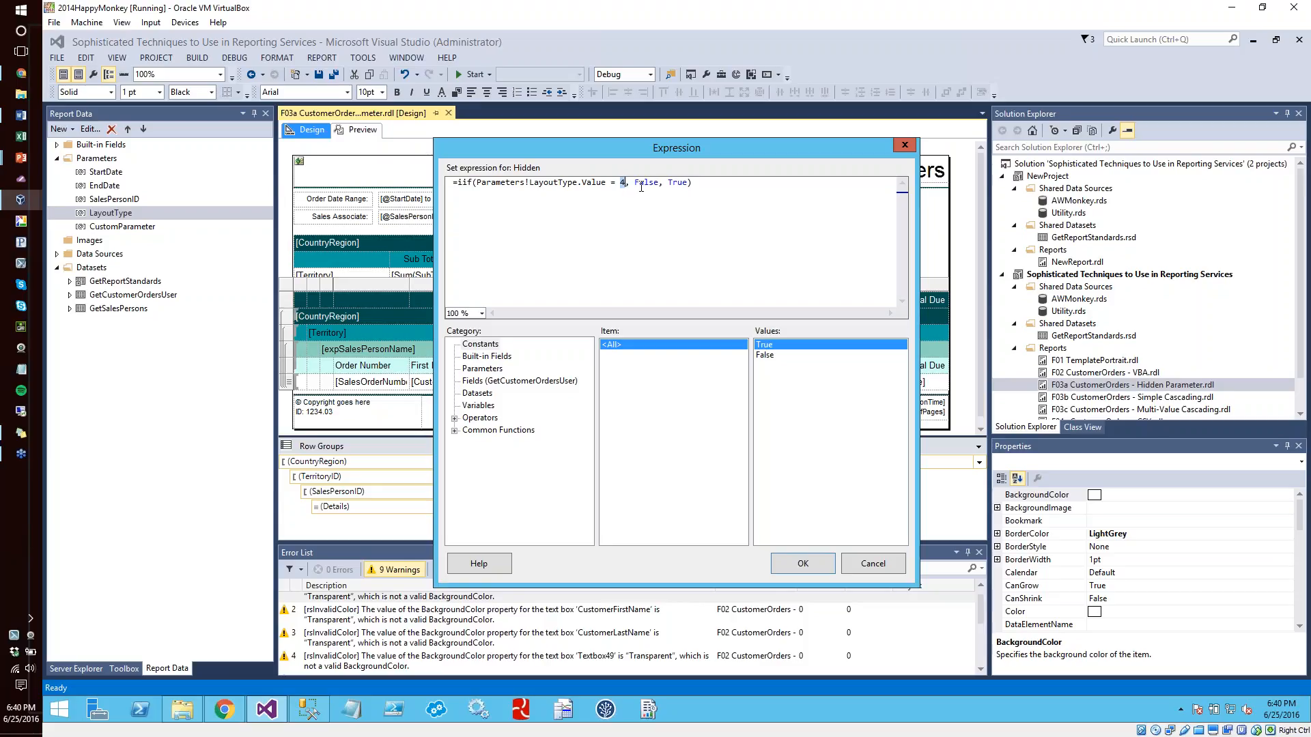
{"action": "double_click", "coordinate": [678, 182]}
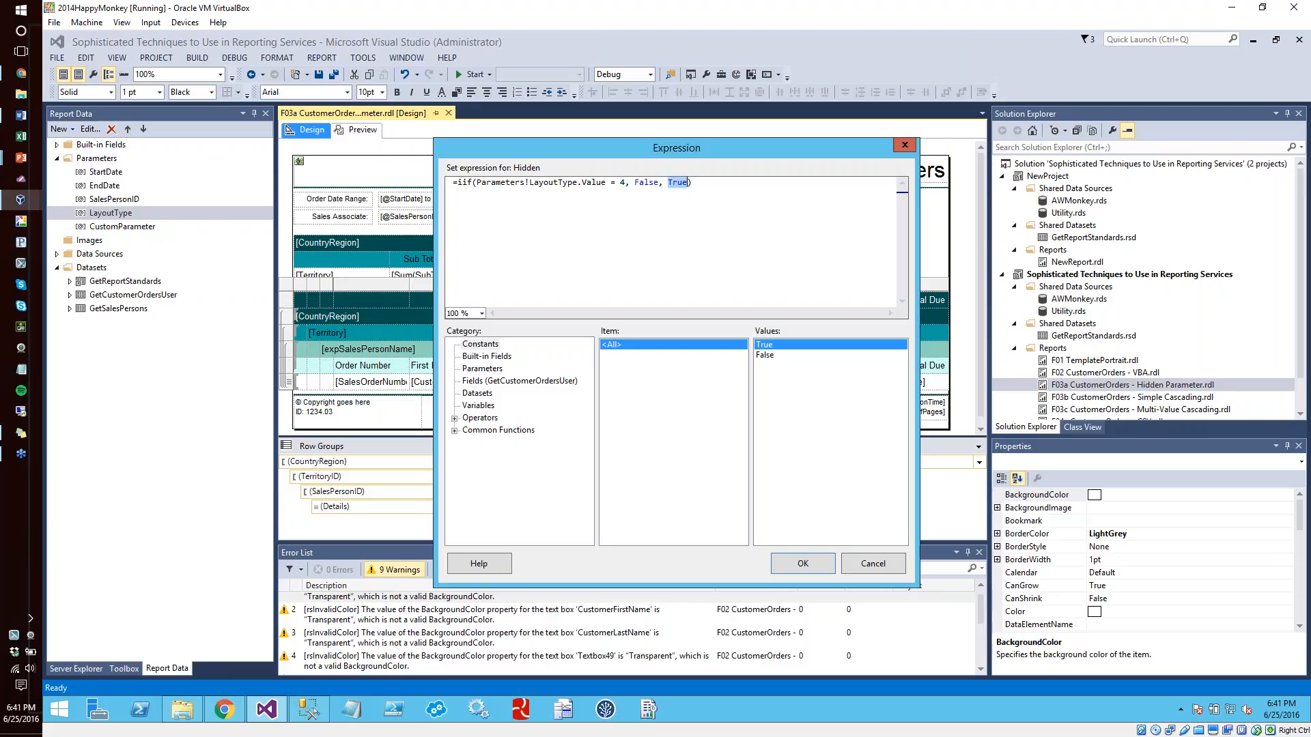
{"action": "double_click", "coordinate": [645, 183]}
{"action": "left_click", "coordinate": [803, 564]}
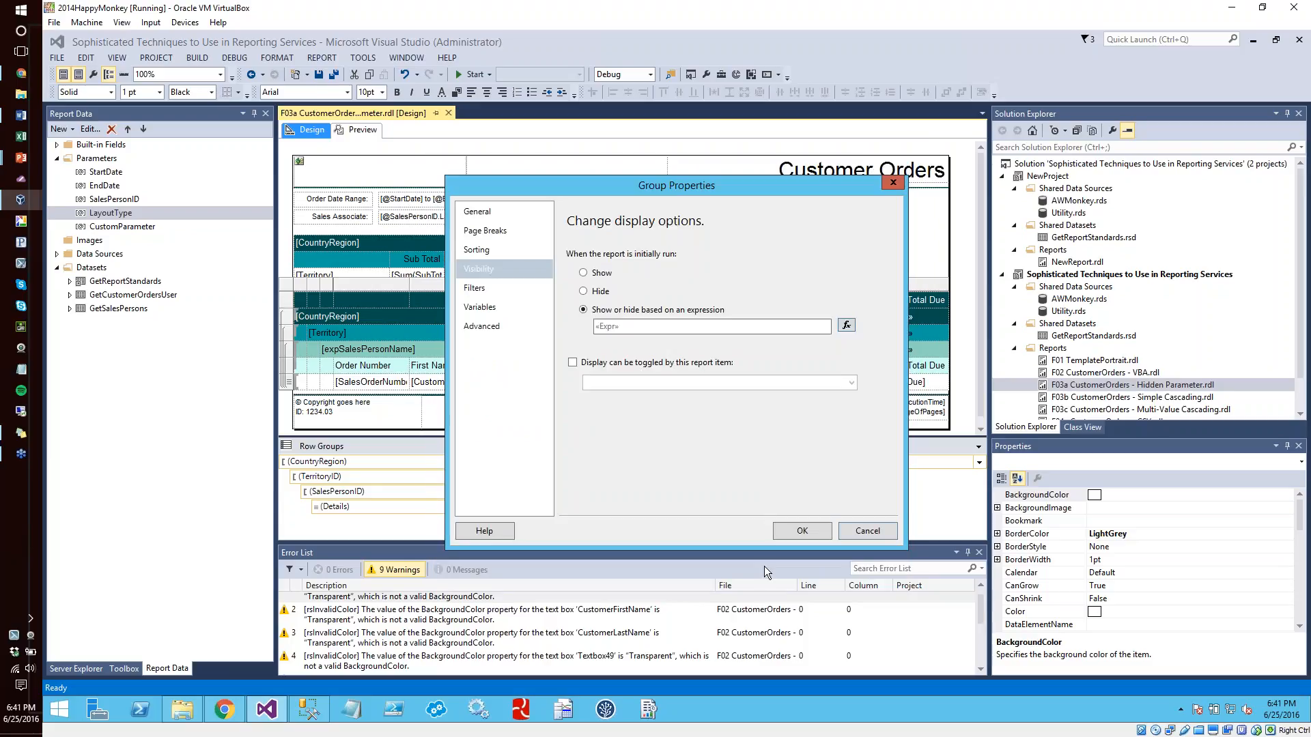
{"action": "left_click", "coordinate": [818, 530]}
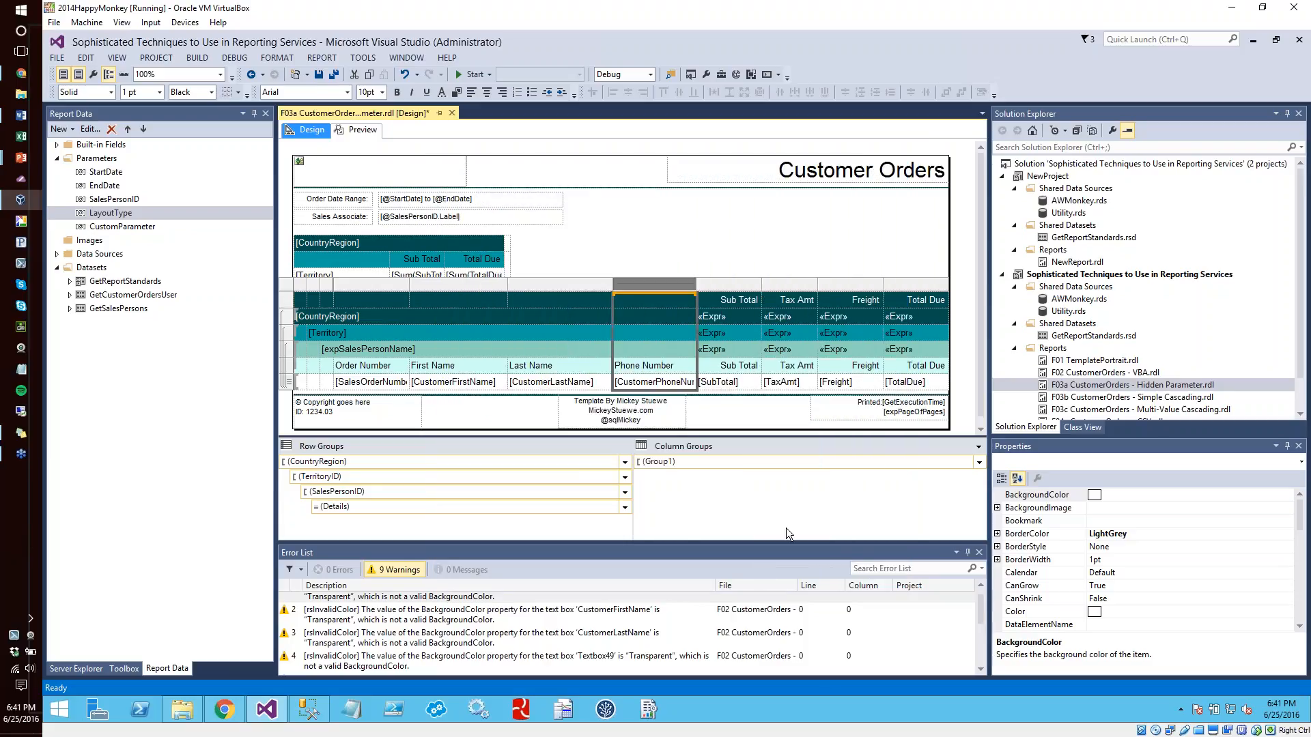
Preview the report for the first individual sales person with the Sales Director layout
{"action": "left_click", "coordinate": [350, 131]}
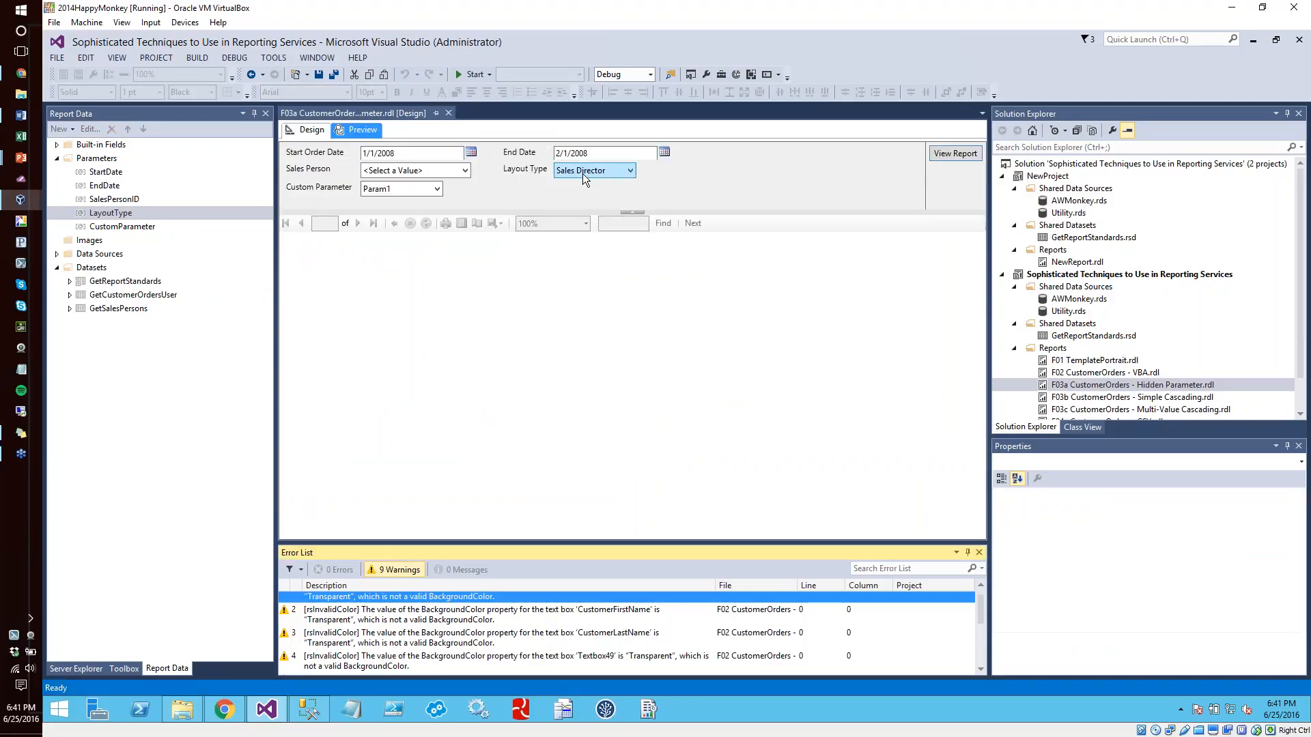
{"action": "left_click", "coordinate": [441, 170]}
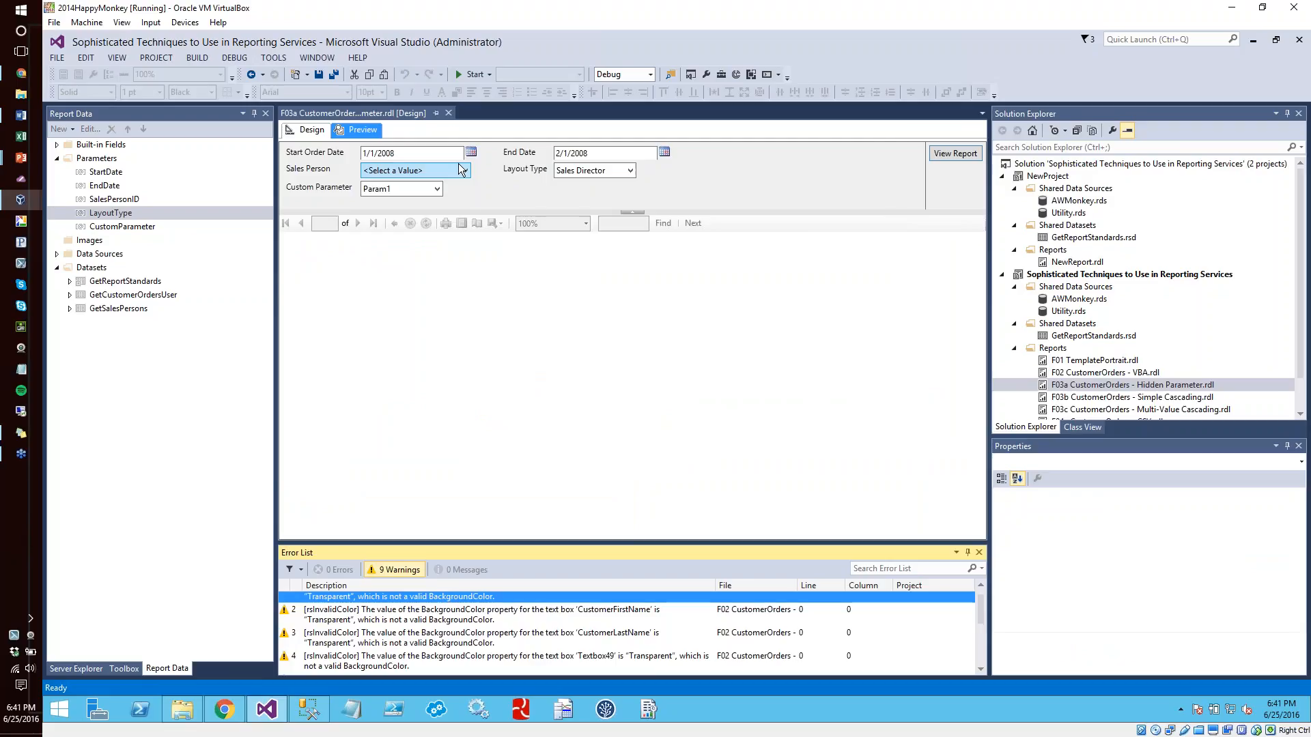
{"action": "left_click", "coordinate": [392, 205]}
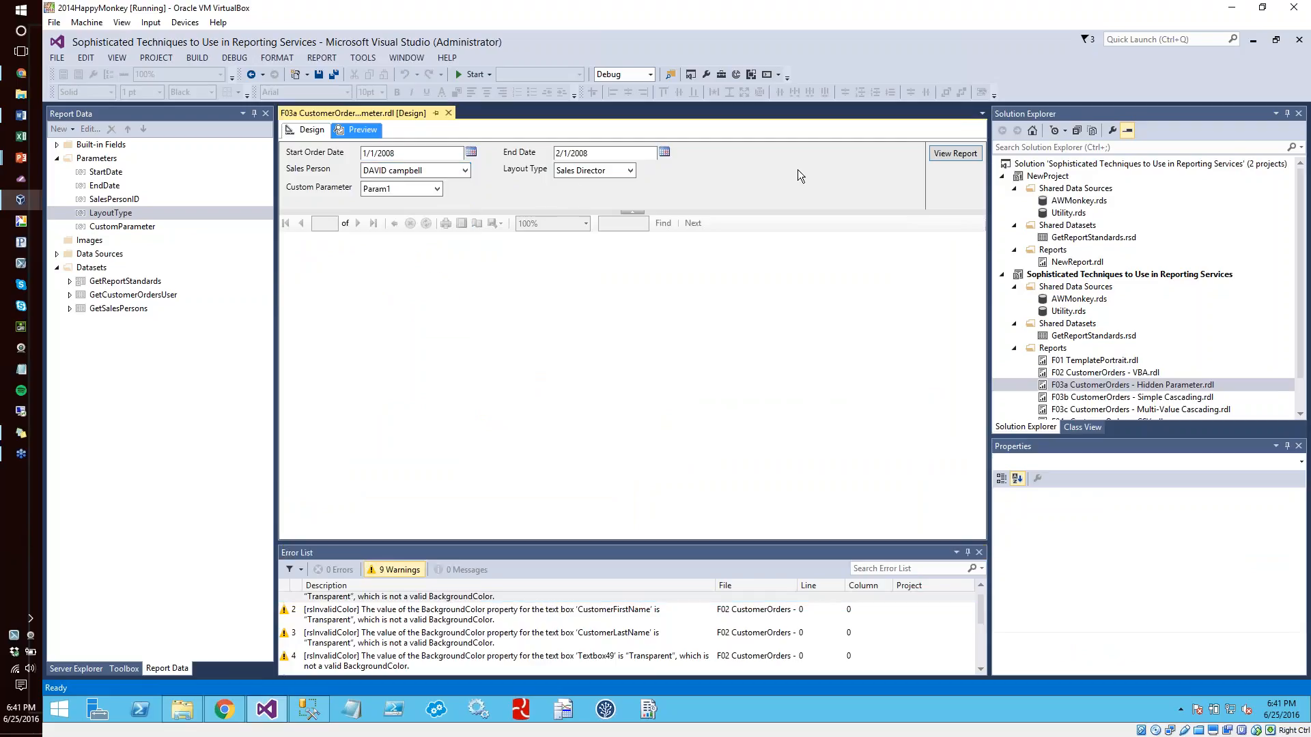
{"action": "left_click", "coordinate": [955, 154]}
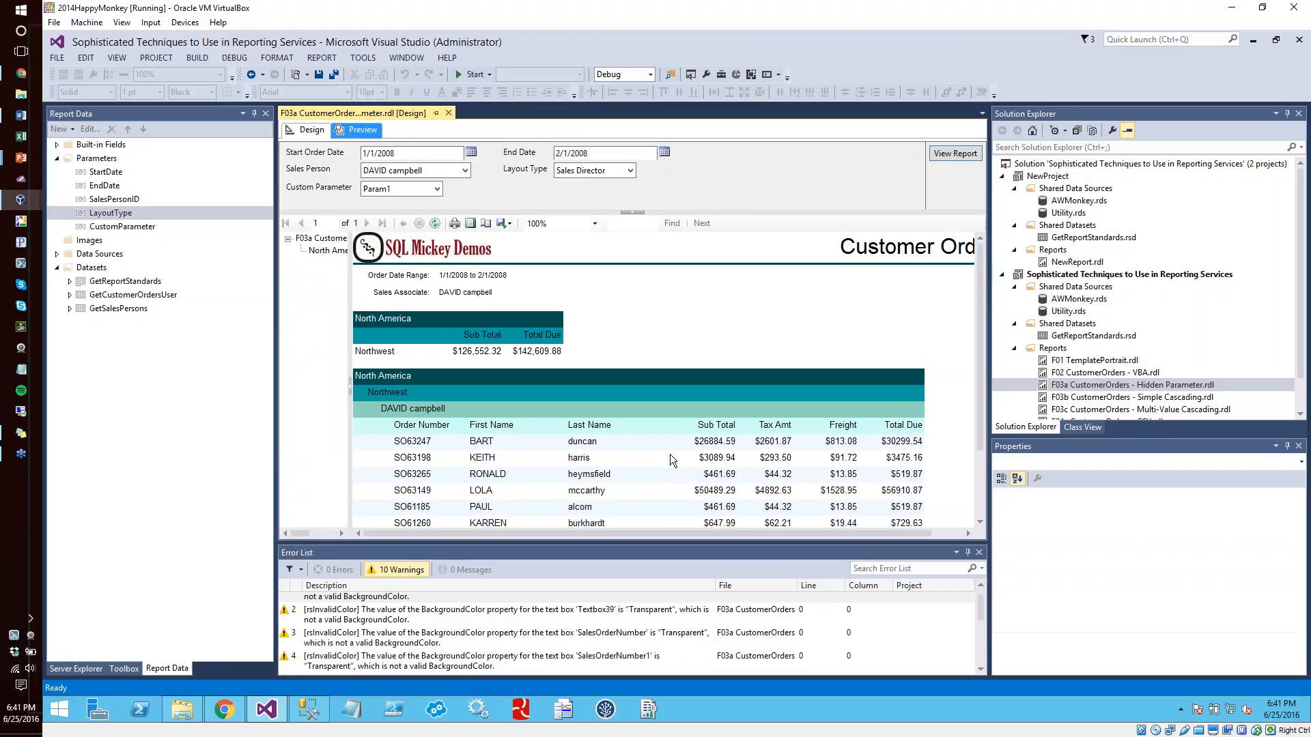
Set the Layout Type to Customer Service and run the report again
{"action": "left_click", "coordinate": [596, 170]}
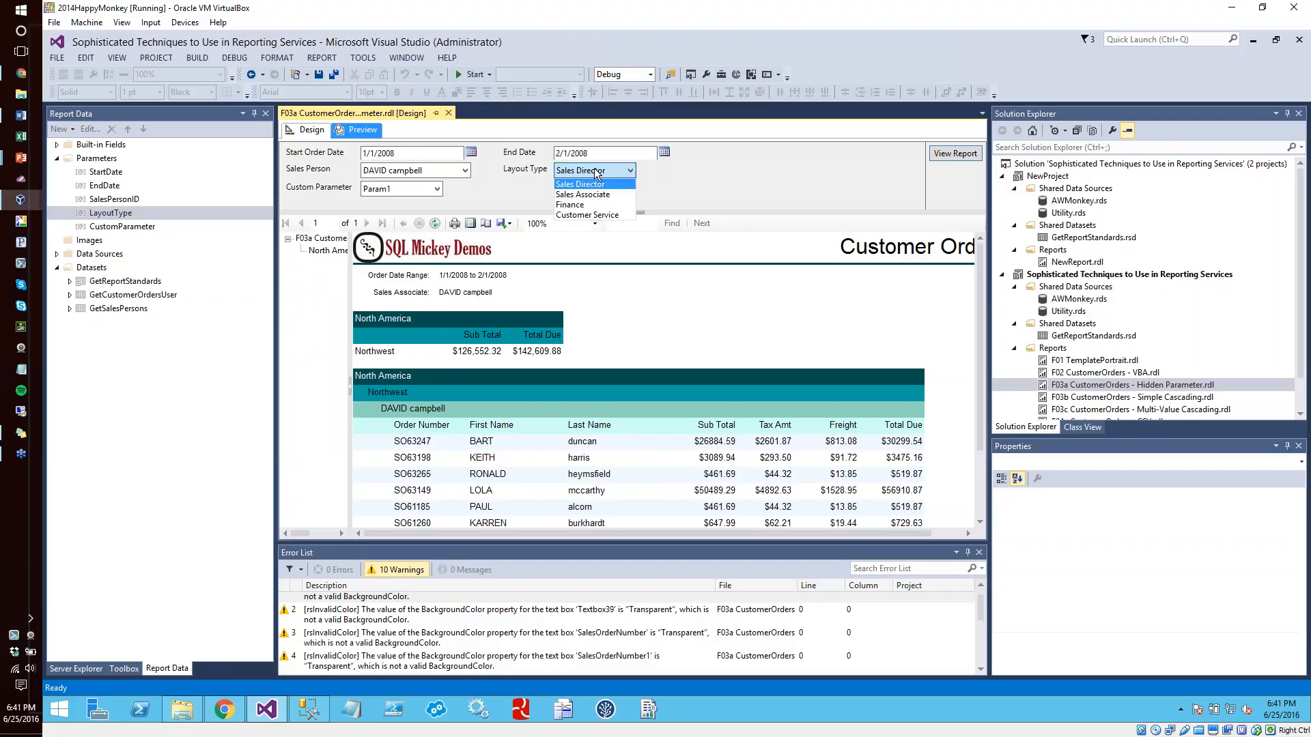
{"action": "left_click", "coordinate": [594, 215]}
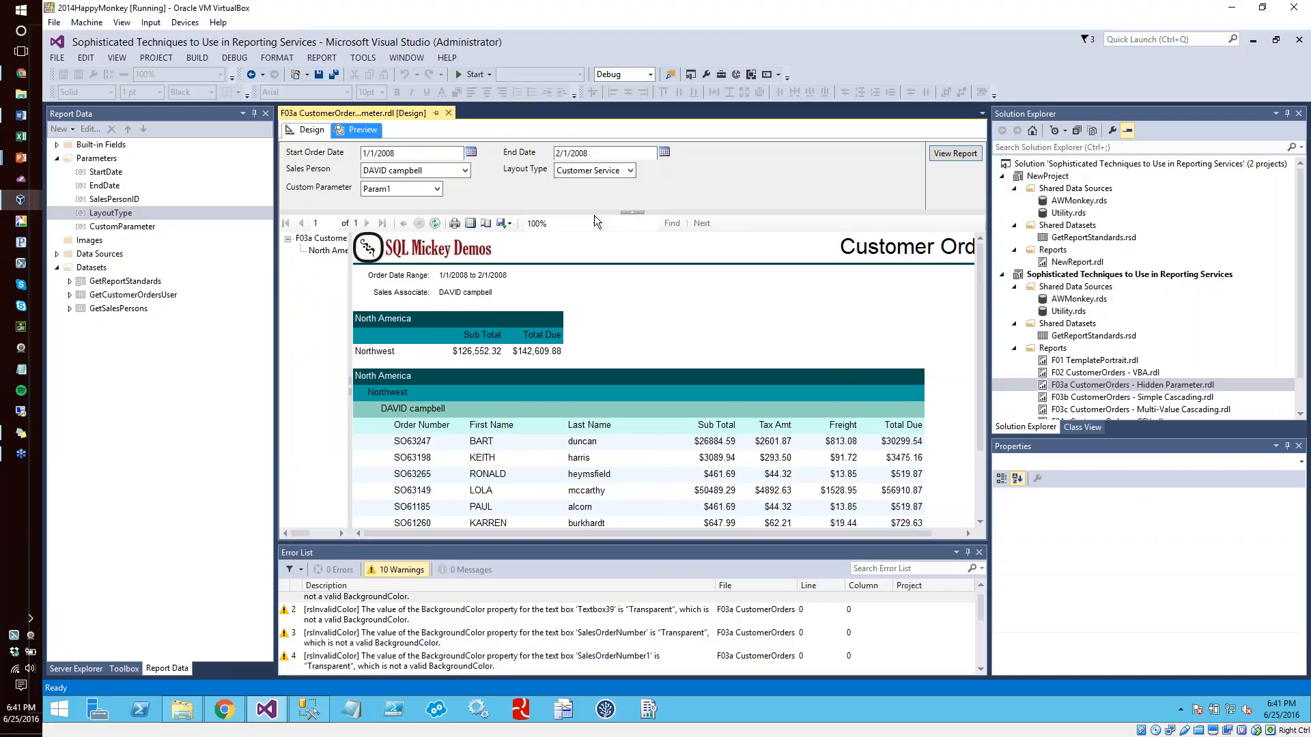
{"action": "left_click", "coordinate": [958, 153]}
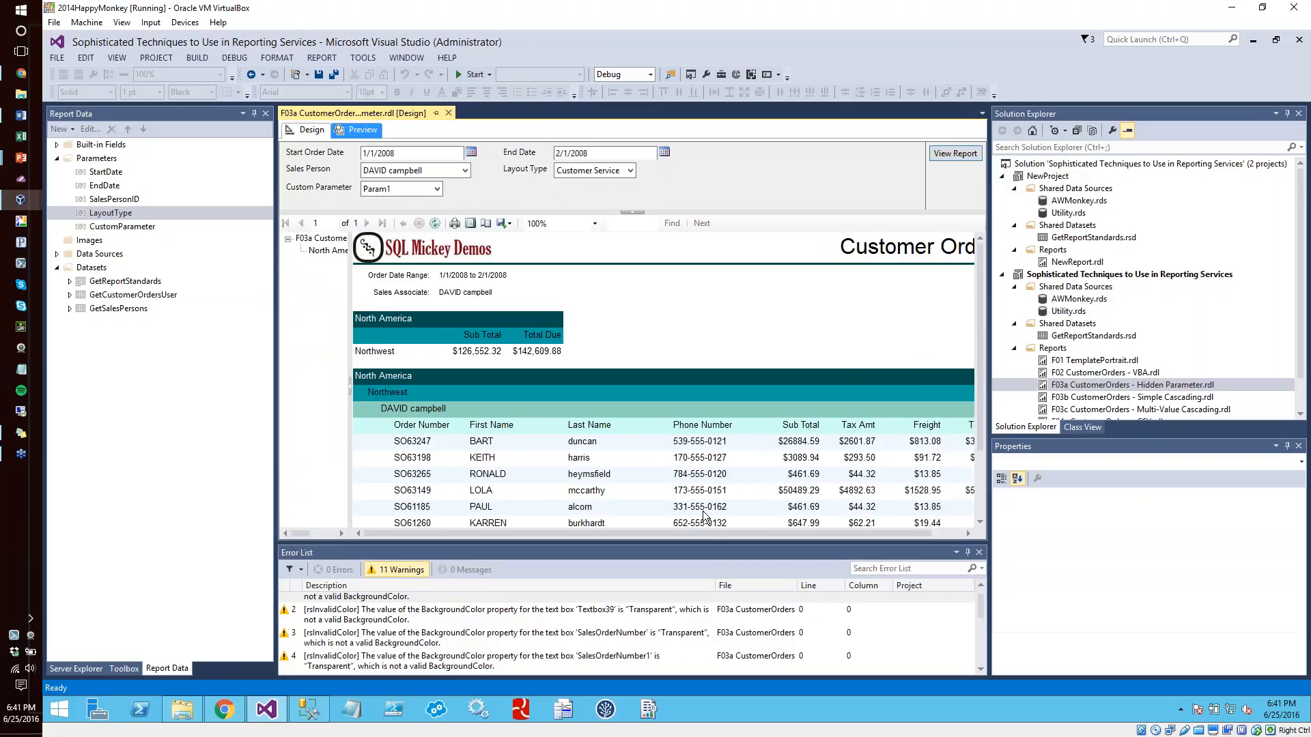
Set the Layout Type to Sales Director and look through the Sales Person choices
{"action": "left_click", "coordinate": [577, 174]}
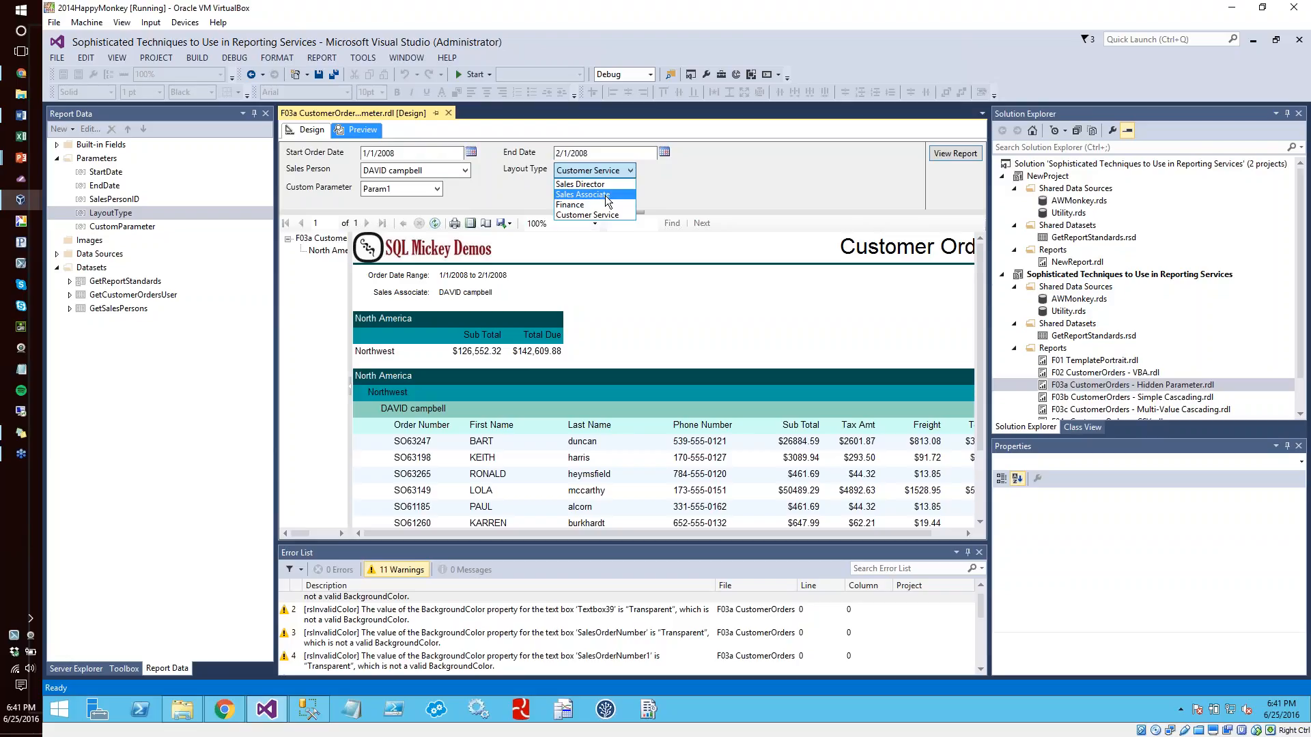
{"action": "left_click", "coordinate": [499, 189]}
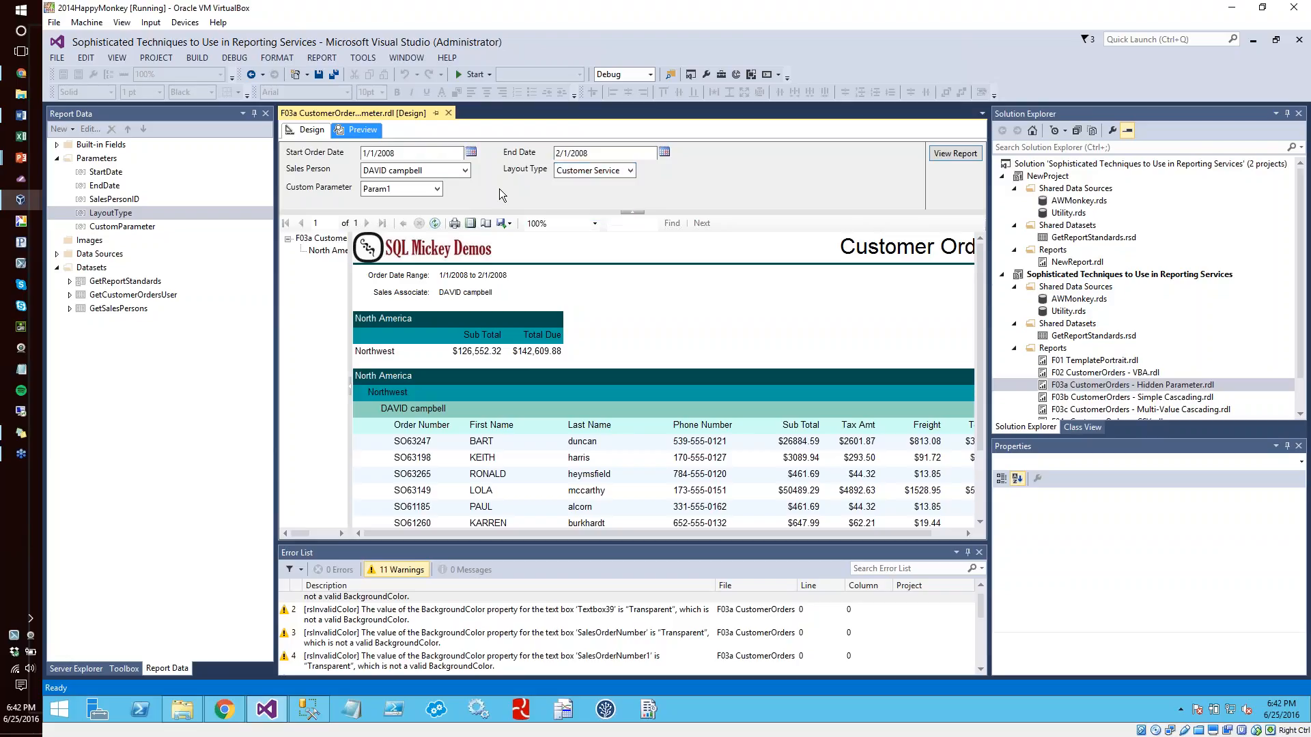
{"action": "left_click", "coordinate": [601, 169]}
{"action": "left_click", "coordinate": [592, 184]}
{"action": "left_click", "coordinate": [451, 170]}
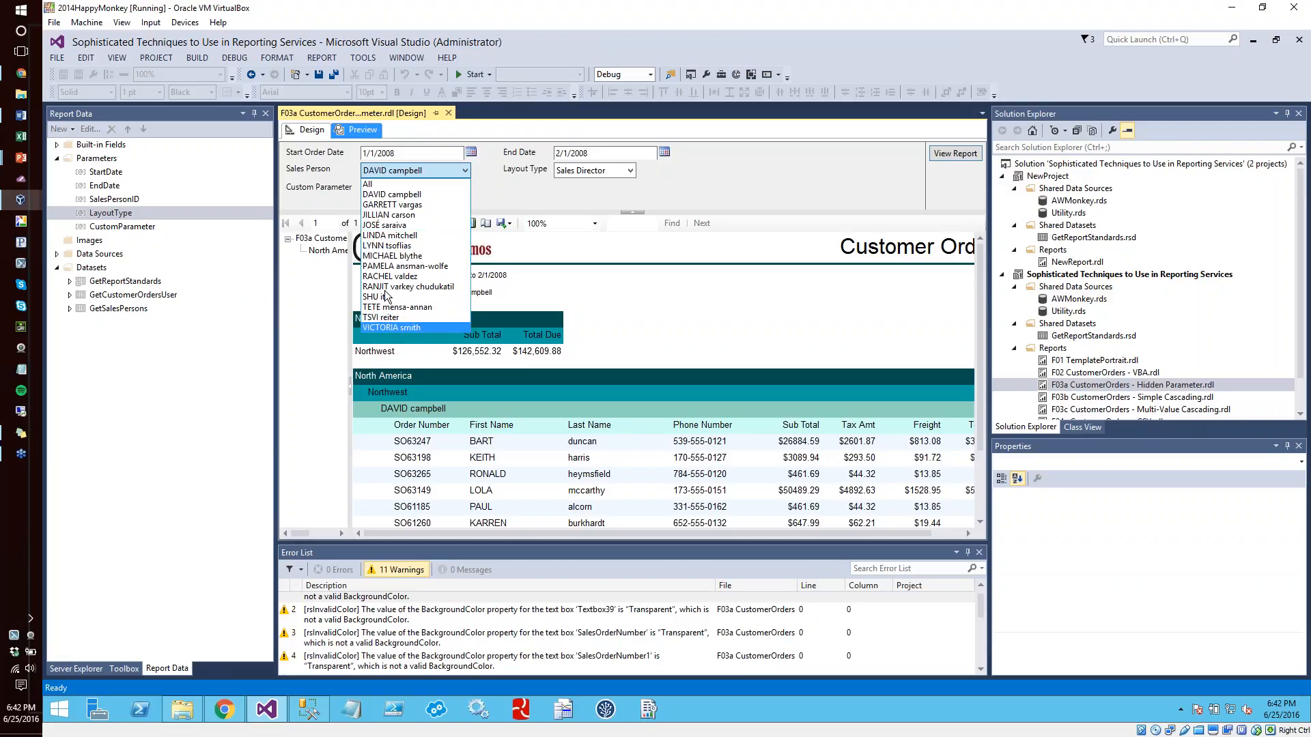
{"action": "left_click", "coordinate": [542, 197]}
Set the Layout Type to Sales Associate and check the Sales Person choices again
{"action": "left_click", "coordinate": [580, 169]}
{"action": "left_click", "coordinate": [591, 196]}
{"action": "left_click", "coordinate": [467, 169]}
{"action": "left_click", "coordinate": [793, 183]}
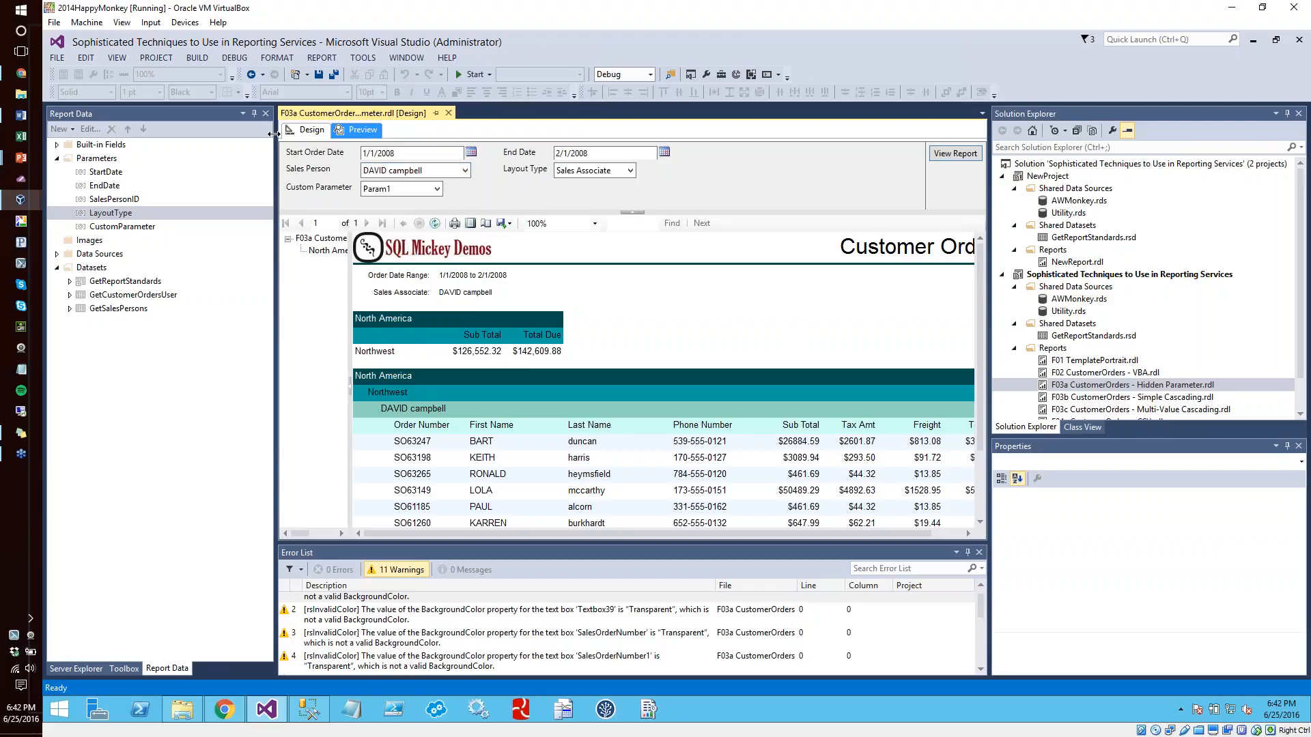
Return to the report design, examine the SalesPersonID parameter's default value and cancel its properties
{"action": "left_click", "coordinate": [312, 129]}
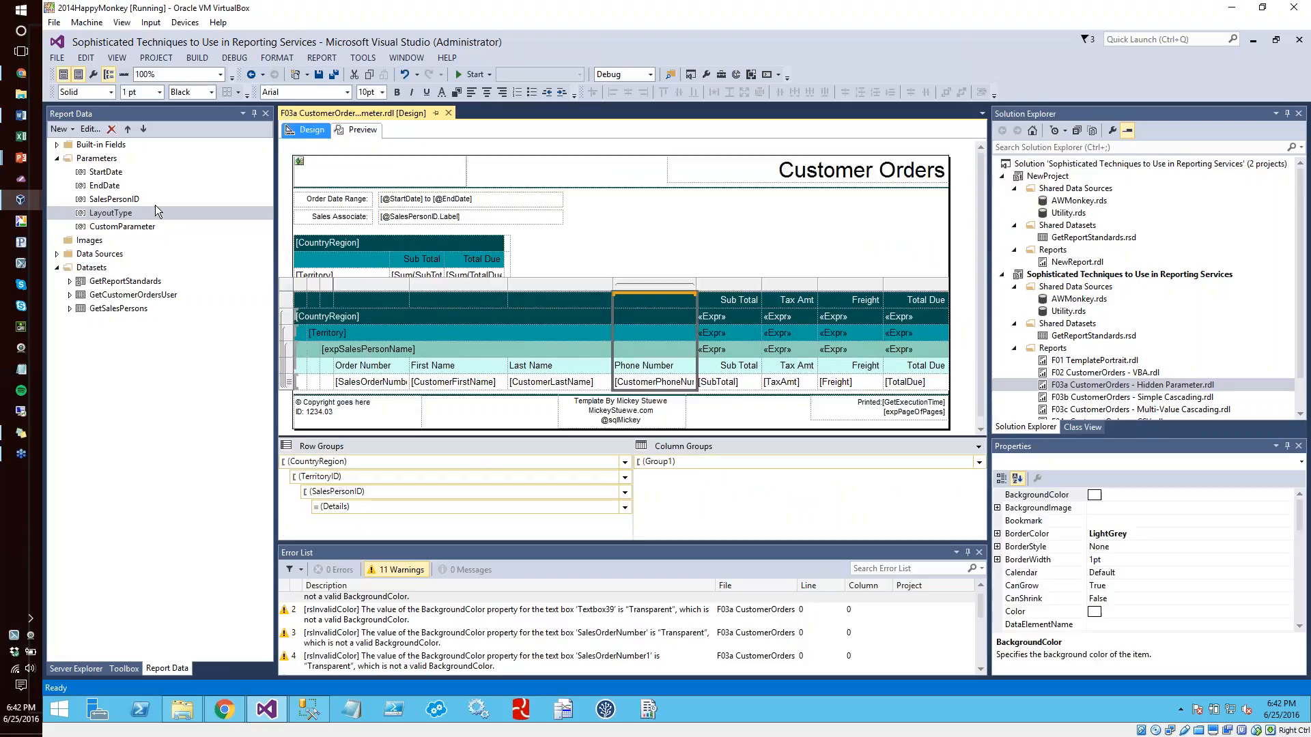
{"action": "double_click", "coordinate": [121, 200]}
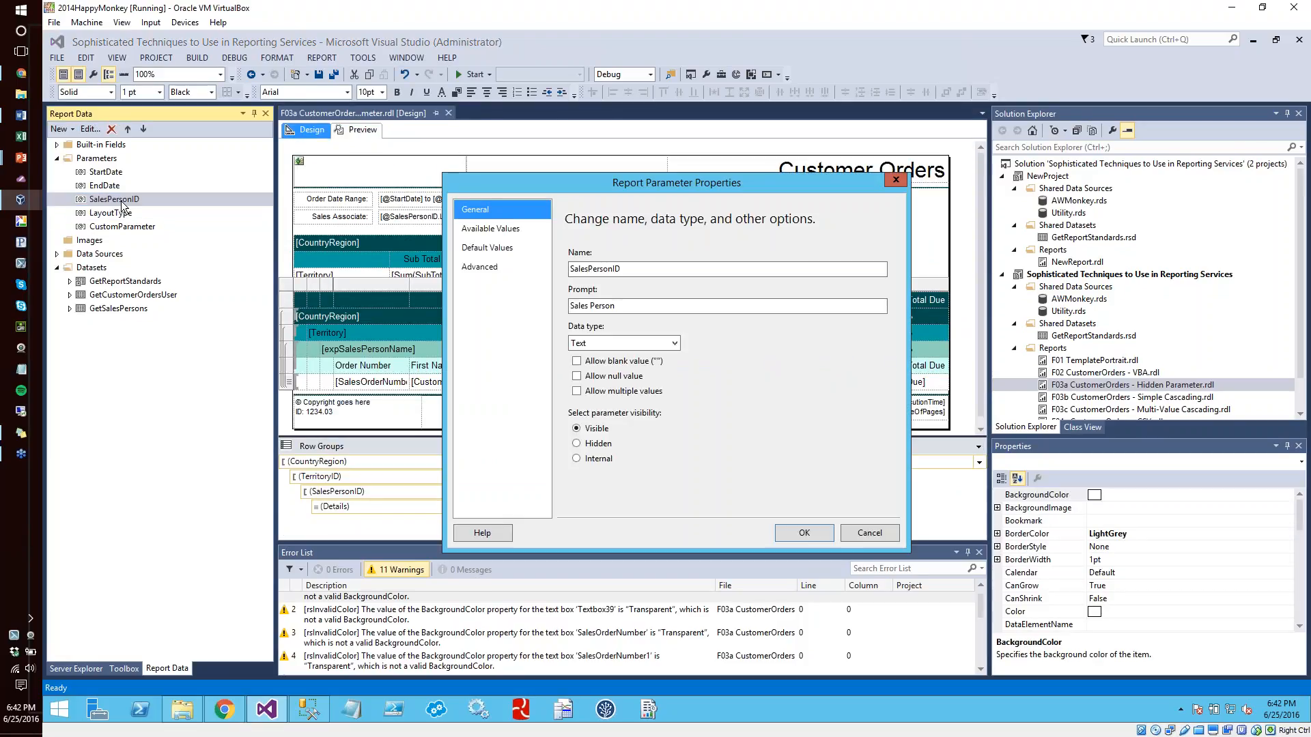
{"action": "left_click", "coordinate": [499, 249]}
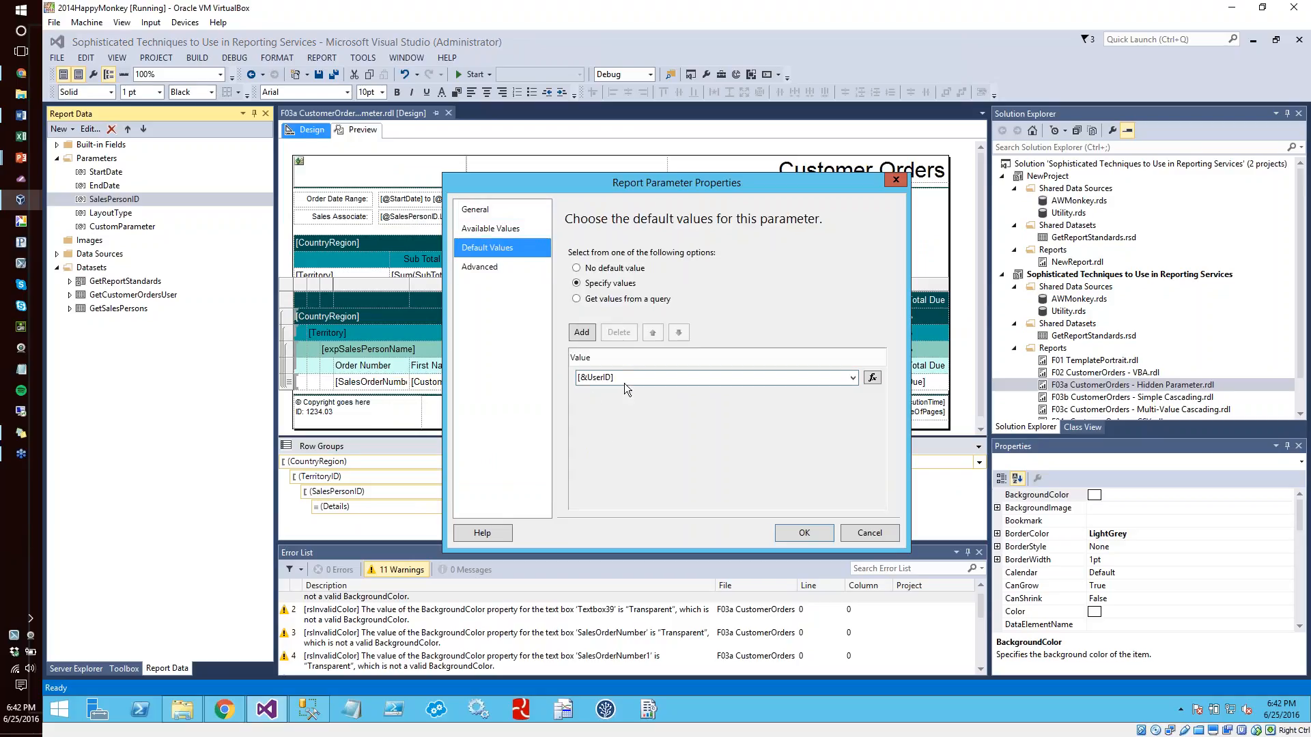
{"action": "left_click", "coordinate": [574, 378]}
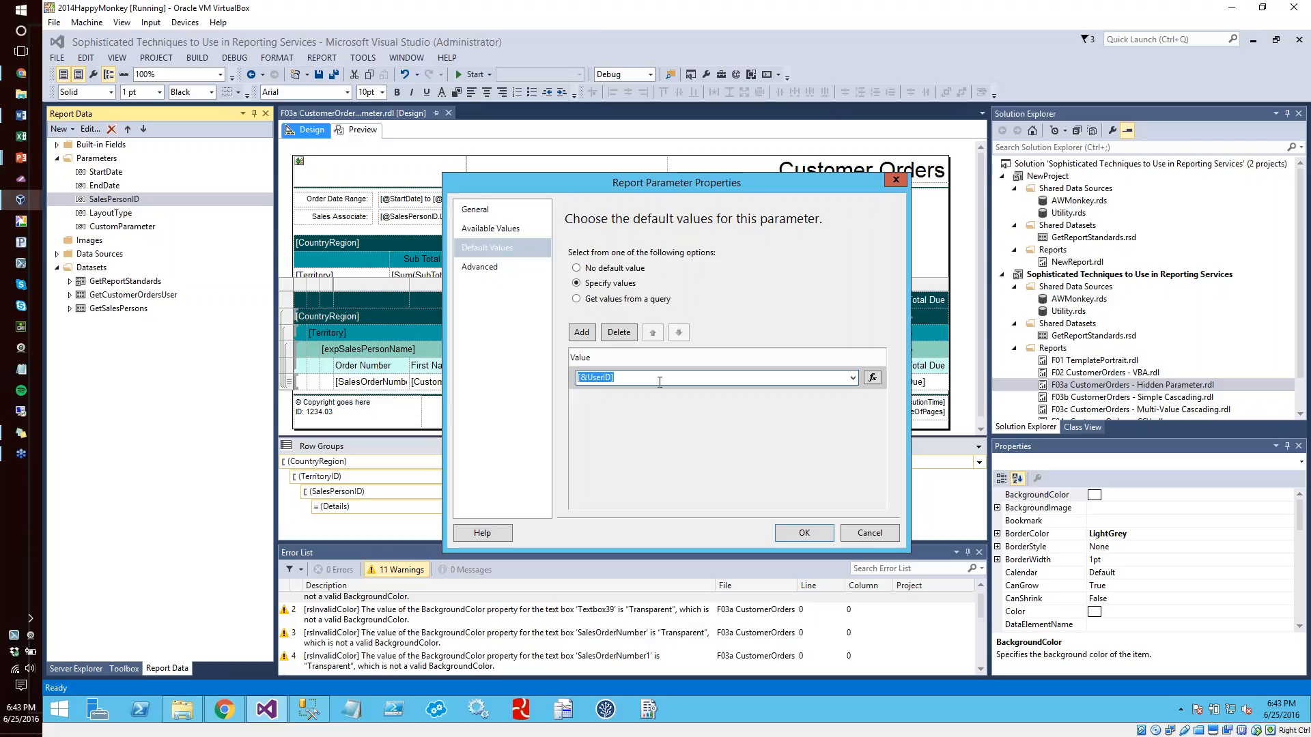
{"action": "left_click", "coordinate": [863, 532]}
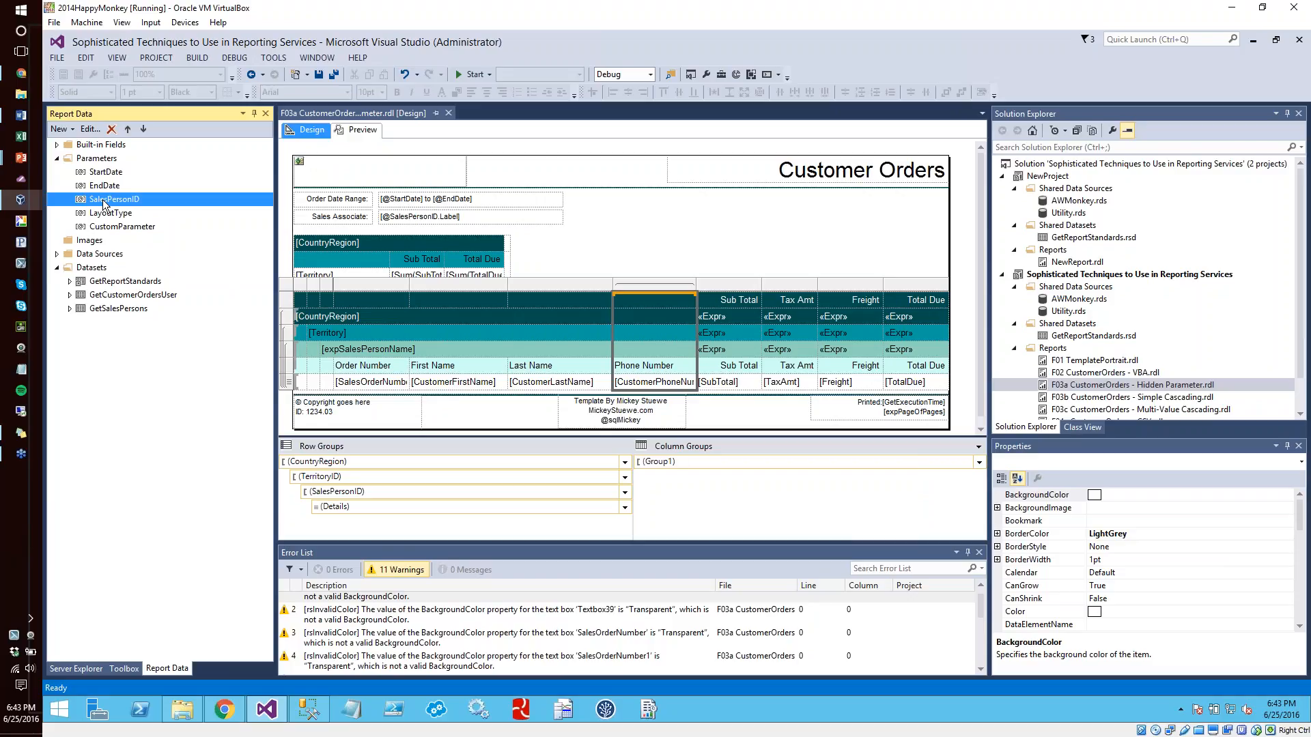
Preview the report again, look through the Sales Person choices and set Sales Person to All
{"action": "left_click", "coordinate": [346, 134]}
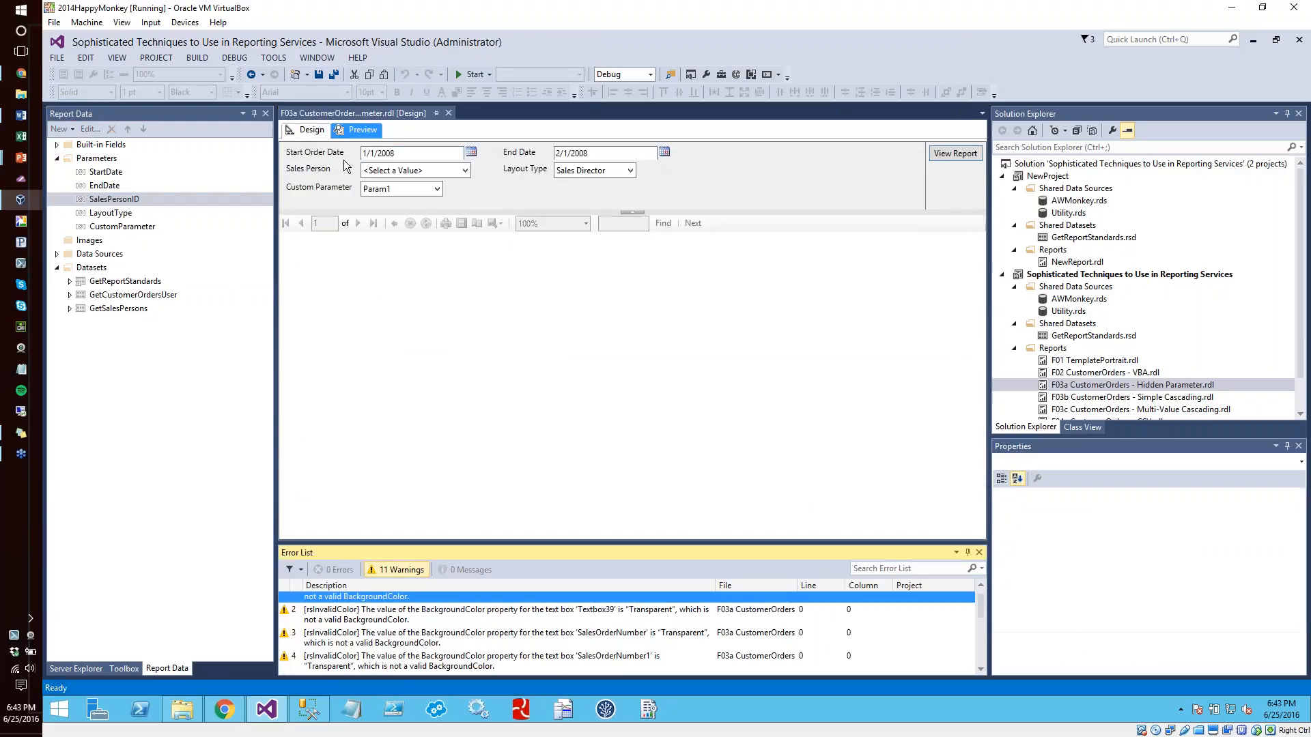
{"action": "left_click", "coordinate": [399, 172]}
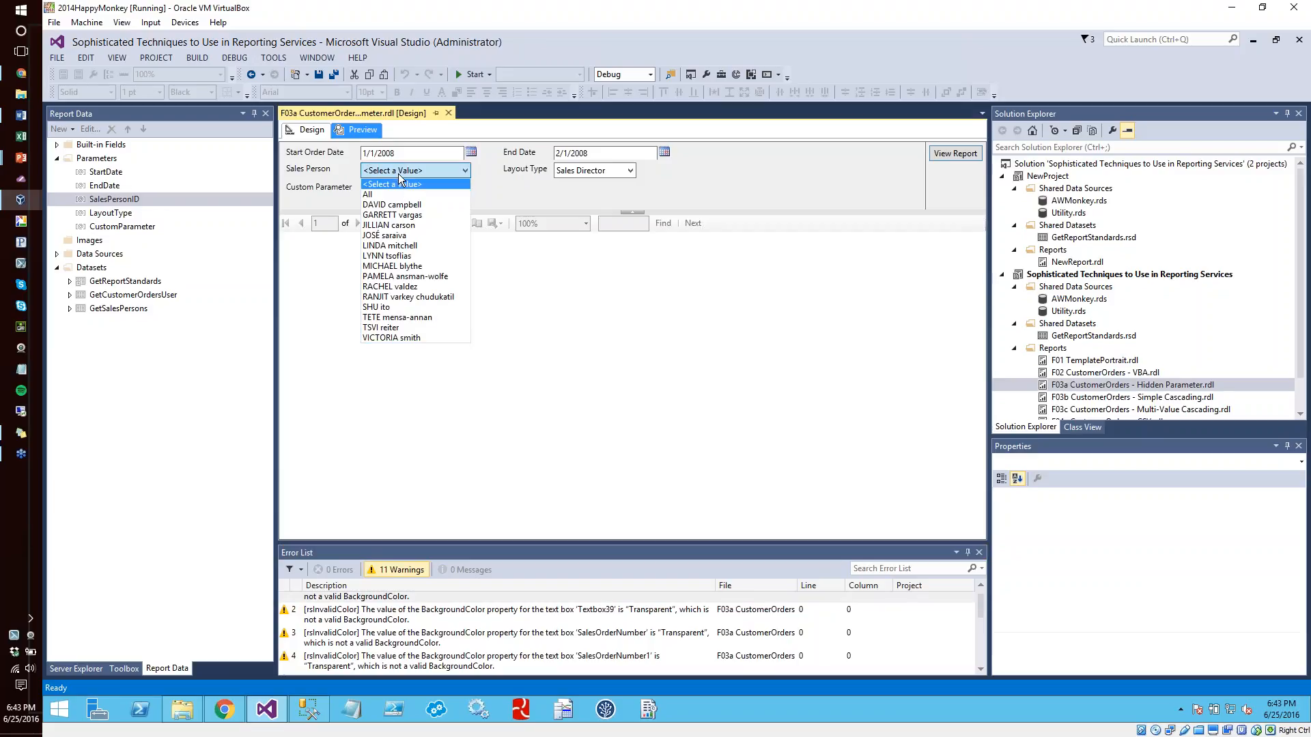
{"action": "left_click", "coordinate": [413, 337]}
{"action": "left_click", "coordinate": [450, 171]}
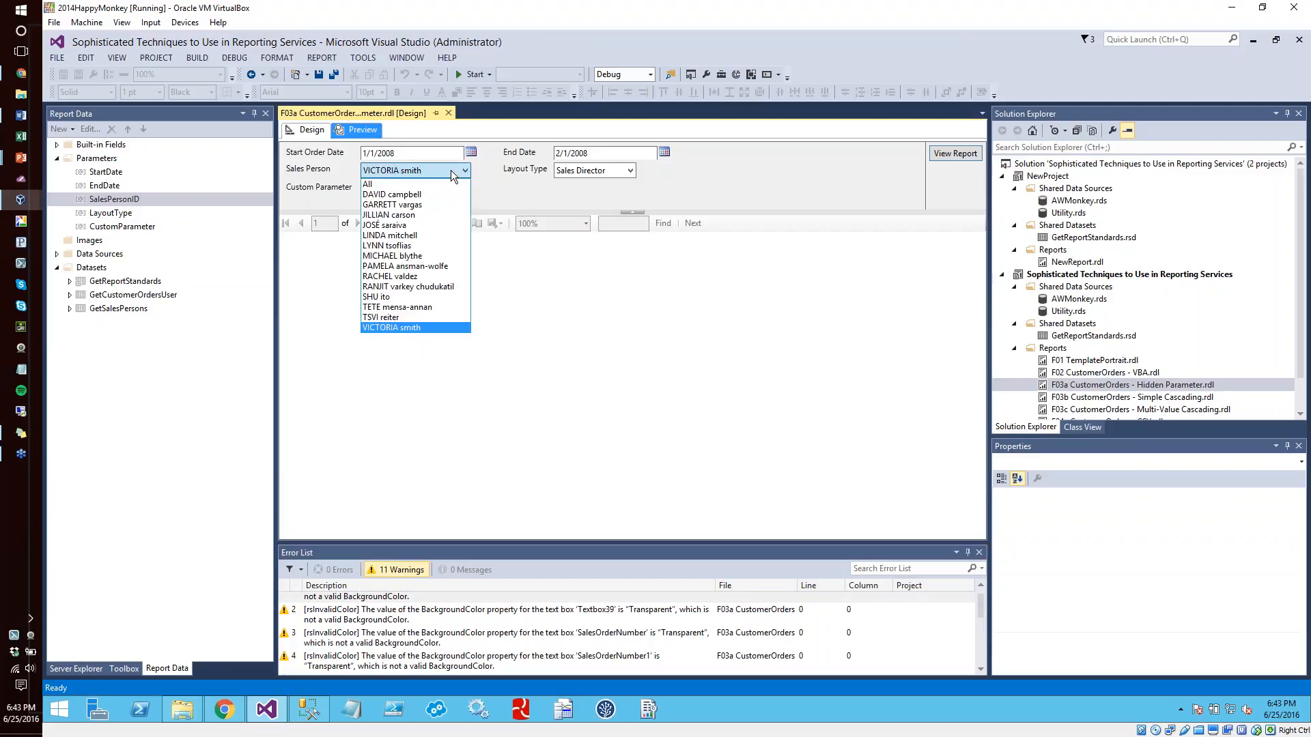
{"action": "left_click", "coordinate": [452, 170]}
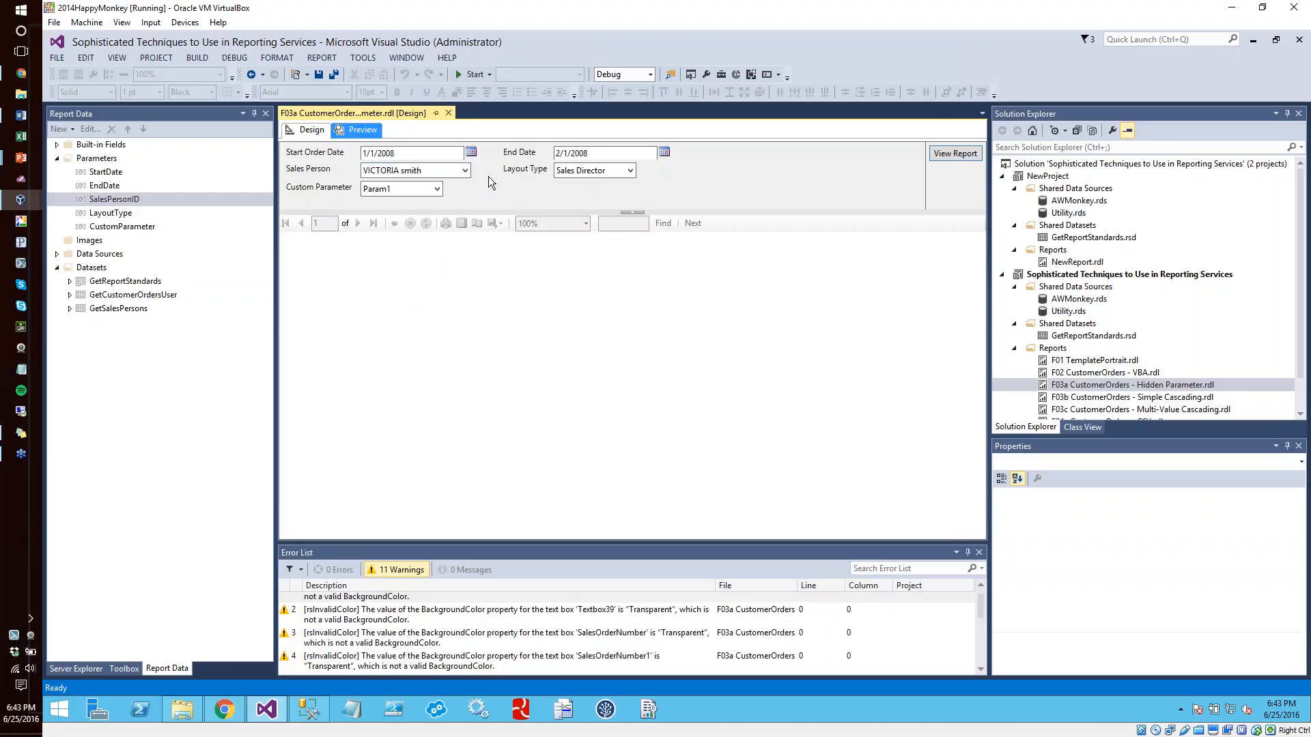
{"action": "left_click", "coordinate": [469, 169]}
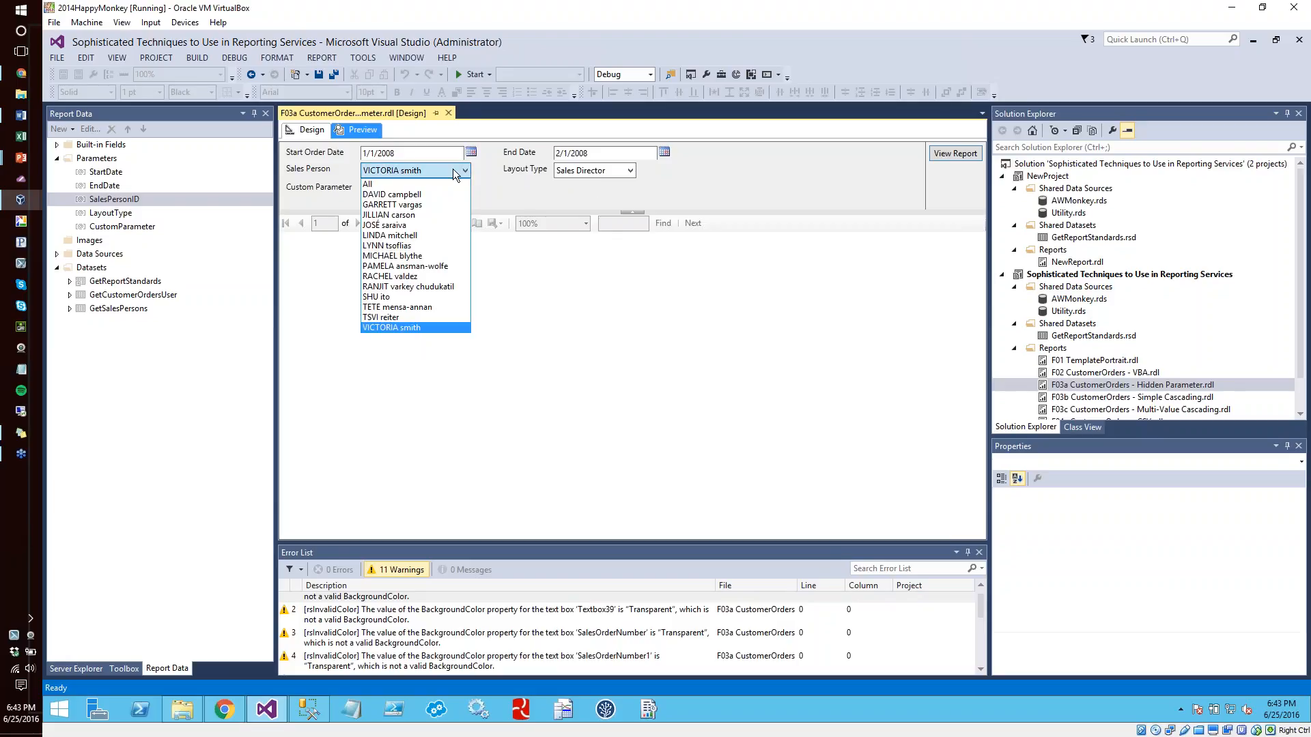
{"action": "left_click", "coordinate": [372, 185]}
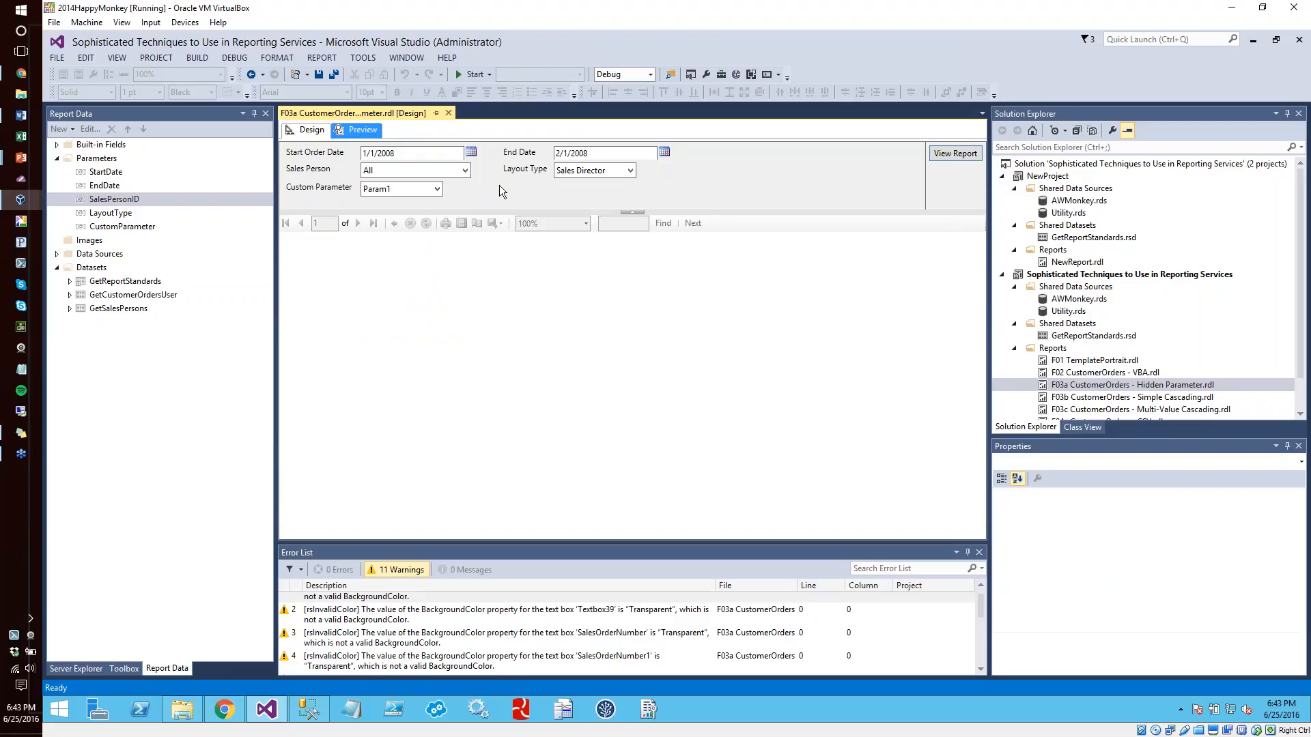
Open the F03b CustomerOrders - Simple Cascading report, close the error list and preview the report
{"action": "left_click", "coordinate": [1159, 397]}
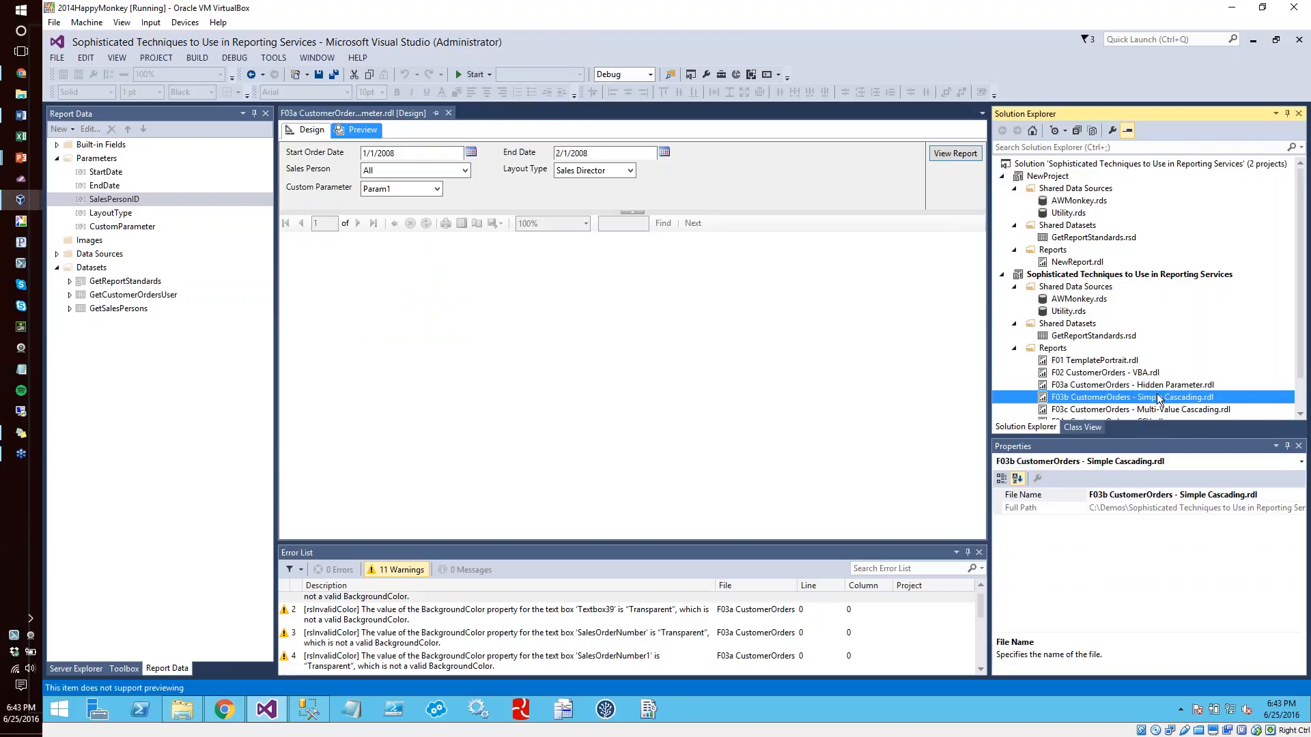
{"action": "double_click", "coordinate": [1159, 398]}
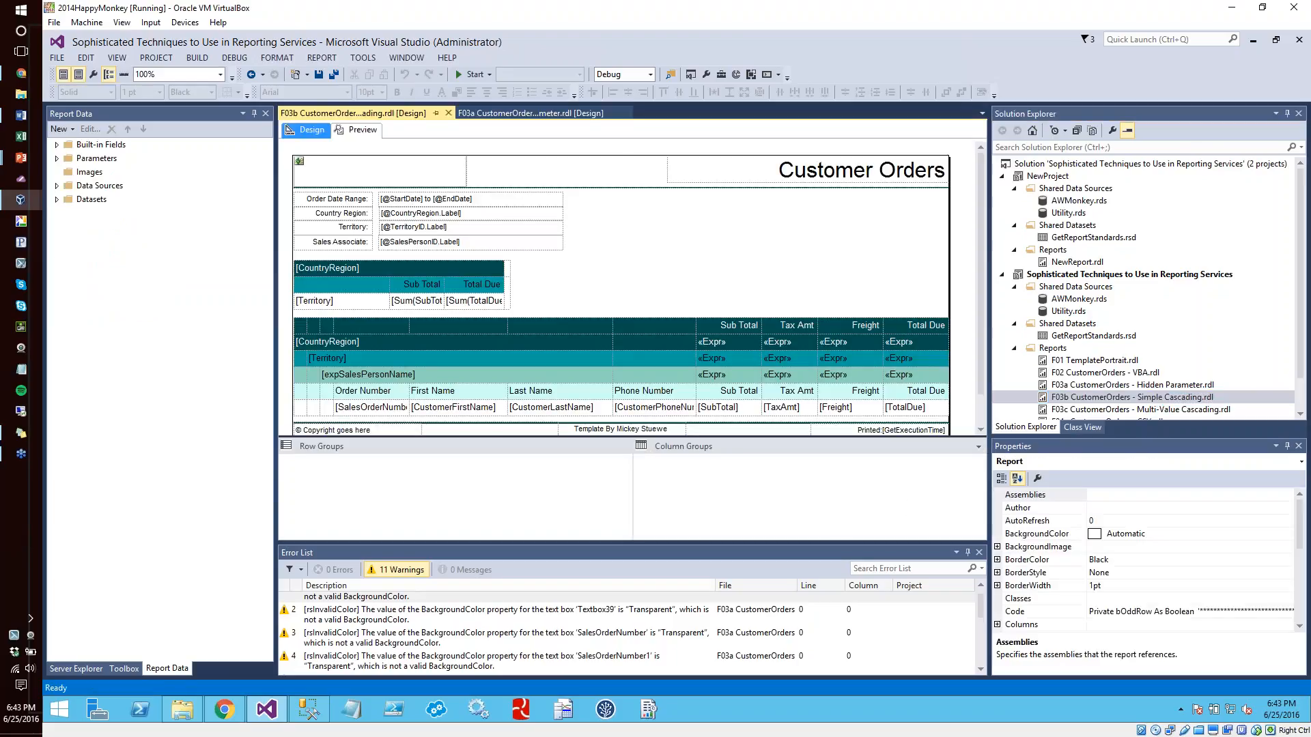
{"action": "left_click", "coordinate": [979, 552]}
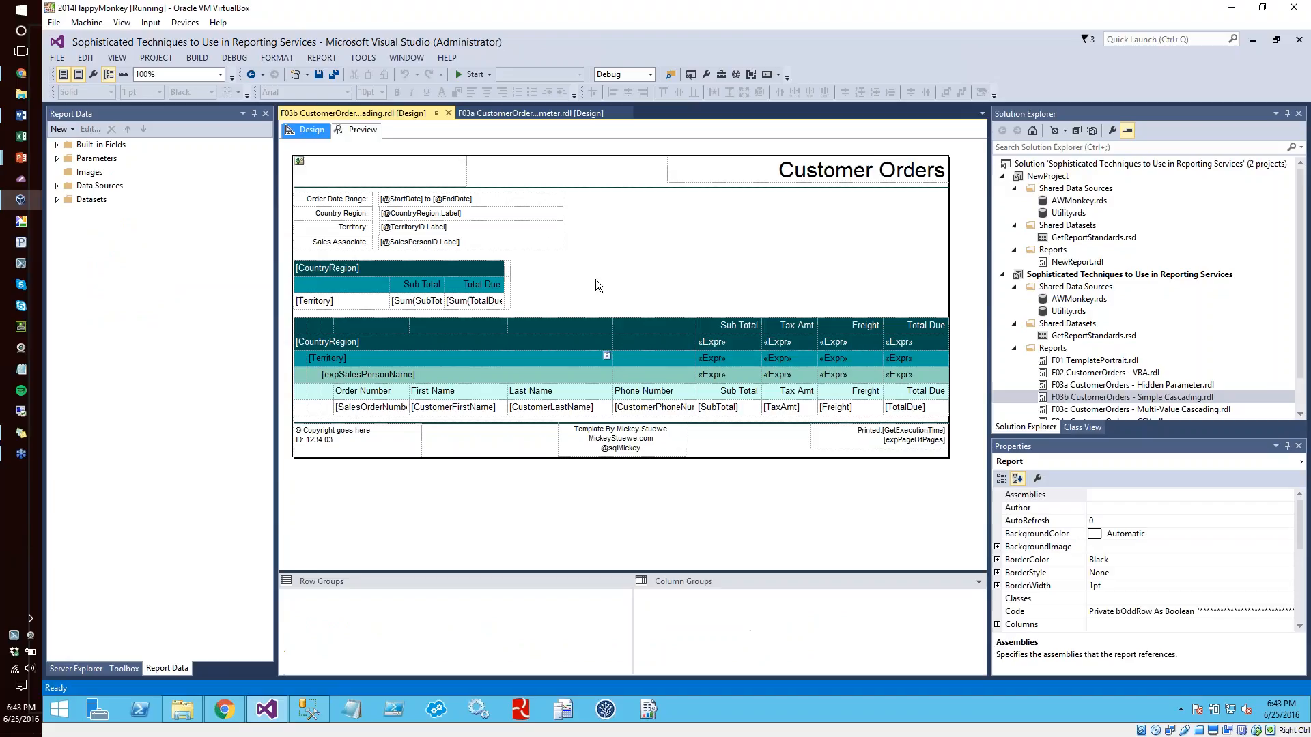
{"action": "left_click", "coordinate": [695, 219]}
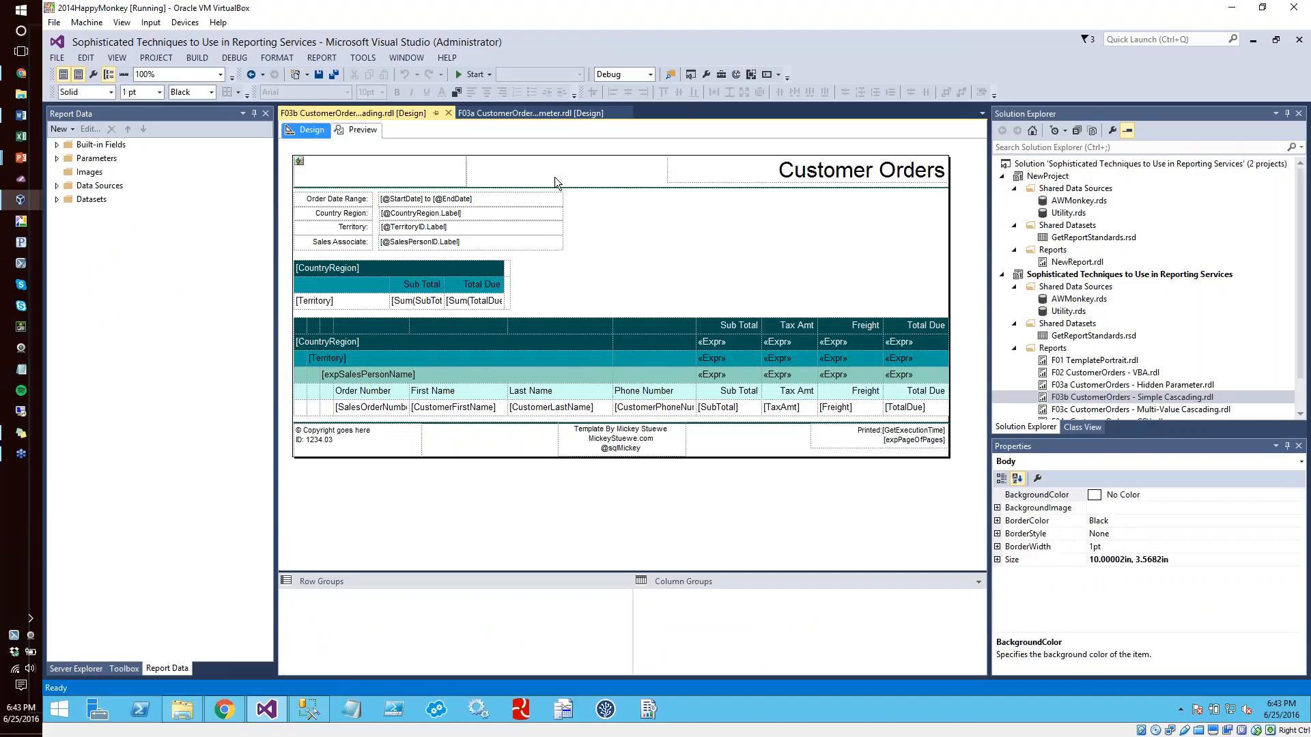
{"action": "left_click", "coordinate": [364, 133]}
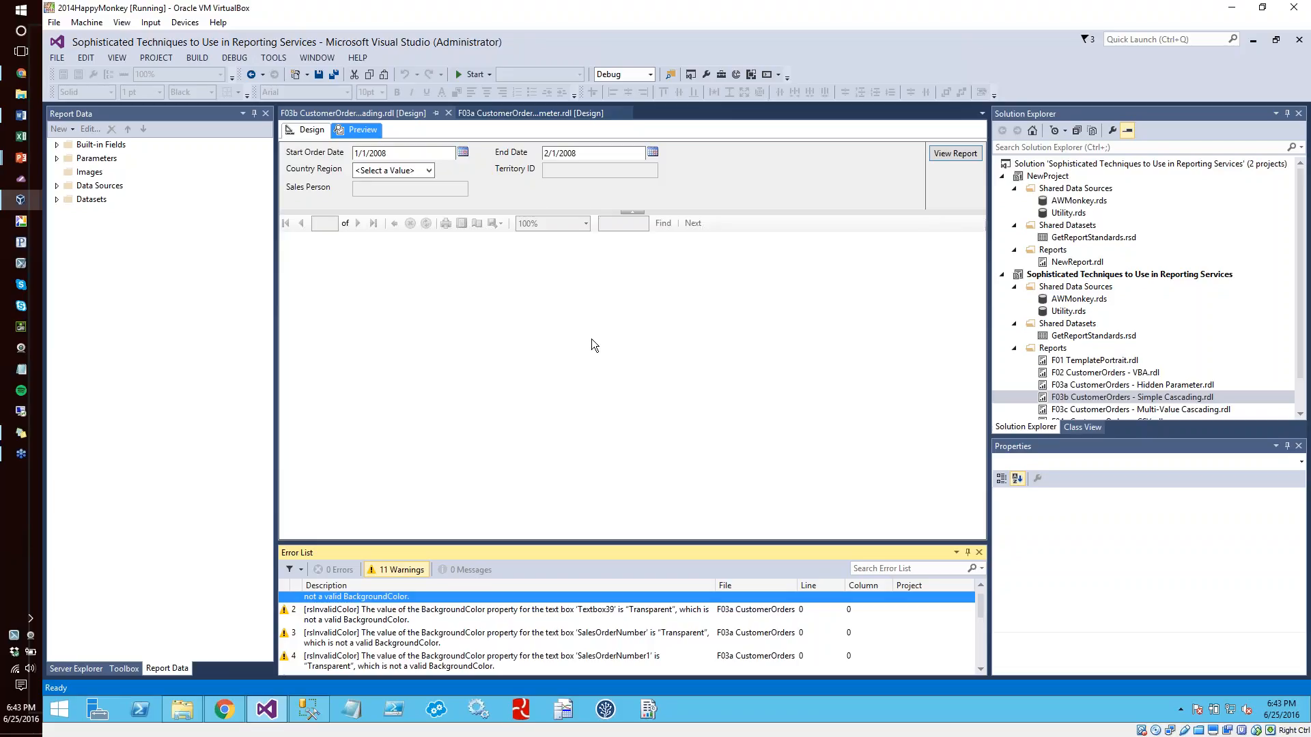
Run the report with Country Region Europe, Territory ID France and the individual sales person offered for that territory
{"action": "left_click", "coordinate": [388, 172]}
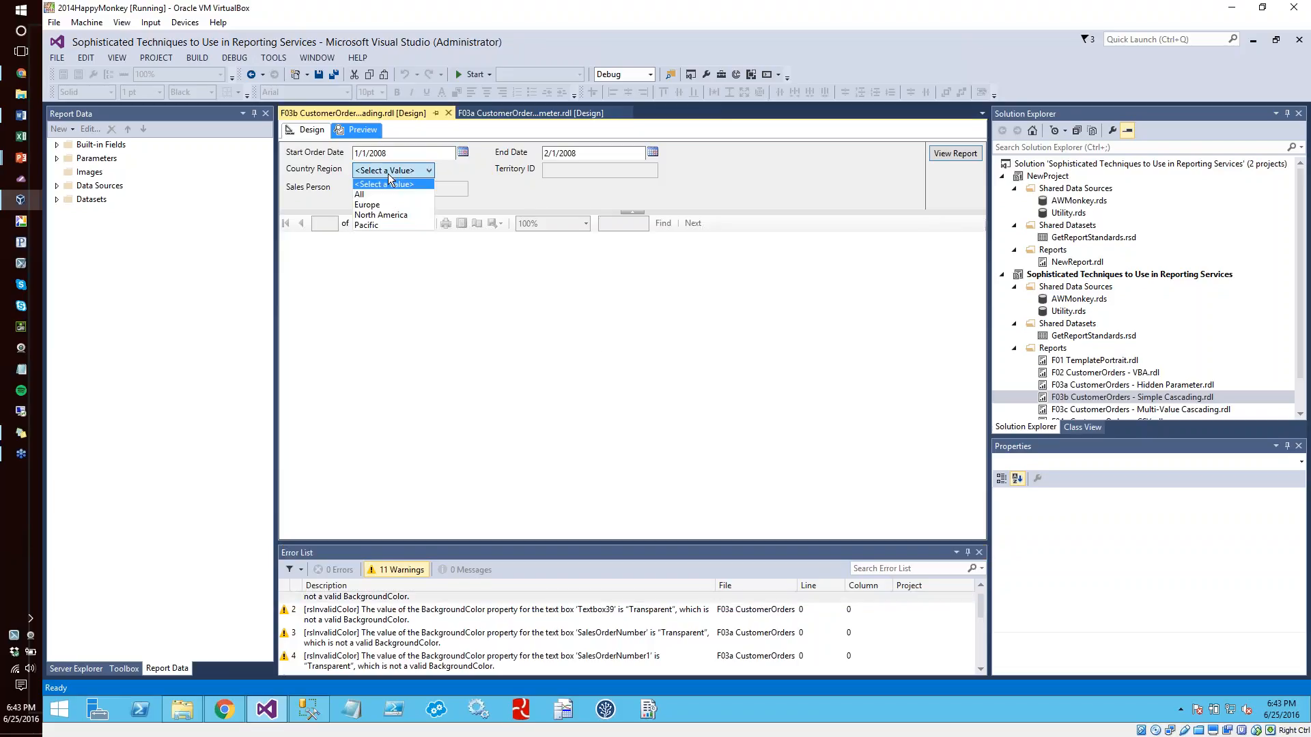
{"action": "left_click", "coordinate": [369, 205]}
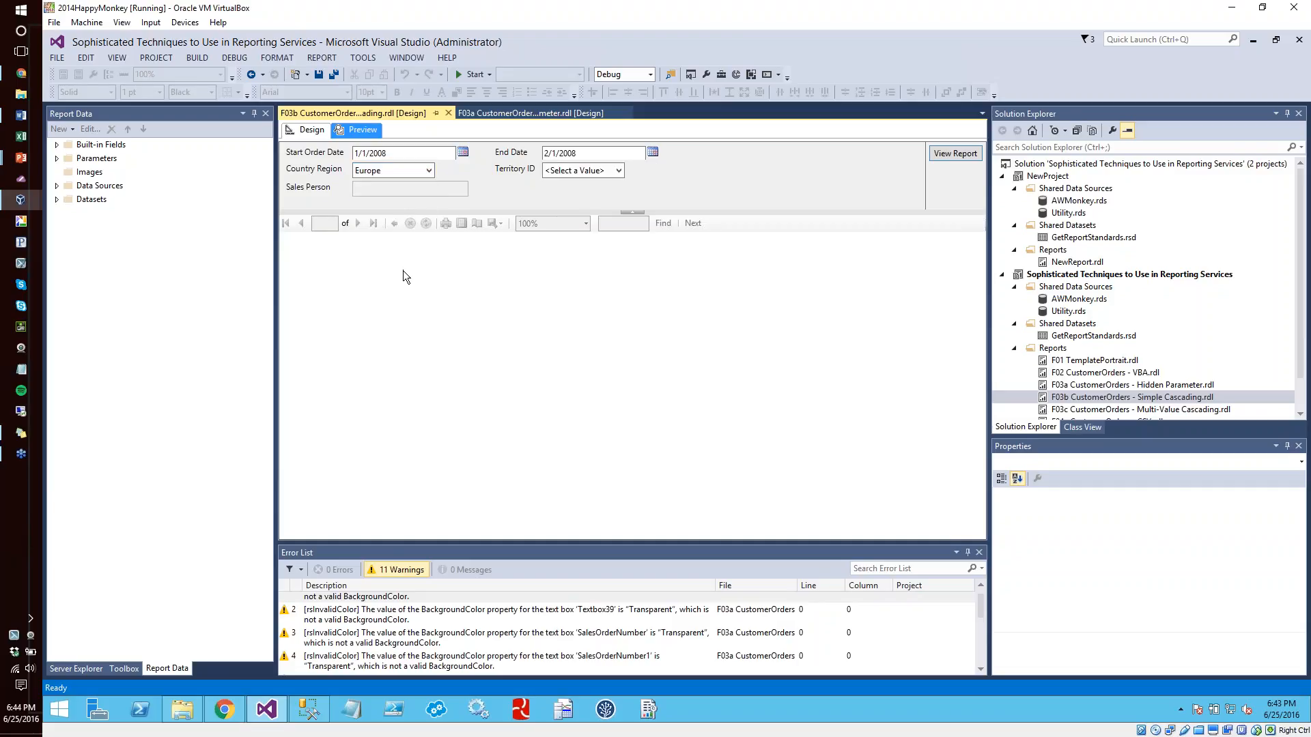
{"action": "left_click", "coordinate": [567, 172]}
{"action": "left_click", "coordinate": [561, 195]}
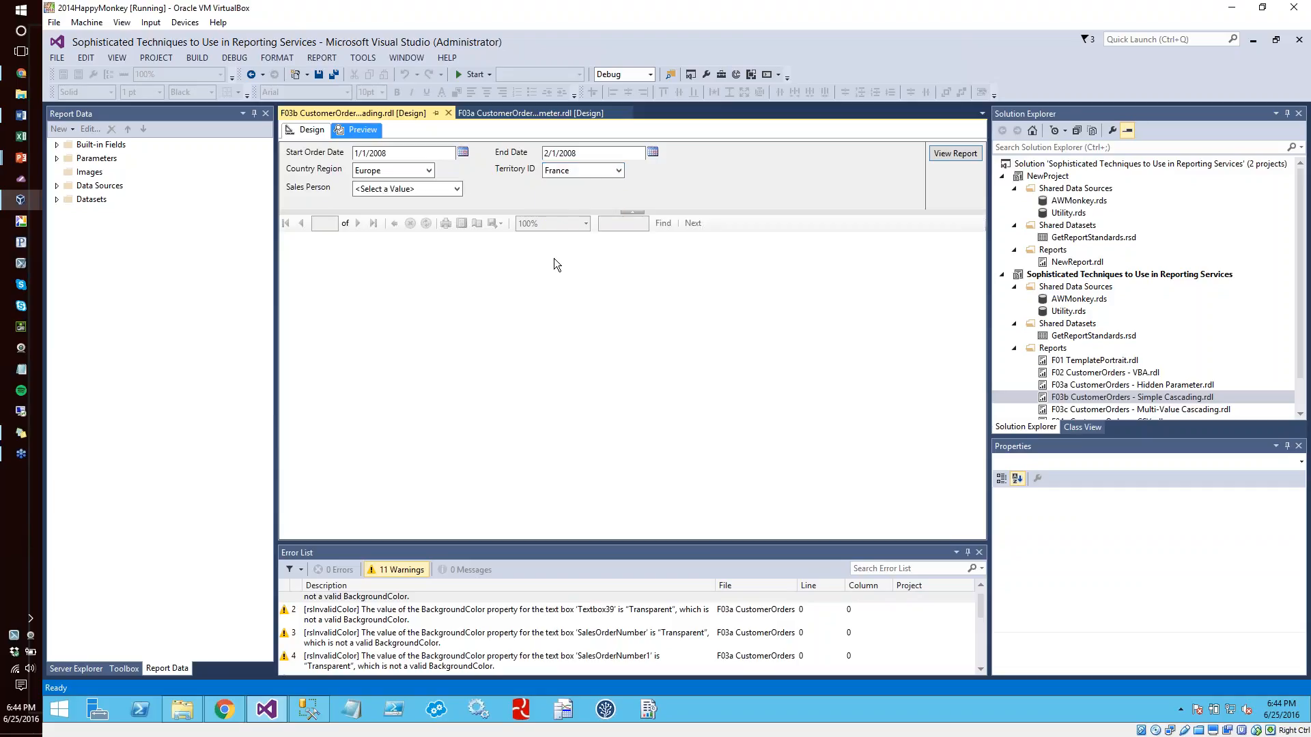
{"action": "left_click", "coordinate": [418, 190]}
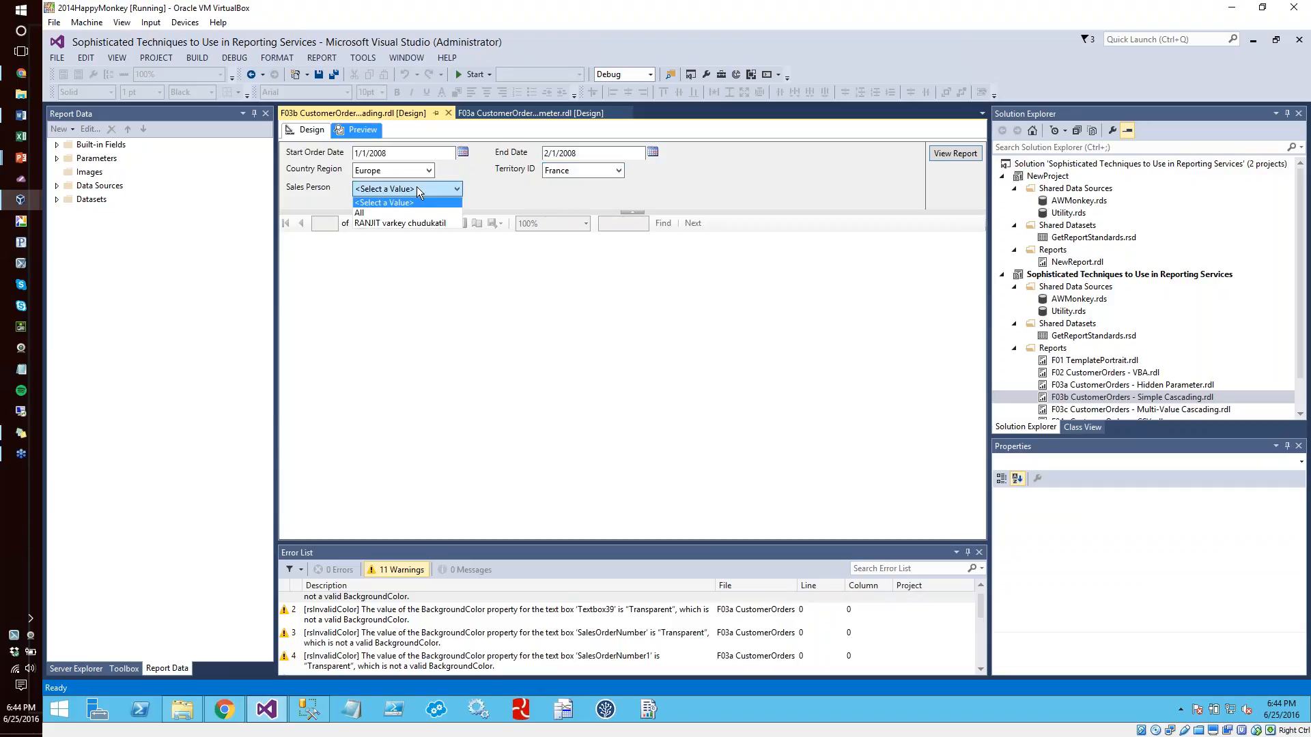
{"action": "left_click", "coordinate": [379, 223]}
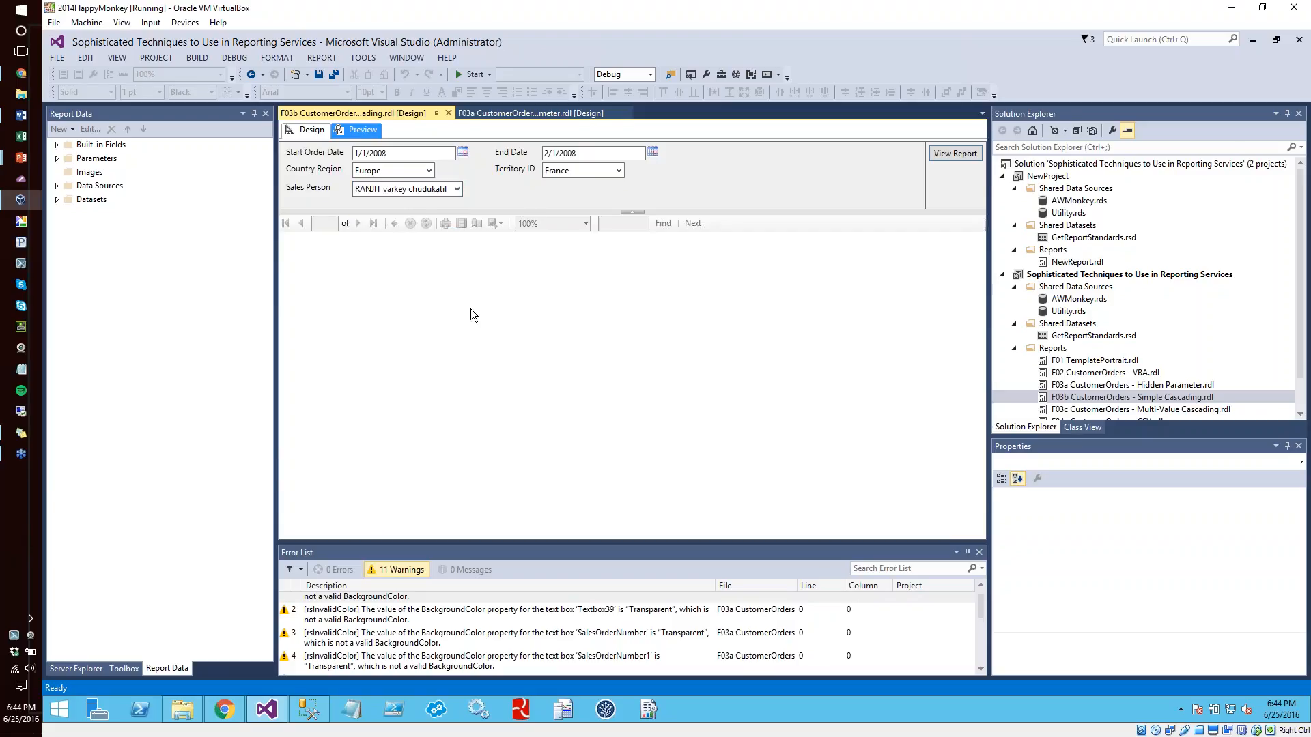
{"action": "left_click", "coordinate": [963, 153]}
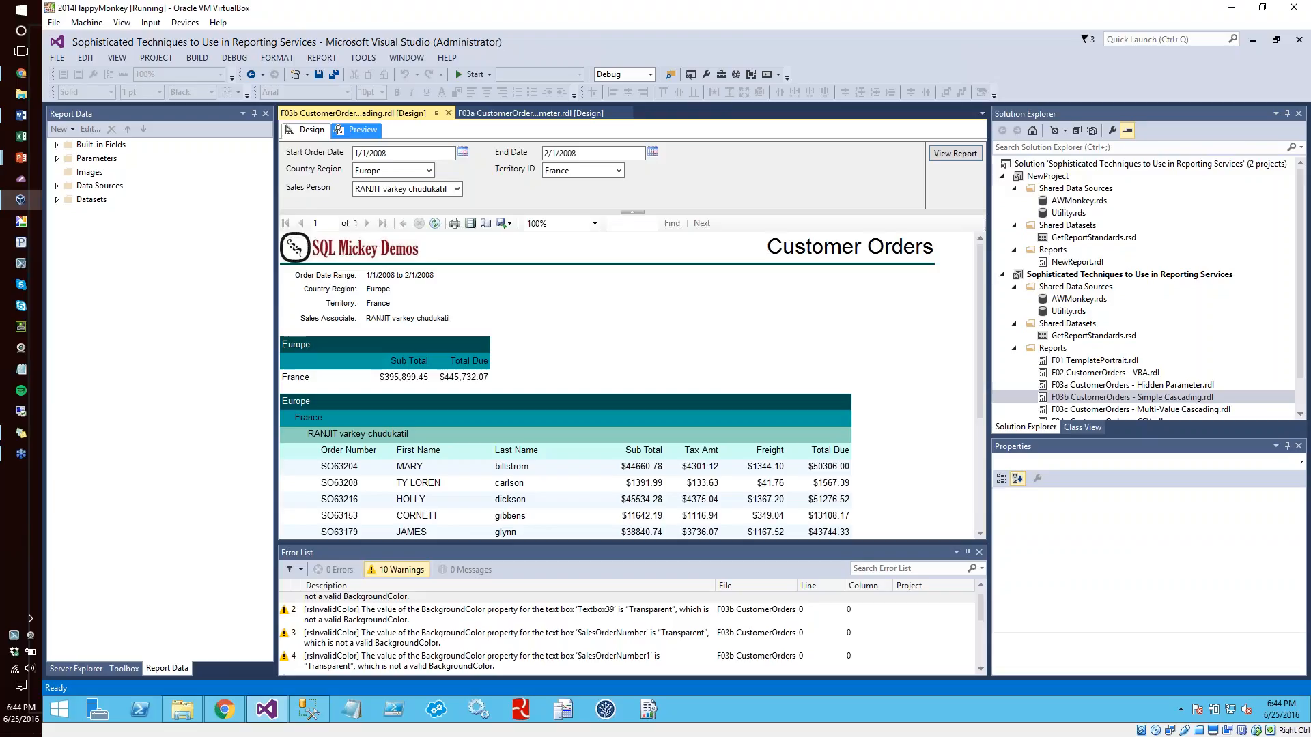
Run the report with Country Region, Territory ID and Sales Person all set to All
{"action": "left_click", "coordinate": [404, 172]}
{"action": "left_click", "coordinate": [404, 184]}
{"action": "left_click", "coordinate": [557, 170]}
{"action": "left_click", "coordinate": [557, 182]}
{"action": "left_click", "coordinate": [432, 190]}
{"action": "left_click", "coordinate": [419, 199]}
{"action": "left_click", "coordinate": [936, 158]}
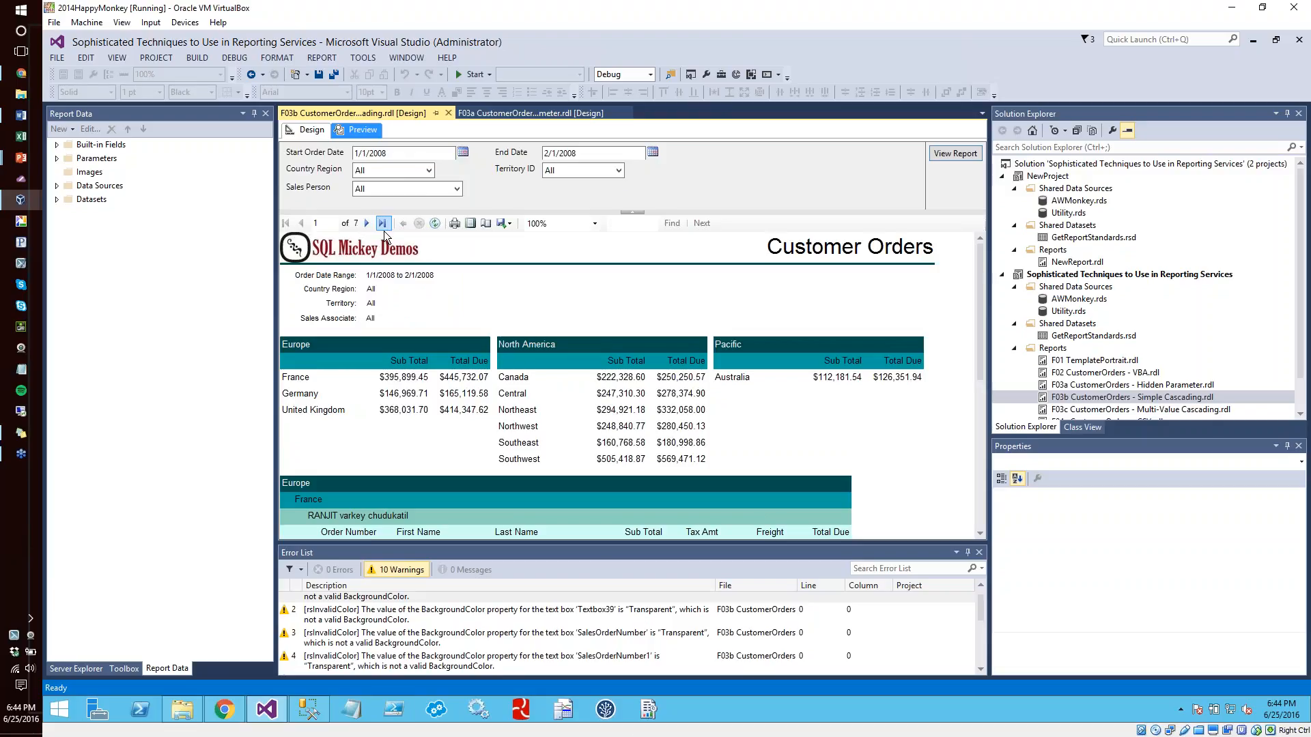
Switch the filters back to Europe, France and the individual sales person, and view the report again
{"action": "left_click", "coordinate": [393, 170]}
{"action": "left_click", "coordinate": [395, 195]}
{"action": "left_click", "coordinate": [580, 171]}
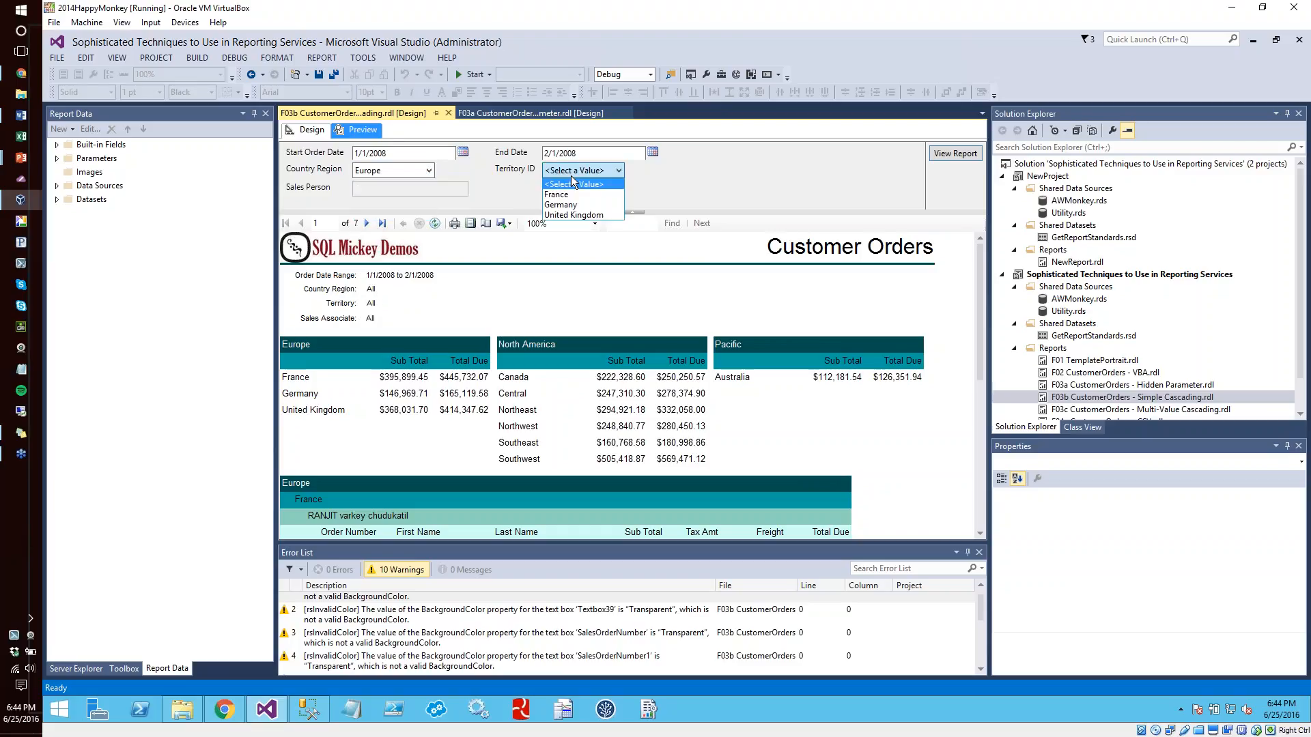
{"action": "left_click", "coordinate": [576, 194]}
{"action": "left_click", "coordinate": [433, 187]}
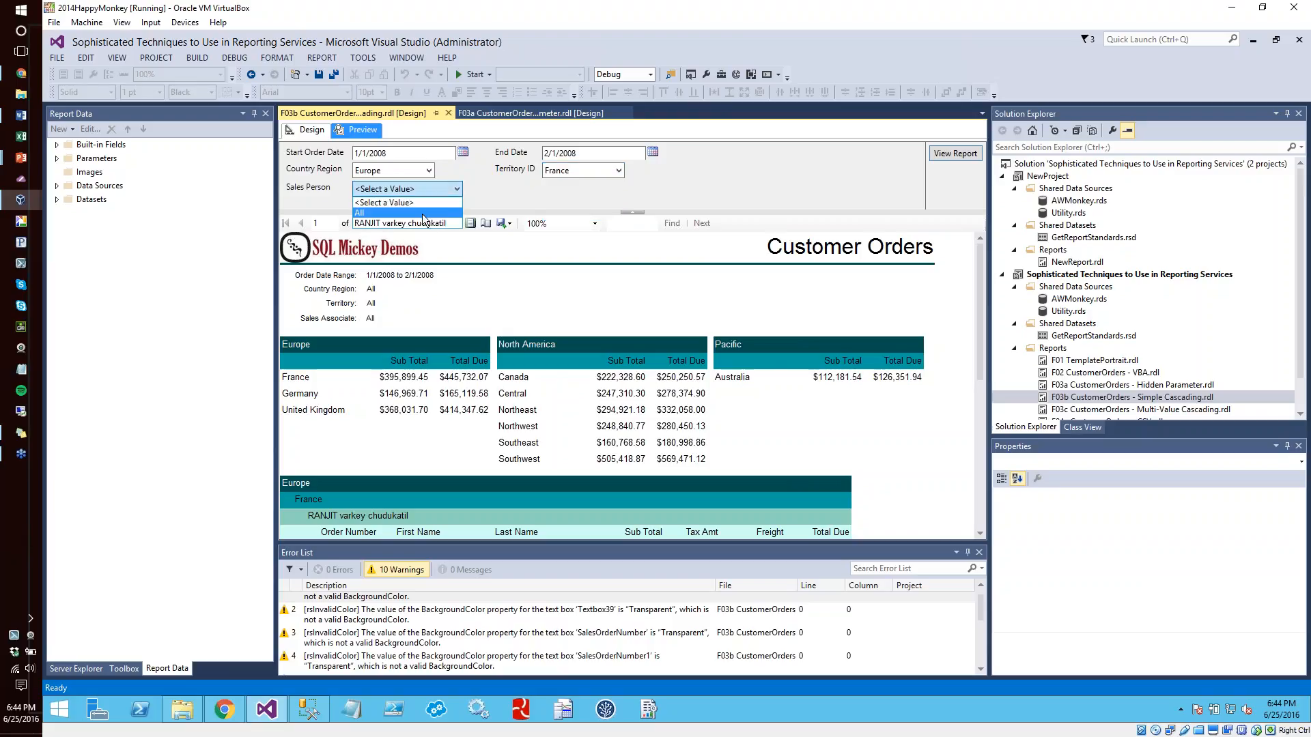
{"action": "left_click", "coordinate": [424, 222]}
{"action": "left_click", "coordinate": [955, 158]}
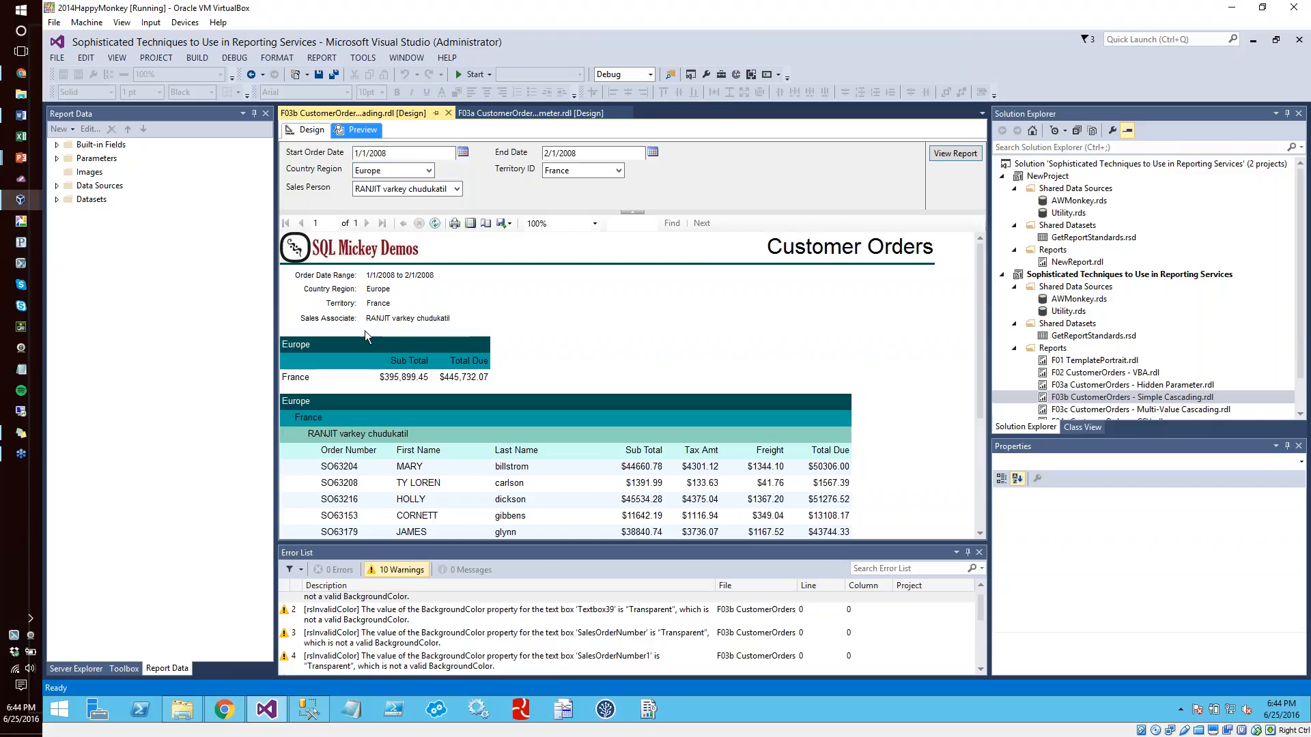
Return to the report design, examine the placeholder properties of the Country Region header value and cancel them
{"action": "left_click", "coordinate": [311, 129]}
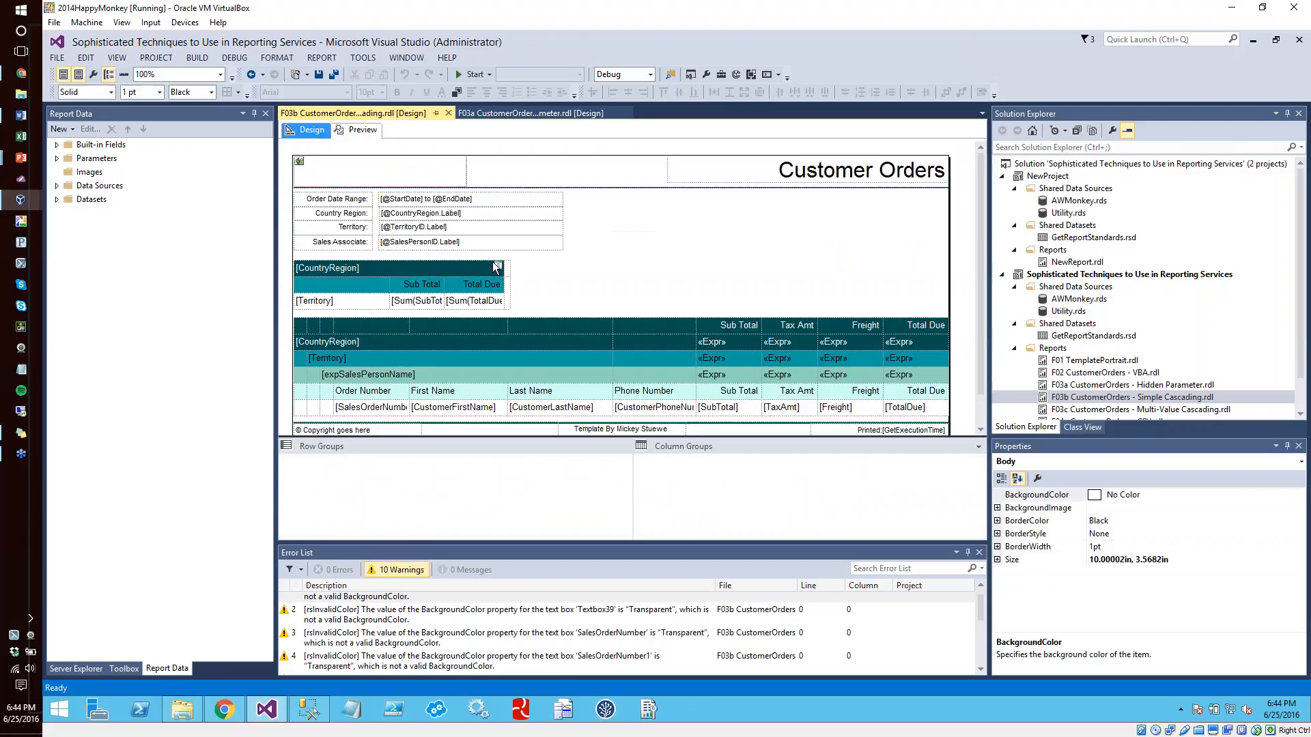
{"action": "left_click", "coordinate": [507, 216]}
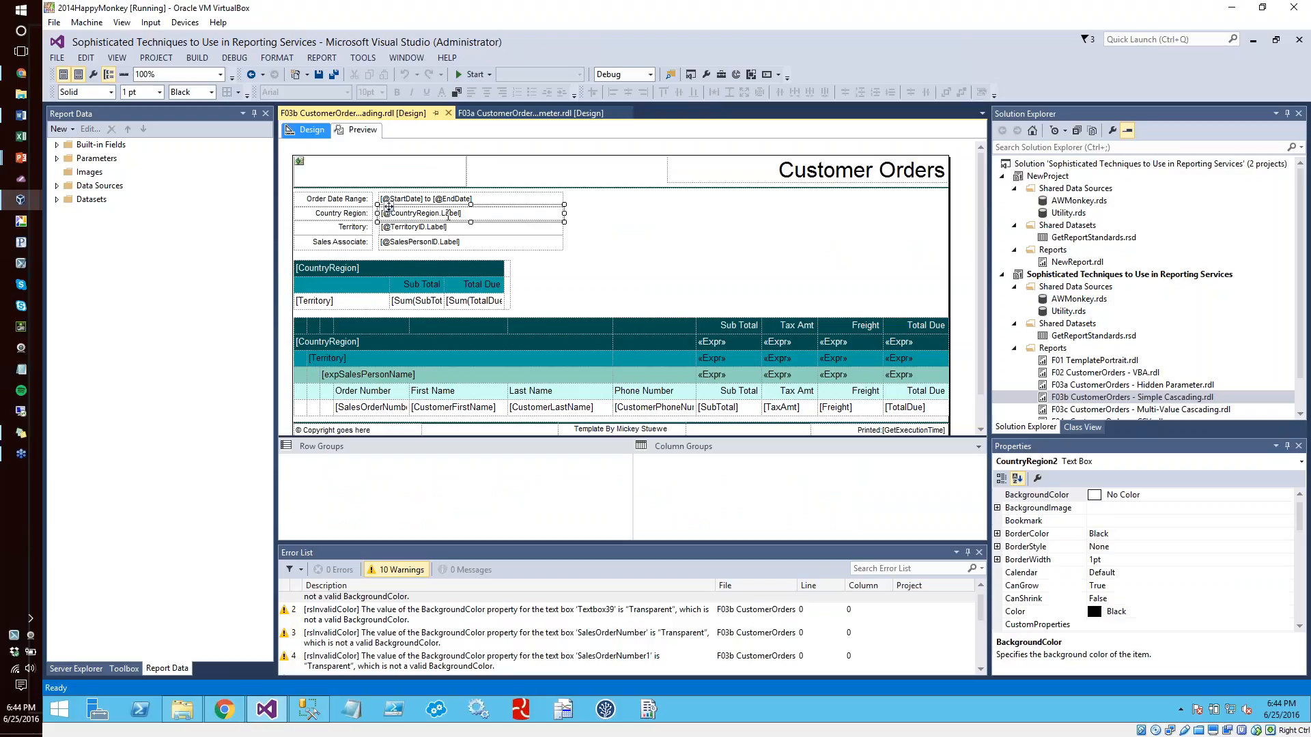
{"action": "double_click", "coordinate": [448, 216]}
{"action": "right_click", "coordinate": [448, 216]}
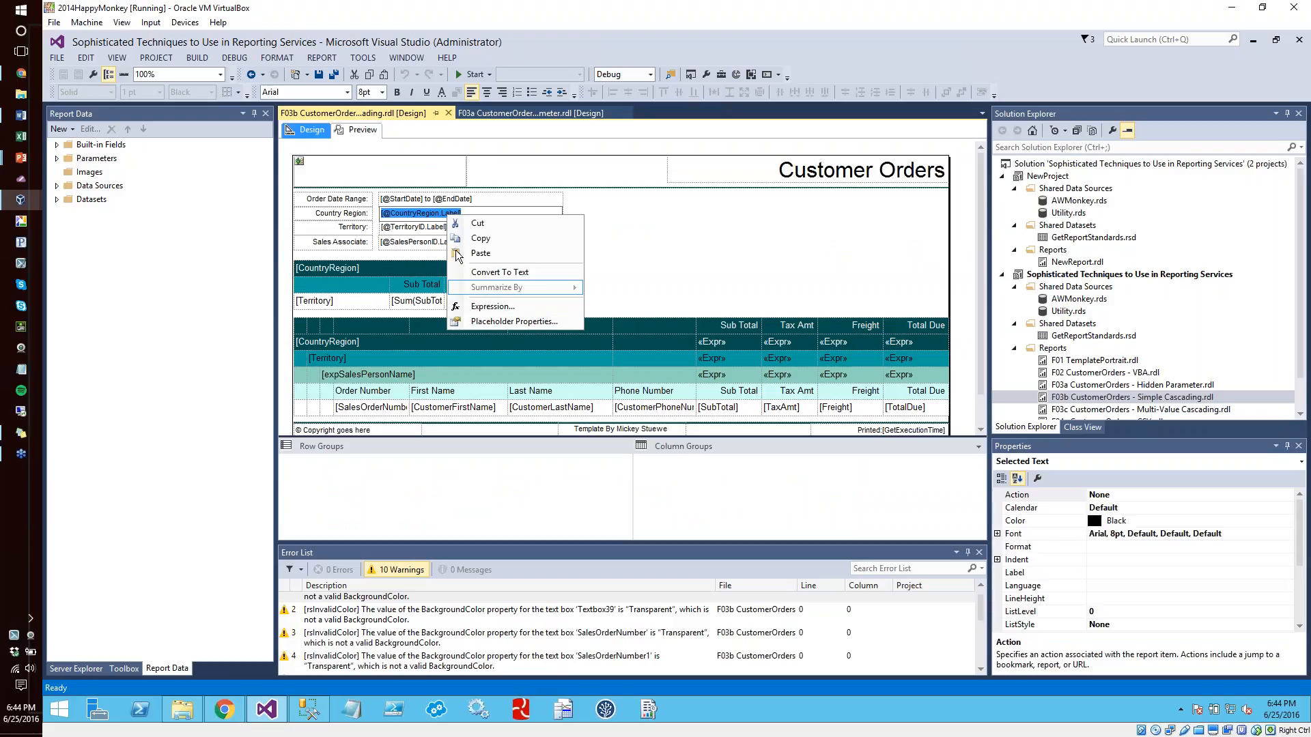
{"action": "left_click", "coordinate": [489, 321]}
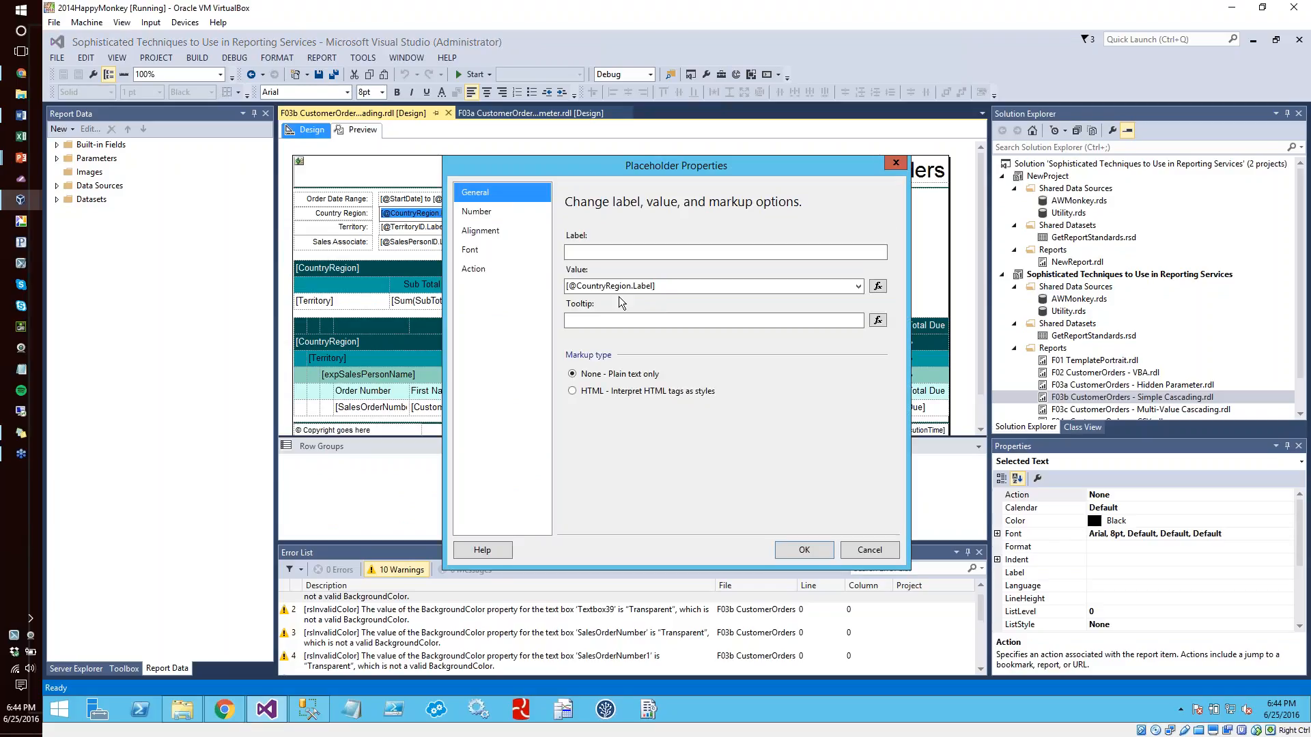
{"action": "left_click", "coordinate": [887, 550]}
{"action": "right_click", "coordinate": [447, 216]}
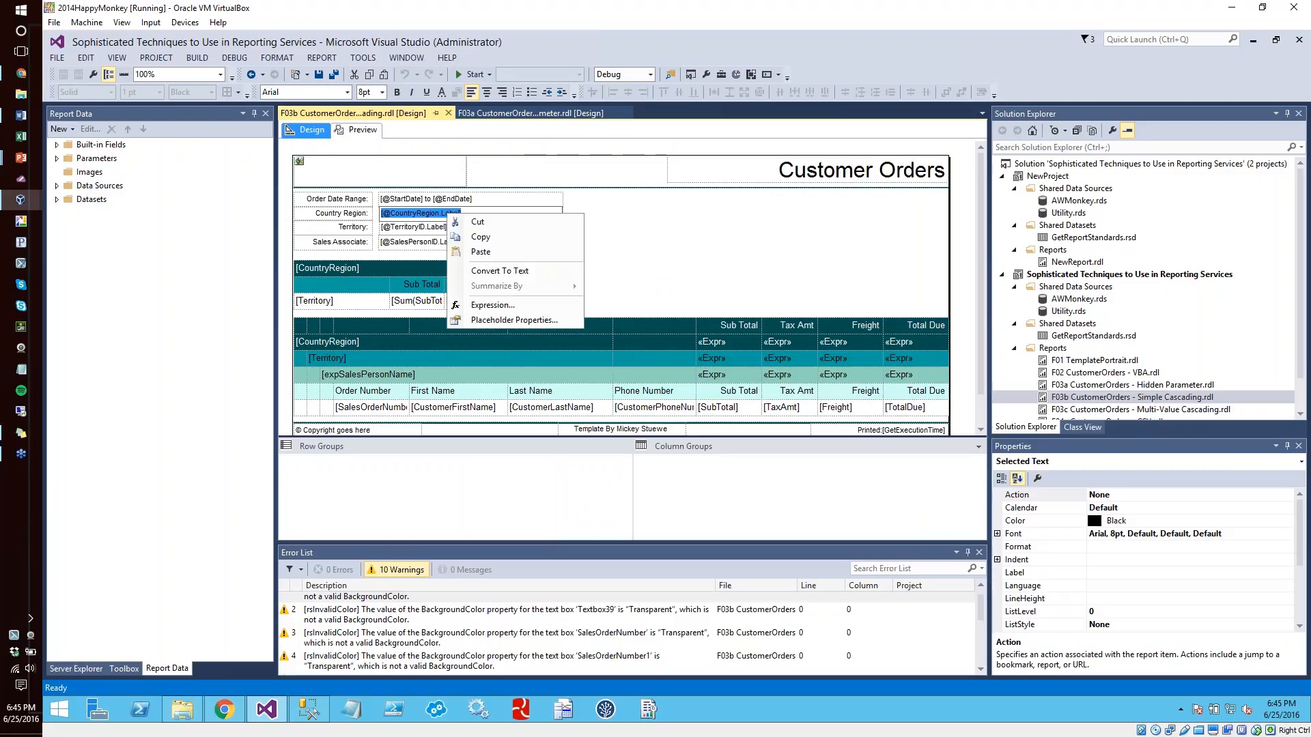
{"action": "left_click", "coordinate": [514, 321]}
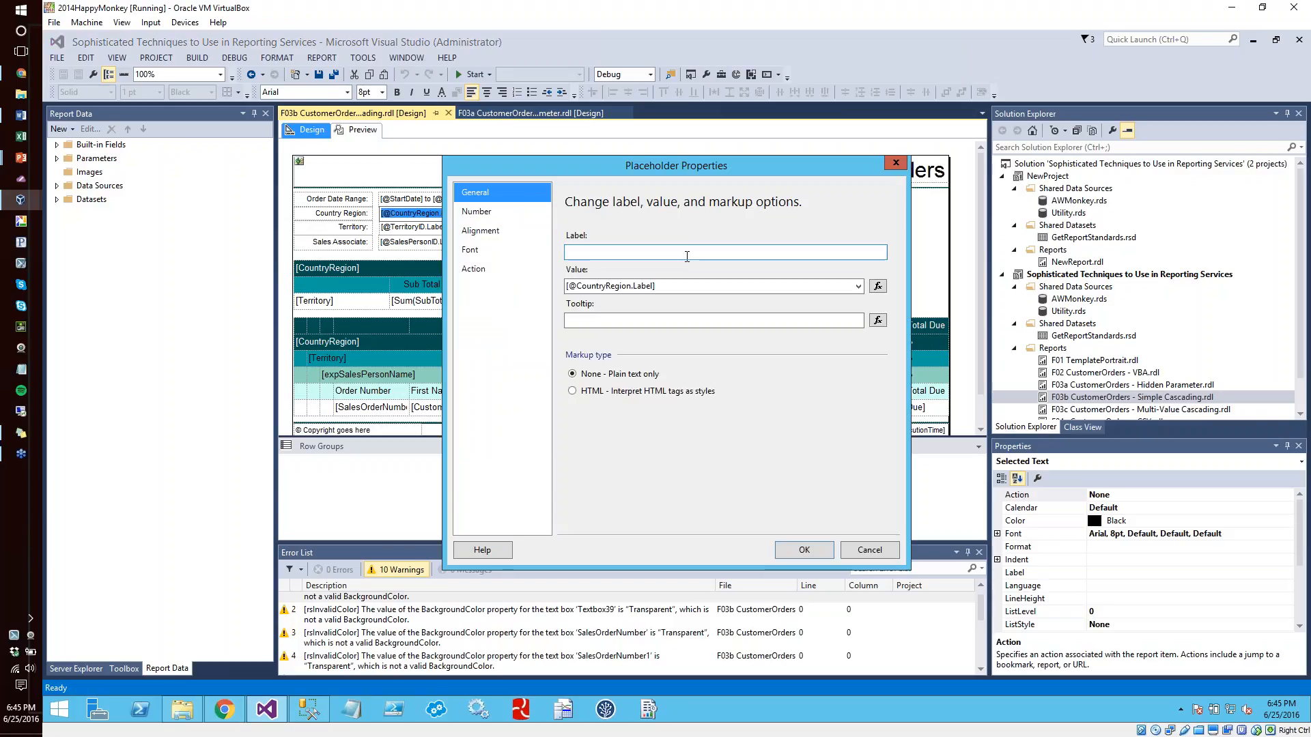
{"action": "left_click", "coordinate": [687, 254]}
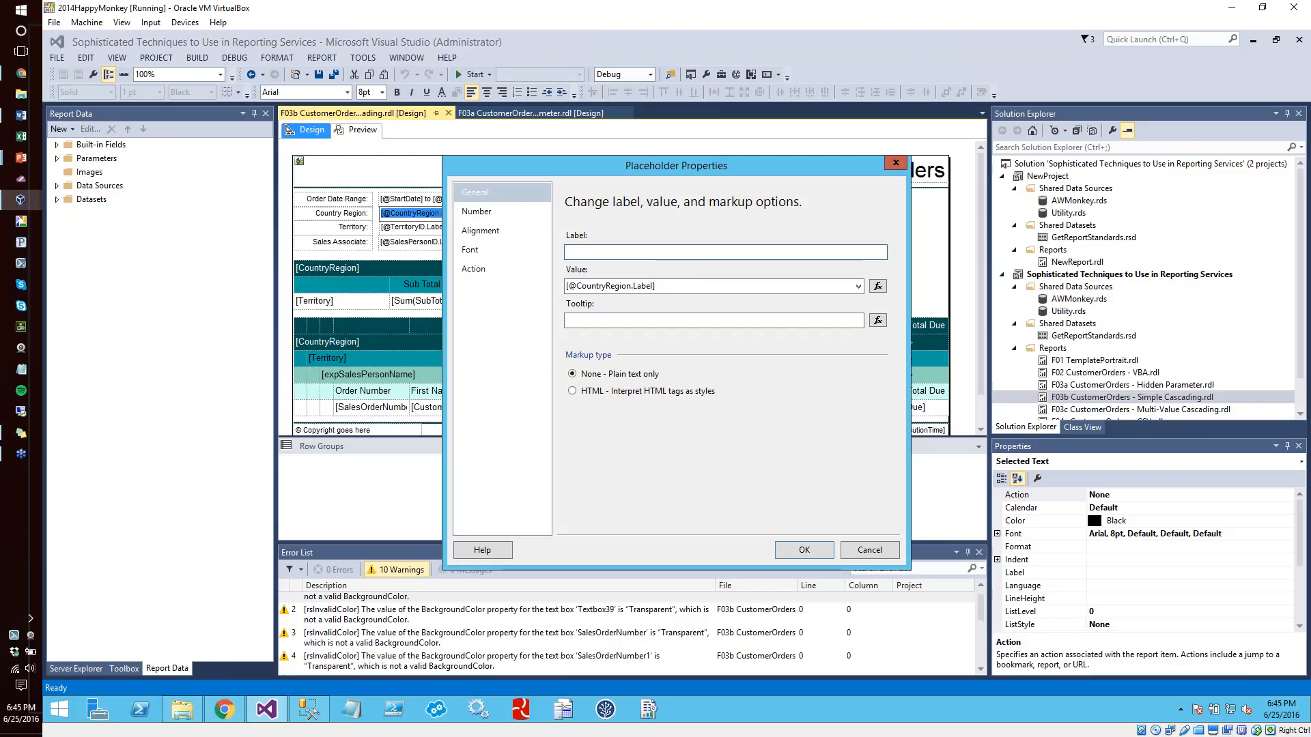
{"action": "type", "text": "hi"}
{"action": "left_click", "coordinate": [804, 551]}
Undo the label change on the Country Region placeholder
{"action": "left_click", "coordinate": [413, 215]}
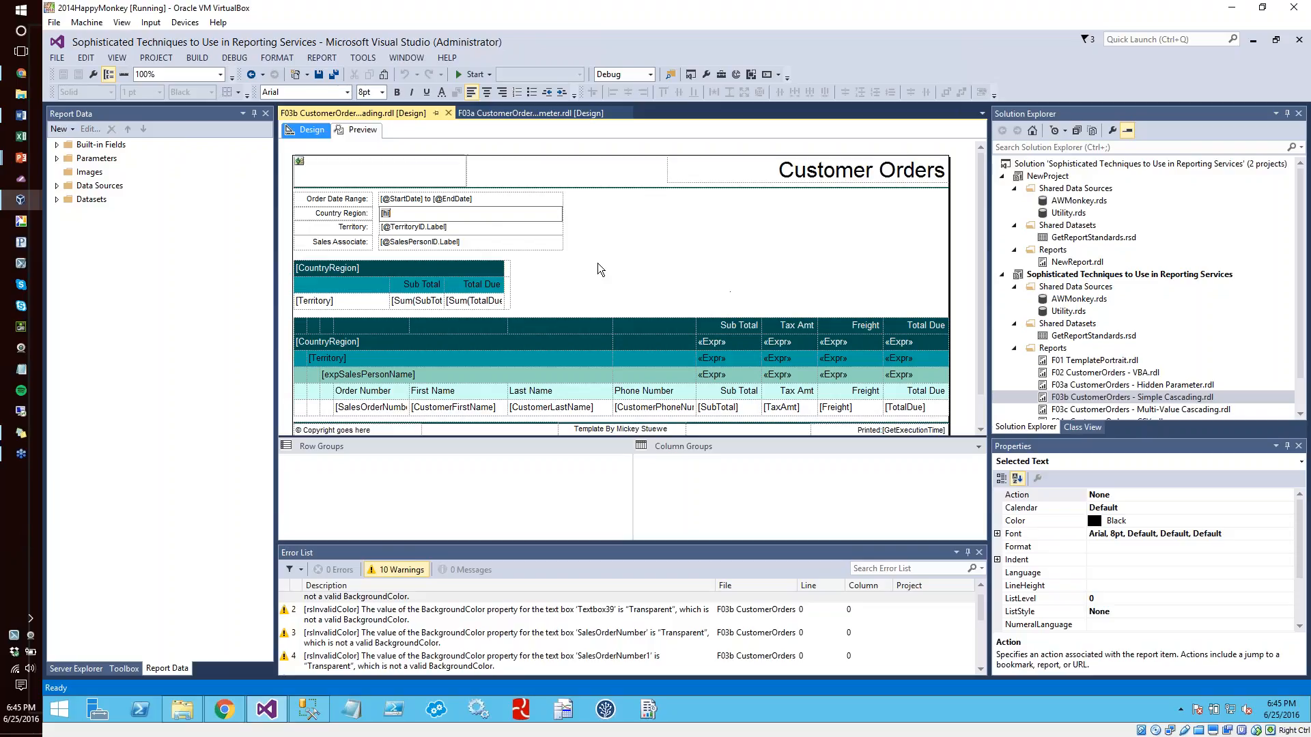
{"action": "key", "text": "Escape"}
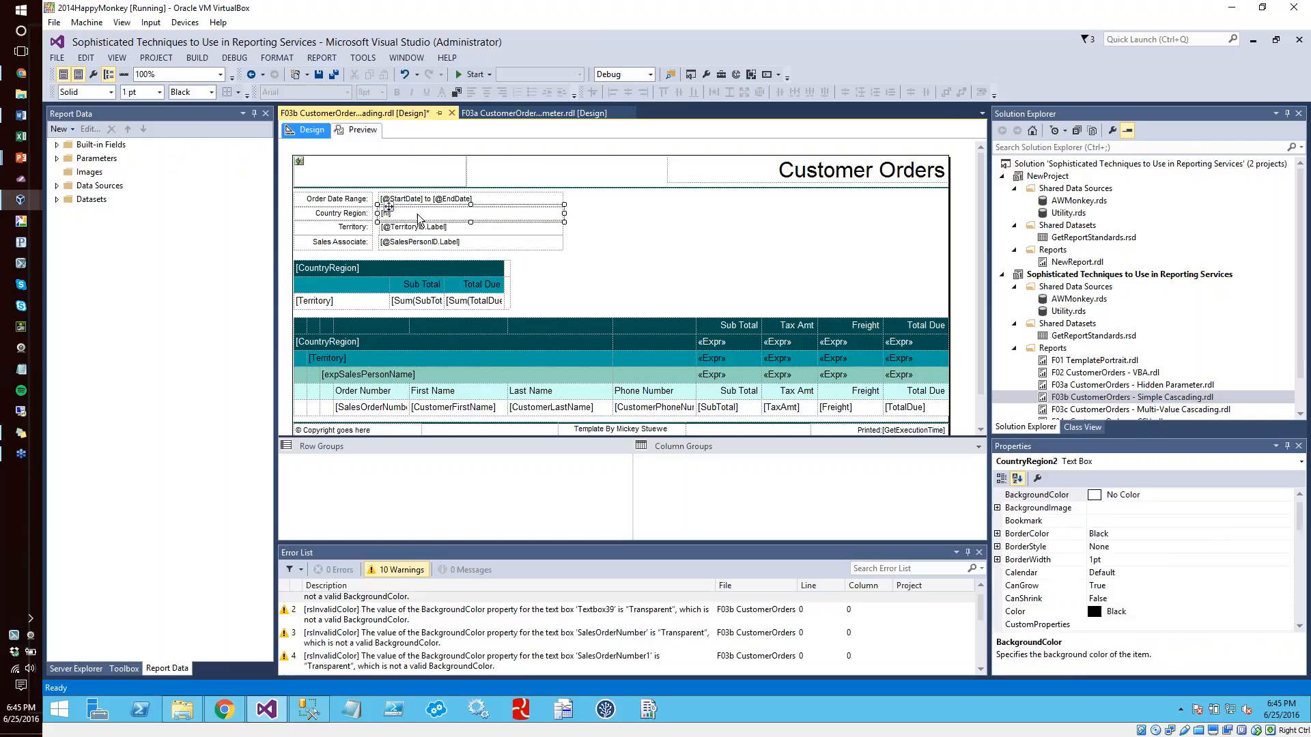
{"action": "left_click", "coordinate": [647, 224]}
{"action": "key", "text": "ctrl+z"}
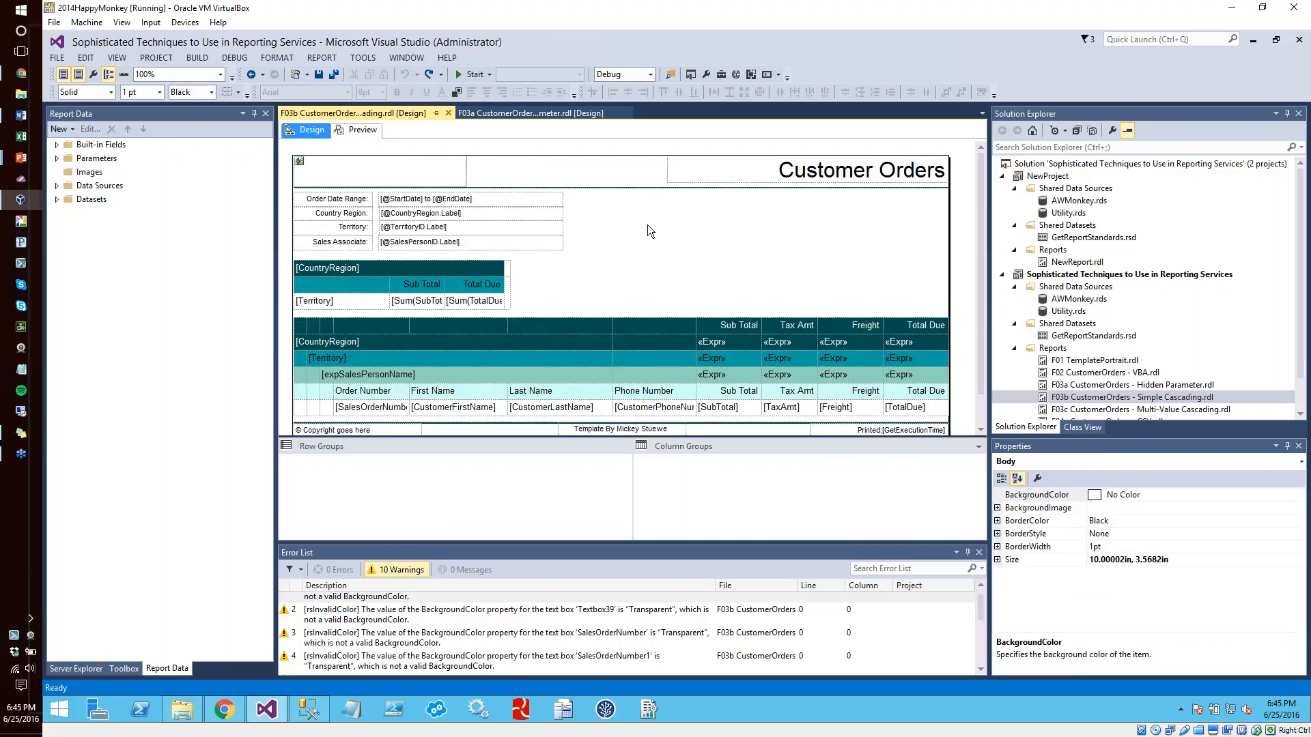
Examine the value expression behind the Country Region placeholder, then cancel the expression and the placeholder properties
{"action": "double_click", "coordinate": [427, 214]}
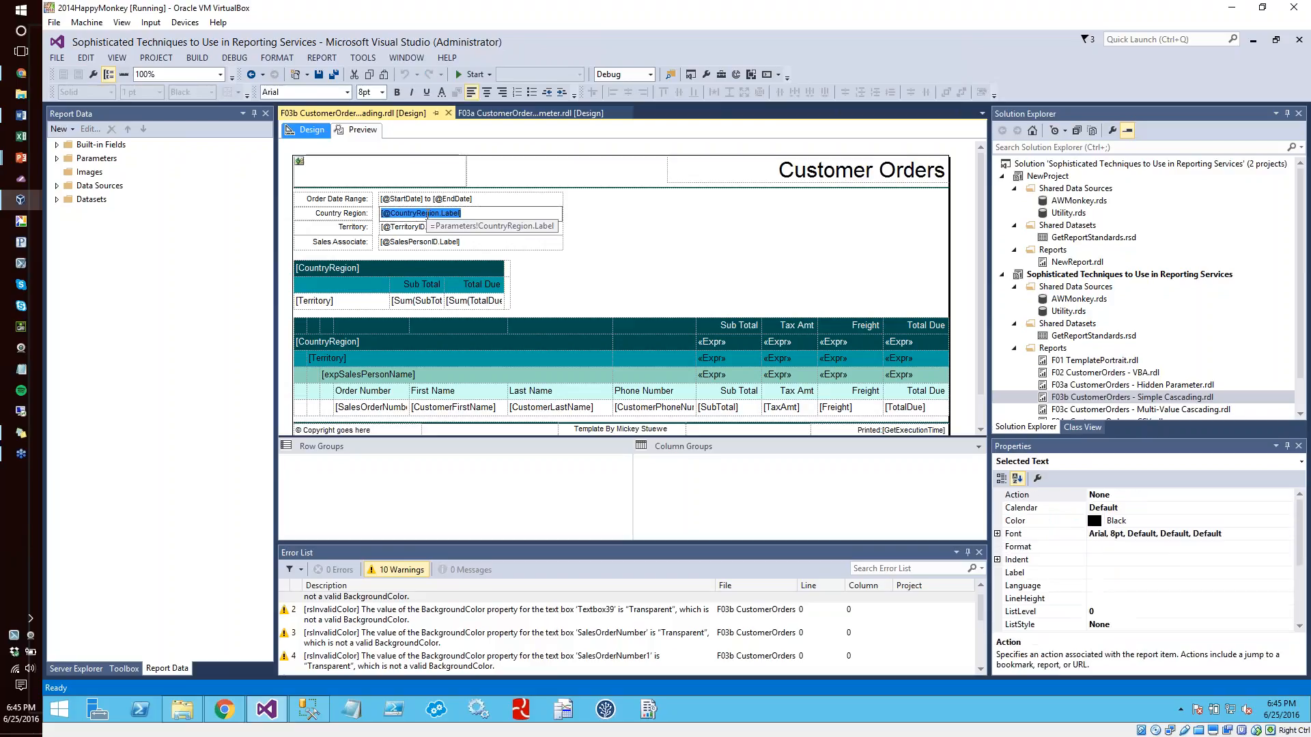
{"action": "right_click", "coordinate": [427, 216]}
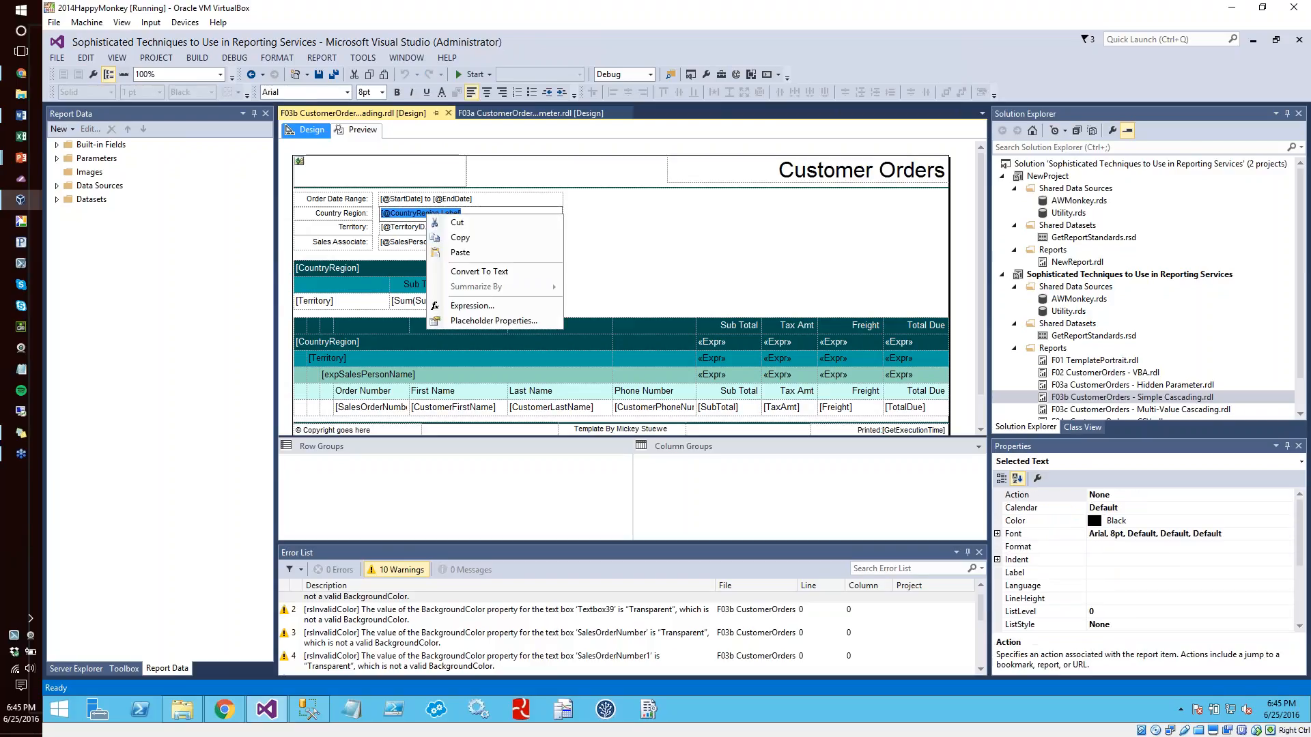
{"action": "left_click", "coordinate": [470, 316]}
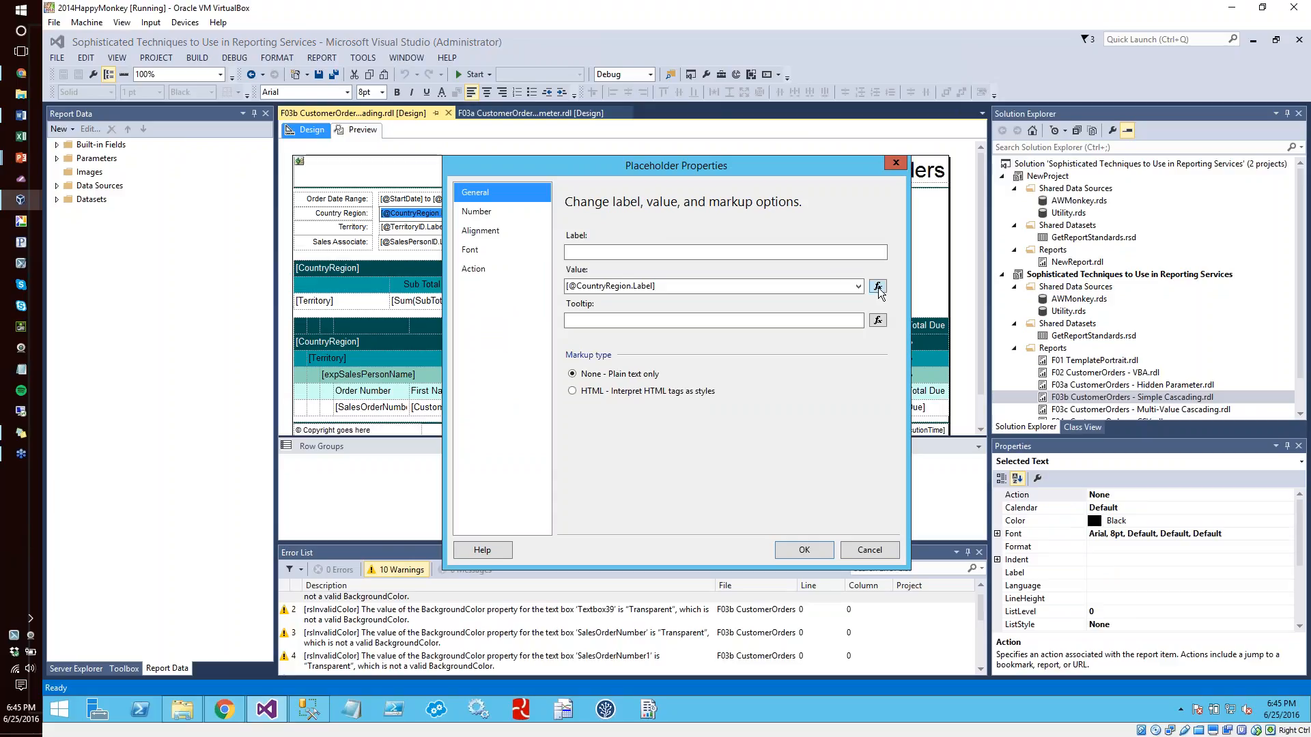
{"action": "left_click", "coordinate": [877, 286]}
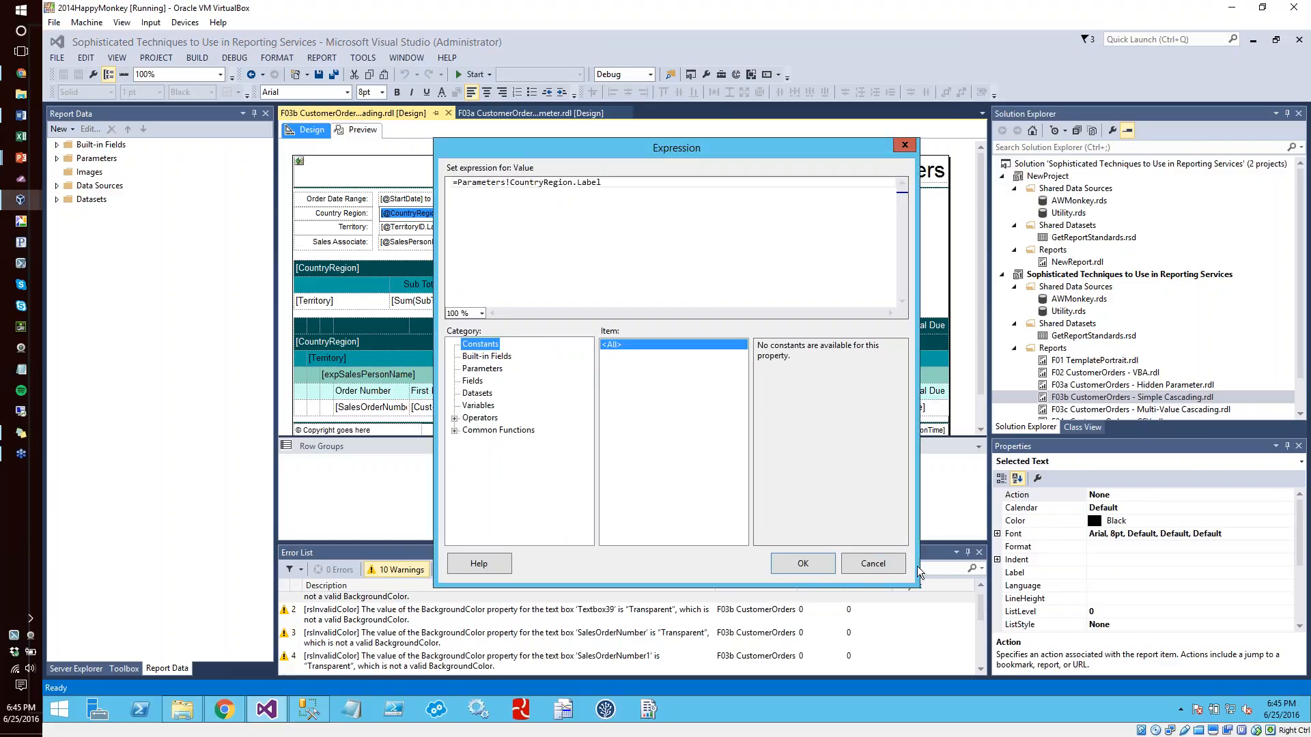
{"action": "left_click", "coordinate": [878, 564]}
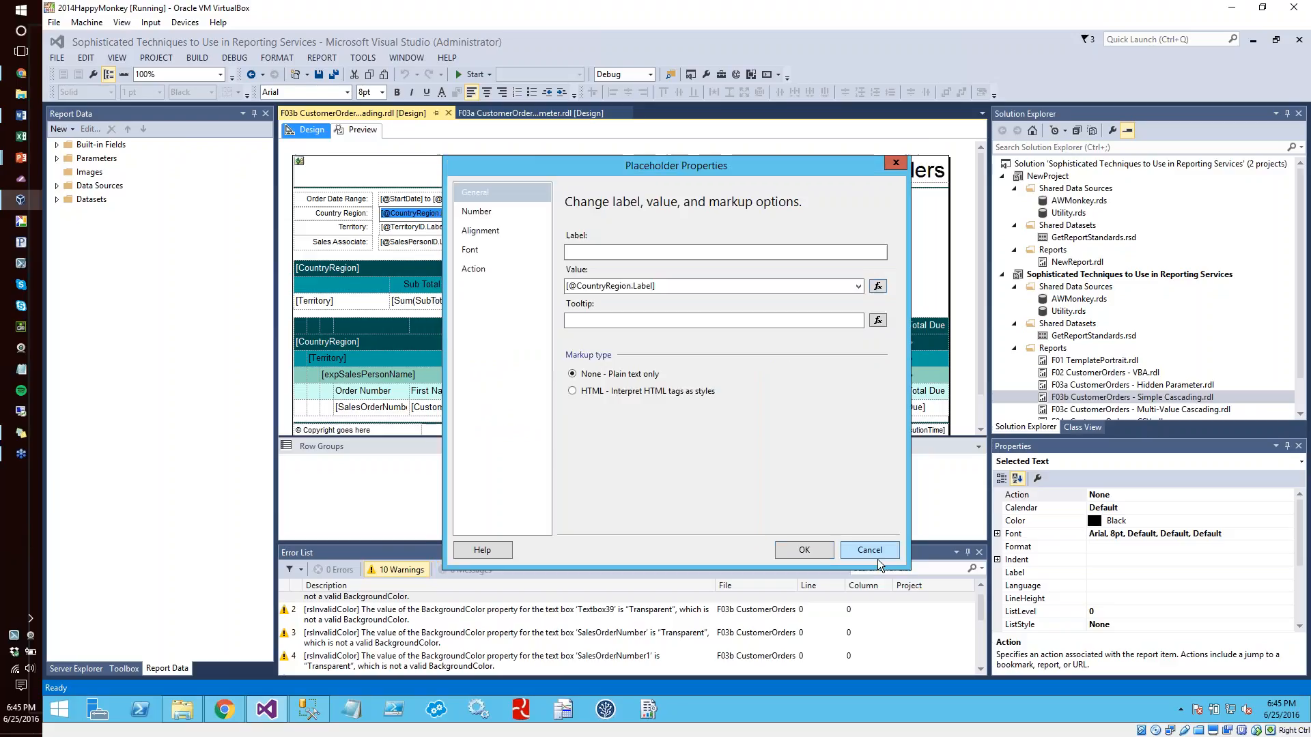
{"action": "left_click", "coordinate": [875, 551]}
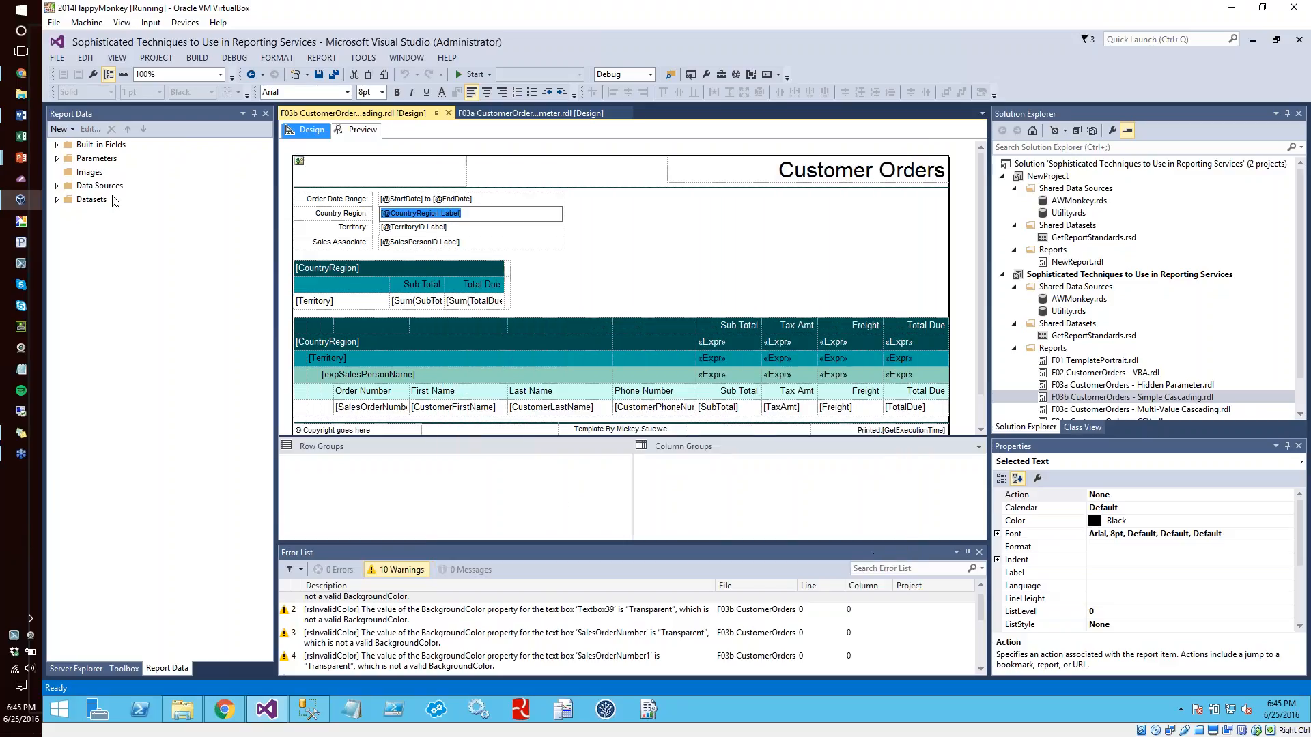
Examine the default values and available values of the CountryRegion report parameter, then close its properties
{"action": "left_click", "coordinate": [57, 158]}
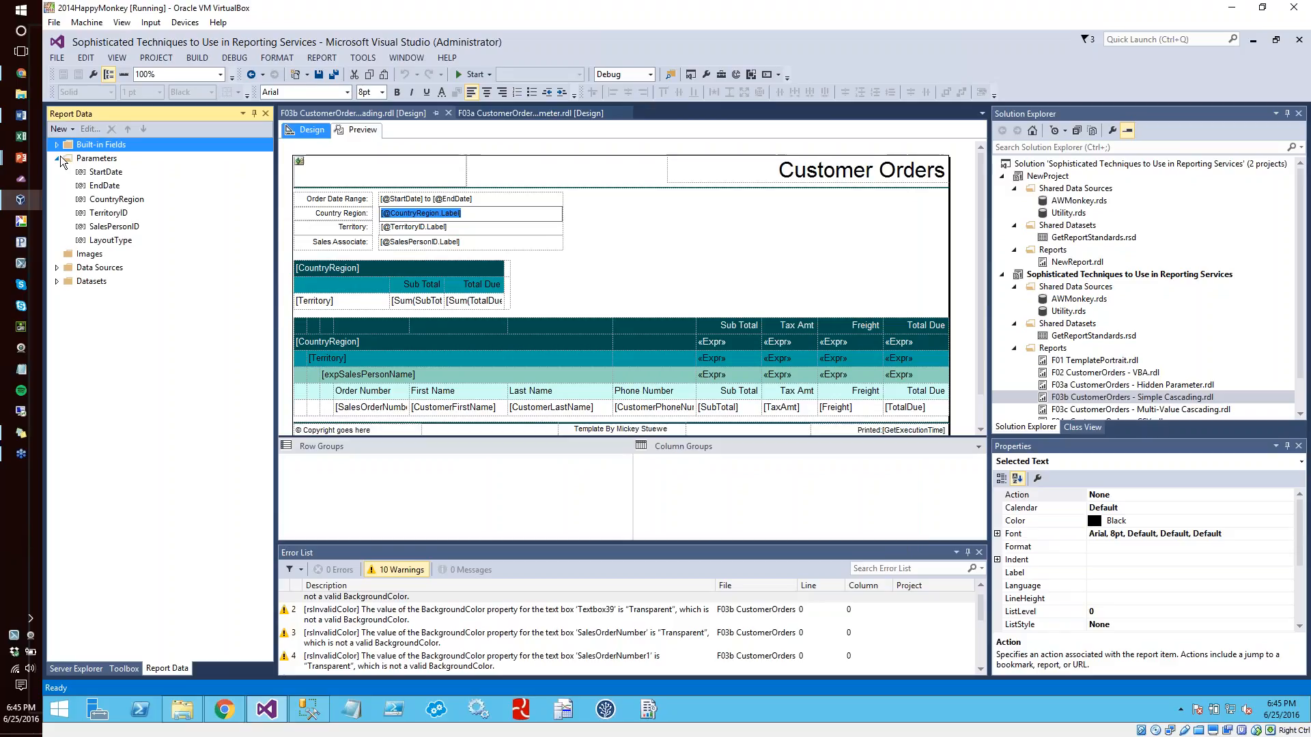
{"action": "double_click", "coordinate": [124, 201]}
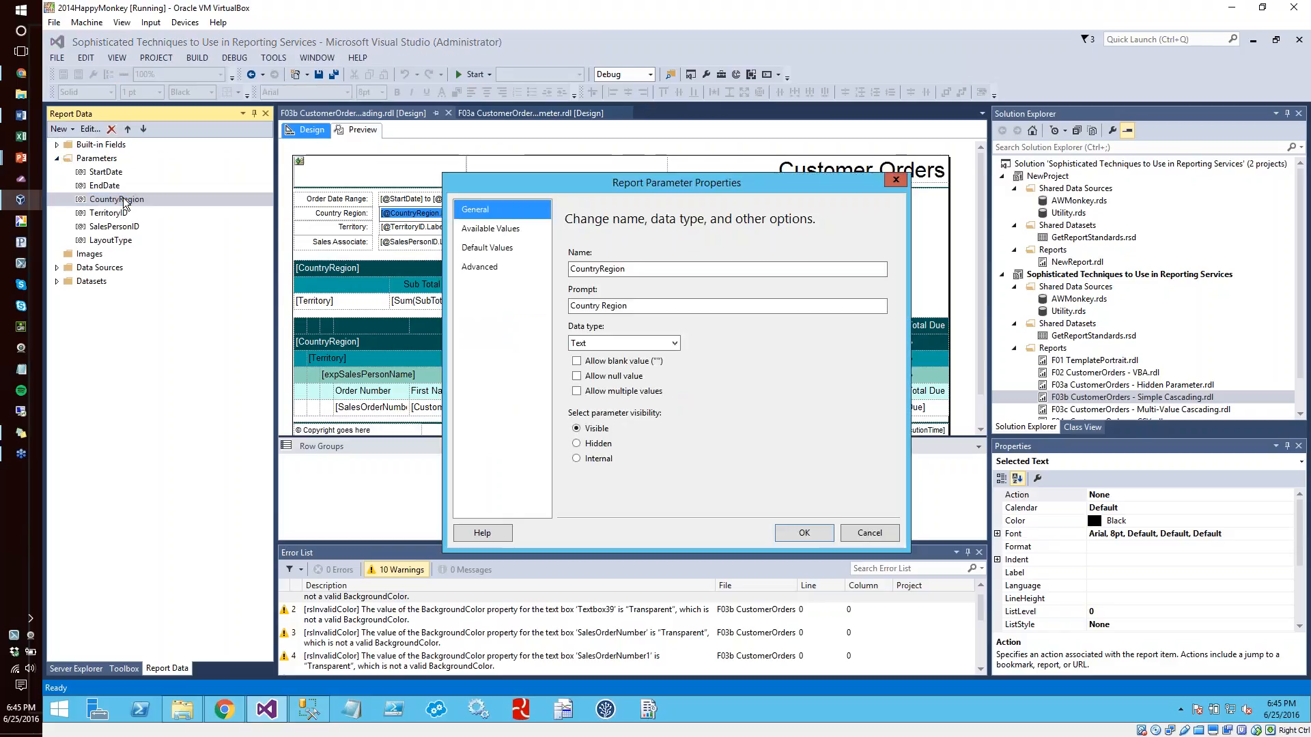
{"action": "left_click", "coordinate": [509, 248]}
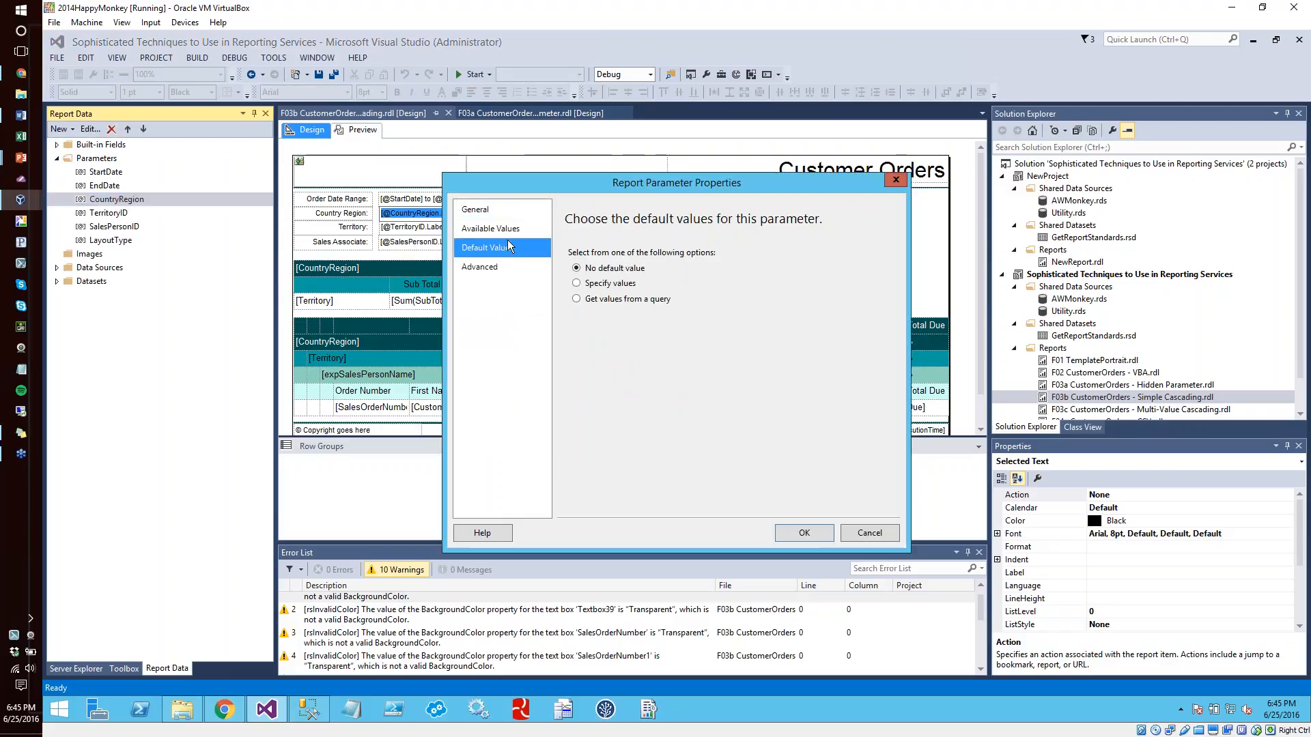
{"action": "left_click", "coordinate": [503, 229]}
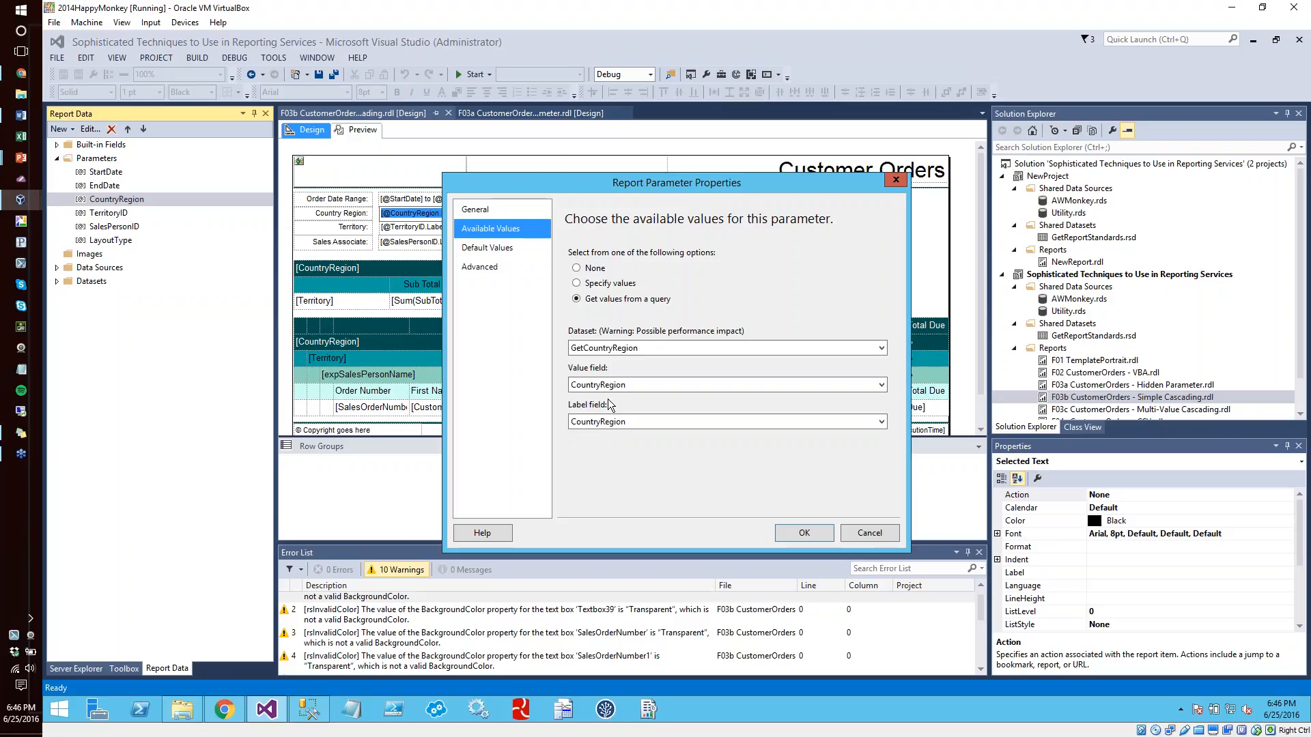
{"action": "left_click", "coordinate": [803, 534]}
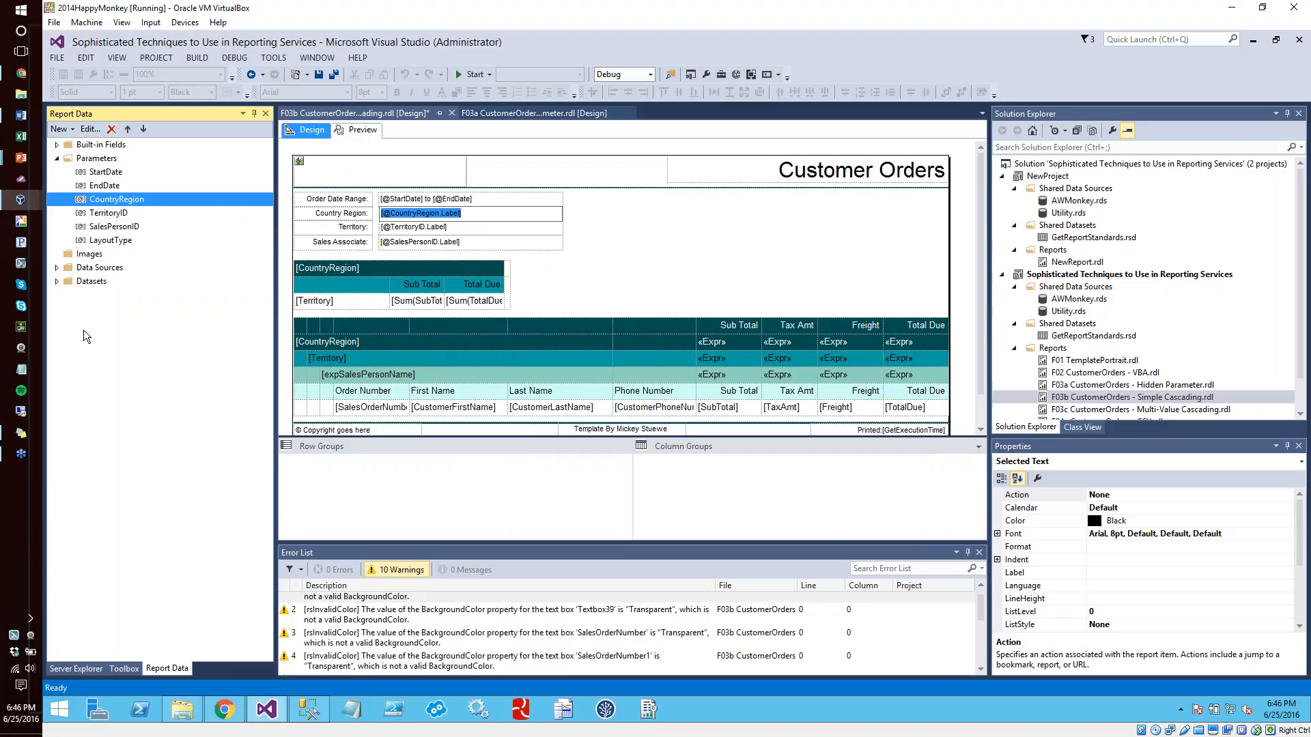
Examine the filters, query and query parameter values of the GetTerritory dataset, then cancel its properties
{"action": "left_click", "coordinate": [57, 281]}
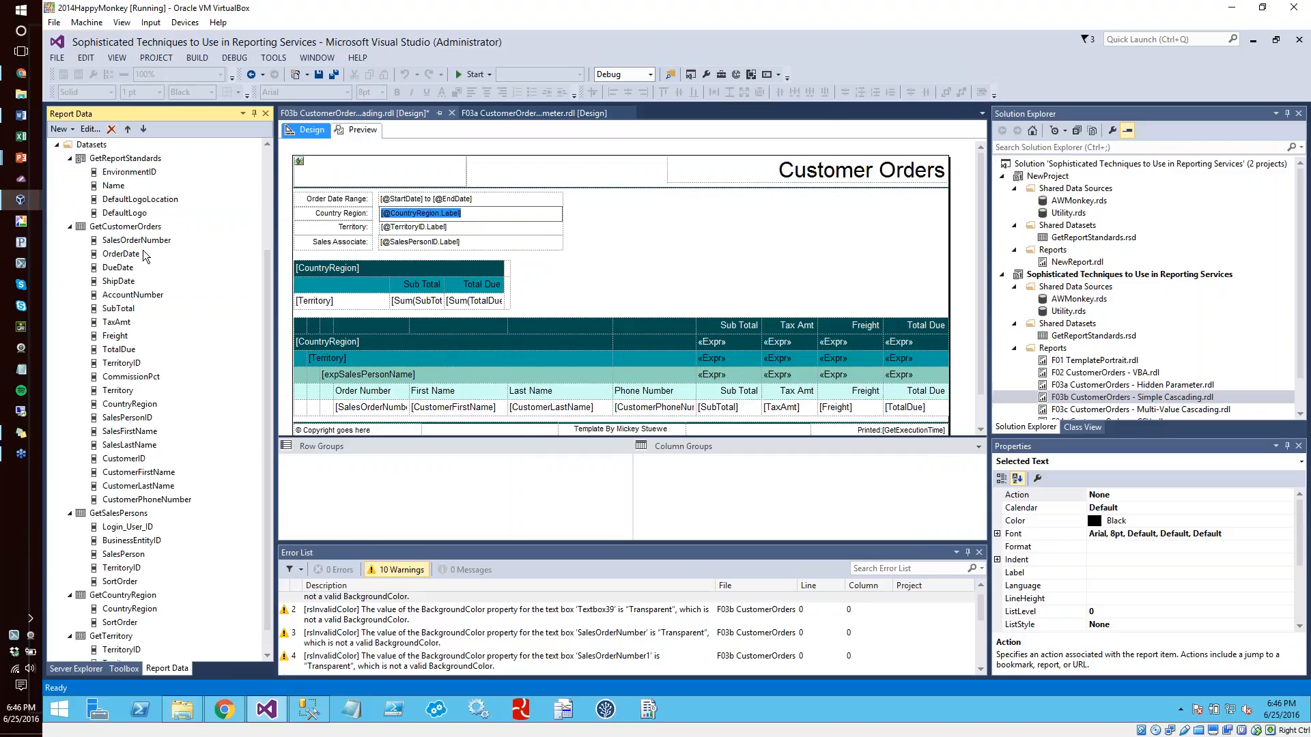
{"action": "left_click", "coordinate": [239, 484]}
{"action": "scroll", "coordinate": [239, 483], "scroll_direction": "down", "scroll_amount": 1}
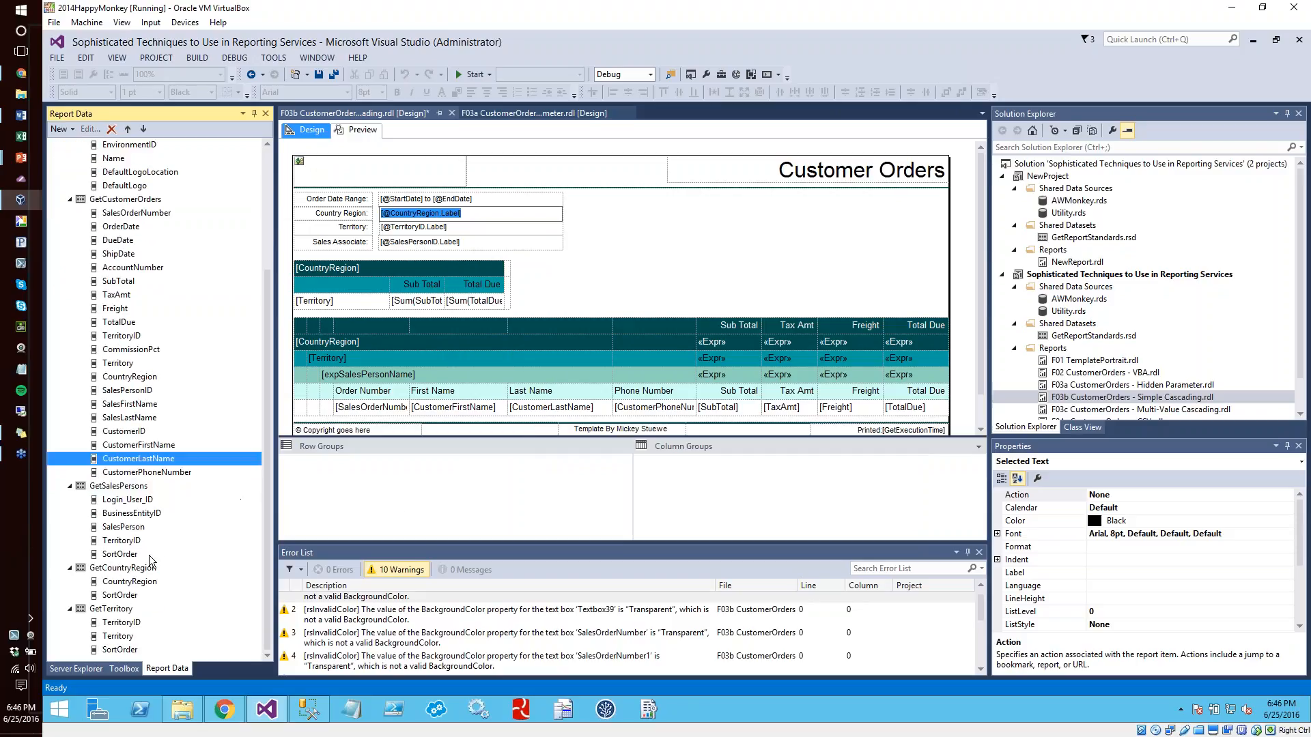
{"action": "left_click", "coordinate": [113, 610]}
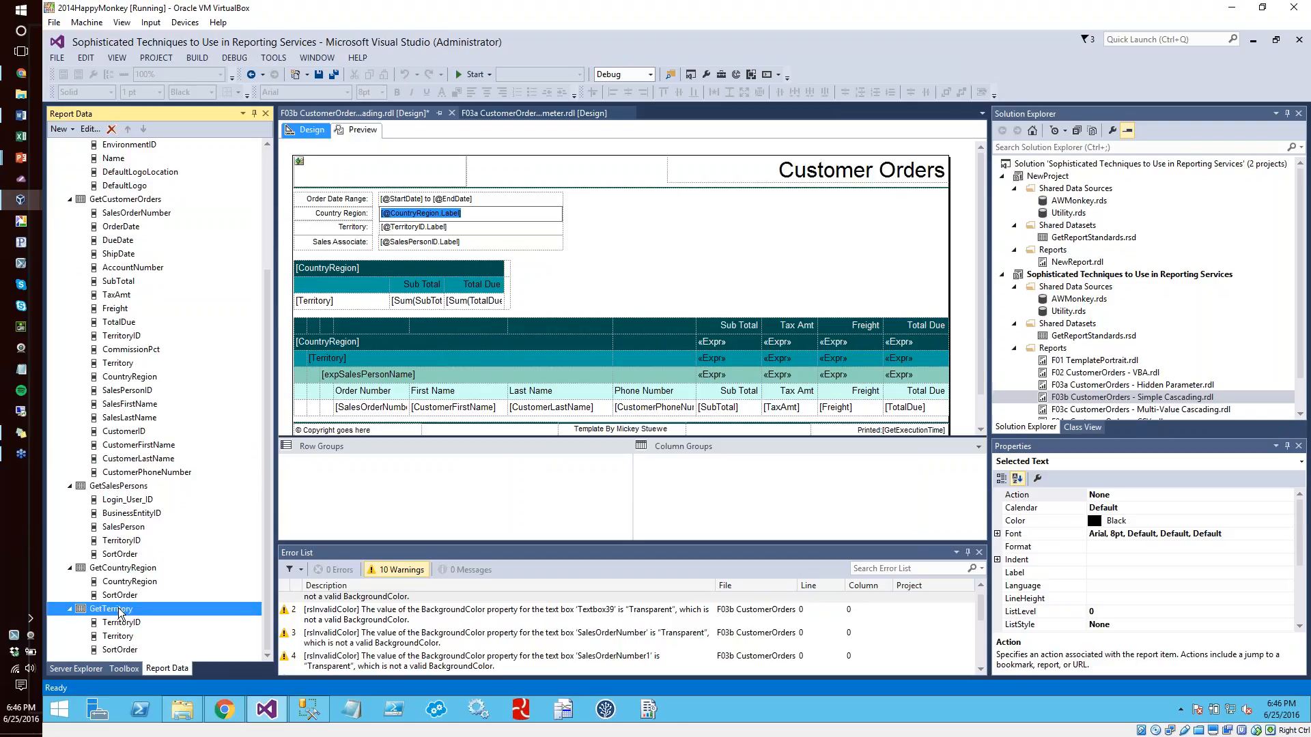
{"action": "double_click", "coordinate": [113, 610]}
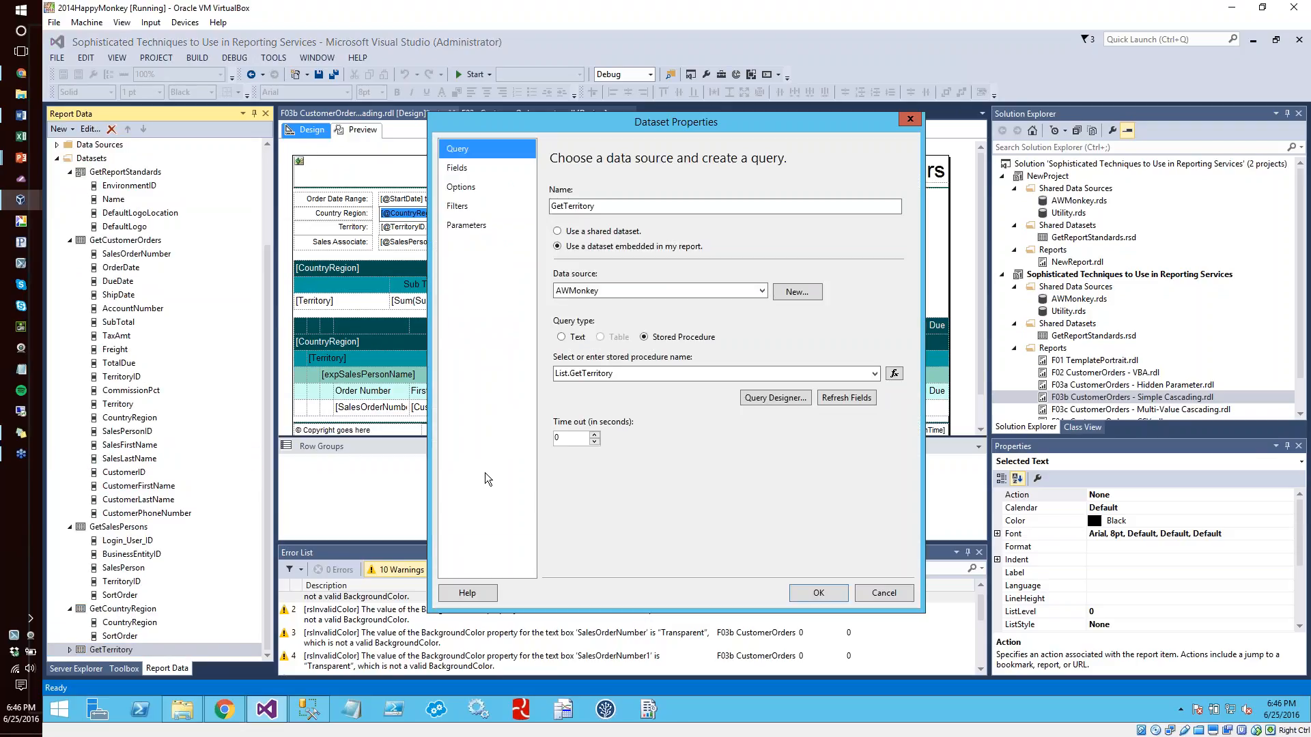
{"action": "left_click", "coordinate": [457, 201]}
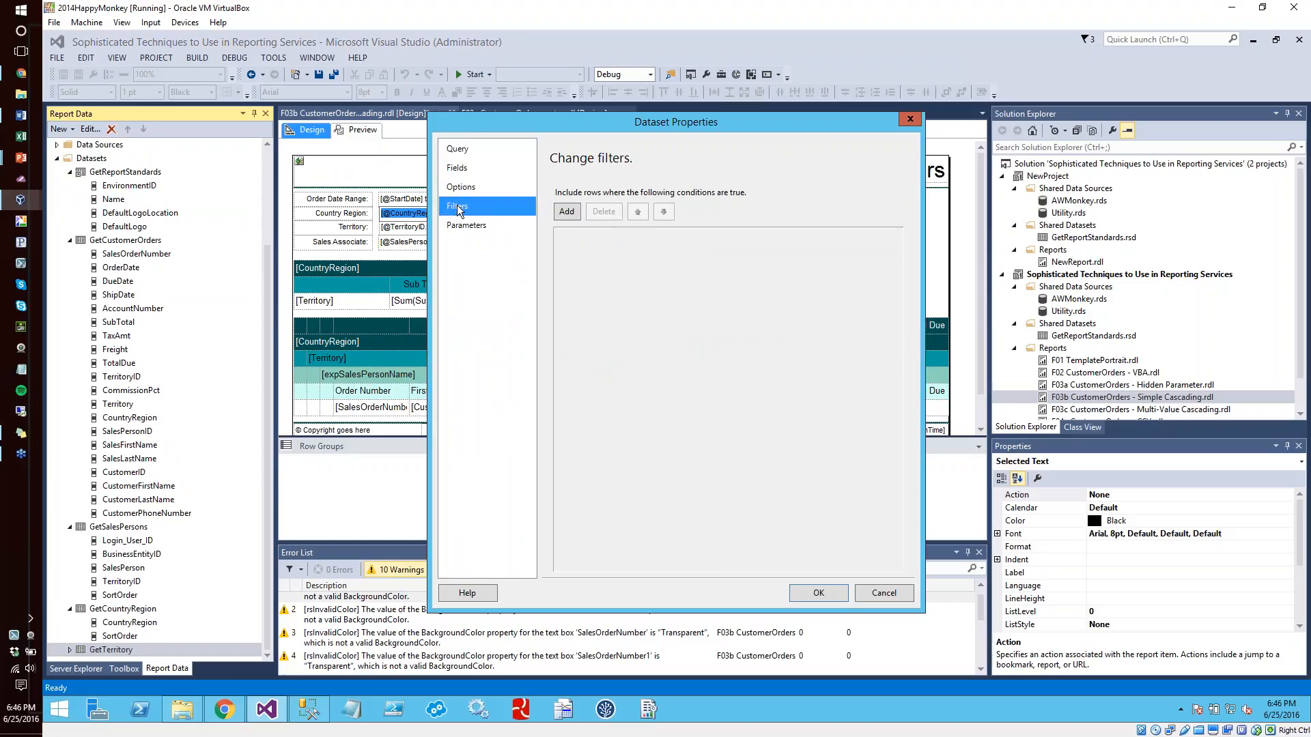
{"action": "left_click", "coordinate": [457, 168]}
{"action": "left_click", "coordinate": [459, 150]}
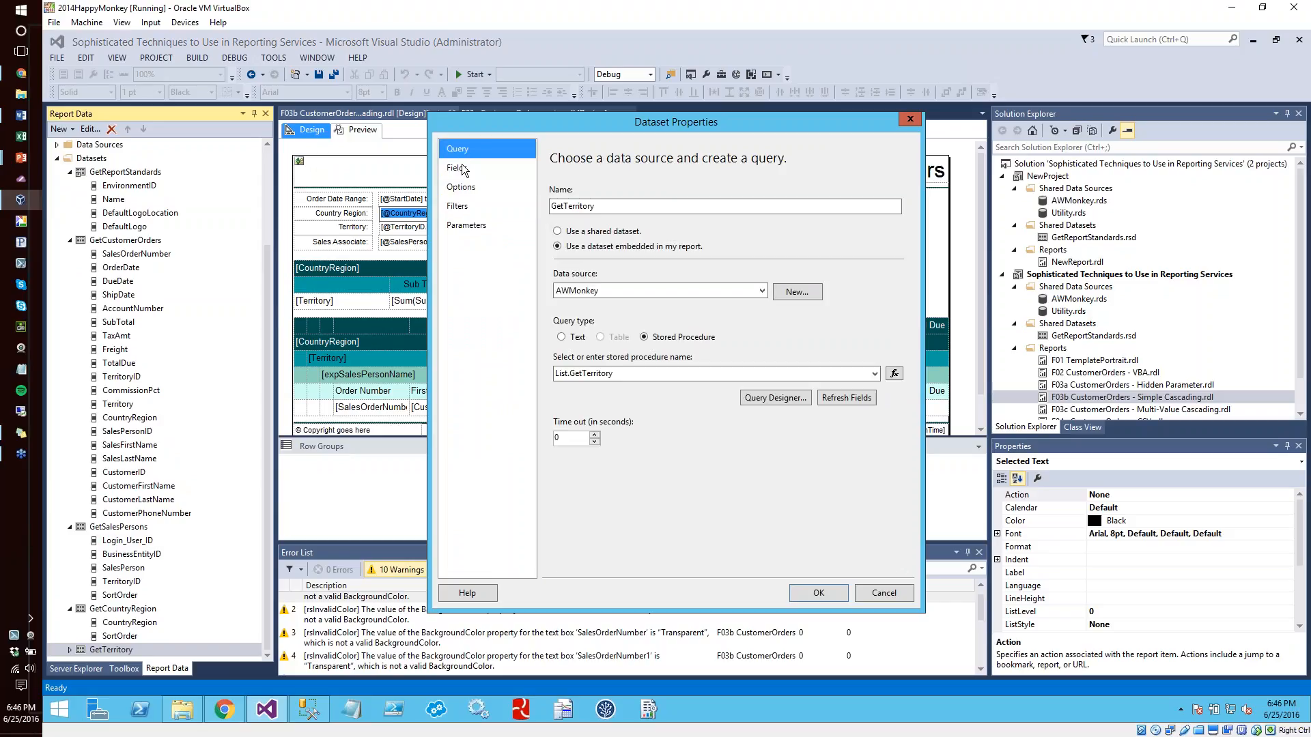
{"action": "left_click", "coordinate": [461, 228]}
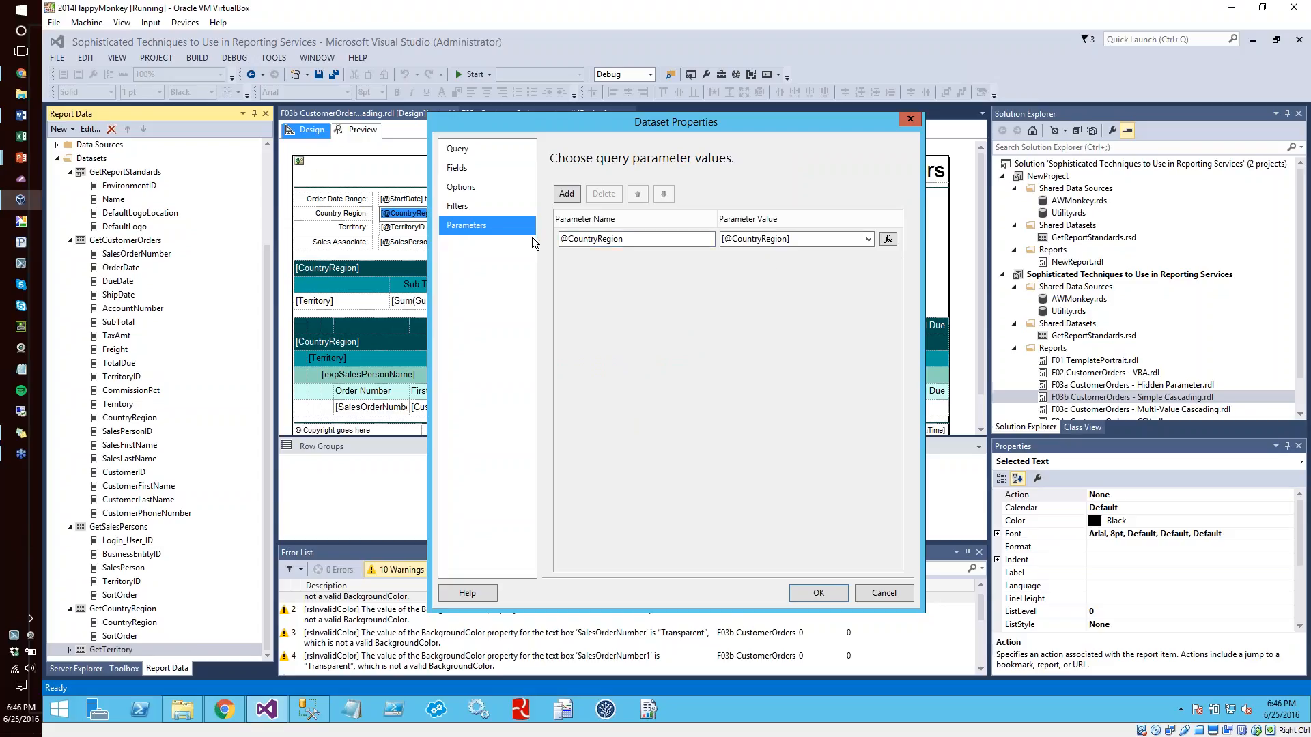
{"action": "left_click", "coordinate": [878, 588]}
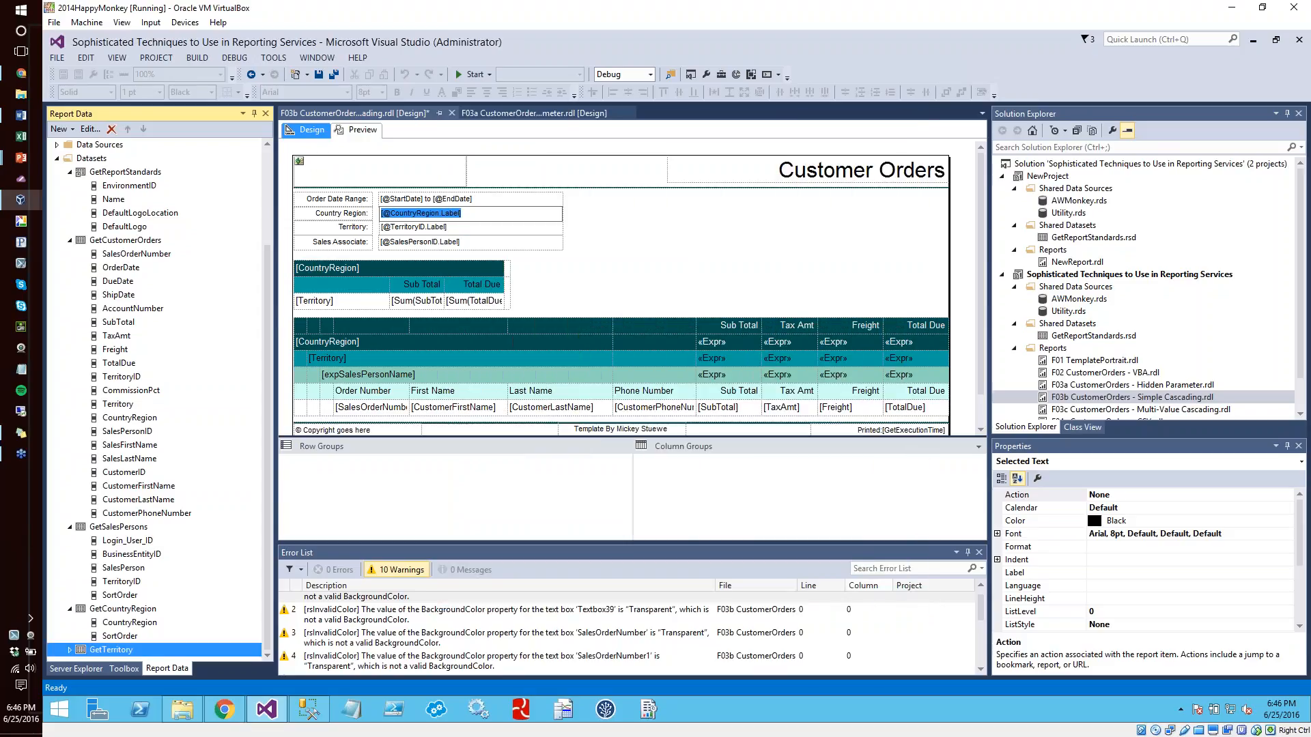
Examine the query parameter values of the GetSalesPersons dataset, then cancel its properties
{"action": "double_click", "coordinate": [134, 529]}
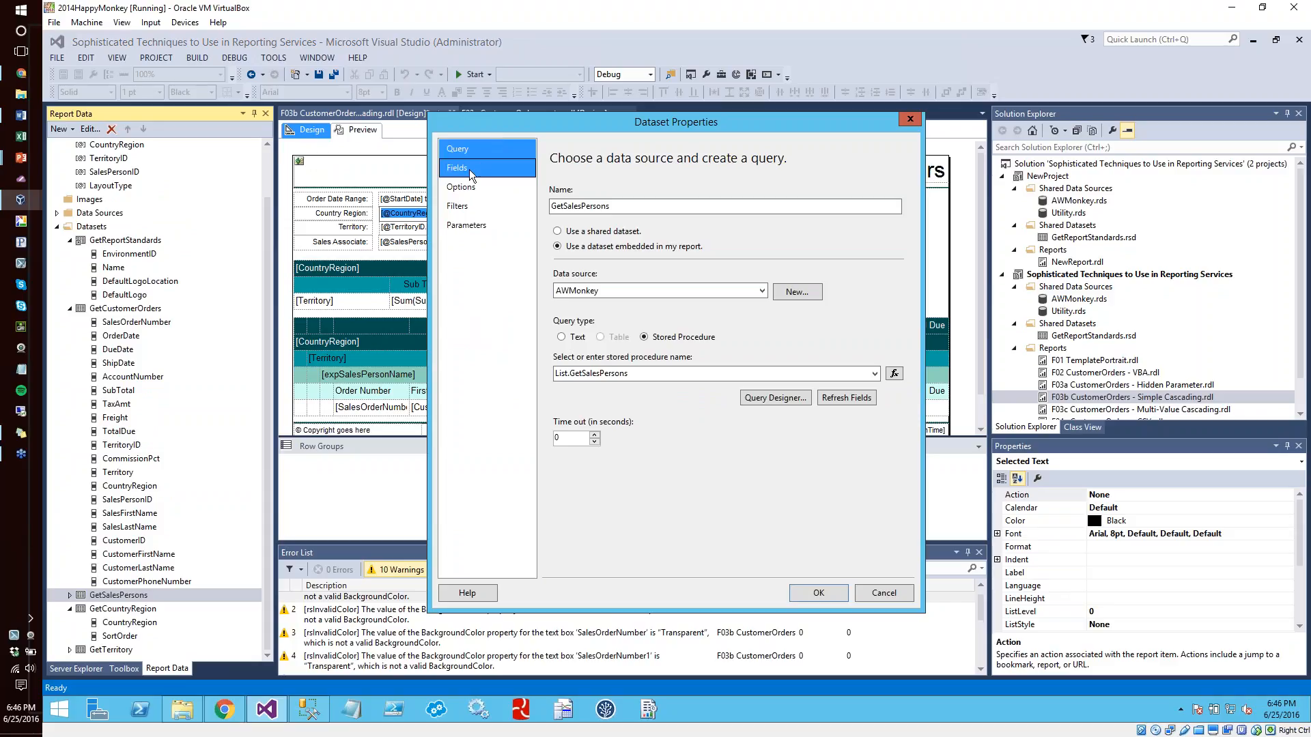
{"action": "left_click", "coordinate": [466, 224]}
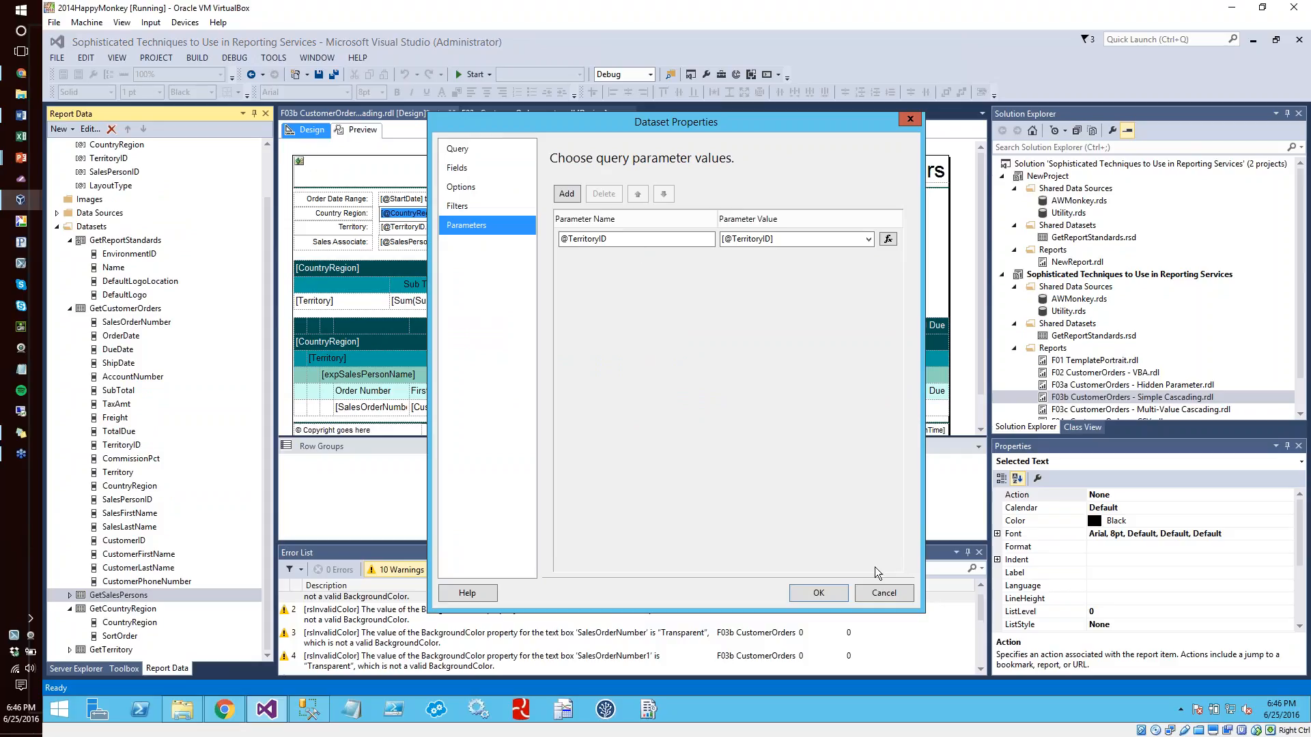
{"action": "left_click", "coordinate": [875, 596]}
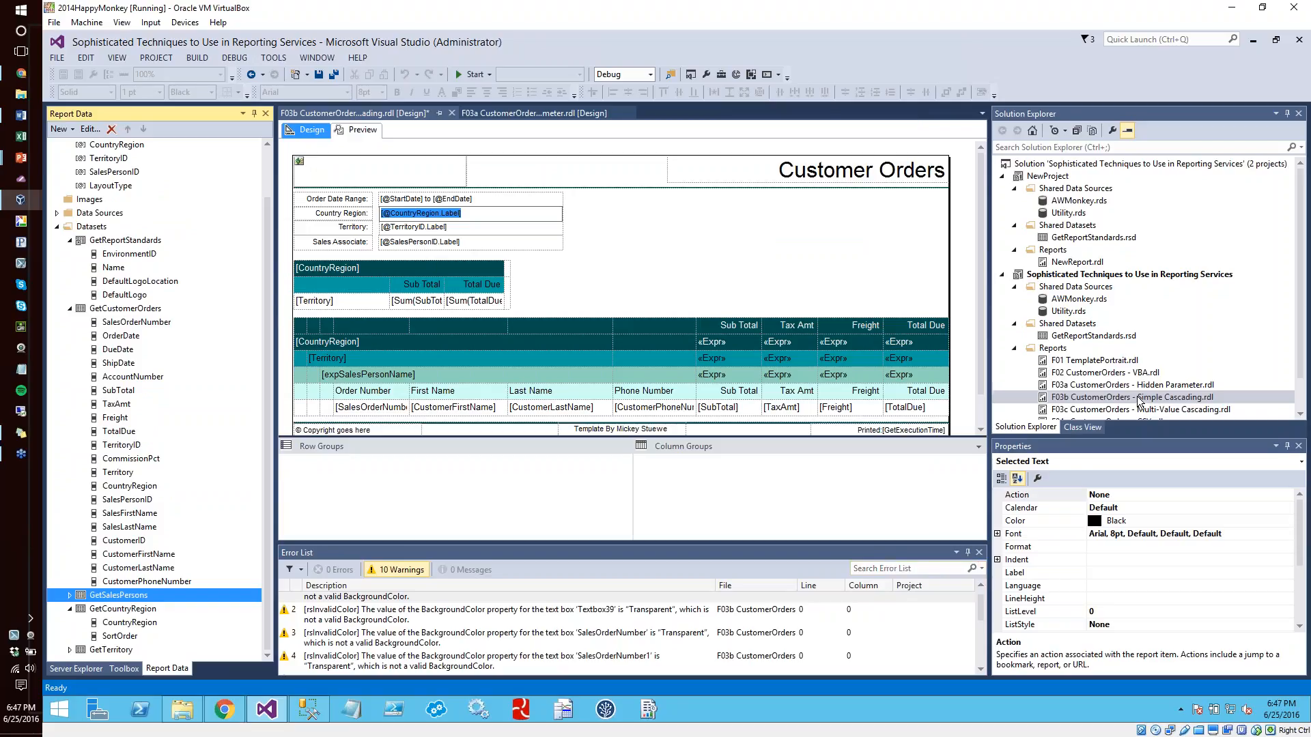
Open the report F03c CustomerOrders - Multi-Value Cascading.rdl and preview it
{"action": "left_click_drag", "start_coordinate": [1300, 337], "coordinate": [1299, 370]}
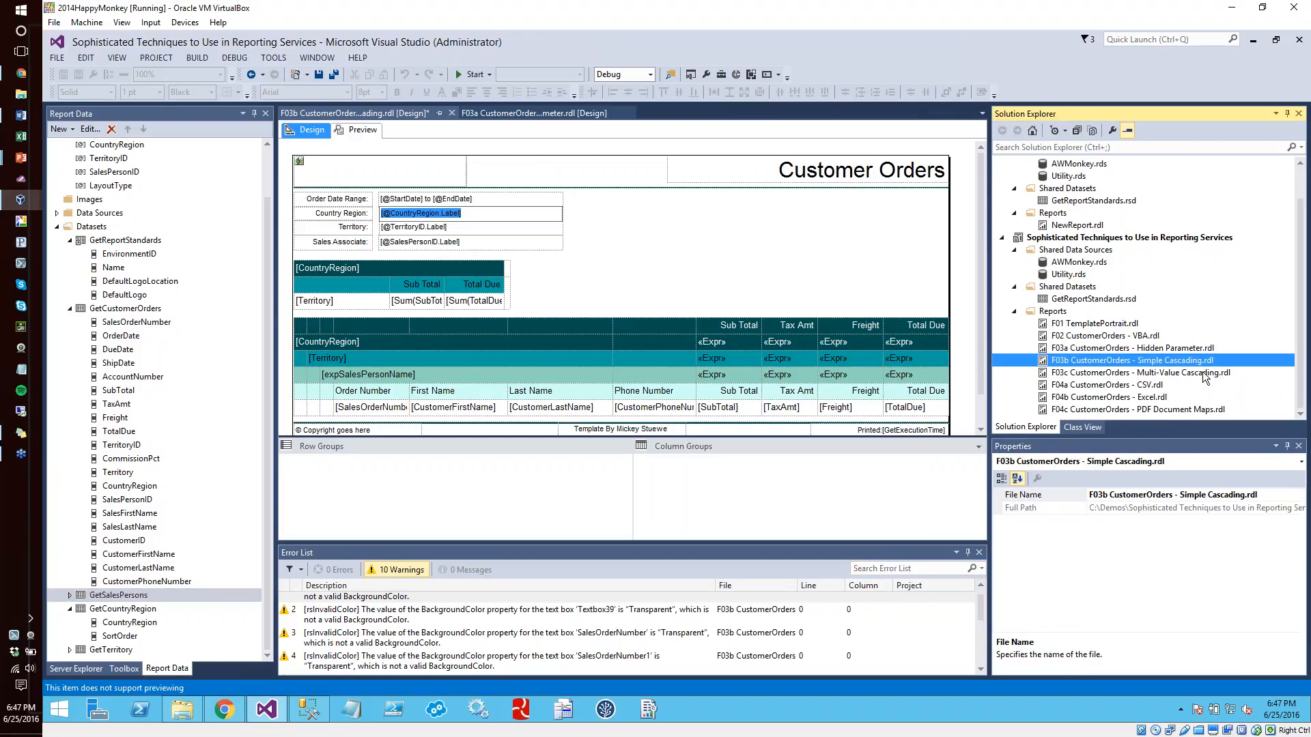
{"action": "double_click", "coordinate": [1205, 373]}
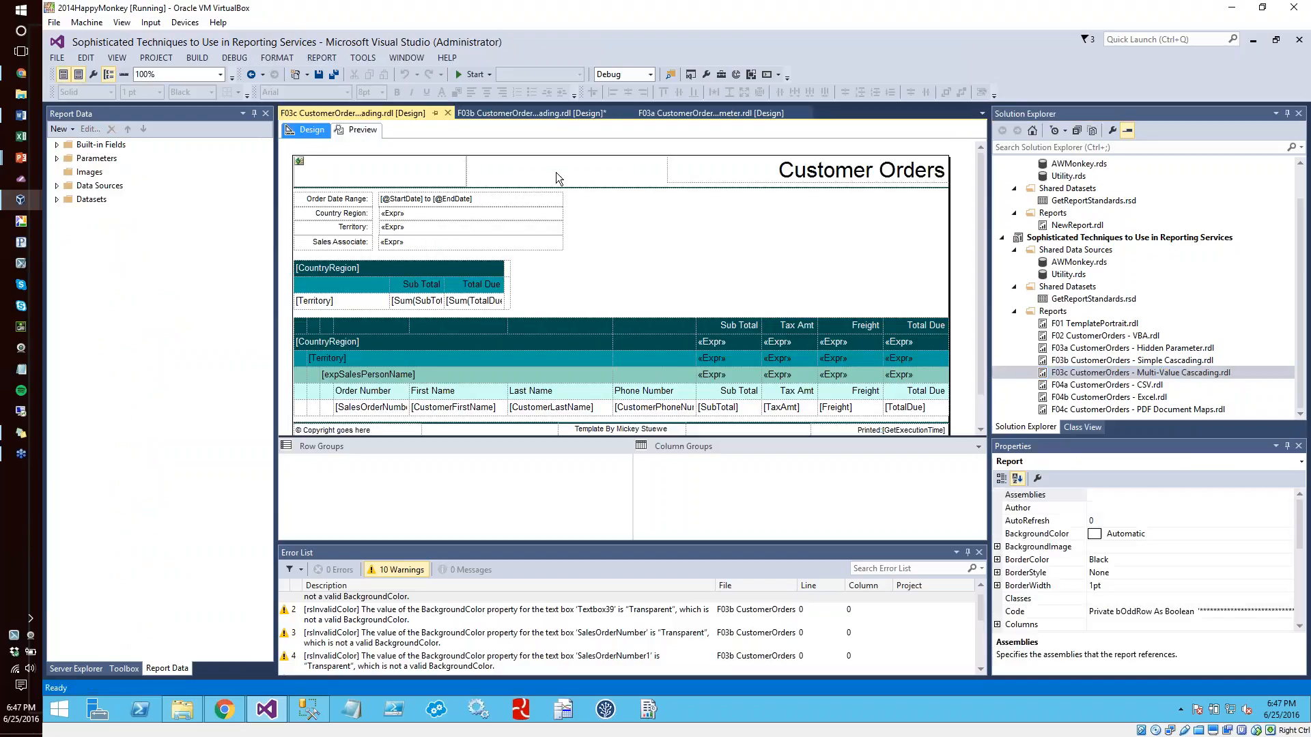
{"action": "left_click", "coordinate": [362, 129]}
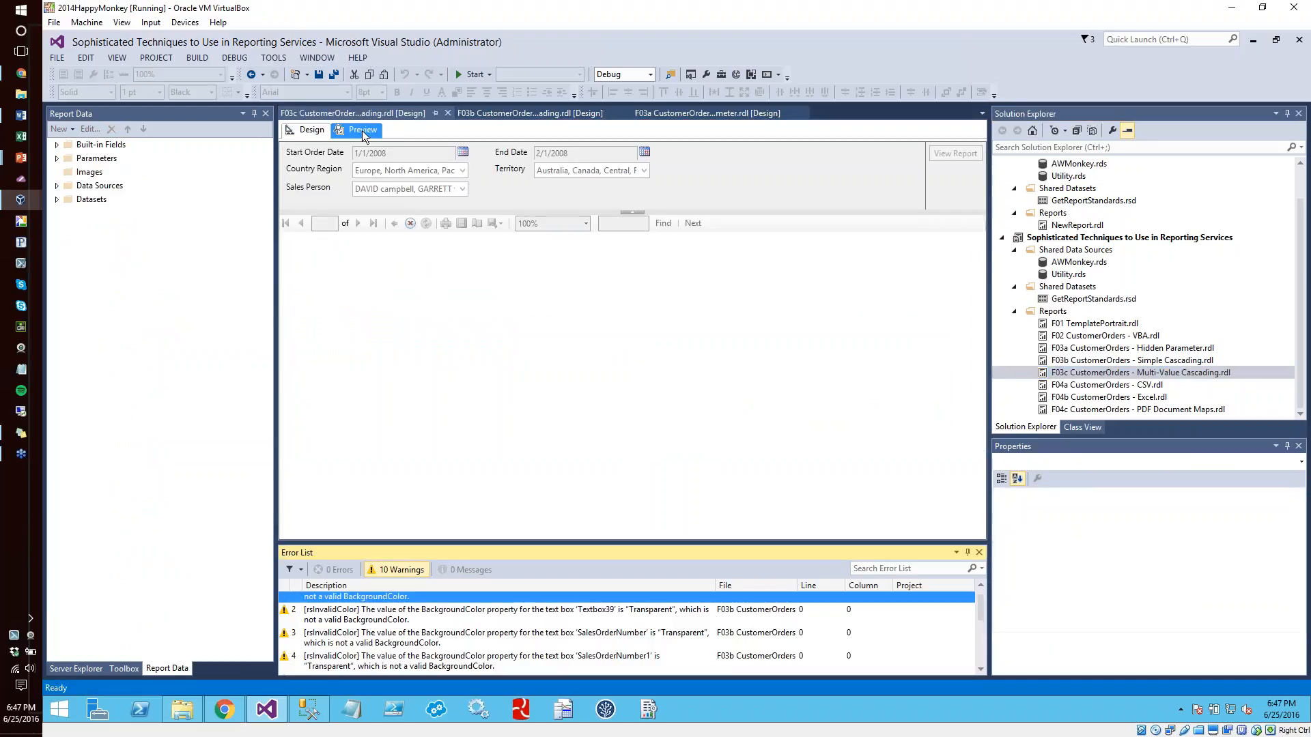
Restrict the Country Region parameter to Europe only
{"action": "left_click", "coordinate": [450, 171]}
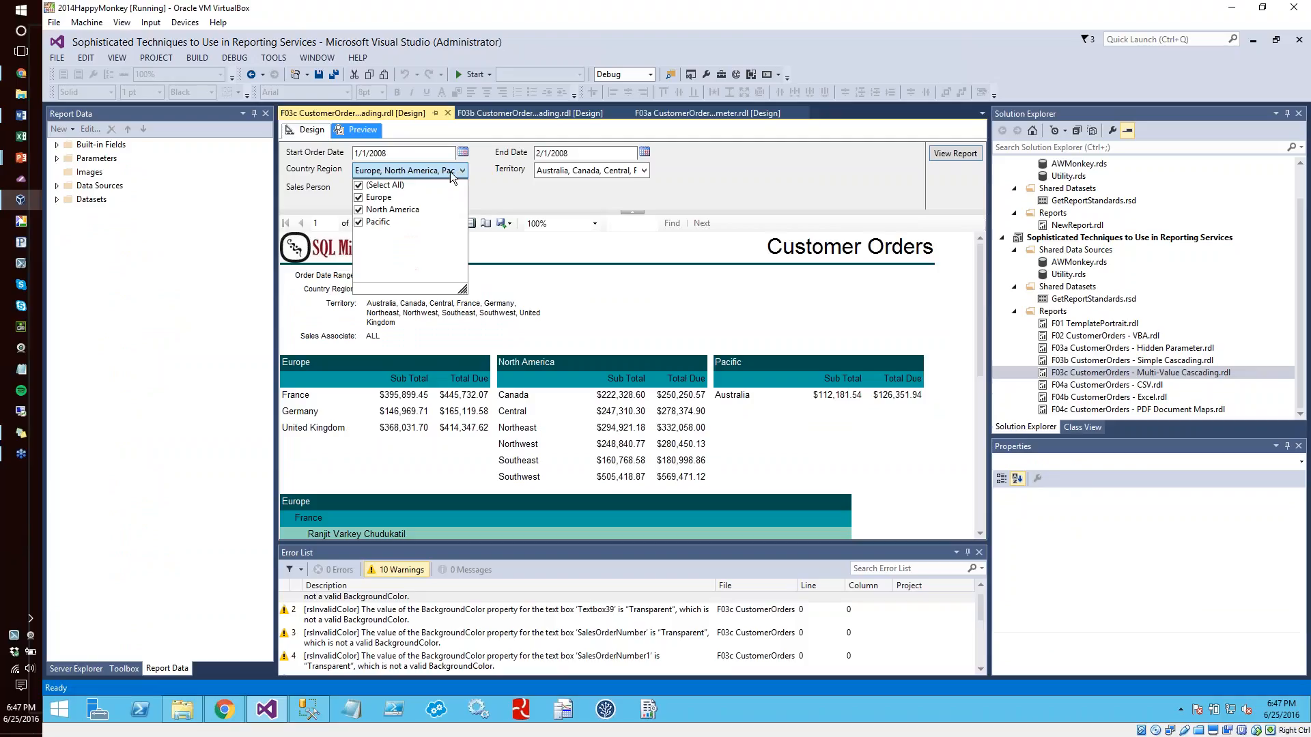
{"action": "left_click", "coordinate": [361, 186]}
{"action": "left_click", "coordinate": [361, 197]}
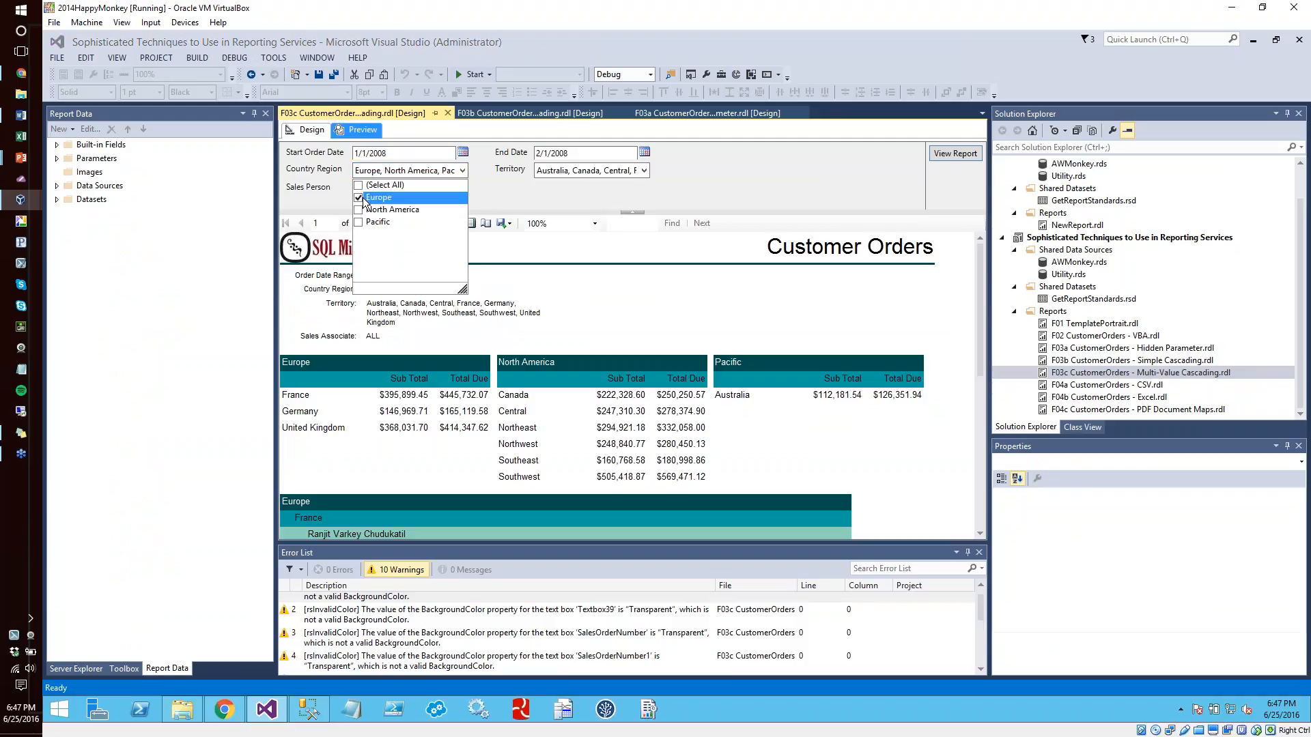
{"action": "left_click", "coordinate": [505, 196]}
Restrict the Territory parameter to Germany only and run the report
{"action": "left_click", "coordinate": [565, 170]}
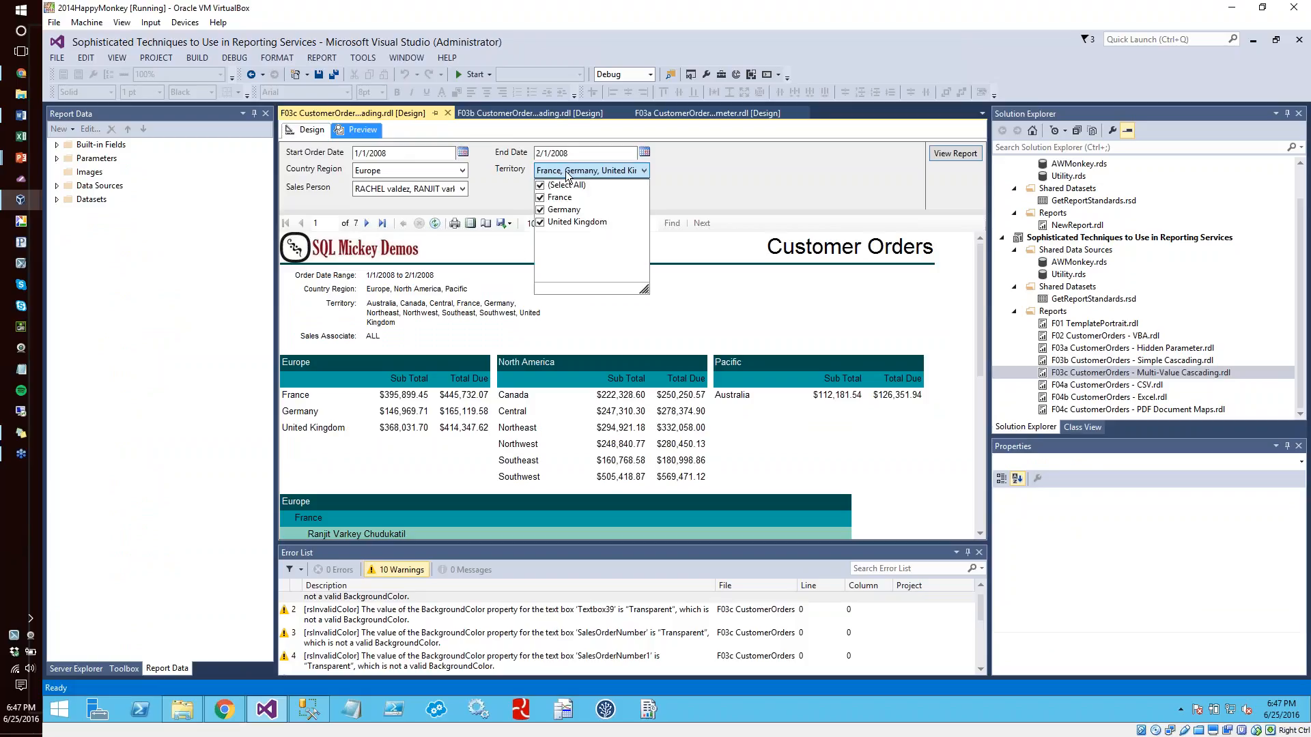
{"action": "left_click", "coordinate": [540, 185]}
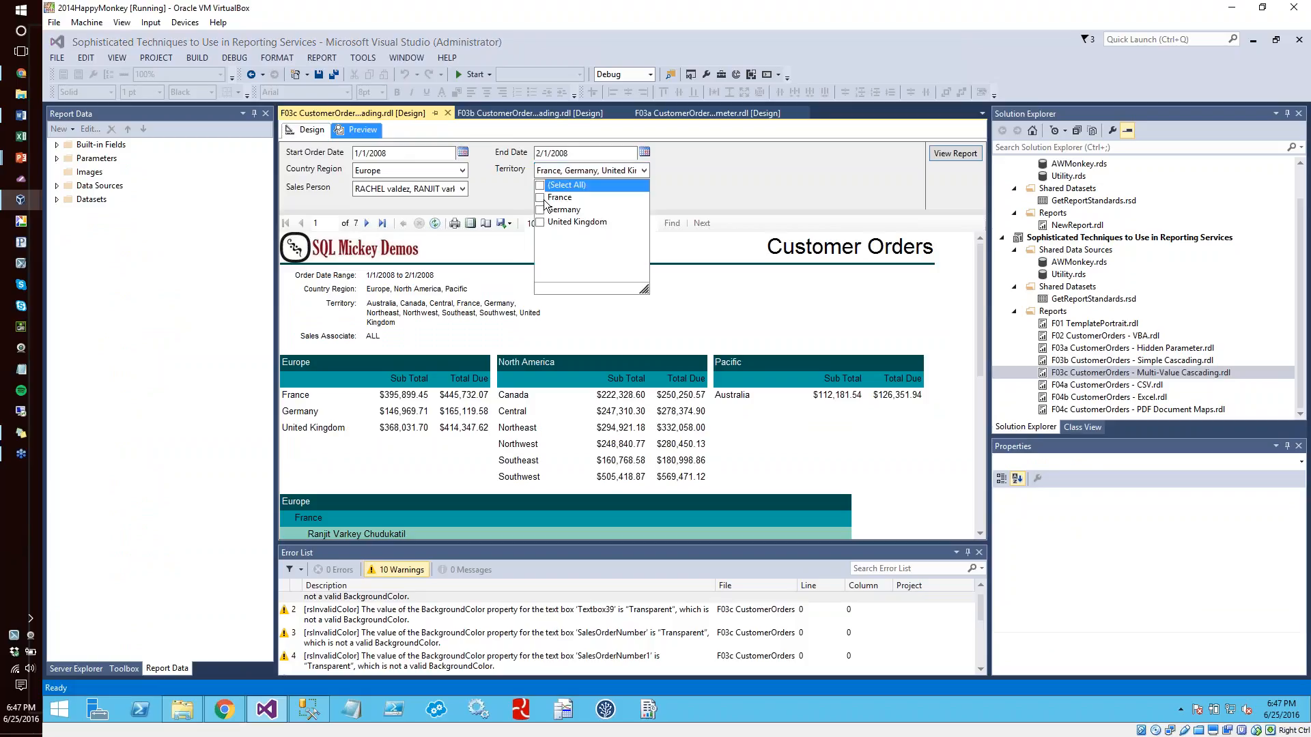
{"action": "left_click", "coordinate": [541, 210]}
{"action": "left_click", "coordinate": [507, 182]}
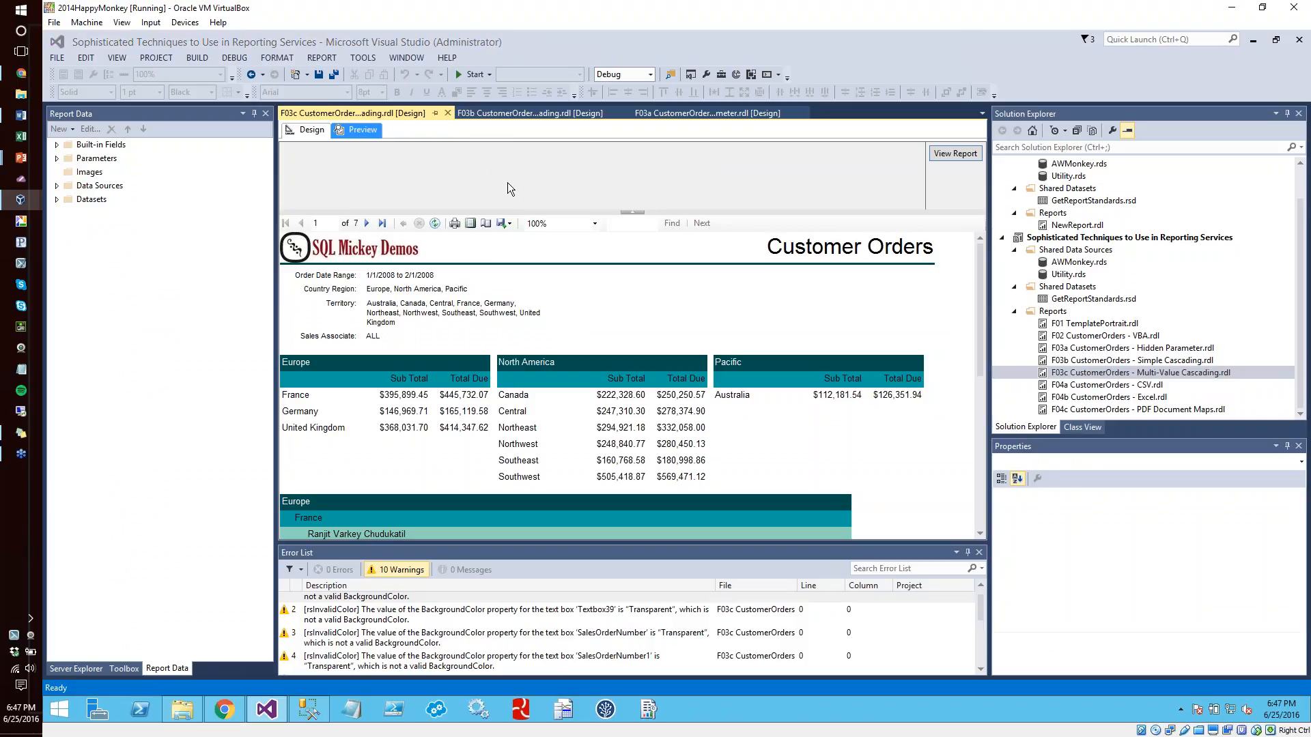
{"action": "left_click", "coordinate": [457, 190]}
{"action": "left_click", "coordinate": [523, 190]}
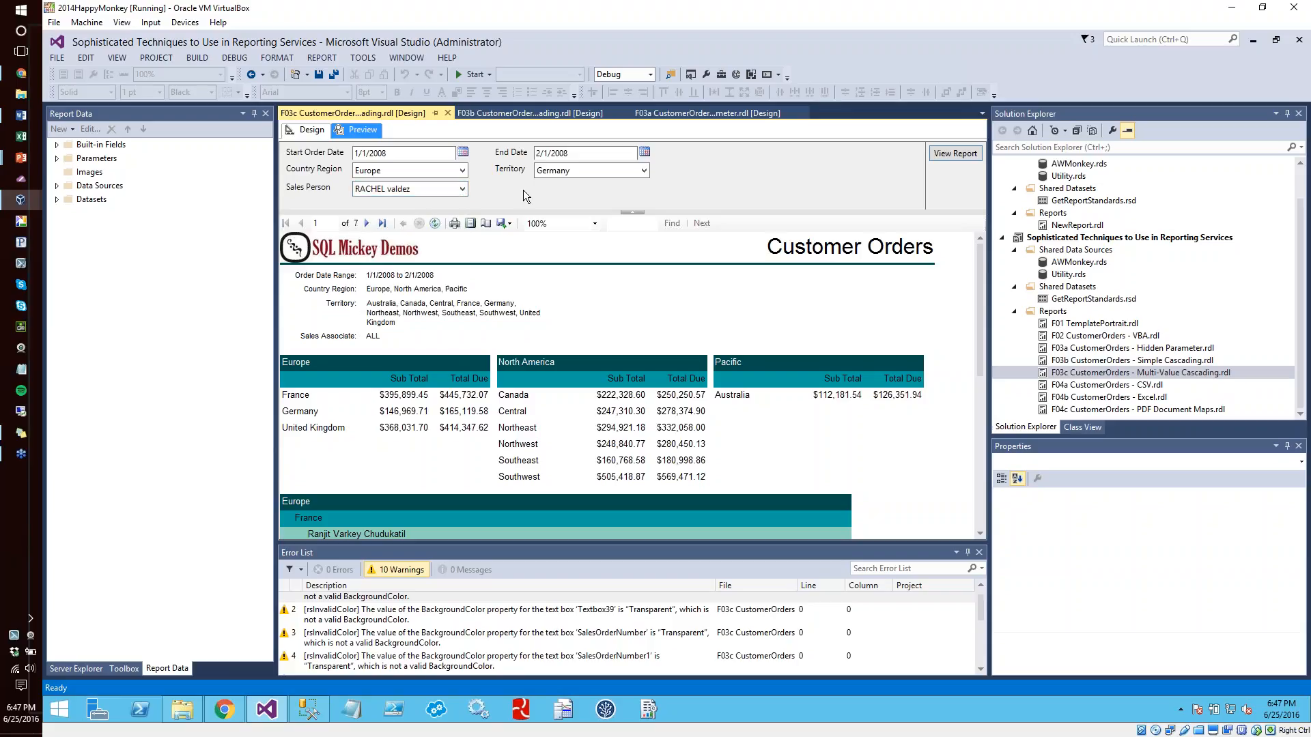
{"action": "left_click", "coordinate": [953, 155]}
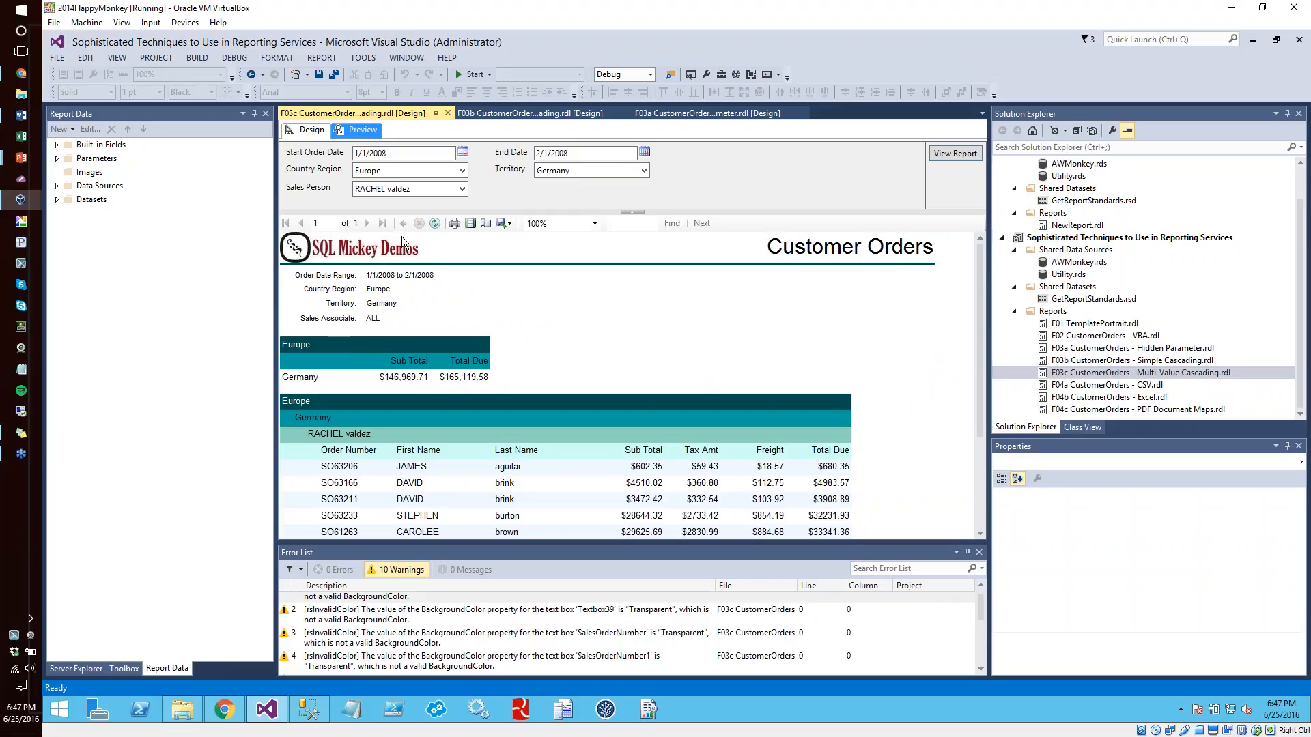
Add North America to the Country Region selection and Central to the Territory selection, and rerun the report
{"action": "left_click", "coordinate": [403, 172]}
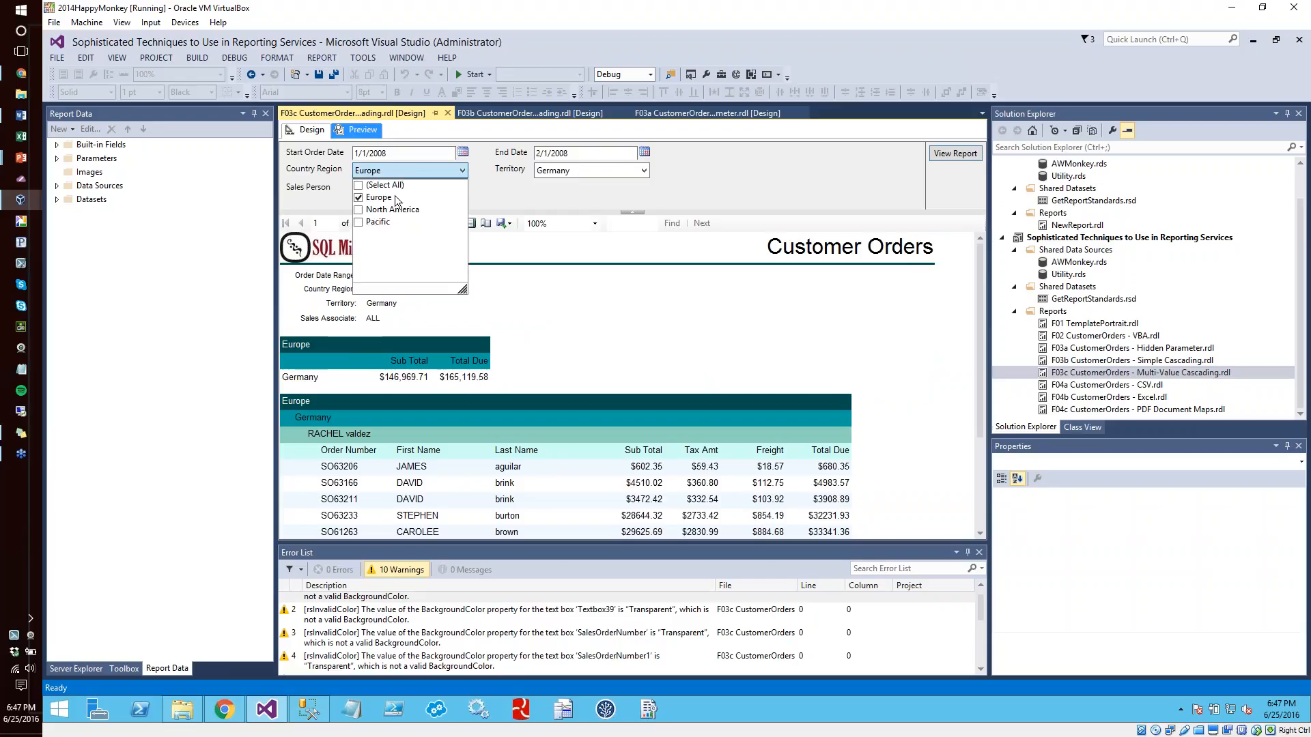
{"action": "left_click", "coordinate": [358, 209]}
{"action": "left_click", "coordinate": [559, 187]}
{"action": "left_click", "coordinate": [556, 174]}
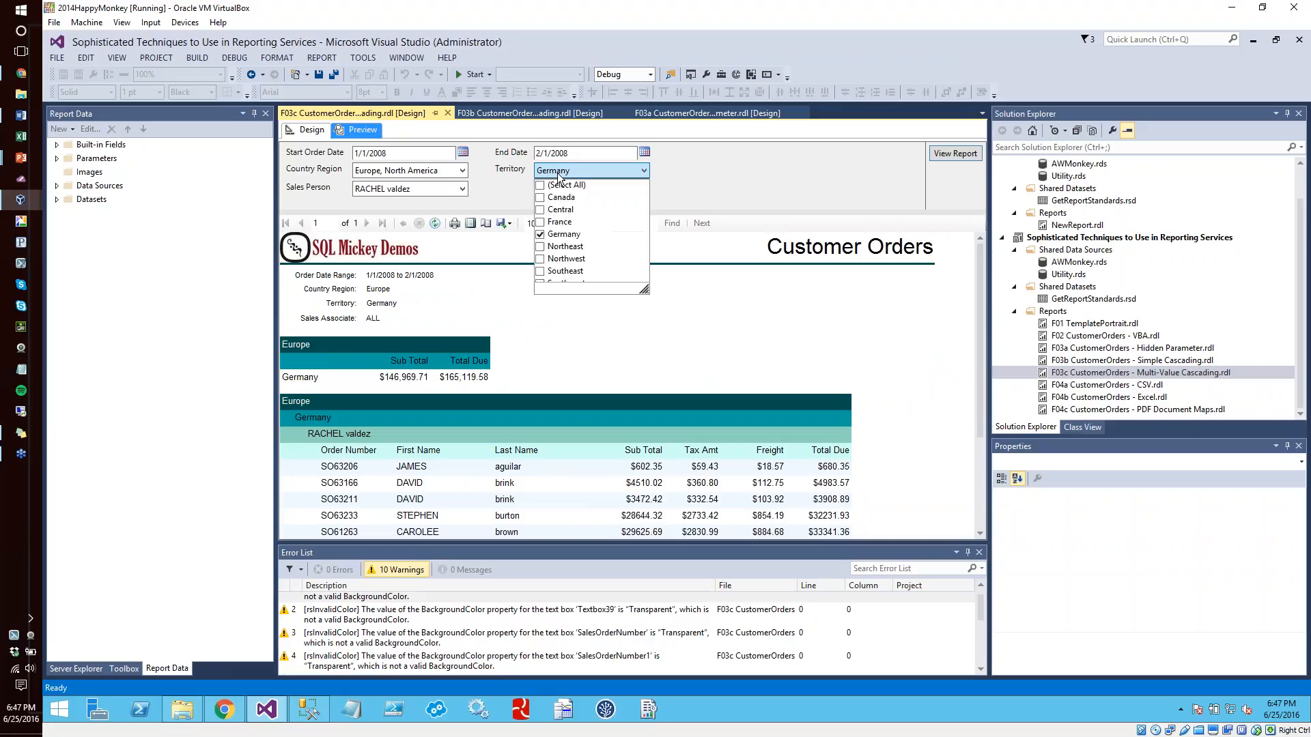
{"action": "left_click", "coordinate": [540, 209]}
{"action": "left_click", "coordinate": [770, 179]}
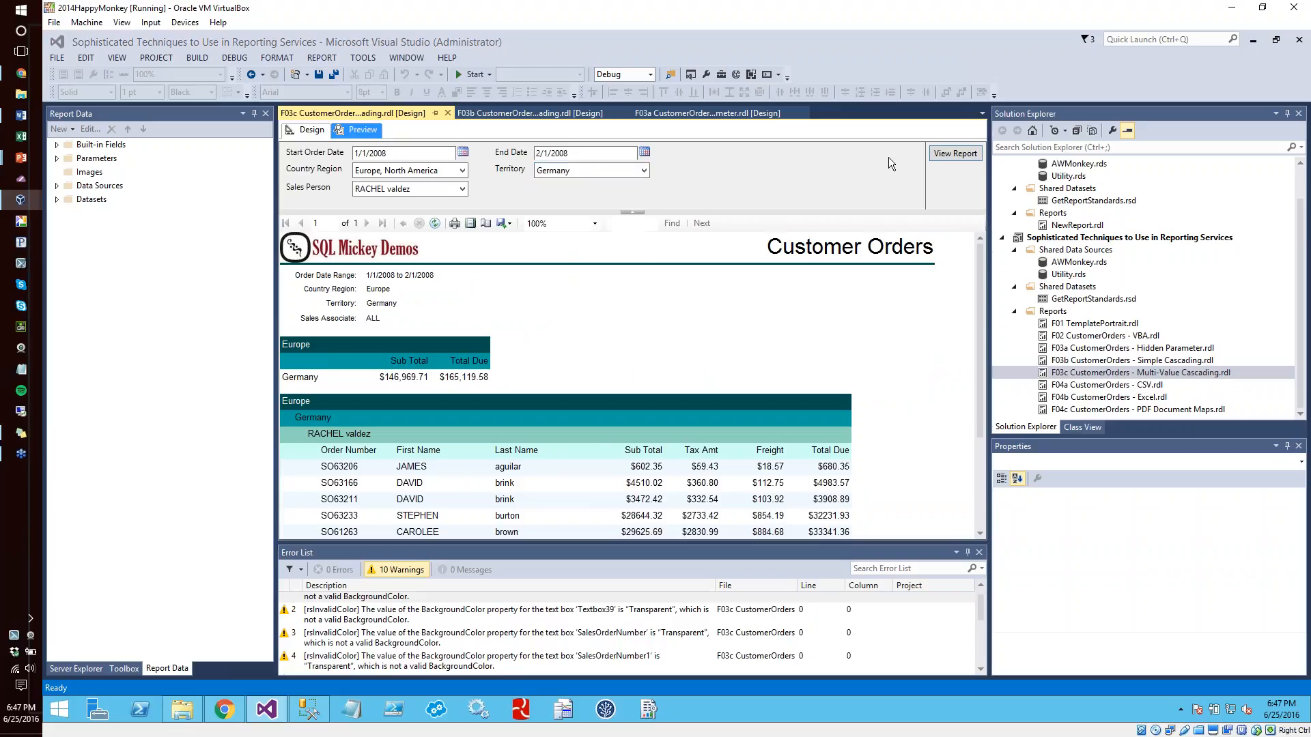
{"action": "left_click", "coordinate": [964, 154]}
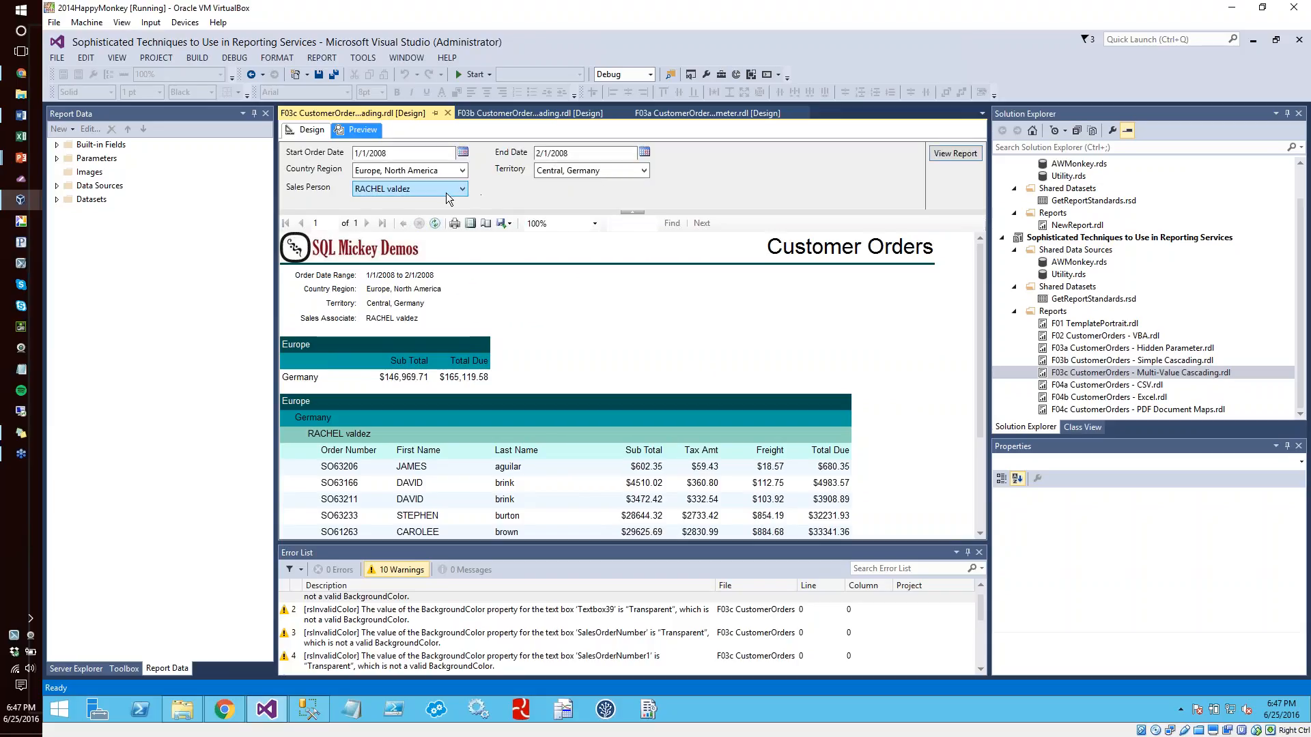
Include the unselected salesperson in the Sales Person parameter and rerun the report
{"action": "left_click", "coordinate": [445, 192]}
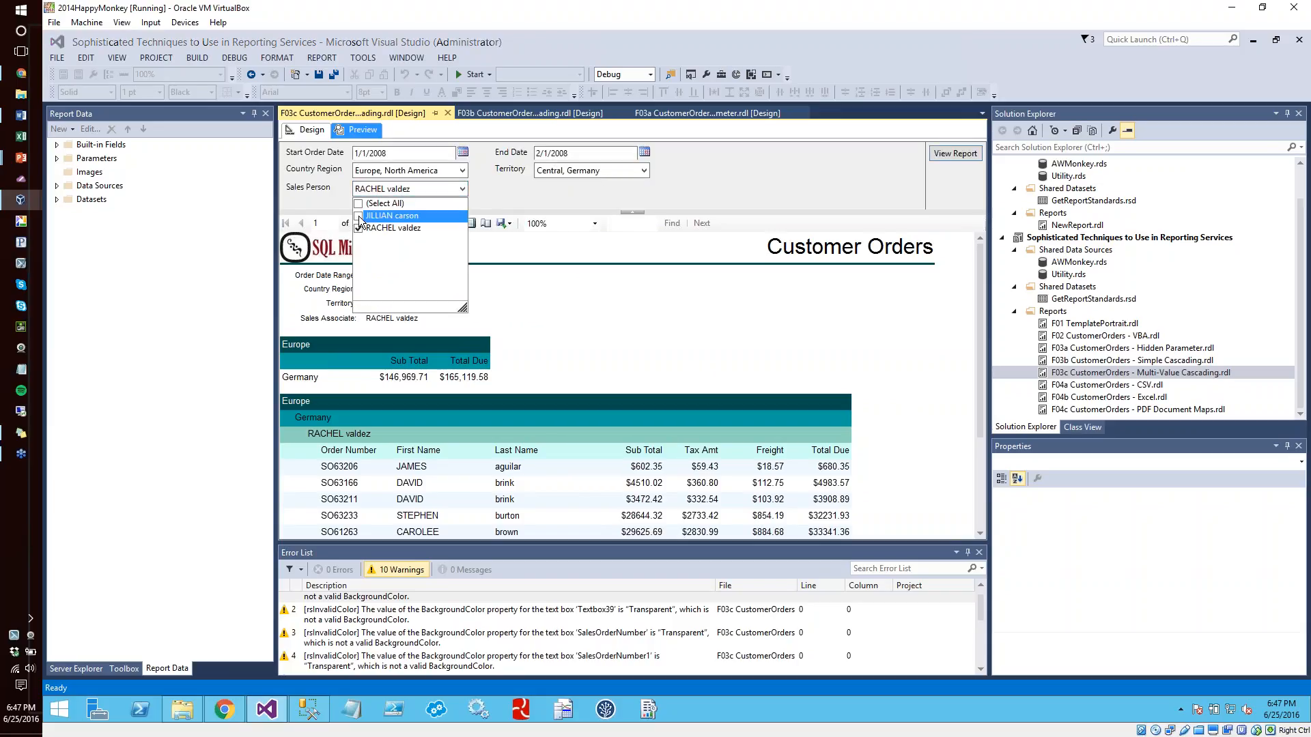
{"action": "left_click", "coordinate": [975, 153]}
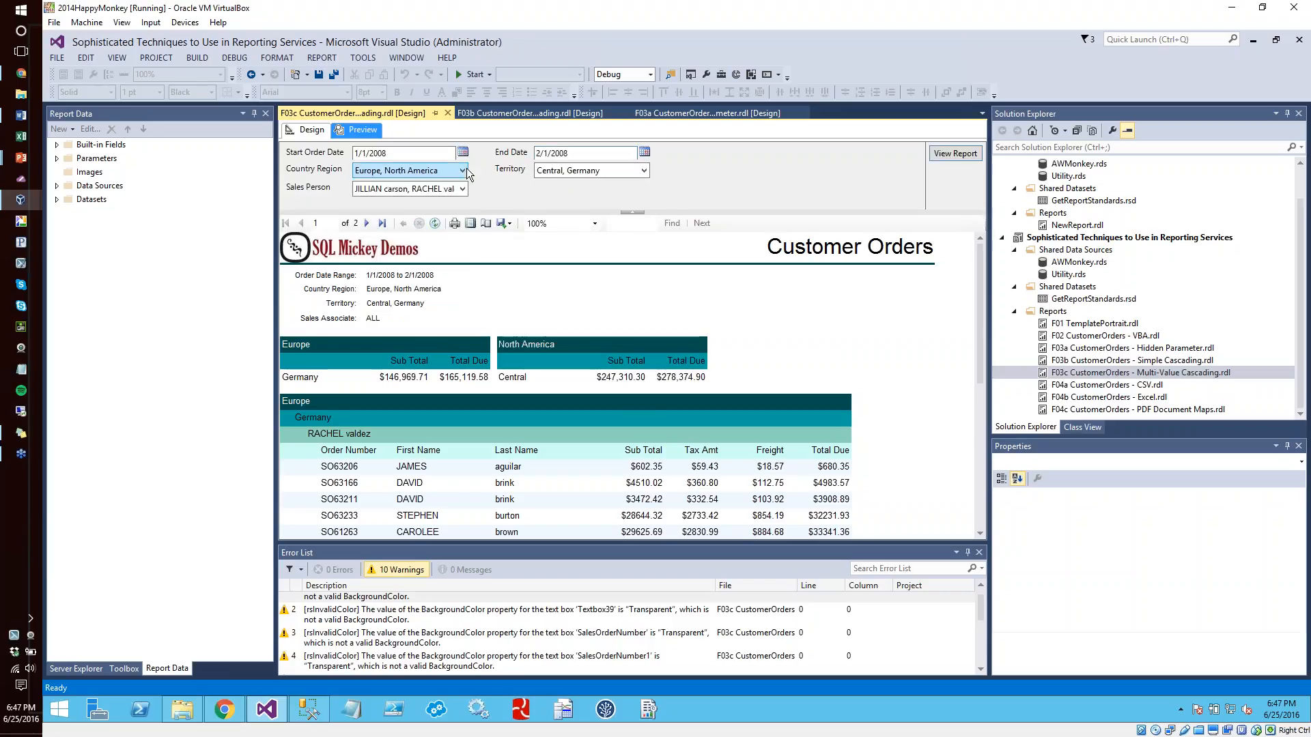
Select all values of the Country Region parameter and return to the report design
{"action": "left_click", "coordinate": [464, 170]}
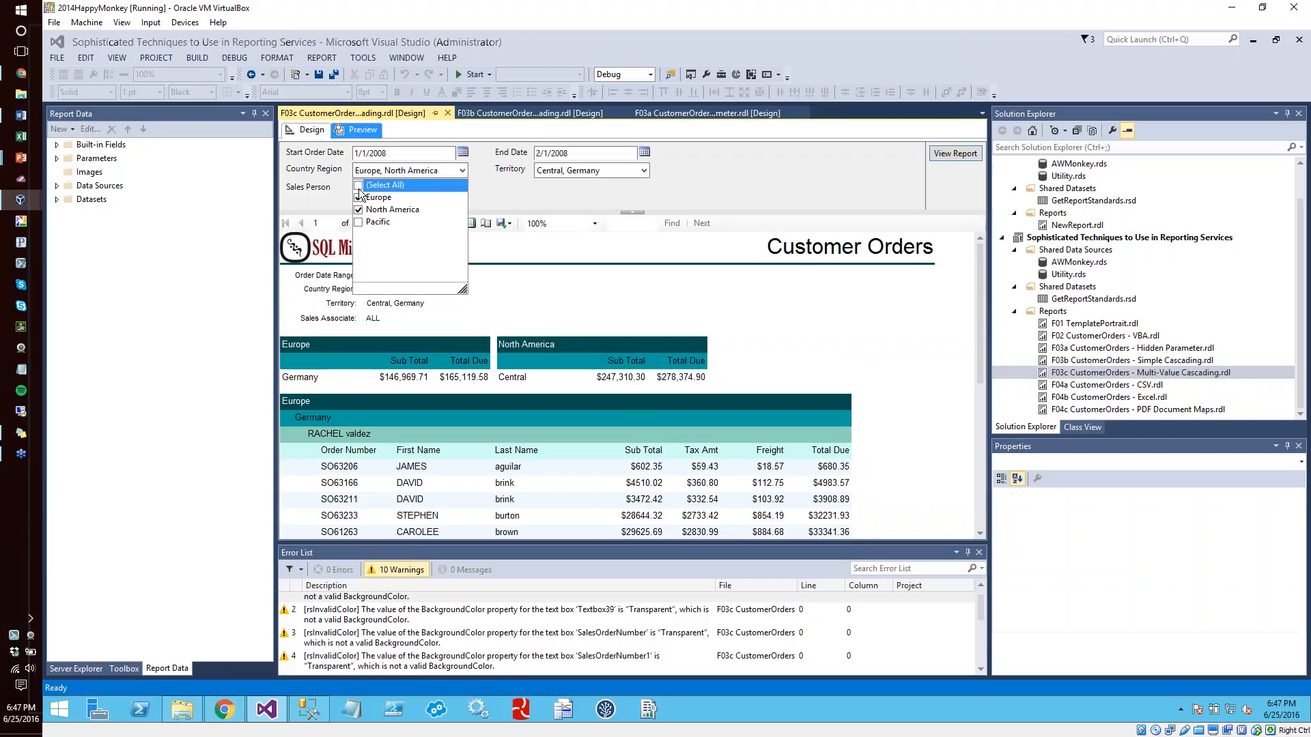
{"action": "left_click", "coordinate": [735, 176]}
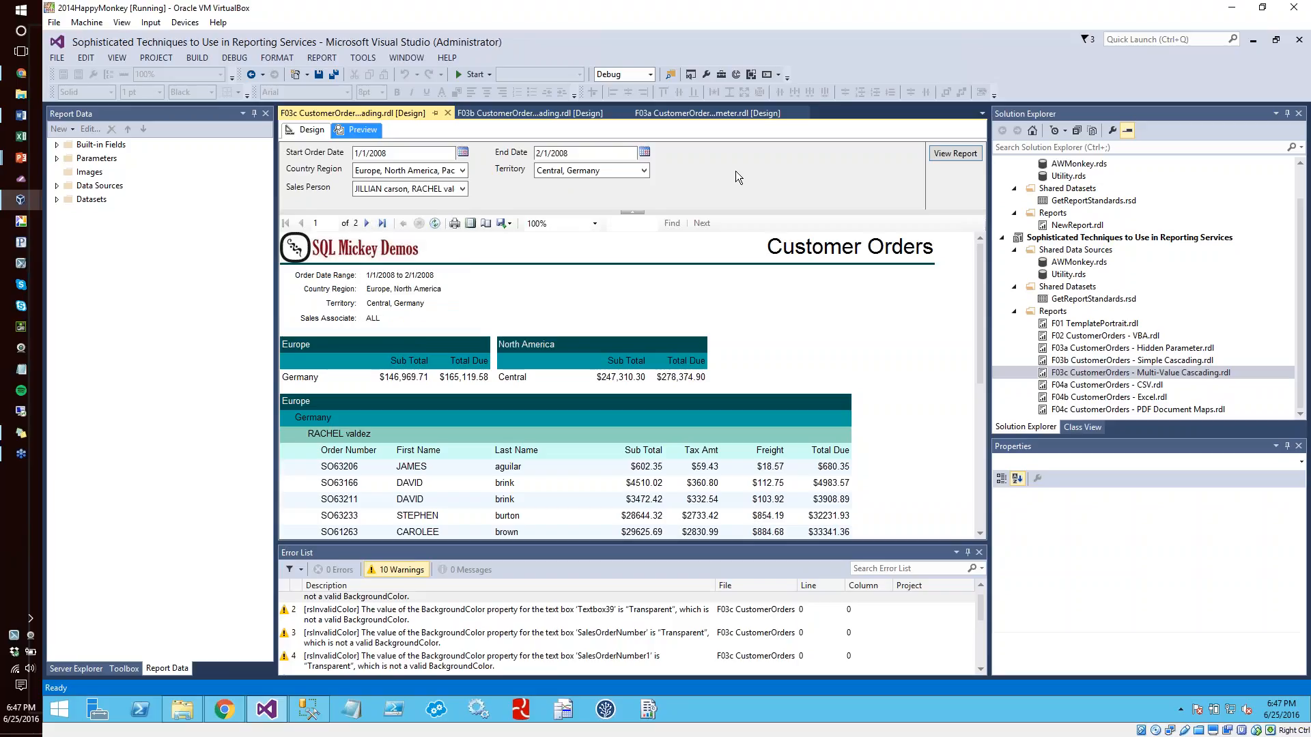
{"action": "left_click", "coordinate": [309, 129]}
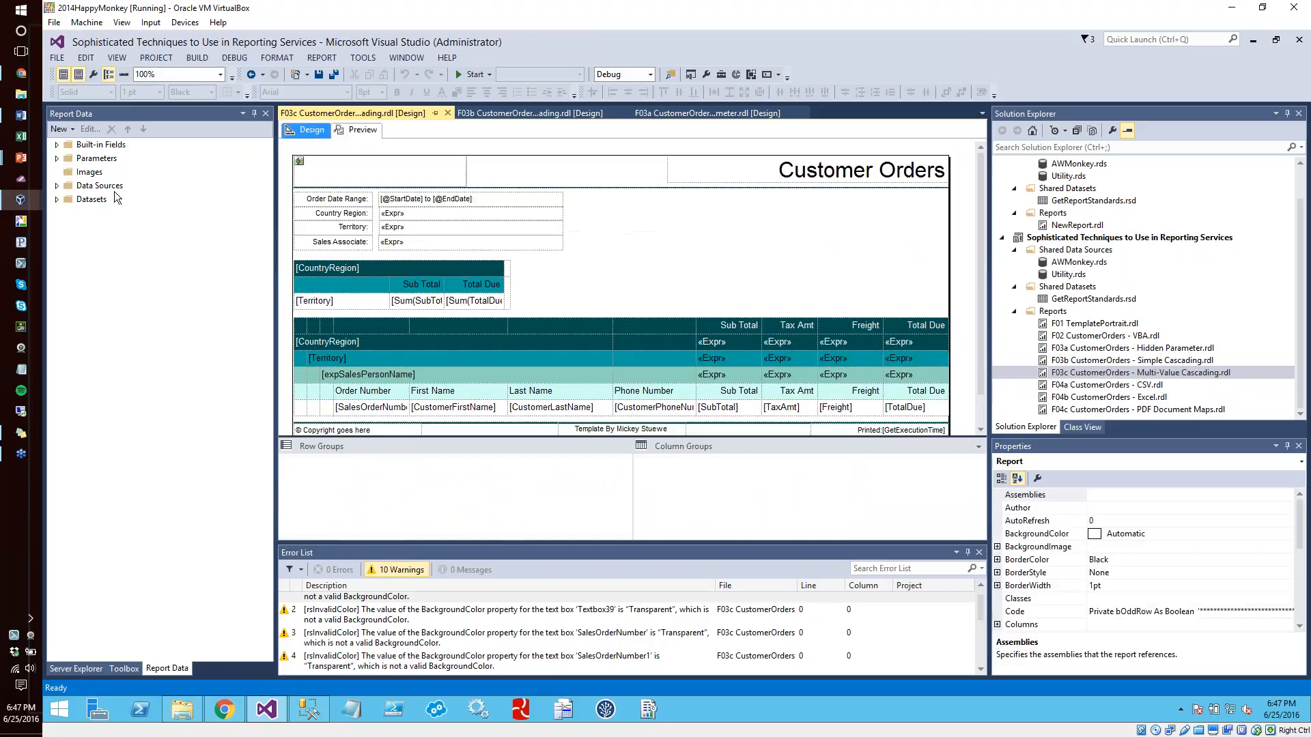
Review the available and default value settings of the CountryRegion report parameter, and close its properties without saving changes
{"action": "left_click", "coordinate": [57, 158]}
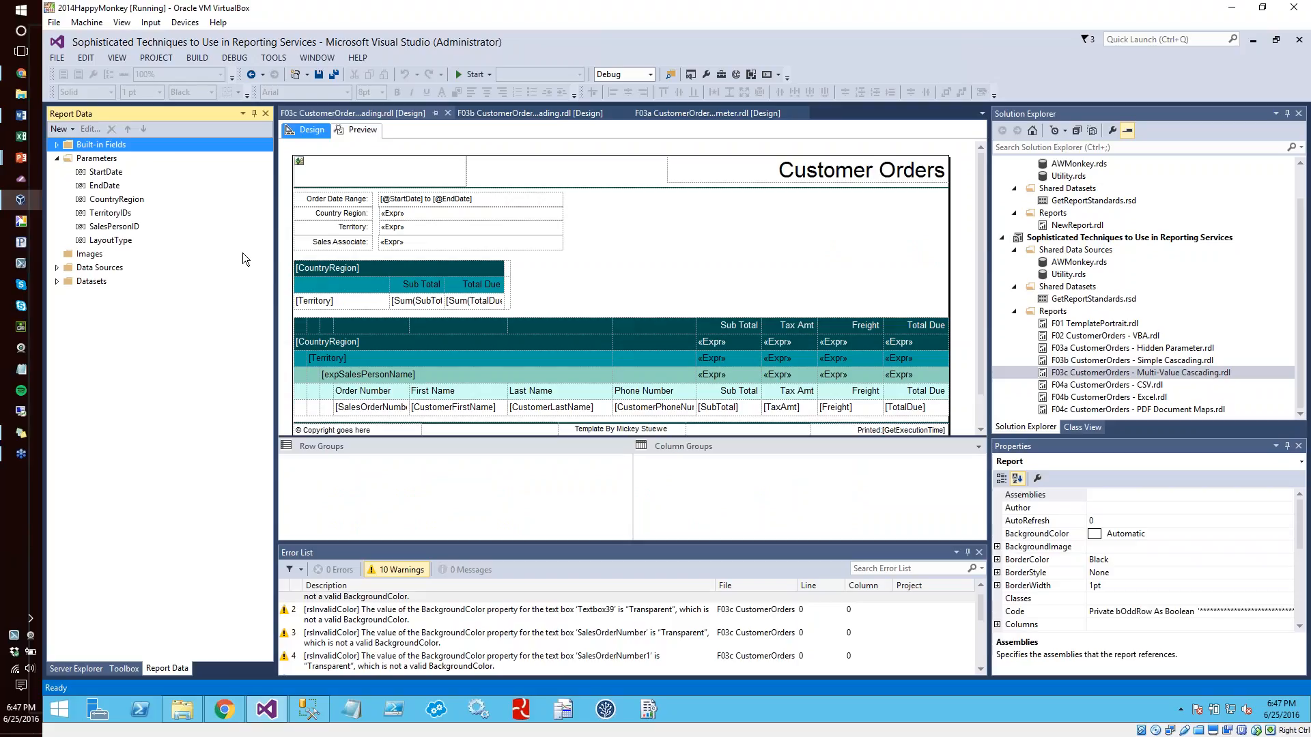
{"action": "left_click", "coordinate": [133, 201]}
{"action": "double_click", "coordinate": [134, 201]}
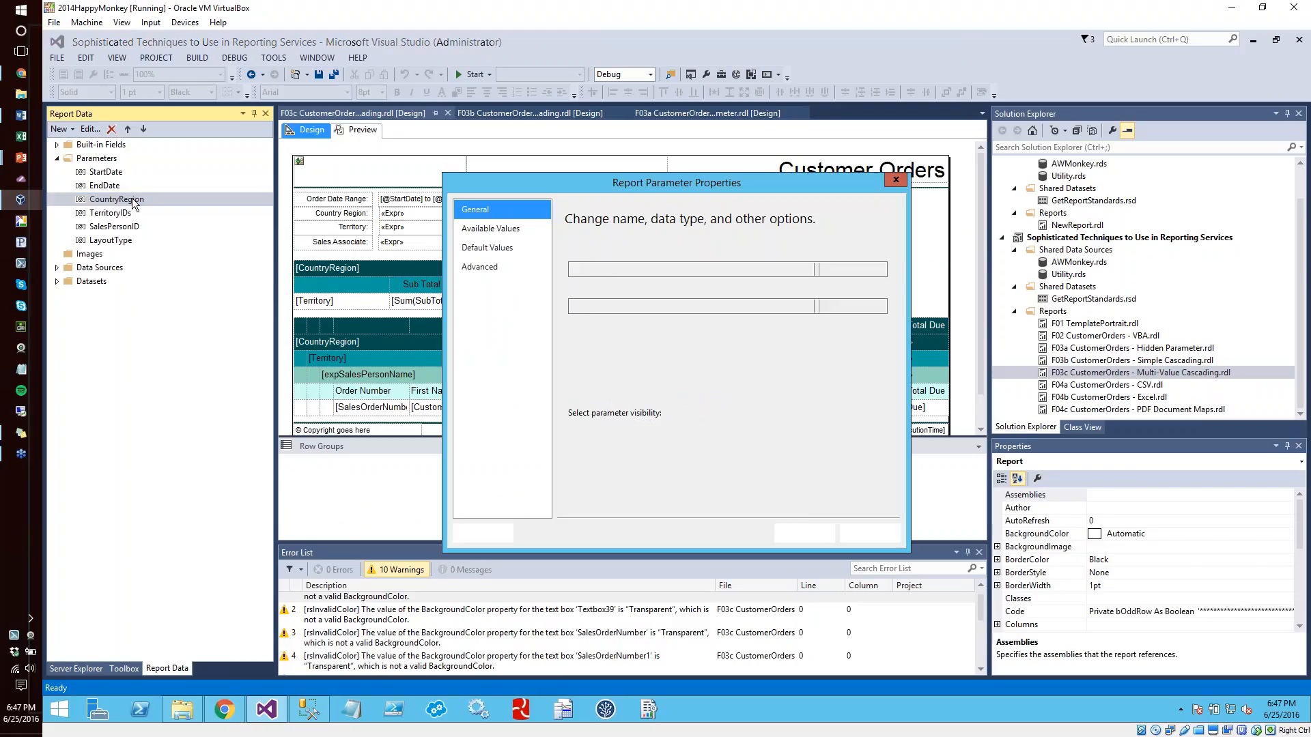
{"action": "left_click", "coordinate": [505, 247]}
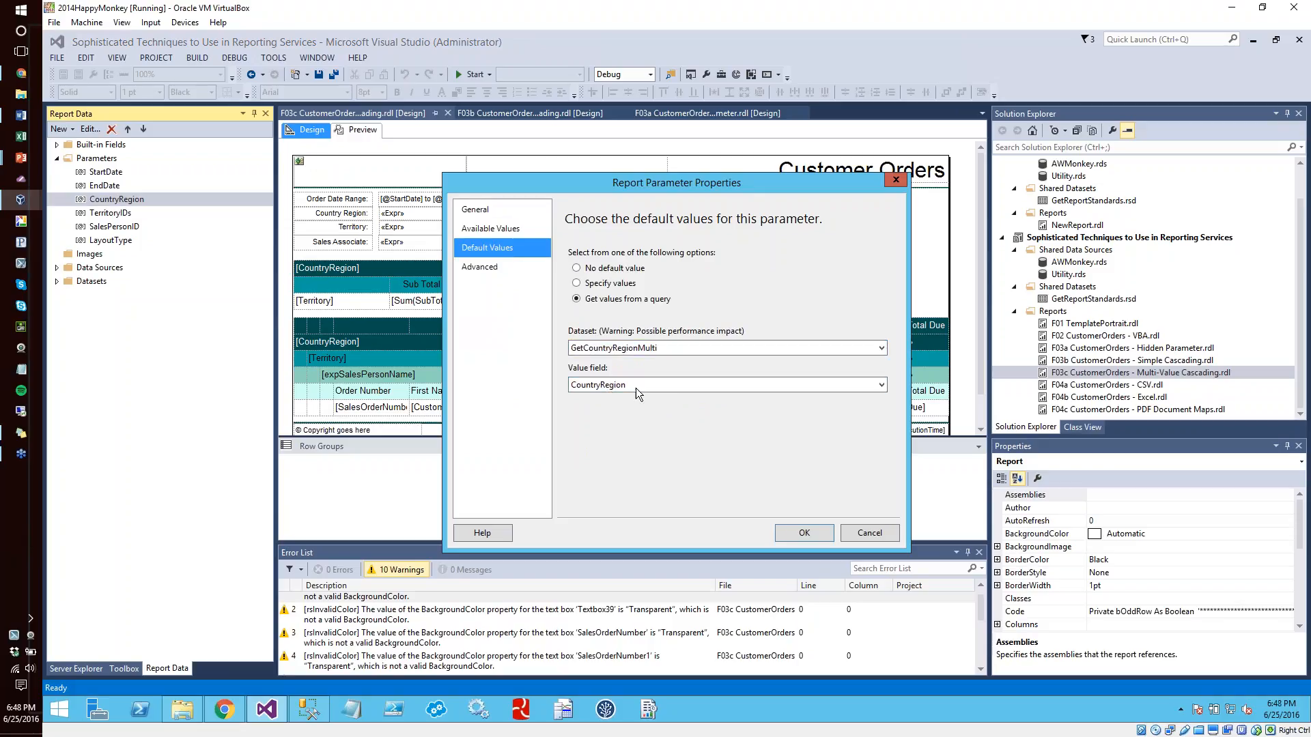
{"action": "left_click", "coordinate": [475, 227]}
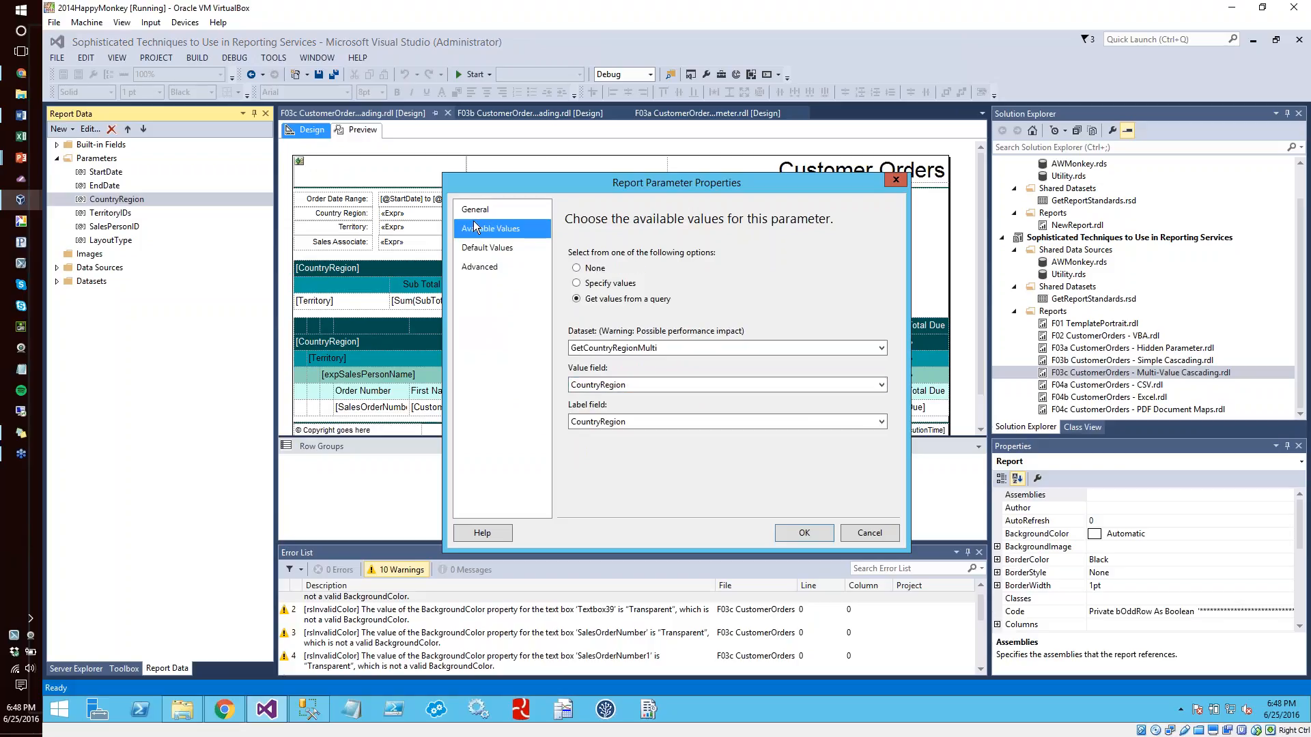
{"action": "left_click", "coordinate": [481, 248]}
{"action": "left_click", "coordinate": [666, 385]}
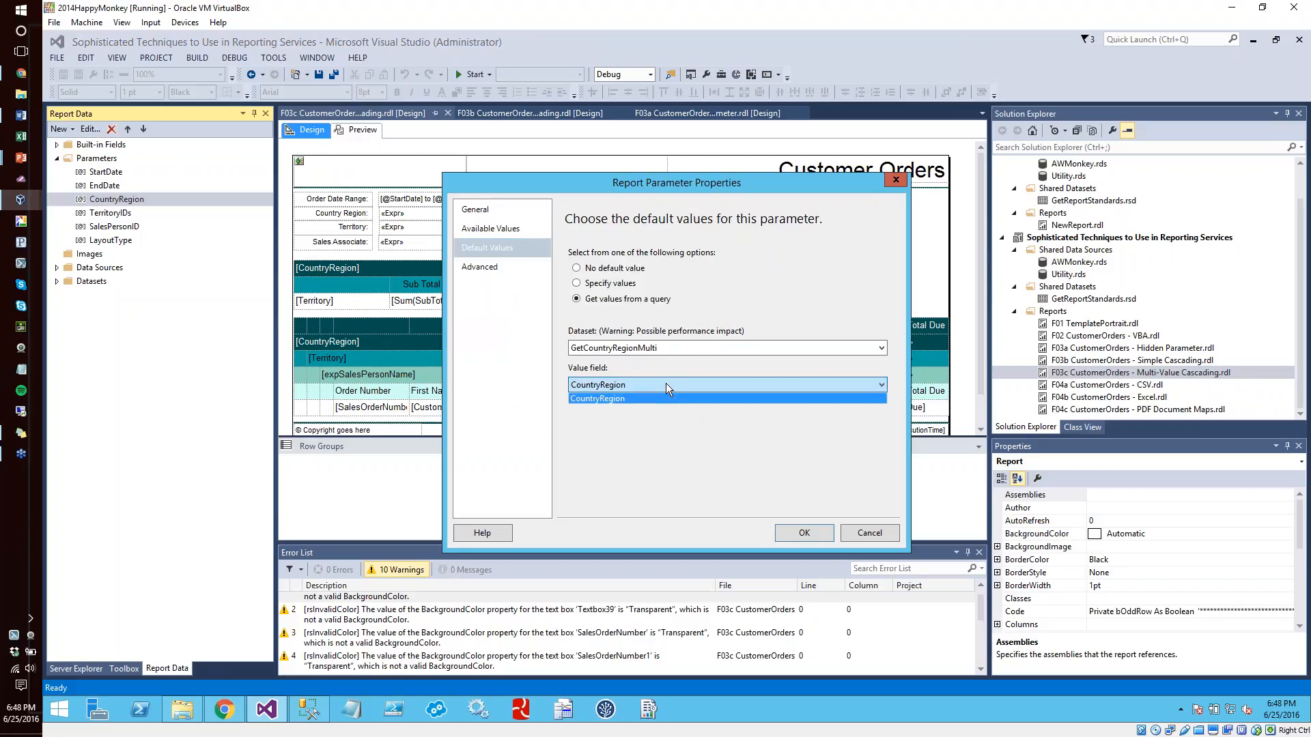
{"action": "left_click", "coordinate": [666, 384]}
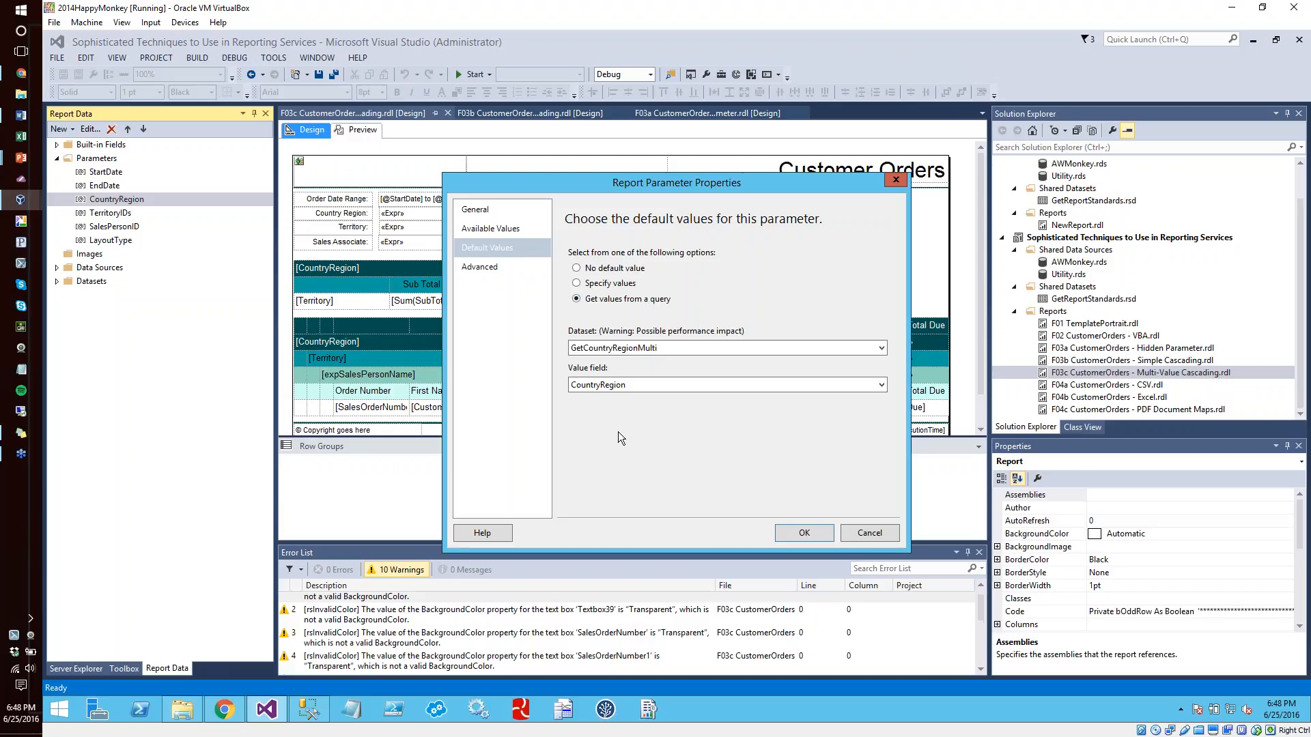
{"action": "left_click", "coordinate": [852, 532]}
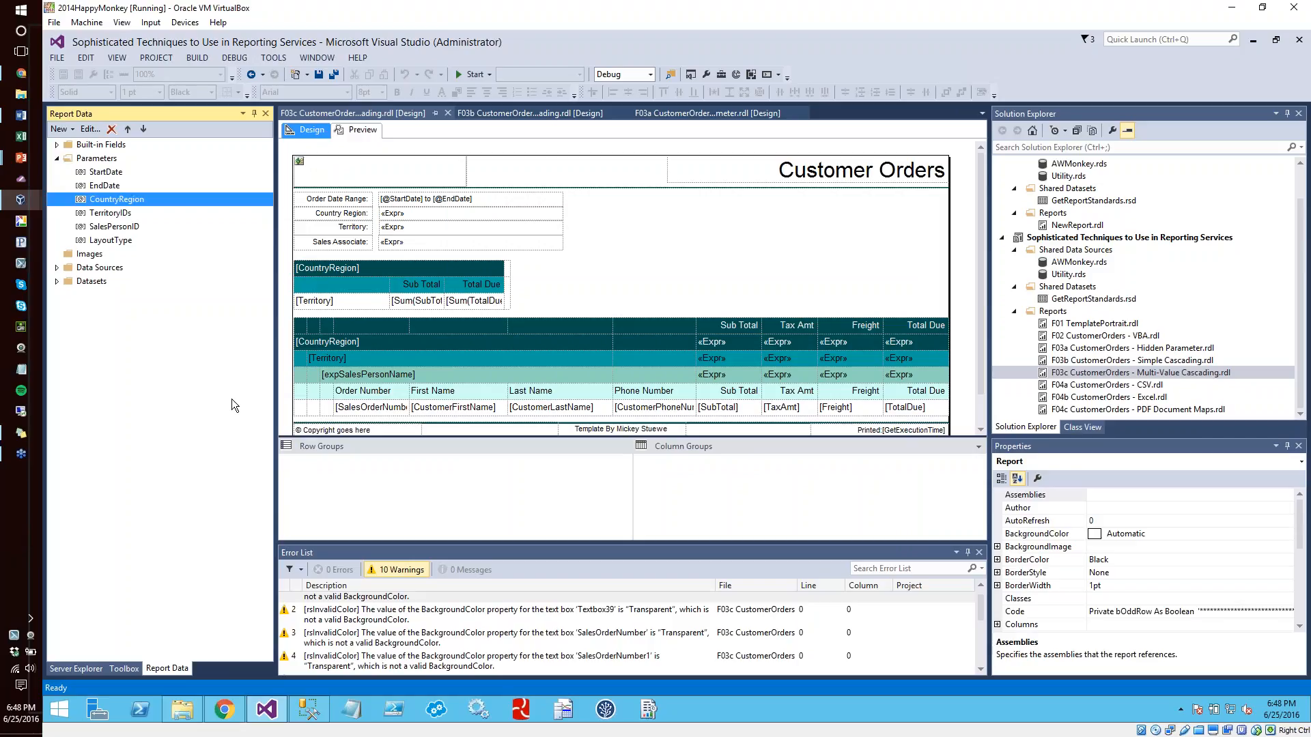
Switch to SQL Server Management Studio, widen the object tree, and open the List.GetCountryRegionMulti stored procedure for modification
{"action": "left_click", "coordinate": [307, 713]}
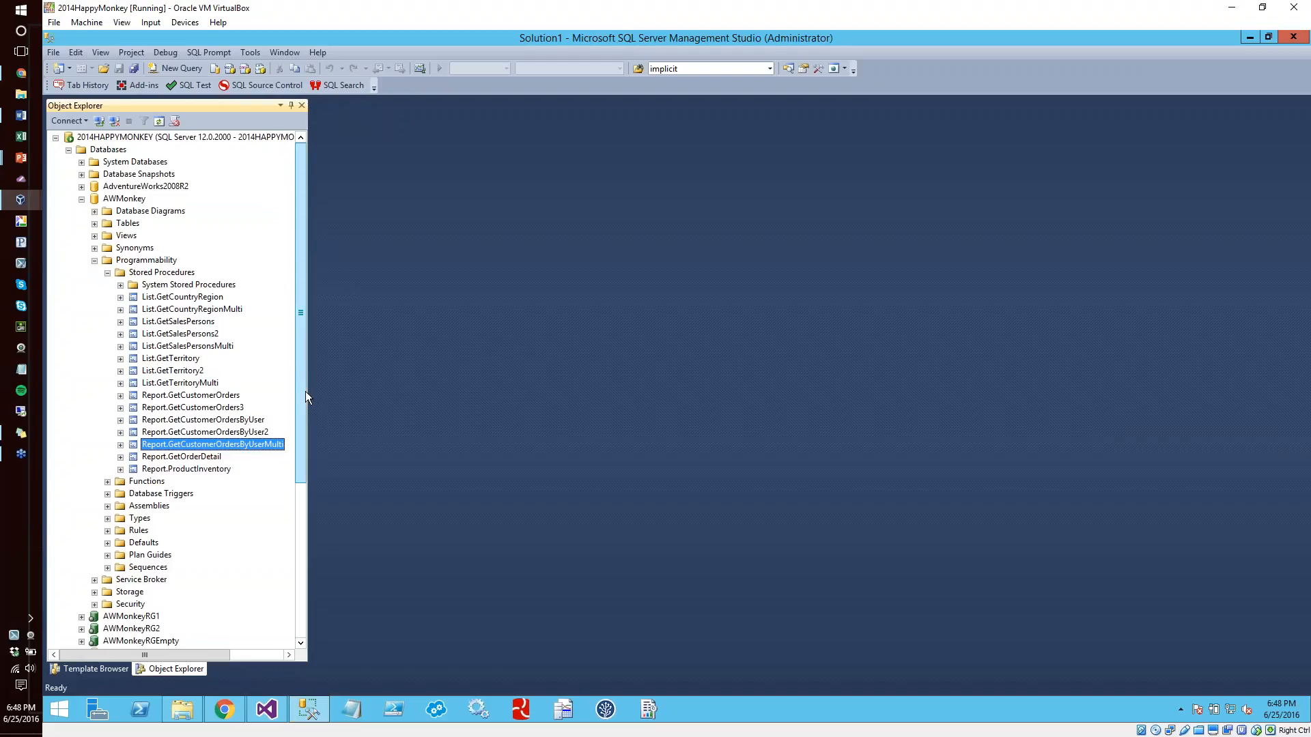
{"action": "left_click_drag", "start_coordinate": [308, 396], "coordinate": [384, 396]}
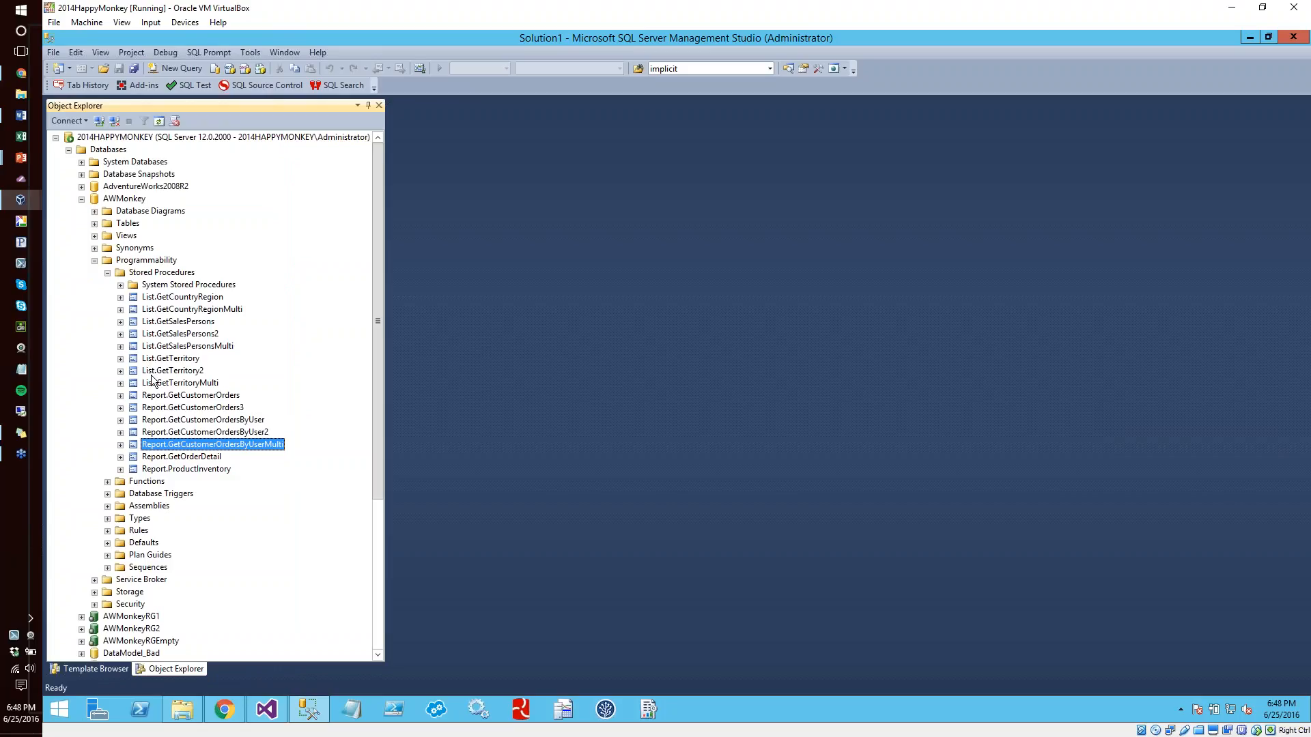
{"action": "left_click", "coordinate": [211, 312]}
{"action": "right_click", "coordinate": [211, 313]}
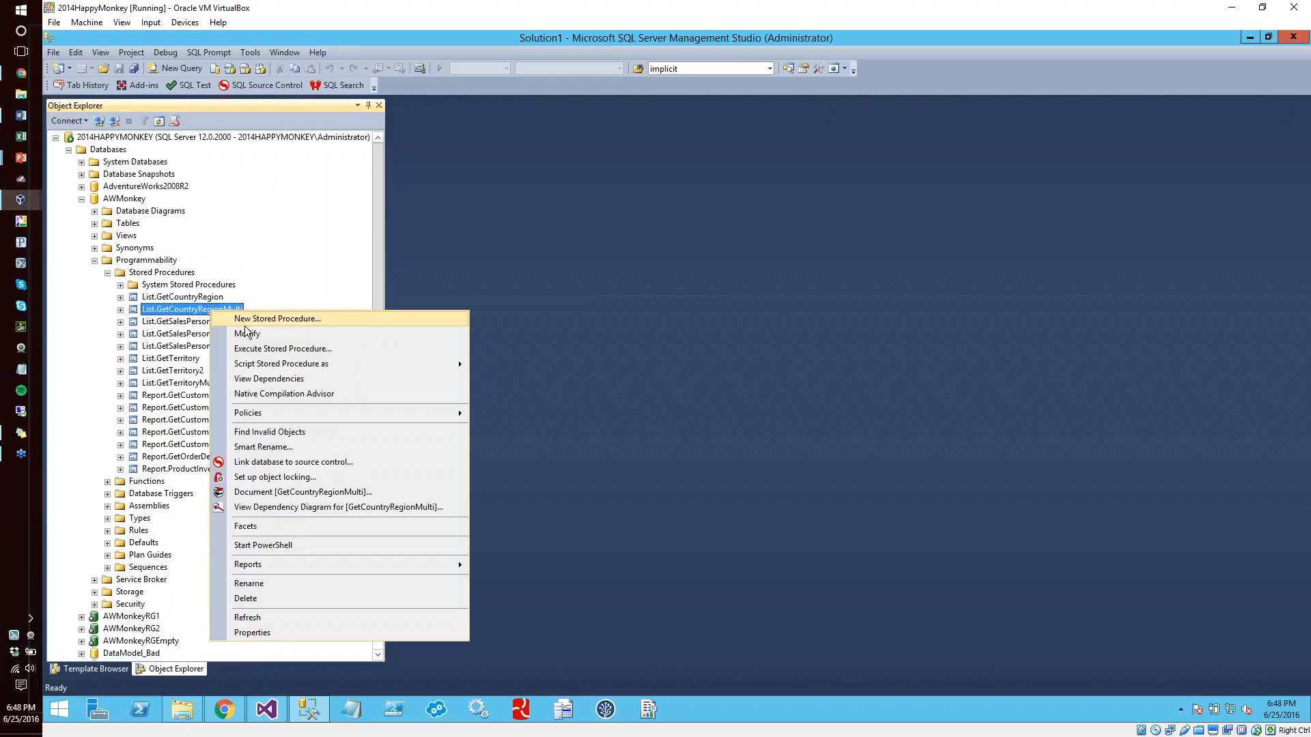
{"action": "left_click", "coordinate": [232, 336]}
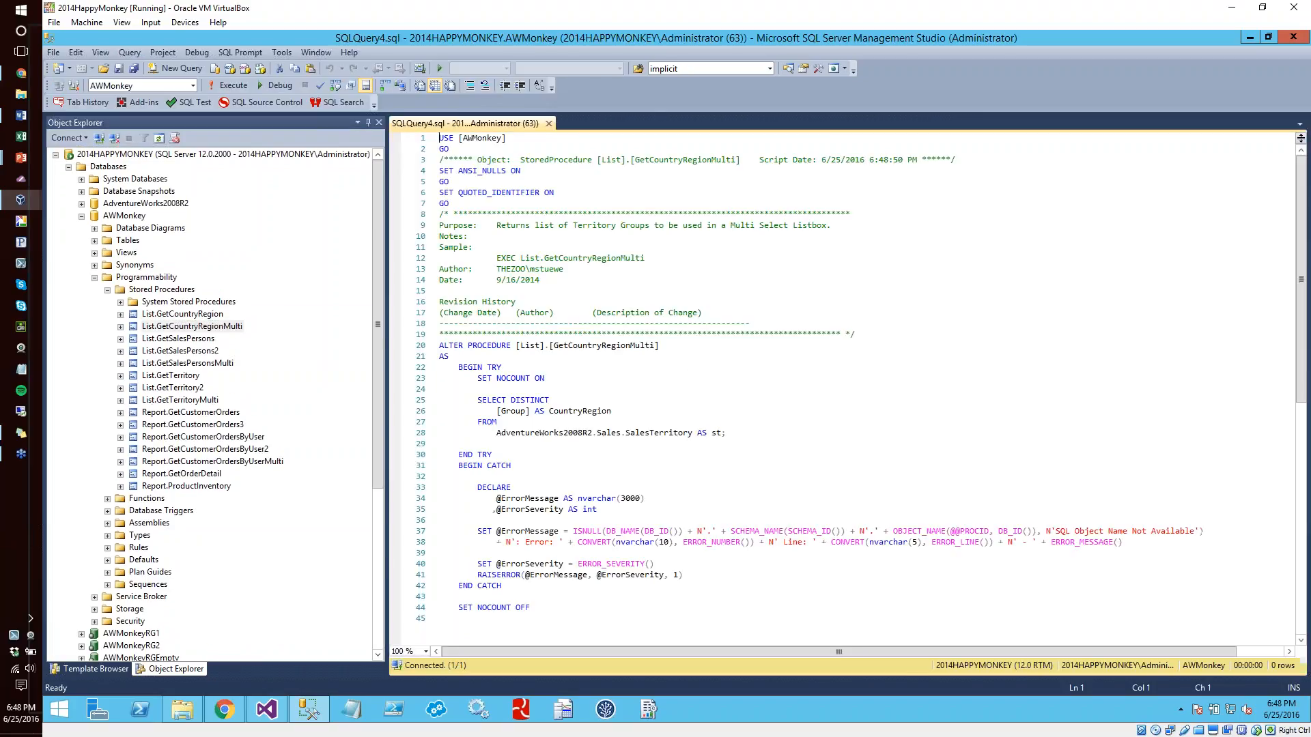
{"action": "right_click", "coordinate": [192, 364]}
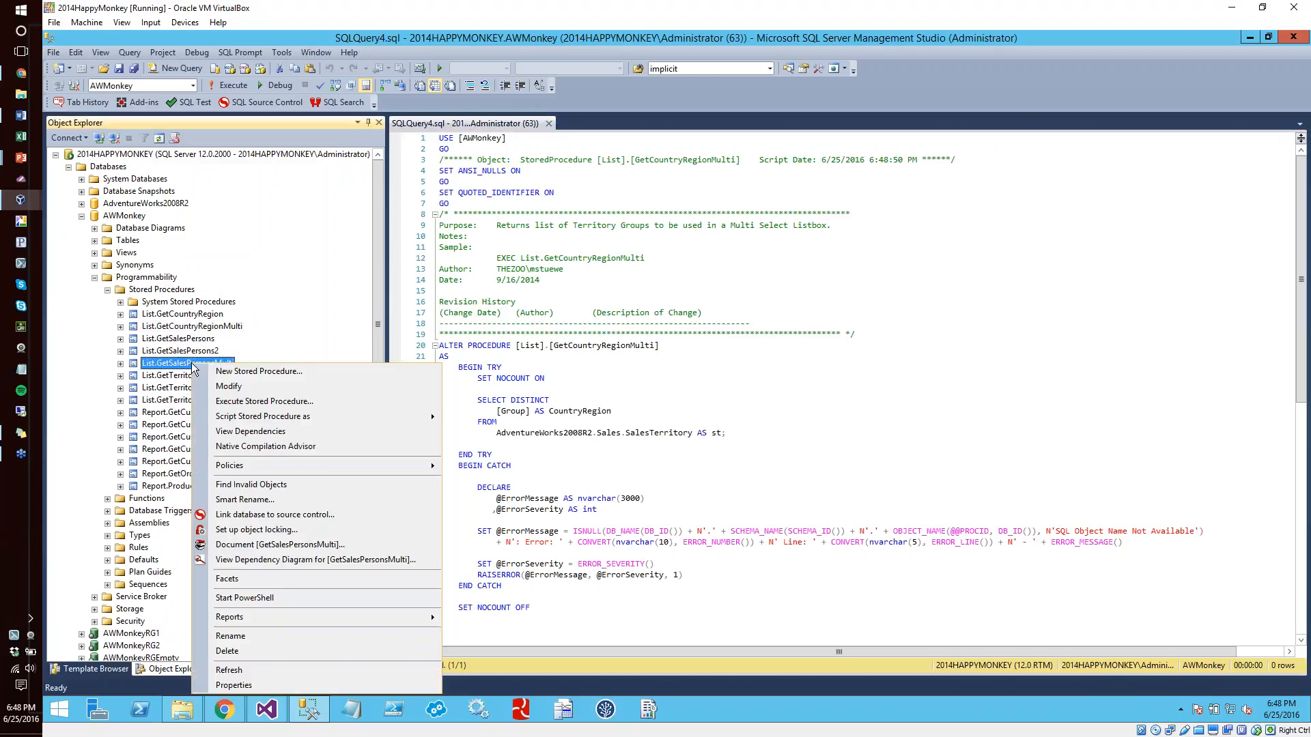
{"action": "left_click", "coordinate": [227, 388]}
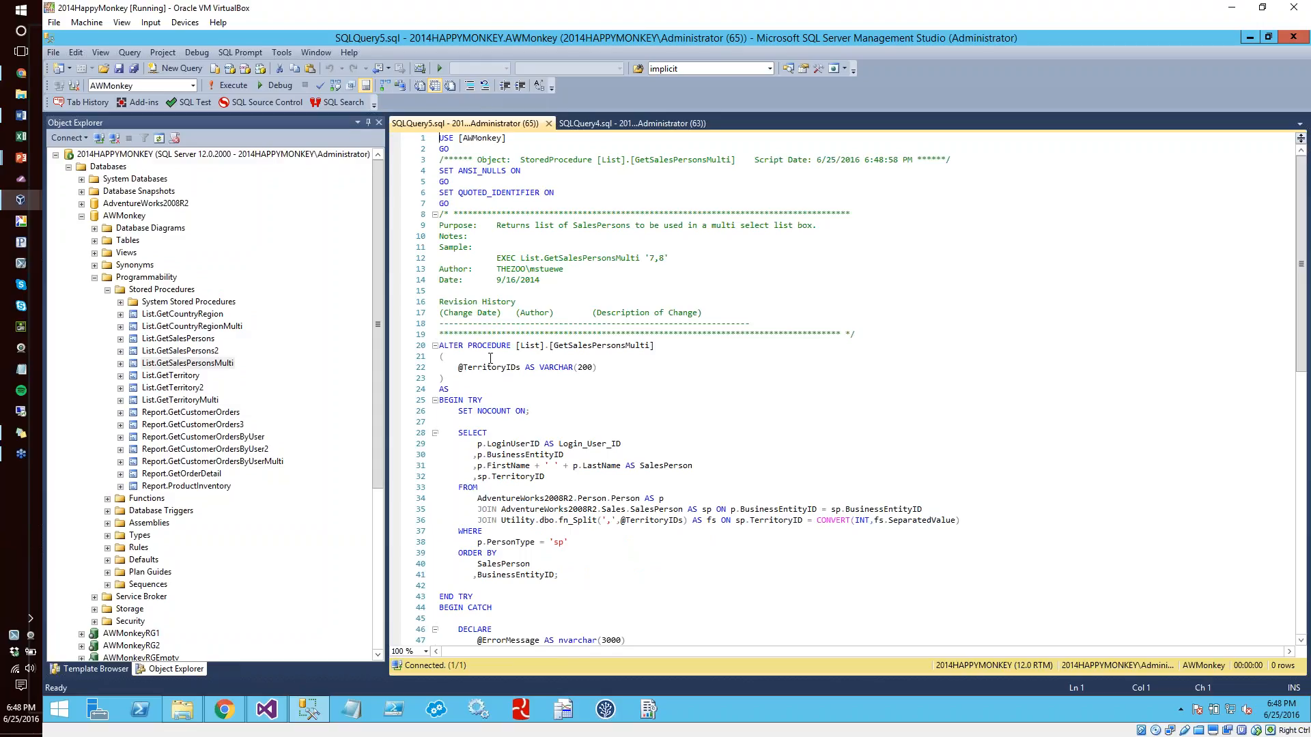
{"action": "double_click", "coordinate": [497, 367]}
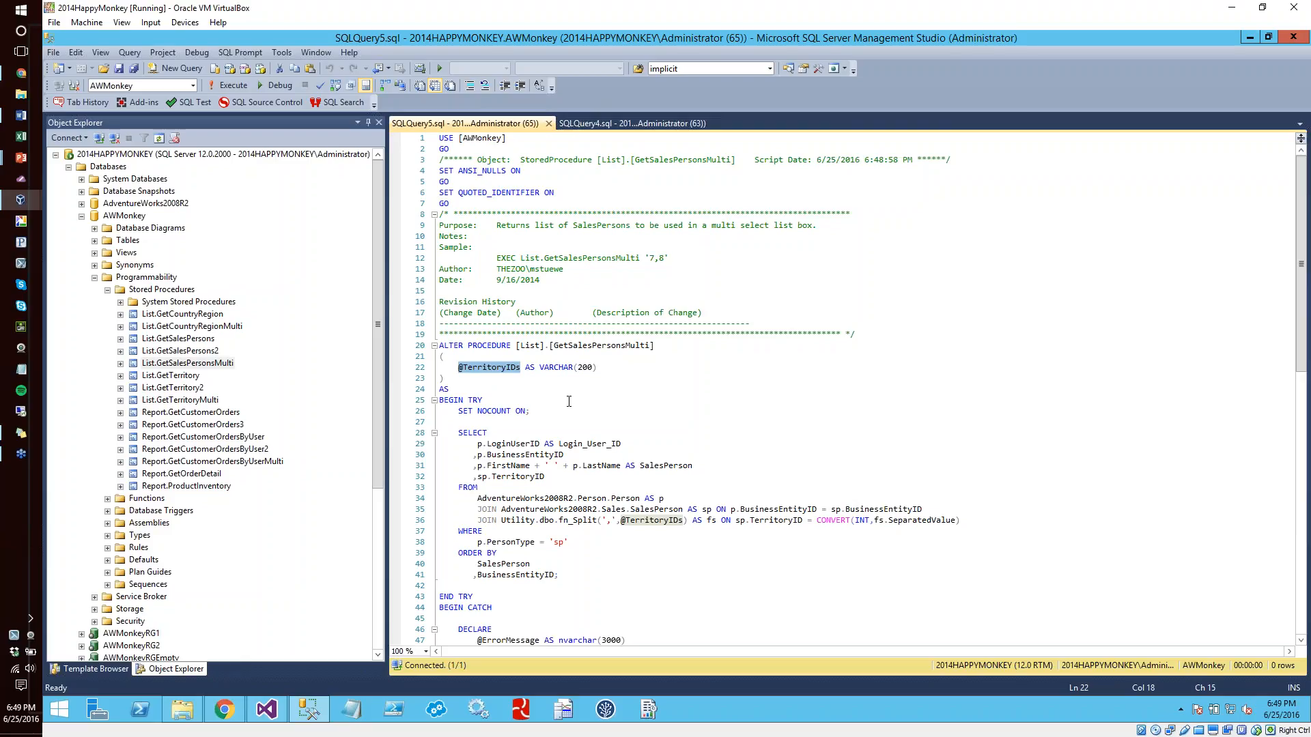
{"action": "left_click_drag", "start_coordinate": [503, 523], "coordinate": [597, 493]}
{"action": "scroll", "coordinate": [596, 521], "scroll_direction": "down", "scroll_amount": 1}
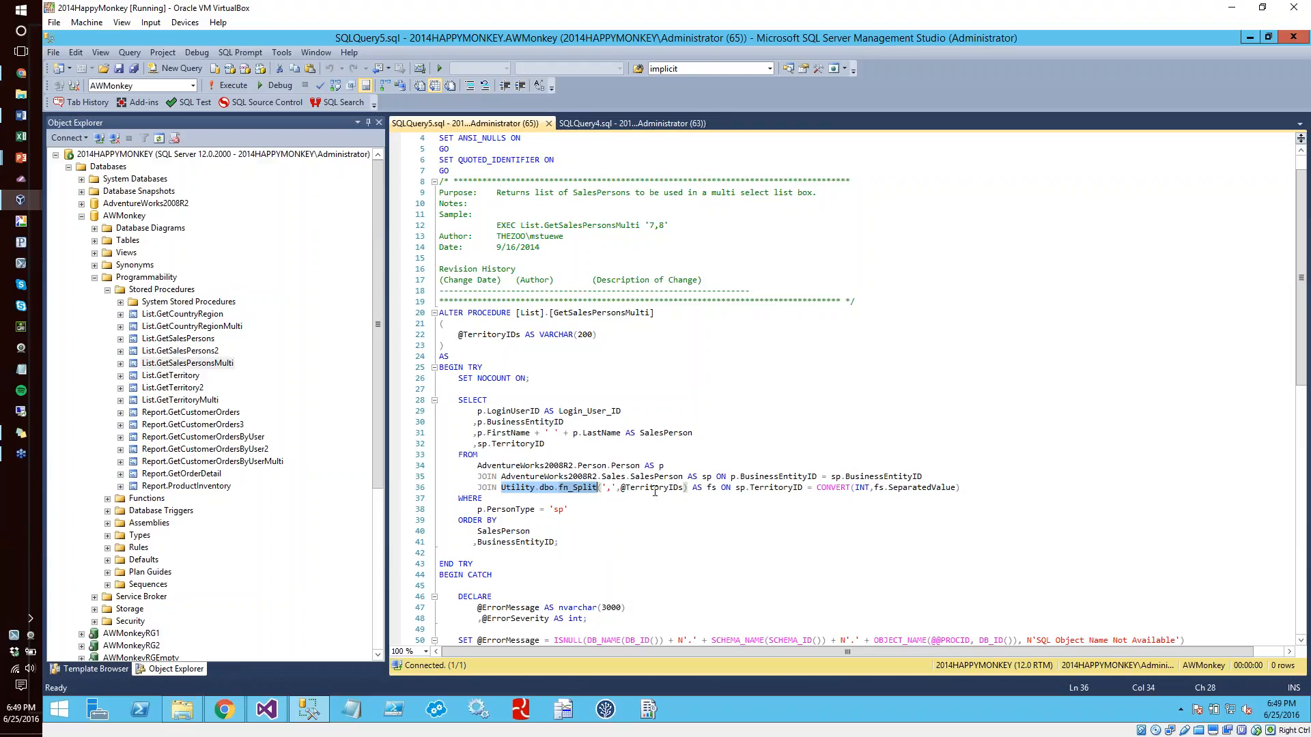
Copy the script of the fn_Split function from its object preview into a new query
{"action": "mouse_move", "coordinate": [634, 491]}
{"action": "mouse_move", "coordinate": [574, 489]}
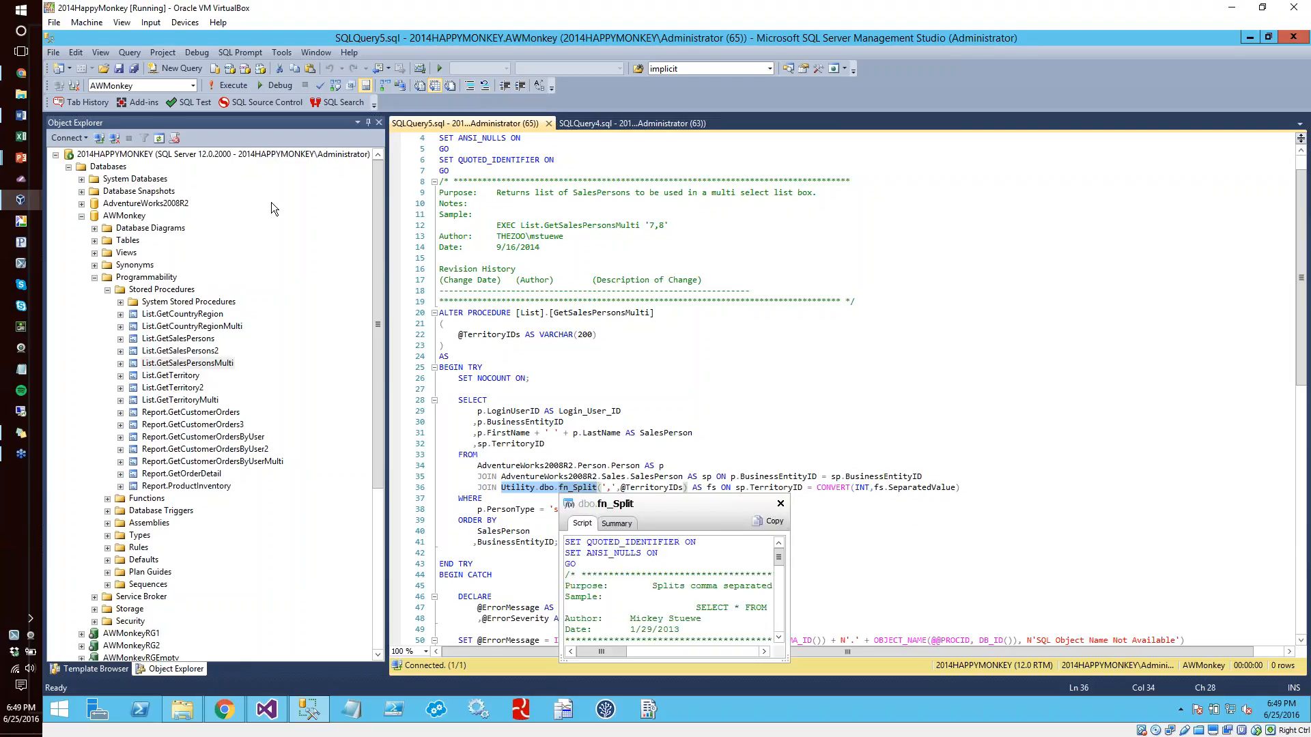
{"action": "left_click", "coordinate": [179, 68]}
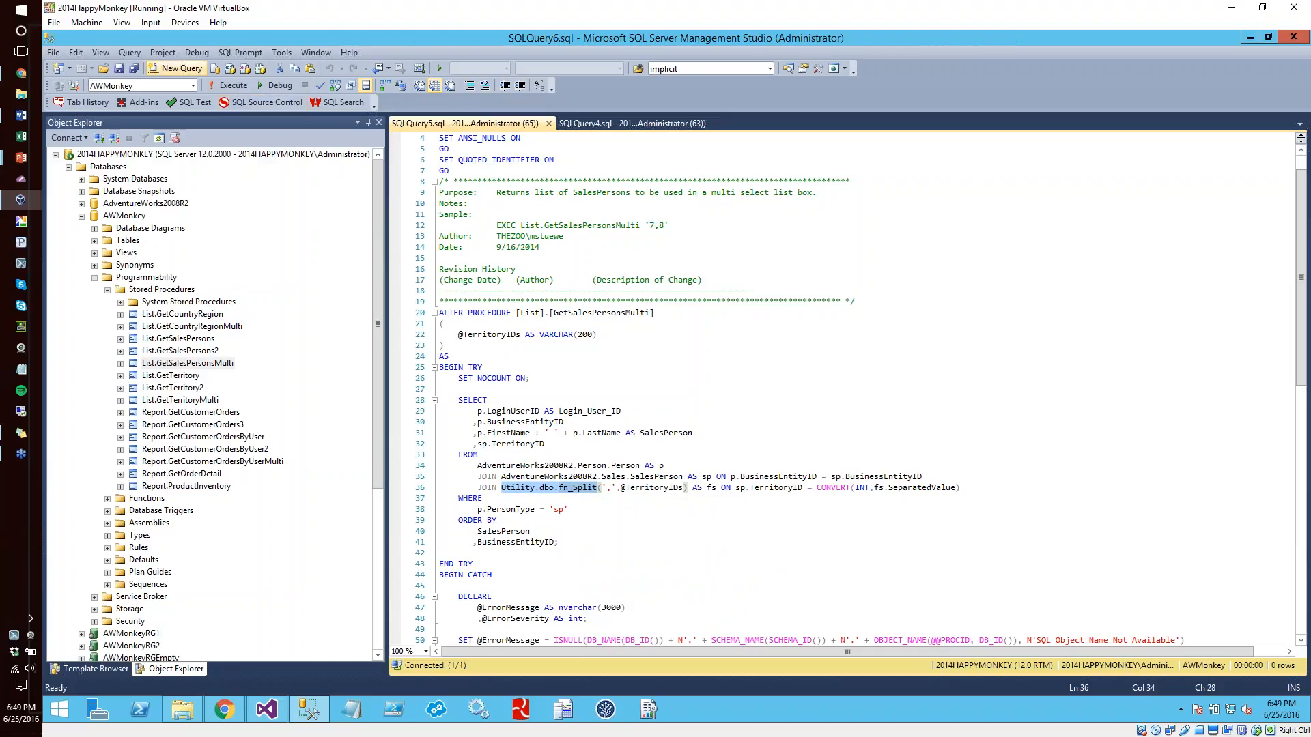
{"action": "key", "text": "ctrl+v"}
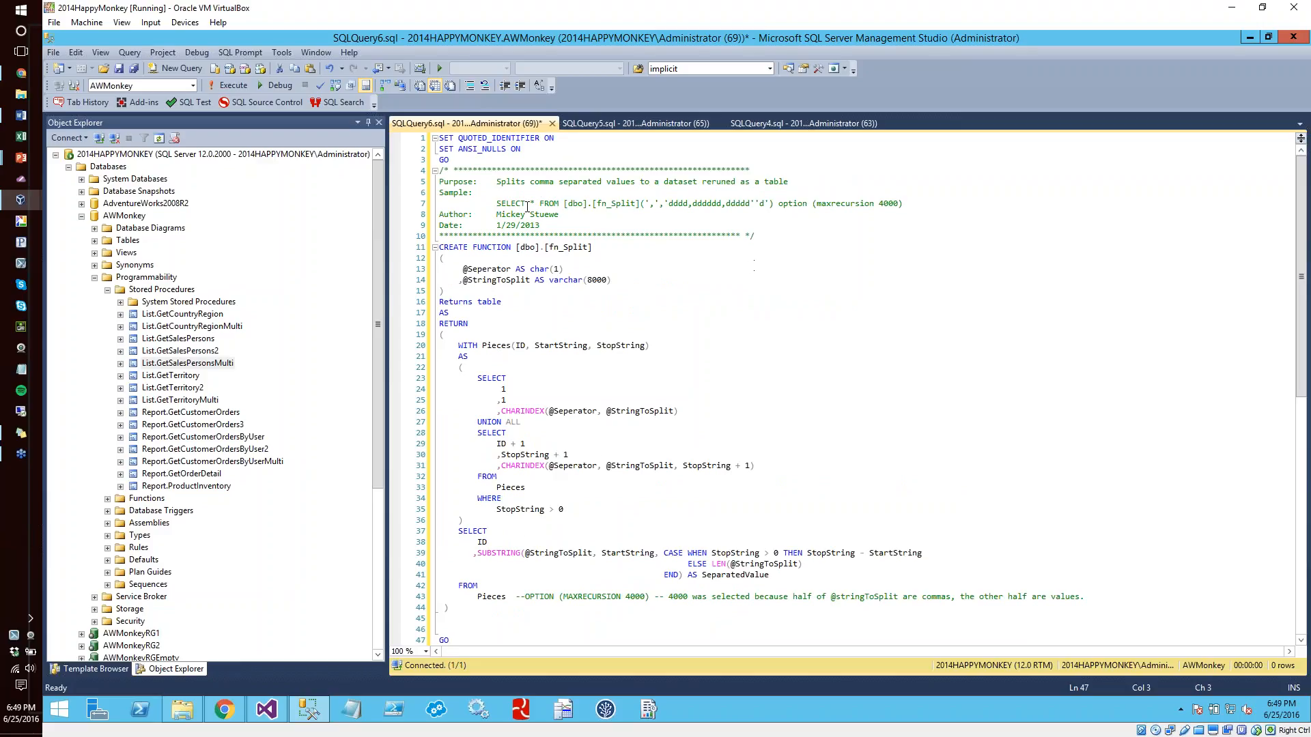
Qualify the fn_Split call in the header comment's sample SELECT with the utility database and run that statement
{"action": "left_click_drag", "start_coordinate": [497, 203], "coordinate": [908, 203]}
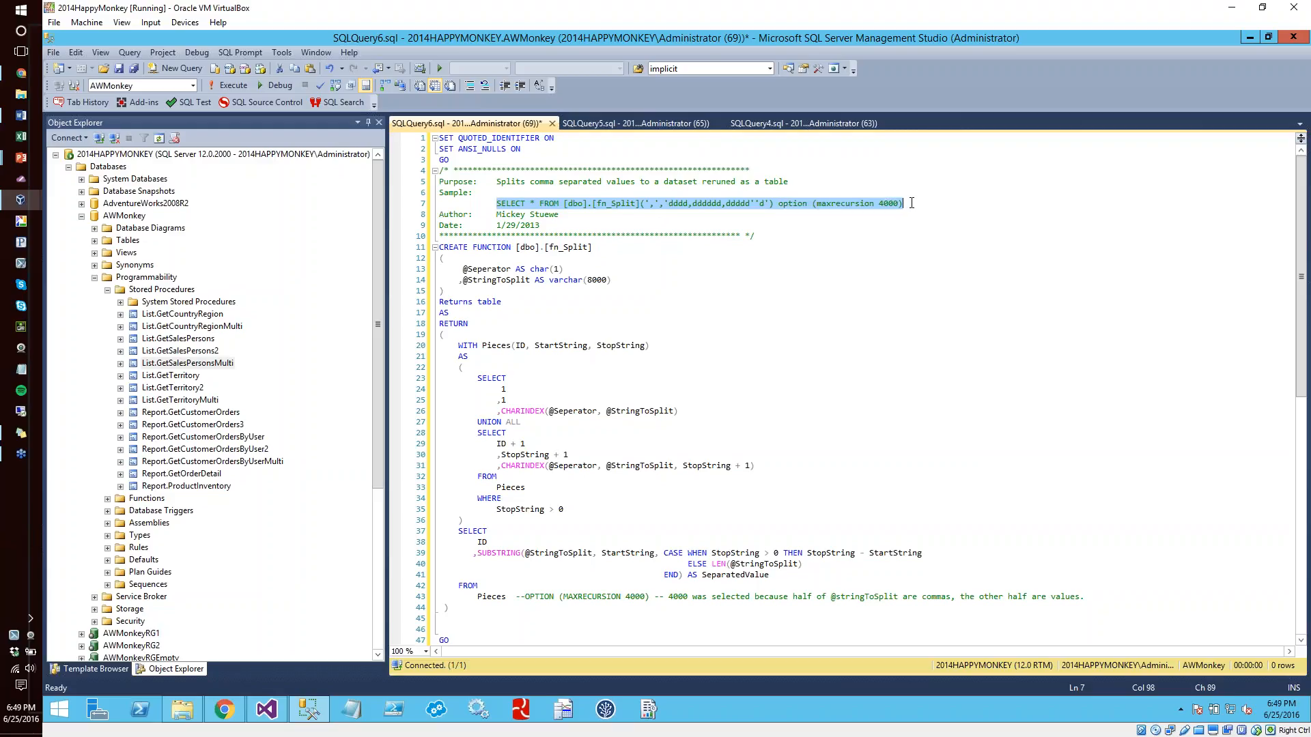
{"action": "key", "text": "F5"}
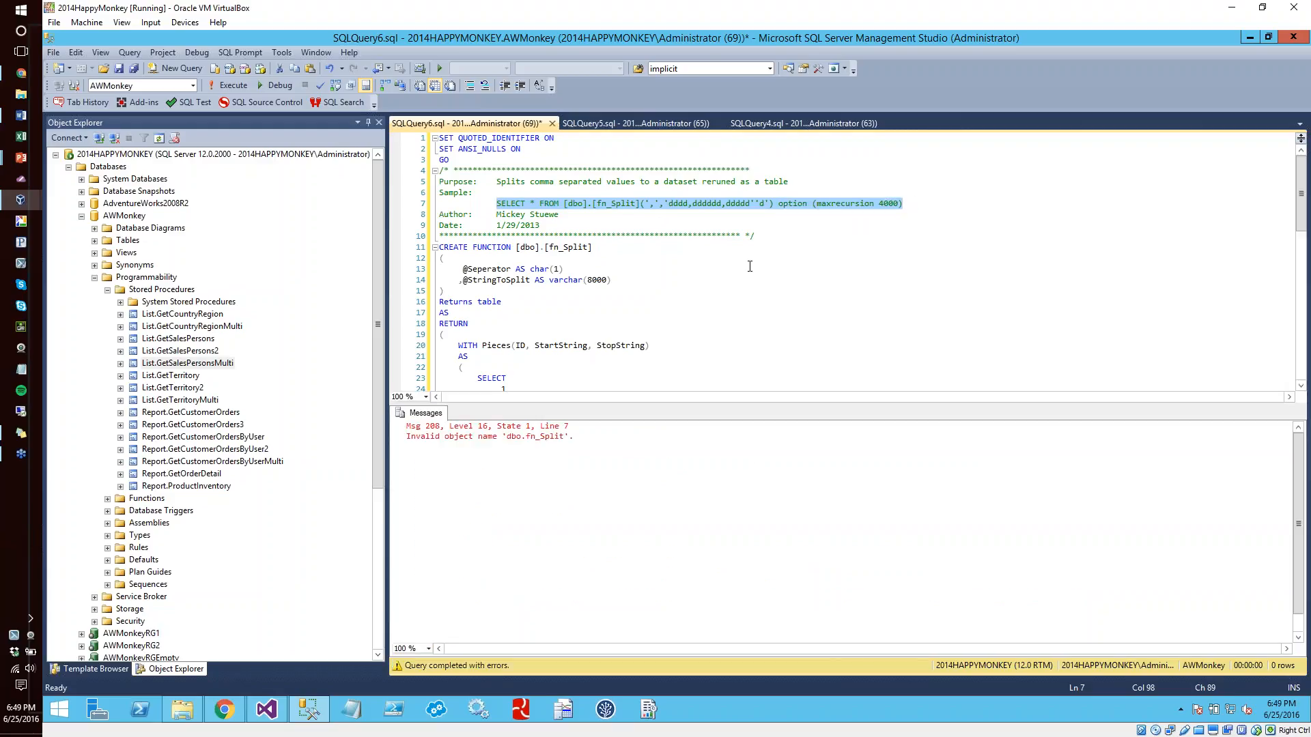
{"action": "left_click", "coordinate": [558, 226]}
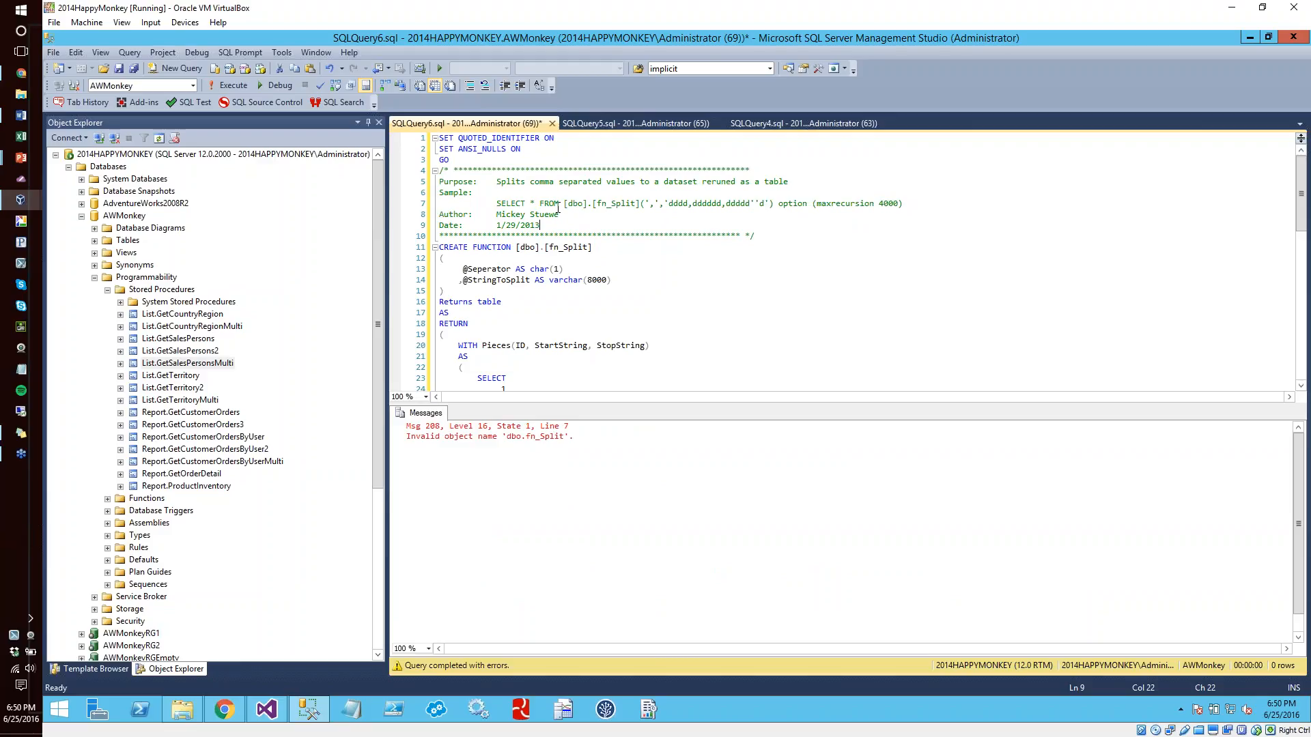
{"action": "type", "text": "utility."}
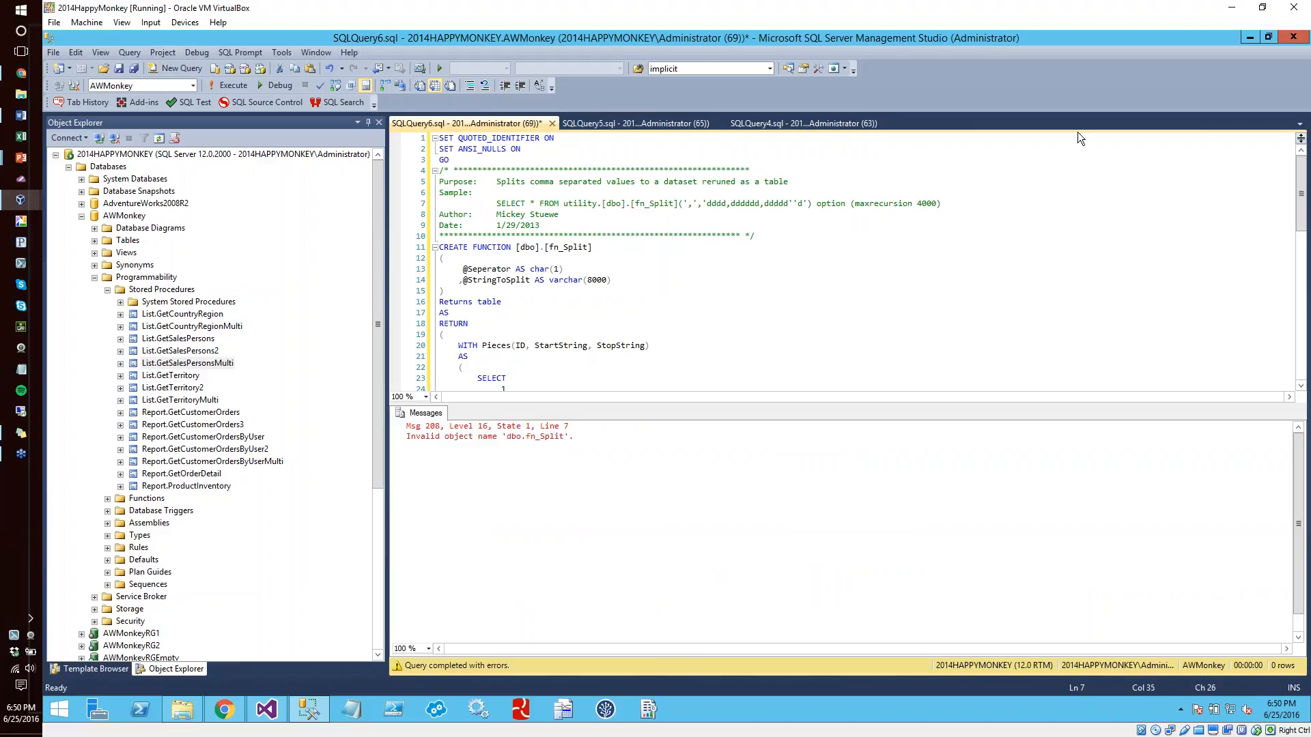
{"action": "left_click_drag", "start_coordinate": [491, 195], "coordinate": [774, 205]}
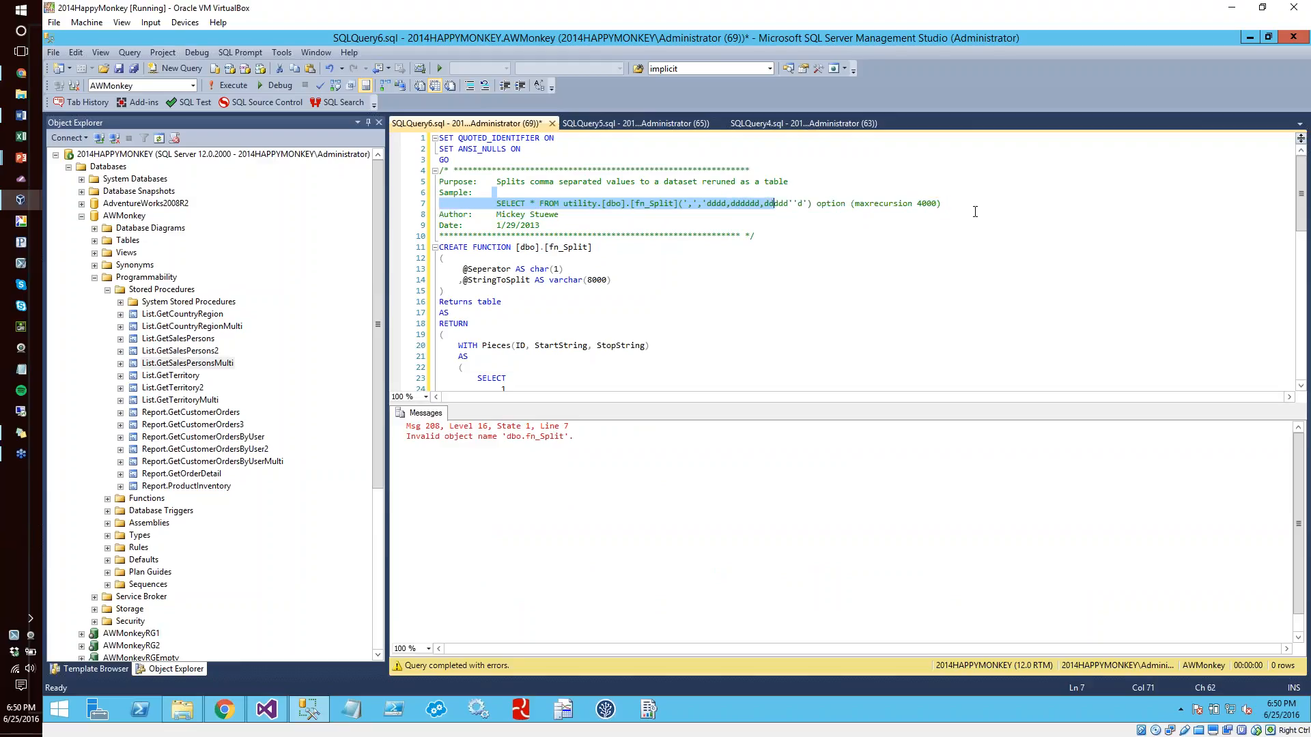
{"action": "left_click", "coordinate": [963, 208]}
{"action": "left_click_drag", "start_coordinate": [962, 208], "coordinate": [489, 204]}
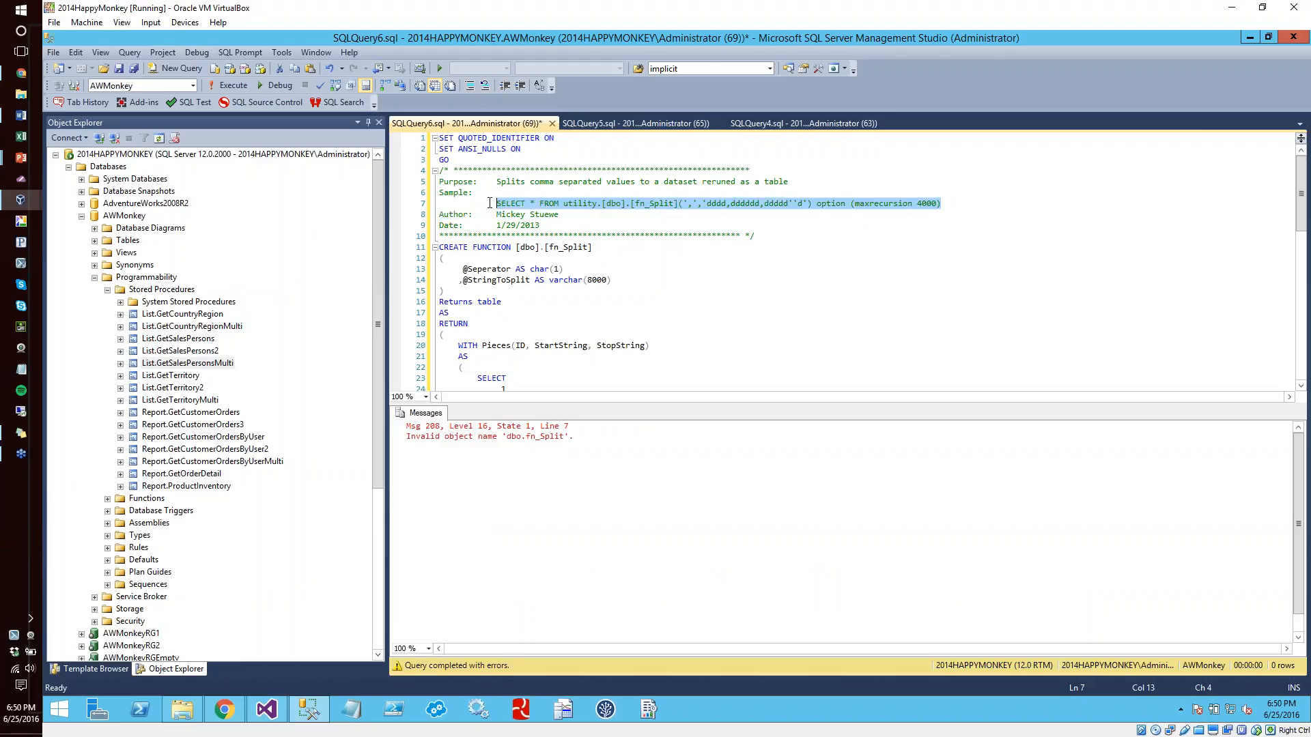
{"action": "key", "text": "F5"}
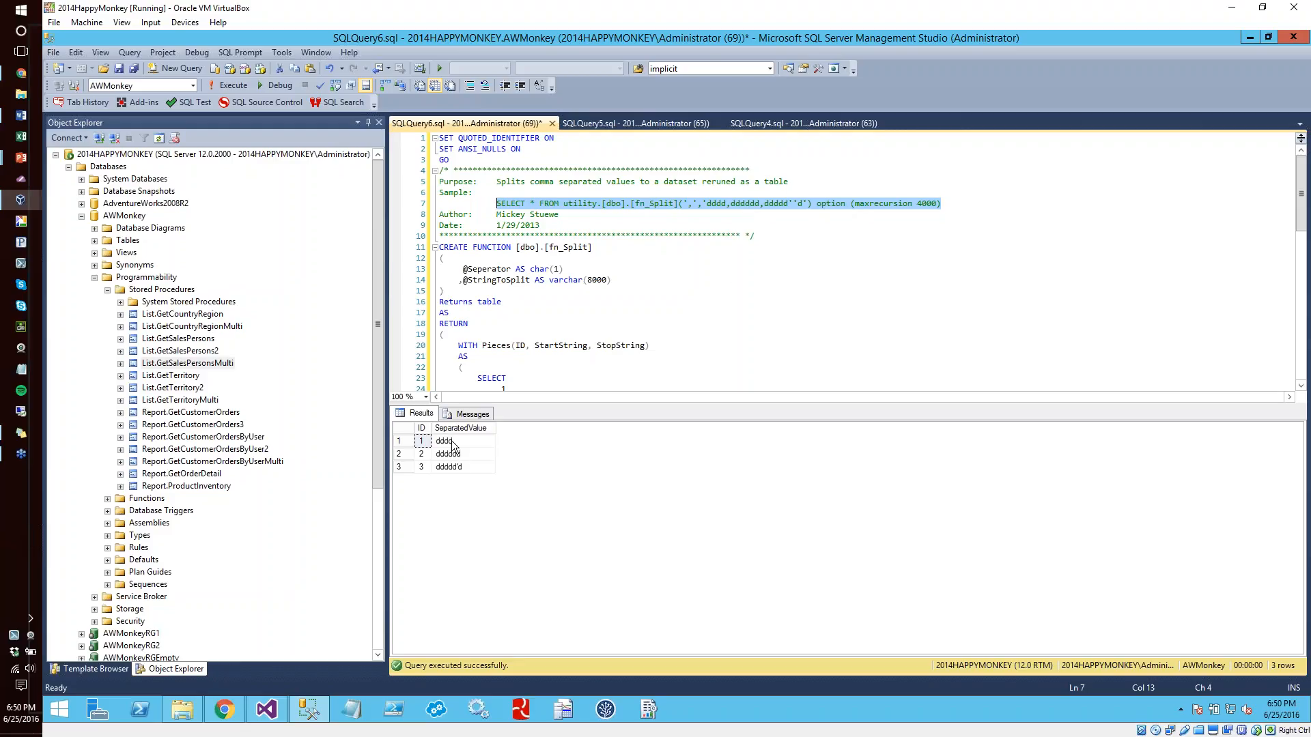
Examine the input parameters and the table return type in the fn_Split function script
{"action": "left_click", "coordinate": [741, 283]}
{"action": "scroll", "coordinate": [741, 284], "scroll_direction": "down", "scroll_amount": 2}
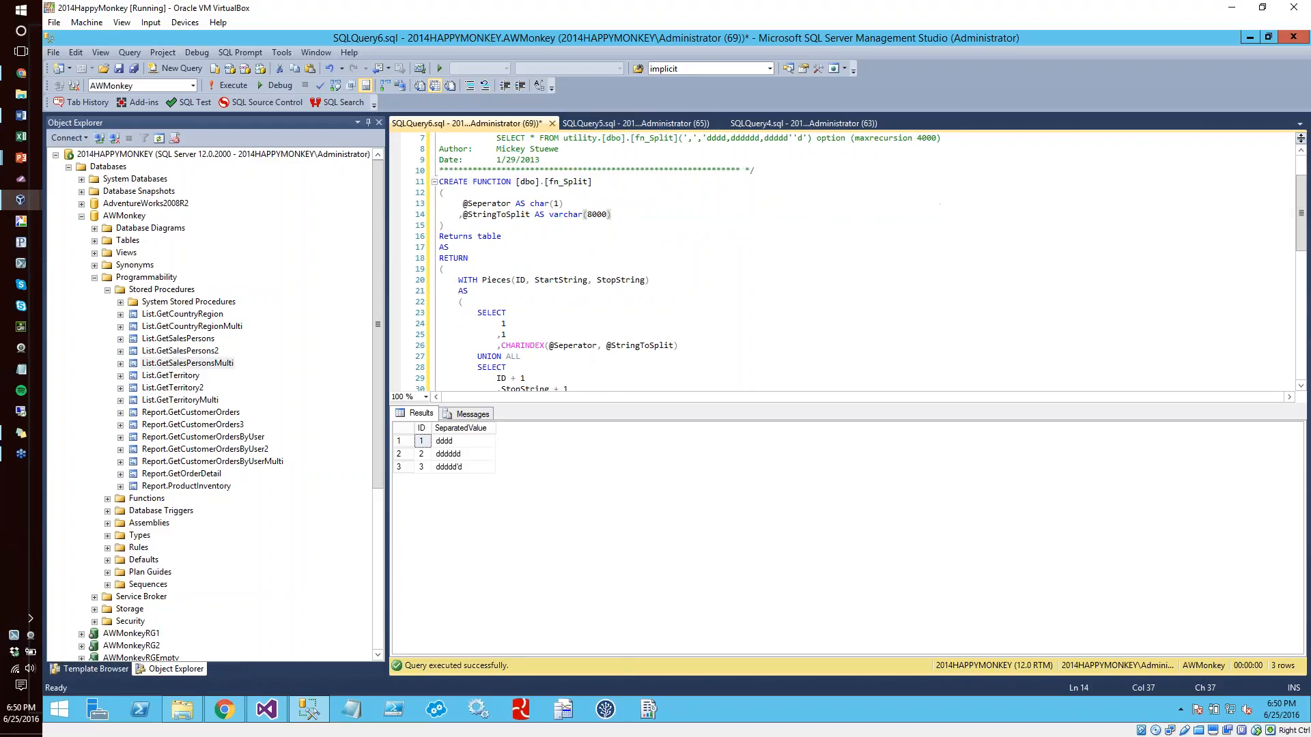
{"action": "double_click", "coordinate": [485, 237]}
{"action": "left_click", "coordinate": [591, 307]}
{"action": "left_click", "coordinate": [725, 234]}
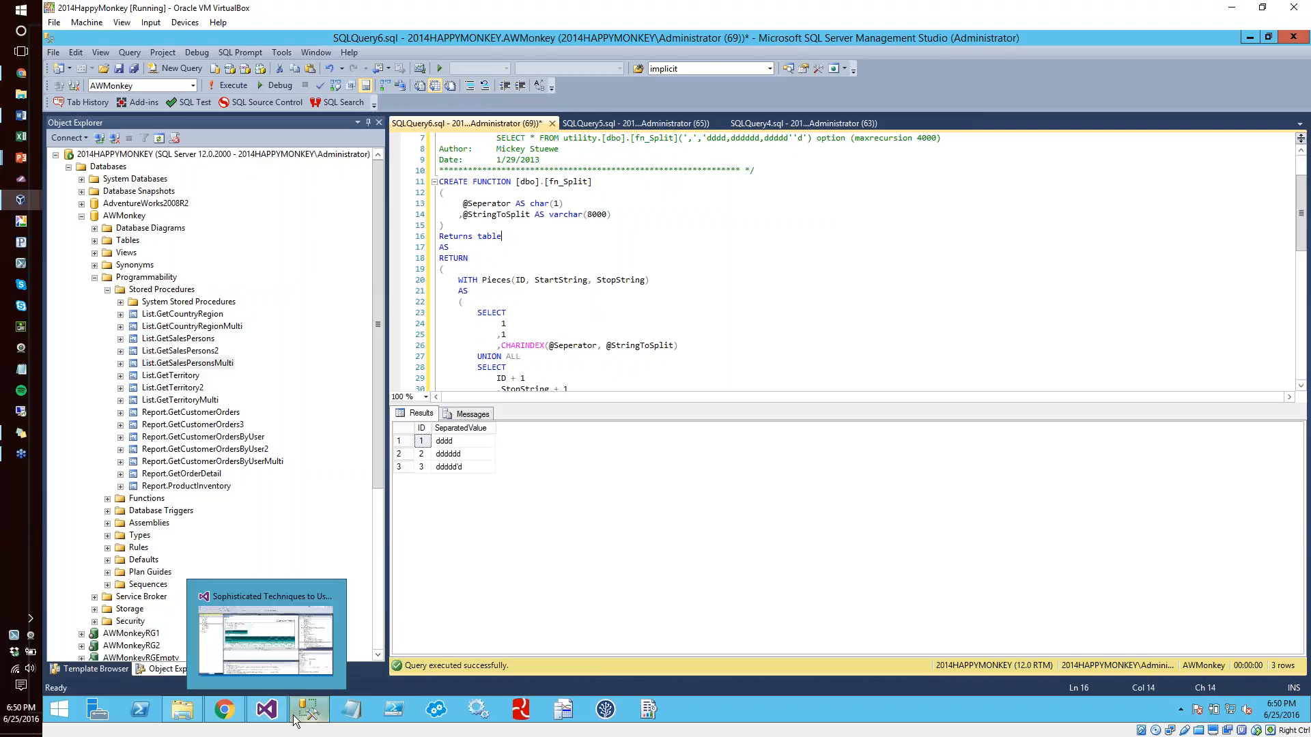
{"action": "left_click", "coordinate": [268, 711]}
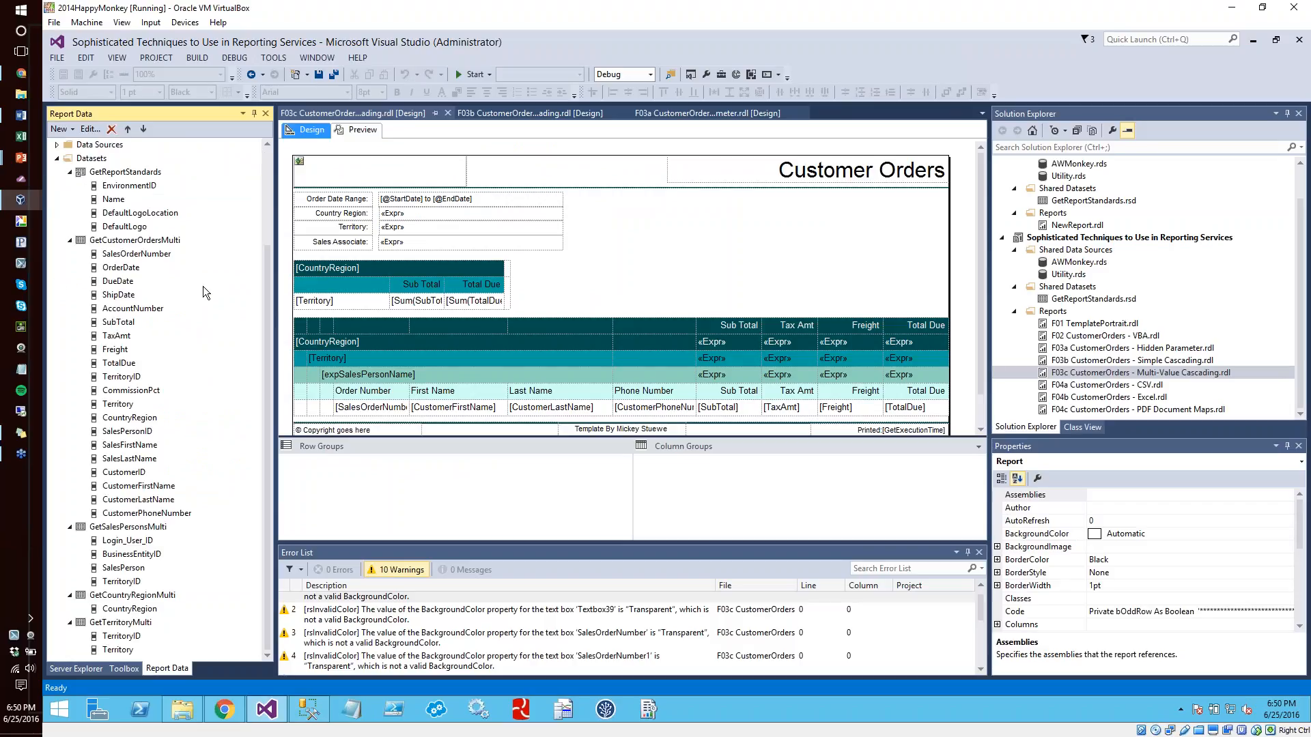
{"action": "double_click", "coordinate": [130, 527]}
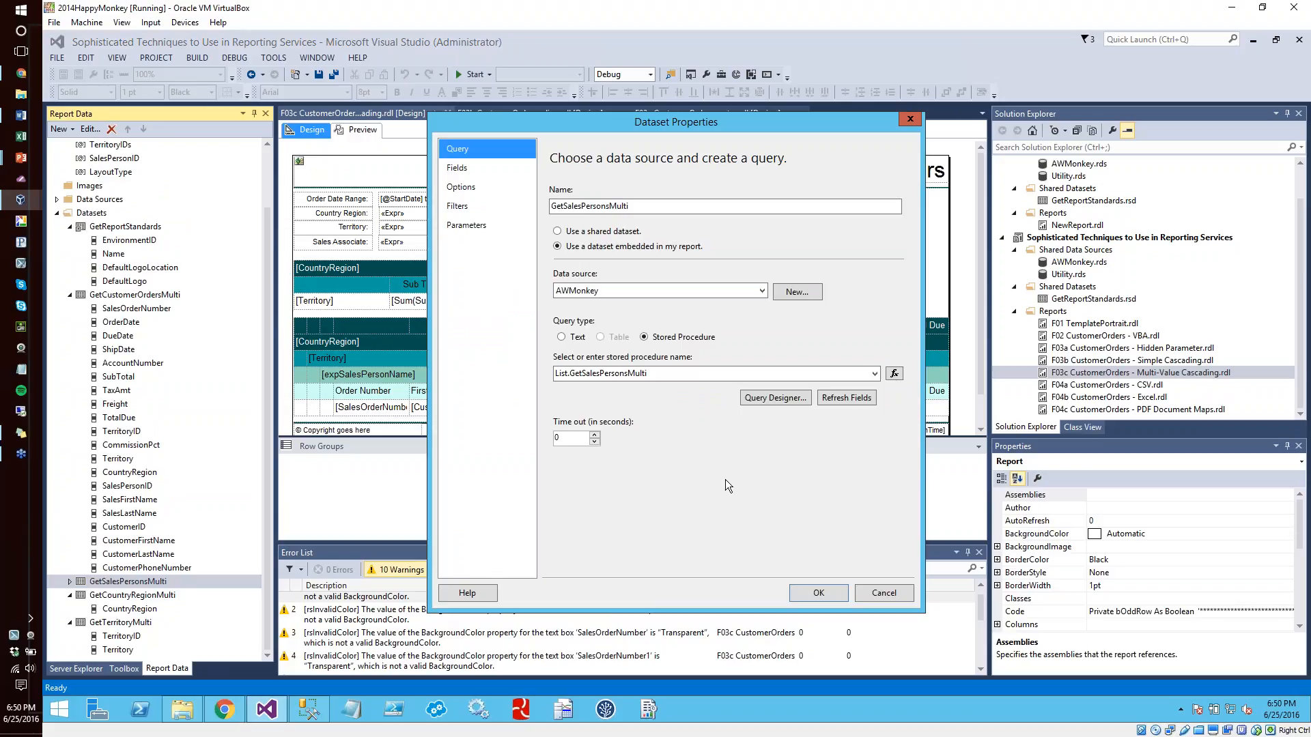
{"action": "left_click", "coordinate": [472, 224]}
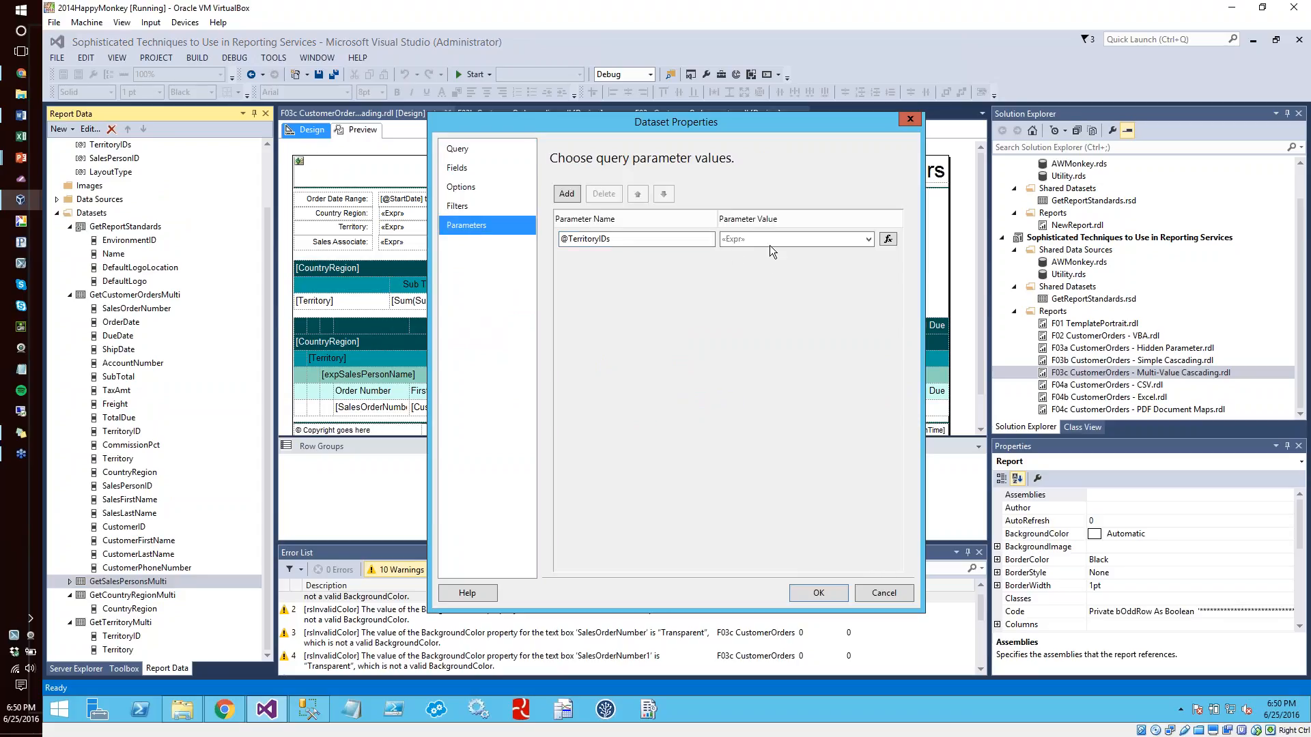
{"action": "left_click", "coordinate": [887, 239]}
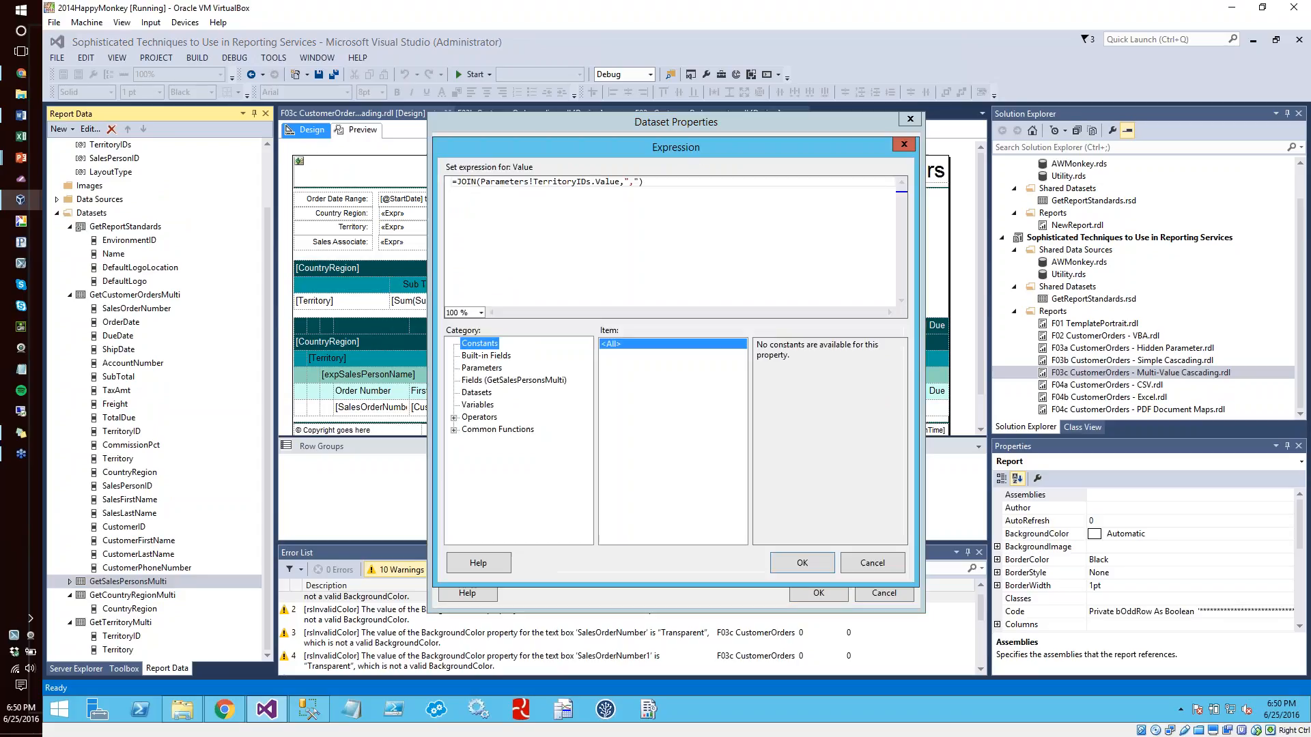
Inspect the JOIN function, comma separator and TerritoryIDs reference in the expression, cancel both dialogs, and return to the report parameters
{"action": "left_click_drag", "start_coordinate": [480, 183], "coordinate": [458, 184]}
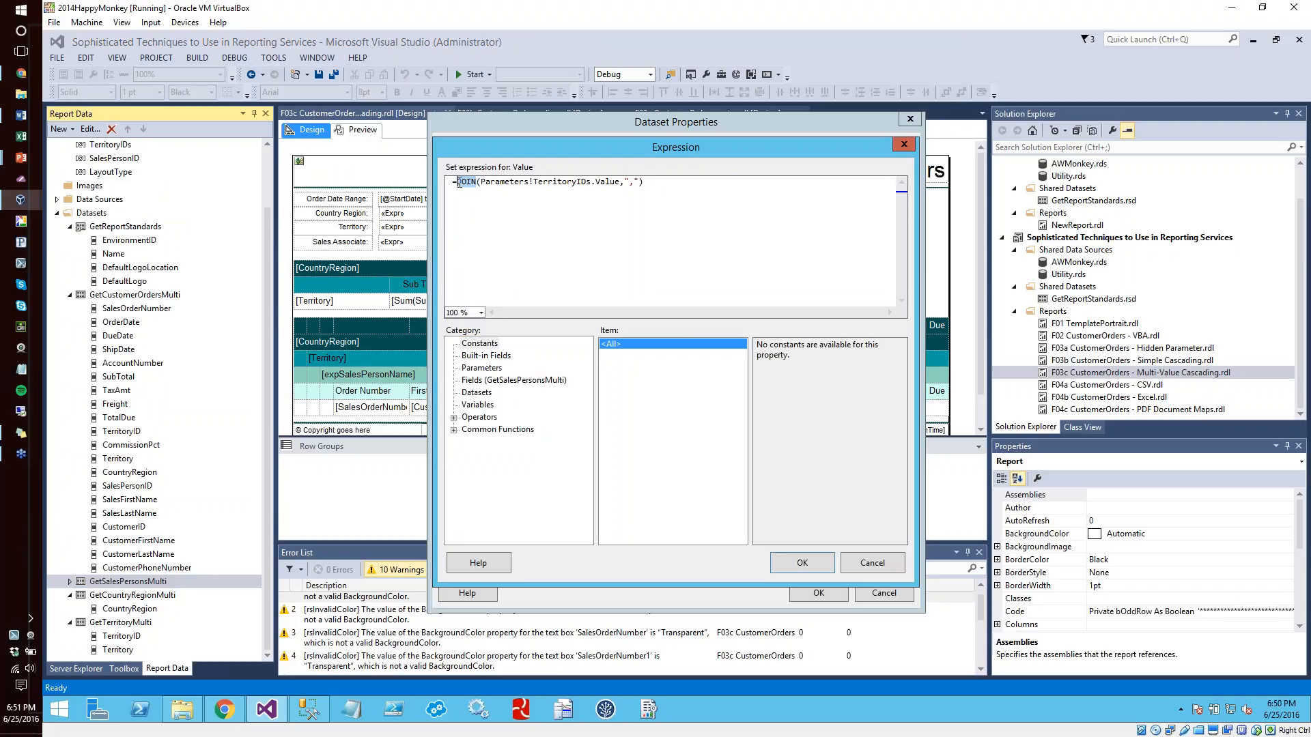
{"action": "double_click", "coordinate": [632, 182]}
{"action": "left_click", "coordinate": [645, 209]}
{"action": "left_click_drag", "start_coordinate": [621, 183], "coordinate": [483, 185]}
{"action": "left_click", "coordinate": [557, 210]}
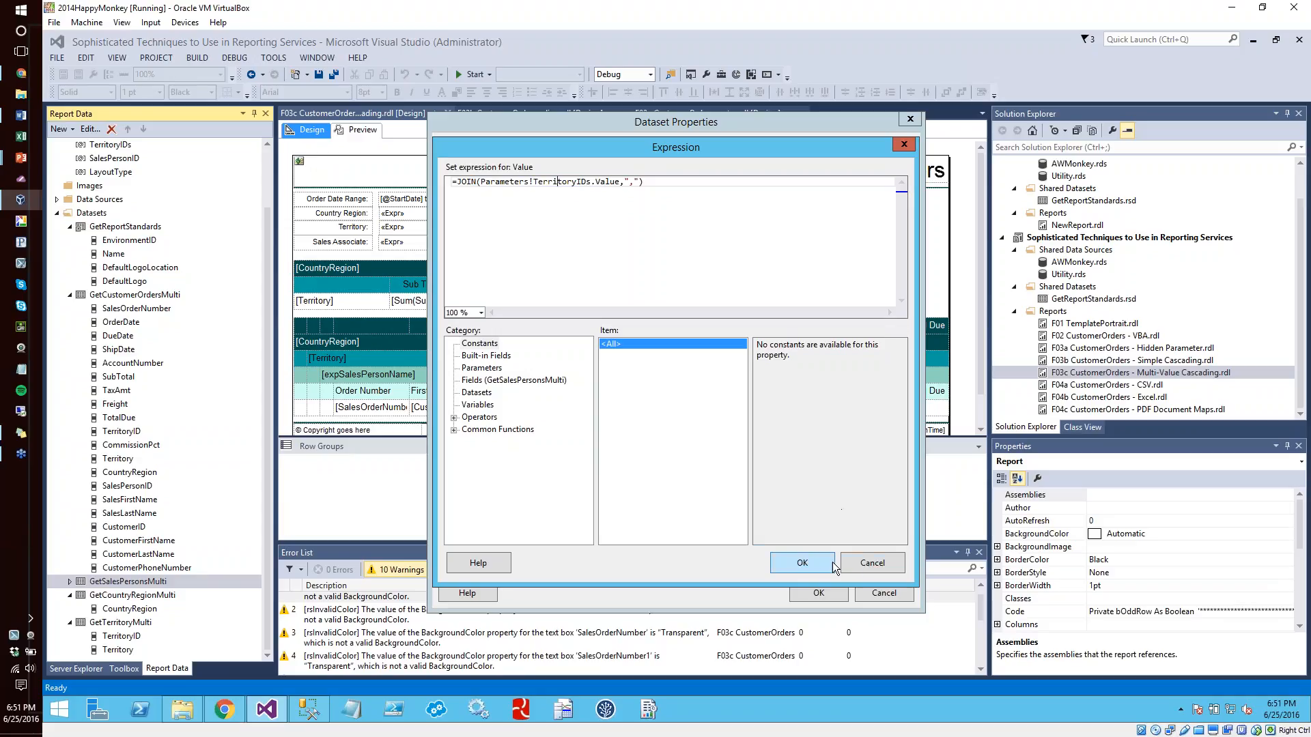
{"action": "left_click", "coordinate": [856, 563]}
{"action": "left_click", "coordinate": [862, 589]}
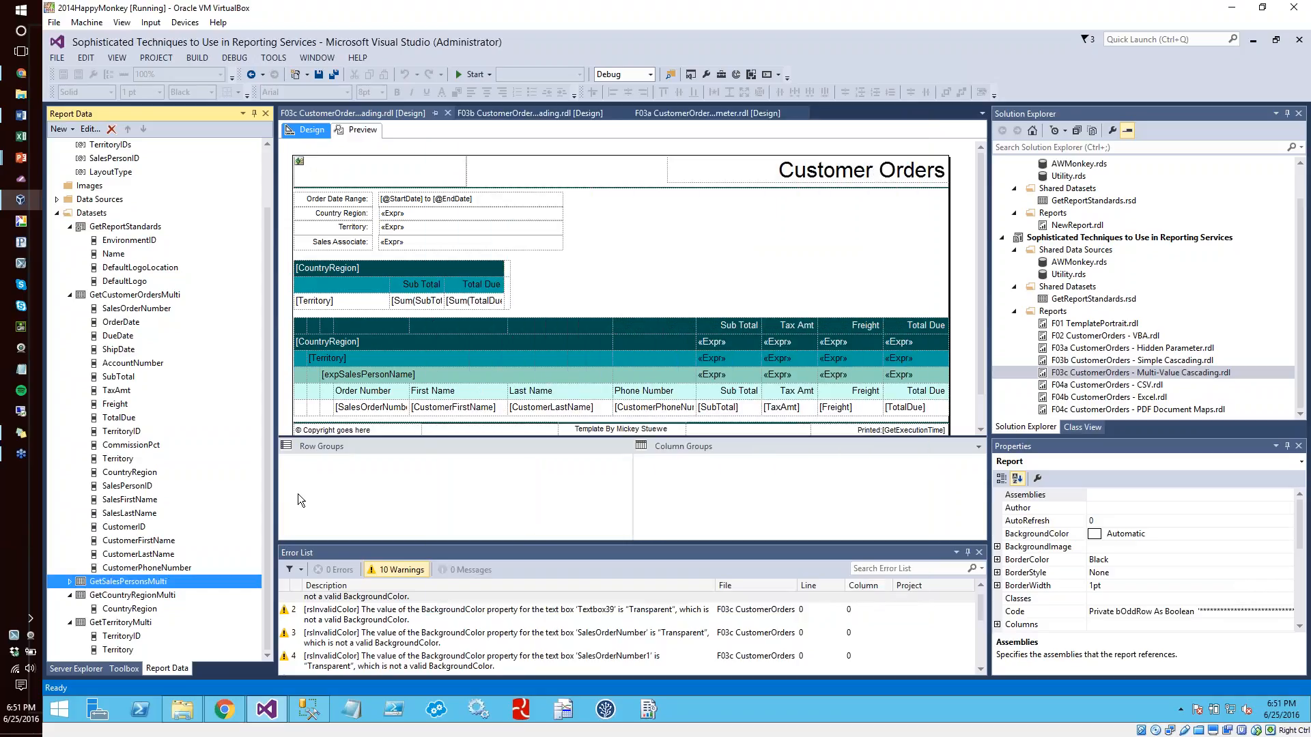
{"action": "left_click_drag", "start_coordinate": [270, 496], "coordinate": [272, 395]}
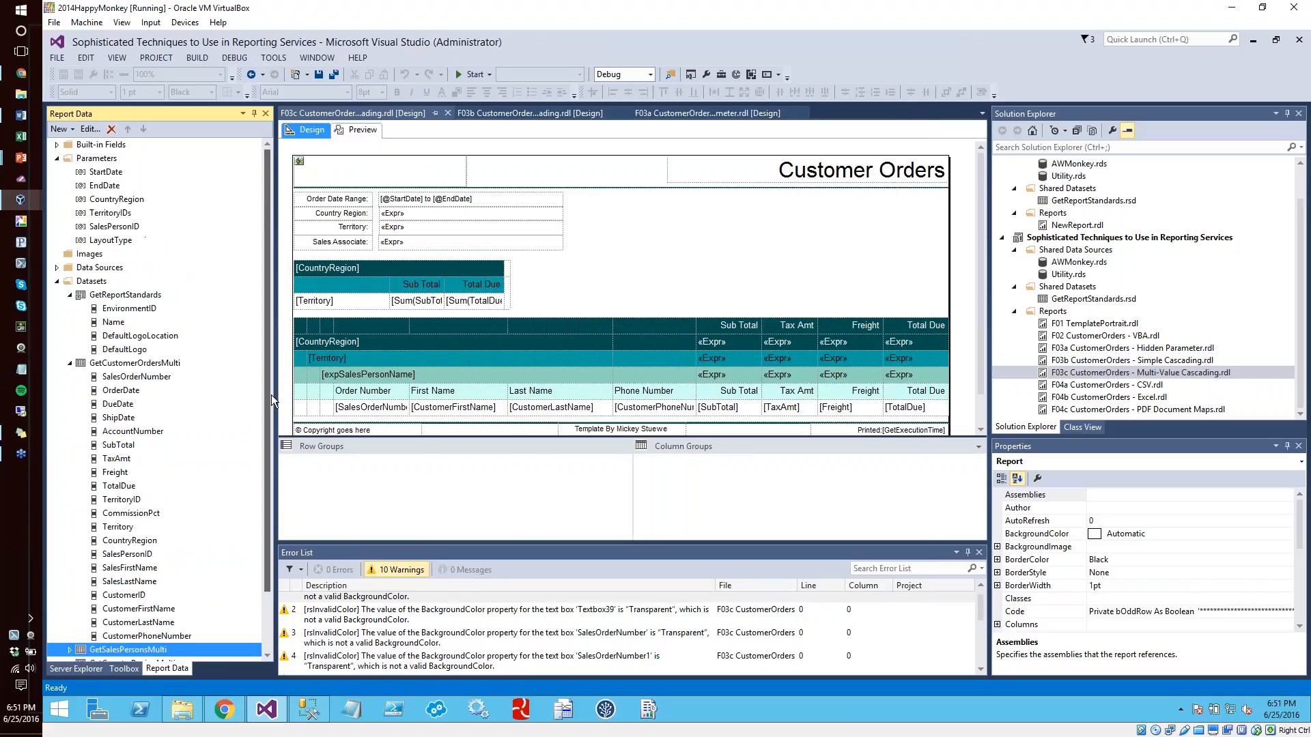
Review the TerritoryIDs parameter's general options, available values and default values, and close its properties without changes
{"action": "double_click", "coordinate": [110, 213]}
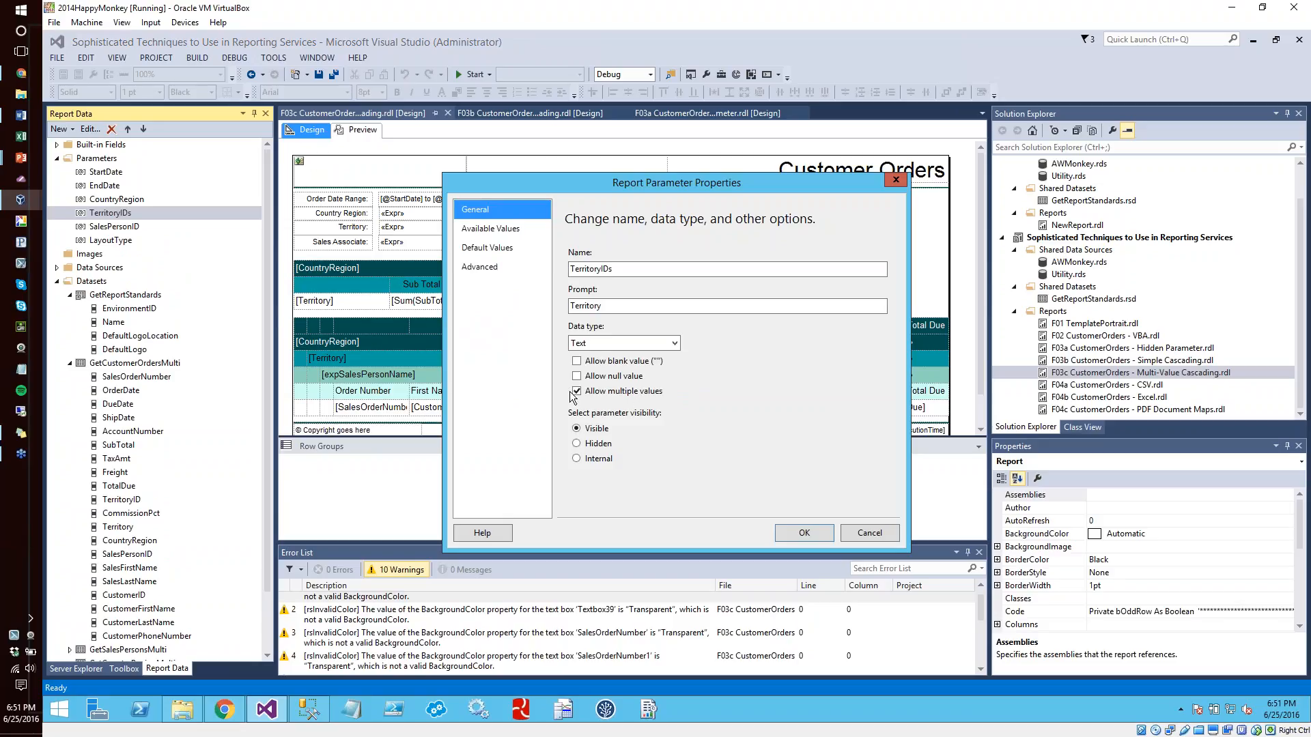
{"action": "left_click", "coordinate": [514, 228]}
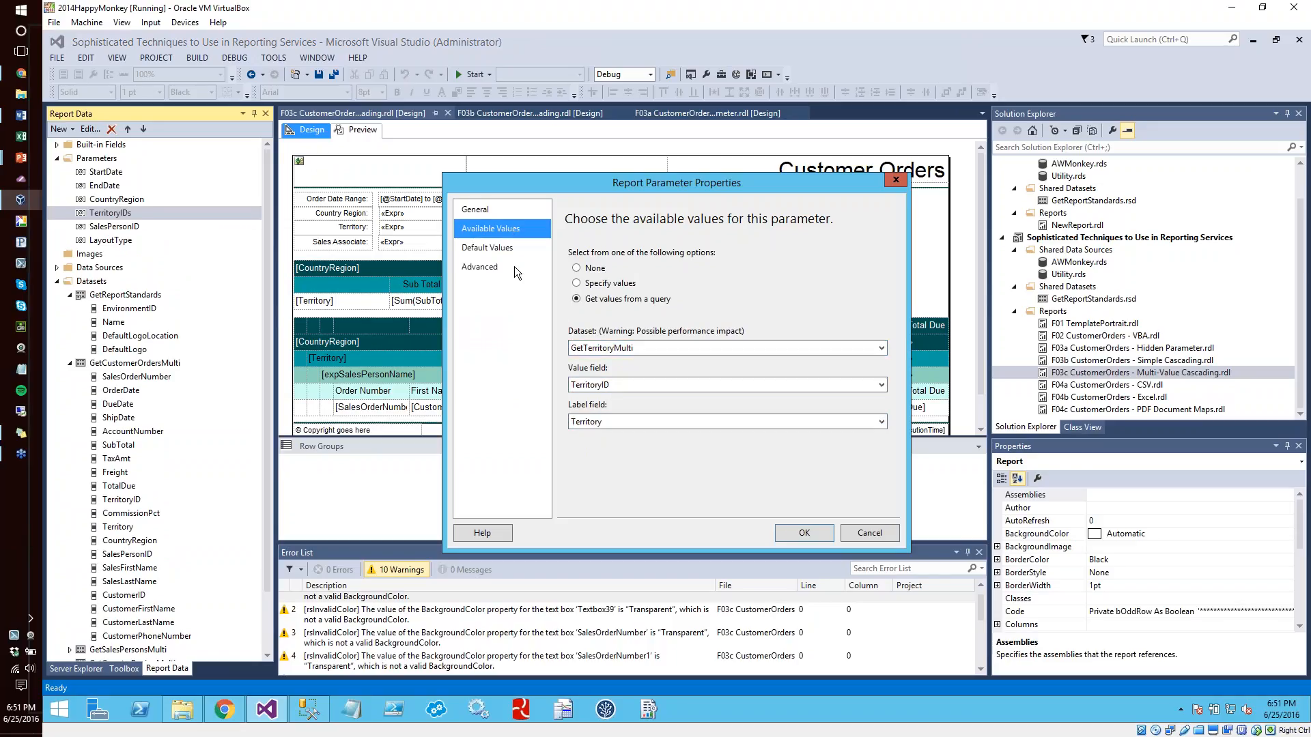
{"action": "left_click", "coordinate": [484, 248]}
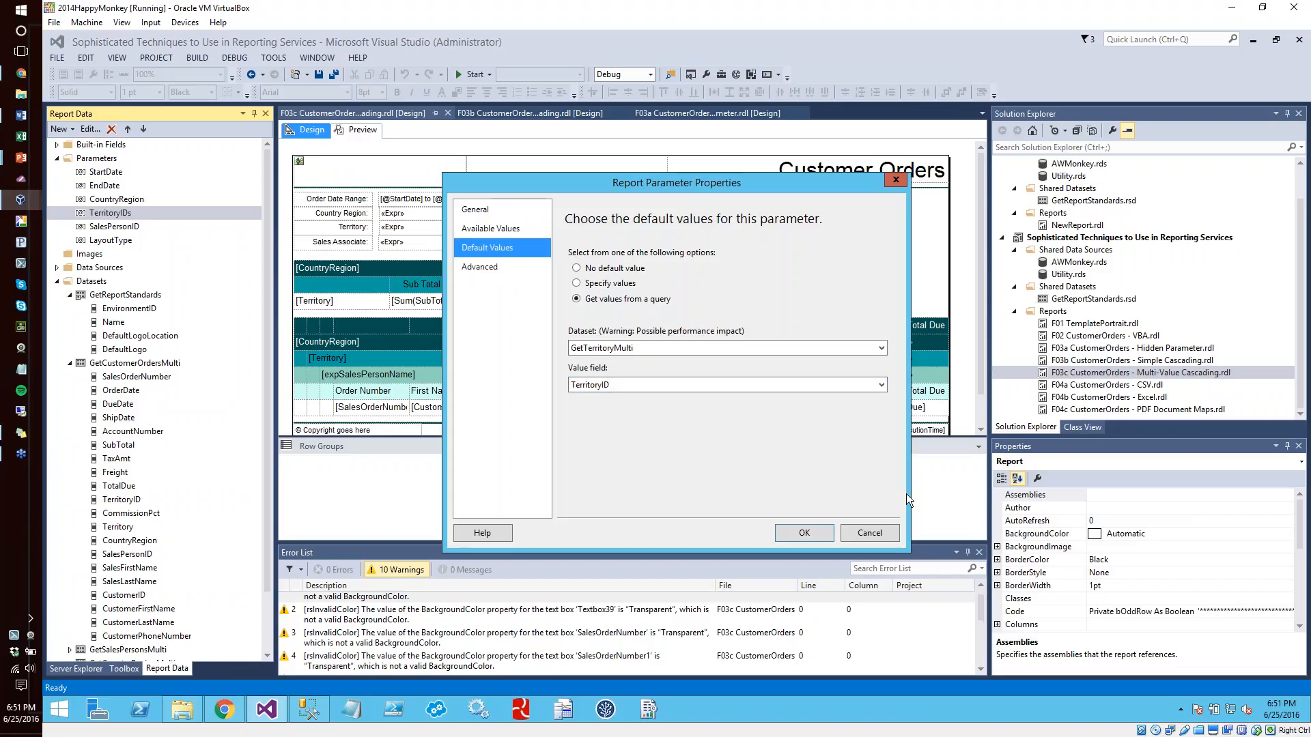
{"action": "left_click", "coordinate": [885, 534]}
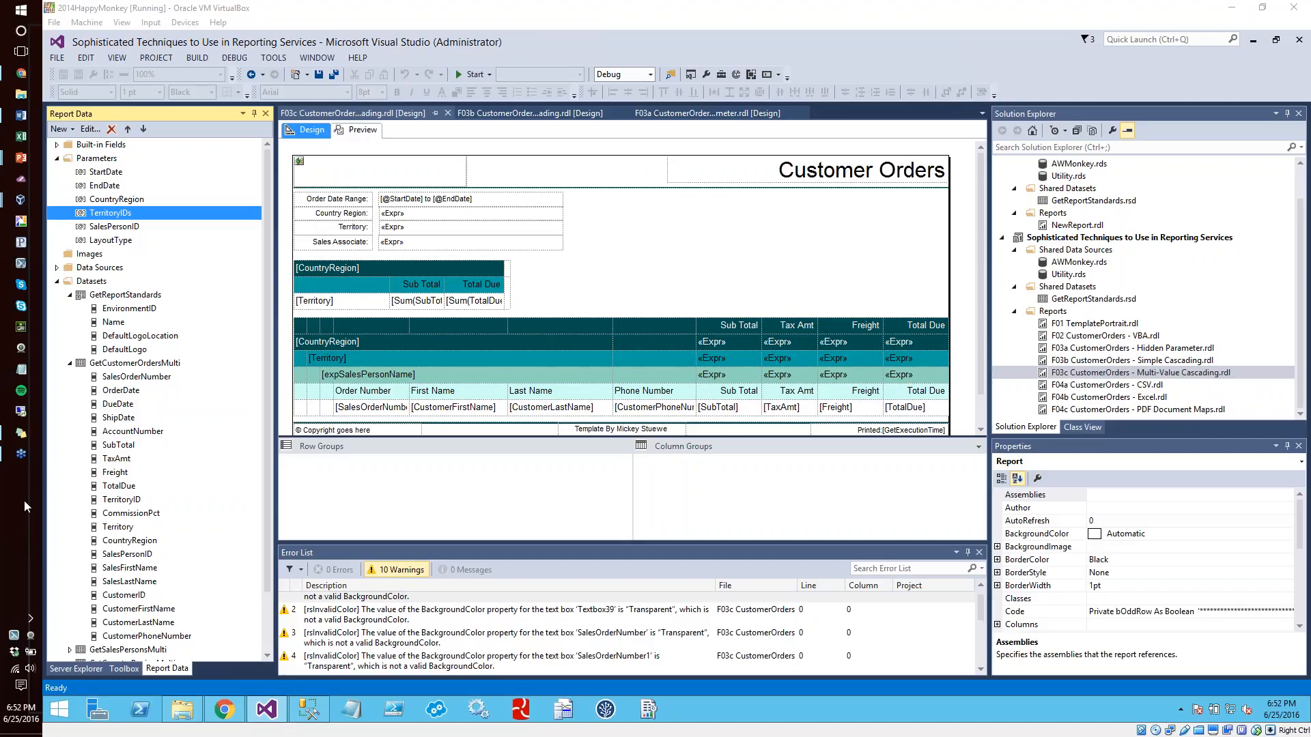
Switch to the PowerPoint slide show and advance from the Parameters demo slide to Techniques For Exported Reports
{"action": "key", "text": "alt+Tab"}
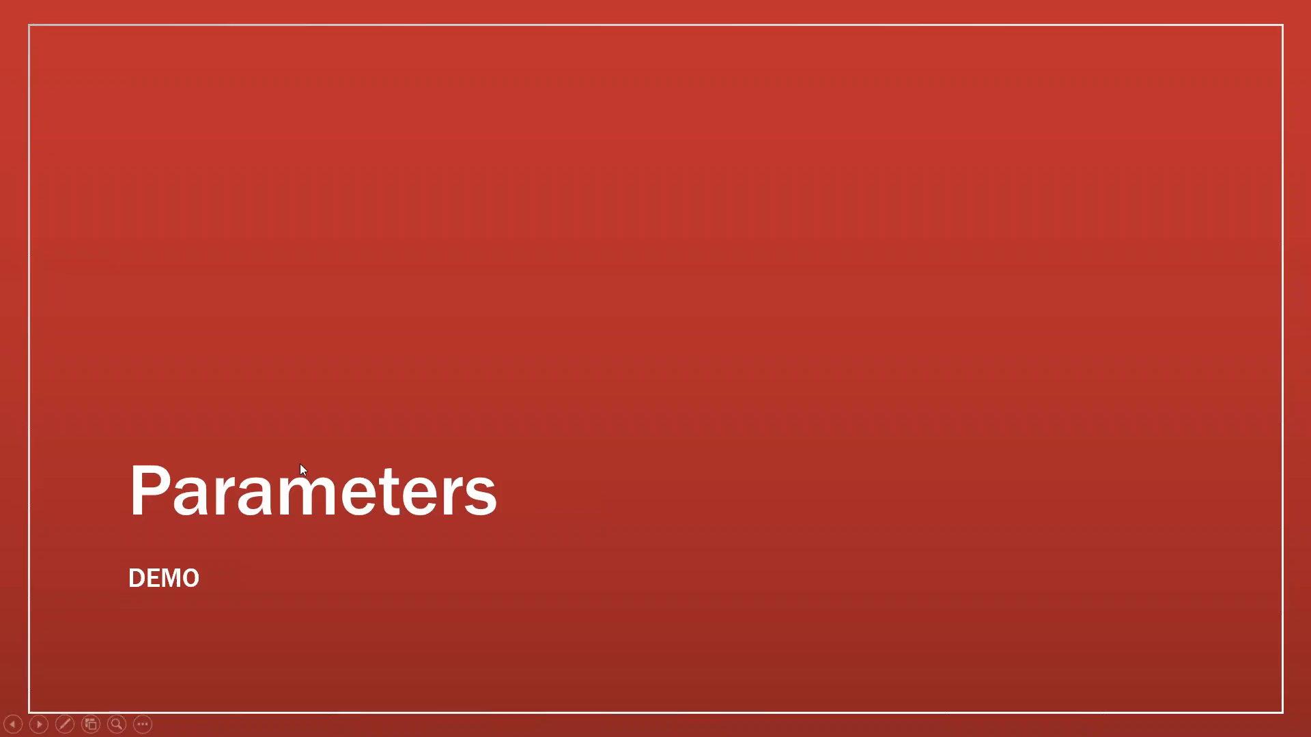
{"action": "left_click", "coordinate": [335, 442]}
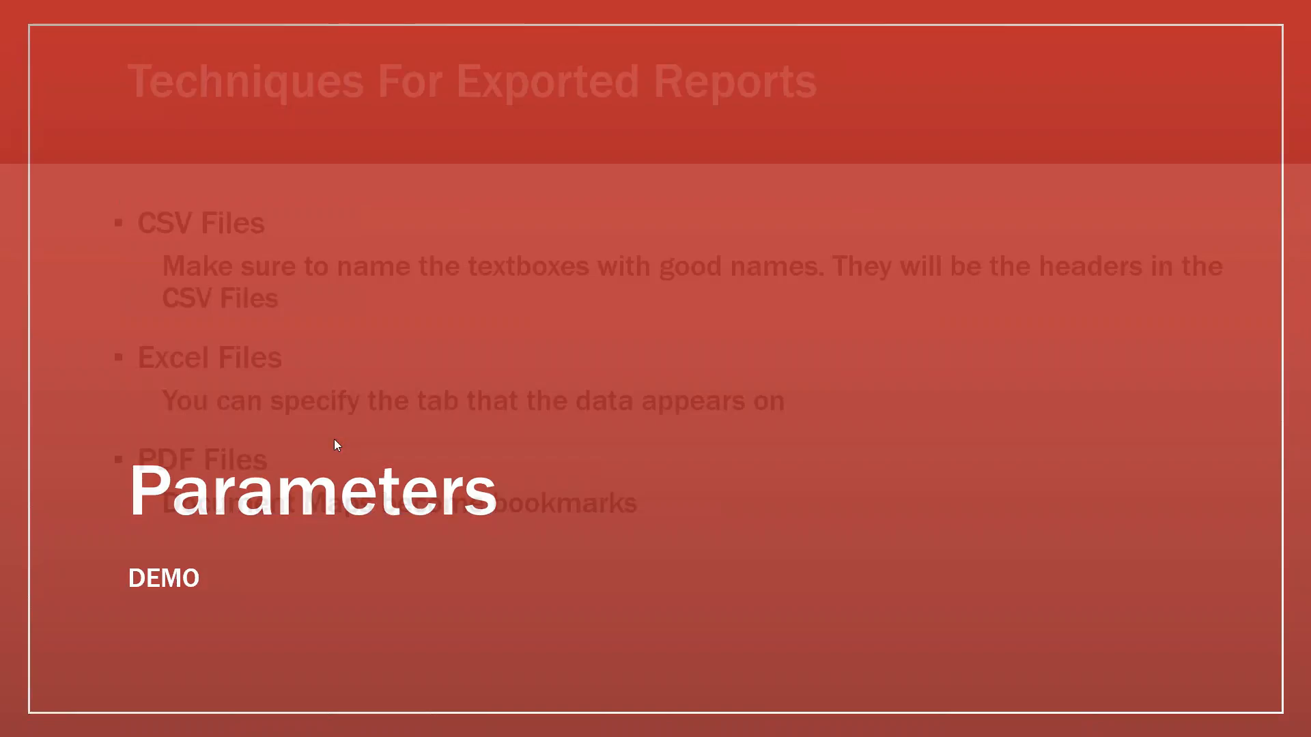
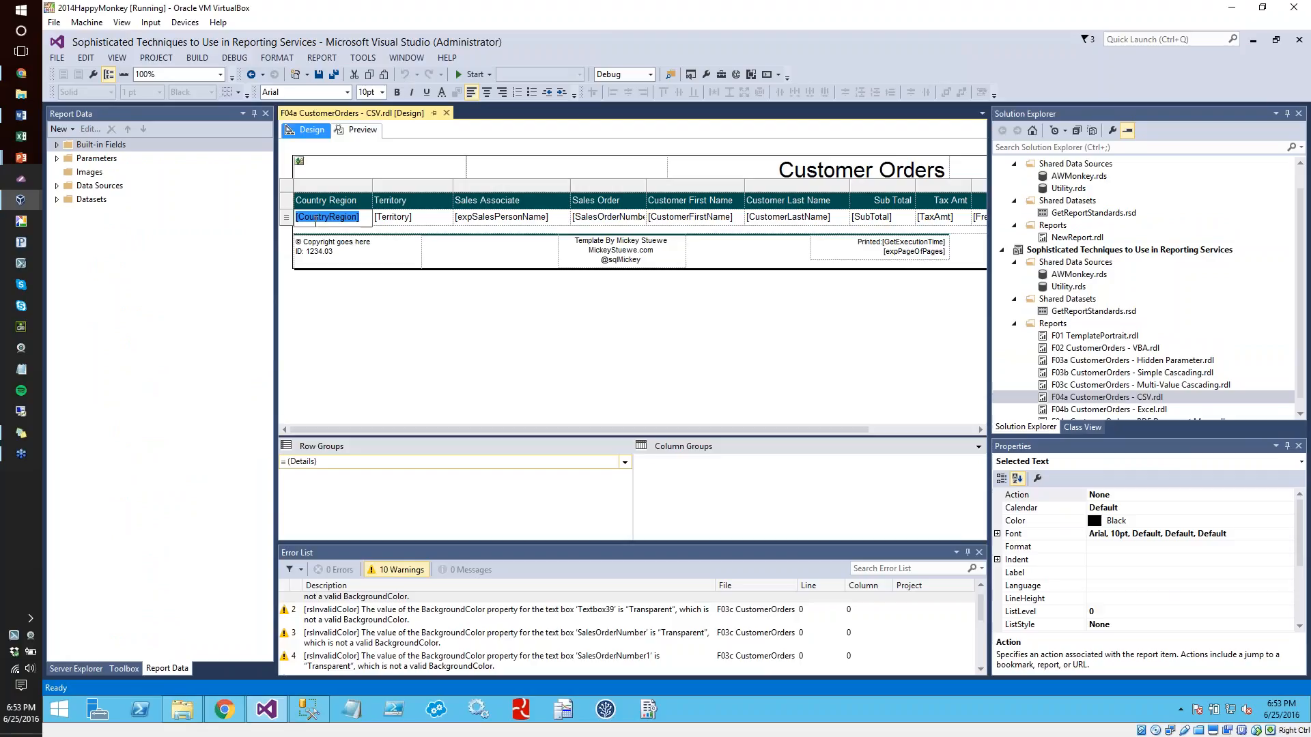
Review the selected-text and placeholder properties of the [CountryRegion] field in the CSV report, and close the dialog without changes
{"action": "left_click_drag", "start_coordinate": [1301, 533], "coordinate": [1305, 586]}
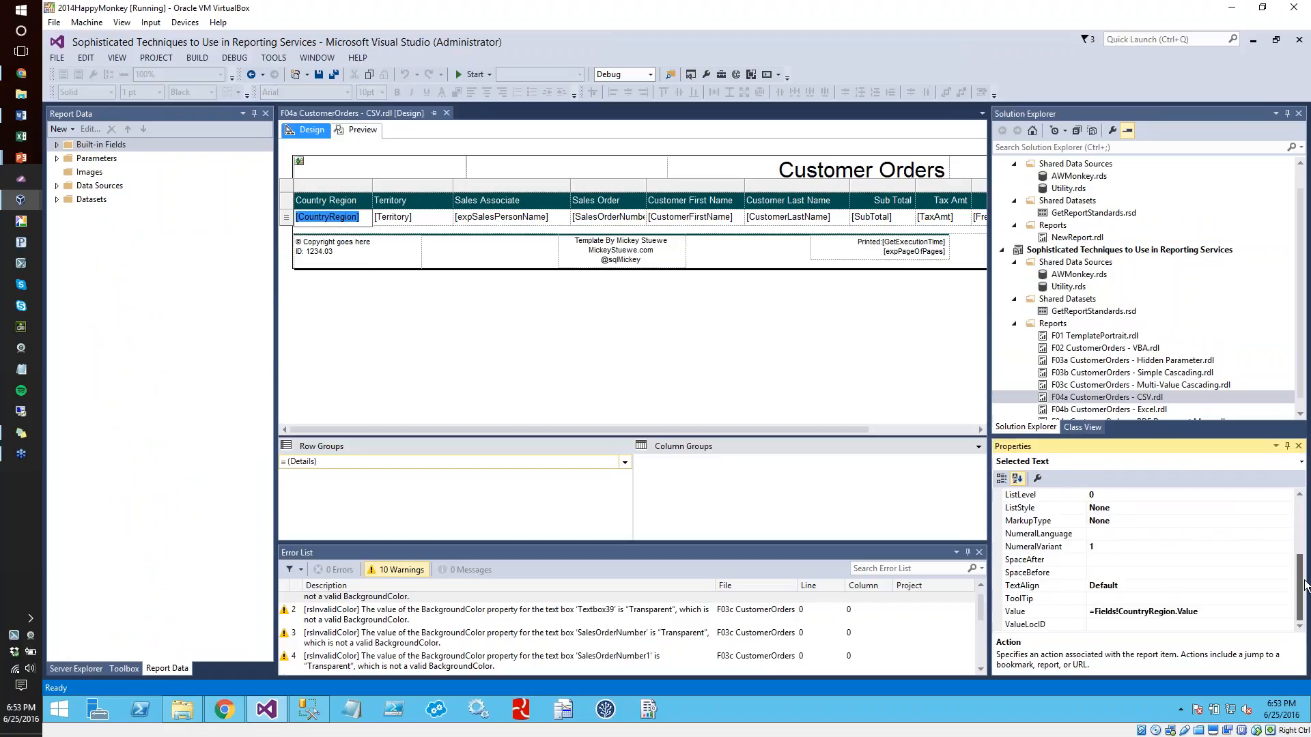
{"action": "left_click_drag", "start_coordinate": [1305, 585], "coordinate": [1298, 531]}
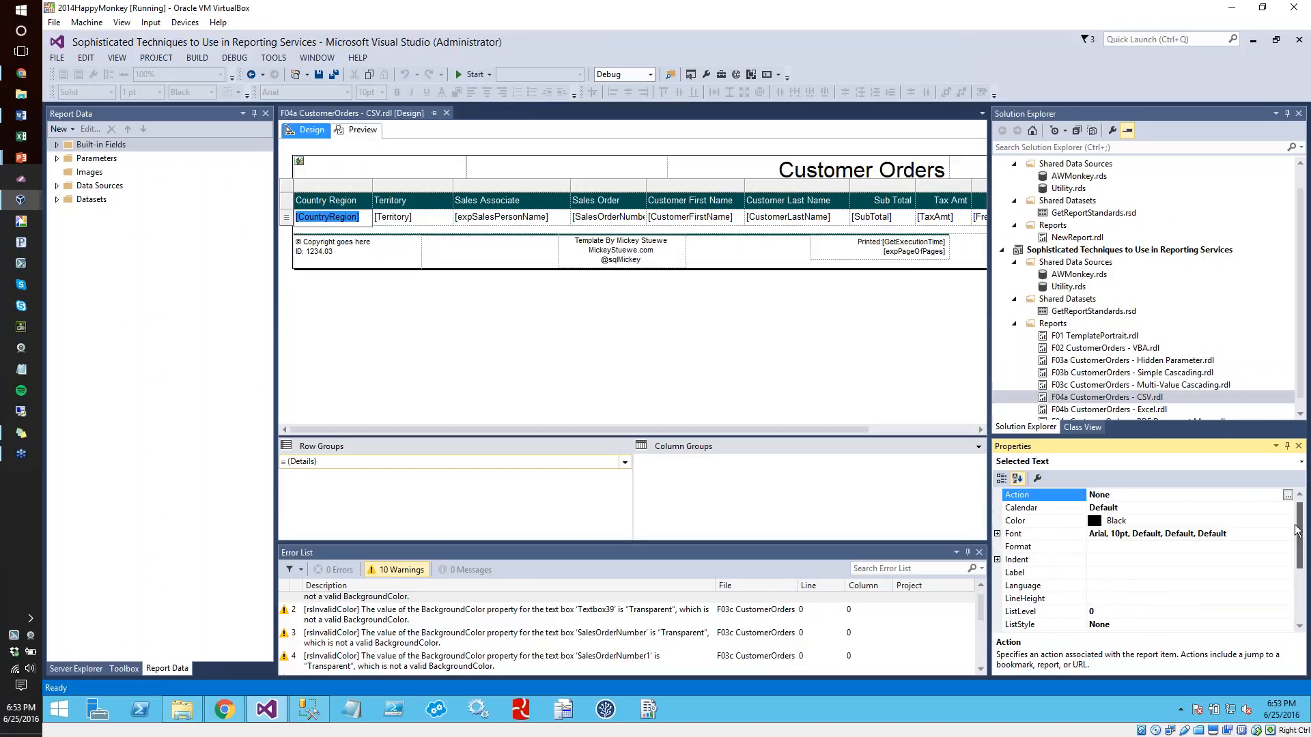
{"action": "left_click", "coordinate": [421, 376]}
{"action": "double_click", "coordinate": [325, 217]}
{"action": "right_click", "coordinate": [324, 217]}
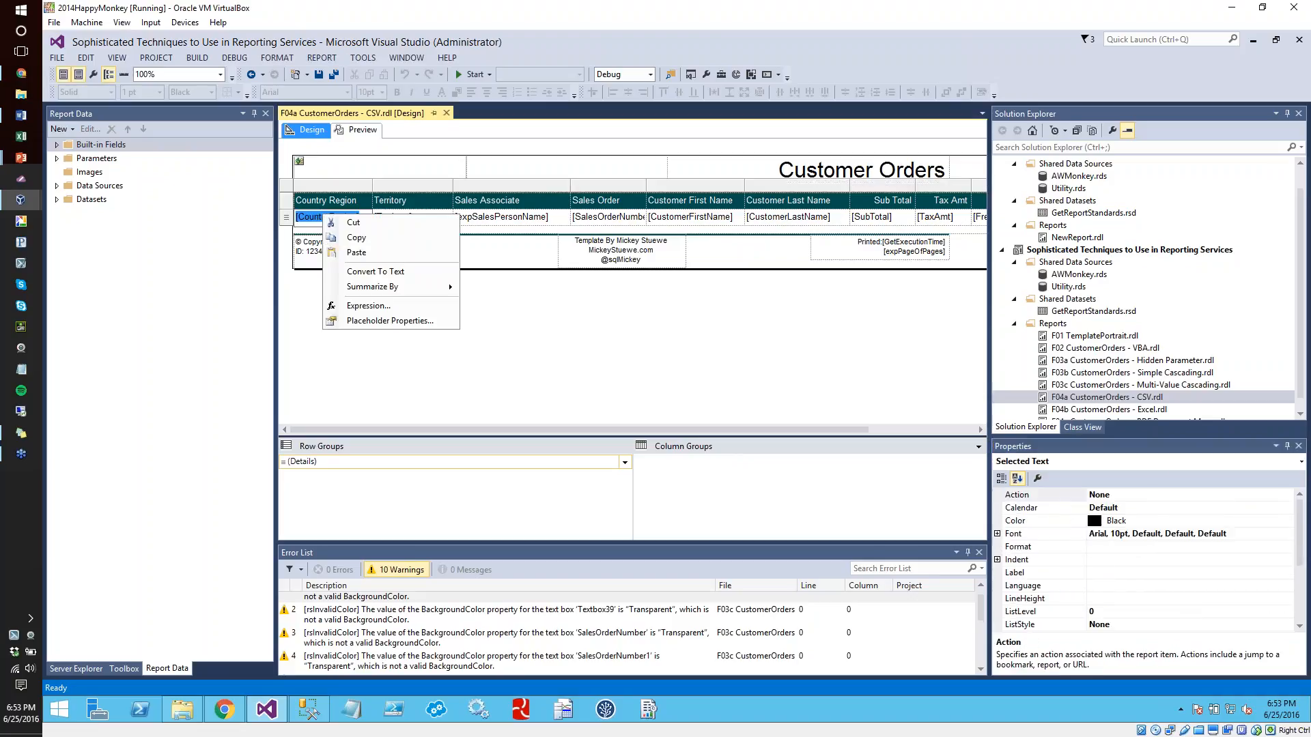
{"action": "left_click", "coordinate": [387, 319]}
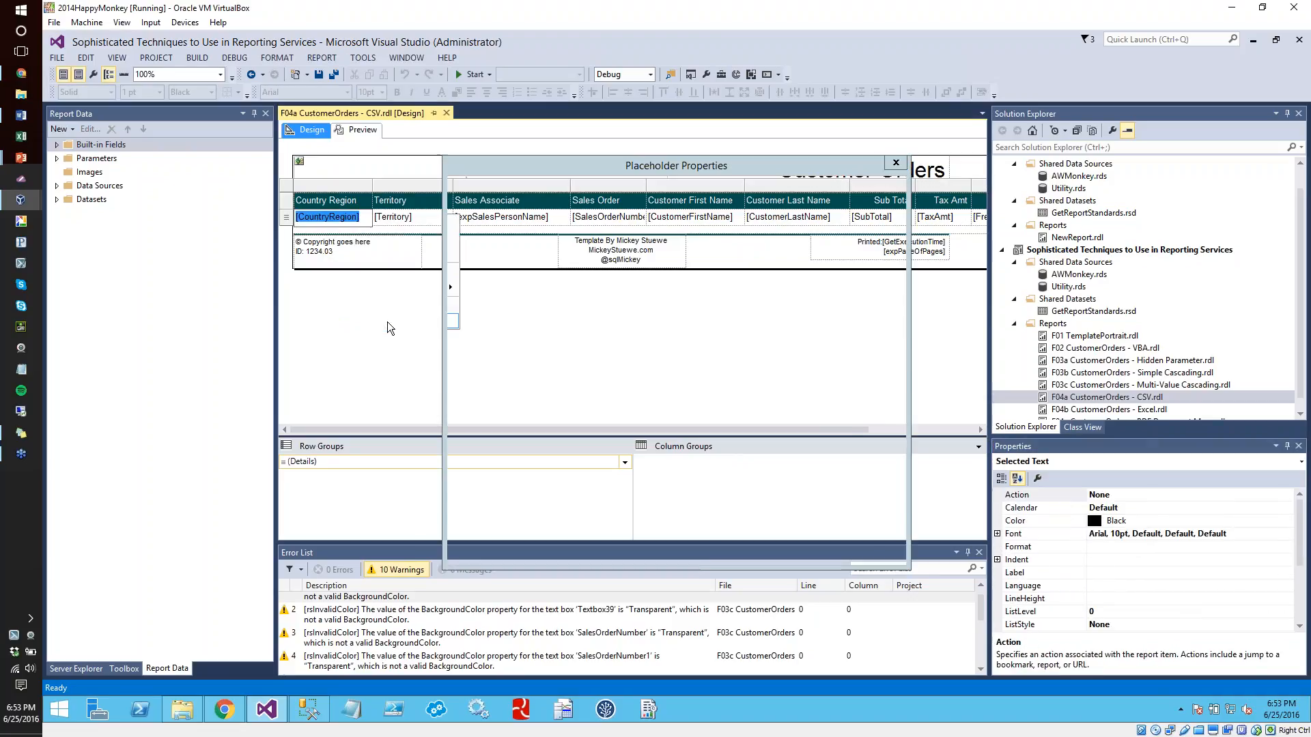
{"action": "left_click", "coordinate": [884, 549]}
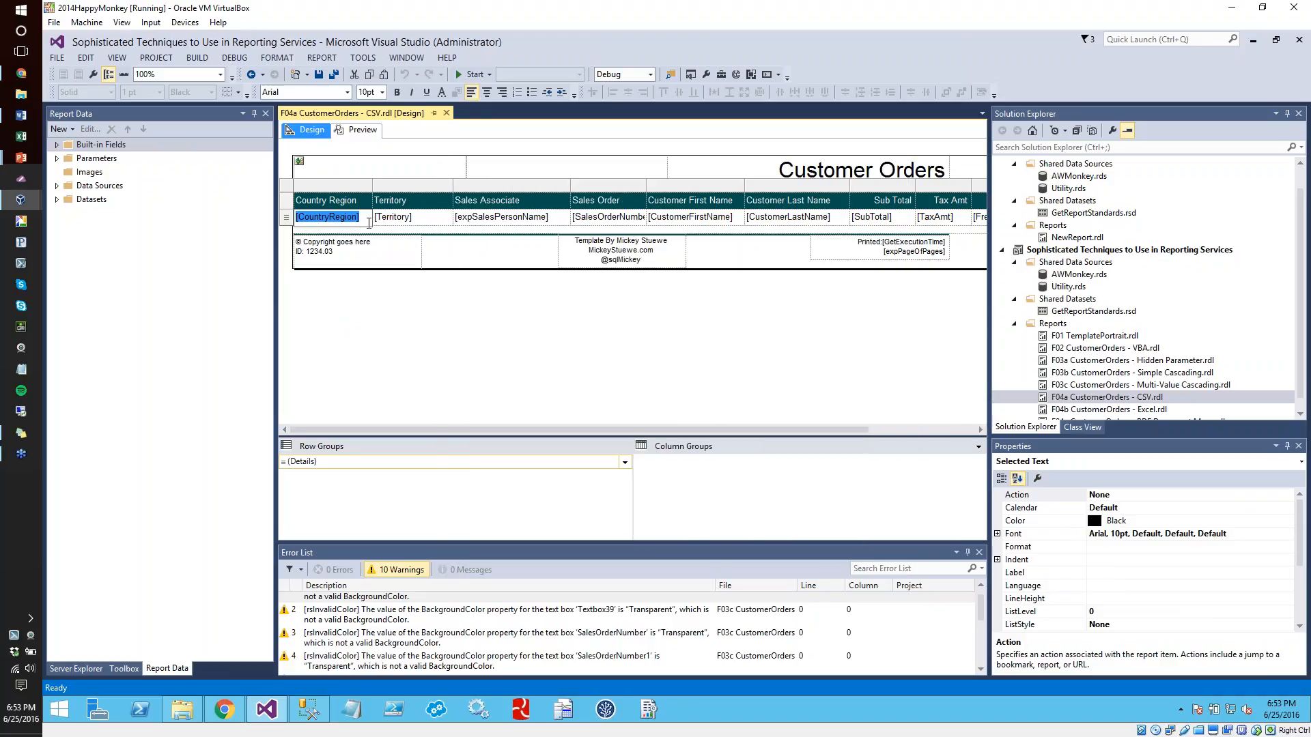
Select the CountryRegion detail text box itself and locate its Name property
{"action": "left_click", "coordinate": [368, 306]}
{"action": "left_click", "coordinate": [362, 222]}
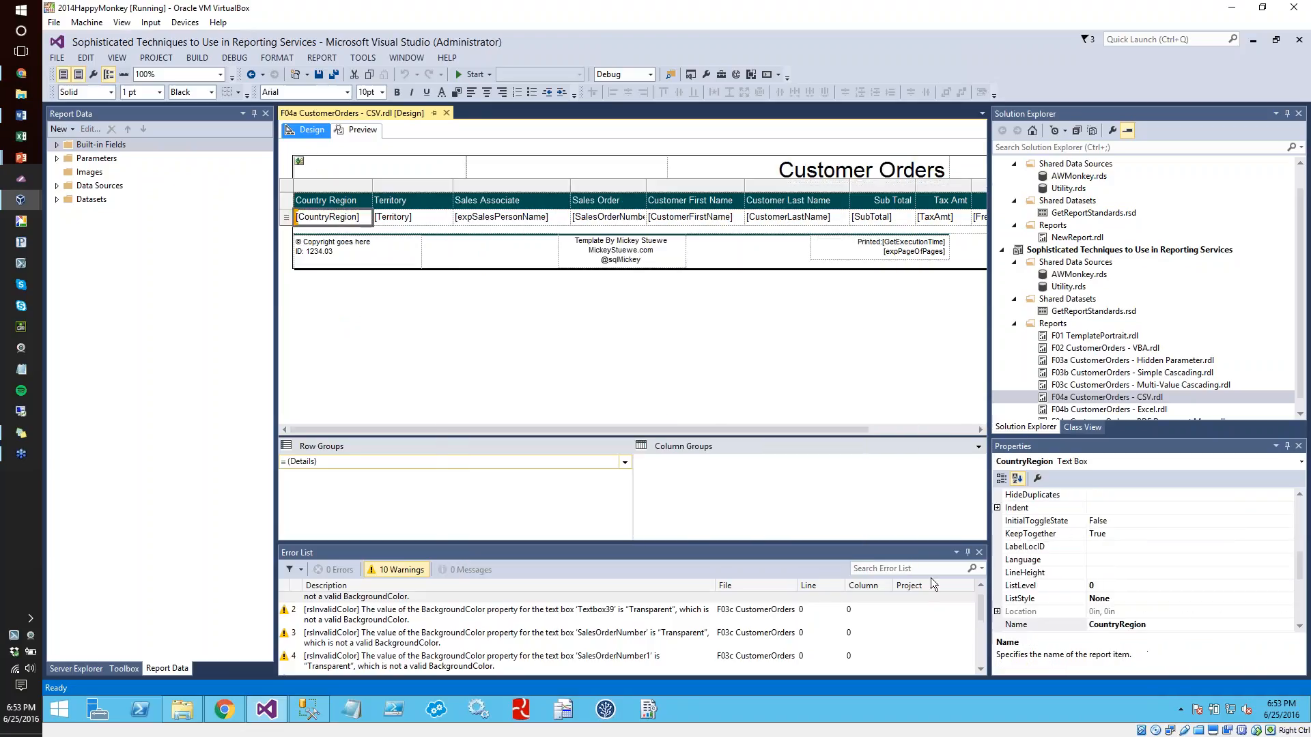
{"action": "mouse_move", "coordinate": [1300, 565]}
{"action": "left_mouse_down"}
{"action": "mouse_move", "coordinate": [1304, 525]}
{"action": "mouse_move", "coordinate": [1310, 578]}
{"action": "left_mouse_up"}
{"action": "left_click_drag", "start_coordinate": [1147, 586], "coordinate": [1086, 584]}
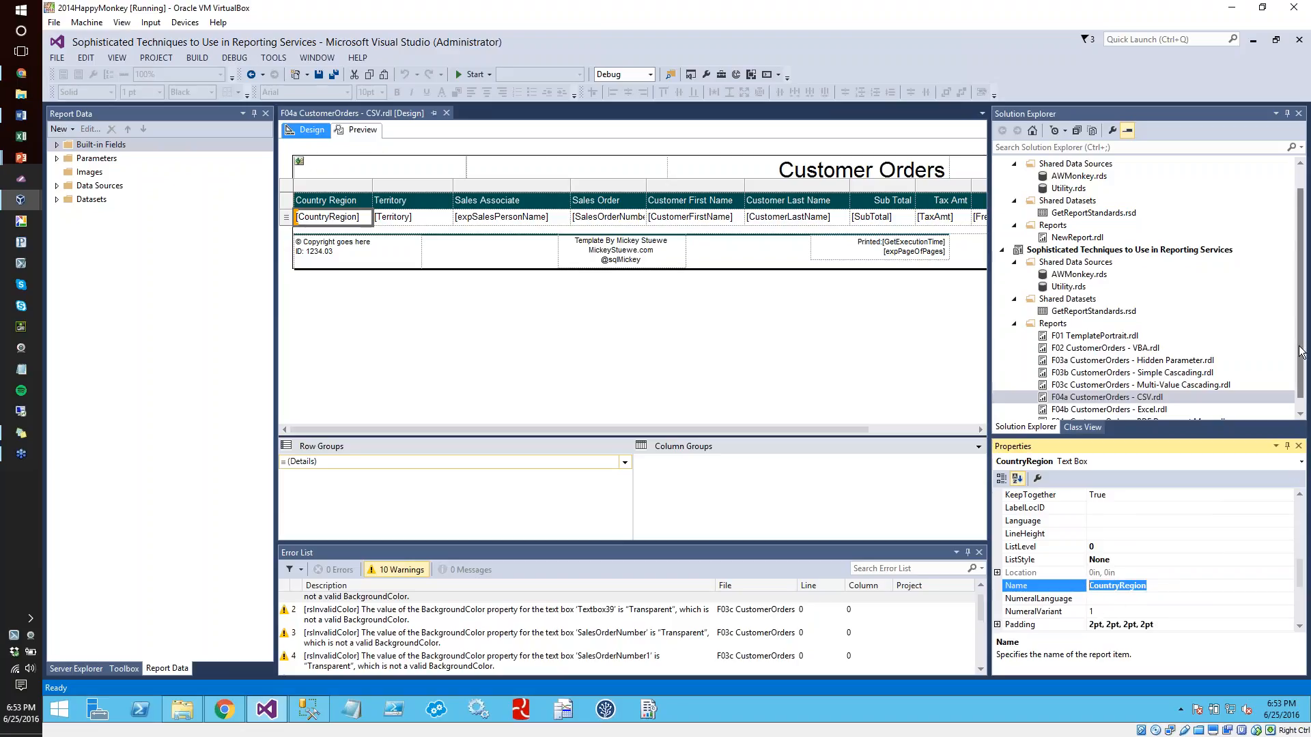
Open the F04b CustomerOrders - Excel.rdl report in design view and close the Error List
{"action": "left_click_drag", "start_coordinate": [1300, 358], "coordinate": [1300, 374]}
{"action": "left_click", "coordinate": [1143, 399]}
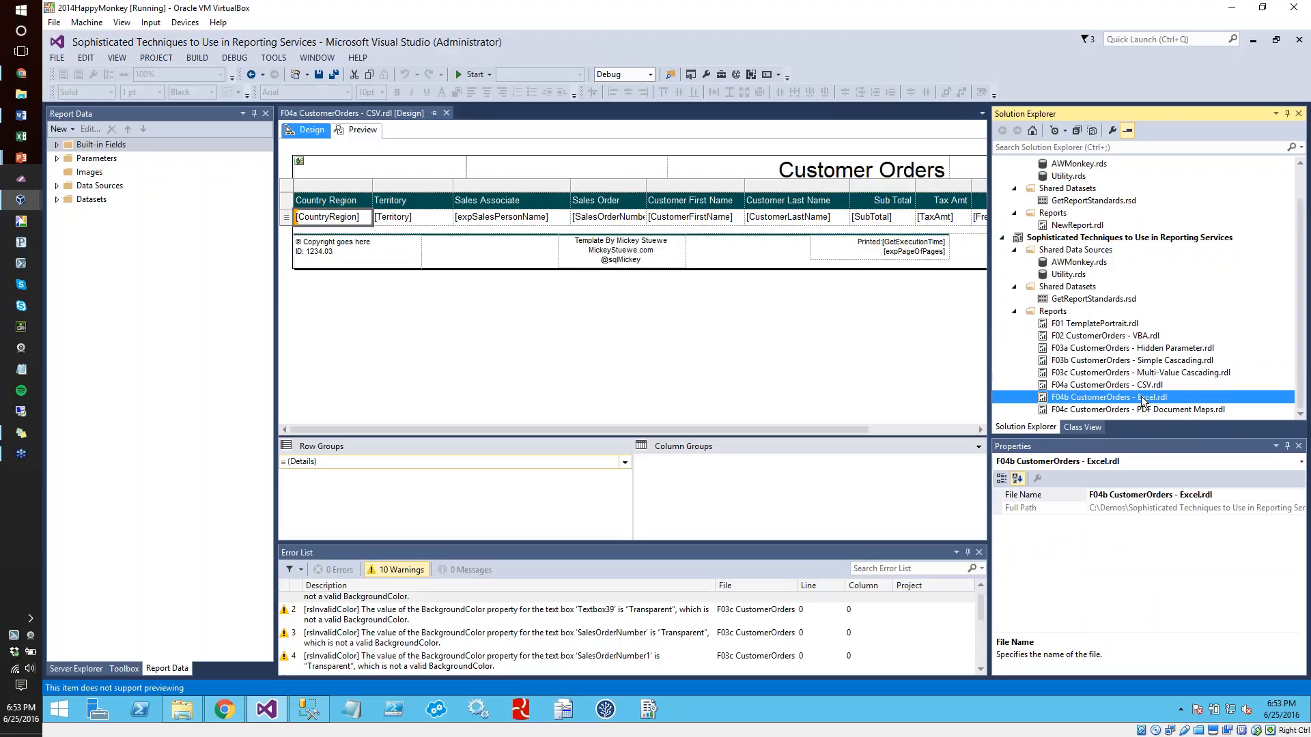
{"action": "double_click", "coordinate": [1143, 399]}
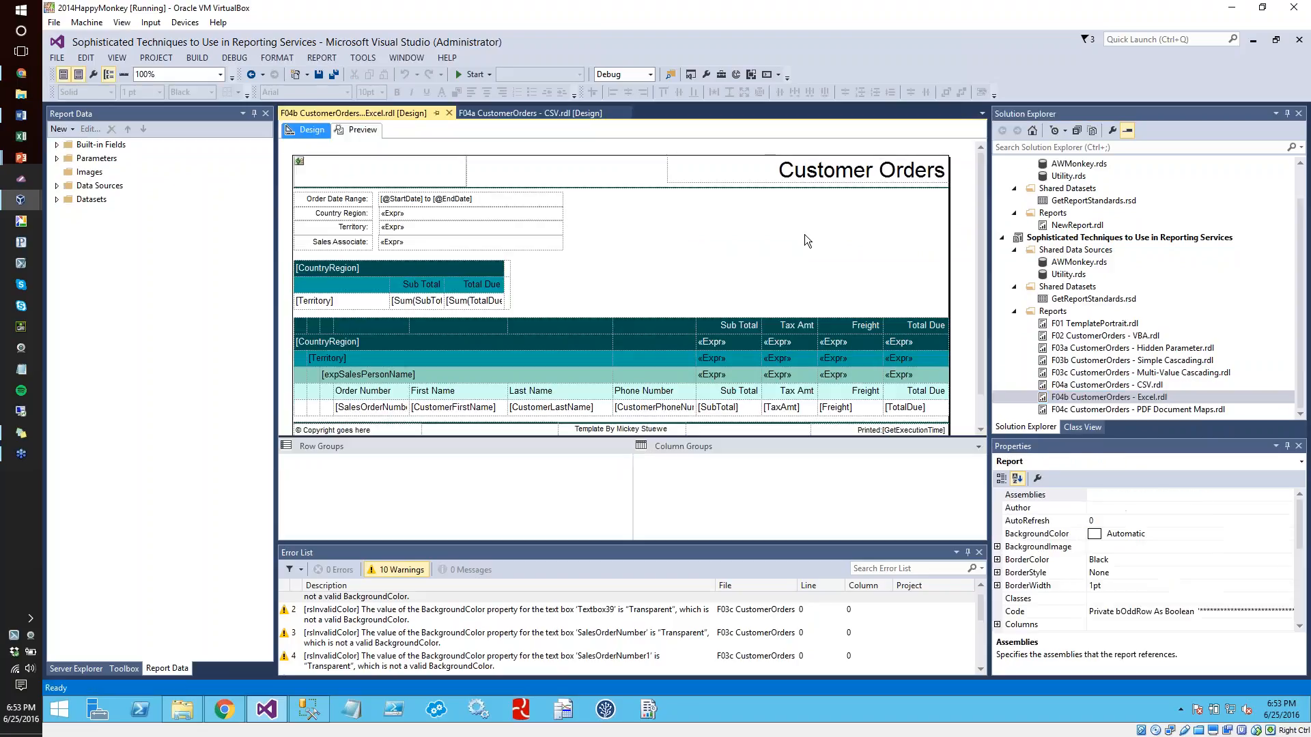
{"action": "left_click", "coordinate": [804, 235]}
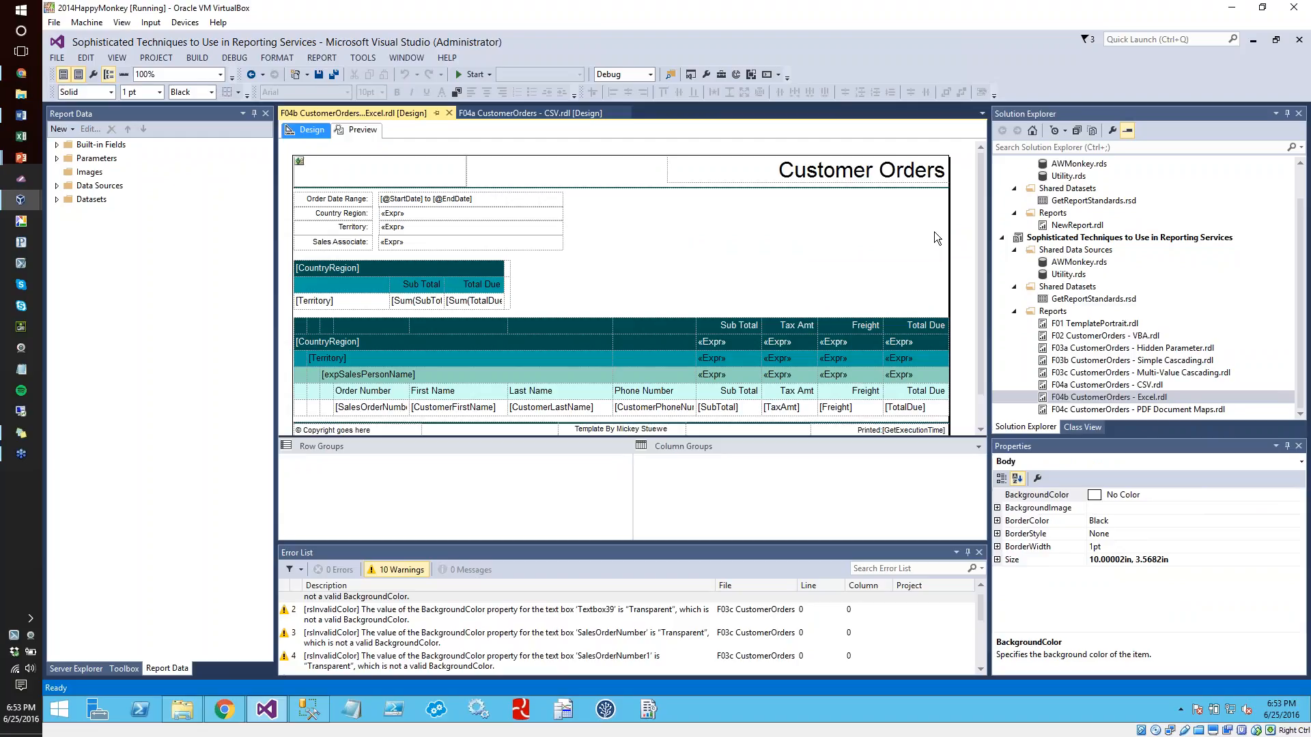
{"action": "scroll", "coordinate": [983, 205], "scroll_direction": "down", "scroll_amount": 1}
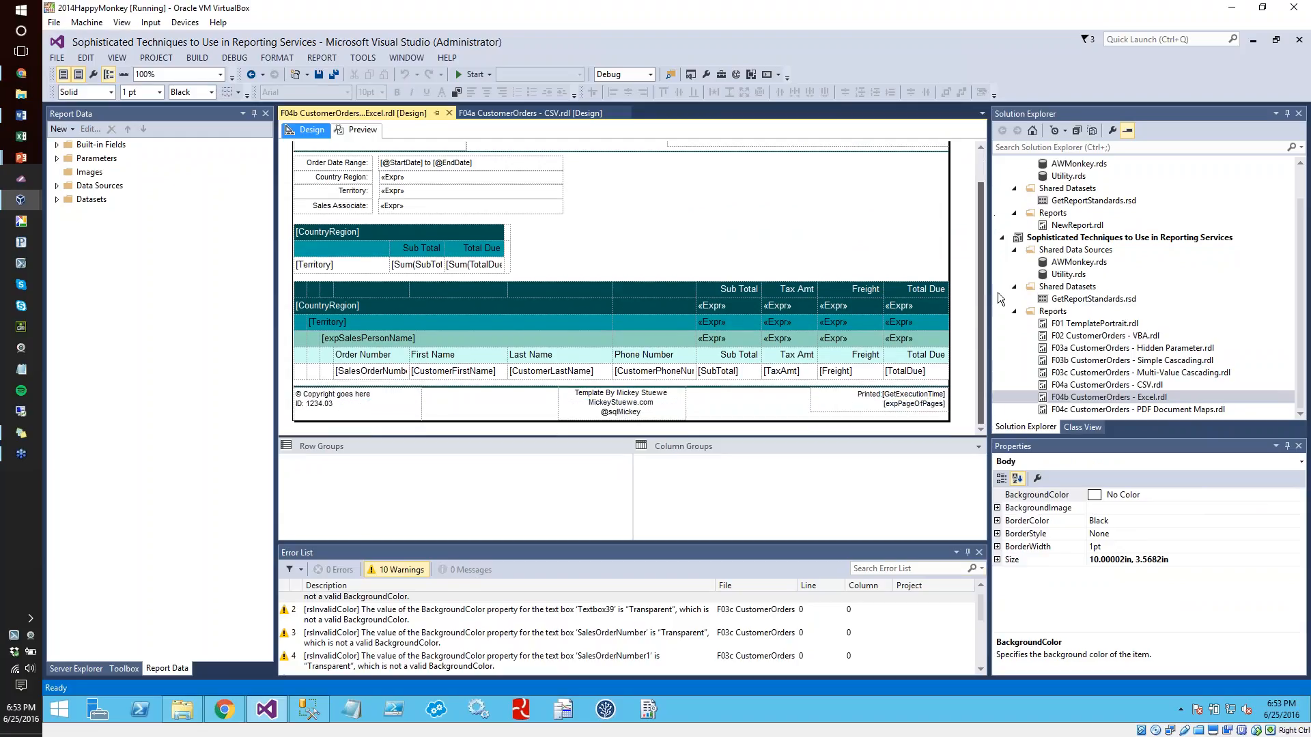
{"action": "left_click", "coordinate": [980, 553]}
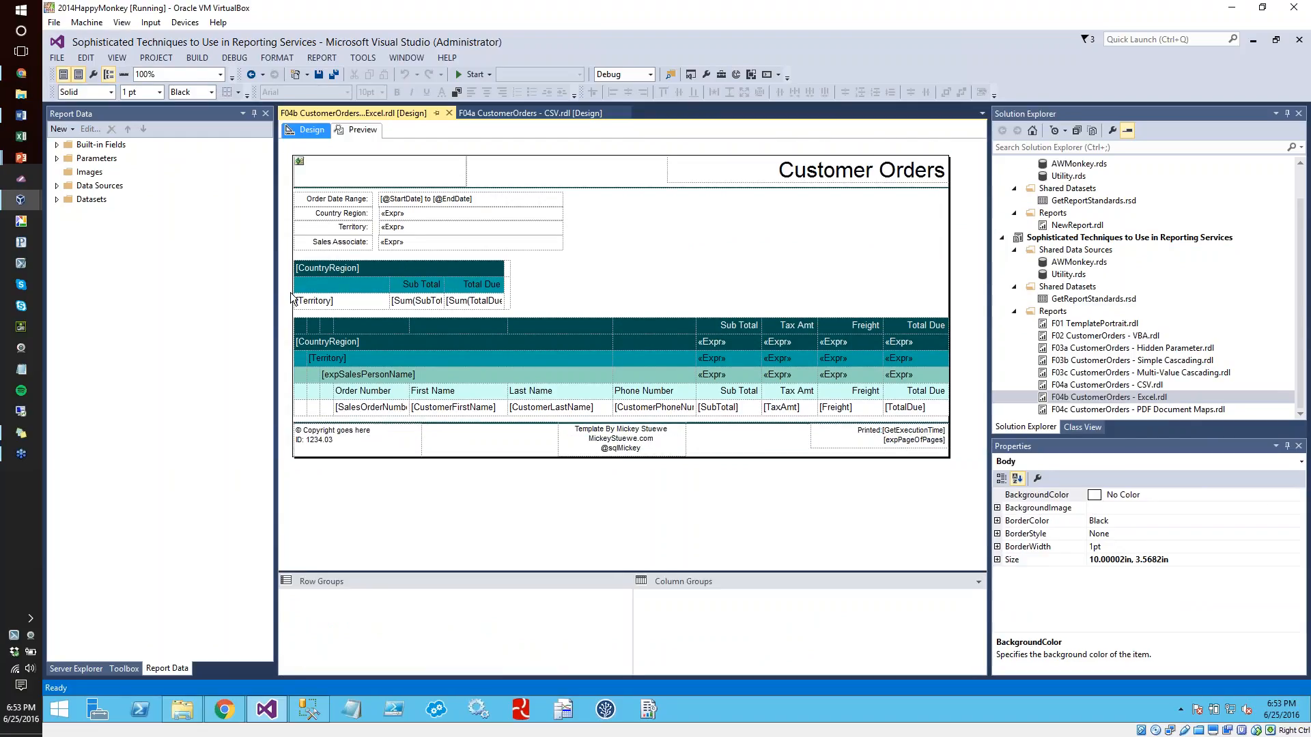
Select the small CountryRegion summary tablix above the detail table and look through its properties
{"action": "left_click", "coordinate": [314, 302]}
{"action": "left_click", "coordinate": [288, 268]}
{"action": "left_click", "coordinate": [289, 258]}
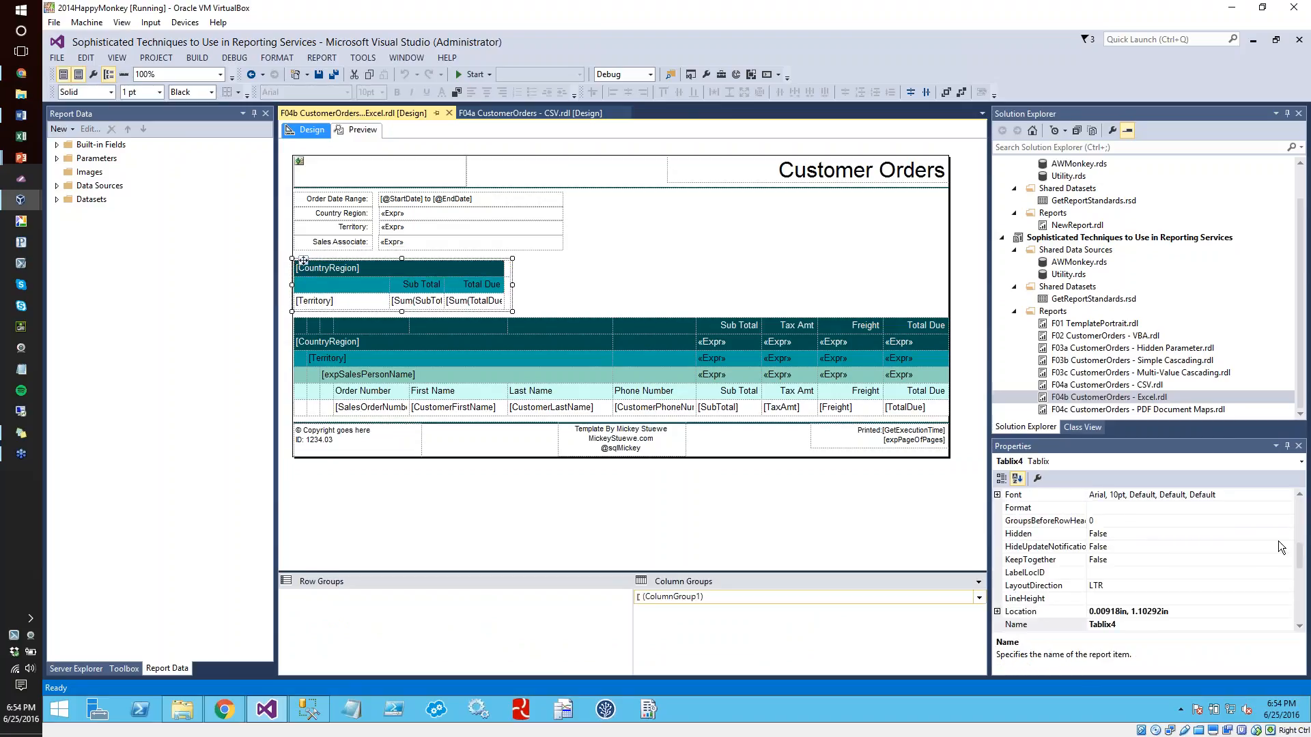
{"action": "left_click_drag", "start_coordinate": [1302, 553], "coordinate": [1305, 504]}
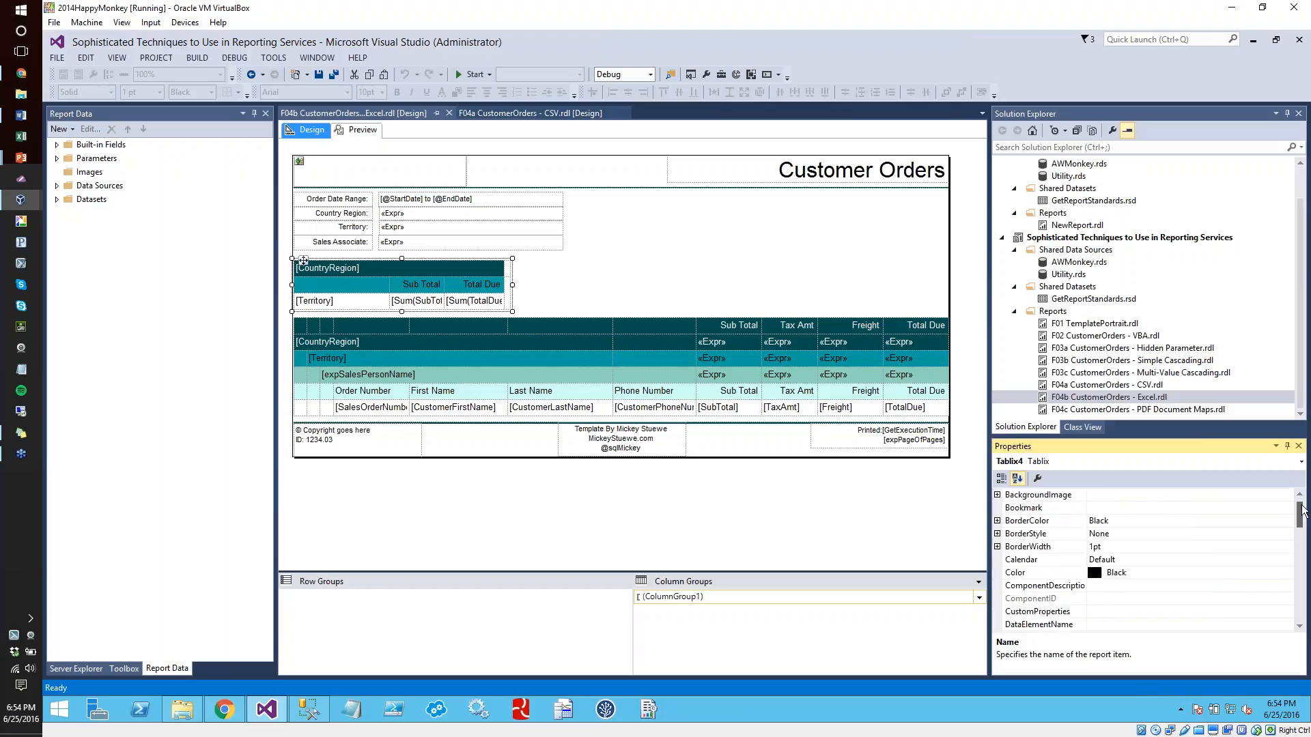
Reselect the summary tablix and turn on Advanced Mode for its row and column groups
{"action": "double_click", "coordinate": [292, 267]}
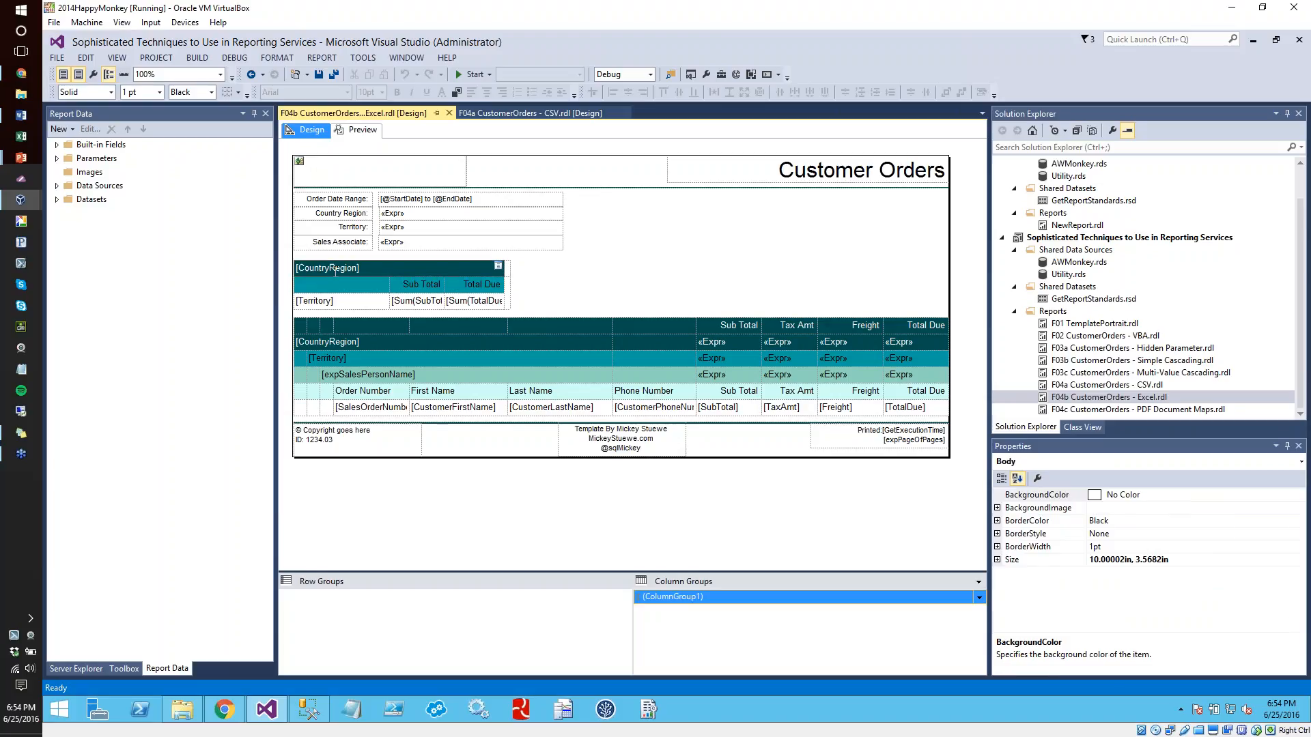
{"action": "left_click", "coordinate": [292, 263]}
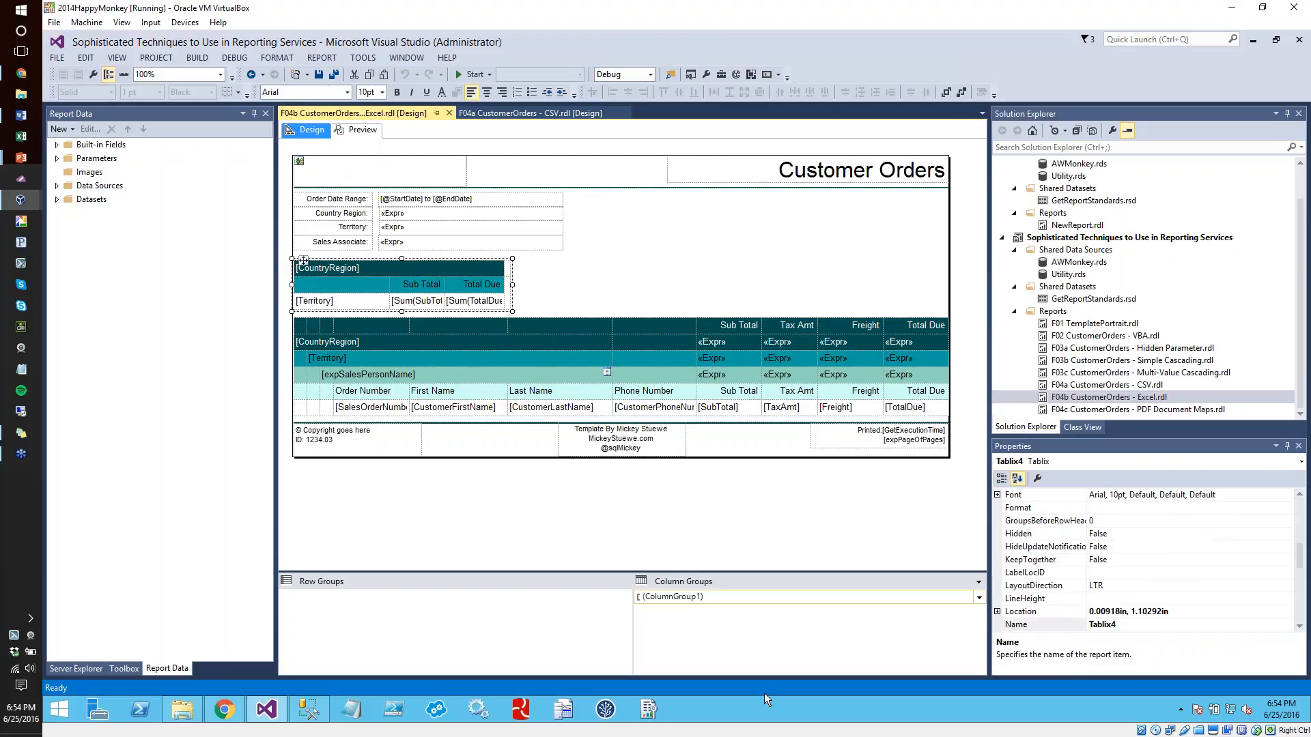
{"action": "left_click", "coordinate": [978, 583]}
{"action": "left_click", "coordinate": [1024, 595]}
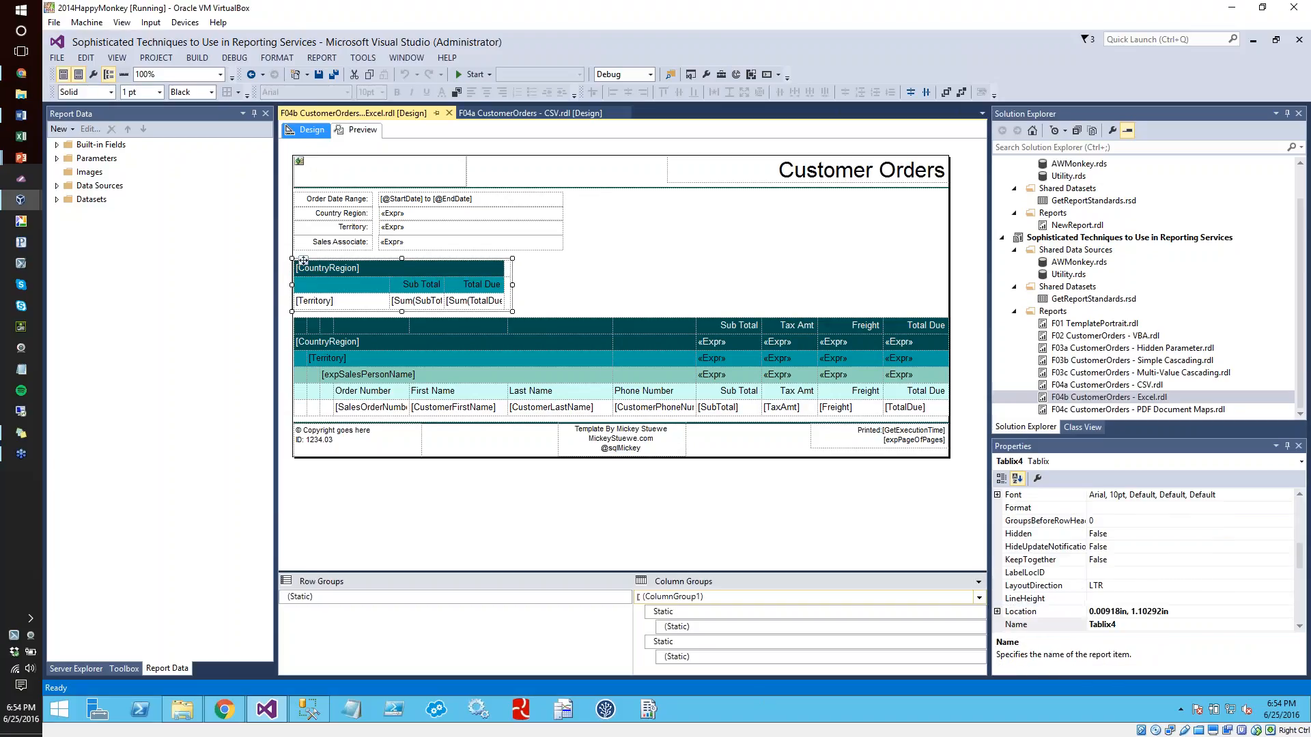
Select the large customer orders detail tablix and check its DataSetName property
{"action": "left_click", "coordinate": [489, 500]}
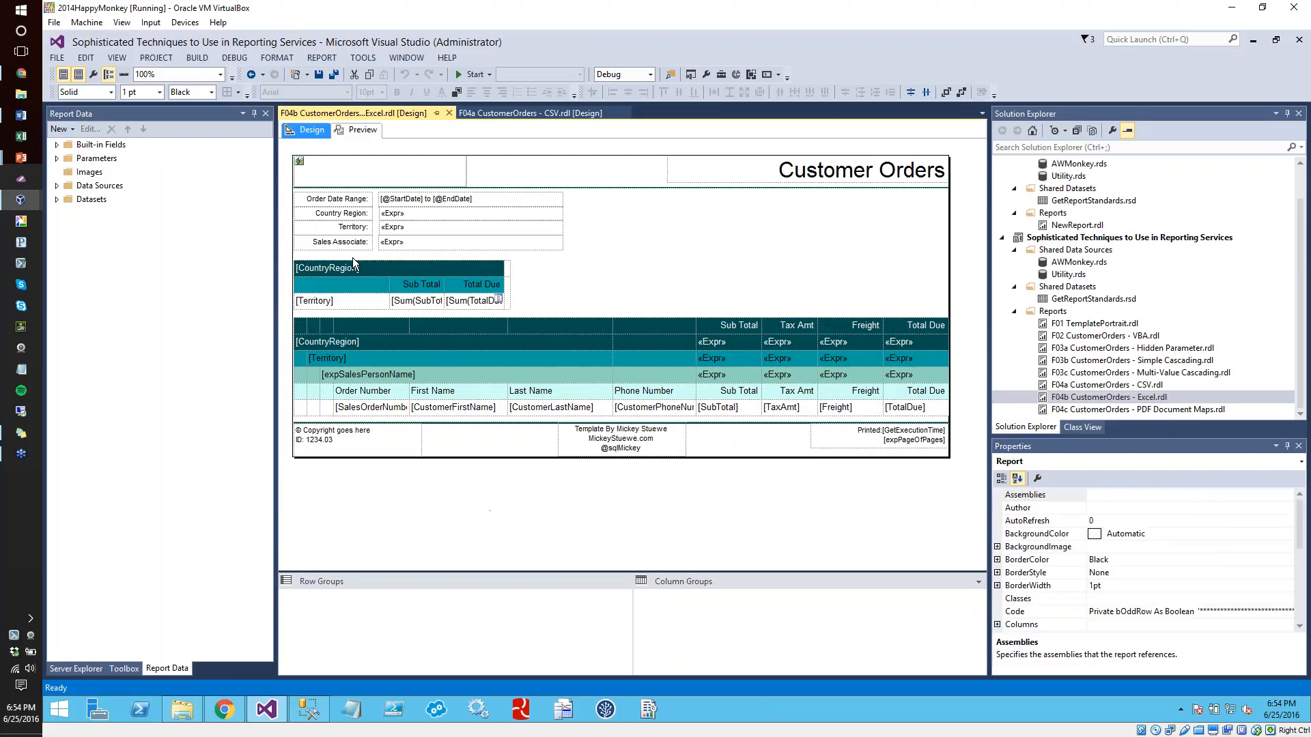
{"action": "left_click", "coordinate": [359, 326]}
{"action": "left_click", "coordinate": [295, 316]}
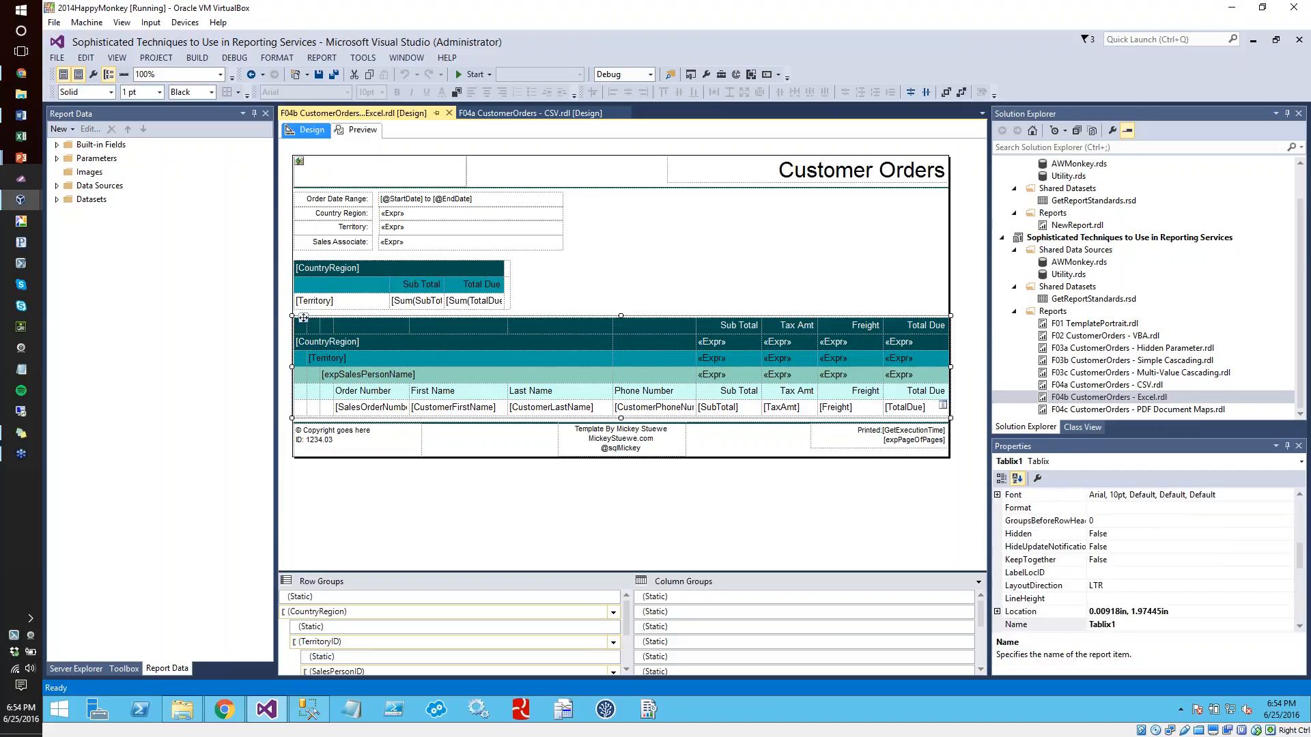
{"action": "left_click_drag", "start_coordinate": [1299, 564], "coordinate": [1298, 534]}
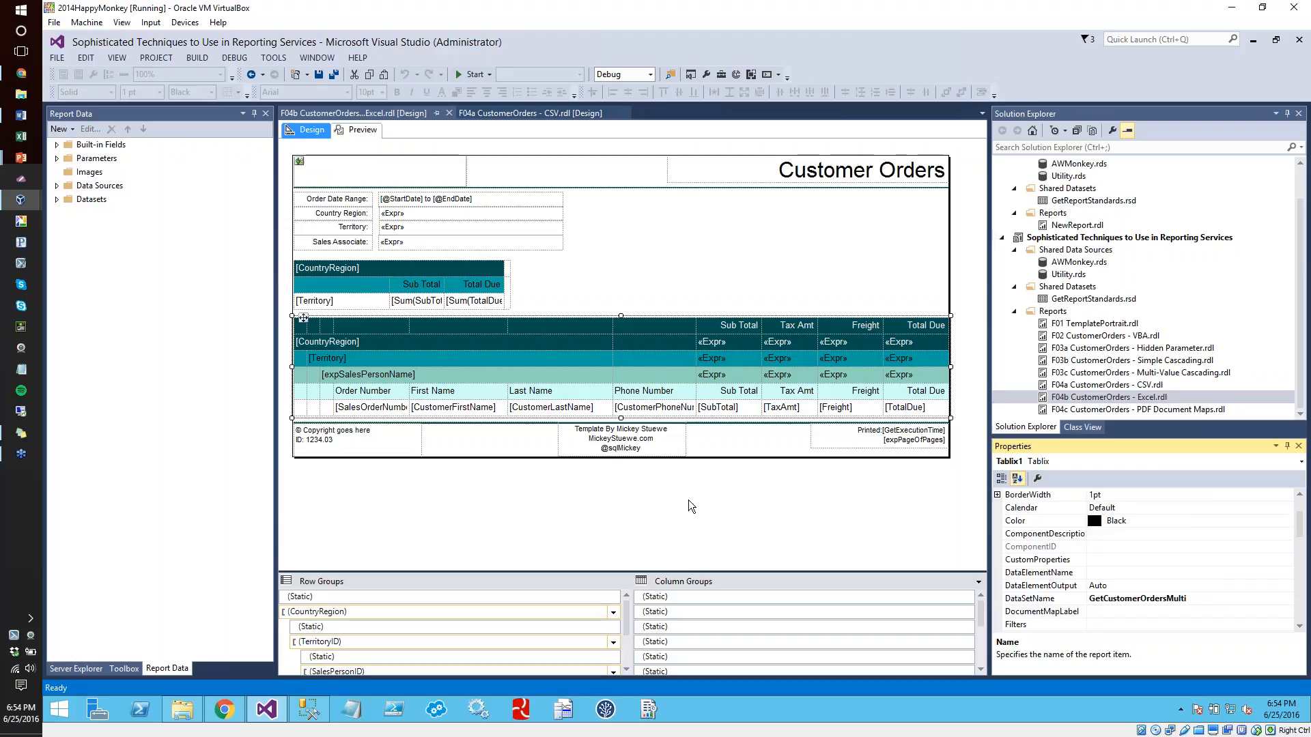
Return to the summary tablix and examine the remaining entries at the end of its properties
{"action": "left_click", "coordinate": [318, 284]}
{"action": "left_click", "coordinate": [295, 259]}
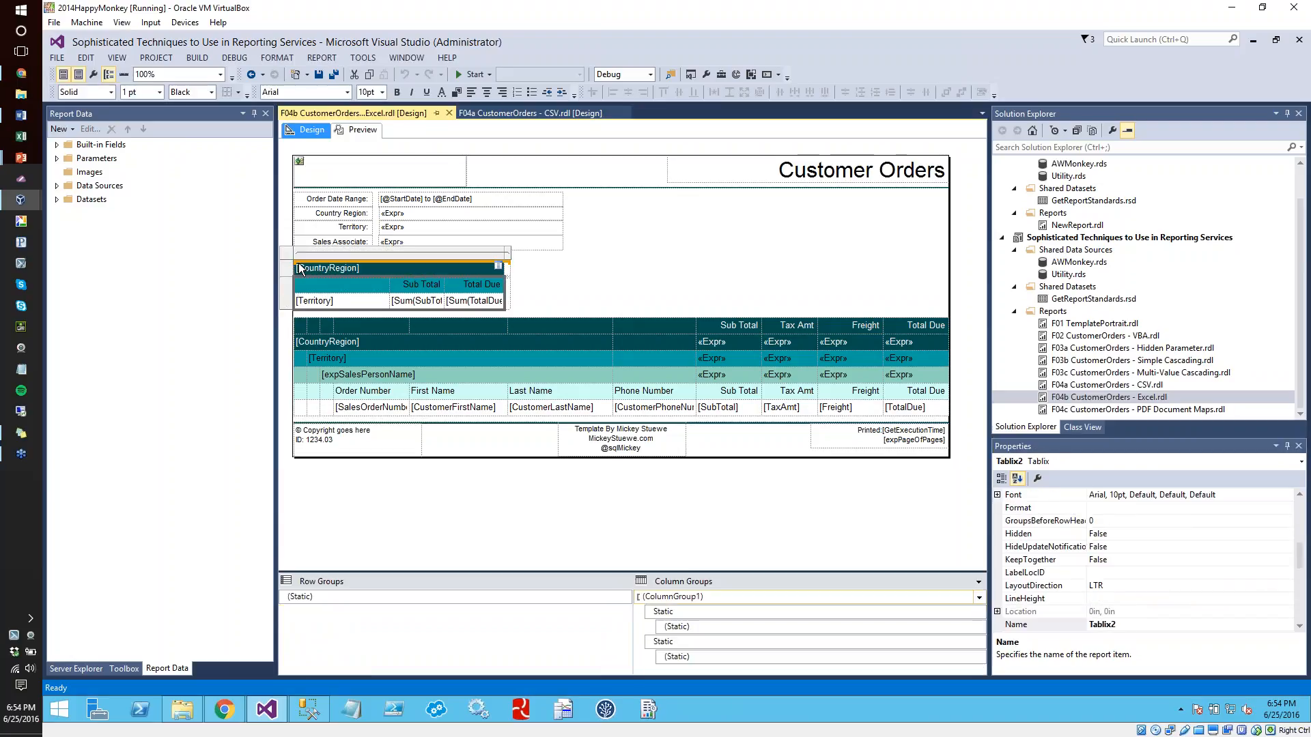
{"action": "left_click", "coordinate": [294, 258]}
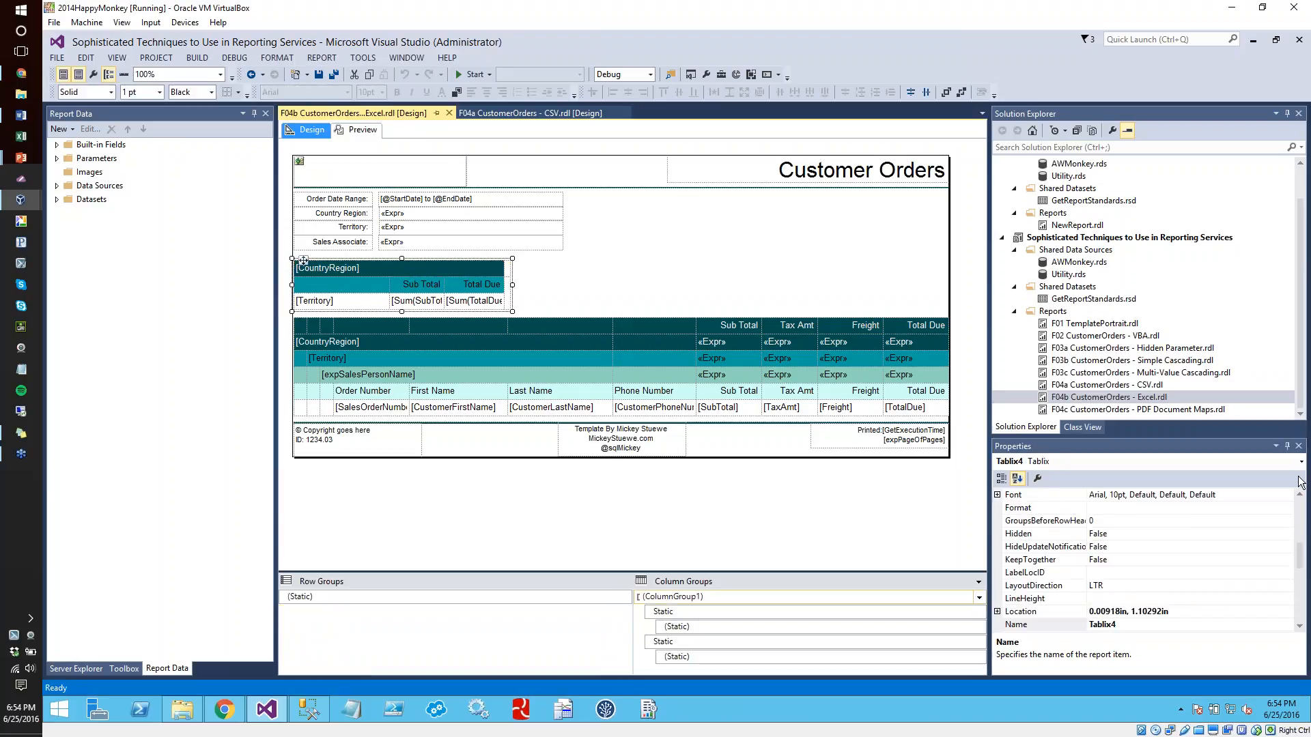
{"action": "left_click", "coordinate": [1300, 565]}
{"action": "left_click_drag", "start_coordinate": [1300, 566], "coordinate": [1303, 622]}
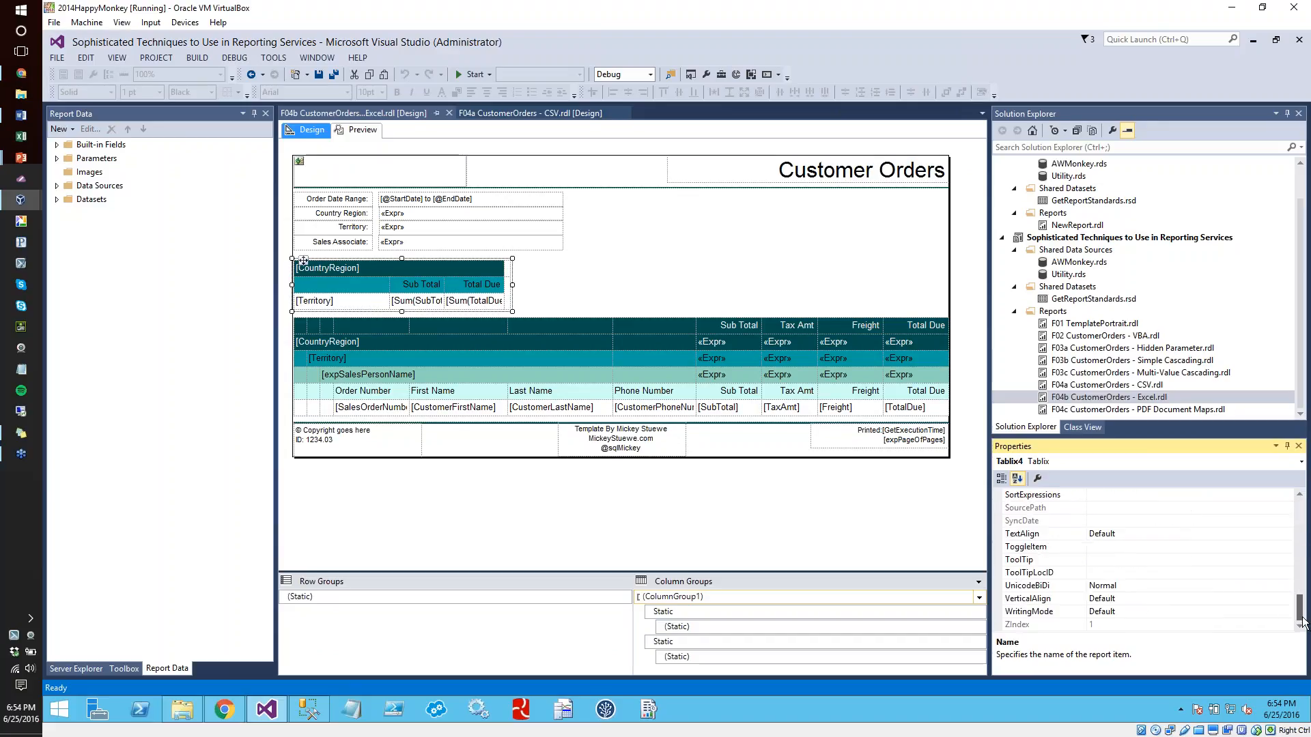
Open the F04c CustomerOrders - PDF Document Maps.rdl report and select its large detail tablix
{"action": "double_click", "coordinate": [1145, 411]}
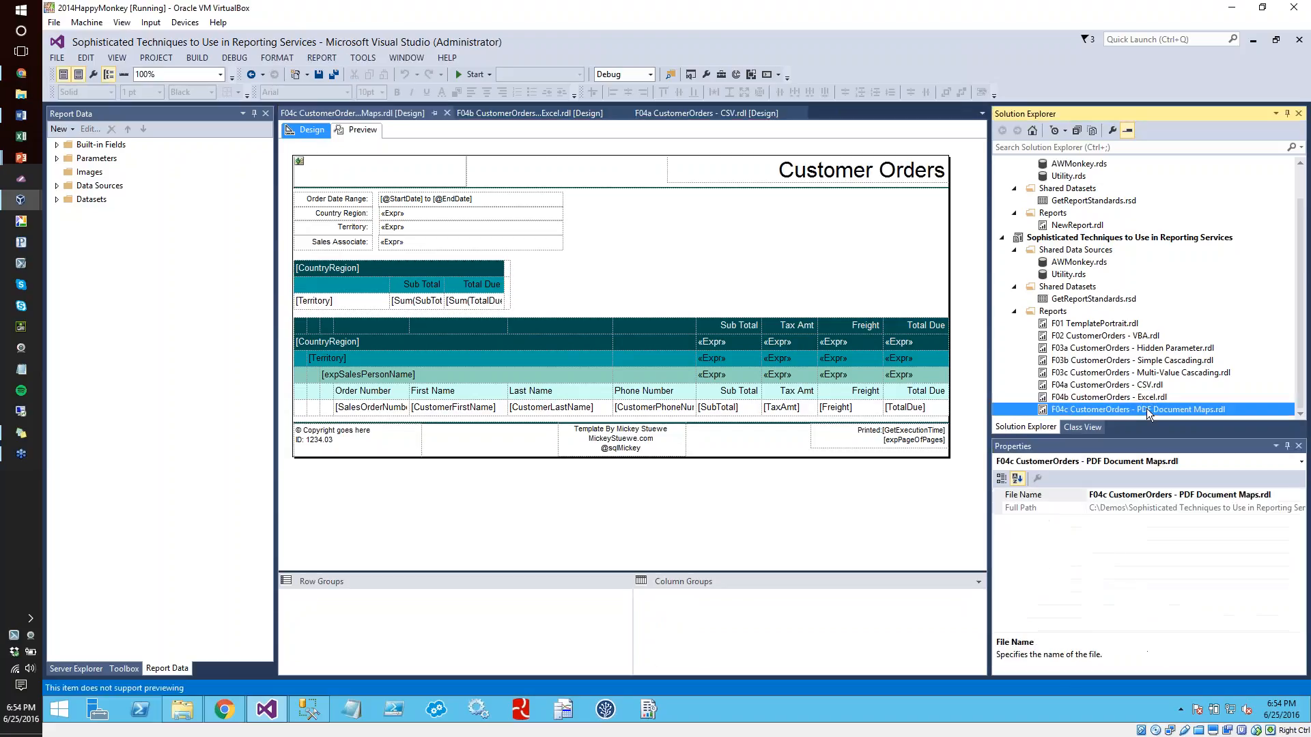
{"action": "left_click", "coordinate": [694, 272]}
{"action": "left_click", "coordinate": [416, 326]}
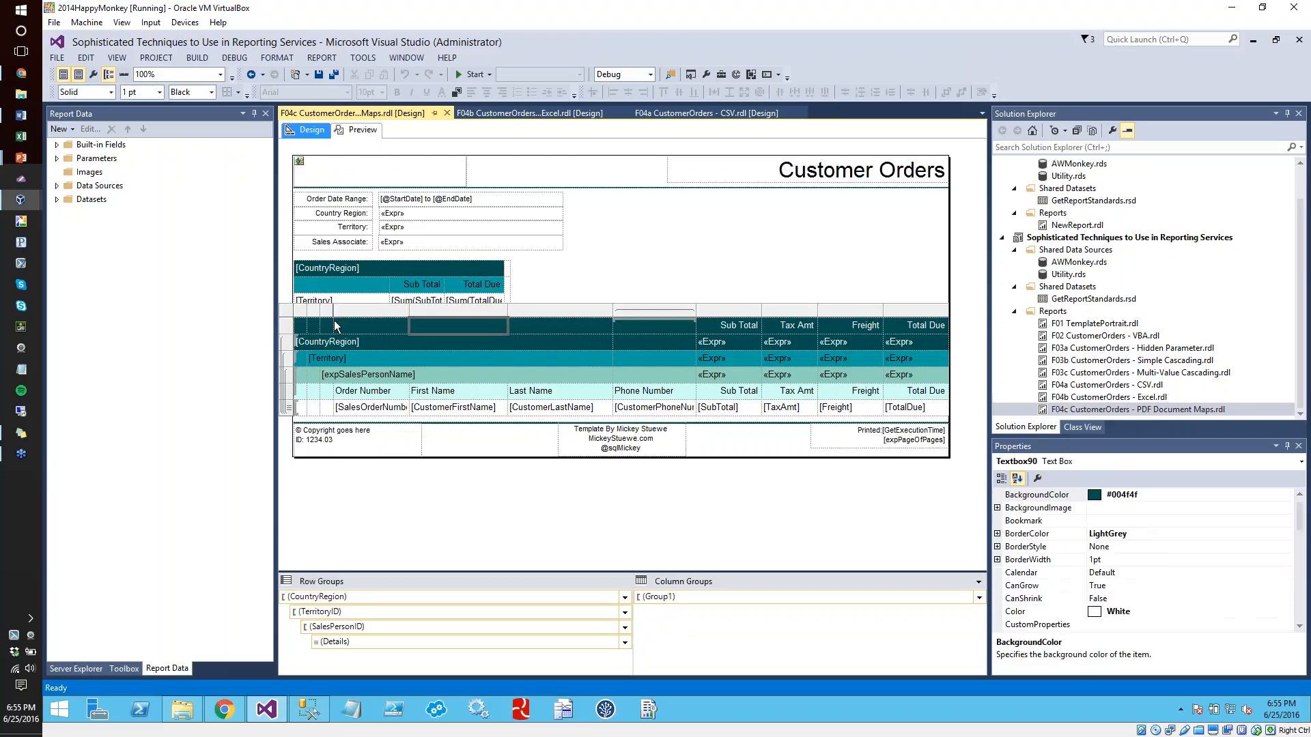
{"action": "left_click", "coordinate": [285, 310]}
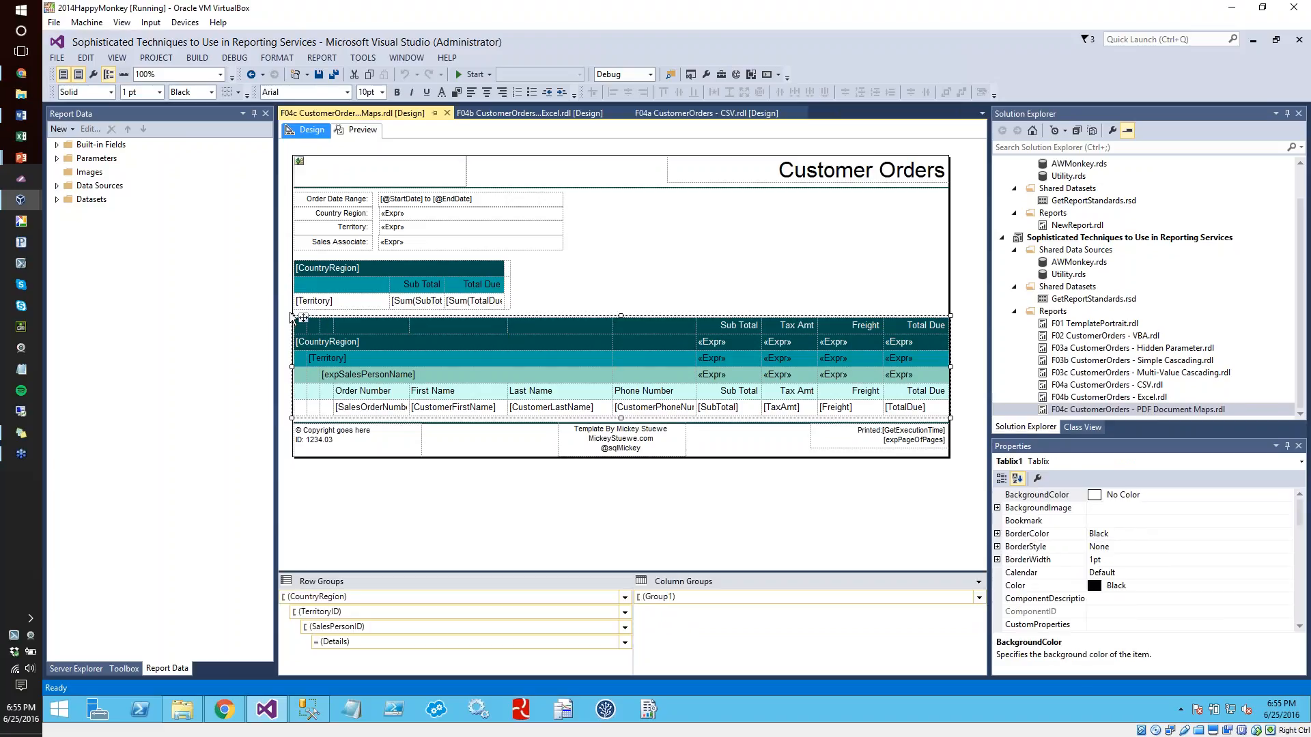
Select the PDF report's summary tablix and the narrow empty cell at its end to examine the layout
{"action": "left_click", "coordinate": [575, 268]}
{"action": "left_click", "coordinate": [509, 277]}
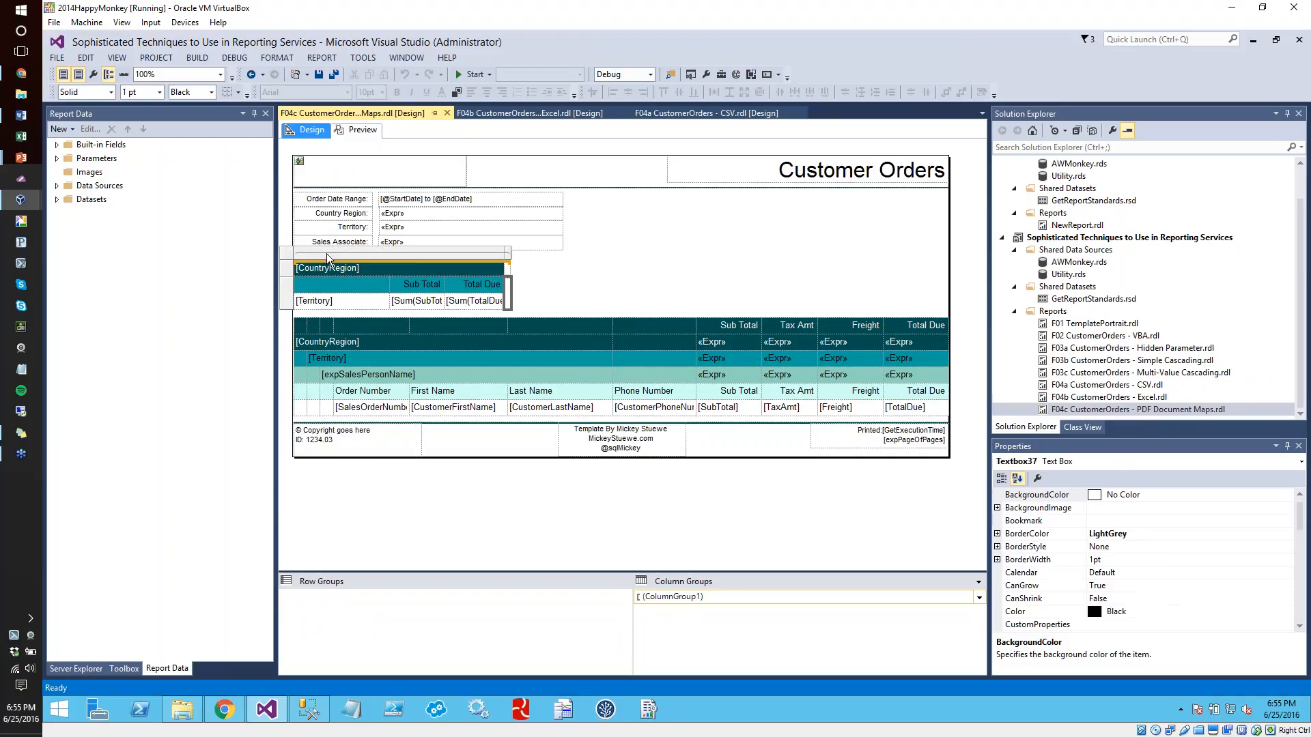
{"action": "left_click", "coordinate": [285, 260]}
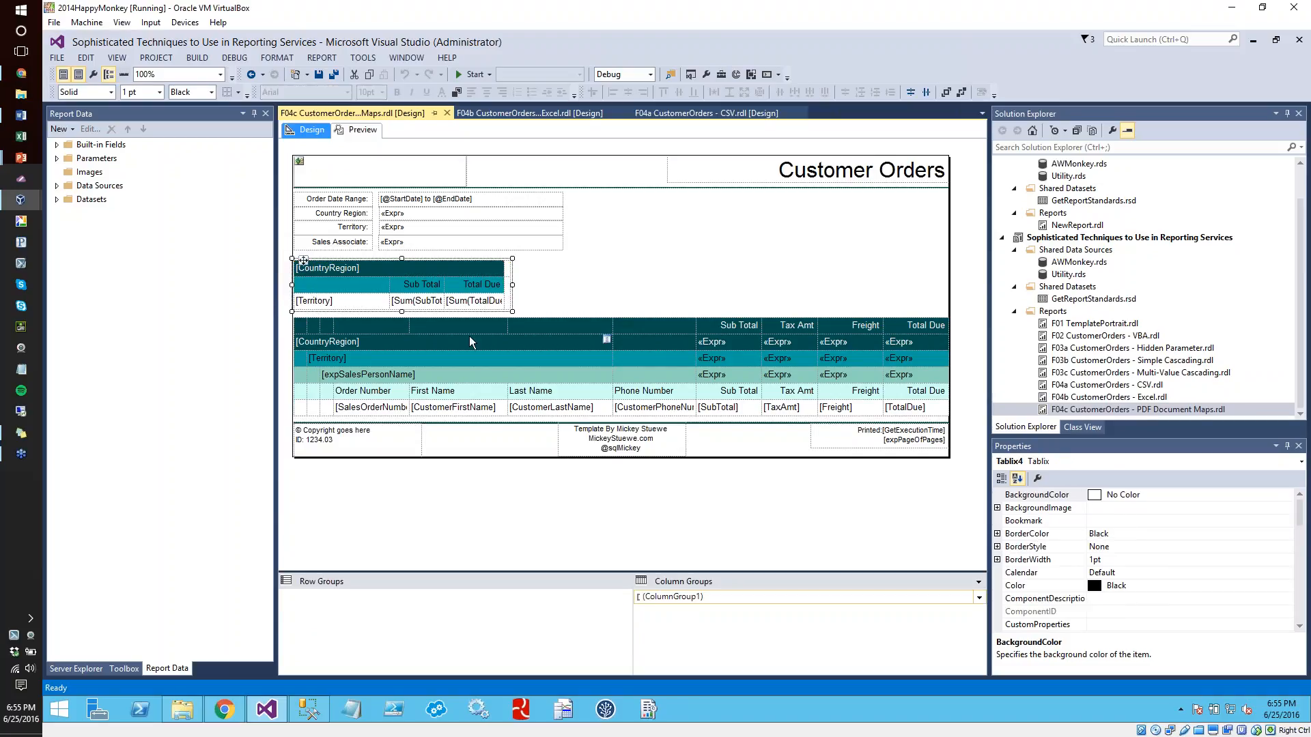
{"action": "left_click", "coordinate": [515, 312]}
{"action": "left_click", "coordinate": [508, 308]}
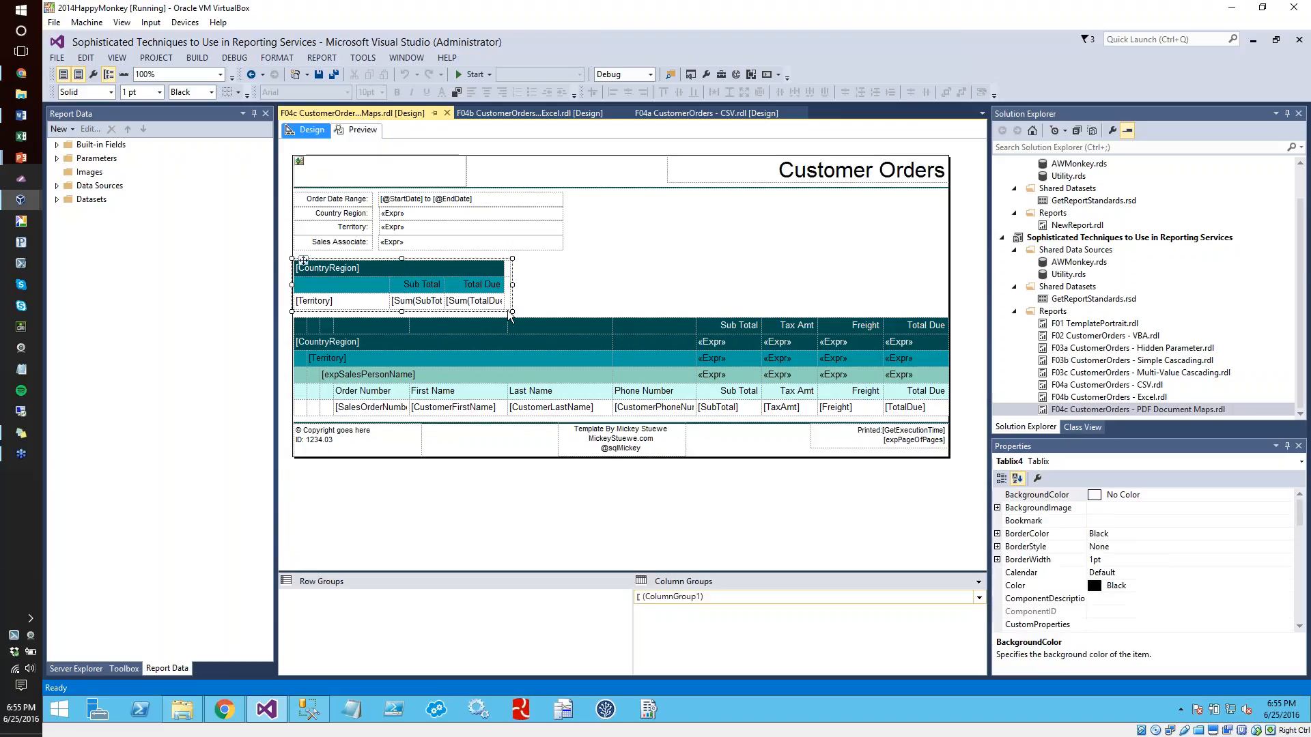
{"action": "left_click", "coordinate": [511, 308]}
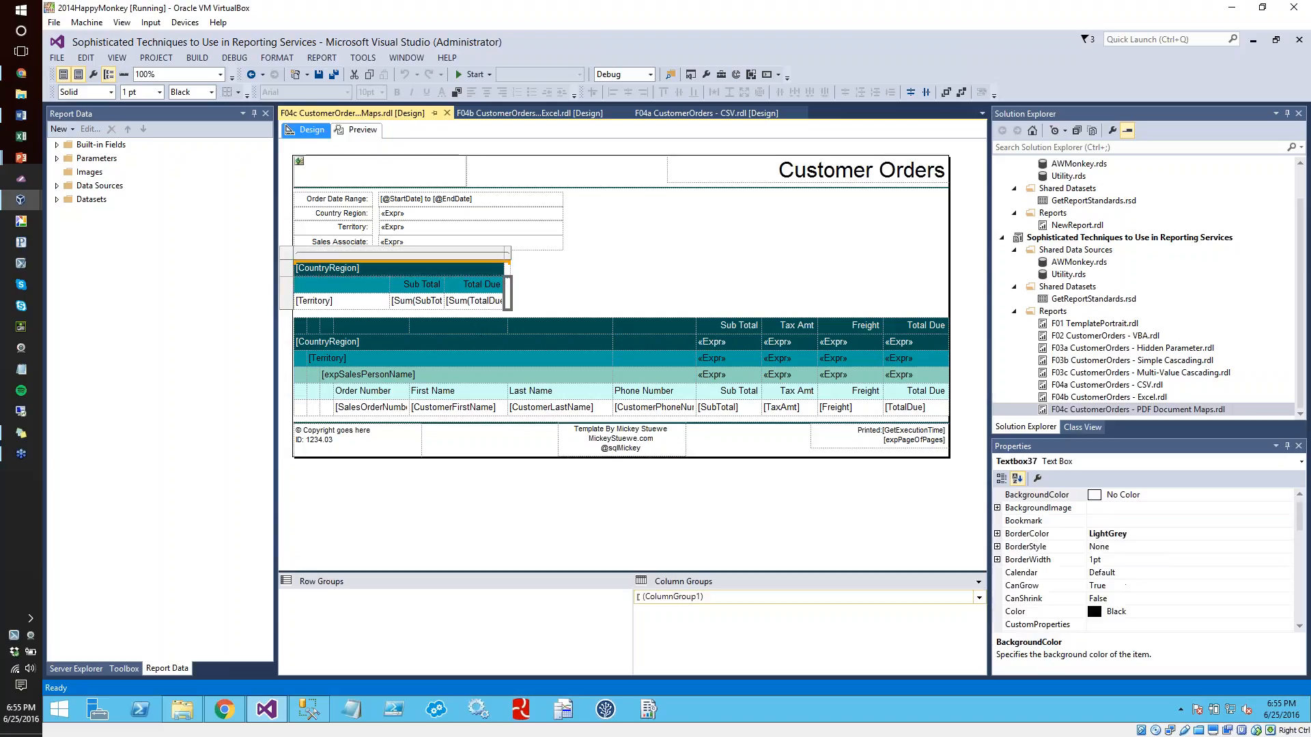
Review the summary tablix's general, sorting and filter options in Tablix Properties, and cancel without changes
{"action": "right_click", "coordinate": [285, 260]}
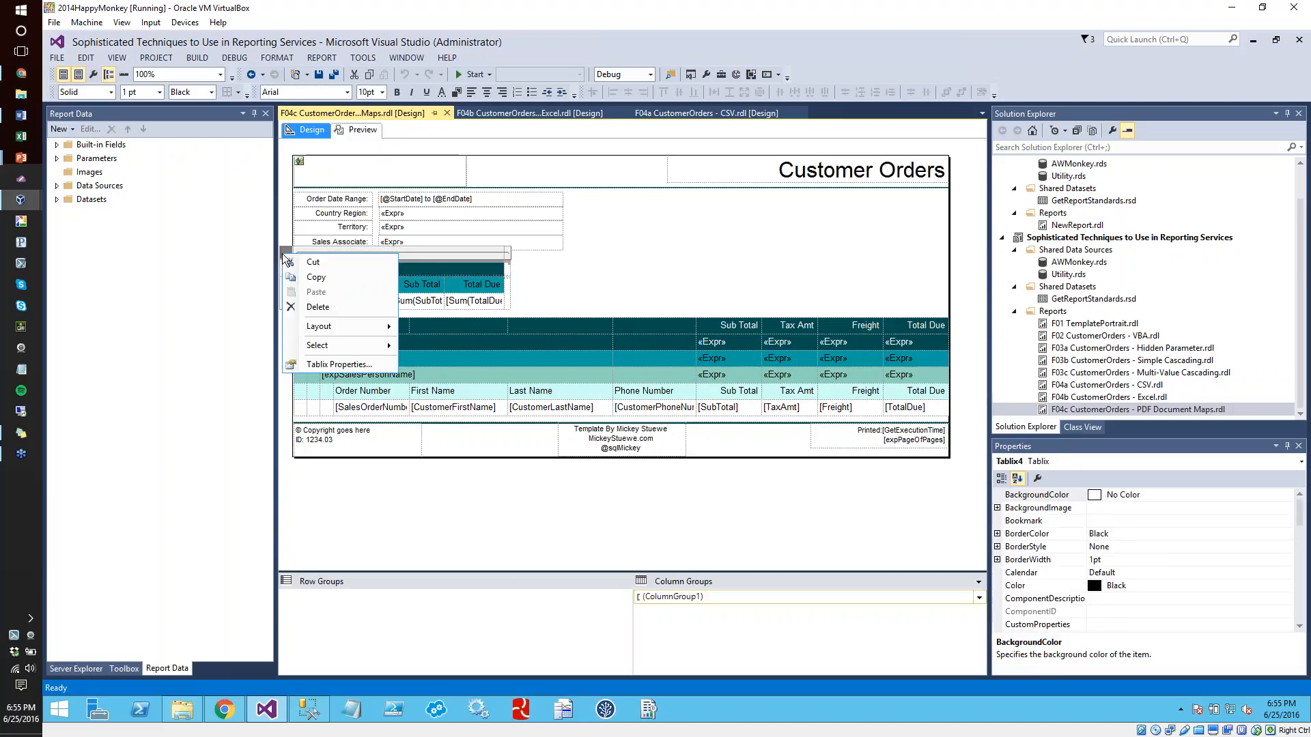
{"action": "left_click", "coordinate": [343, 368]}
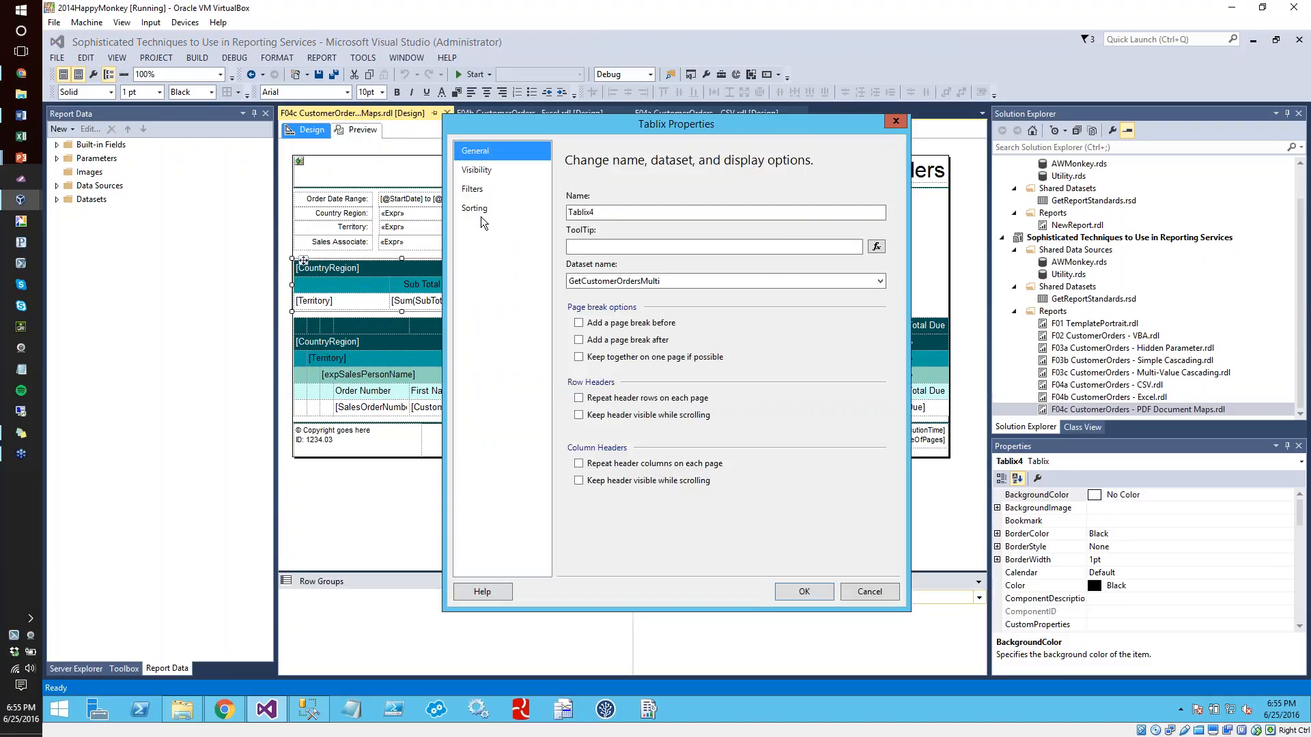
{"action": "left_click", "coordinate": [476, 209]}
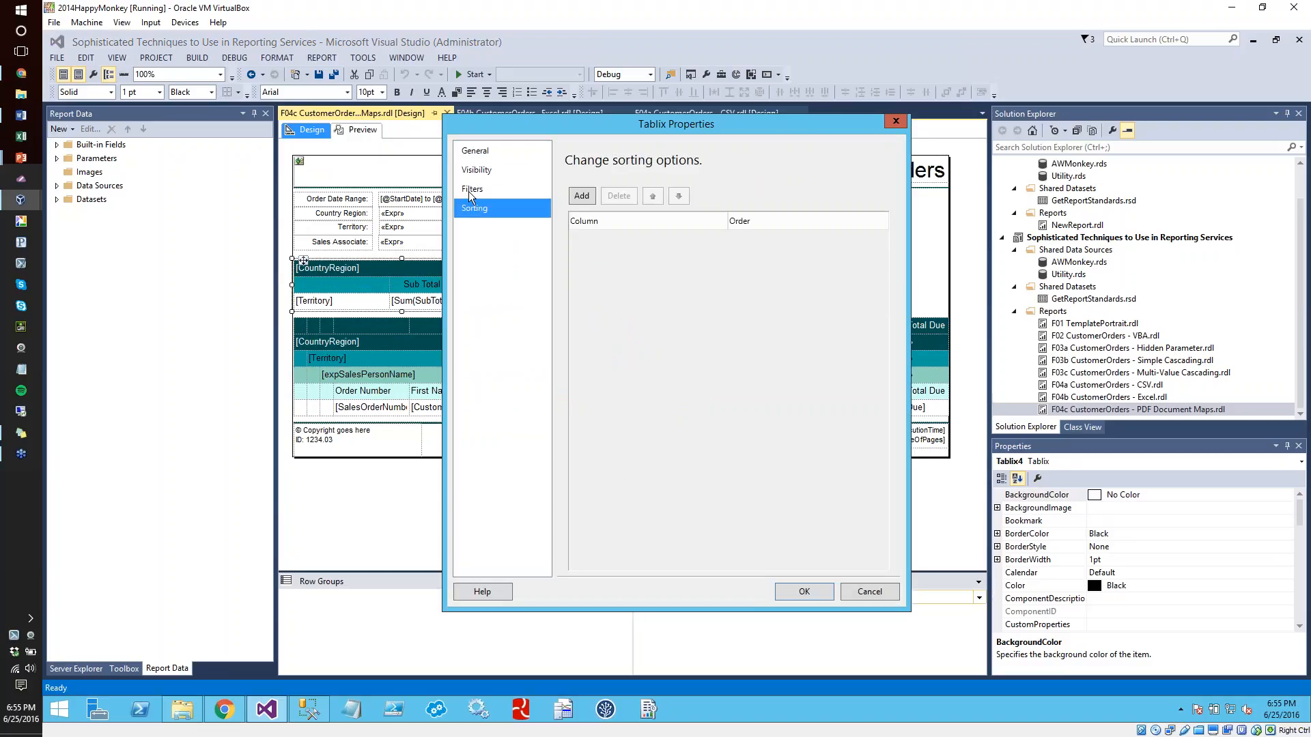
{"action": "left_click", "coordinate": [470, 191]}
{"action": "left_click", "coordinate": [864, 588]}
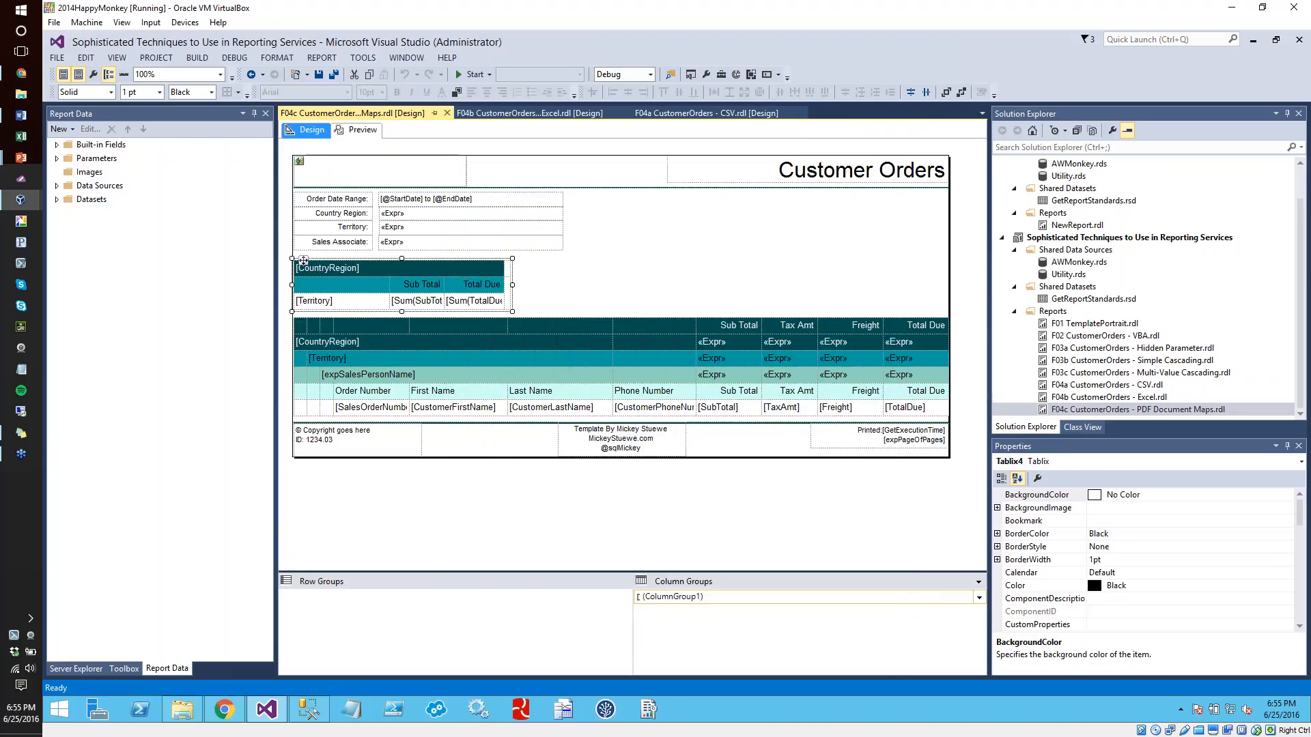
Examine the summary tablix's narrow end cell, its ColumnGroup1 column group and its rows to see how the layout is built
{"action": "left_click", "coordinate": [506, 301]}
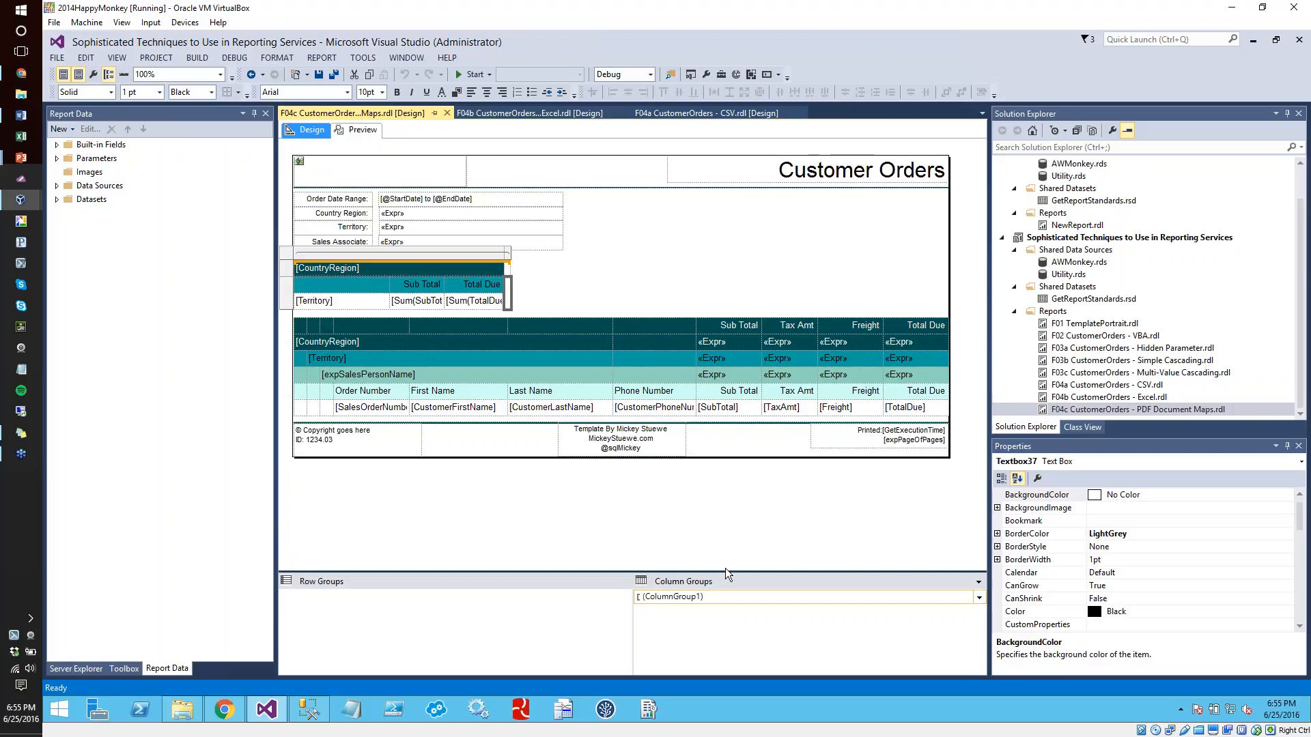
{"action": "left_click", "coordinate": [718, 597]}
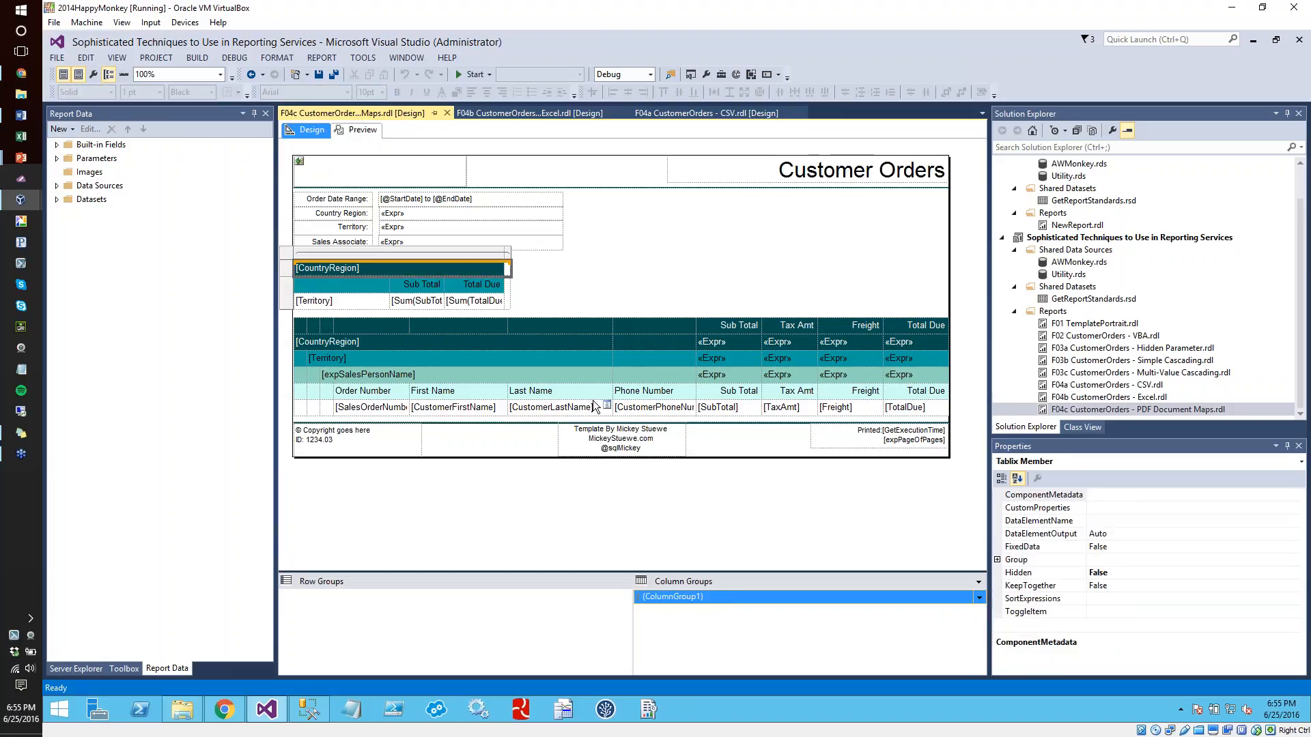
{"action": "left_click", "coordinate": [508, 299]}
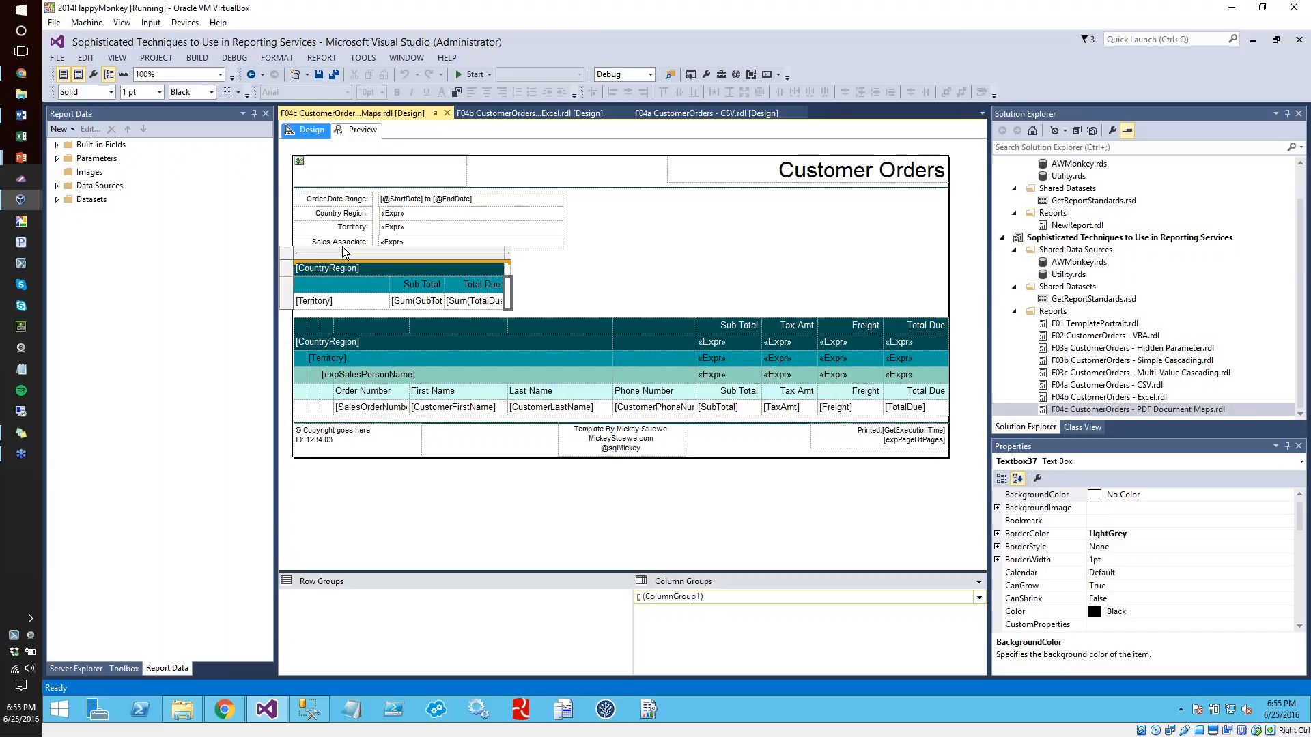
{"action": "left_click", "coordinate": [291, 271]}
{"action": "left_click", "coordinate": [292, 289]}
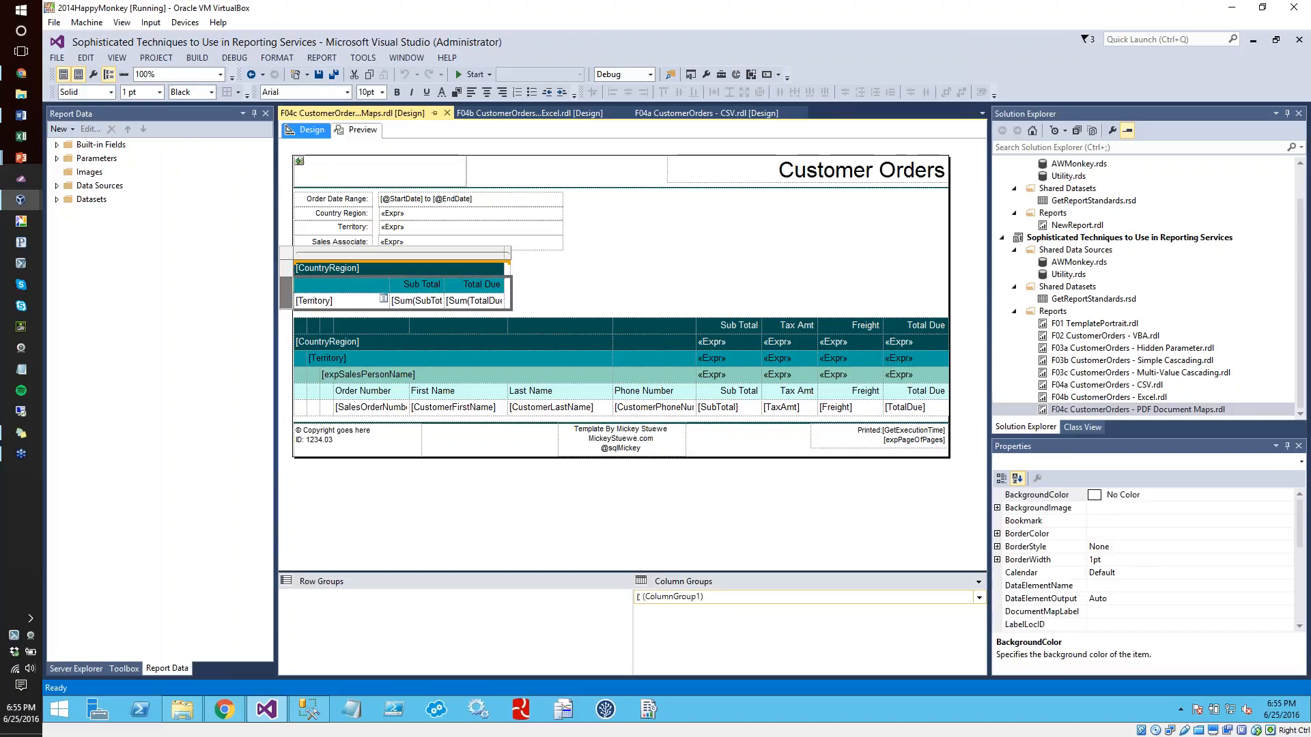
{"action": "left_click", "coordinate": [594, 307]}
Examine the document map expression of the detail tablix's CountryRegion row group, and cancel without changes
{"action": "left_click", "coordinate": [572, 343]}
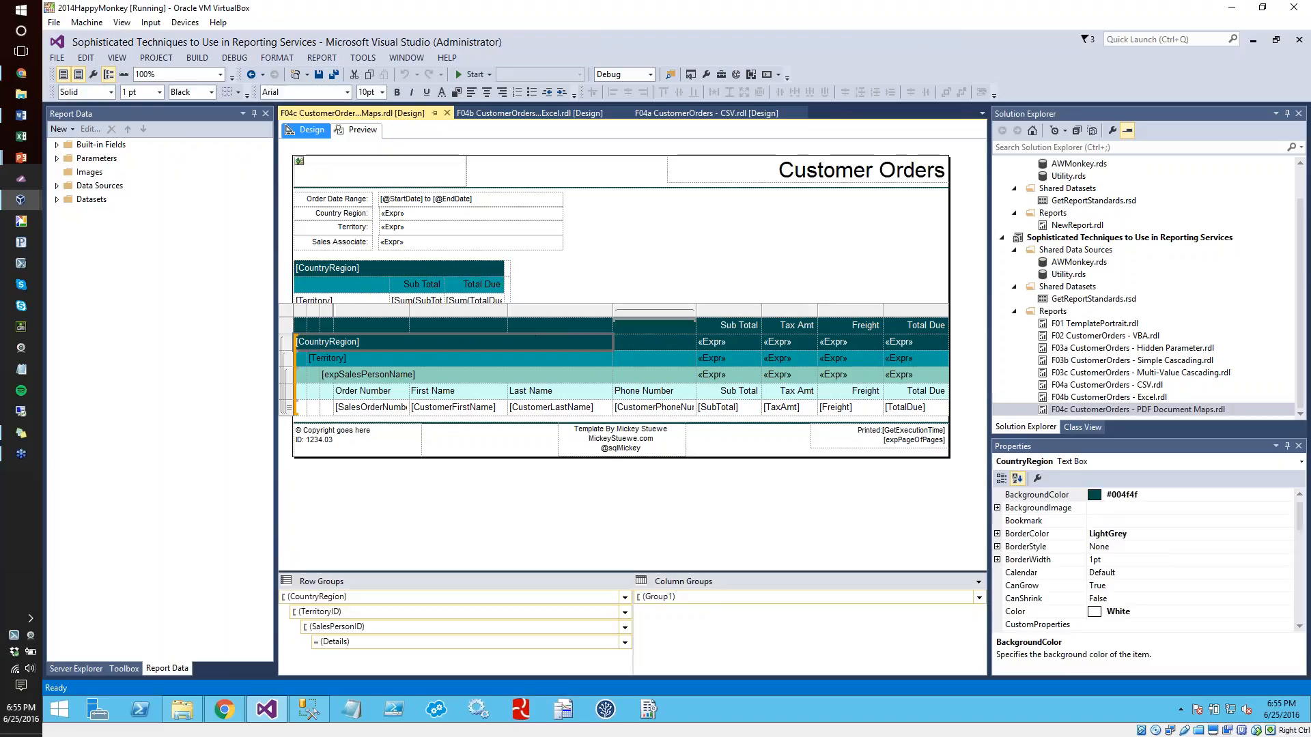
{"action": "left_click", "coordinate": [625, 598]}
{"action": "left_click", "coordinate": [646, 662]}
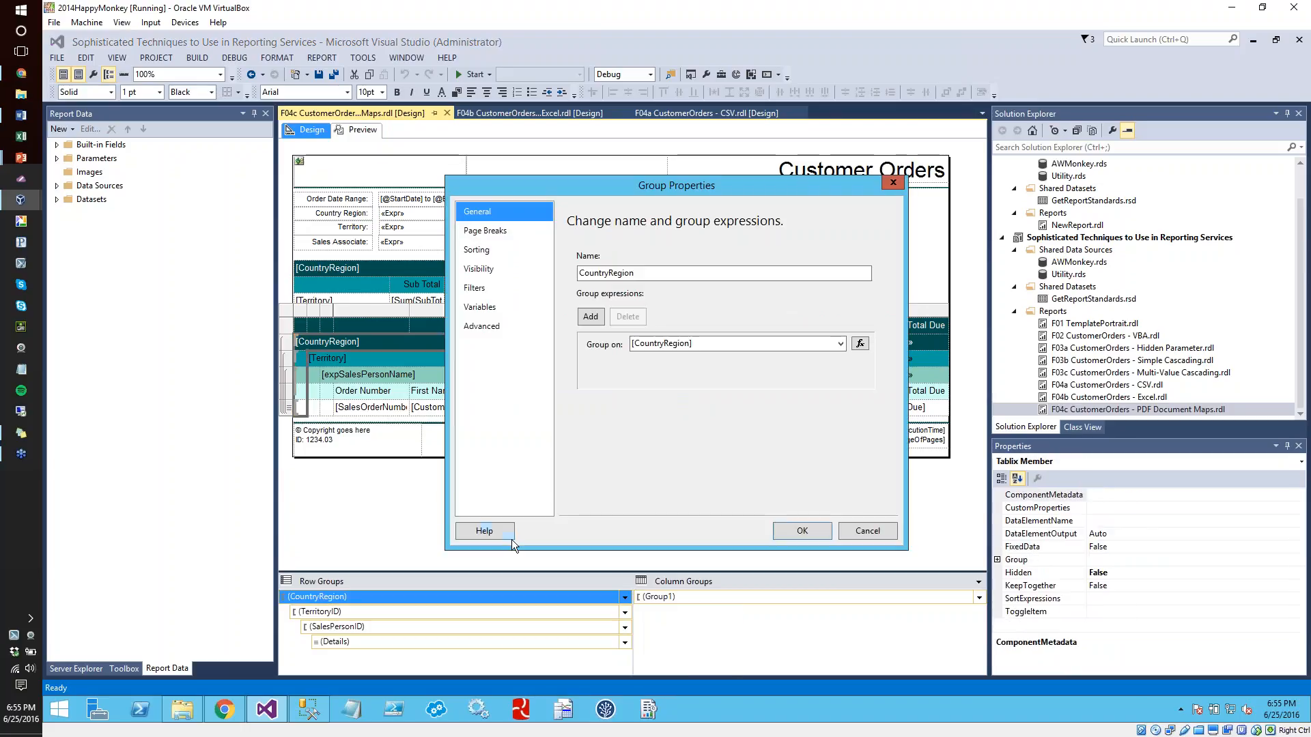
{"action": "left_click", "coordinate": [486, 328]}
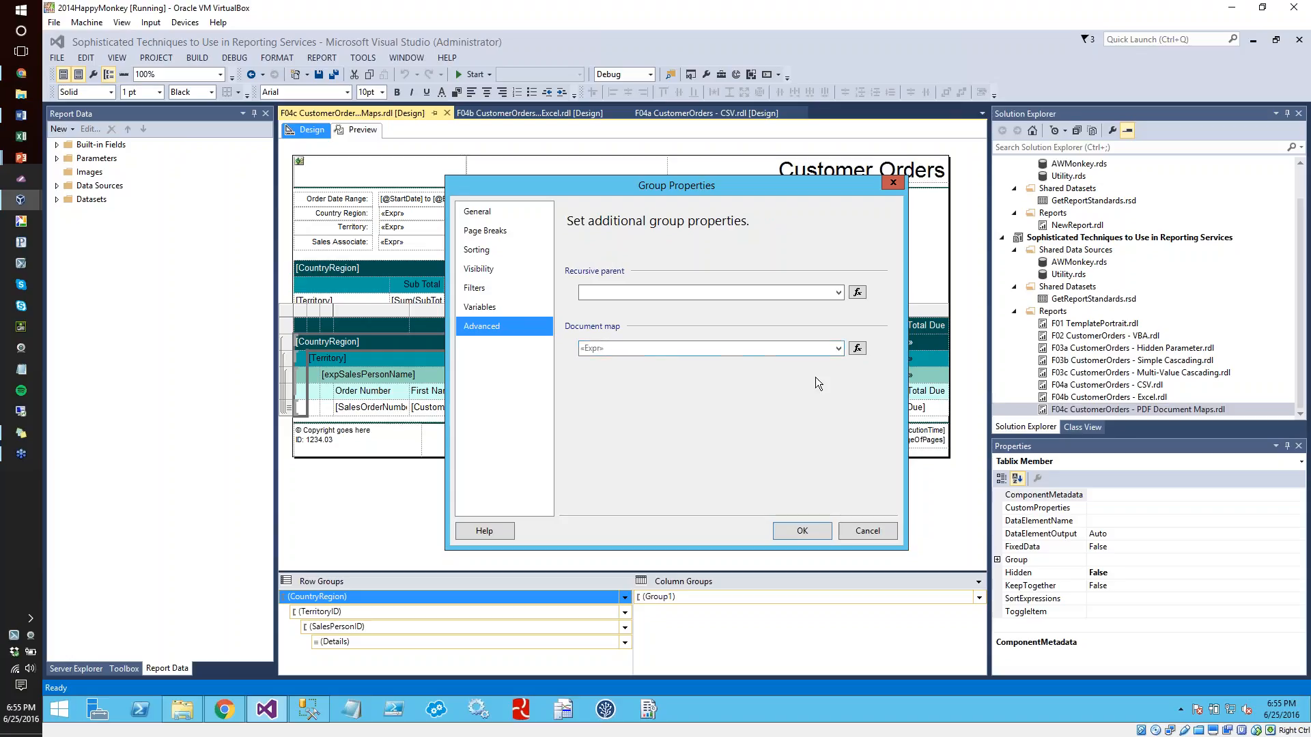
{"action": "left_click", "coordinate": [858, 348]}
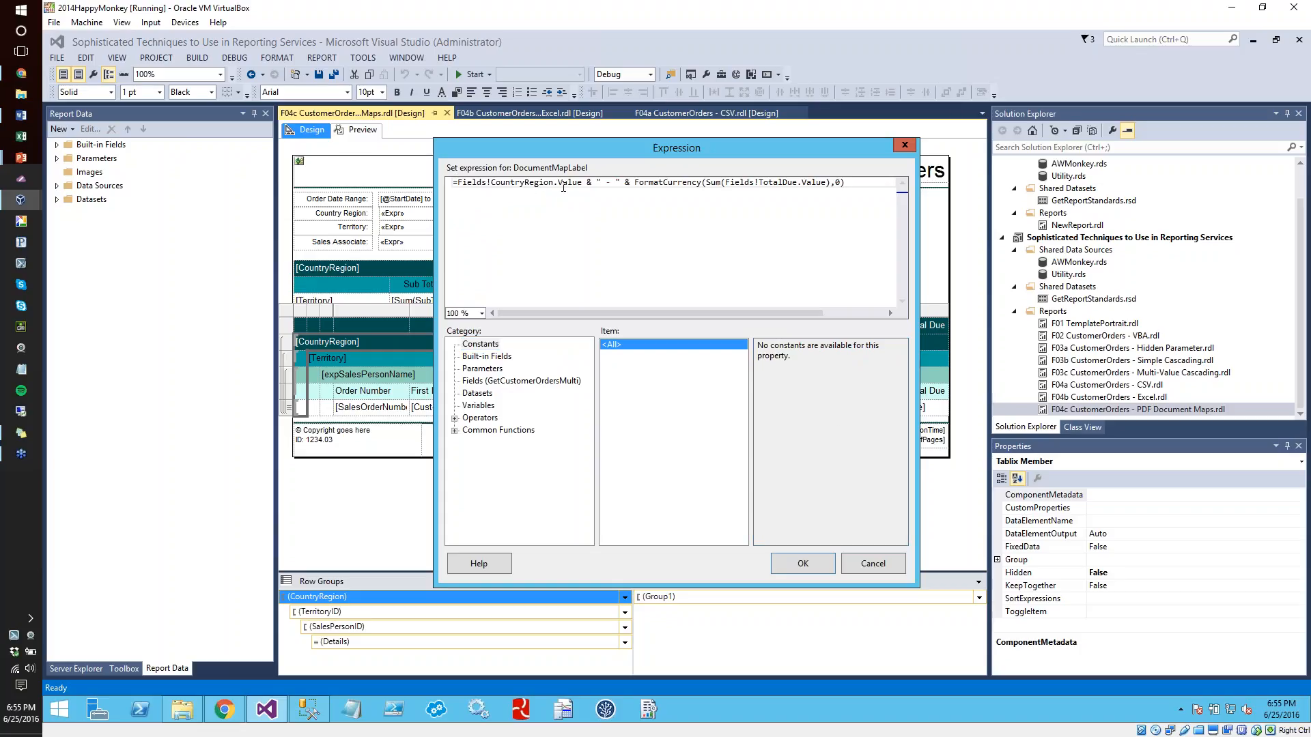
{"action": "left_click_drag", "start_coordinate": [553, 182], "coordinate": [491, 183]}
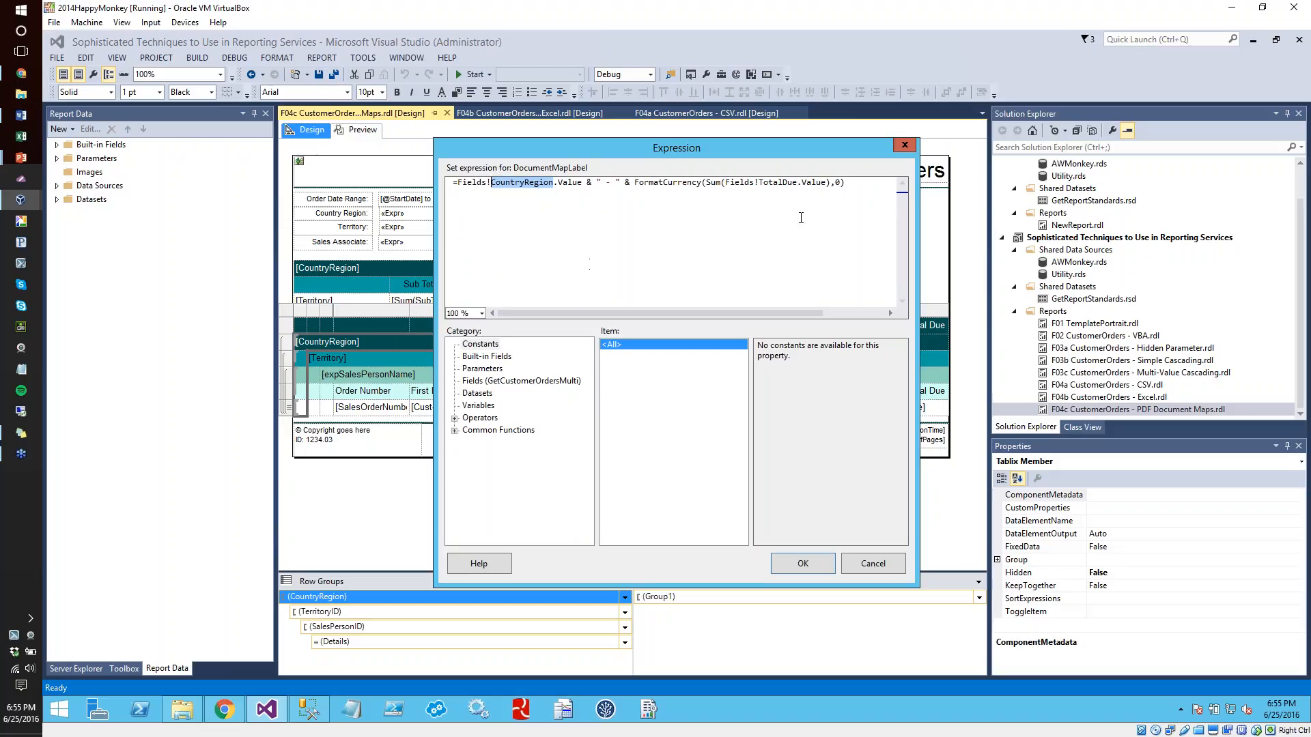
{"action": "left_click_drag", "start_coordinate": [634, 182], "coordinate": [851, 186]}
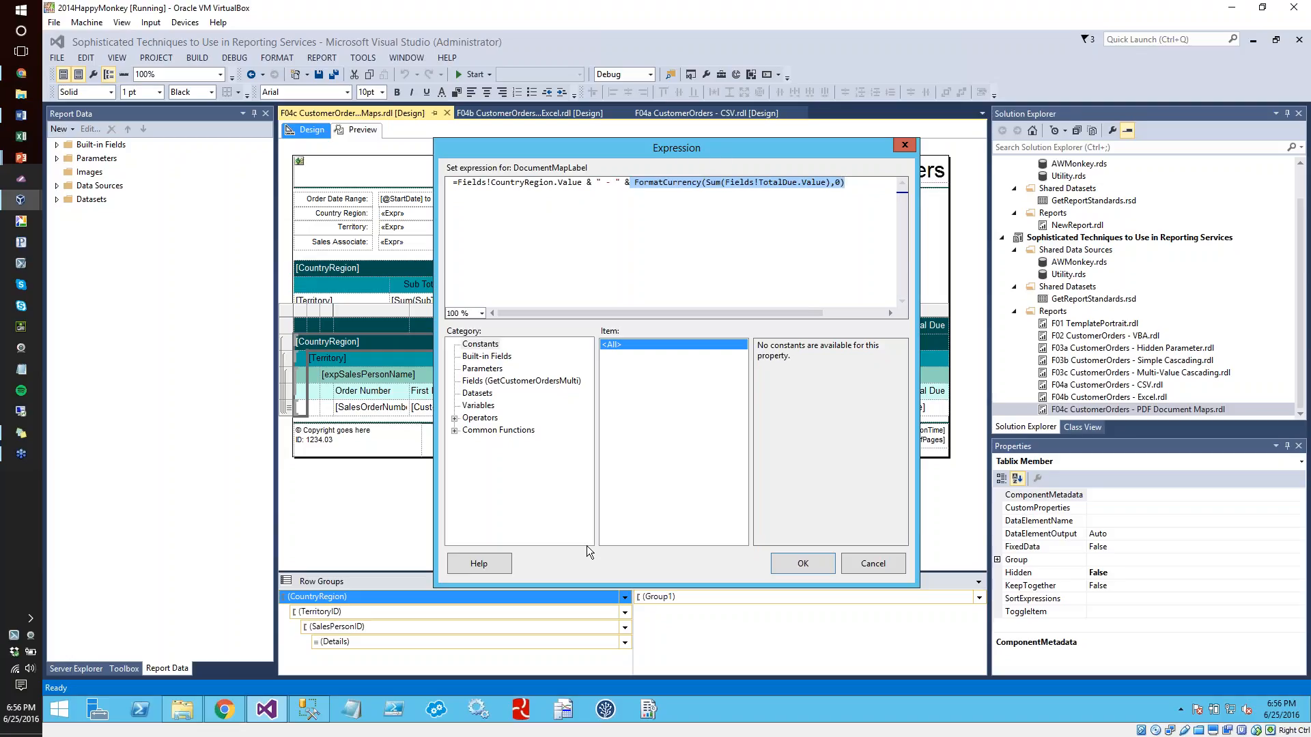
{"action": "left_click", "coordinate": [866, 563]}
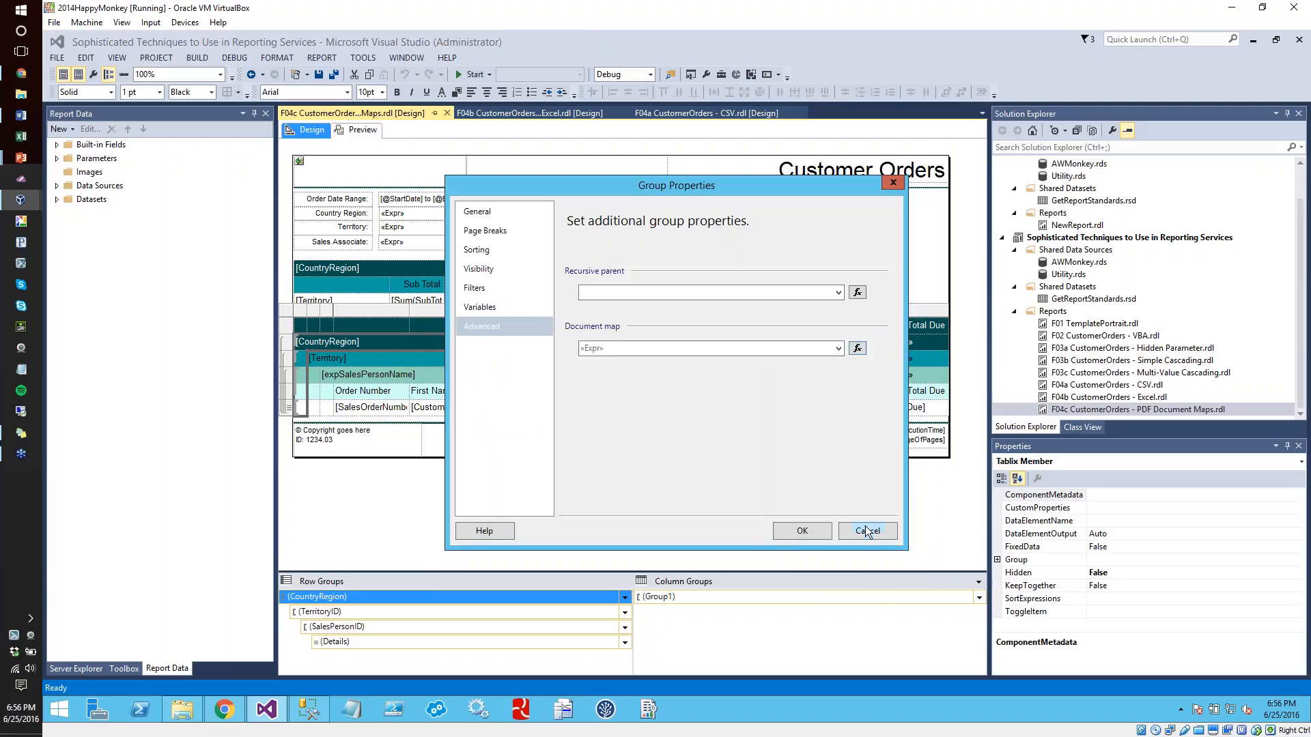
{"action": "left_click", "coordinate": [866, 531]}
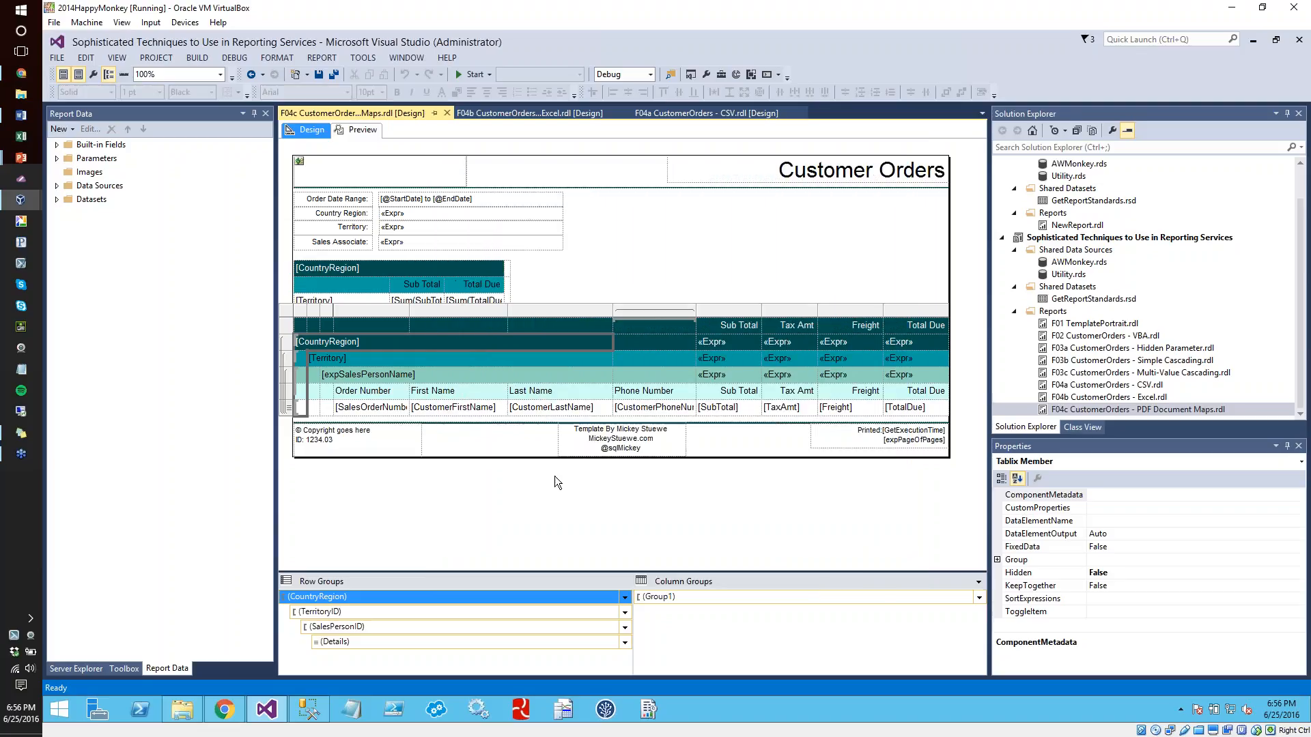
Examine the document map expression of the TerritoryID row group, including its Territory and TotalDue fields, and cancel without changes
{"action": "left_click", "coordinate": [350, 611]}
{"action": "left_click", "coordinate": [624, 613]}
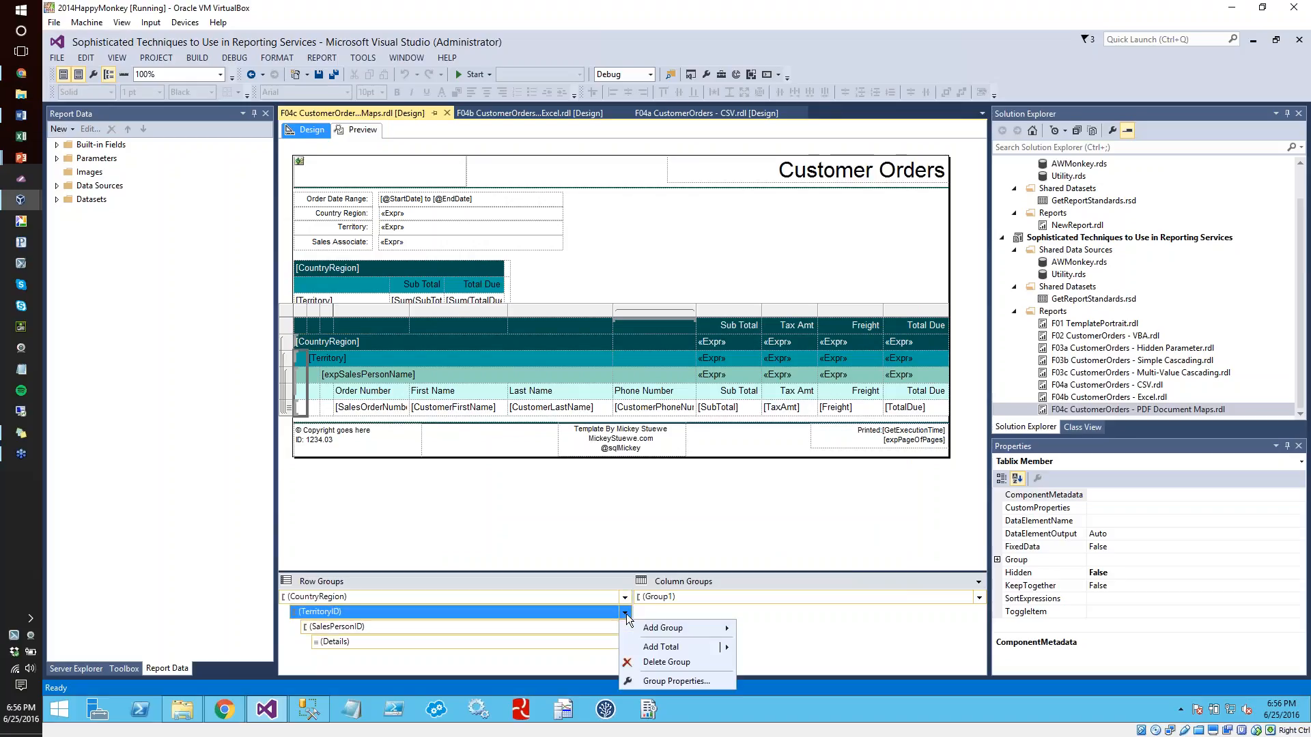
{"action": "left_click", "coordinate": [662, 680]}
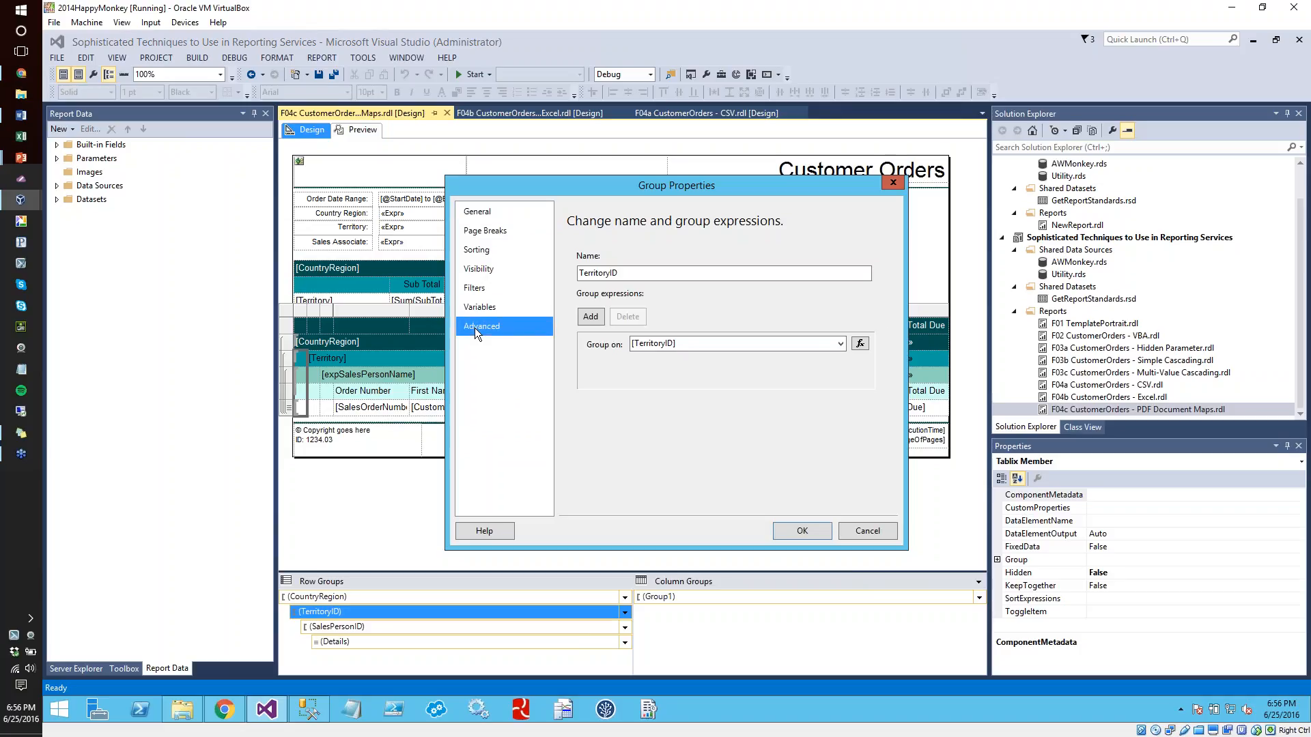
{"action": "left_click", "coordinate": [475, 328]}
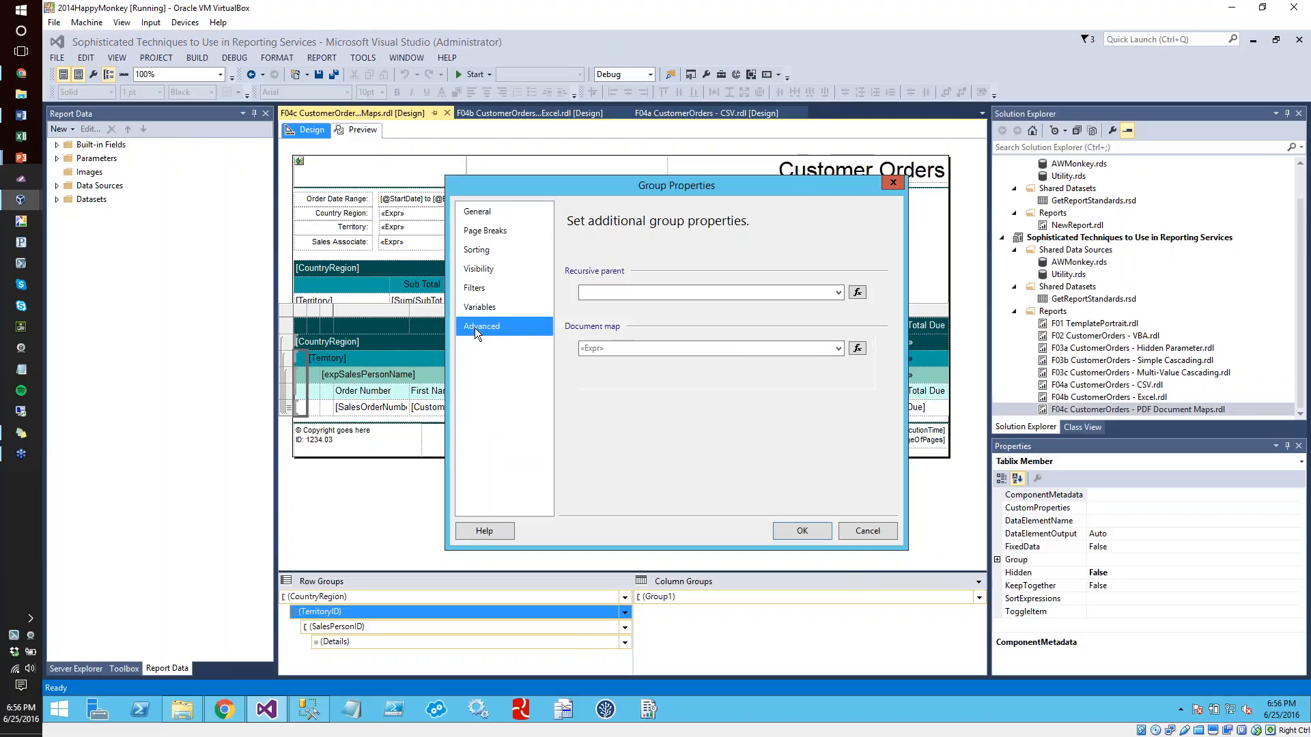
{"action": "left_click", "coordinate": [858, 349]}
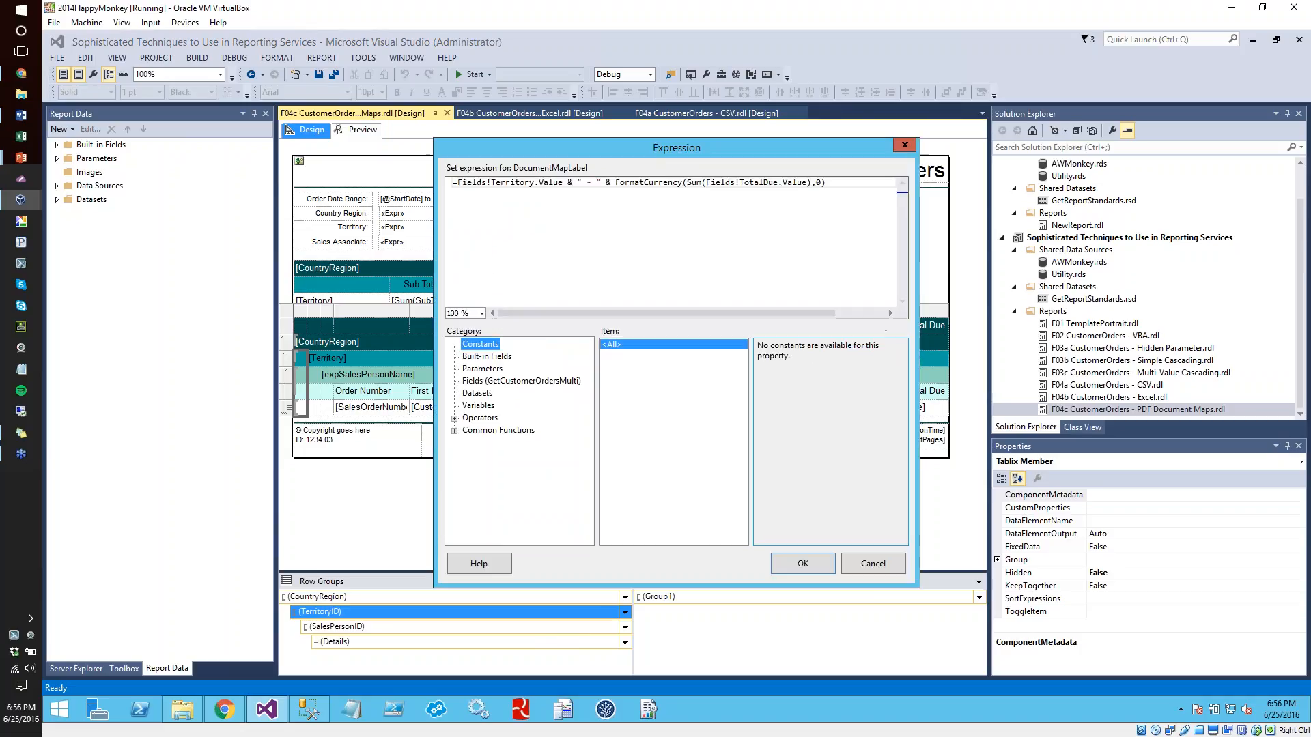
{"action": "double_click", "coordinate": [519, 182]}
{"action": "double_click", "coordinate": [755, 183]}
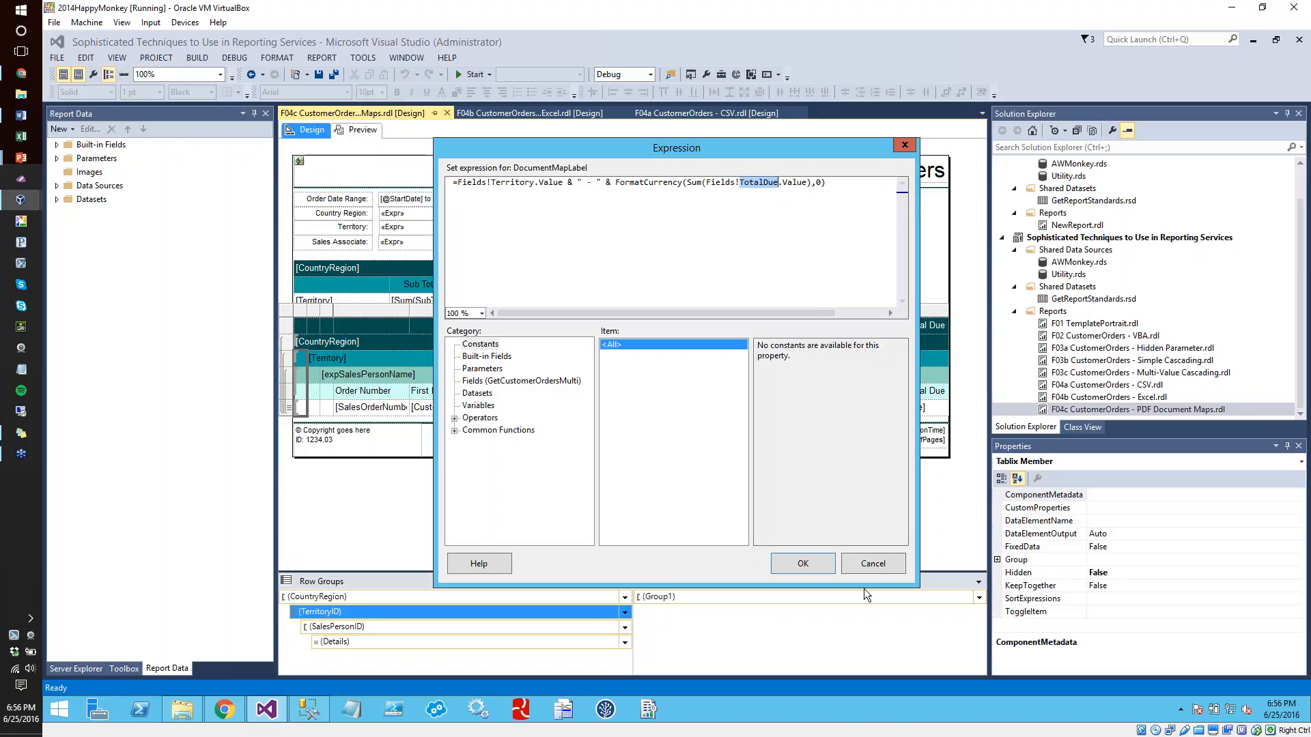
{"action": "left_click", "coordinate": [861, 560]}
{"action": "left_click", "coordinate": [860, 538]}
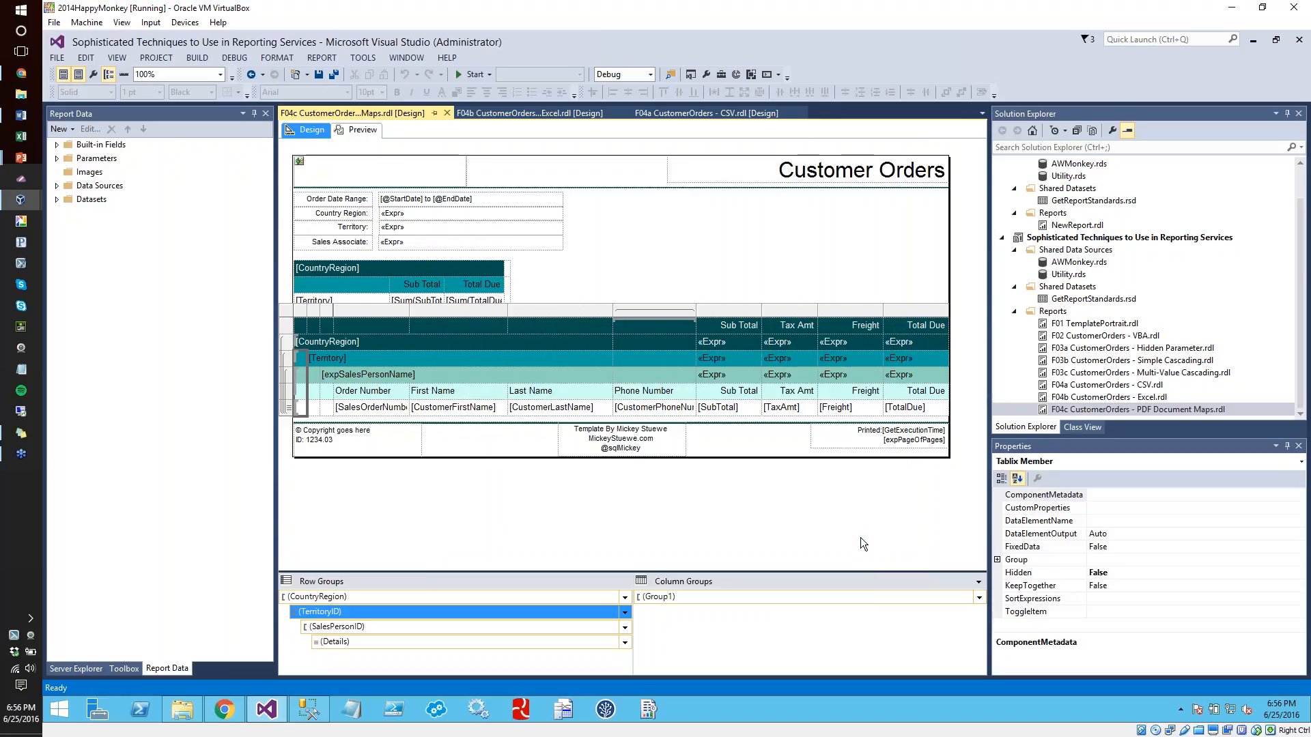
Preview the PDF Document Maps report and narrow the Report Data pane to give the preview more room
{"action": "left_click", "coordinate": [355, 131]}
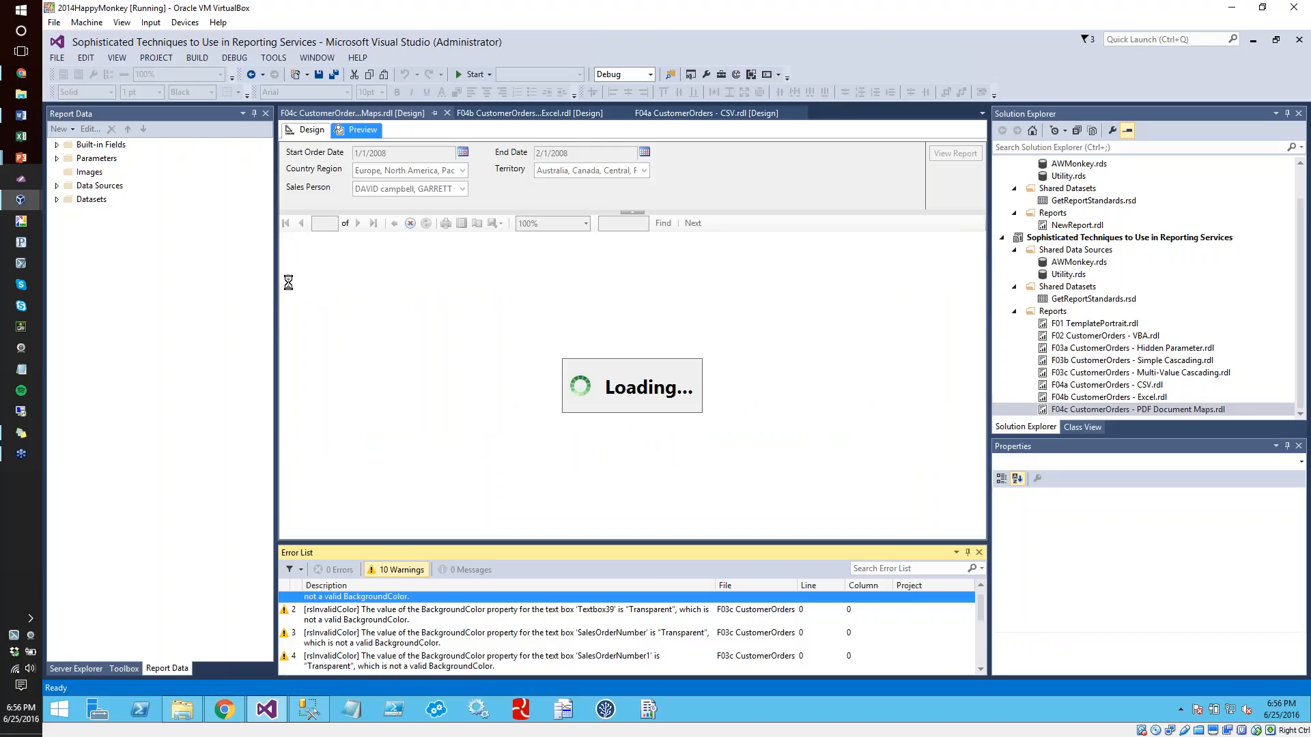
{"action": "left_click_drag", "start_coordinate": [275, 272], "coordinate": [371, 287]}
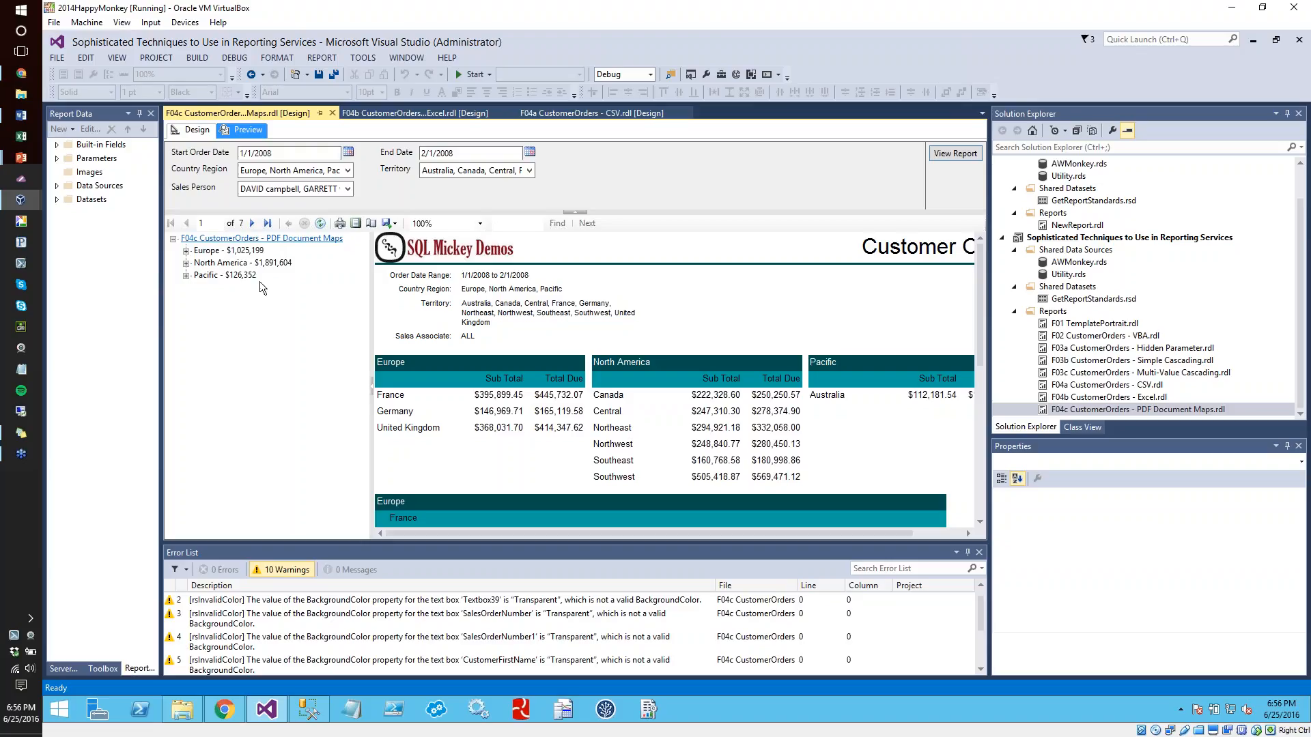
Expand Europe, France and Germany in the document map and jump to the salesperson section under Germany
{"action": "left_click", "coordinate": [186, 254]}
{"action": "left_click", "coordinate": [204, 263]}
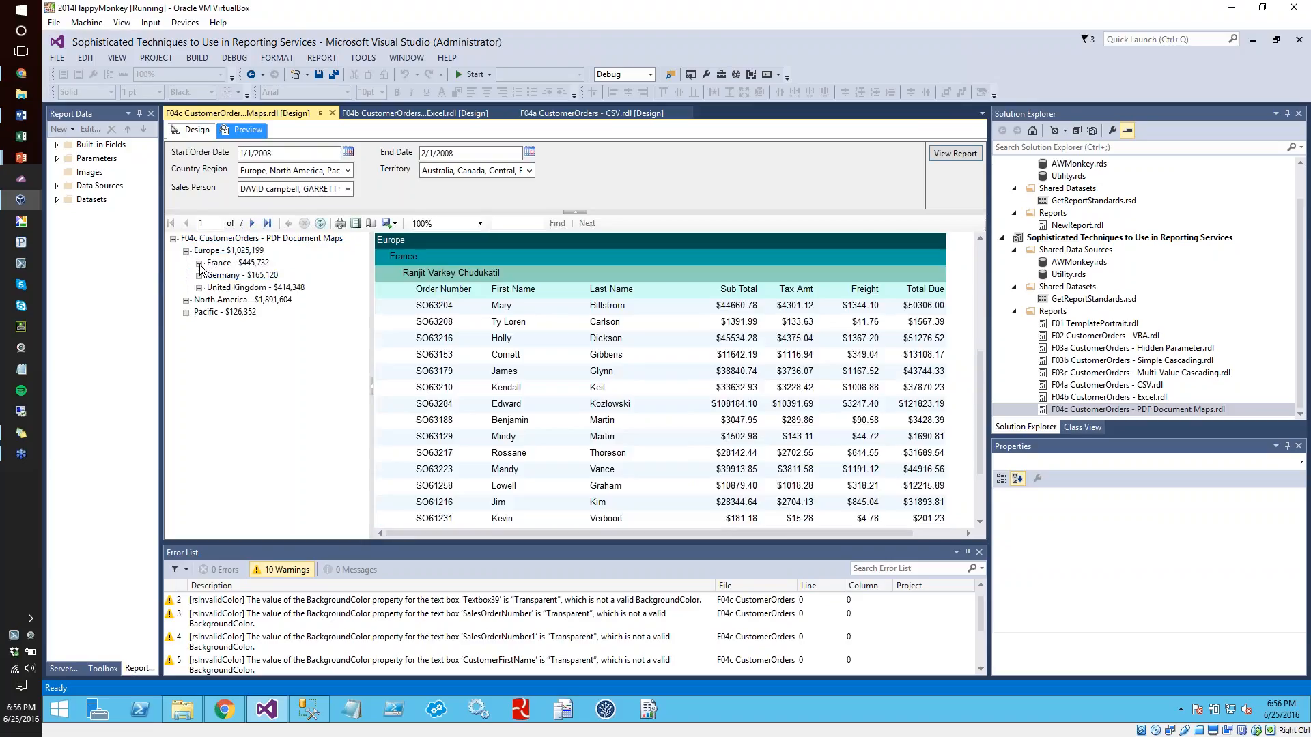
{"action": "left_click", "coordinate": [199, 263]}
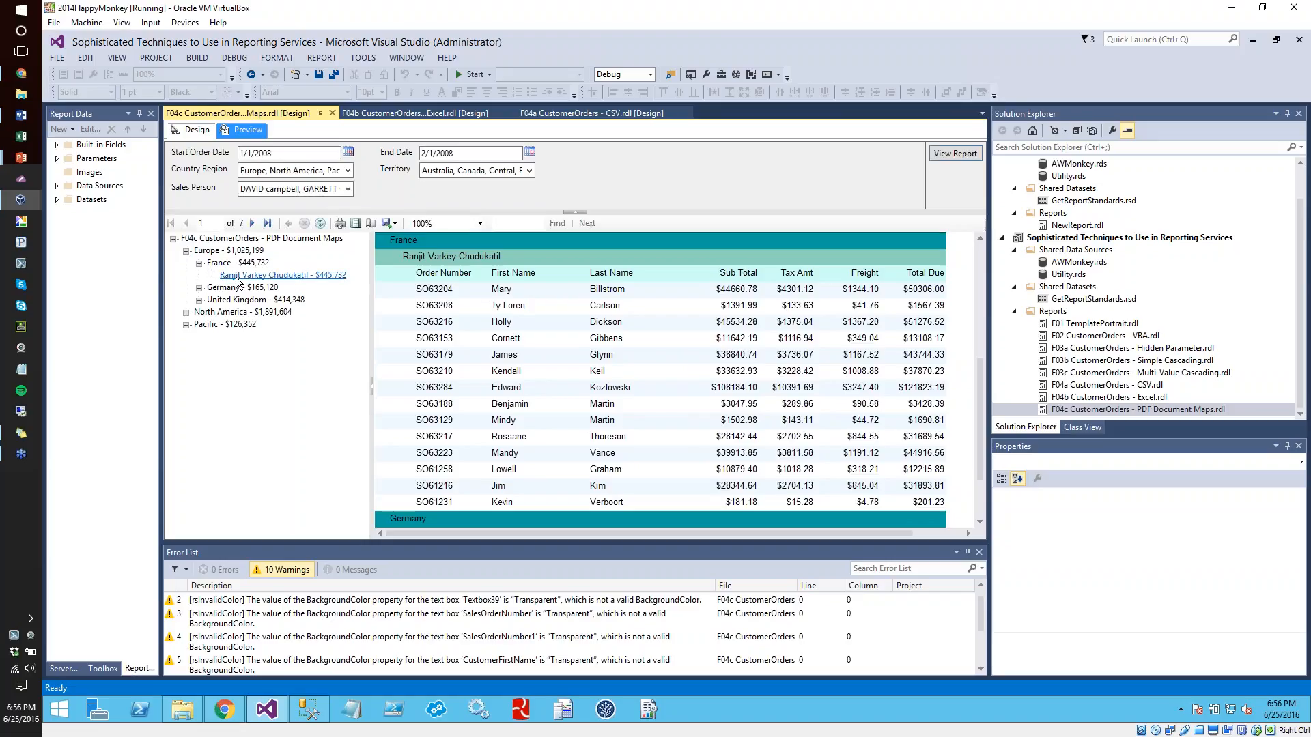
{"action": "left_click", "coordinate": [199, 289]}
{"action": "left_click", "coordinate": [236, 301]}
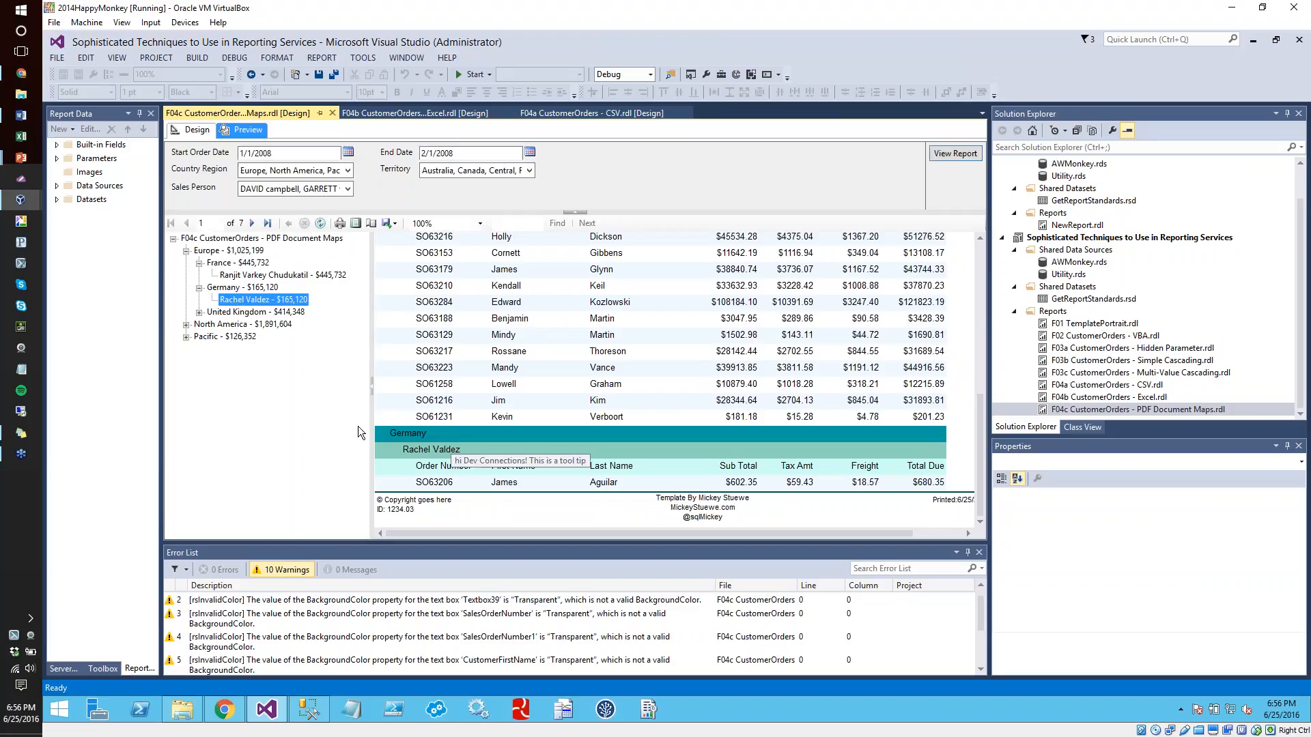
Expand Pacific and Australia in the document map and jump to the salesperson section under Australia
{"action": "left_click", "coordinate": [187, 337]}
{"action": "left_click", "coordinate": [199, 349]}
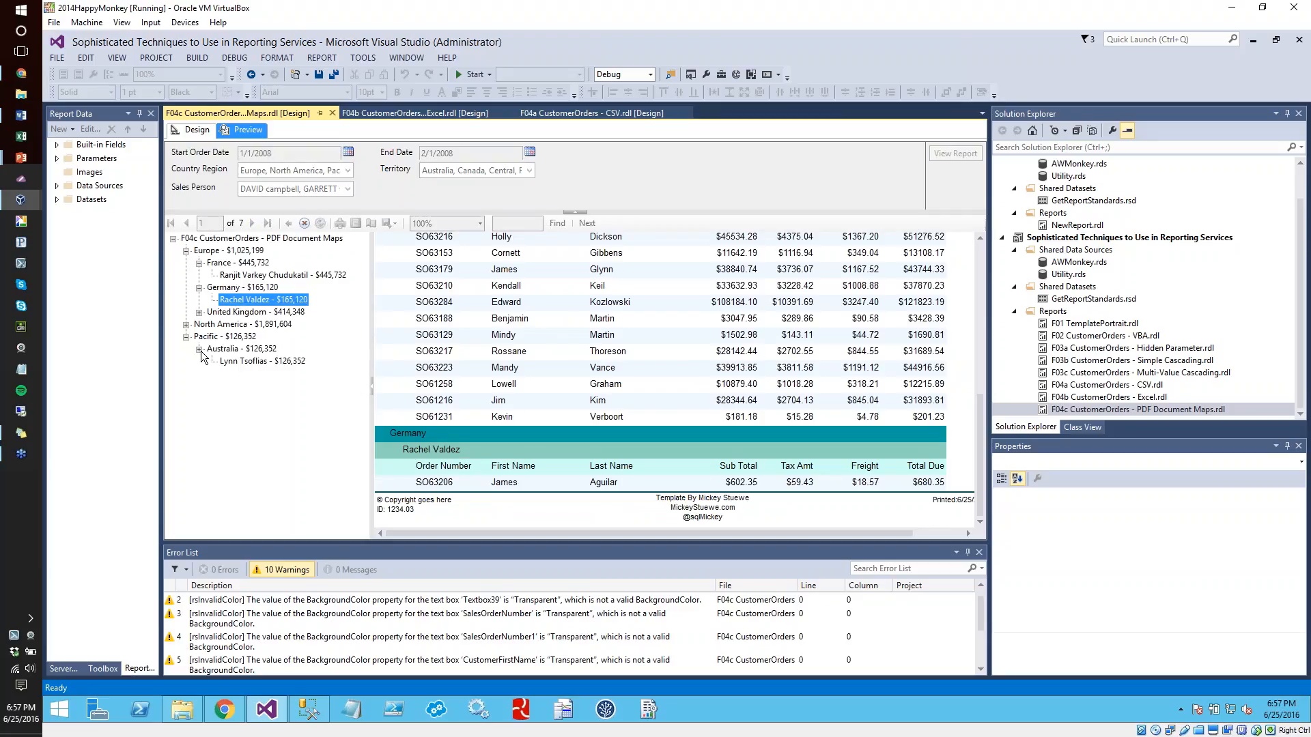
{"action": "left_click", "coordinate": [241, 362]}
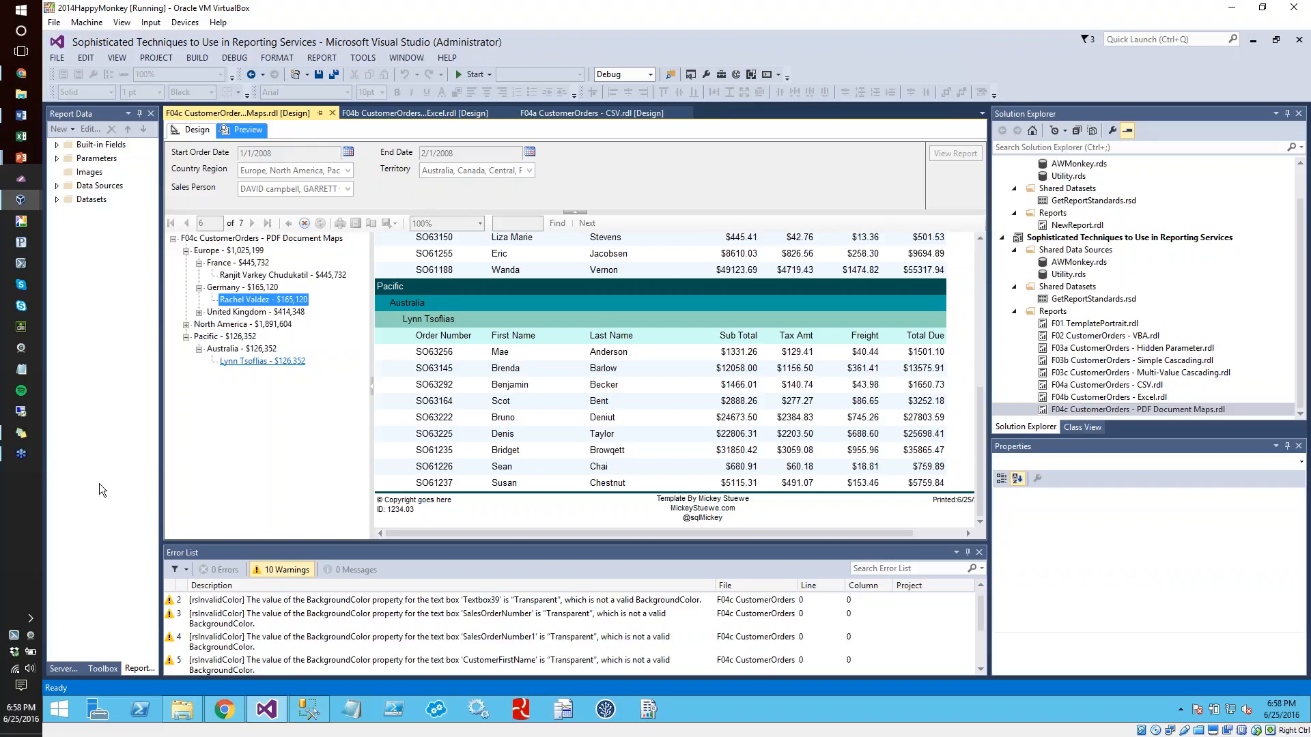
Switch to the PowerPoint slide show at the Techniques For Exported Reports slide
{"action": "left_click", "coordinate": [28, 491]}
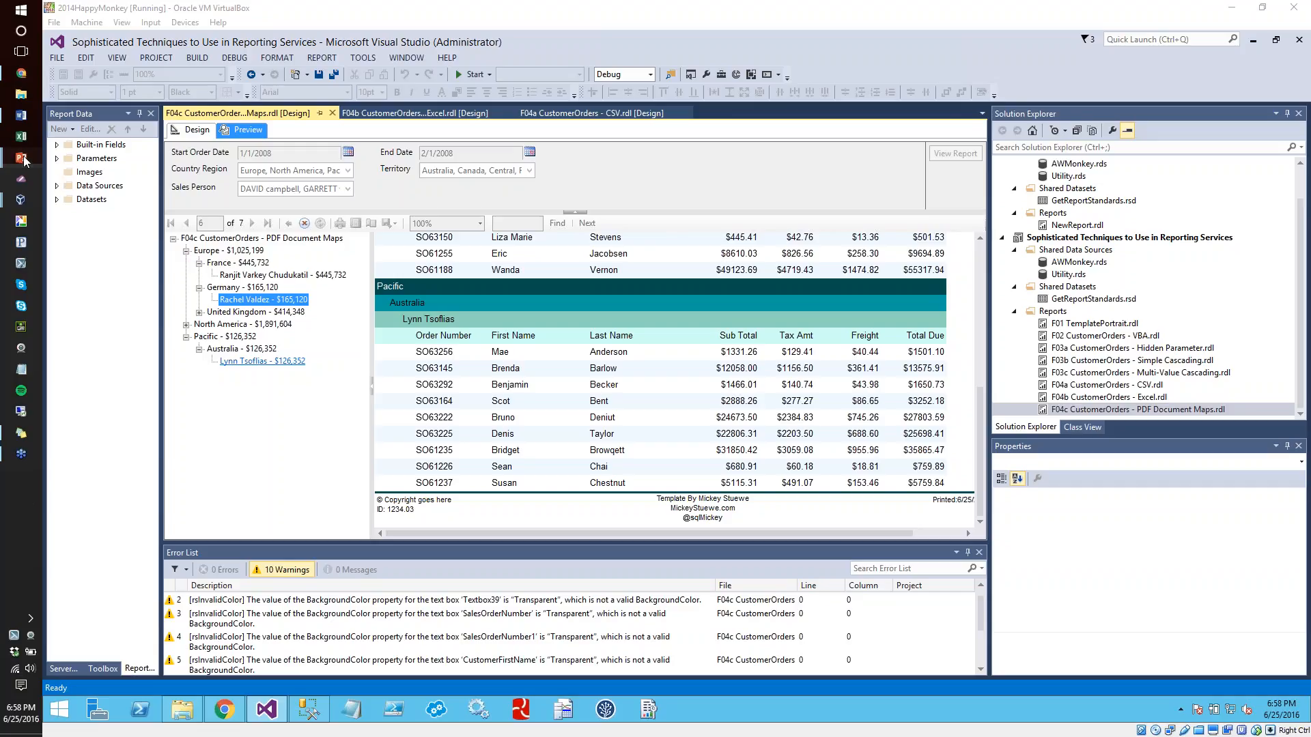
{"action": "mouse_move", "coordinate": [24, 159]}
{"action": "left_click", "coordinate": [77, 209]}
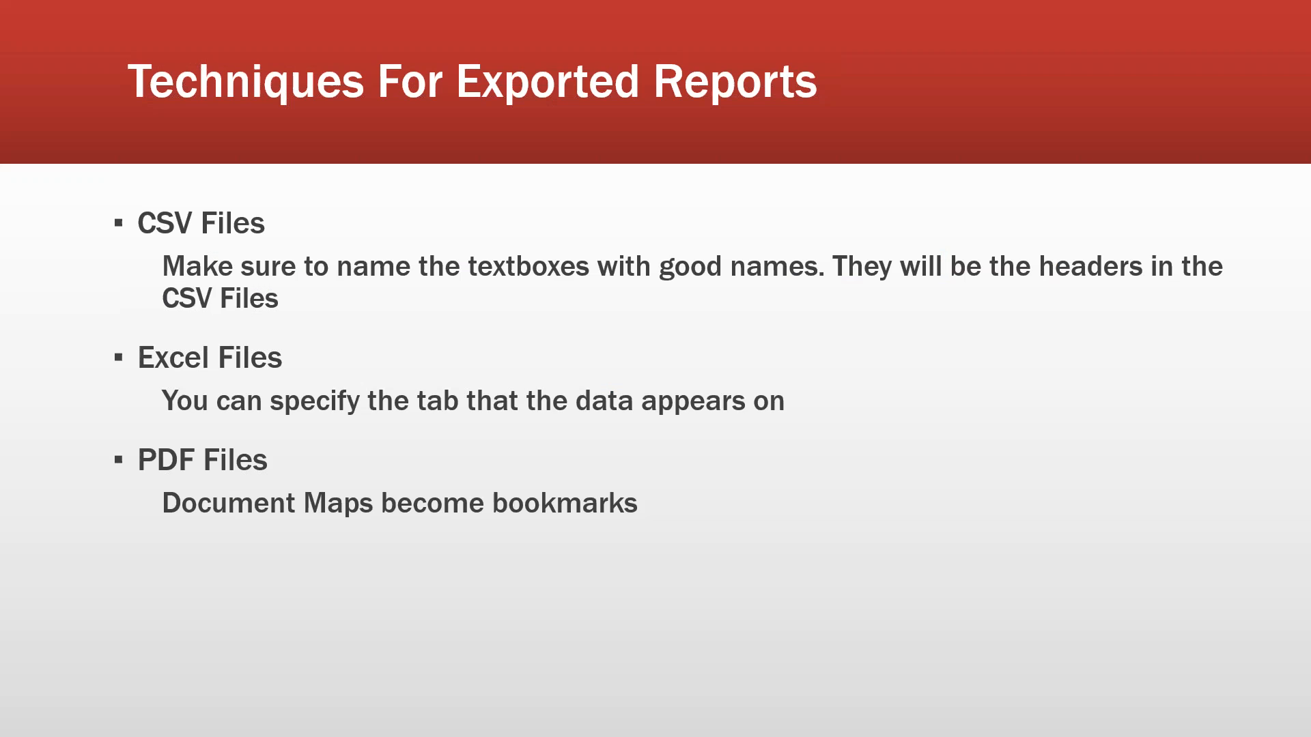
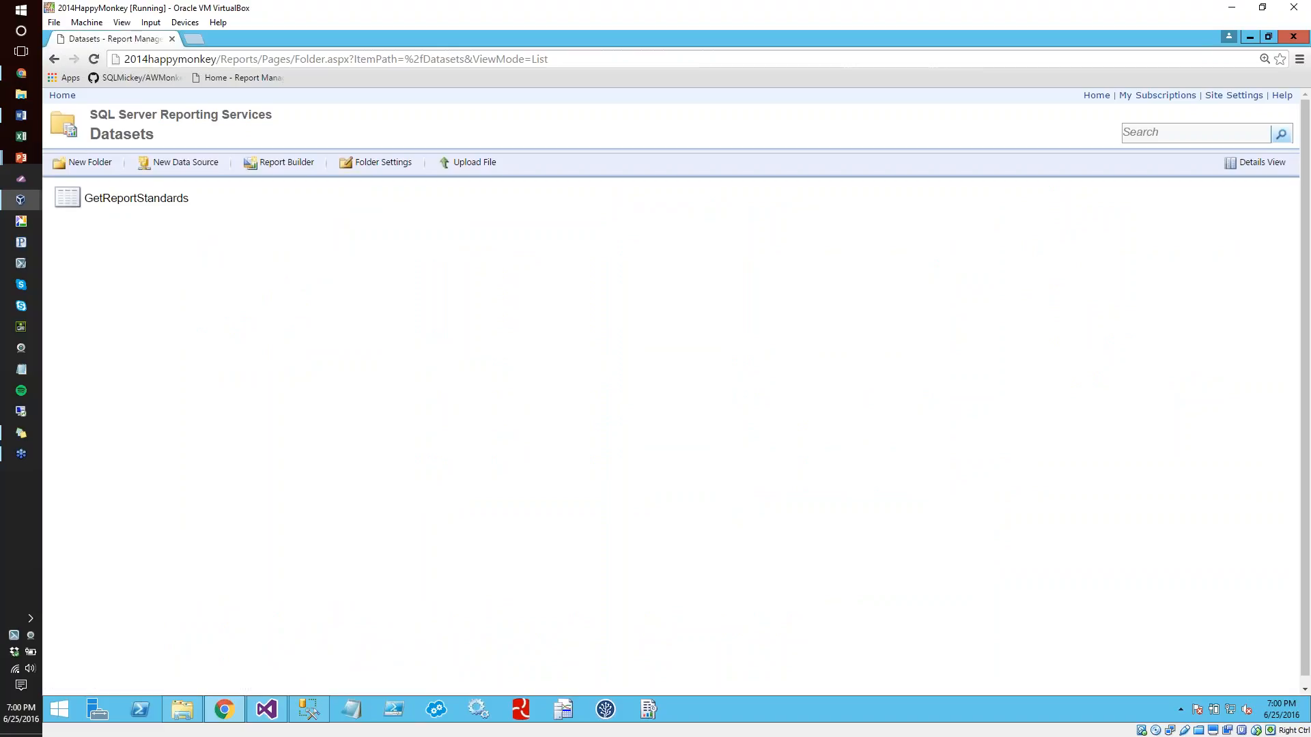
Open the parameter settings of the F03a CustomerOrders - Sales Director report in the Sophisticated Techniques to Use in Reporting Services folder
{"action": "left_click", "coordinate": [54, 59]}
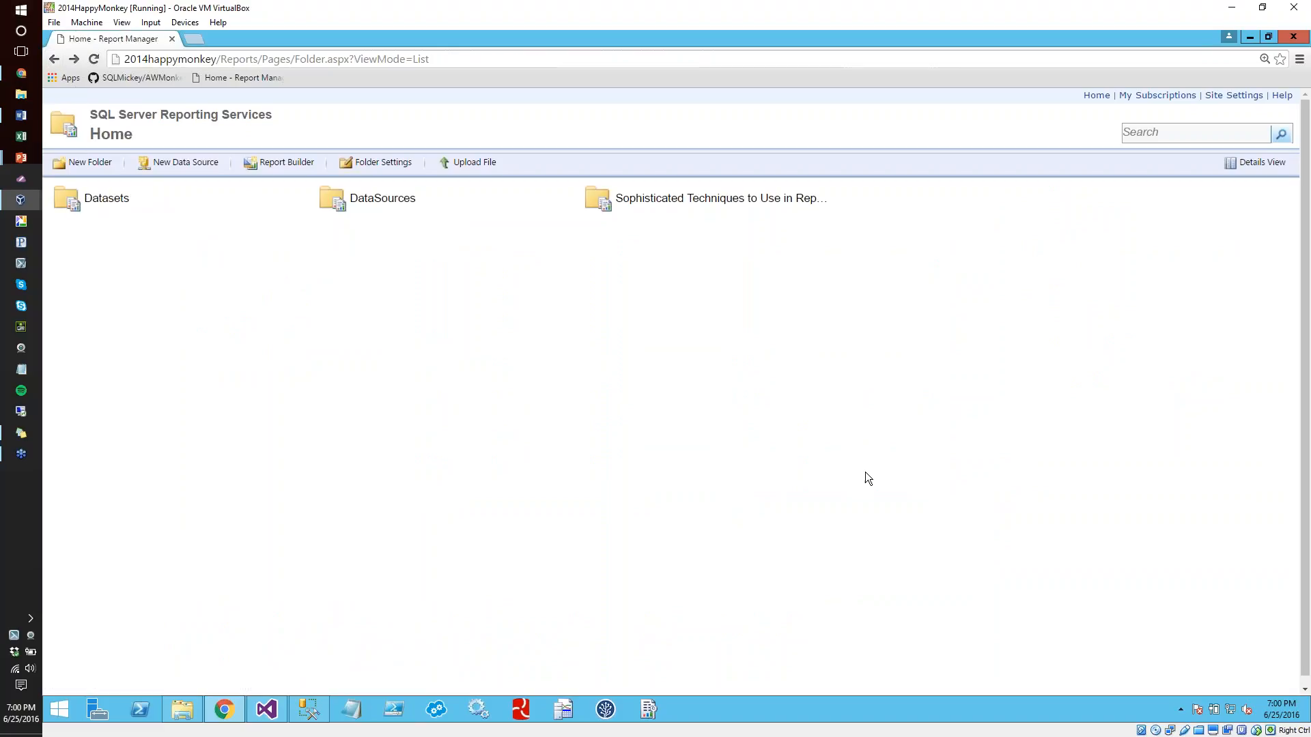
{"action": "left_click", "coordinate": [667, 202]}
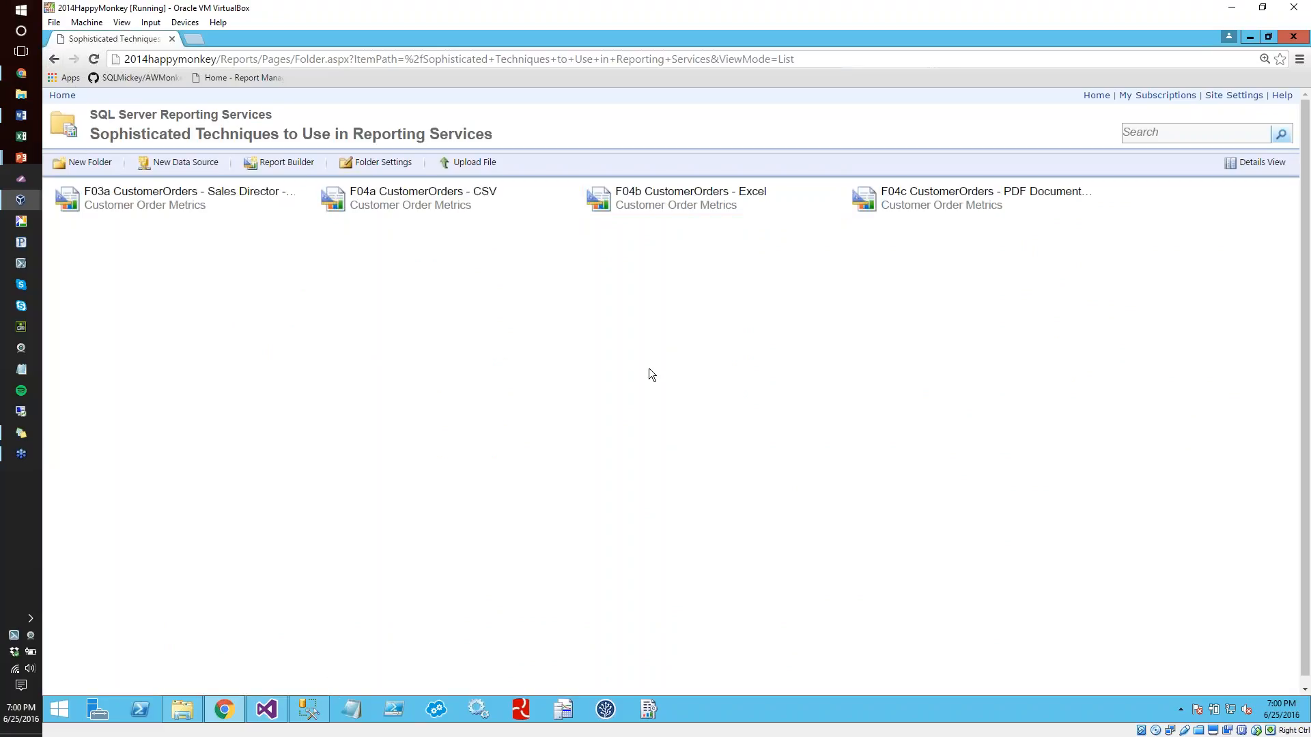
{"action": "scroll", "coordinate": [1017, 465], "scroll_direction": "down", "scroll_amount": 1}
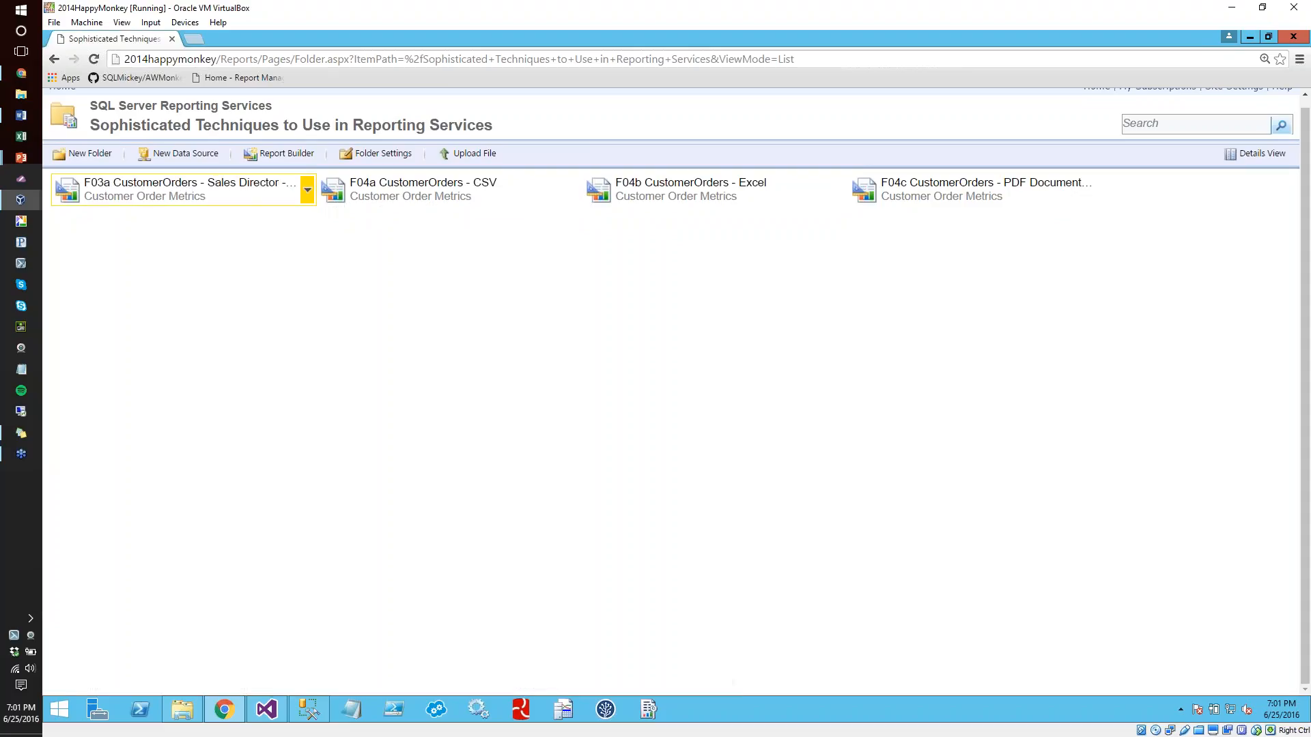
{"action": "left_click", "coordinate": [307, 190]}
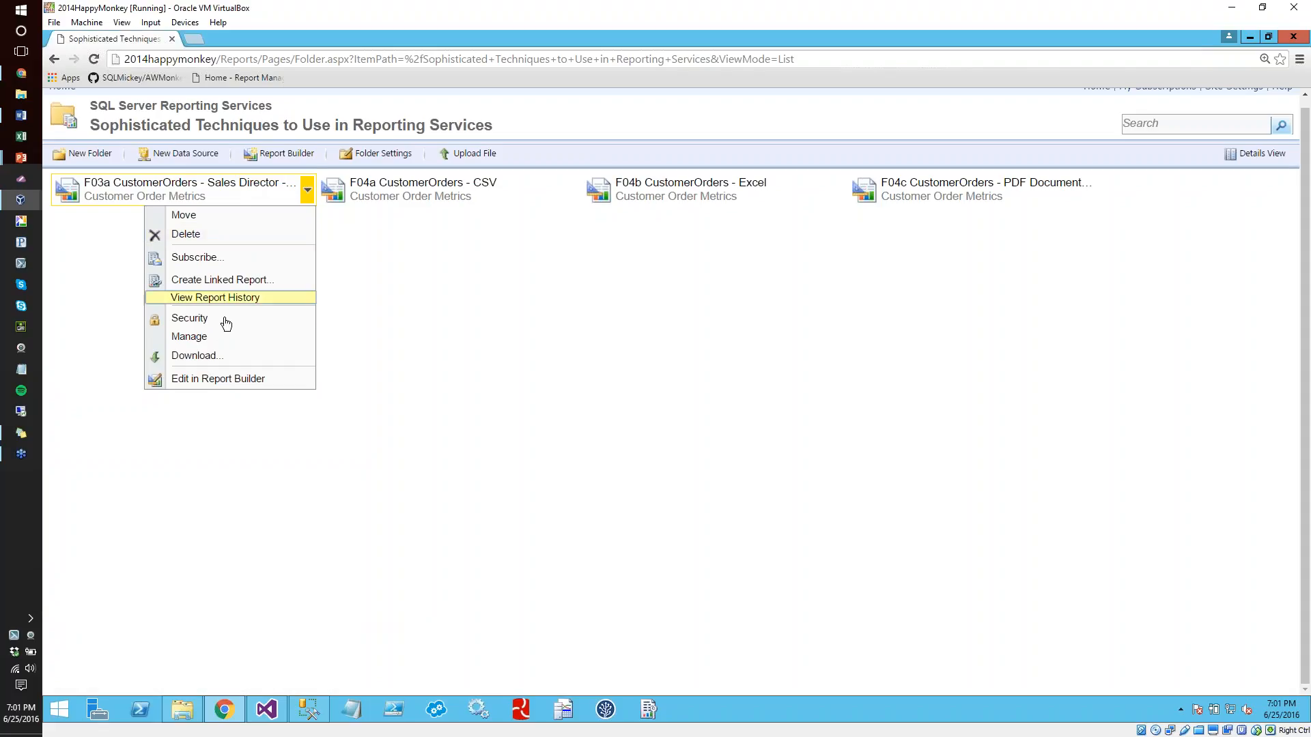
{"action": "left_click", "coordinate": [198, 336]}
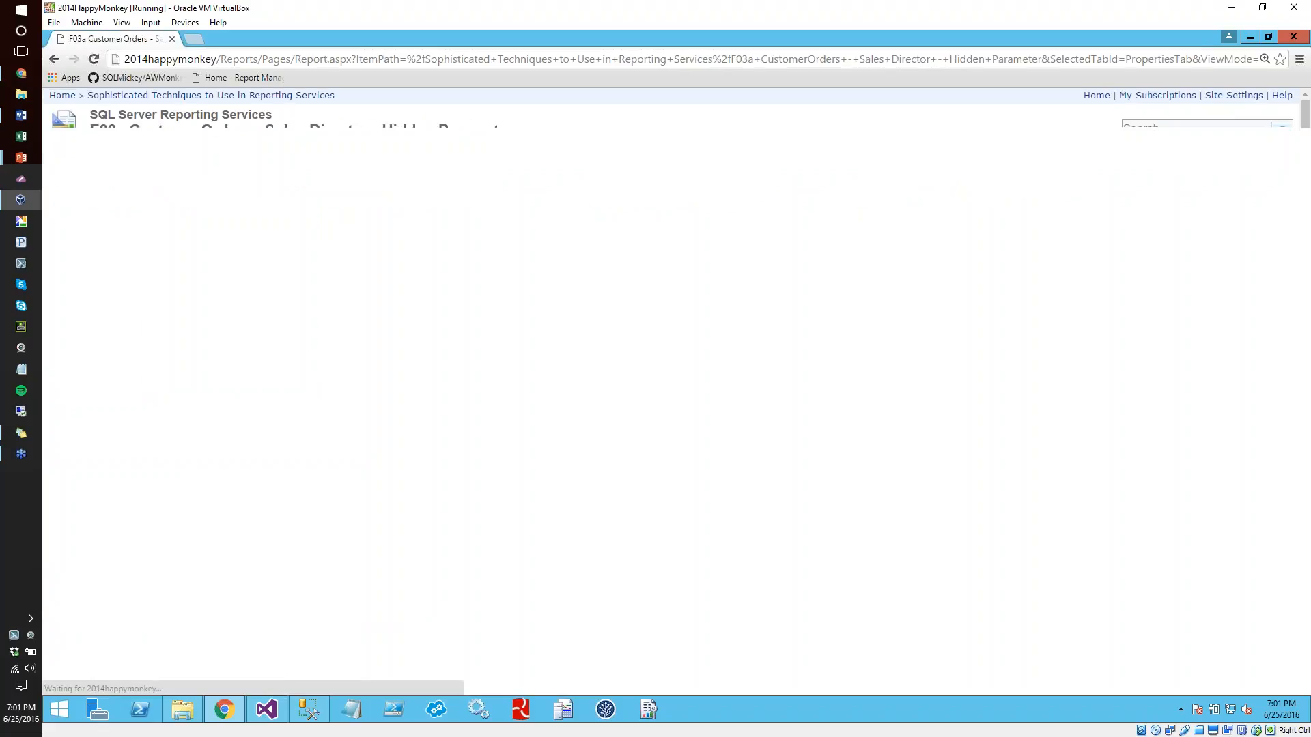
{"action": "left_click", "coordinate": [121, 215]}
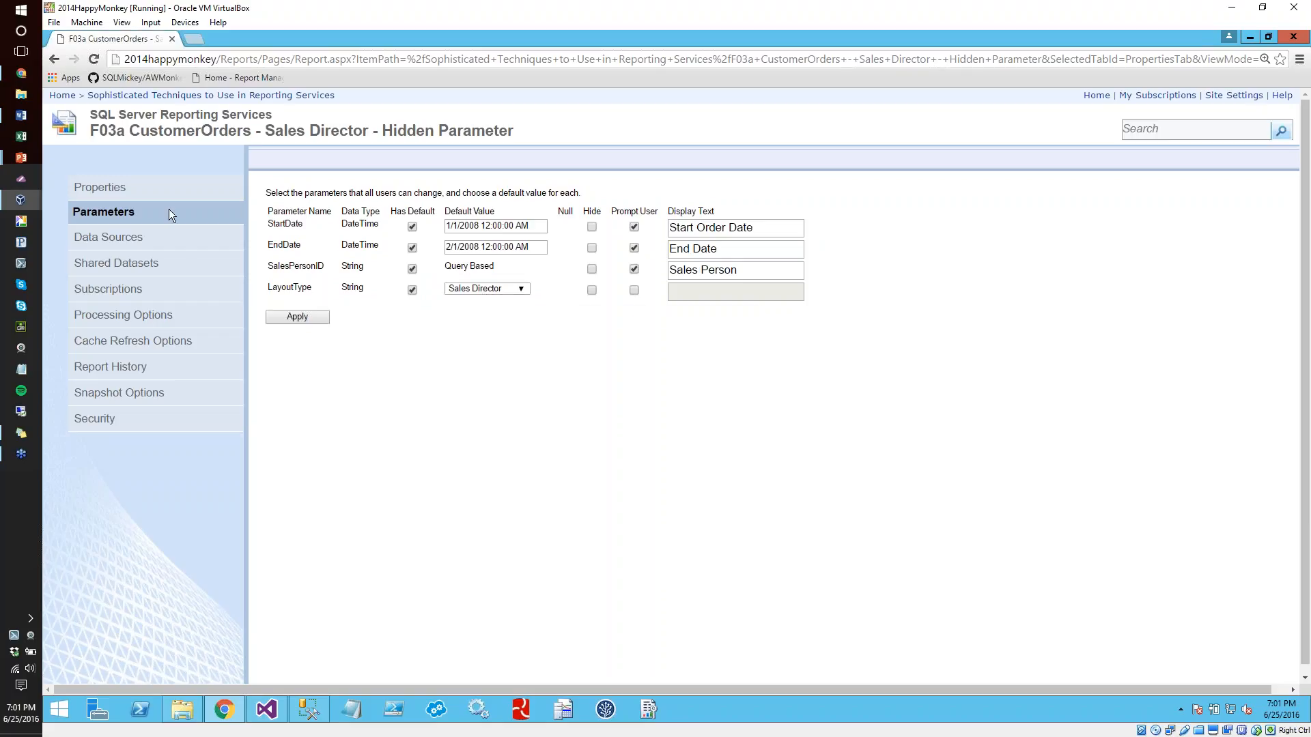
Create a folder named Customer Service inside the Sophisticated Techniques to Use in Reporting Services folder
{"action": "left_click", "coordinate": [250, 95]}
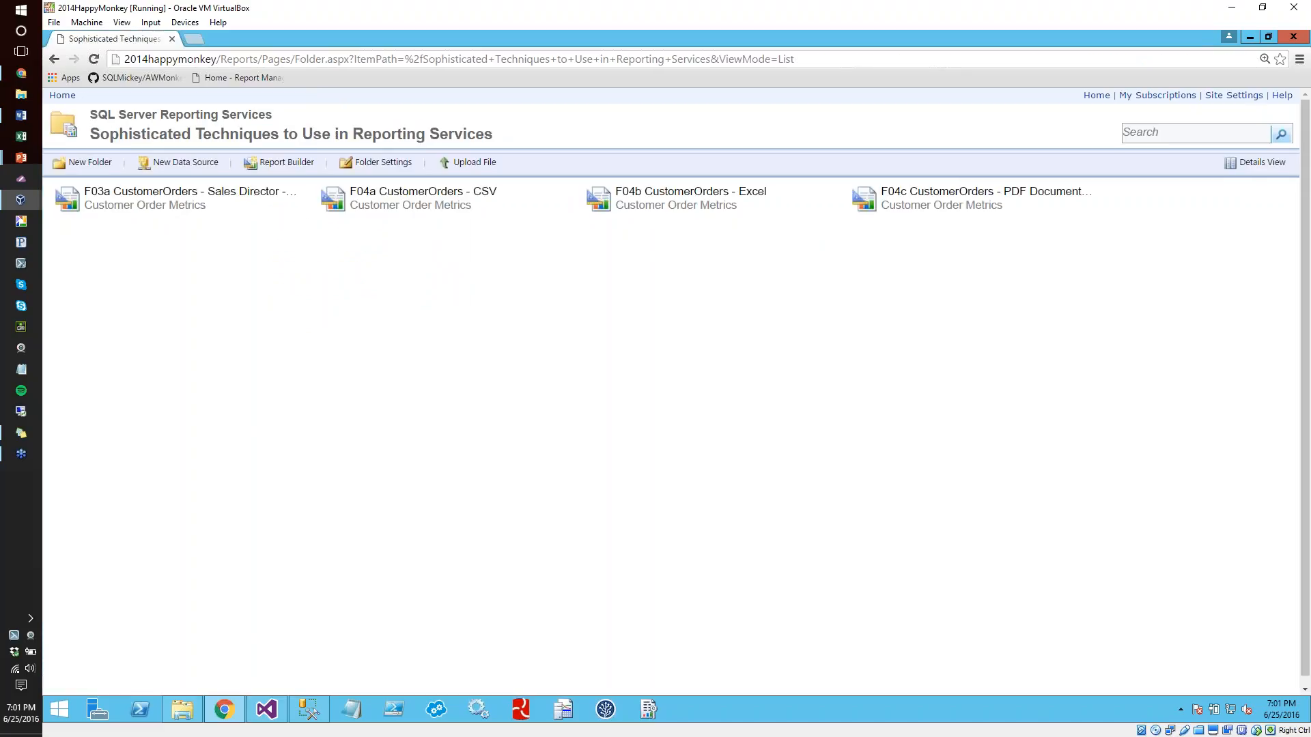
{"action": "left_click", "coordinate": [307, 199]}
{"action": "left_click", "coordinate": [460, 280]}
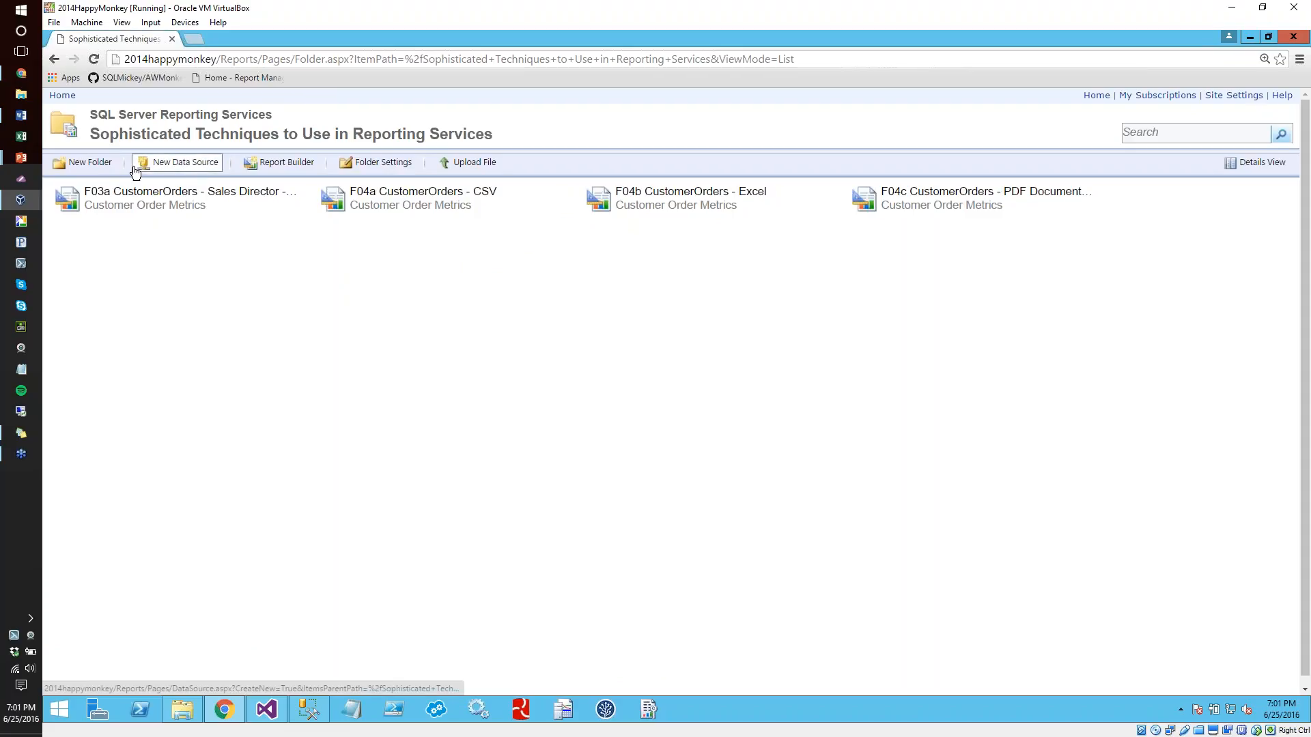
{"action": "left_click", "coordinate": [86, 163]}
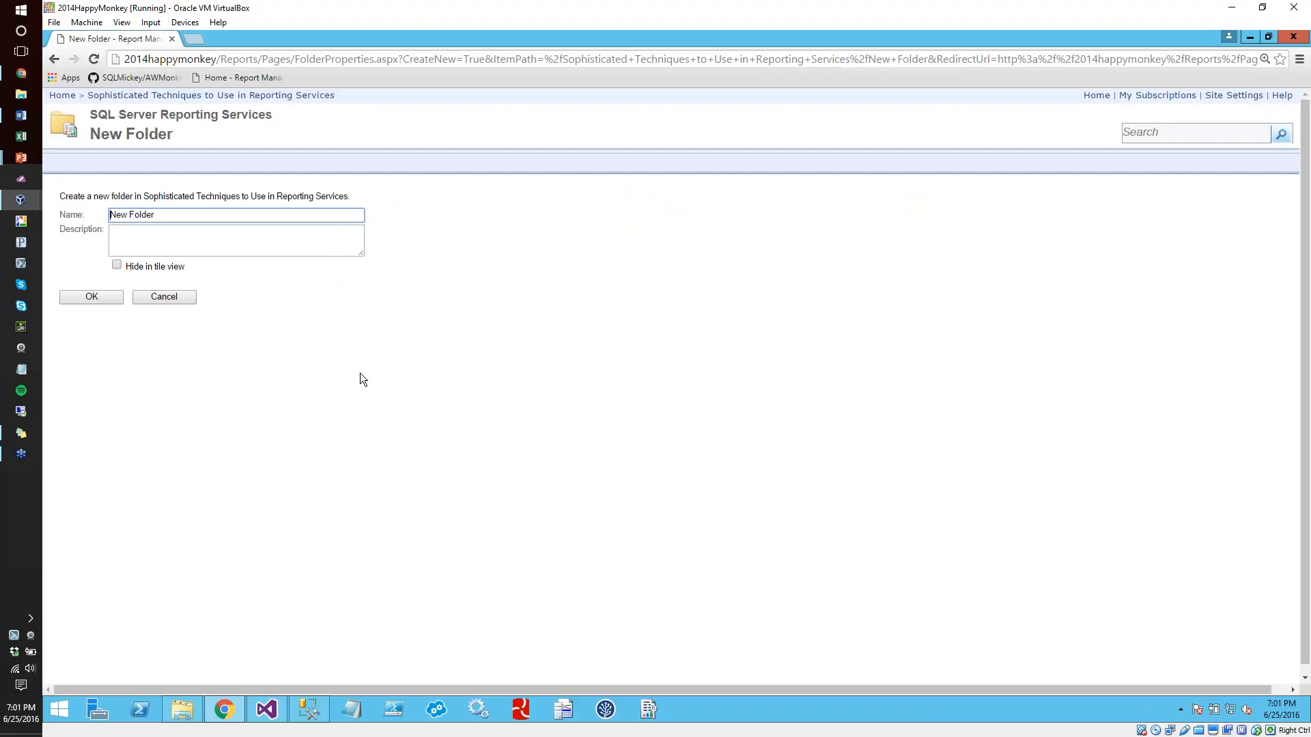
{"action": "type", "text": "Customer Service"}
{"action": "left_click", "coordinate": [100, 298]}
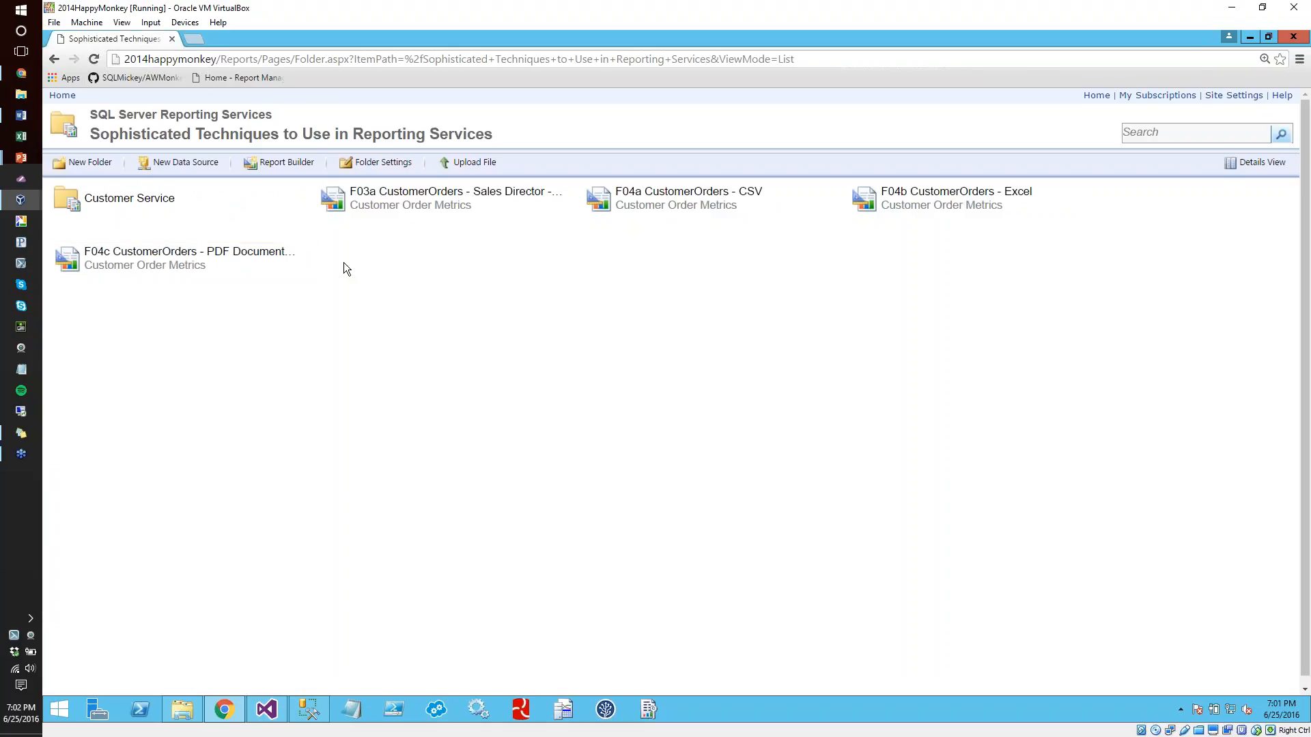
Start a linked report based on F04c CustomerOrders - PDF Document Maps and name it Custom Order - Customer Service
{"action": "left_click", "coordinate": [308, 259]}
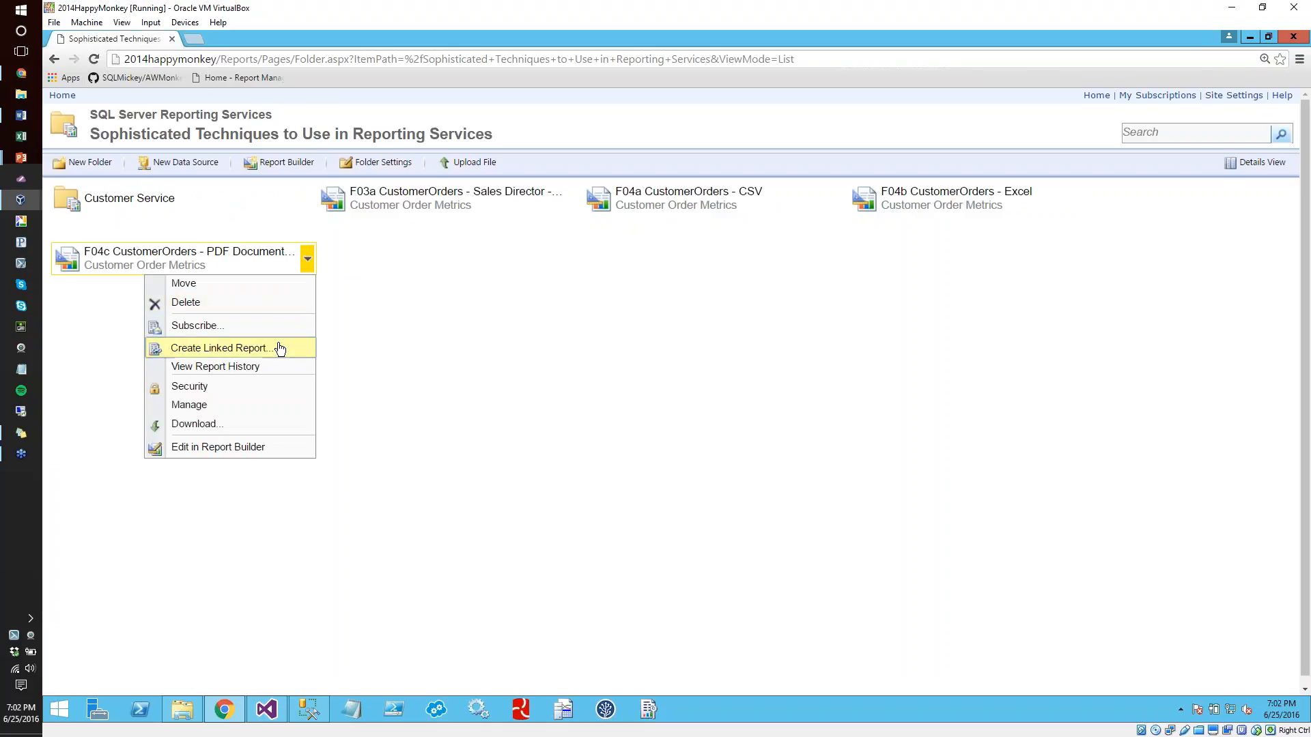
{"action": "left_click", "coordinate": [219, 348]}
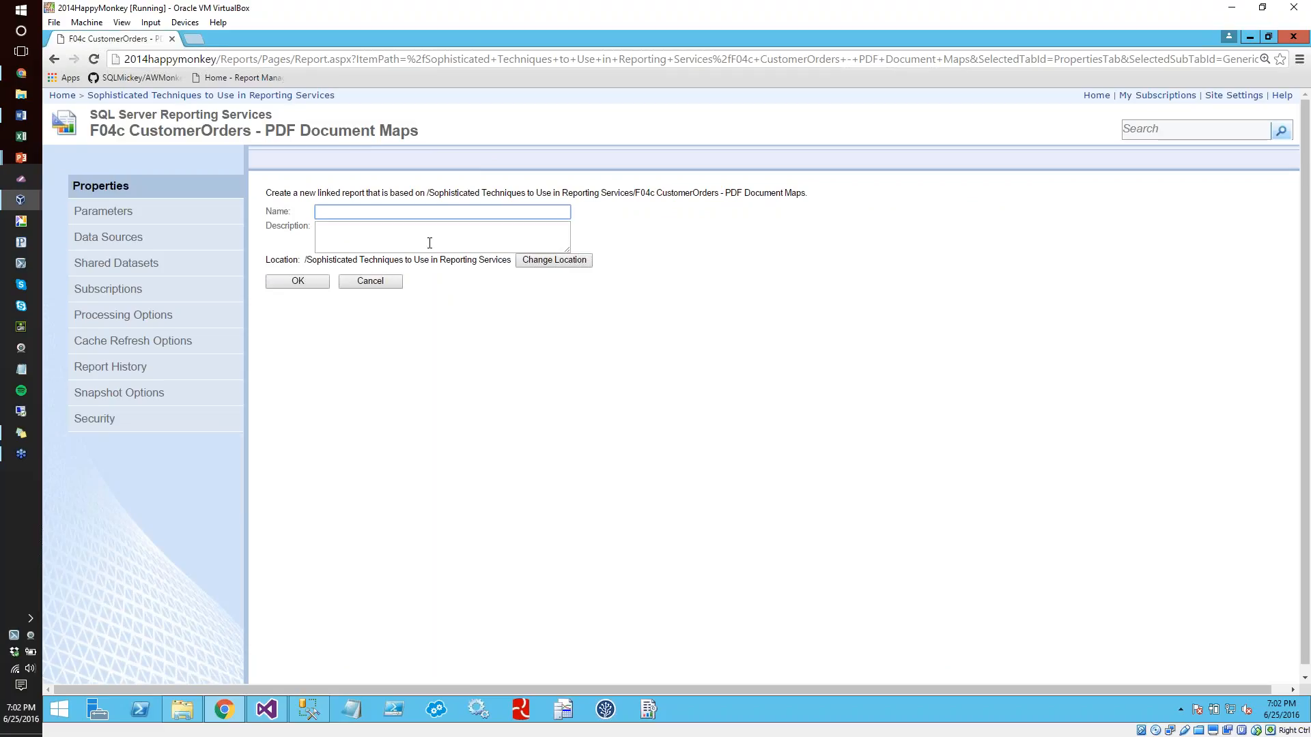
{"action": "type", "text": "Custom Order - Customer Service"}
Set the linked report's location to the Customer Service folder and create the report
{"action": "left_click", "coordinate": [546, 263]}
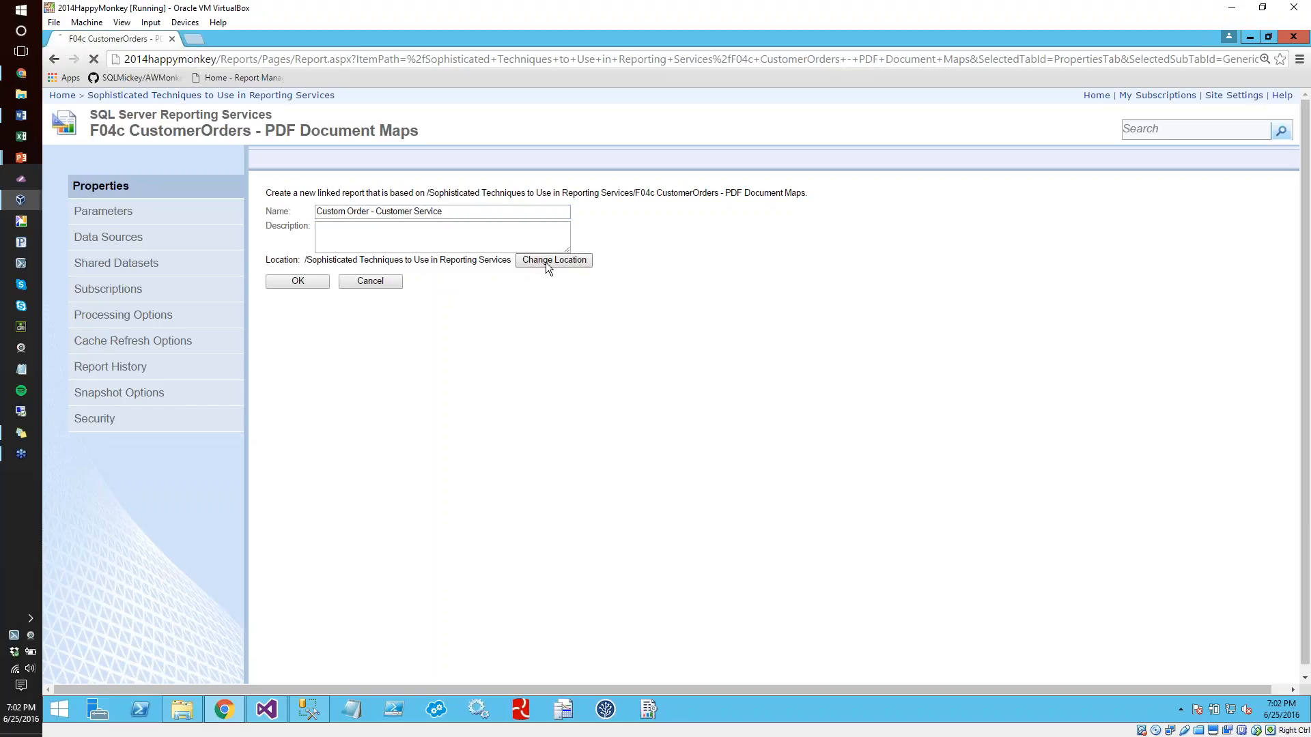
{"action": "left_click", "coordinate": [539, 304]}
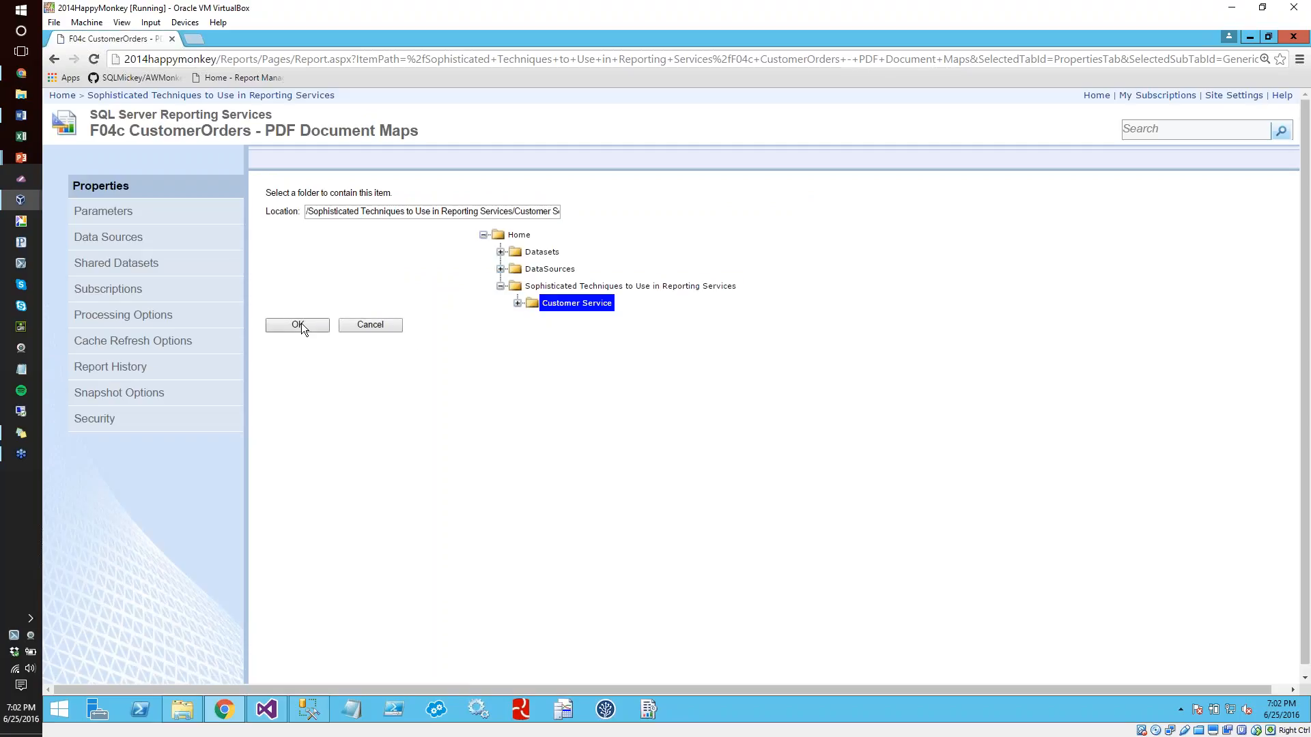
{"action": "left_click", "coordinate": [301, 324]}
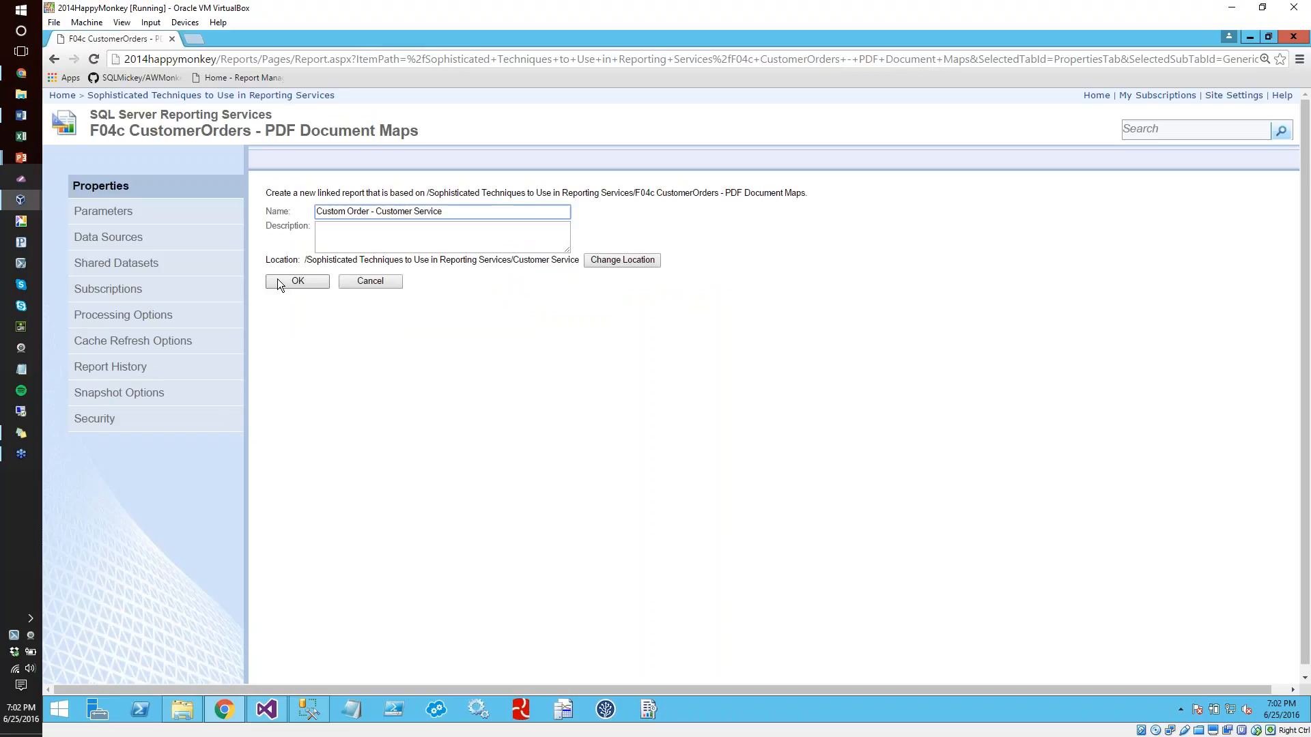
{"action": "left_click", "coordinate": [277, 280]}
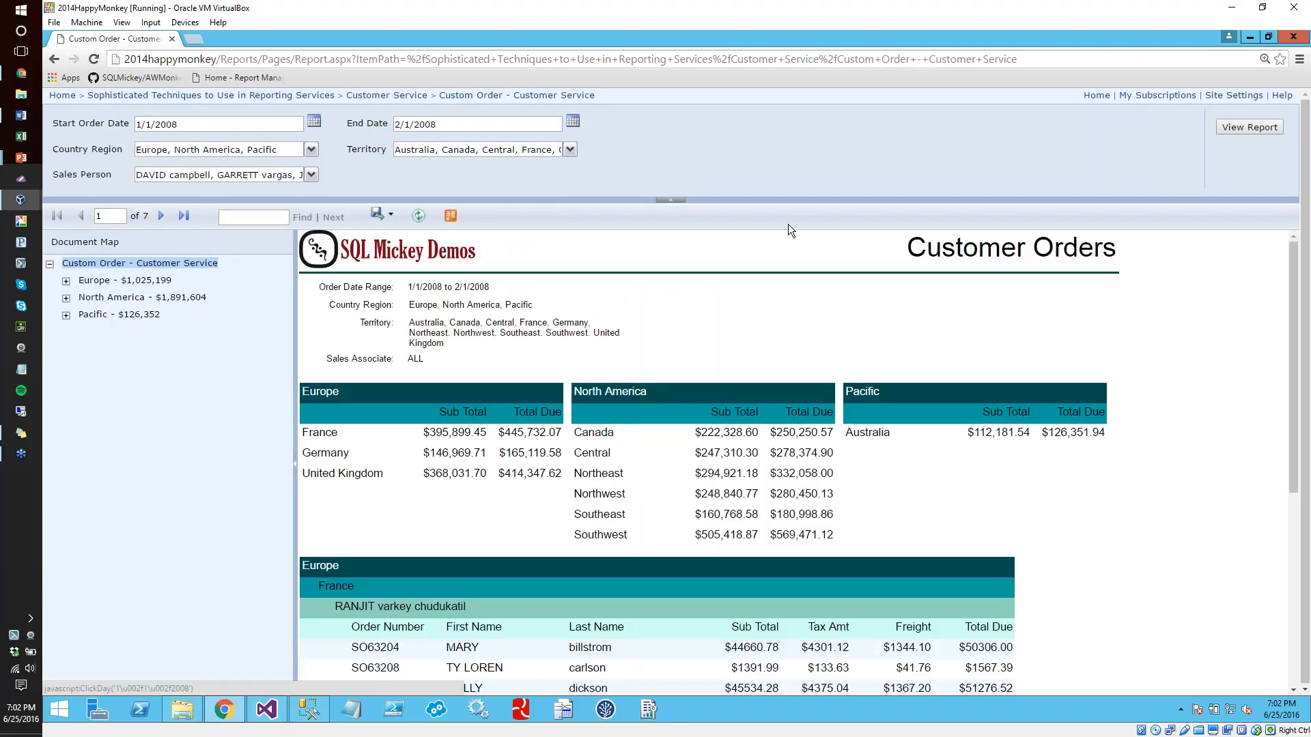
Set the linked report's LayoutType parameter default to Customer Service and apply the change
{"action": "left_click", "coordinate": [400, 96]}
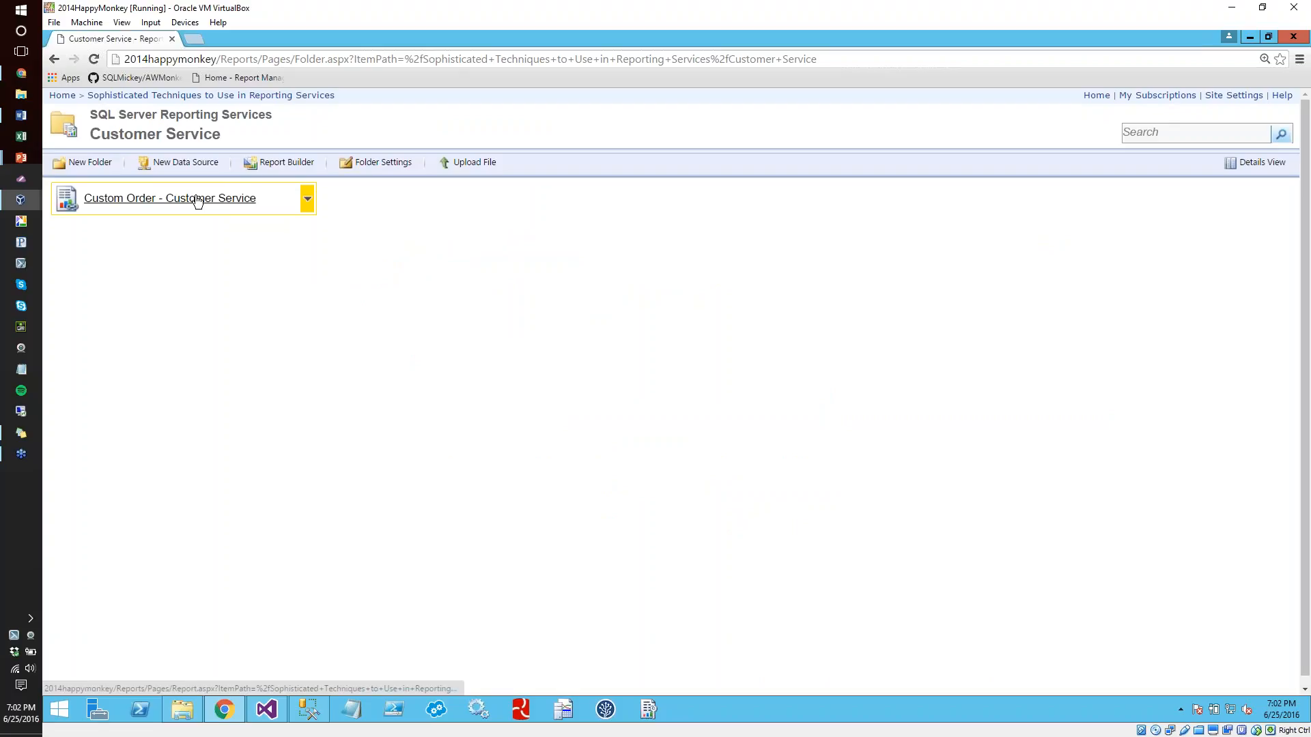
{"action": "left_click", "coordinate": [308, 198]}
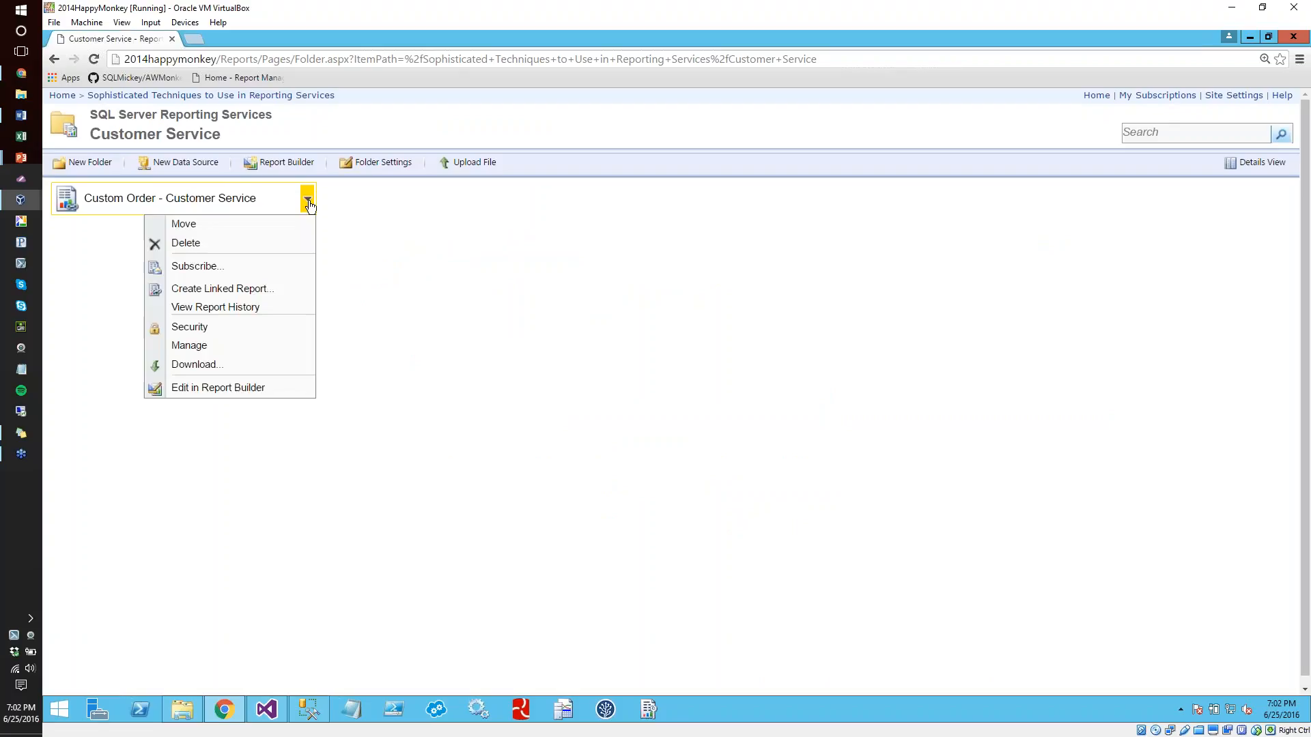
{"action": "left_click", "coordinate": [183, 345]}
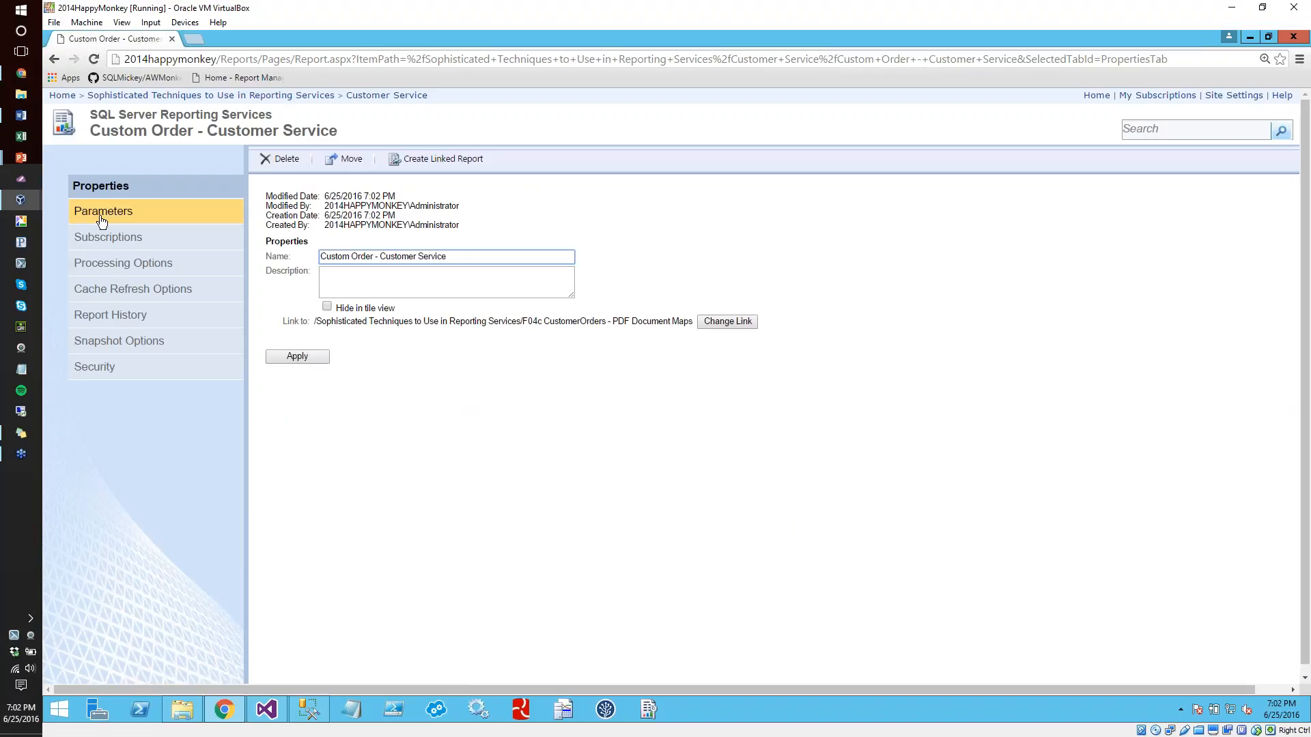
{"action": "left_click", "coordinate": [103, 212]}
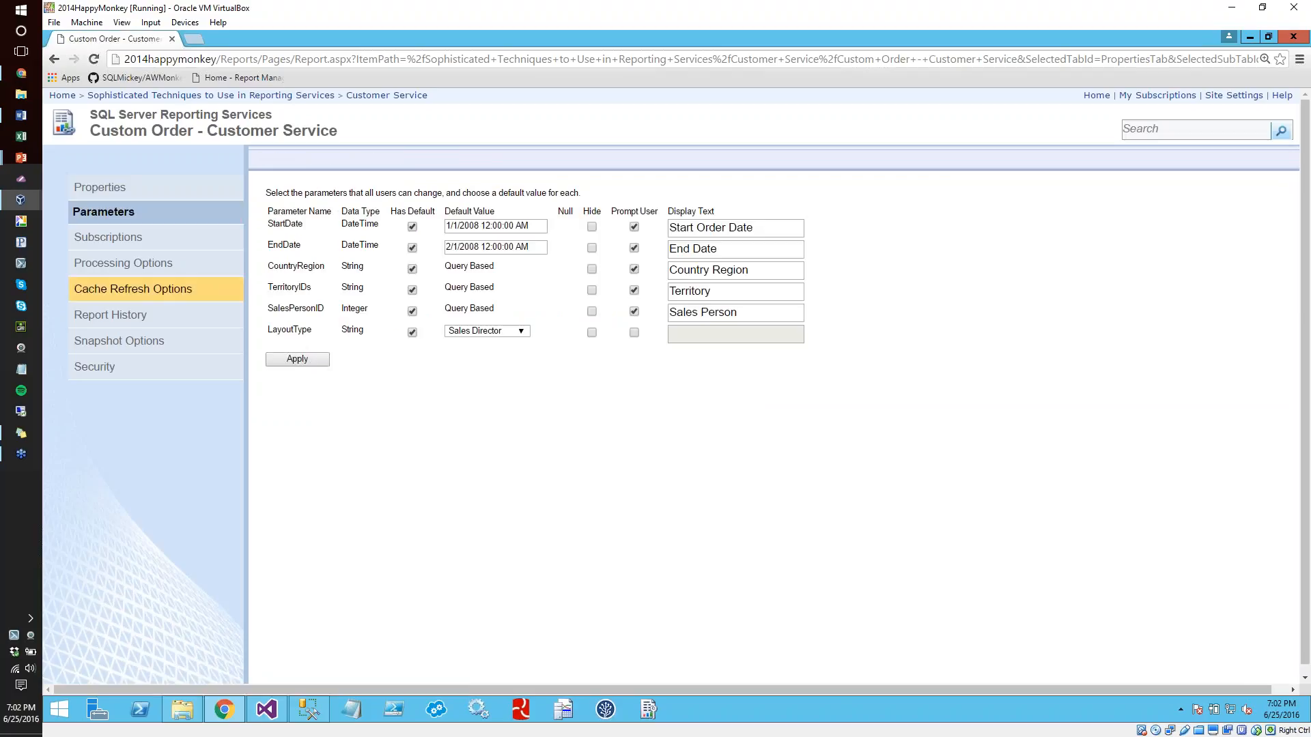
{"action": "left_click", "coordinate": [523, 332]}
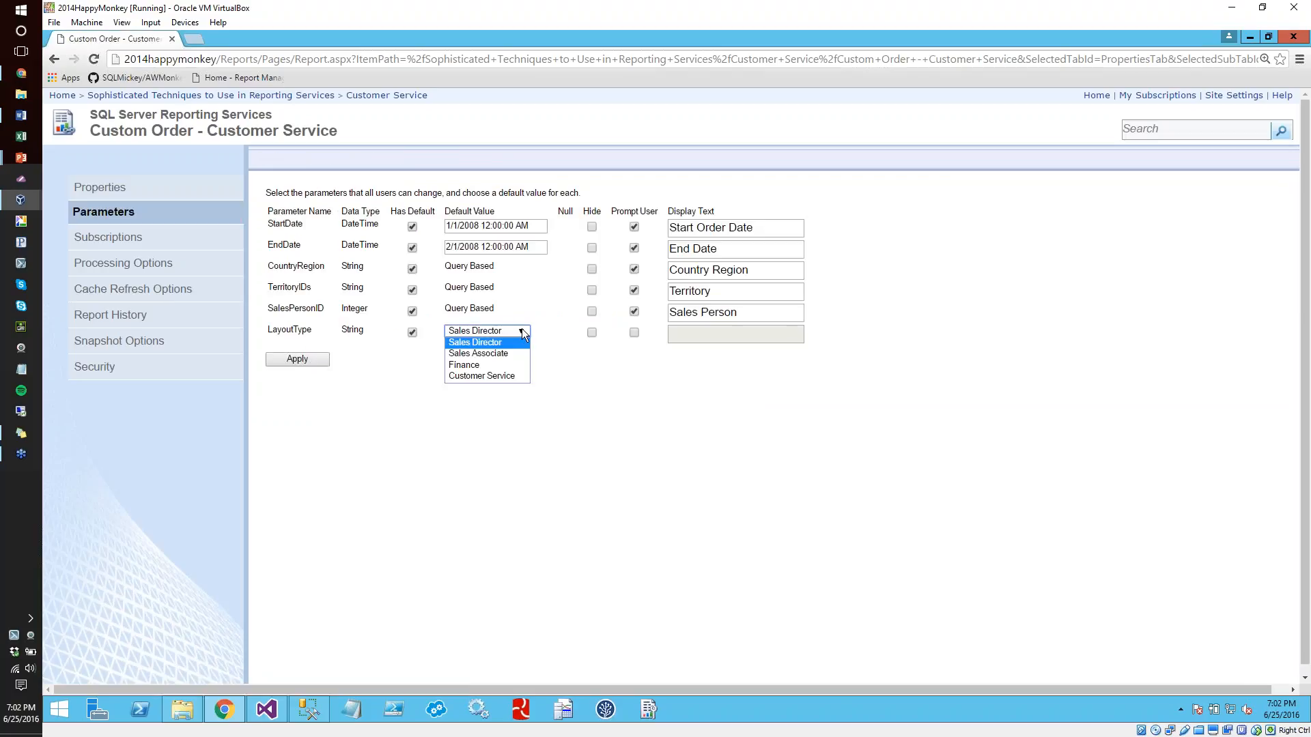
{"action": "left_click", "coordinate": [502, 376]}
{"action": "left_click", "coordinate": [300, 358]}
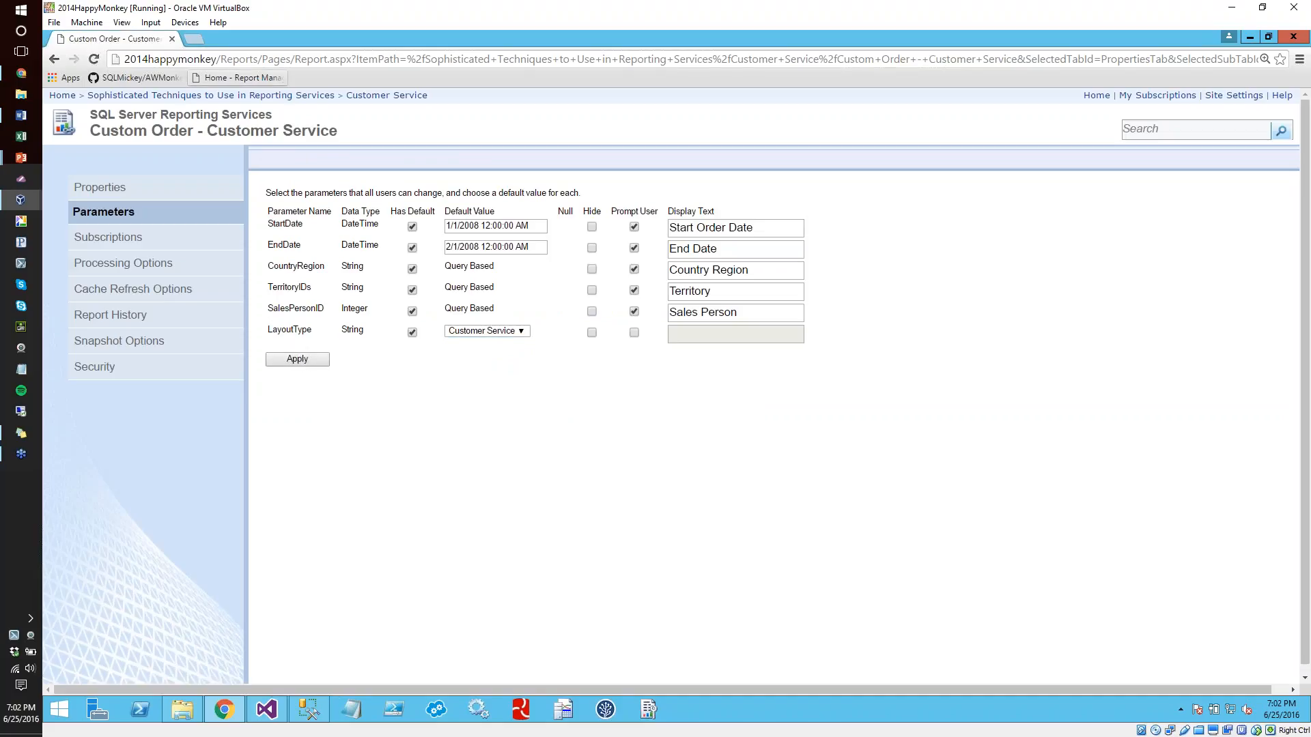
Run the Custom Order - Customer Service report and examine the columns of its order details
{"action": "left_click", "coordinate": [212, 131]}
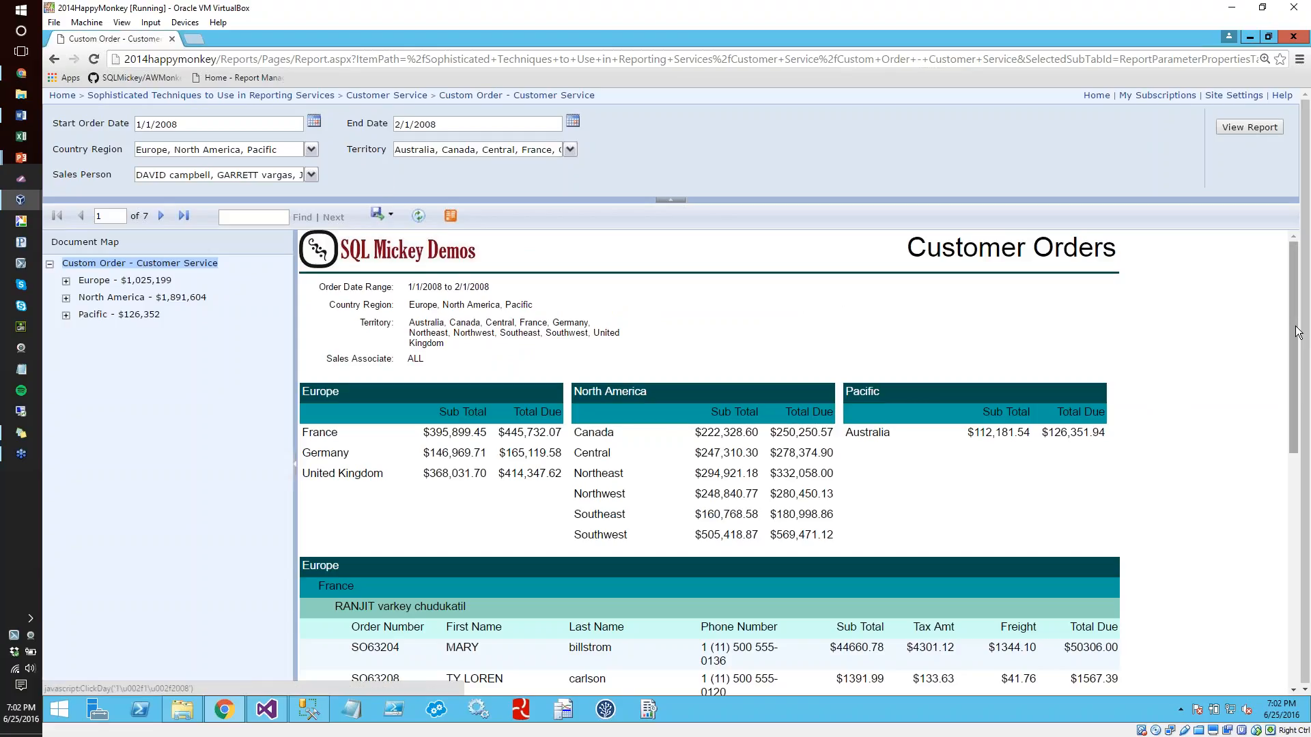
{"action": "left_click_drag", "start_coordinate": [1295, 345], "coordinate": [1295, 448]}
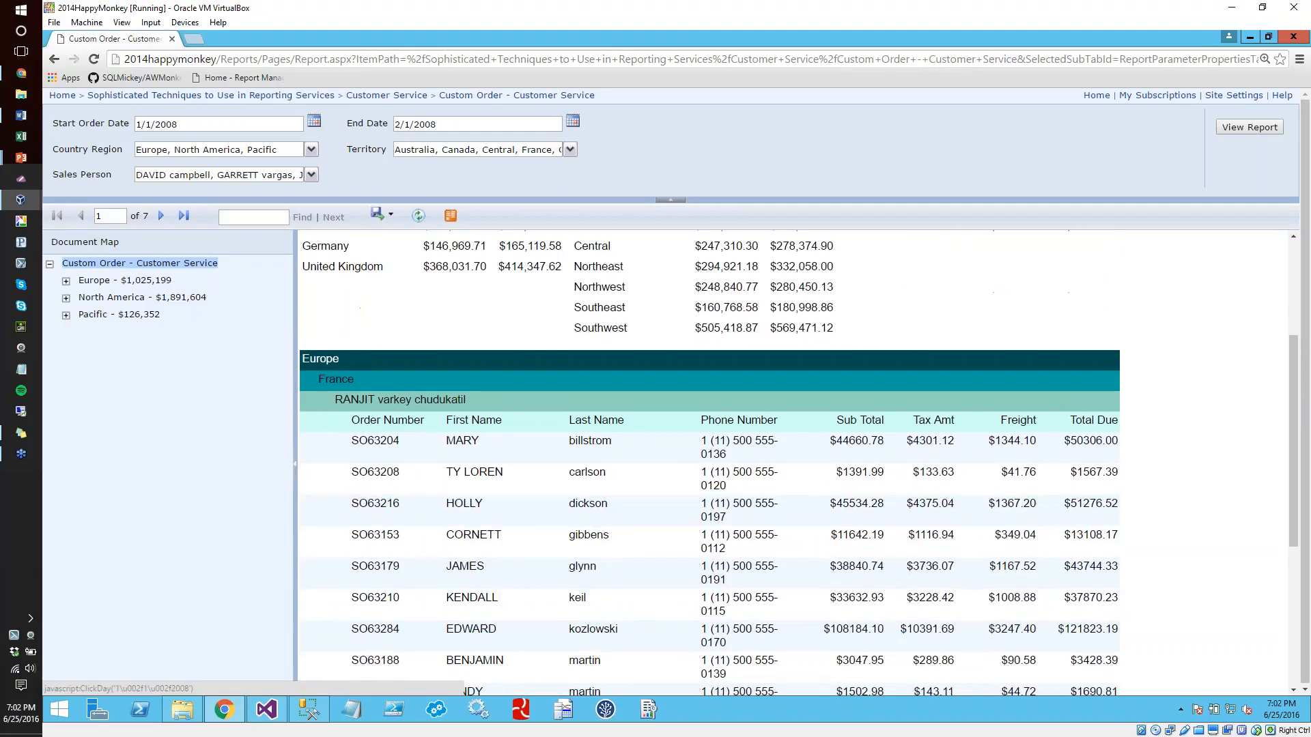
Run the F03a CustomerOrders - Sales Director - Hidden Parameter report from the parent folder for a single sales person
{"action": "left_click", "coordinate": [136, 95]}
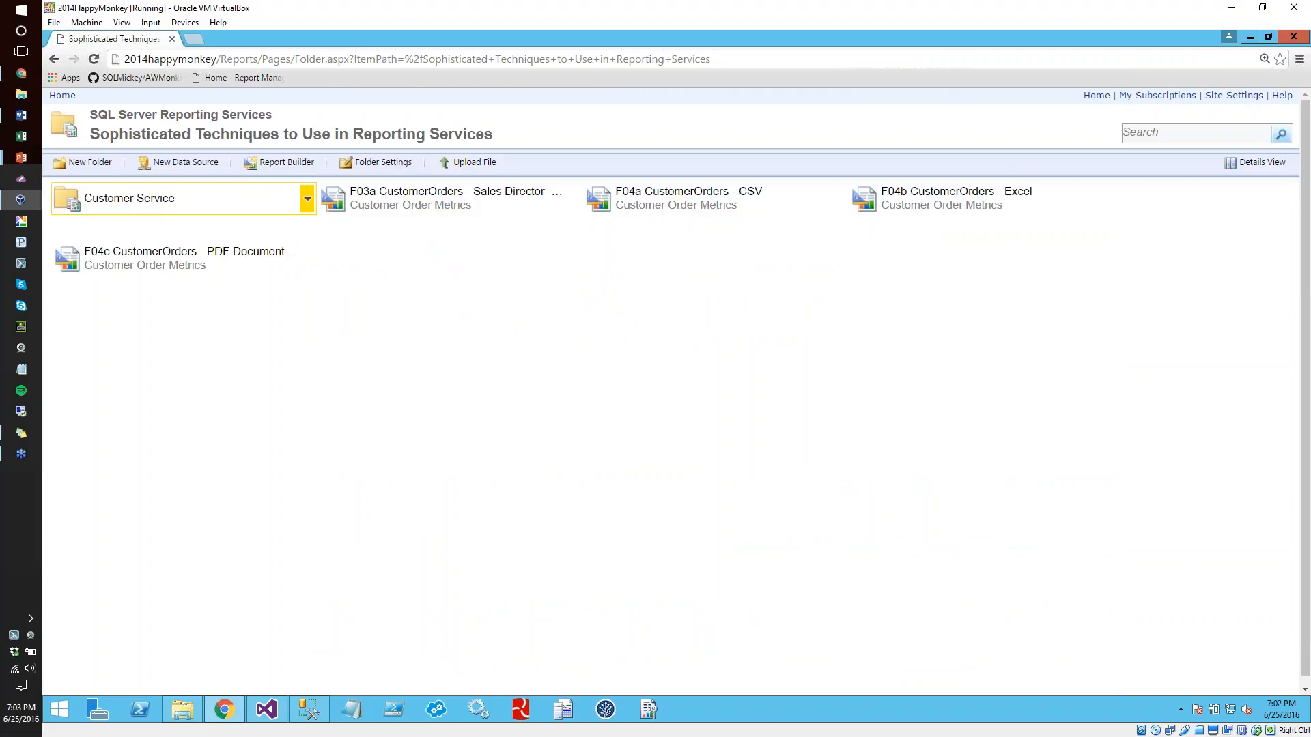
{"action": "left_click", "coordinate": [153, 252]}
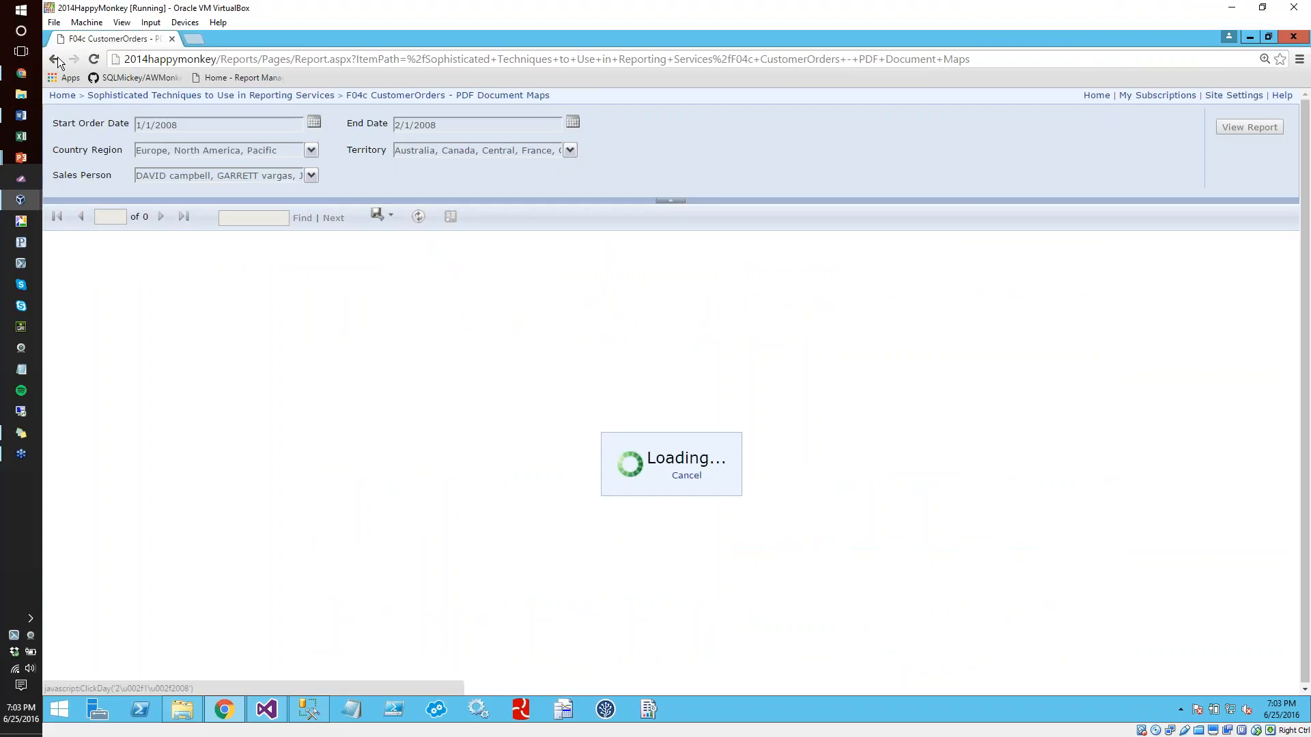
{"action": "left_click", "coordinate": [55, 59]}
{"action": "left_click", "coordinate": [442, 193]}
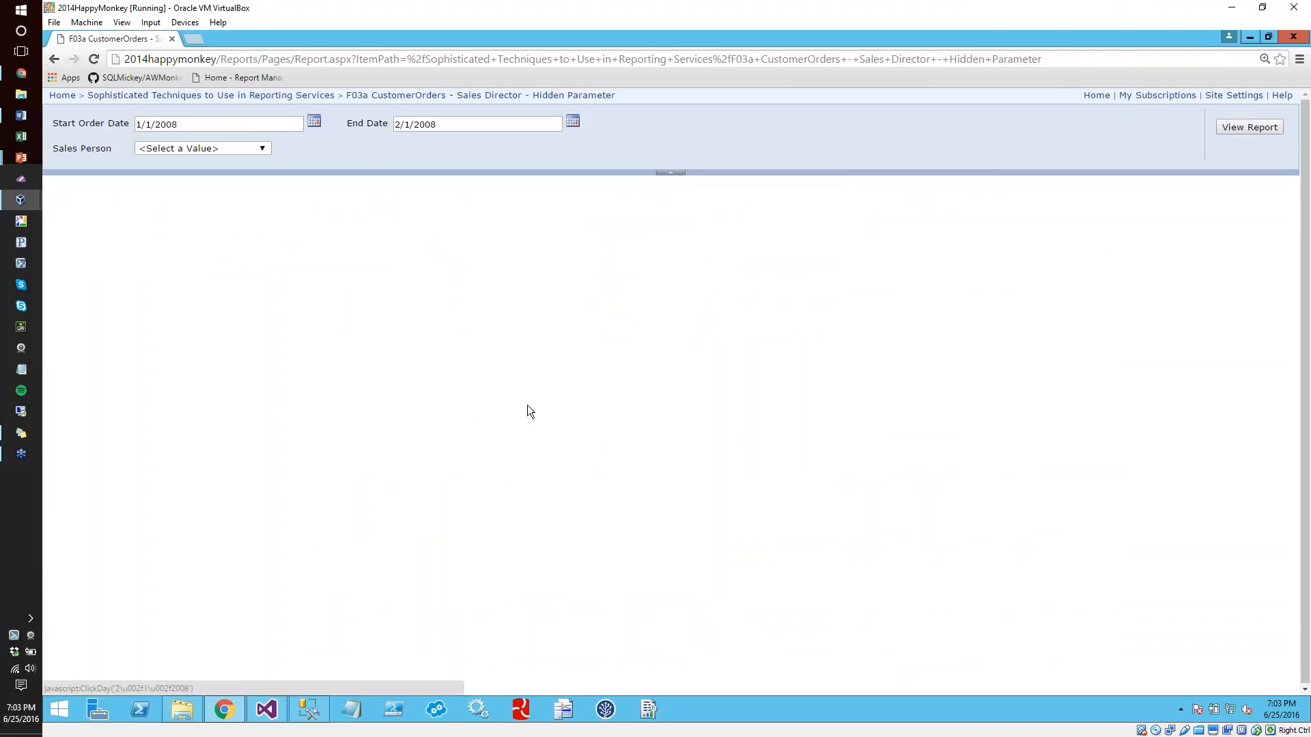
{"action": "left_click", "coordinate": [193, 148]}
{"action": "left_click", "coordinate": [205, 181]}
{"action": "left_click", "coordinate": [1239, 128]}
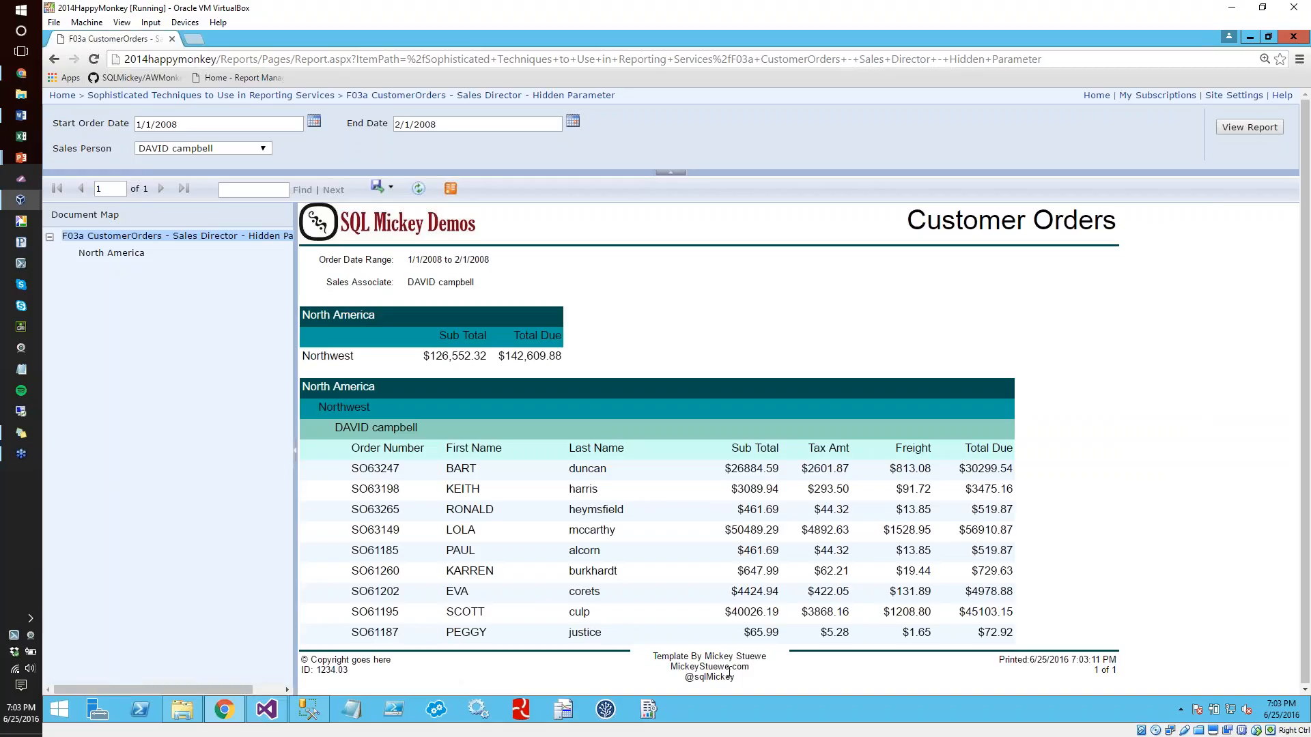
Start a new subscription for the F04b CustomerOrders - Excel report with Windows File Share as the delivery method
{"action": "left_click", "coordinate": [102, 96]}
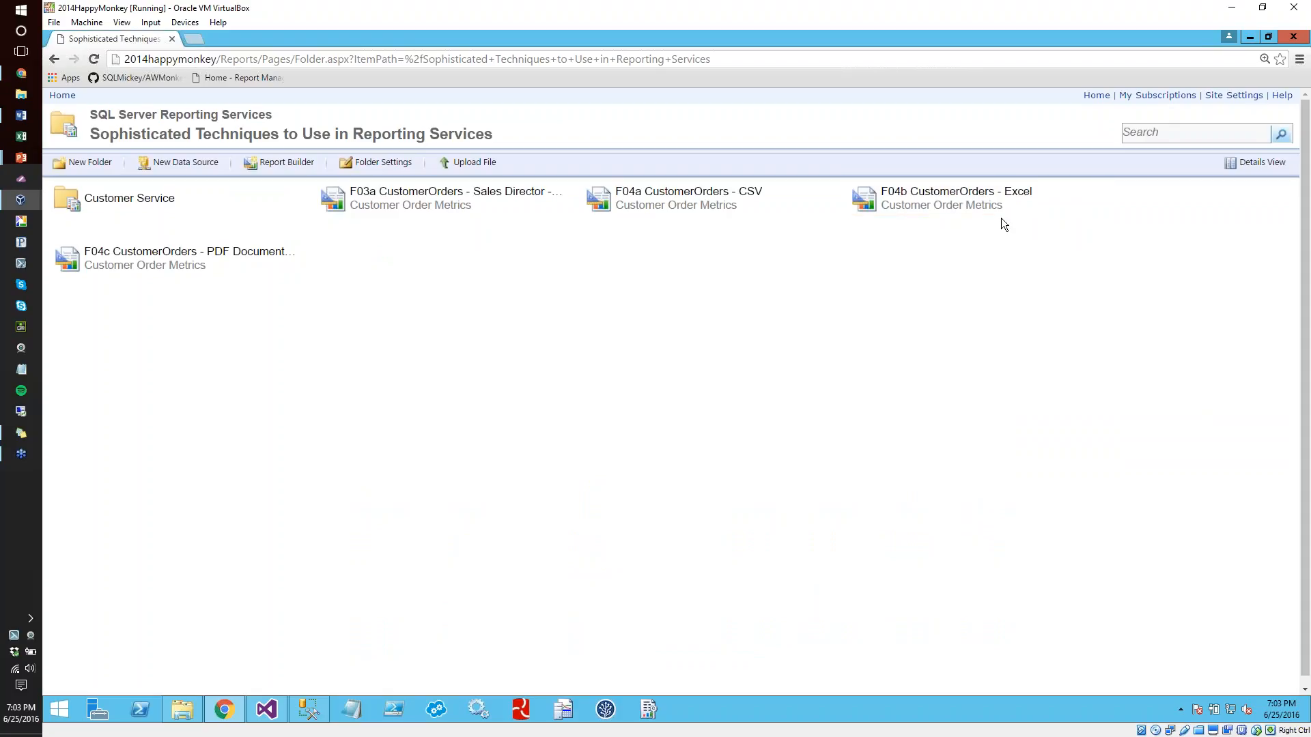
{"action": "left_click", "coordinate": [1104, 199]}
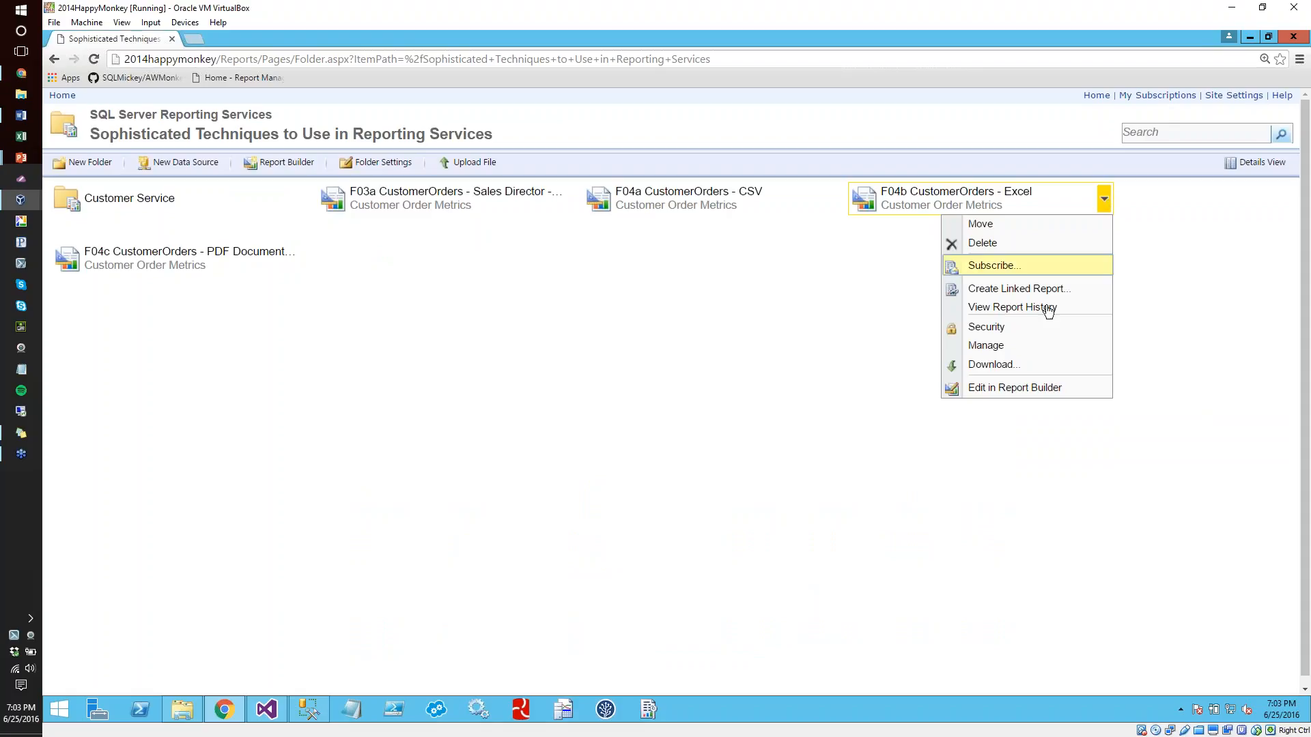
{"action": "left_click", "coordinate": [976, 344]}
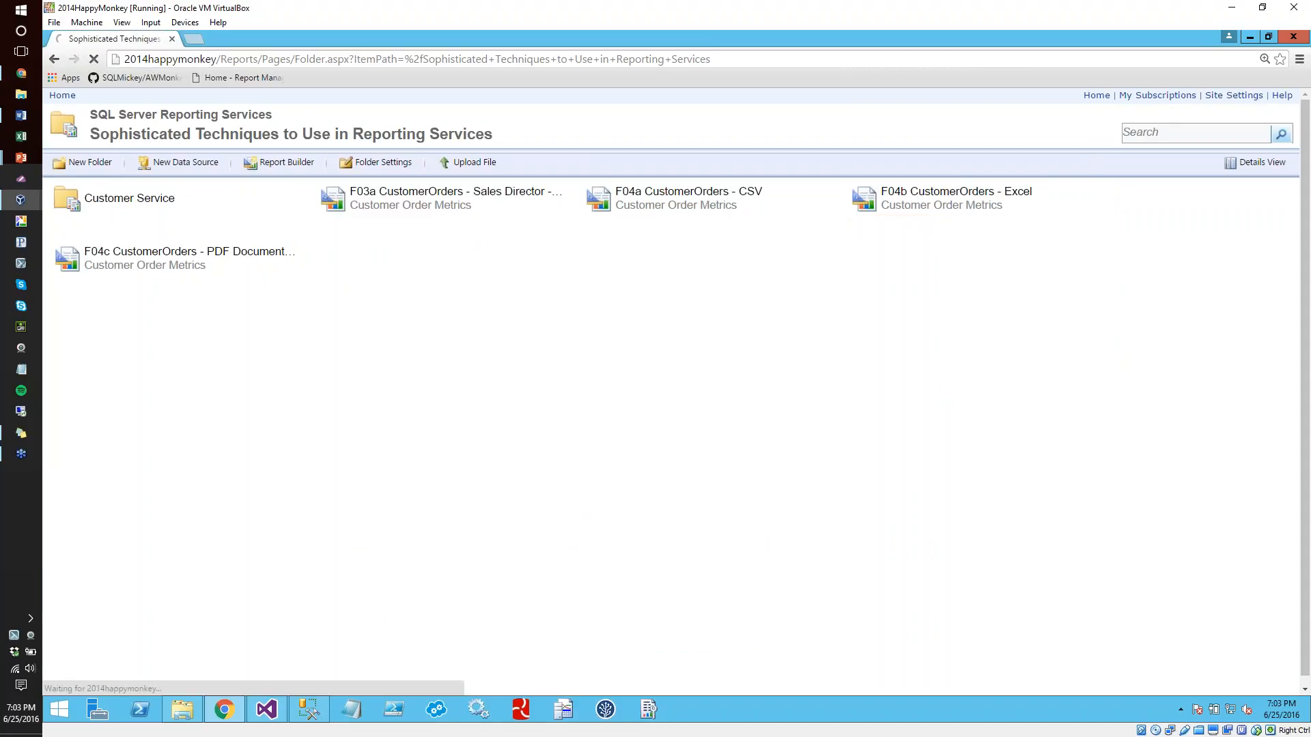
{"action": "left_click", "coordinate": [111, 287]}
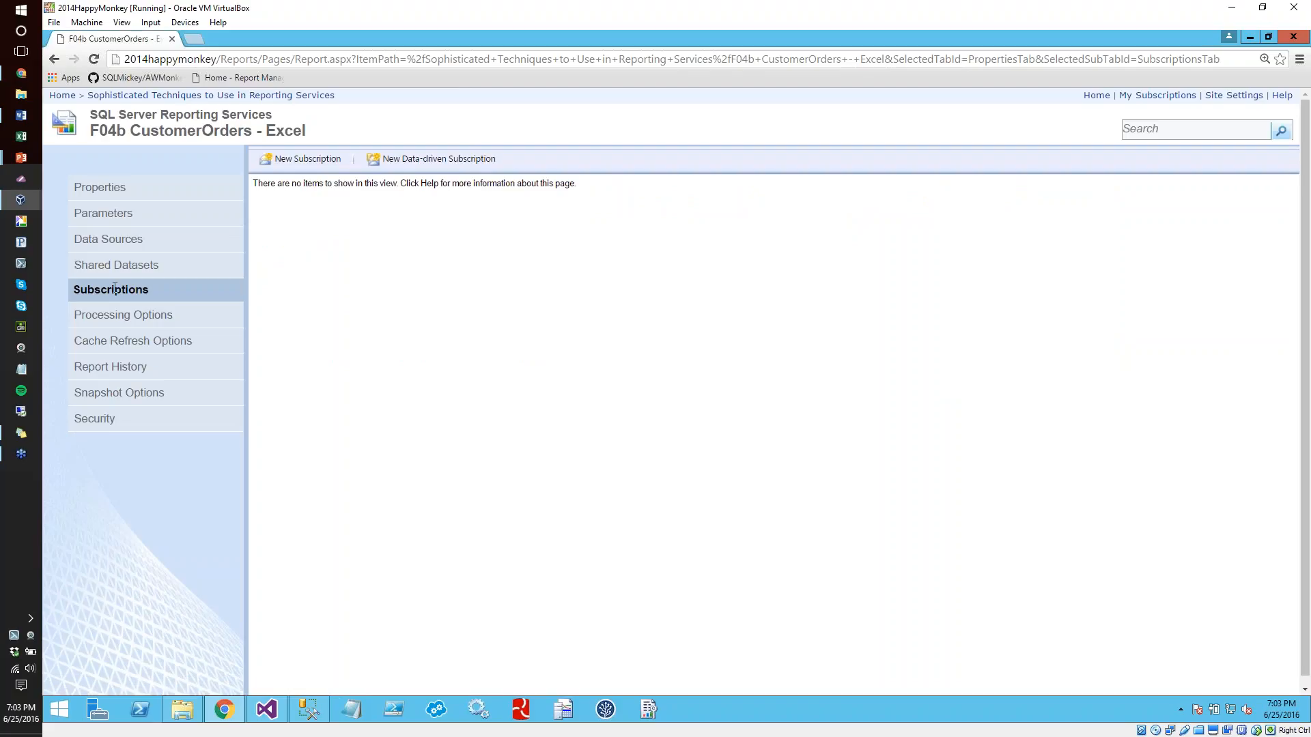
{"action": "left_click", "coordinate": [320, 161]}
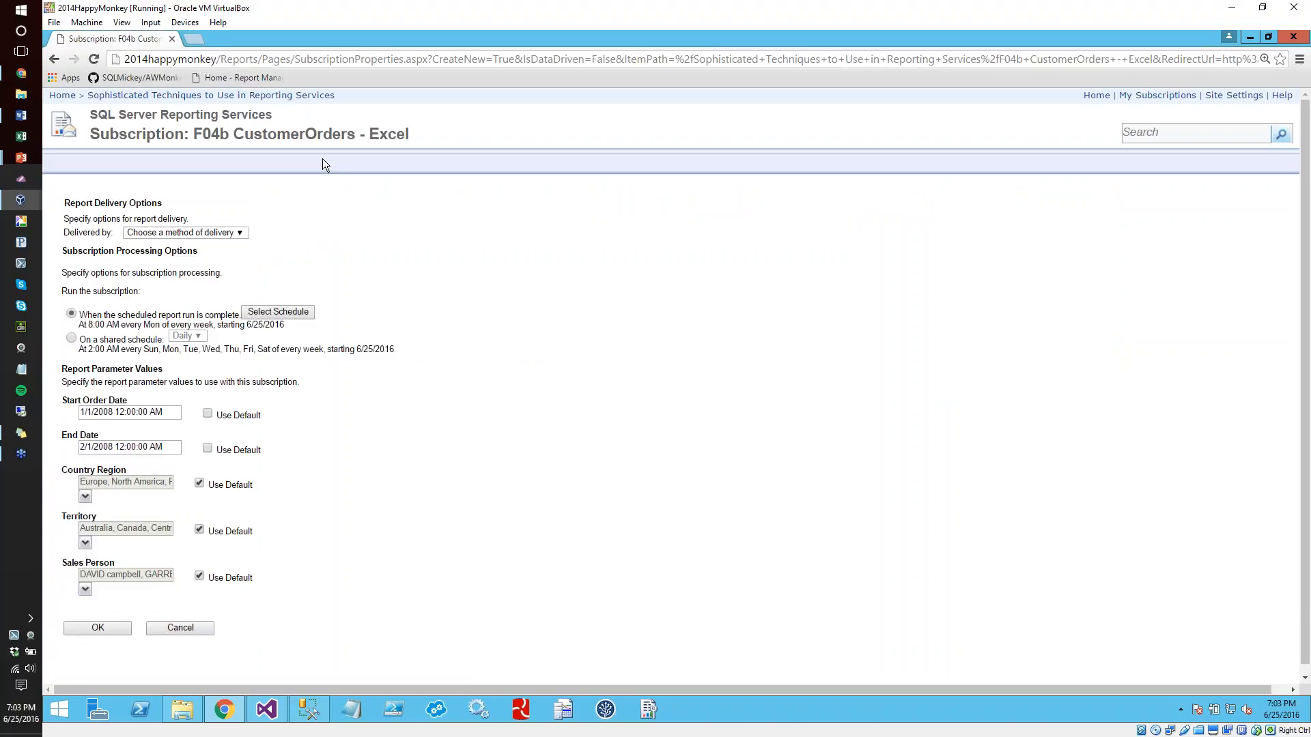
{"action": "left_click", "coordinate": [243, 233]}
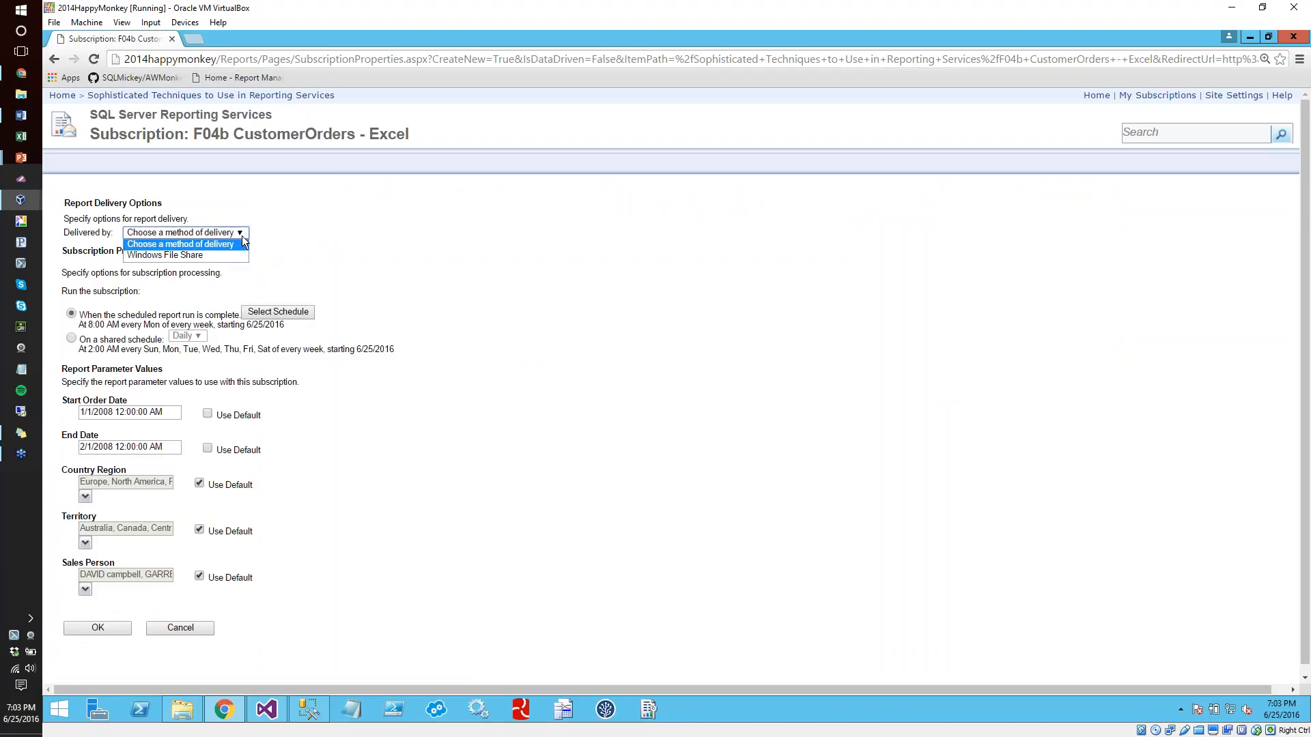
{"action": "left_click", "coordinate": [214, 256]}
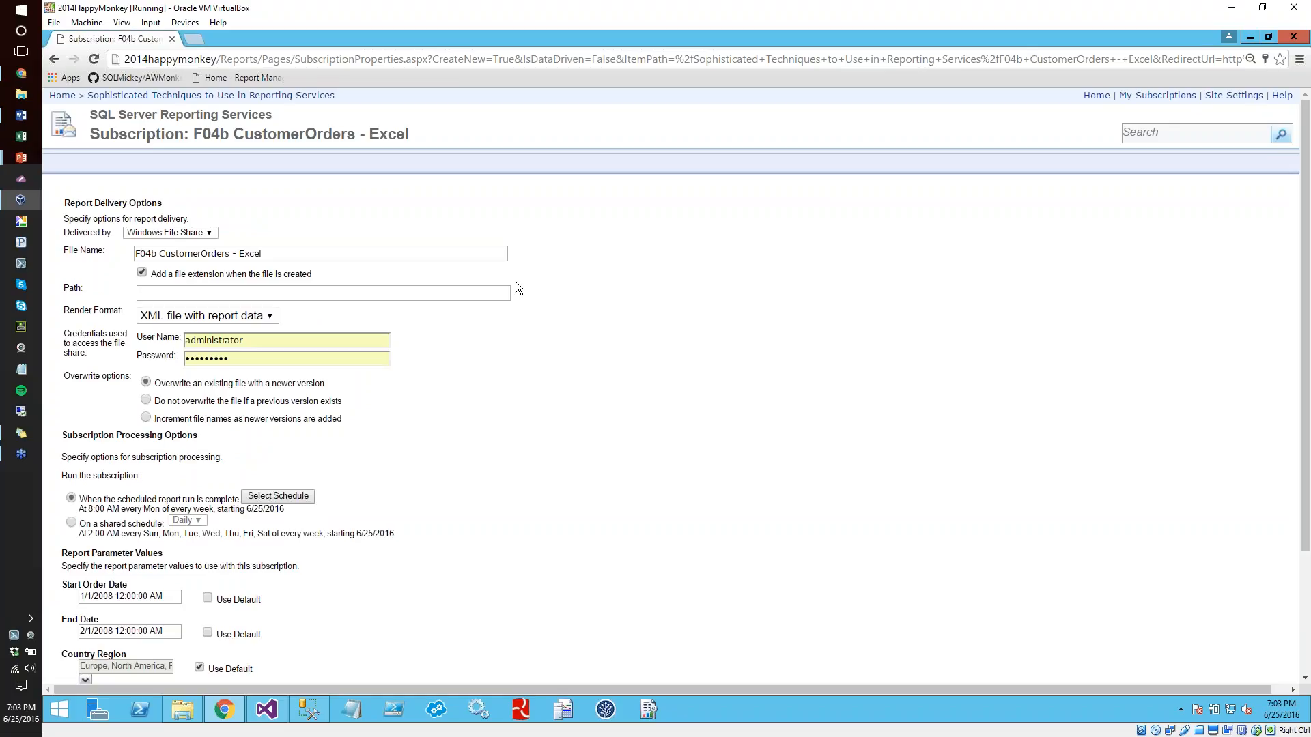
{"action": "left_click", "coordinate": [294, 289]}
{"action": "type", "text": "c:\\d"}
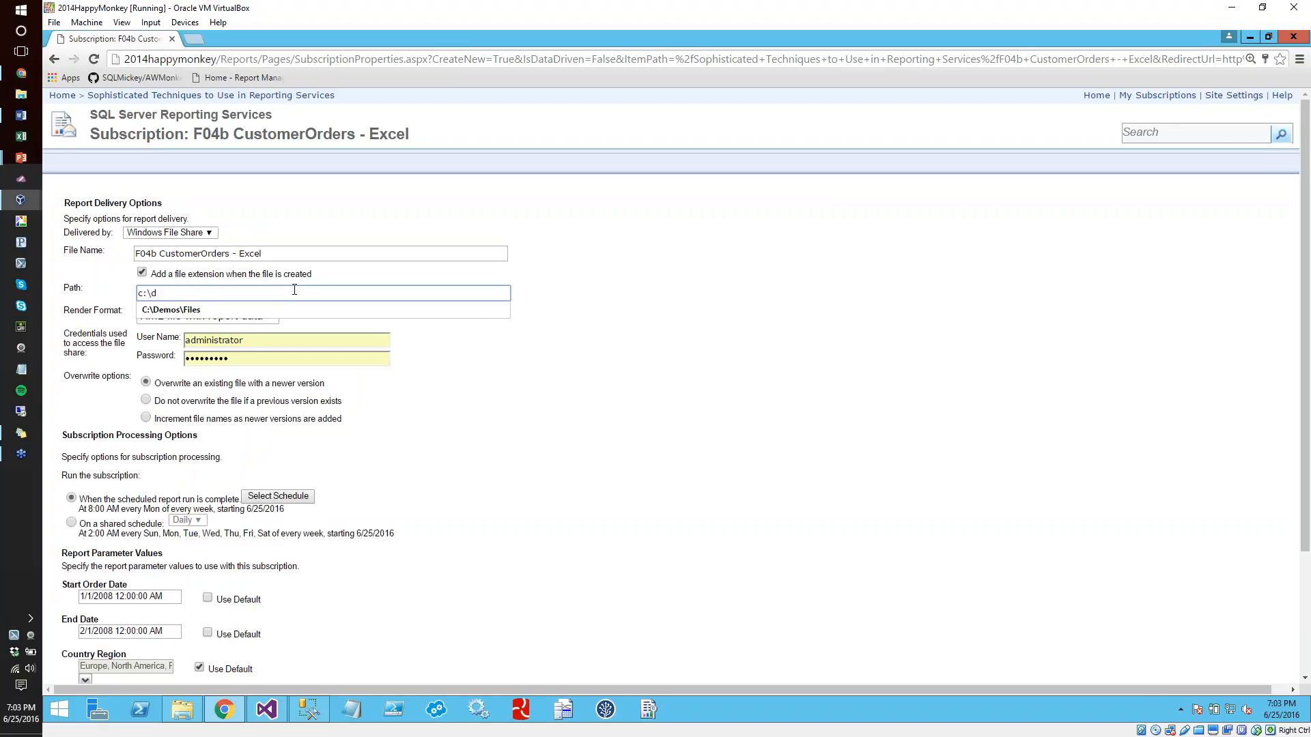
{"action": "key", "text": "Down"}
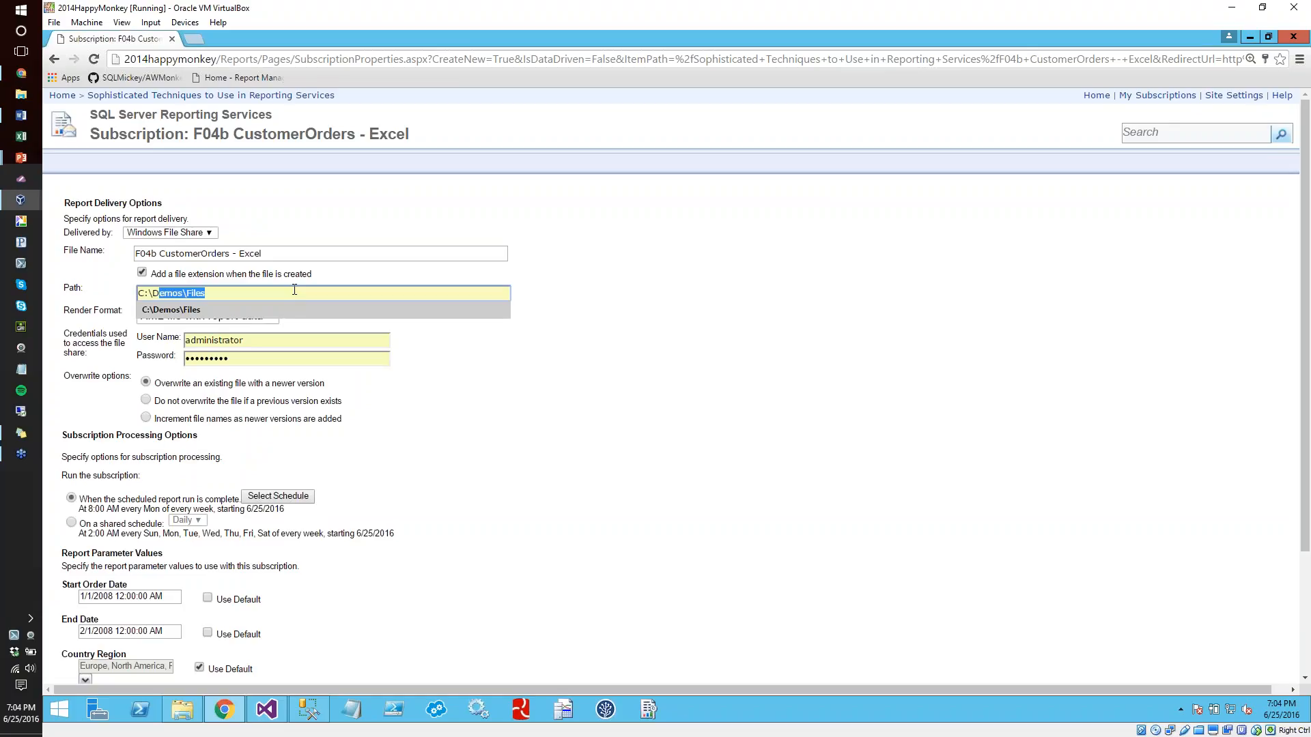
{"action": "left_click", "coordinate": [444, 374]}
{"action": "left_click_drag", "start_coordinate": [177, 295], "coordinate": [113, 285]}
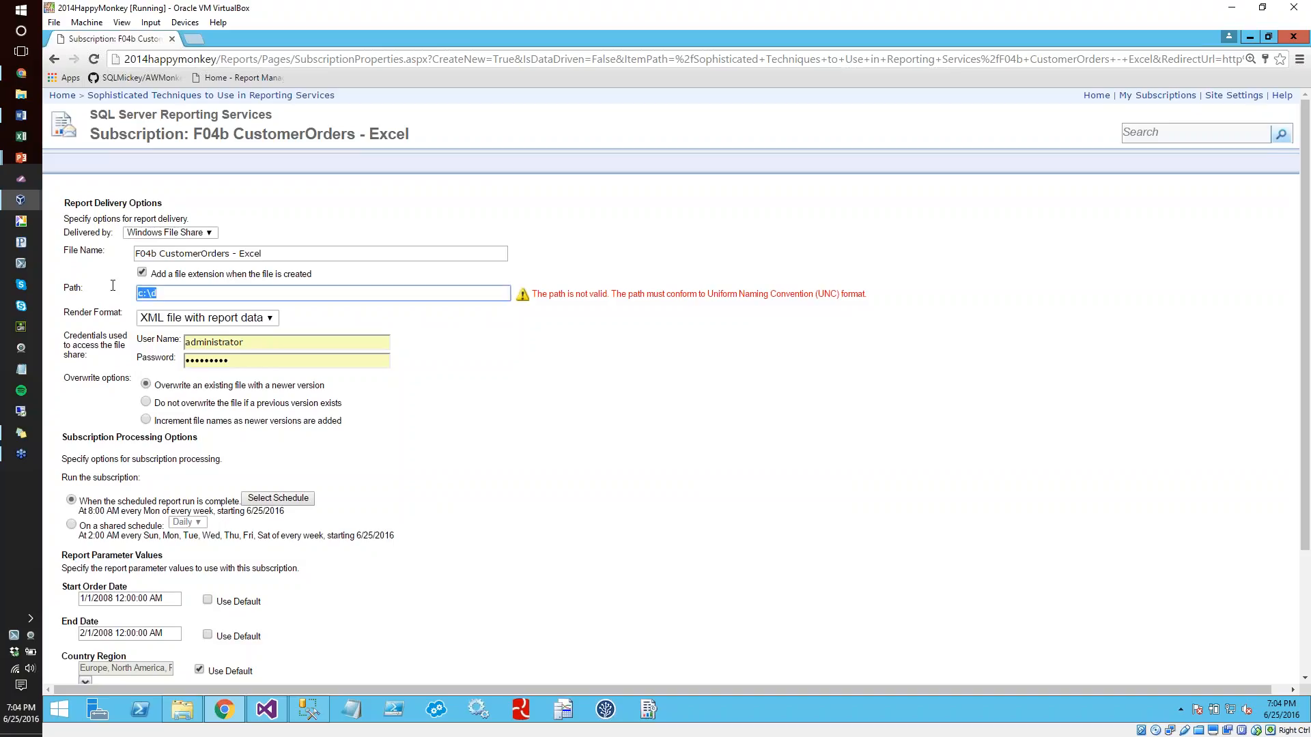
{"action": "type", "text": "\\\\"}
{"action": "type", "text": "2014"}
Switch to File Explorer, open the C:\Demos\Files folder and copy its path
{"action": "left_click", "coordinate": [184, 711]}
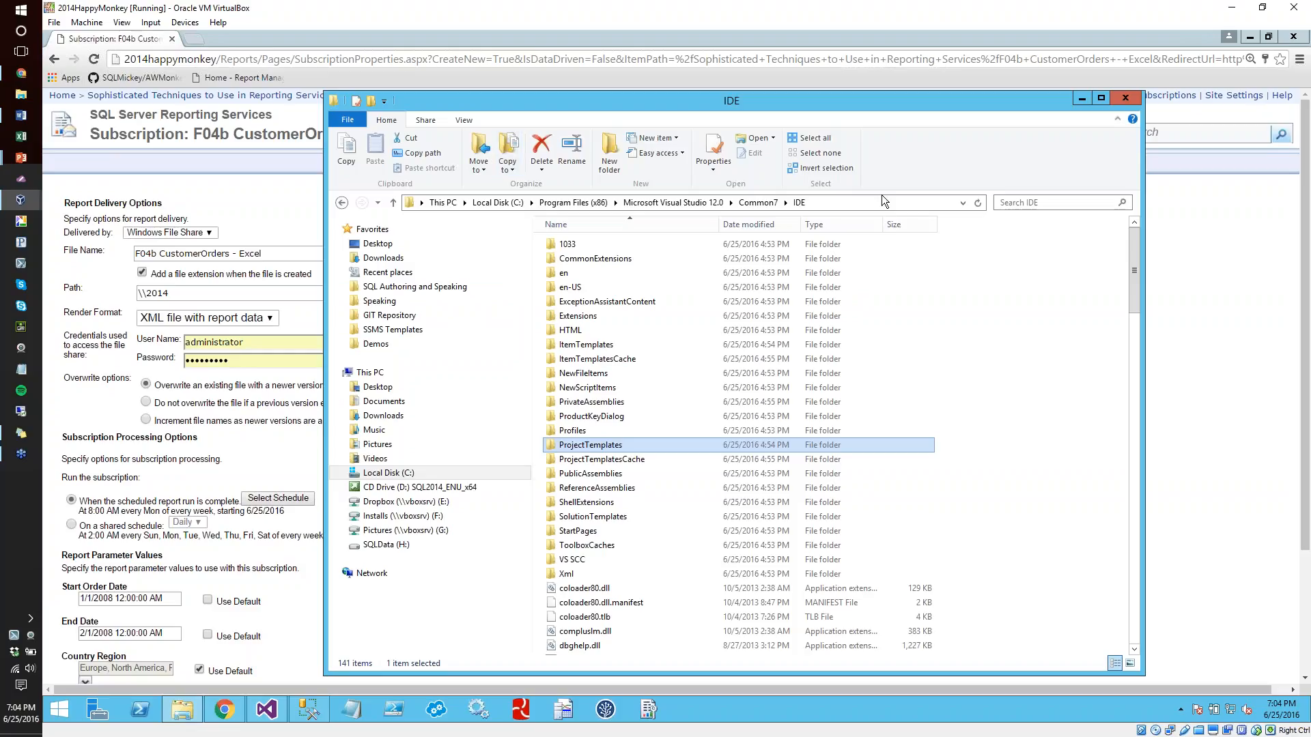
{"action": "left_click", "coordinate": [882, 199]}
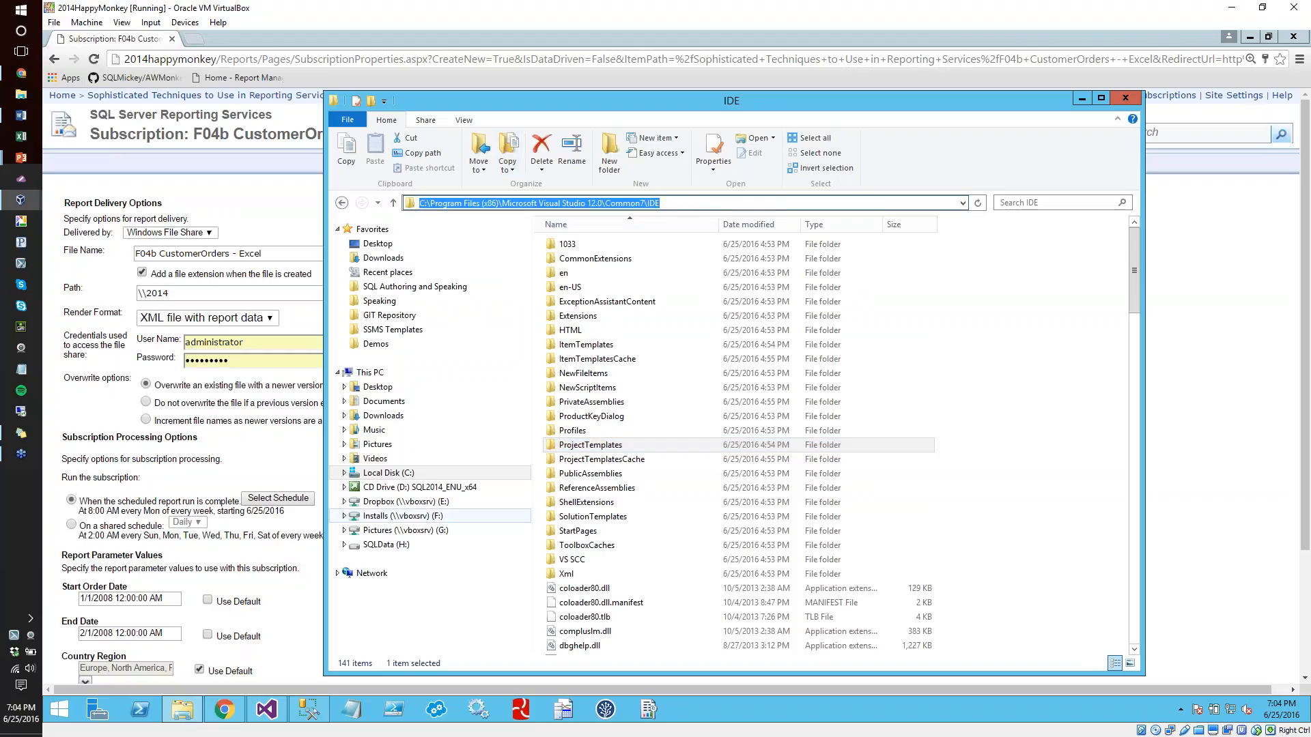
{"action": "left_click", "coordinate": [391, 473]}
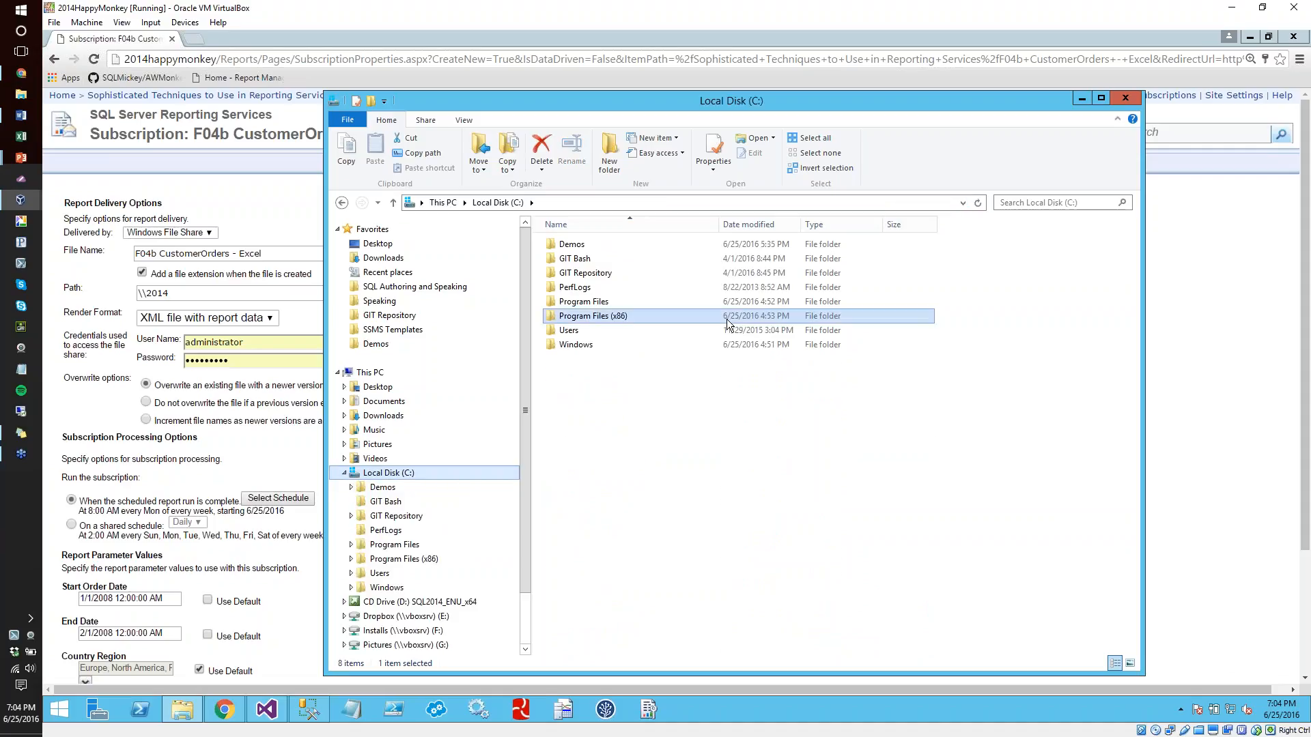
{"action": "double_click", "coordinate": [565, 245]}
{"action": "double_click", "coordinate": [563, 258]}
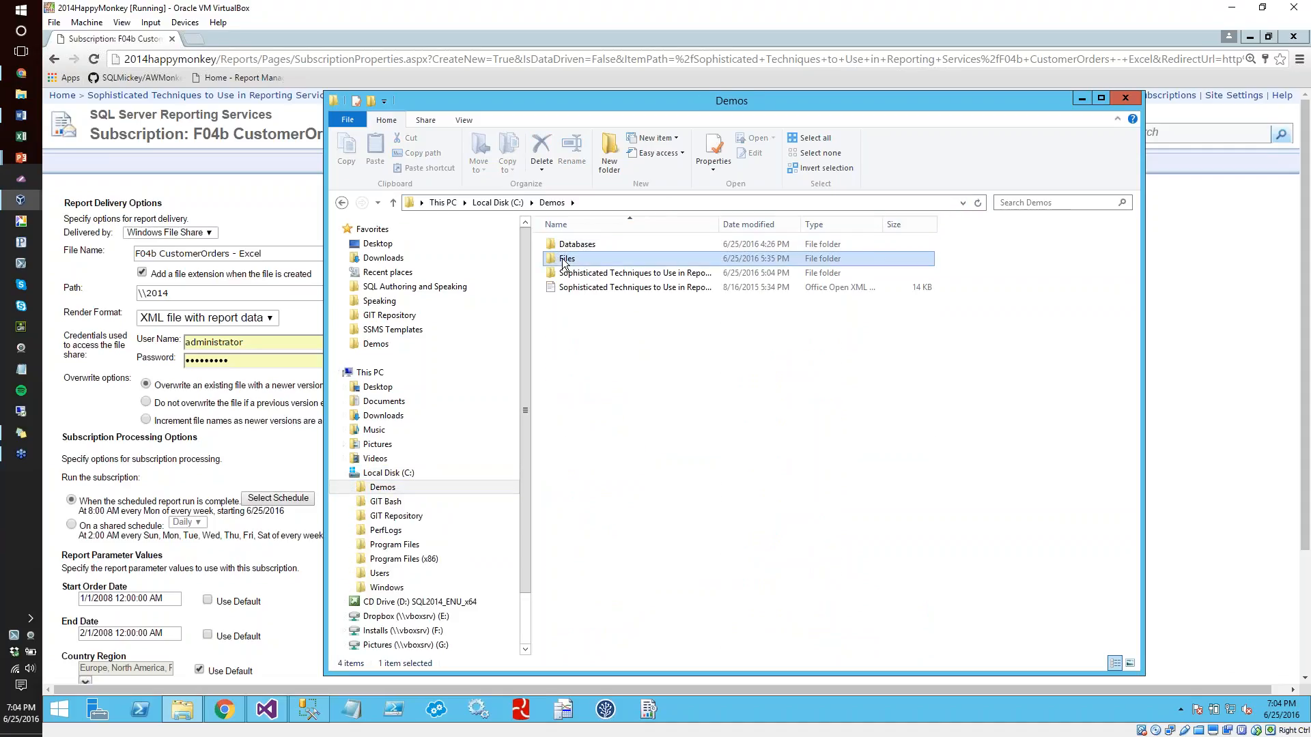
{"action": "left_click", "coordinate": [693, 202]}
{"action": "key", "text": "ctrl+c"}
Set the subscription's Path to \\2014HappyMonkey\c$\Demos\Files by replacing the drive prefix of the pasted folder path
{"action": "left_click_drag", "start_coordinate": [175, 294], "coordinate": [129, 294]}
{"action": "key", "text": "ctrl+v"}
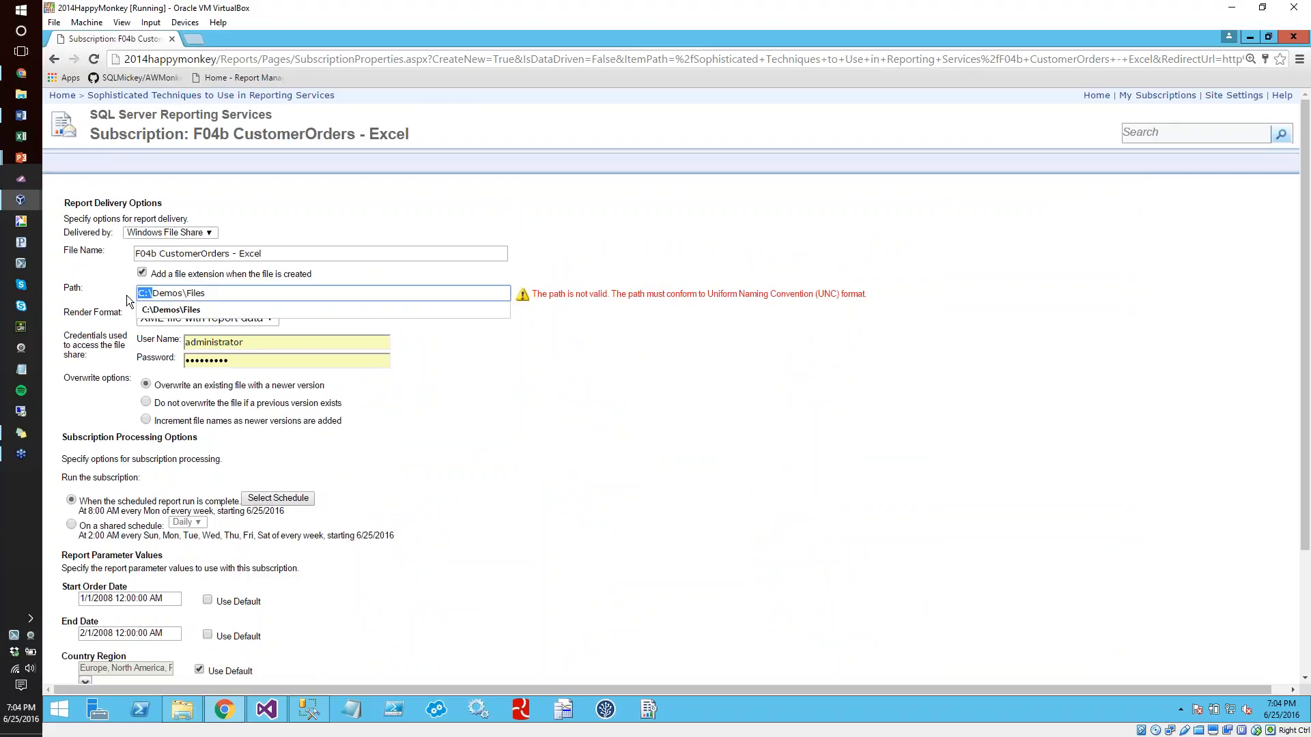
{"action": "type", "text": "\\\\"}
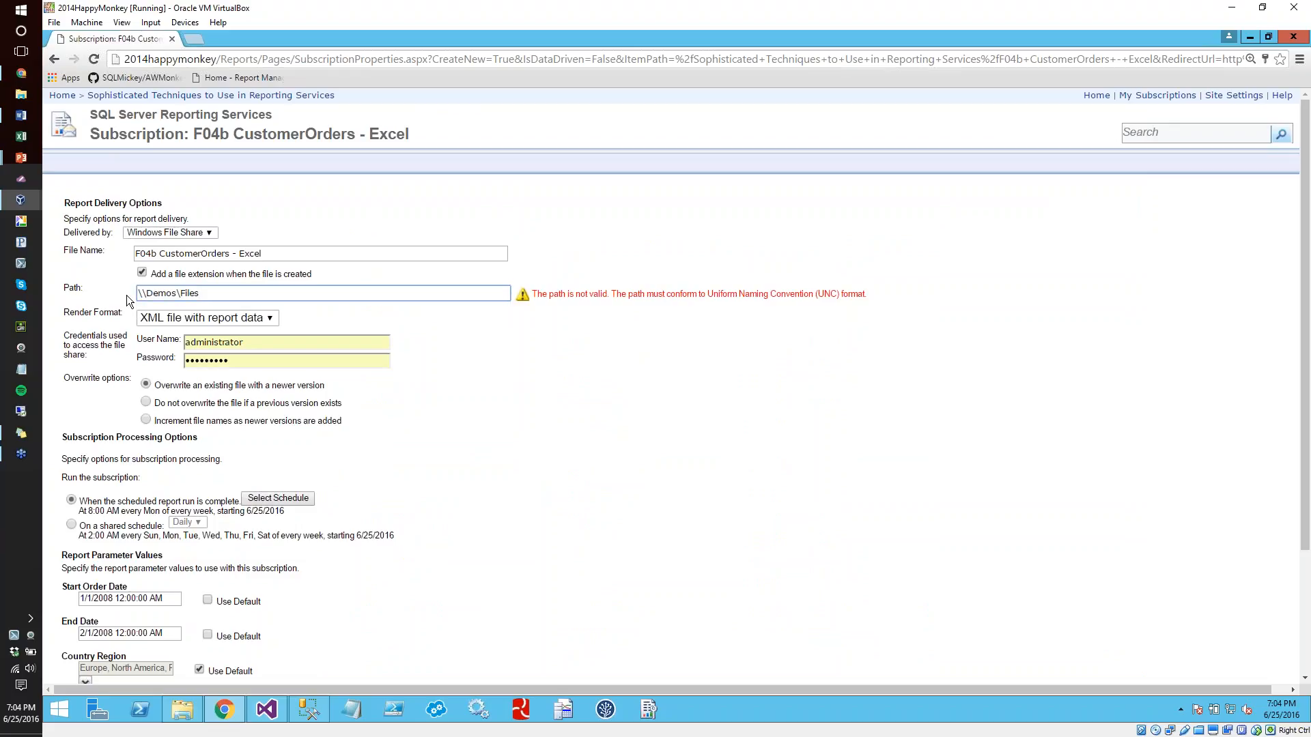
{"action": "type", "text": "2014HappyMonkey\\c$\\"}
Copy the UNC path and open it in File Explorer to verify the network location, closing the window when done
{"action": "key", "text": "ctrl+a"}
{"action": "key", "text": "ctrl+c"}
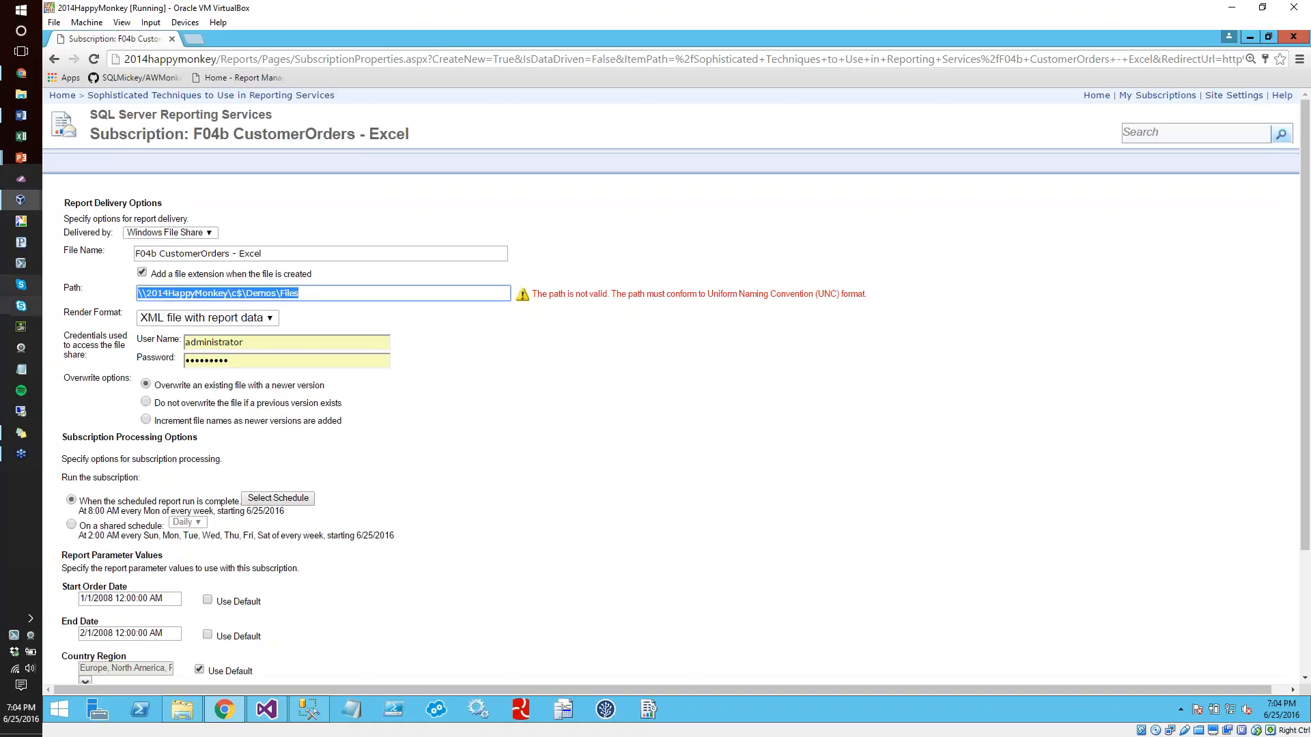
{"action": "left_click", "coordinate": [305, 715]}
{"action": "left_click", "coordinate": [657, 205]}
{"action": "key", "text": "ctrl+v"}
{"action": "key", "text": "Return"}
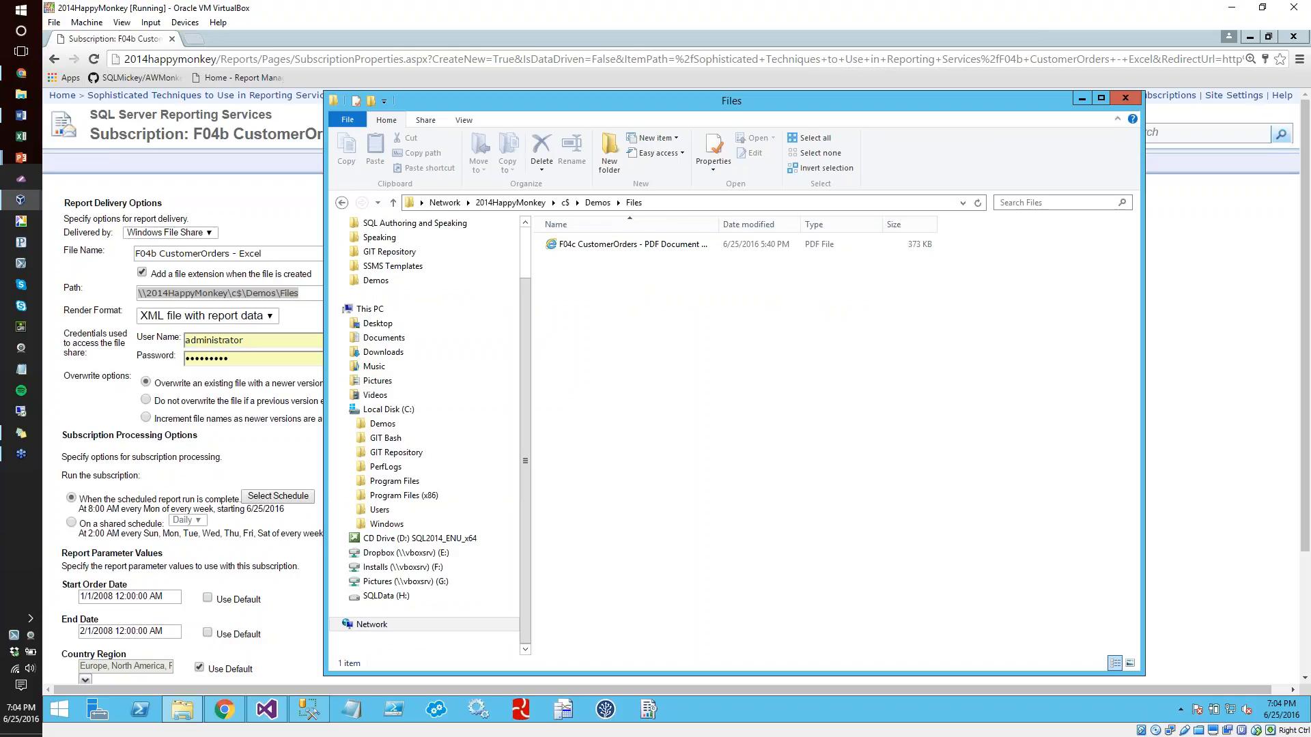
{"action": "left_click", "coordinate": [668, 205]}
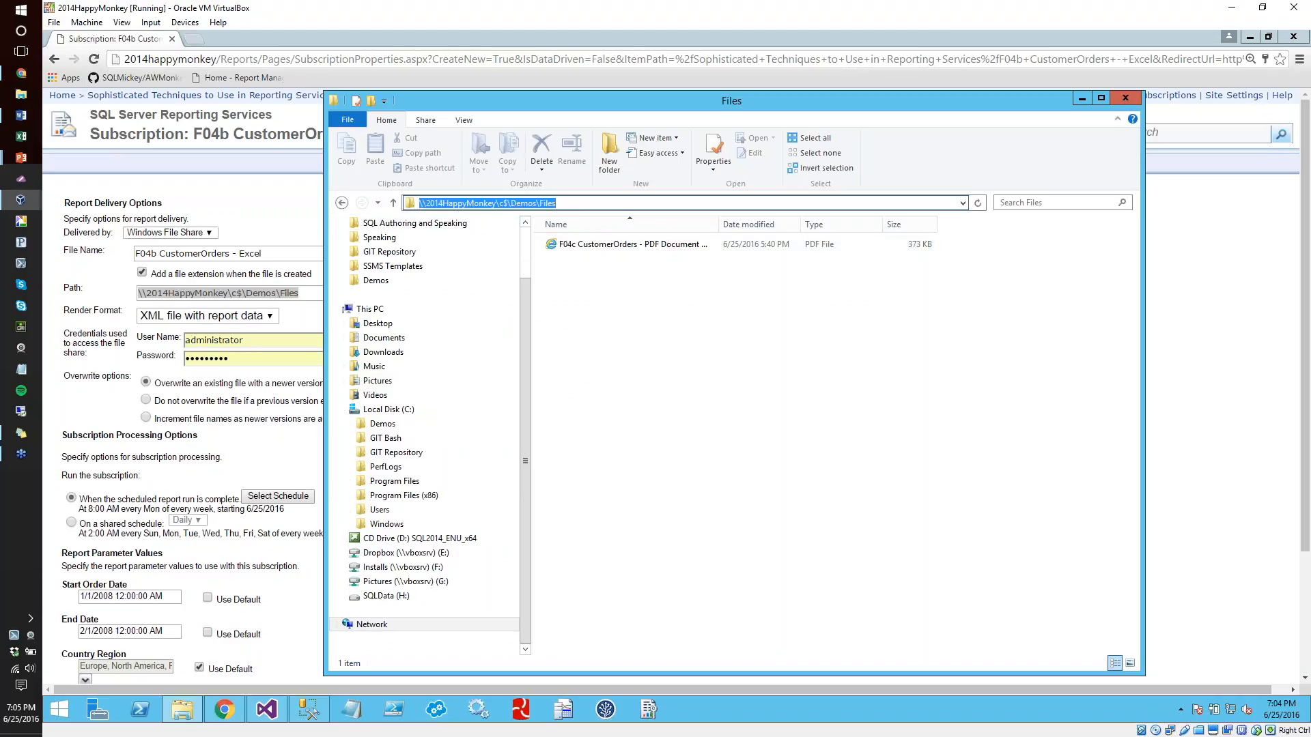
{"action": "left_click", "coordinate": [1125, 98]}
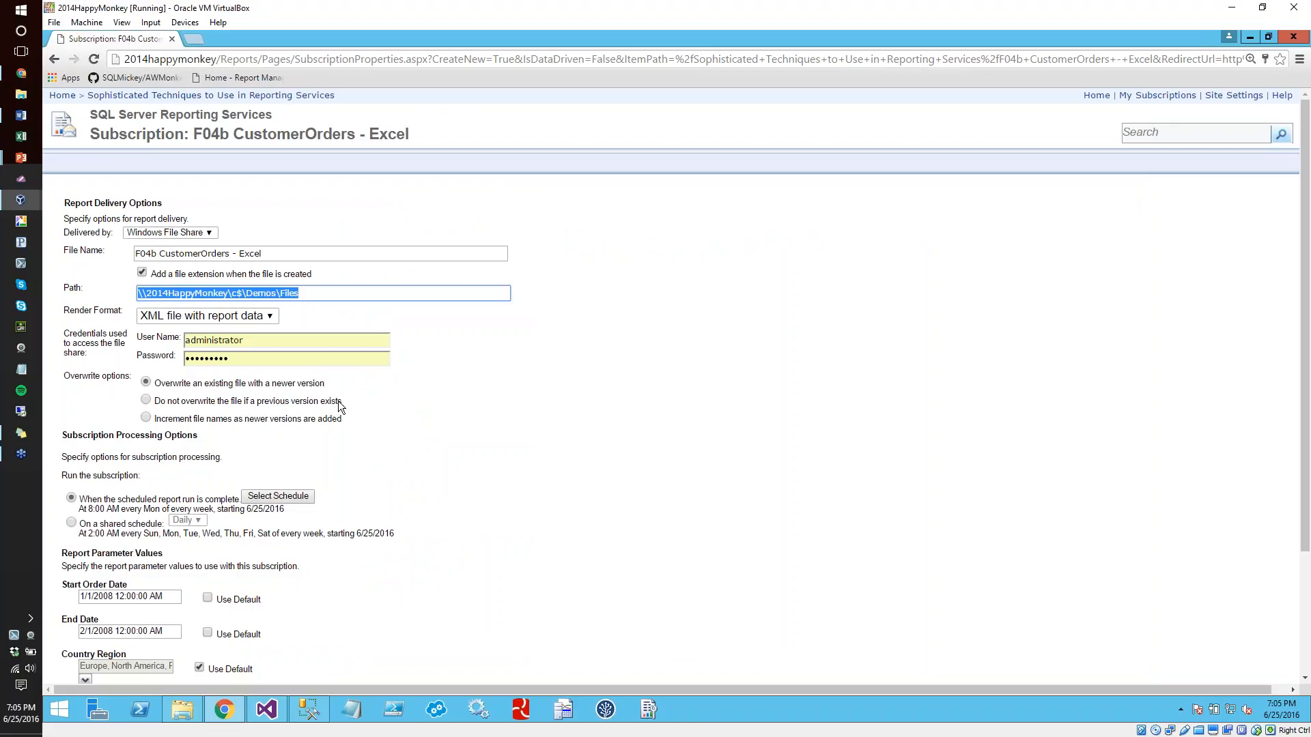
Set the subscription's render format to Excel 2003 and its End Date parameter to 2/1/2009
{"action": "left_click", "coordinate": [241, 319]}
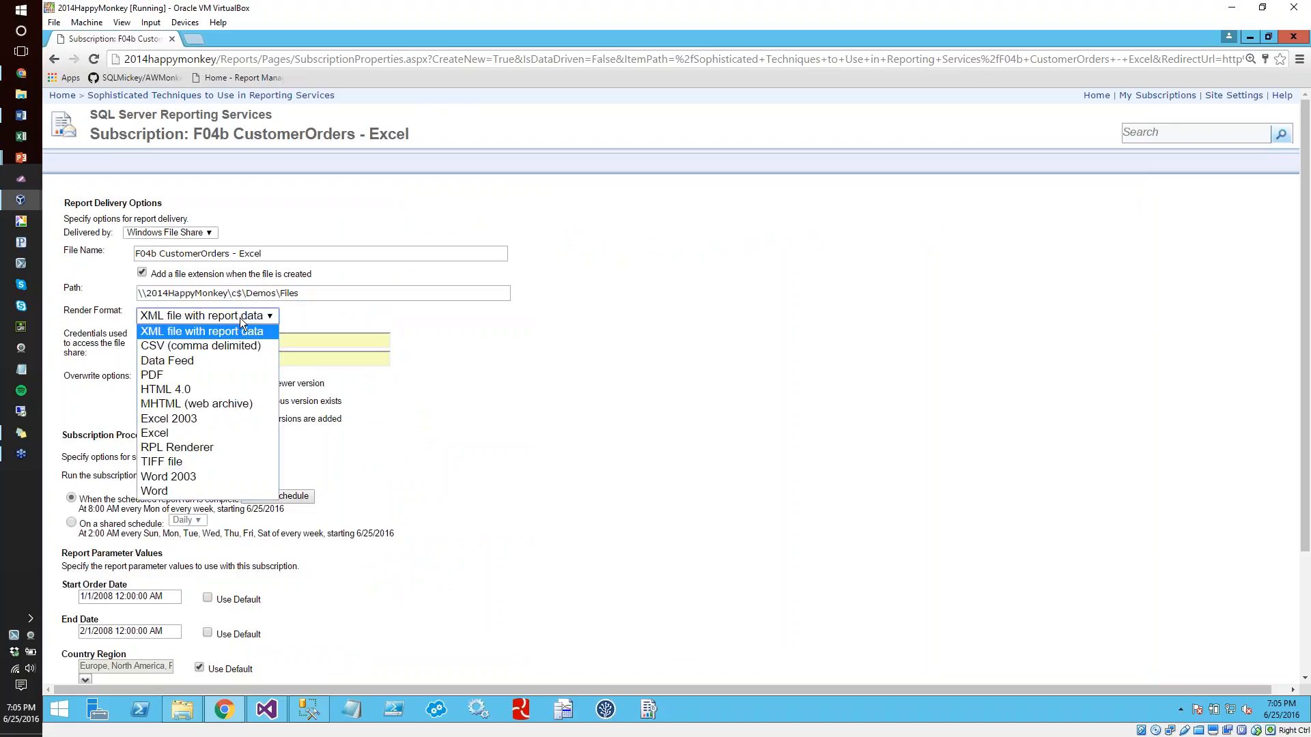
{"action": "left_click", "coordinate": [180, 418]}
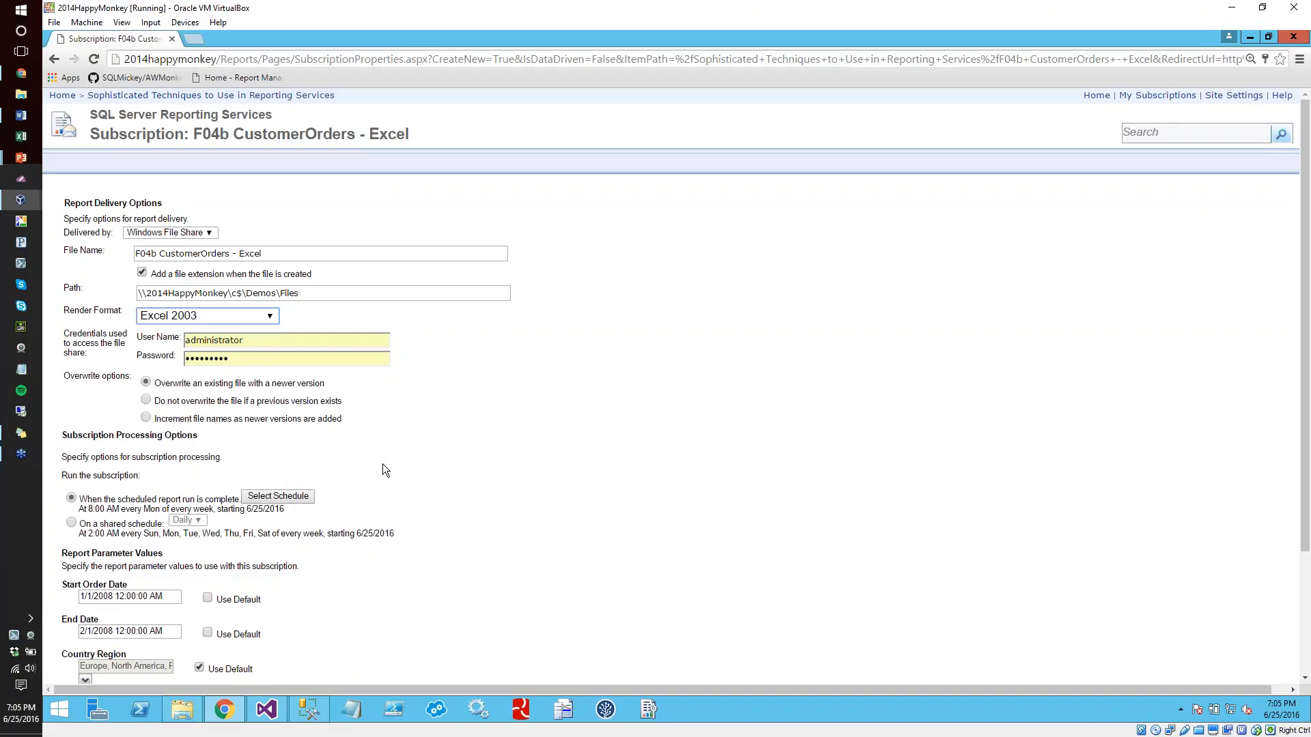
{"action": "left_click", "coordinate": [453, 500]}
{"action": "scroll", "coordinate": [453, 501], "scroll_direction": "down", "scroll_amount": 3}
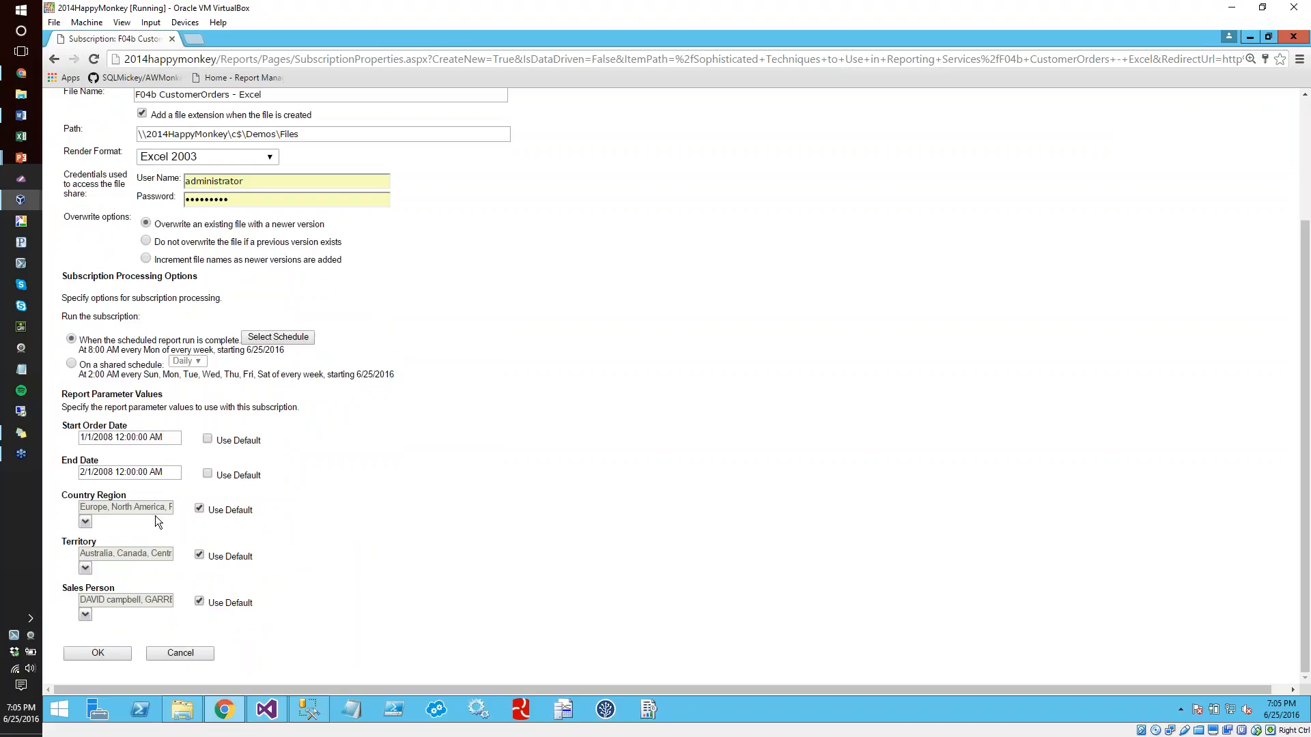
{"action": "left_click", "coordinate": [110, 473]}
Schedule the subscription to run once at 7:07 PM and save the subscription
{"action": "left_click", "coordinate": [260, 339]}
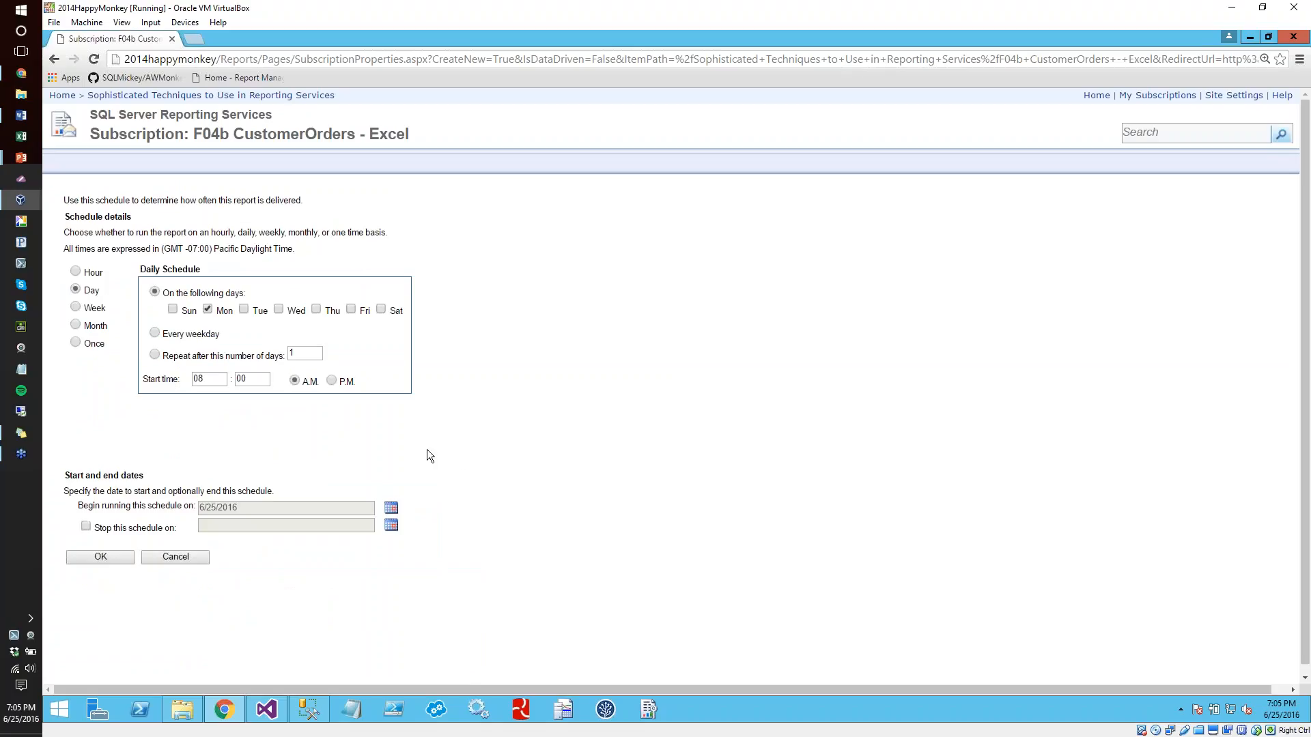
{"action": "left_click", "coordinate": [81, 344]}
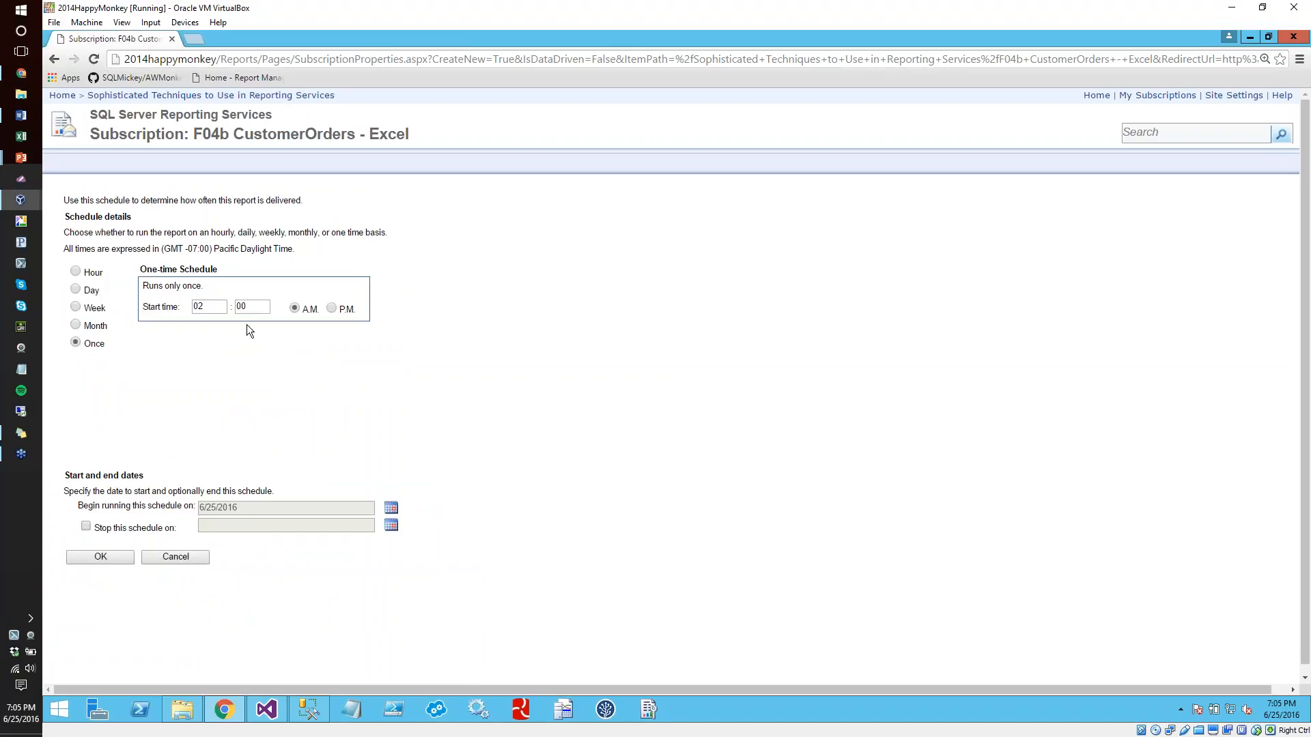
{"action": "left_click_drag", "start_coordinate": [224, 308], "coordinate": [190, 307]}
{"action": "type", "text": "7"}
{"action": "key", "text": "Tab"}
{"action": "type", "text": "7"}
{"action": "left_click", "coordinate": [331, 308]}
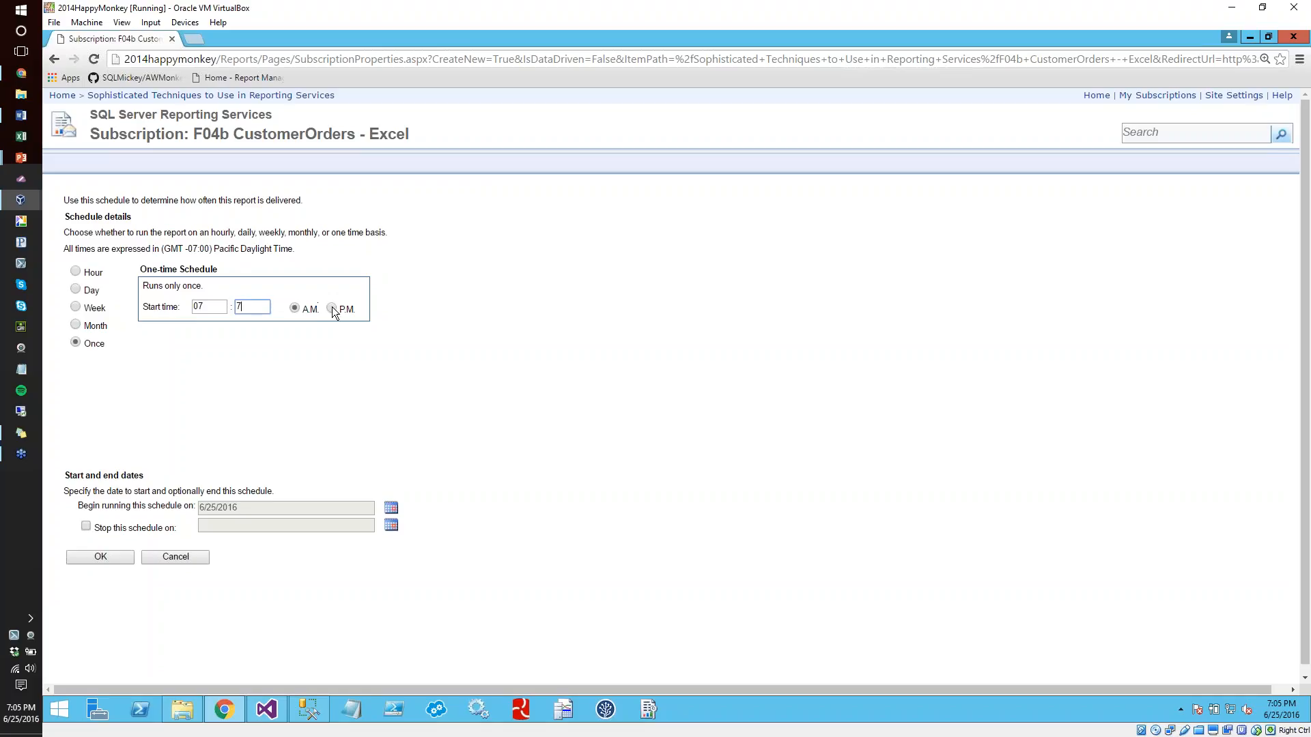
{"action": "left_click", "coordinate": [101, 557]}
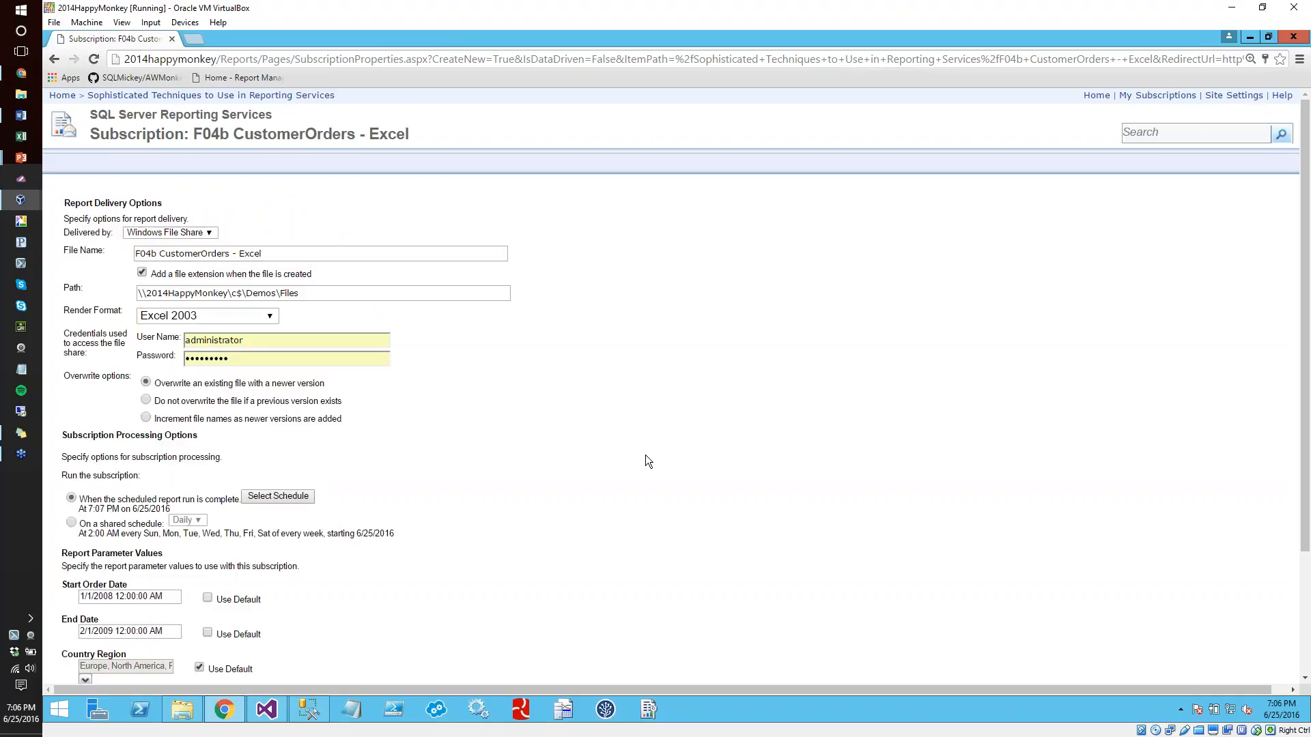
{"action": "scroll", "coordinate": [645, 454], "scroll_direction": "down", "scroll_amount": 1}
{"action": "left_click", "coordinate": [98, 653]}
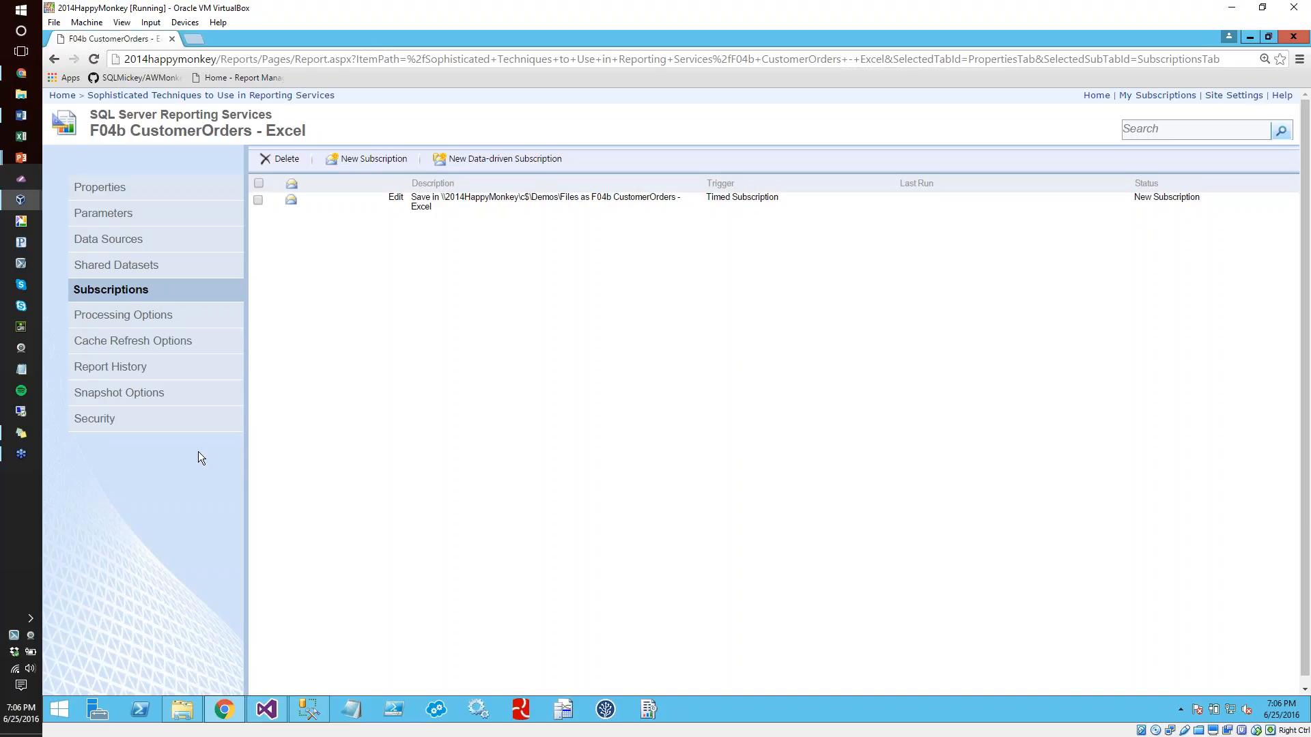
In the report's snapshot options, enable adding snapshots to history on the Daily shared schedule and apply the change
{"action": "left_click", "coordinate": [146, 394]}
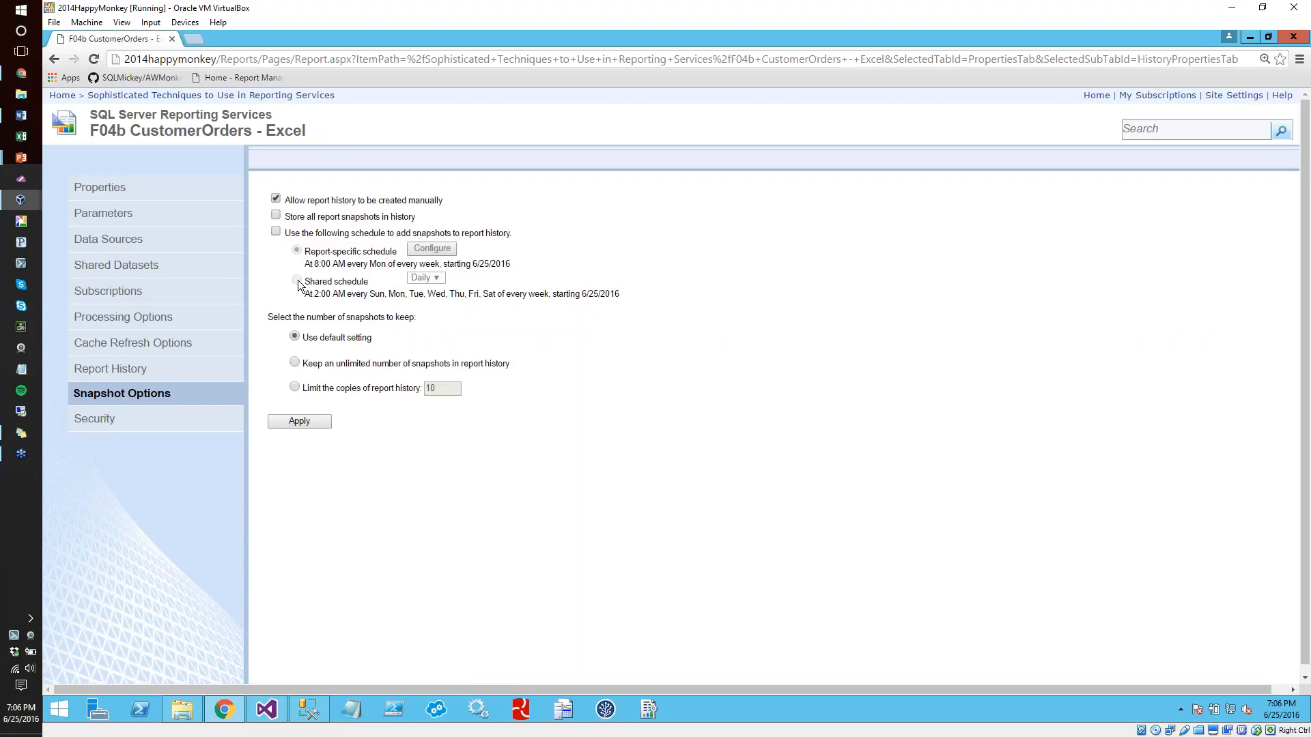
{"action": "left_click", "coordinate": [276, 231]}
{"action": "left_click", "coordinate": [297, 280]}
{"action": "left_click", "coordinate": [430, 278]}
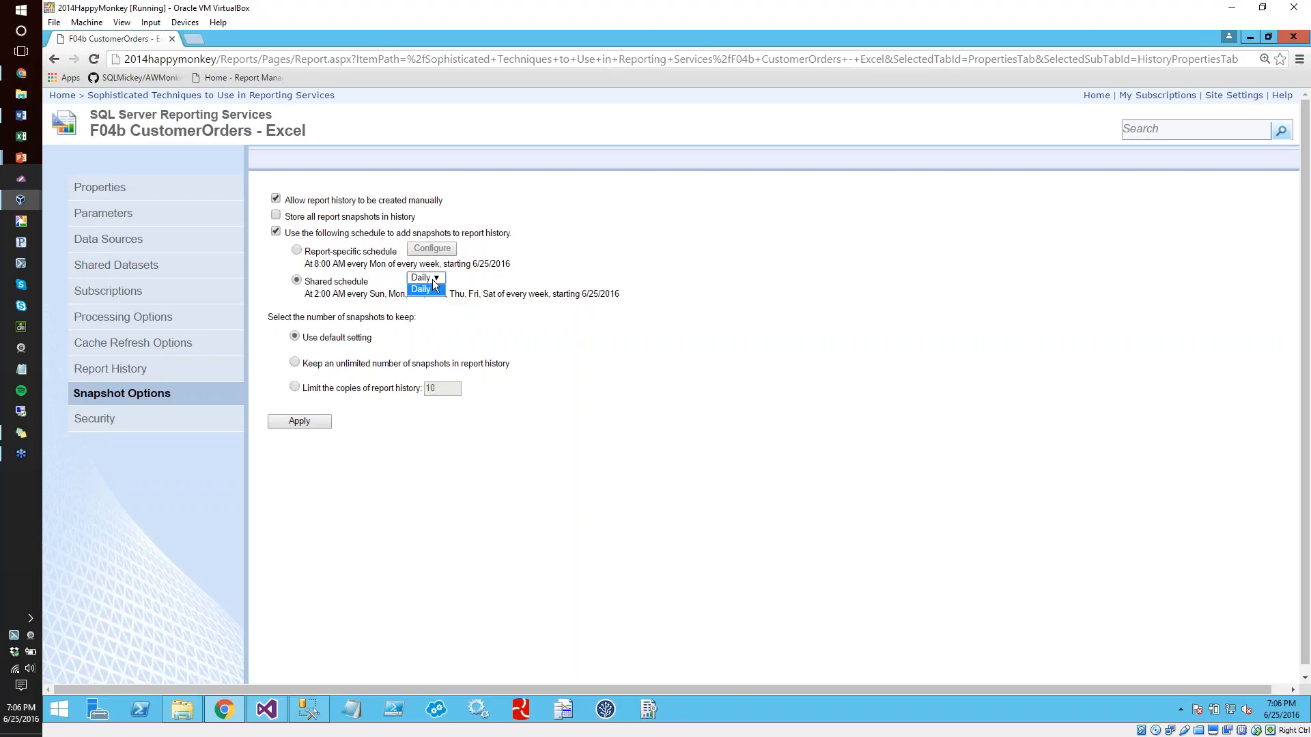
{"action": "left_click", "coordinate": [320, 420]}
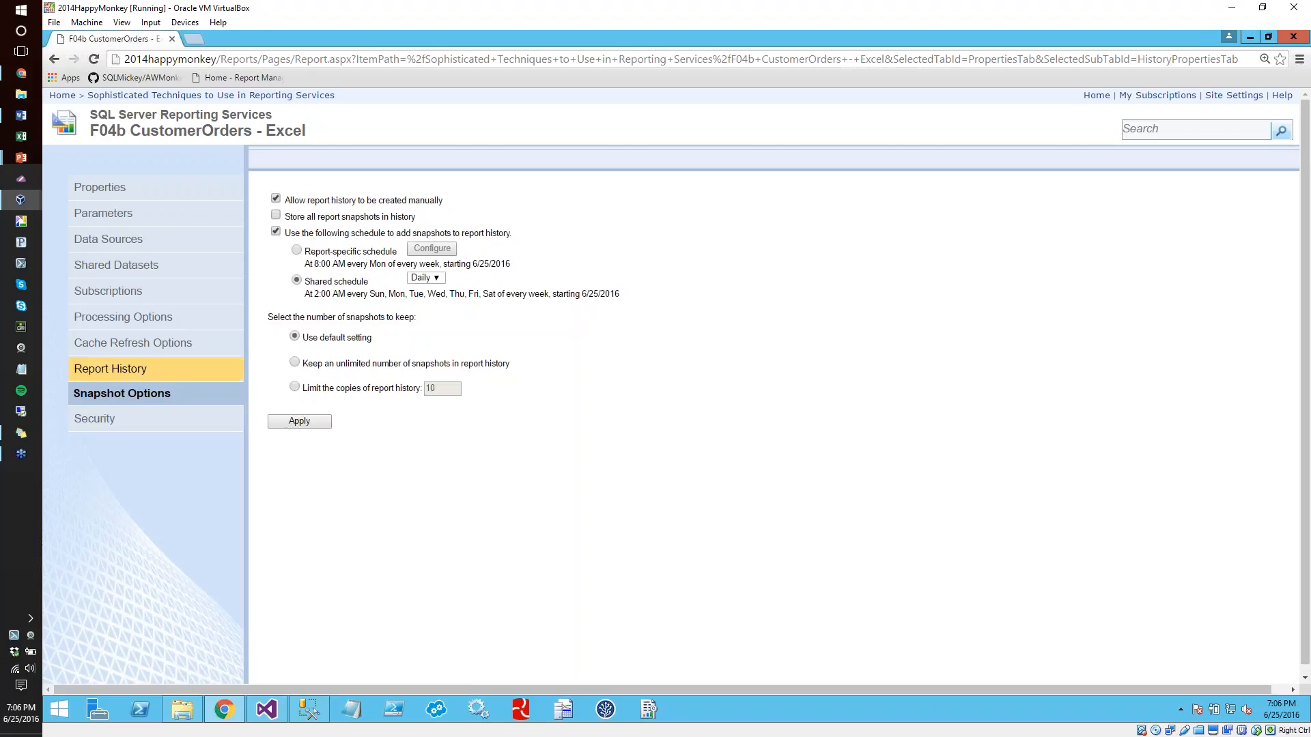
Create a new snapshot in the report's history and open it
{"action": "left_click", "coordinate": [145, 369]}
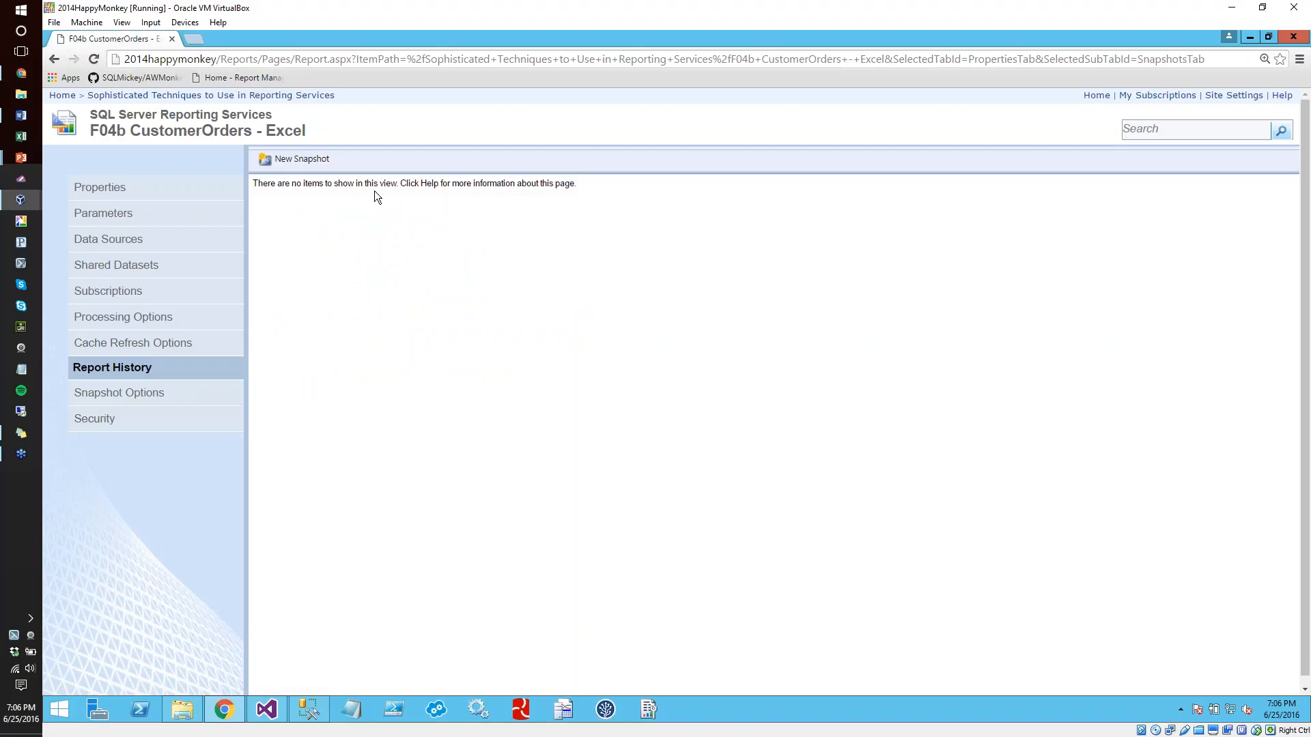
{"action": "left_click", "coordinate": [311, 160]}
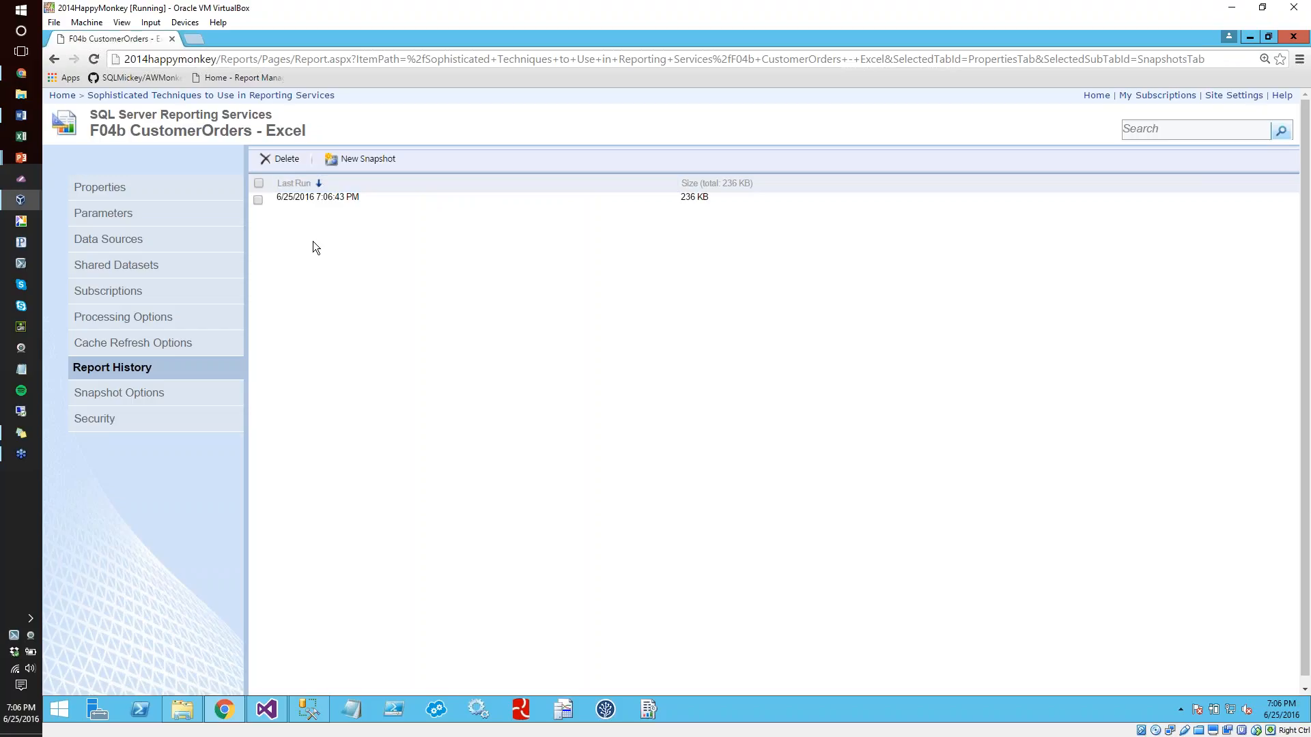
{"action": "left_click", "coordinate": [319, 198]}
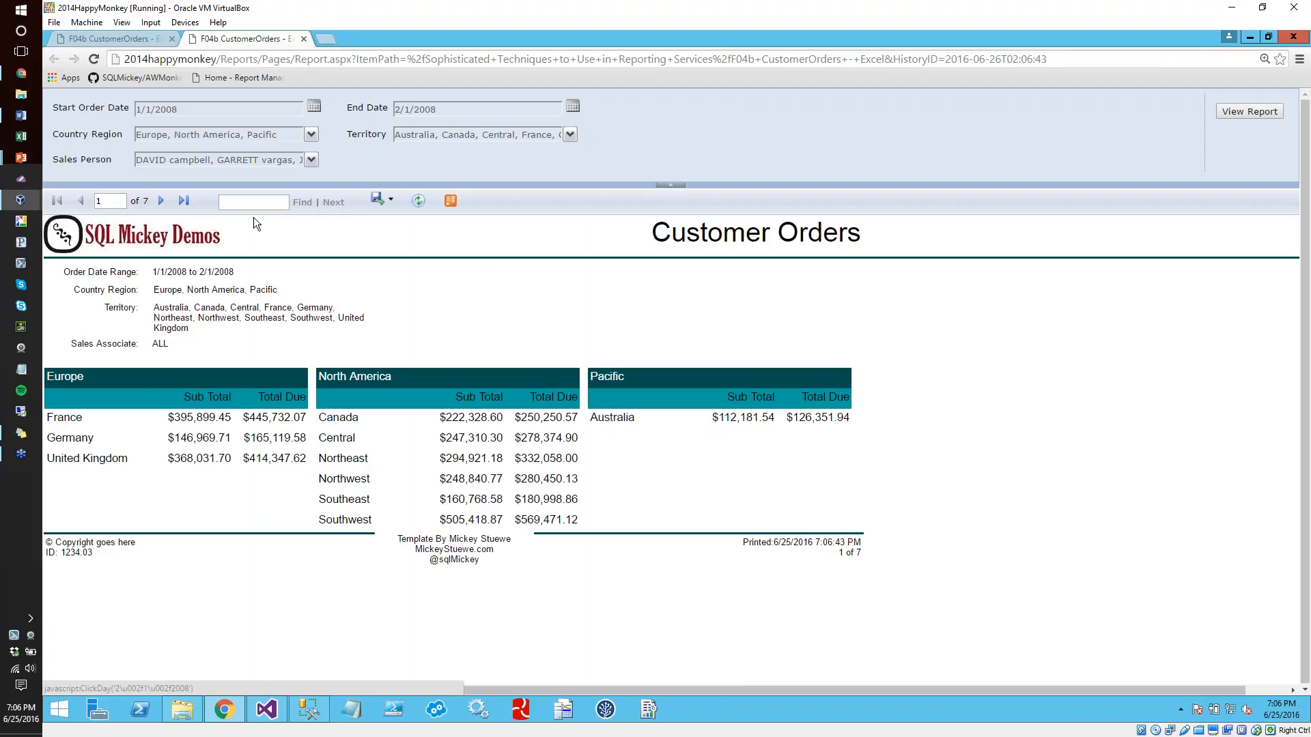
Back in Report Manager's site settings, start a new shared schedule named Demo
{"action": "left_click", "coordinate": [125, 38]}
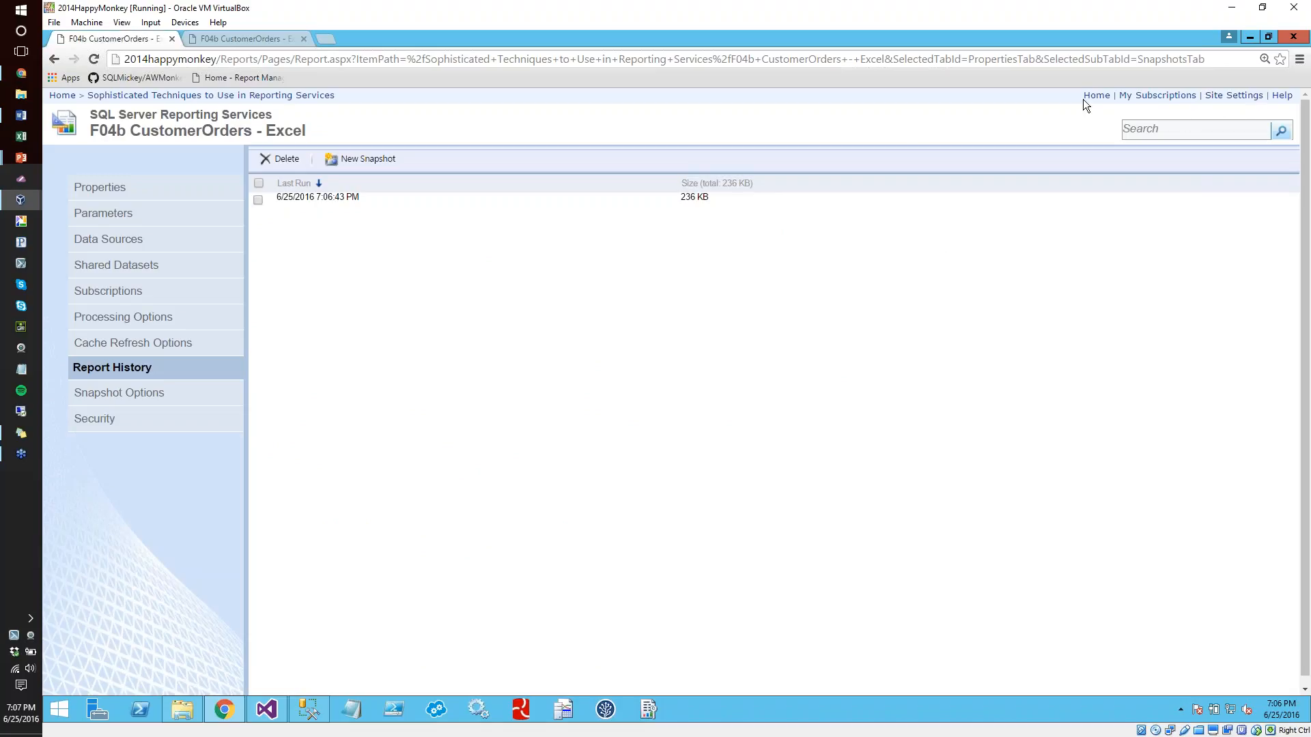
{"action": "left_click", "coordinate": [1228, 97]}
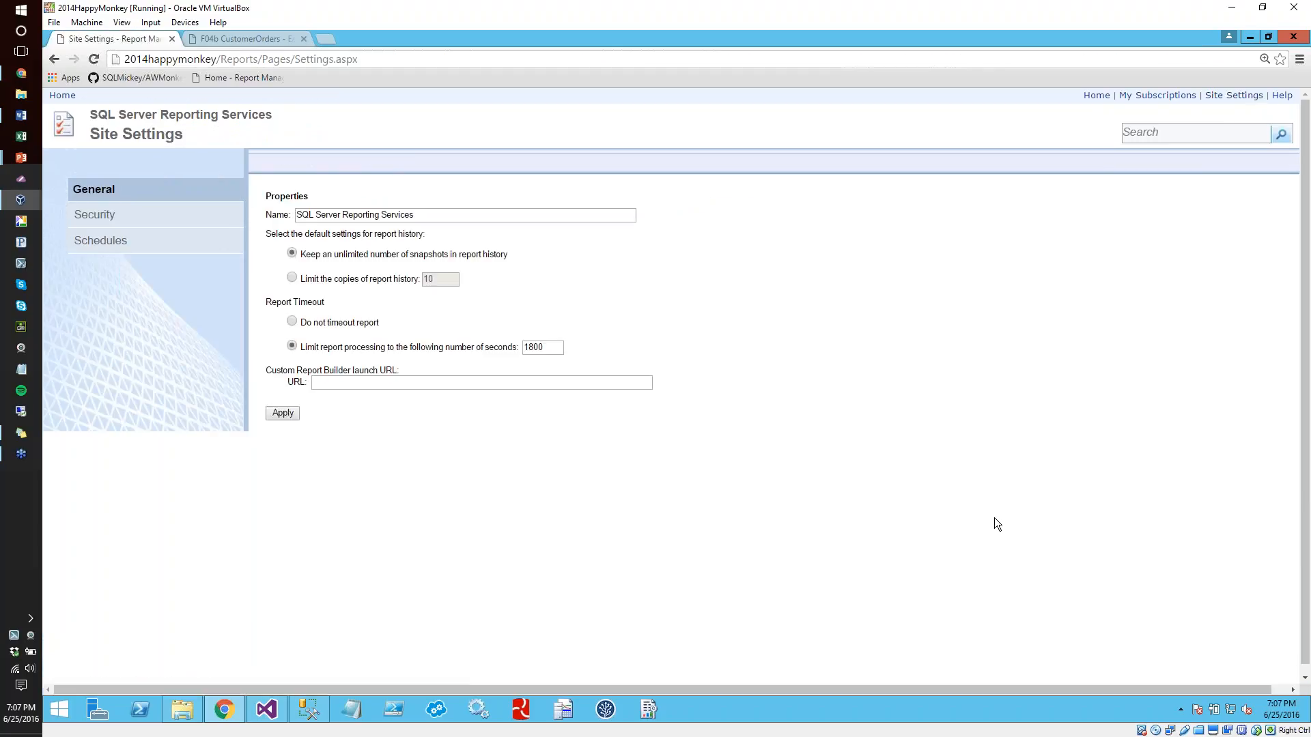
{"action": "left_click", "coordinate": [101, 240]}
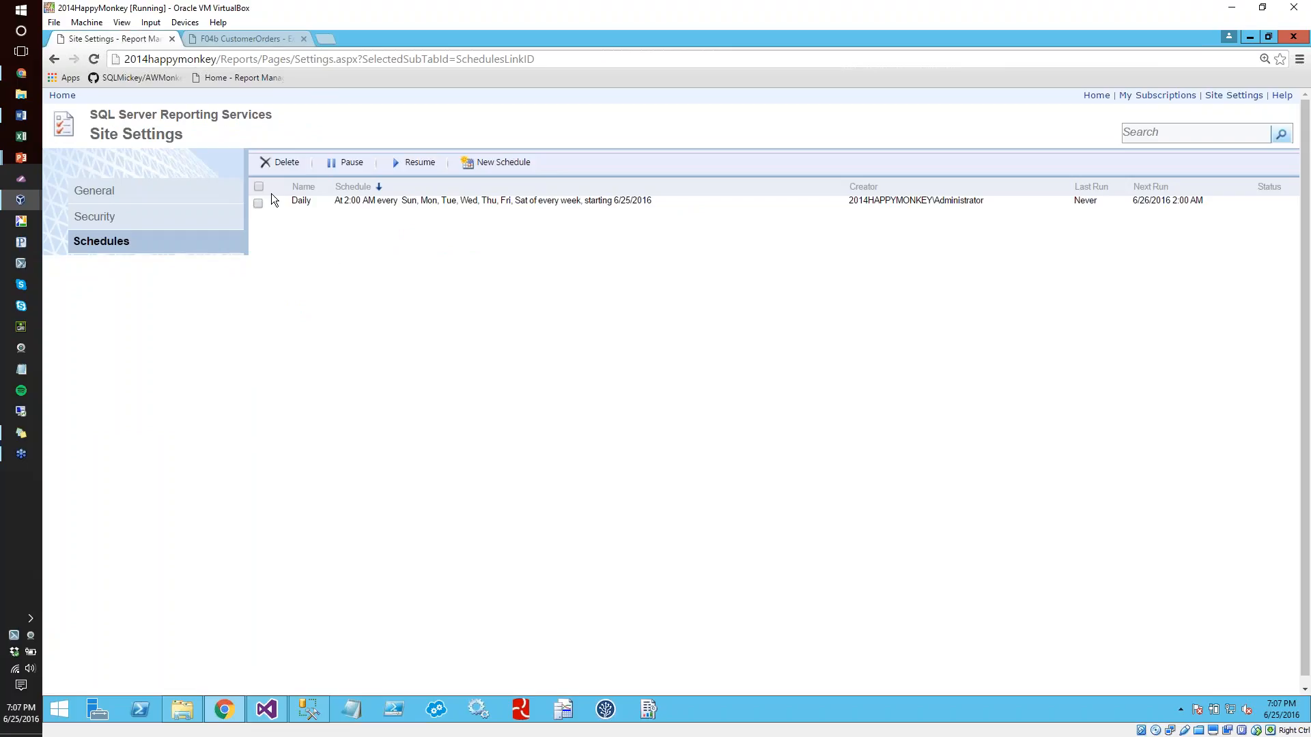
{"action": "left_click", "coordinate": [486, 163]}
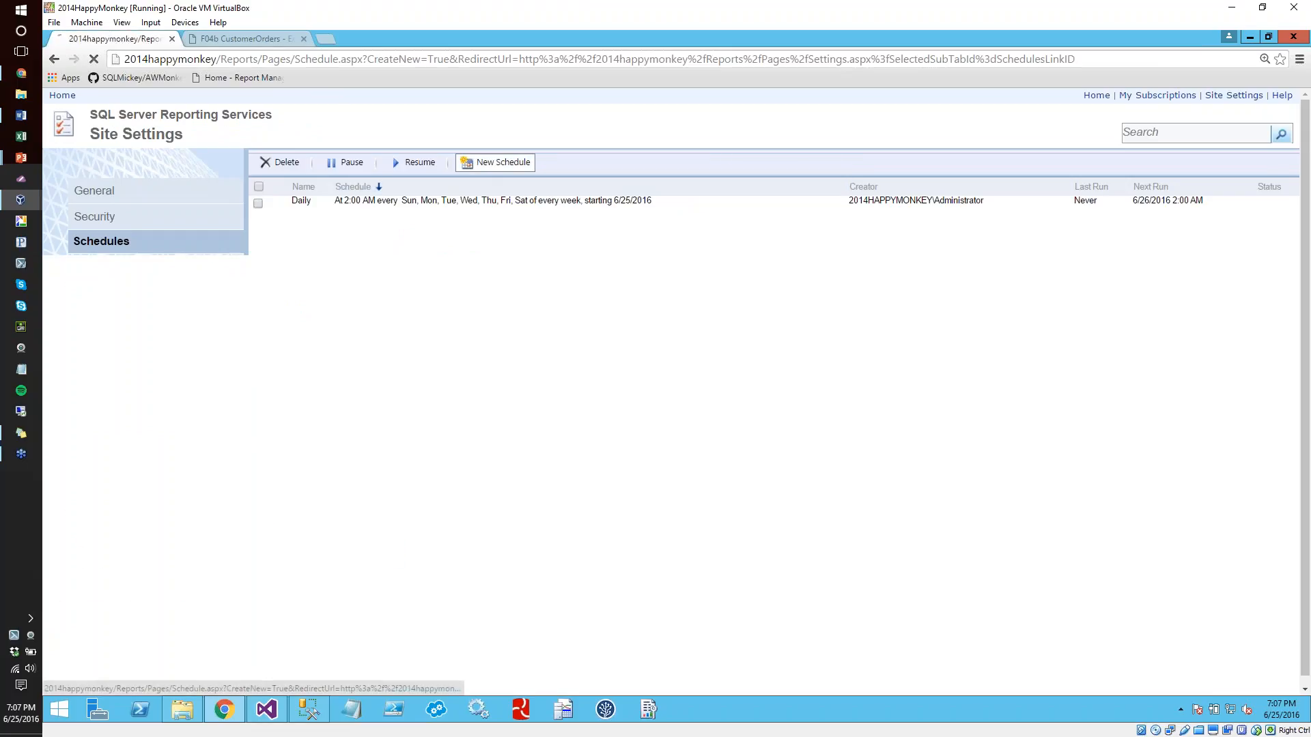
{"action": "left_click", "coordinate": [247, 228]}
{"action": "type", "text": "Demo"}
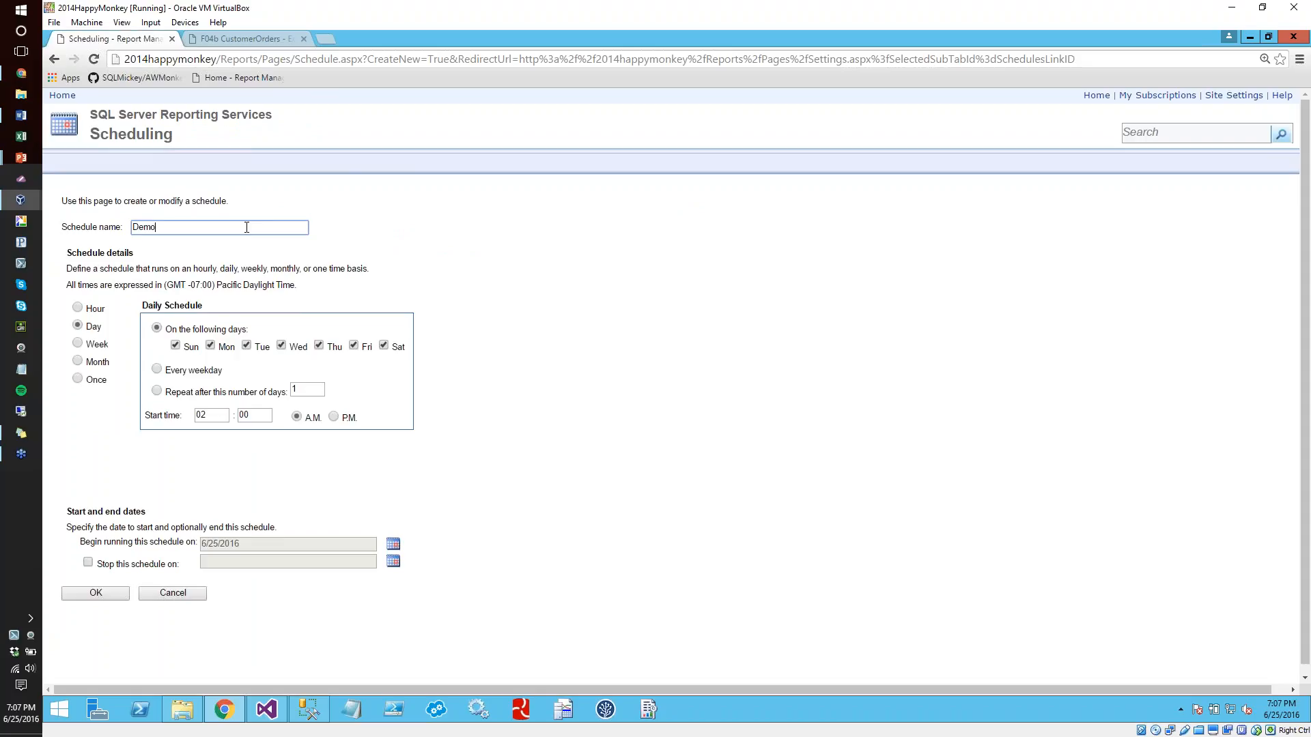
Set the Demo schedule to run hourly and stop on 6/26/2016, save it and return to the Home folder
{"action": "left_click", "coordinate": [97, 311]}
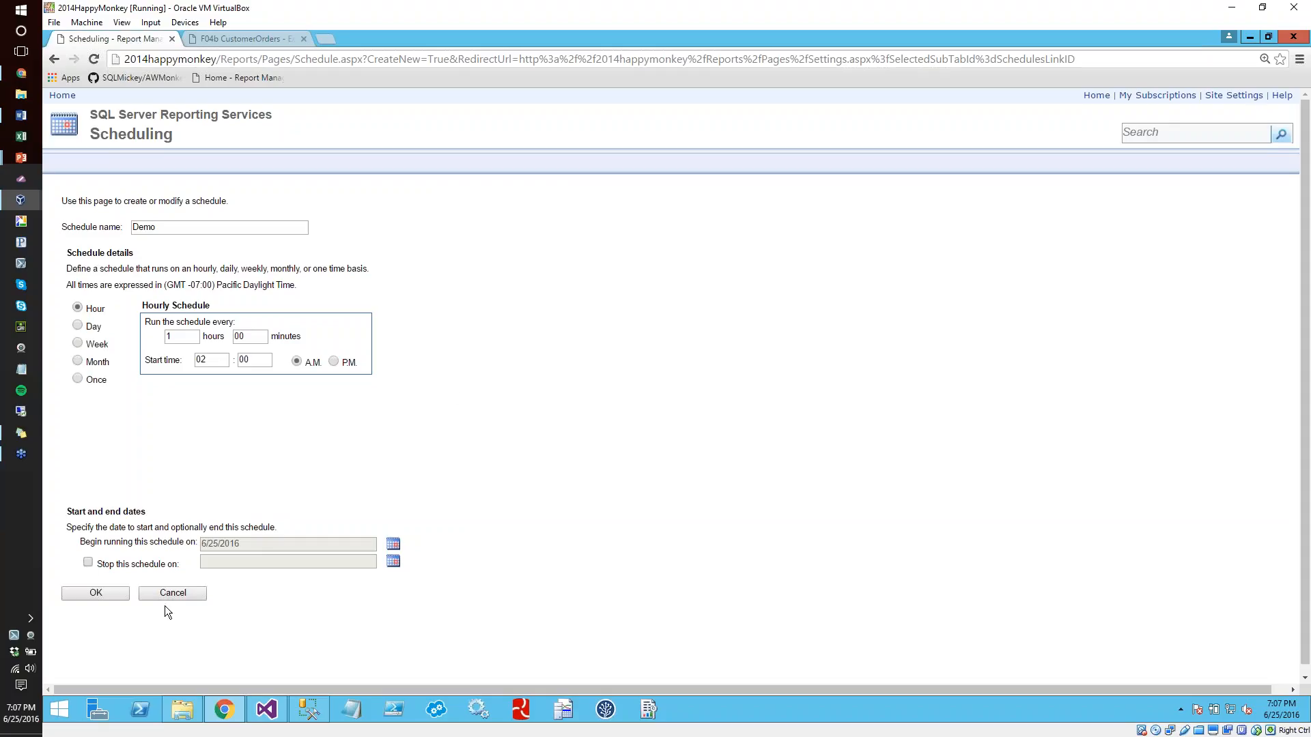
{"action": "left_click", "coordinate": [86, 564]}
{"action": "left_click", "coordinate": [394, 562]}
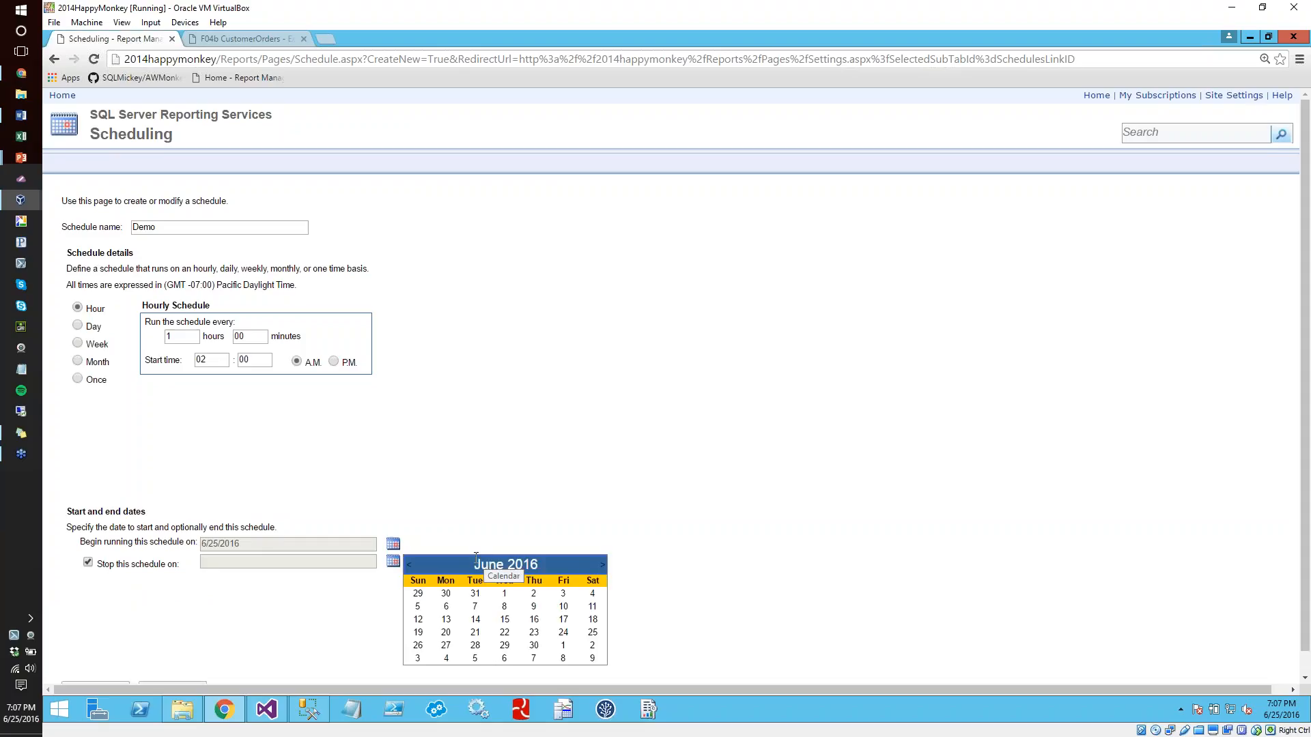
{"action": "left_click", "coordinate": [418, 645]}
{"action": "scroll", "coordinate": [154, 615], "scroll_direction": "down", "scroll_amount": 1}
{"action": "left_click", "coordinate": [120, 666]}
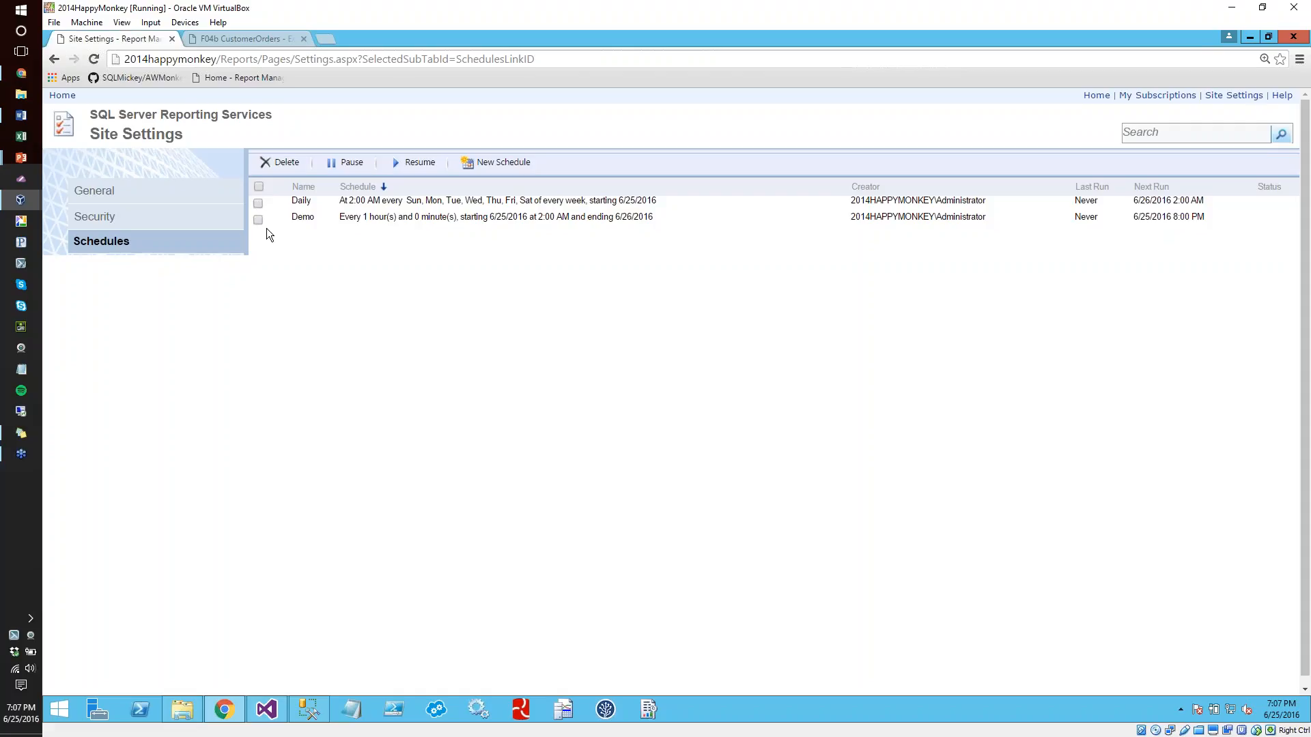
{"action": "left_click", "coordinate": [62, 95]}
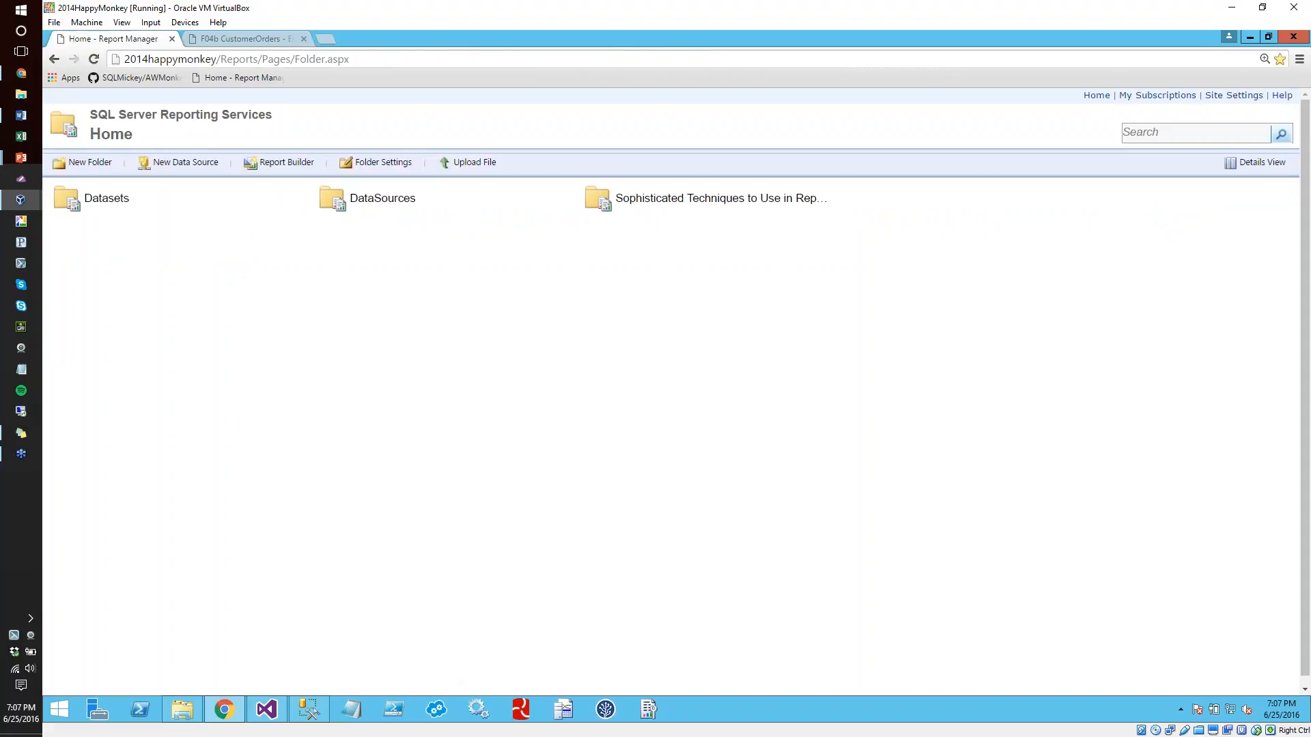
Open the F04c CustomerOrders - PDF Document Maps report in the Sophisticated Techniques folder and start a new subscription for it
{"action": "left_click", "coordinate": [803, 198]}
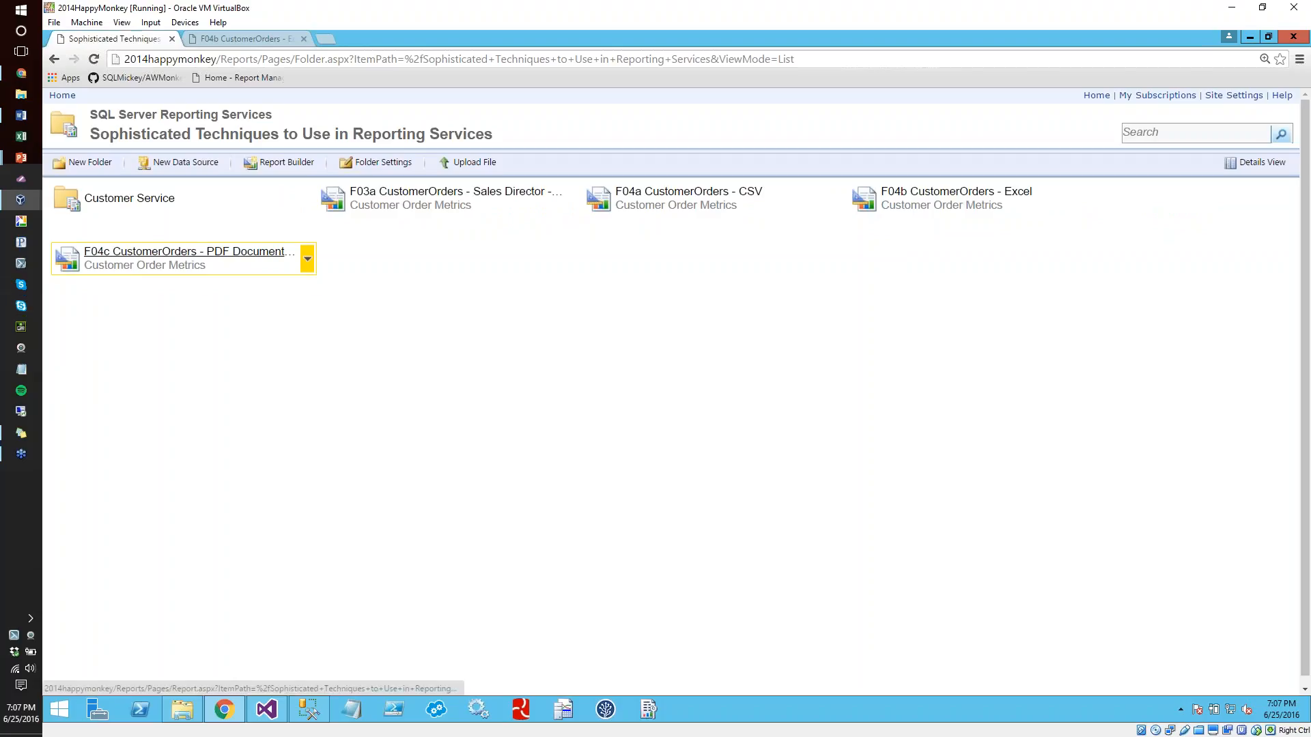
{"action": "left_click", "coordinate": [164, 251]}
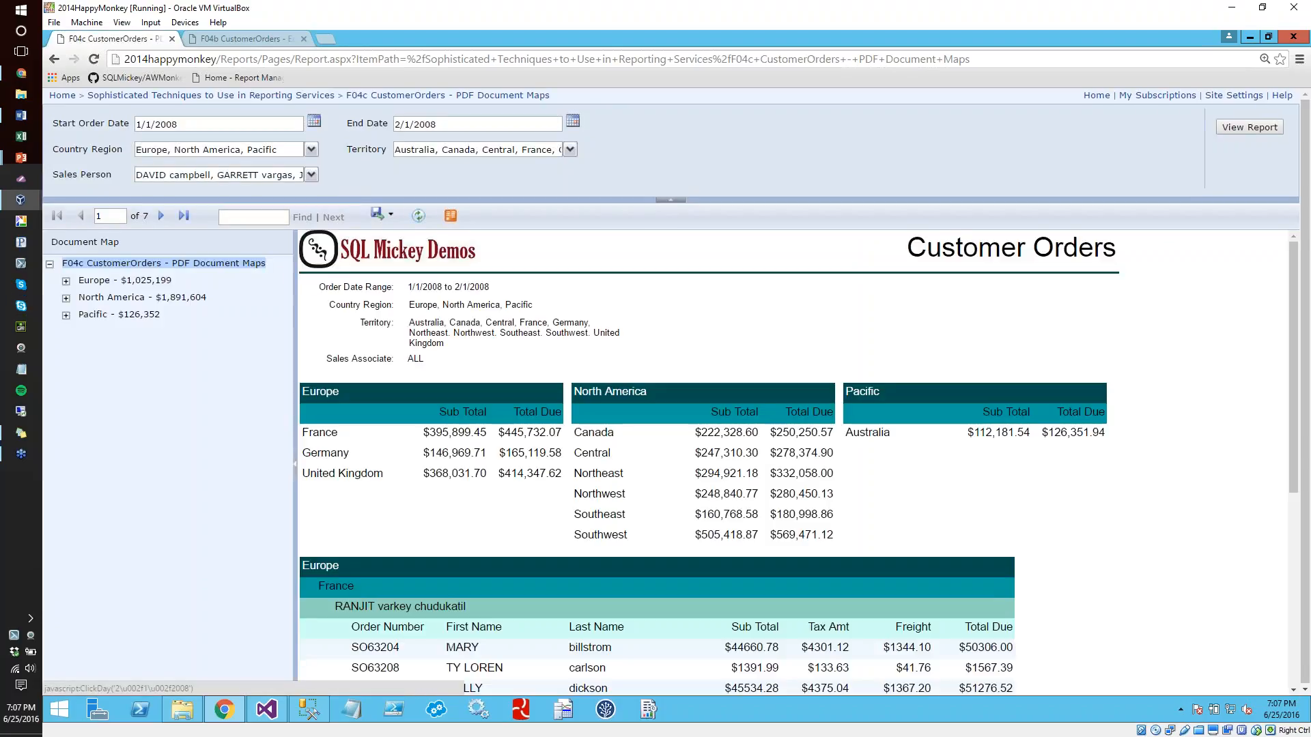
{"action": "left_click", "coordinate": [486, 99]}
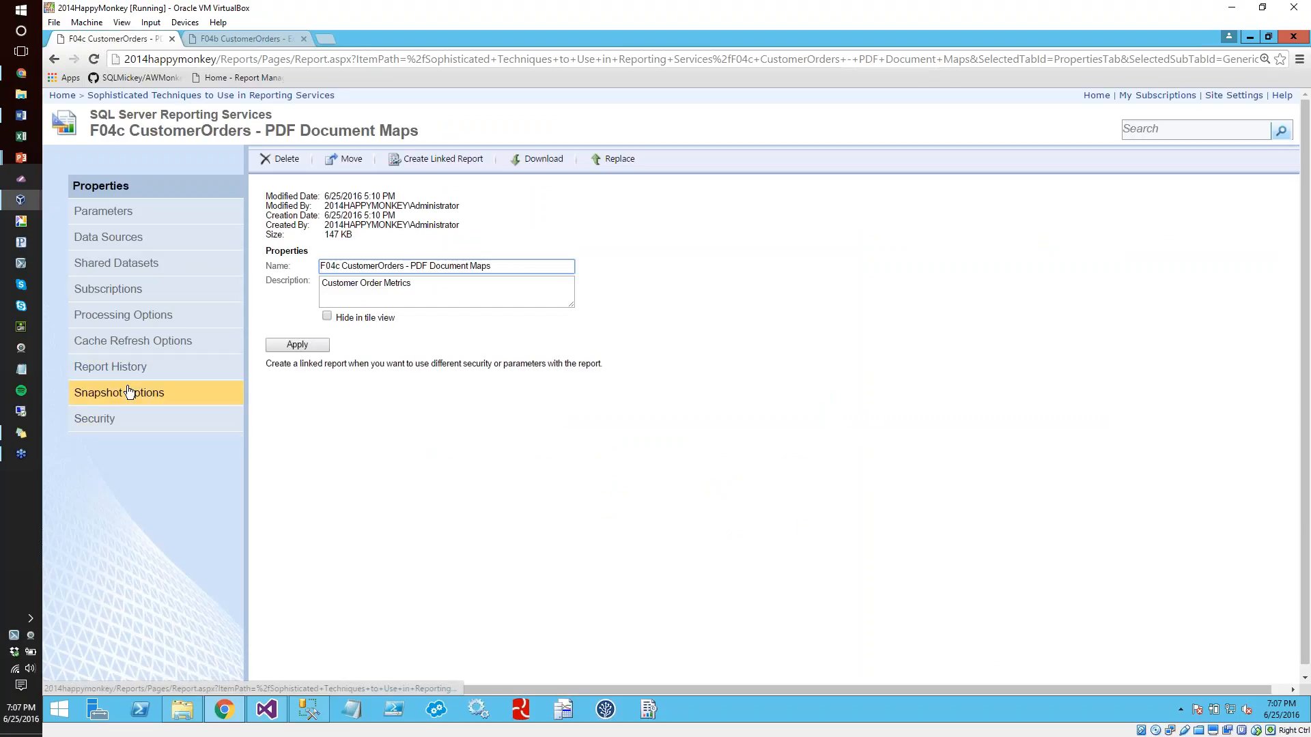
{"action": "left_click", "coordinate": [112, 290]}
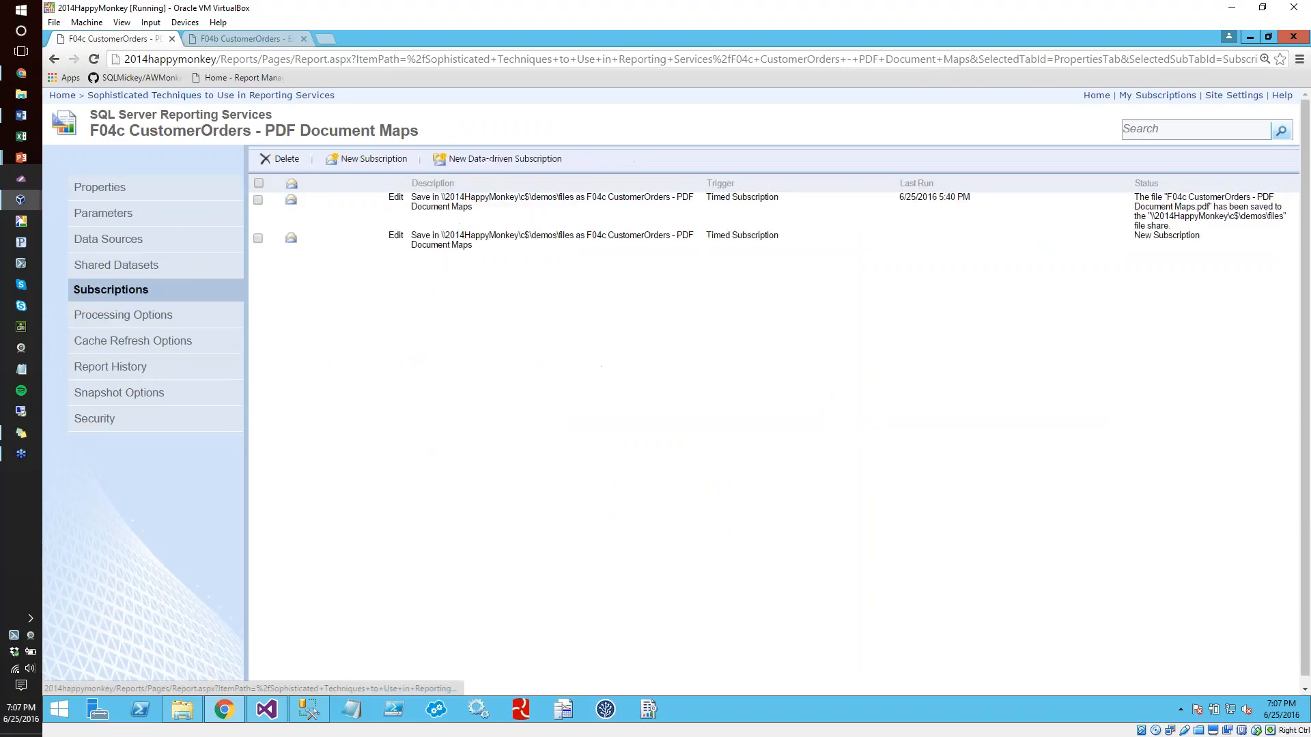
{"action": "left_click", "coordinate": [369, 158]}
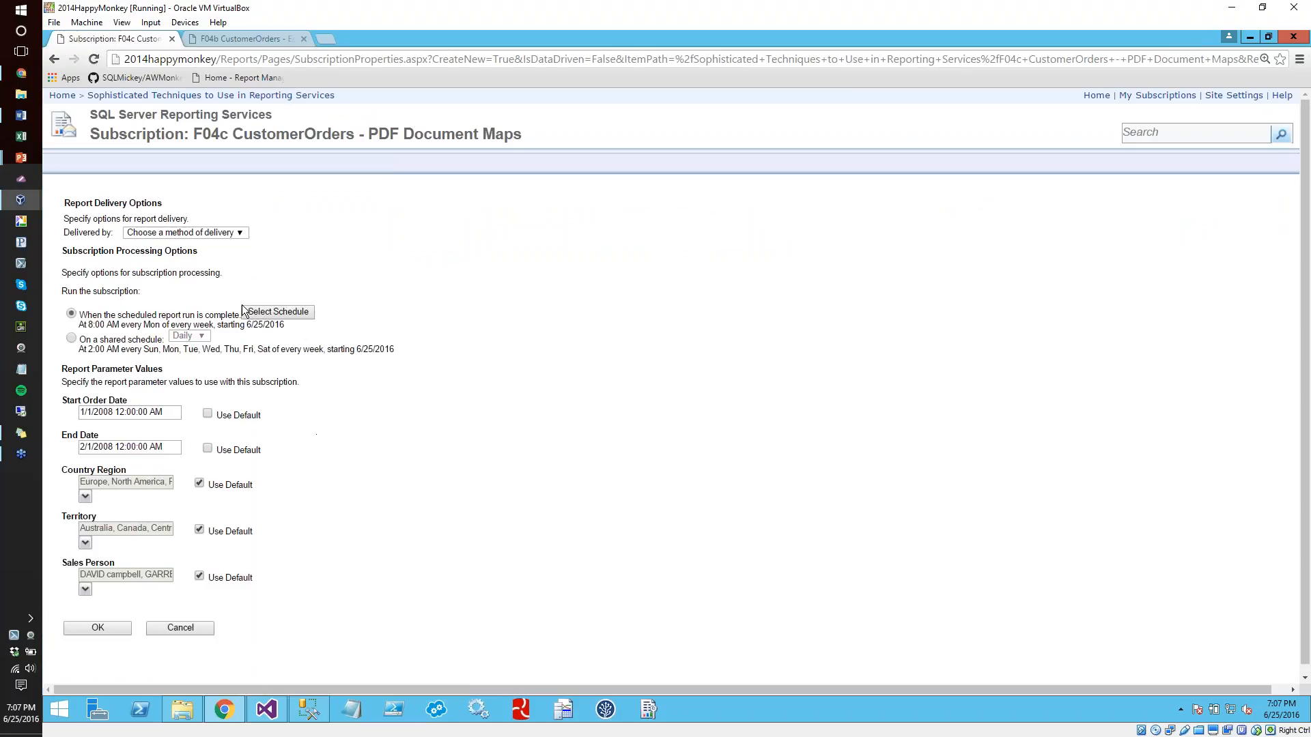
Check the subscription's custom schedule details, switch it to run on the Demo shared schedule instead and try to save
{"action": "left_click", "coordinate": [271, 311]}
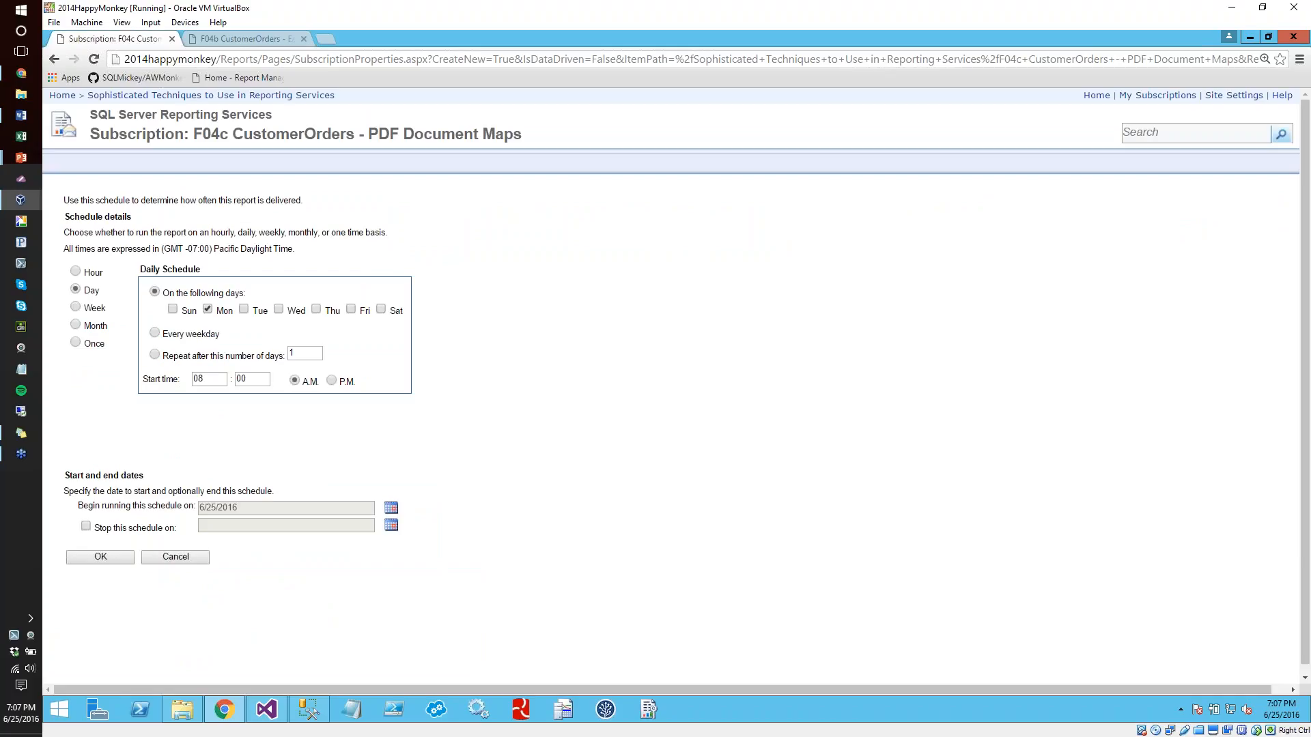
{"action": "left_click", "coordinate": [101, 557]}
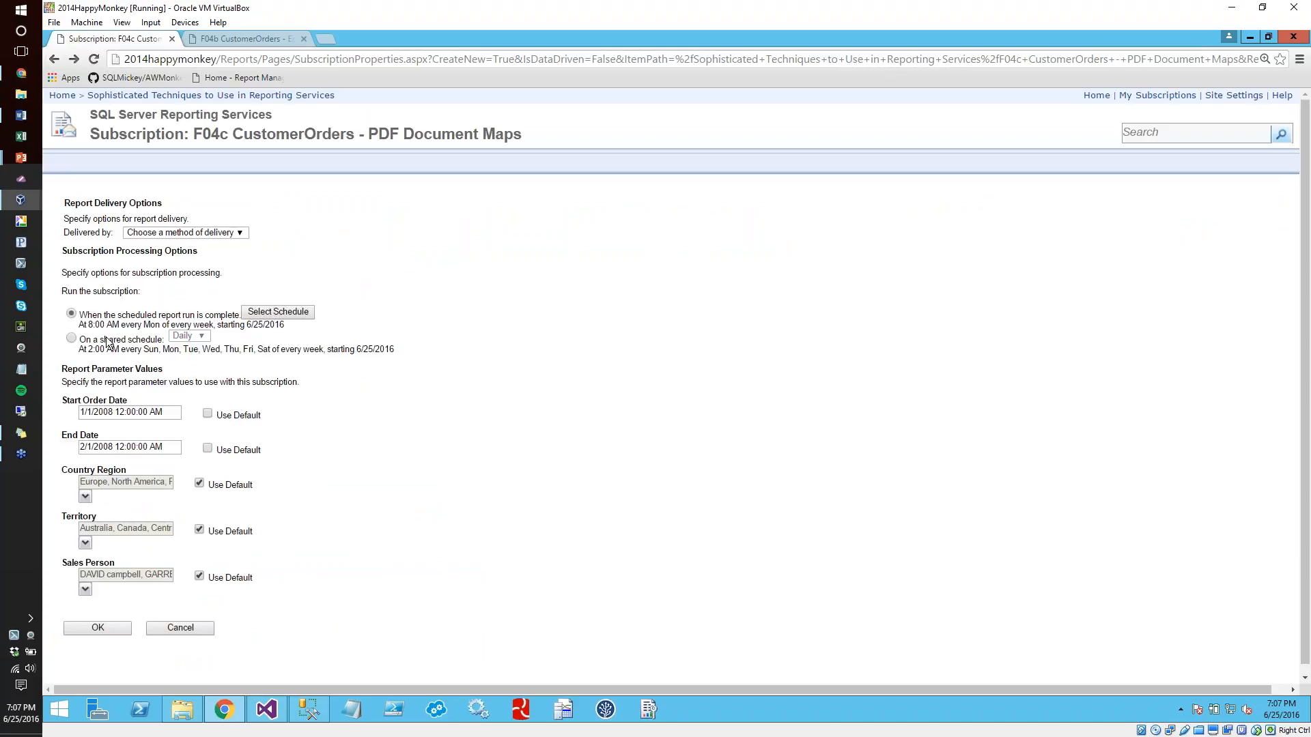
{"action": "left_click", "coordinate": [75, 339]}
{"action": "left_click", "coordinate": [184, 337]}
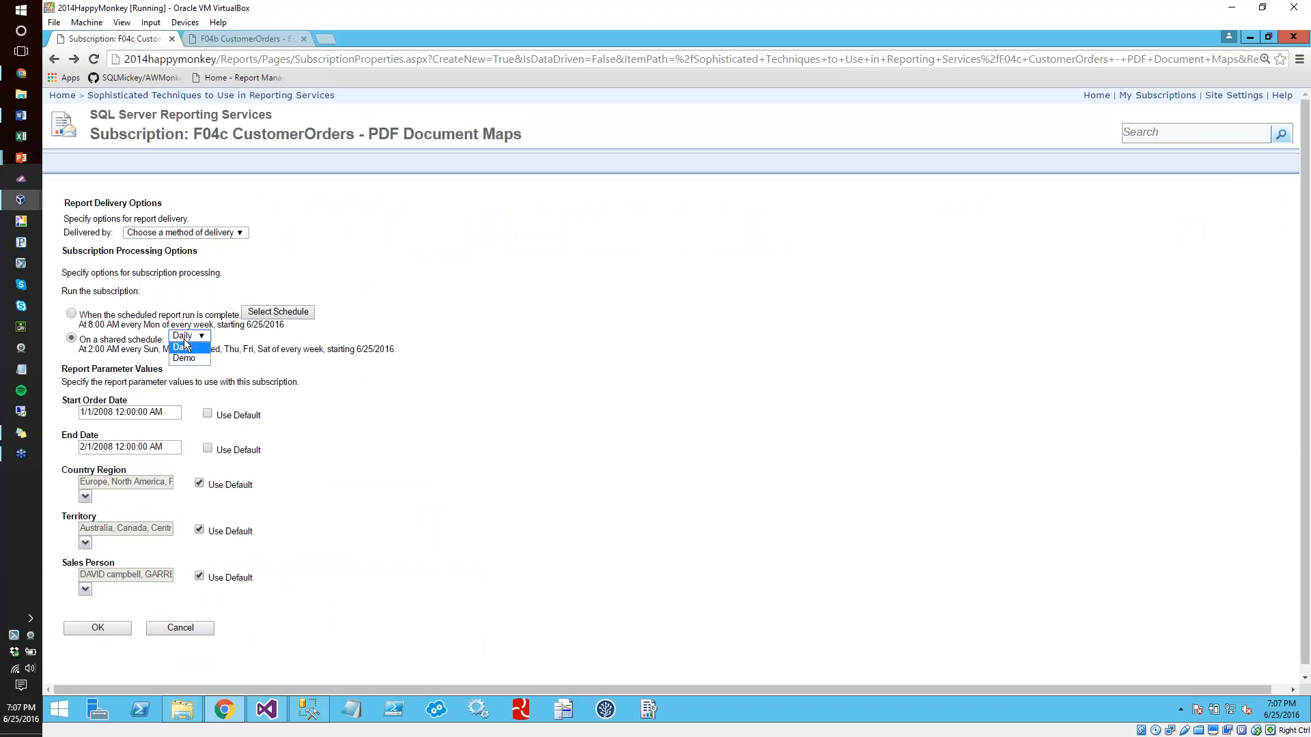
{"action": "left_click", "coordinate": [194, 358]}
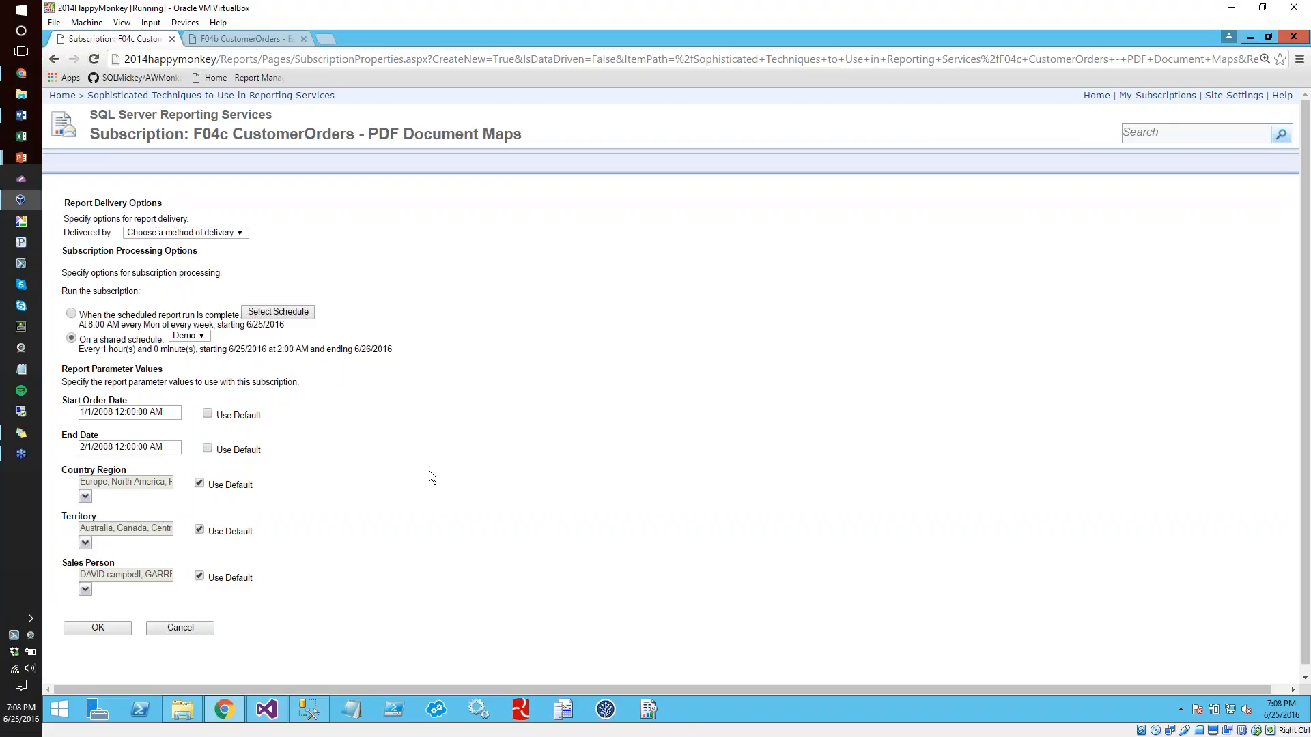
{"action": "left_click", "coordinate": [83, 627]}
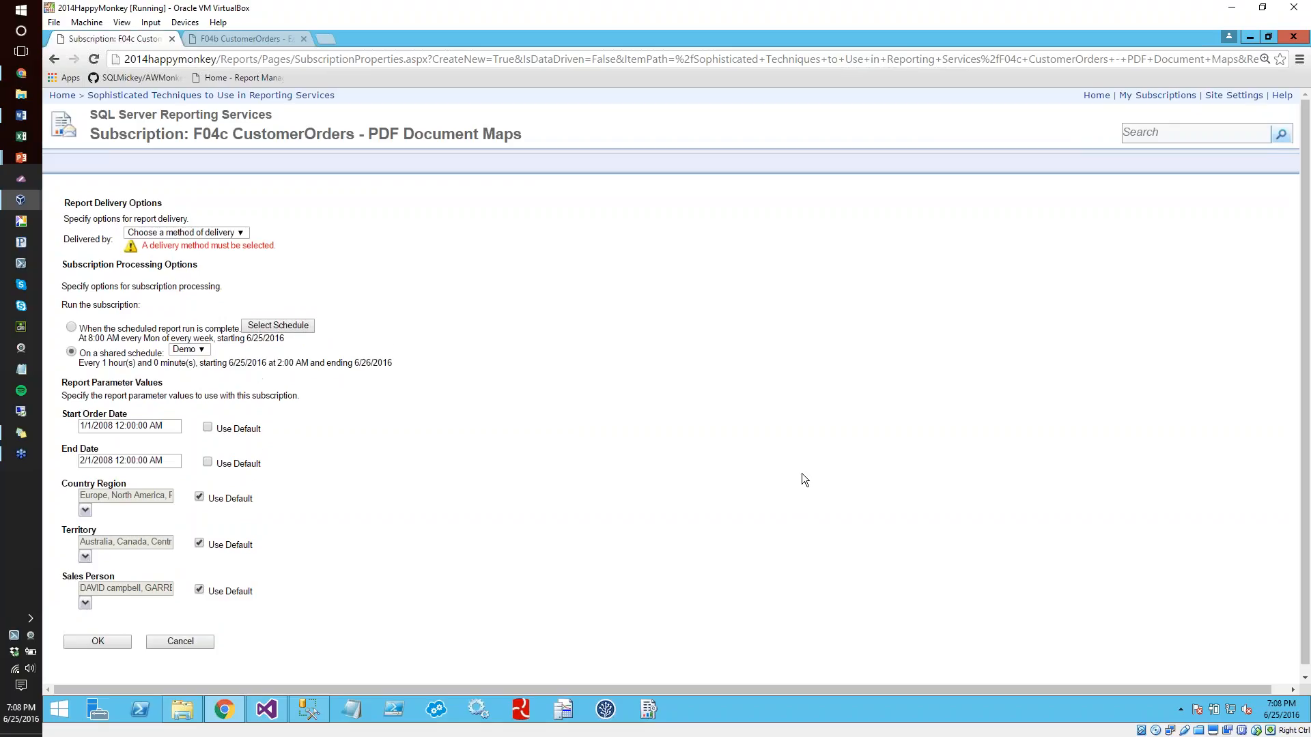
Deliver the subscription by Windows File Share to \\2014HappyMonkey\c$\Demos\Files, rendered as XML file with report data, and save it
{"action": "left_click", "coordinate": [204, 232]}
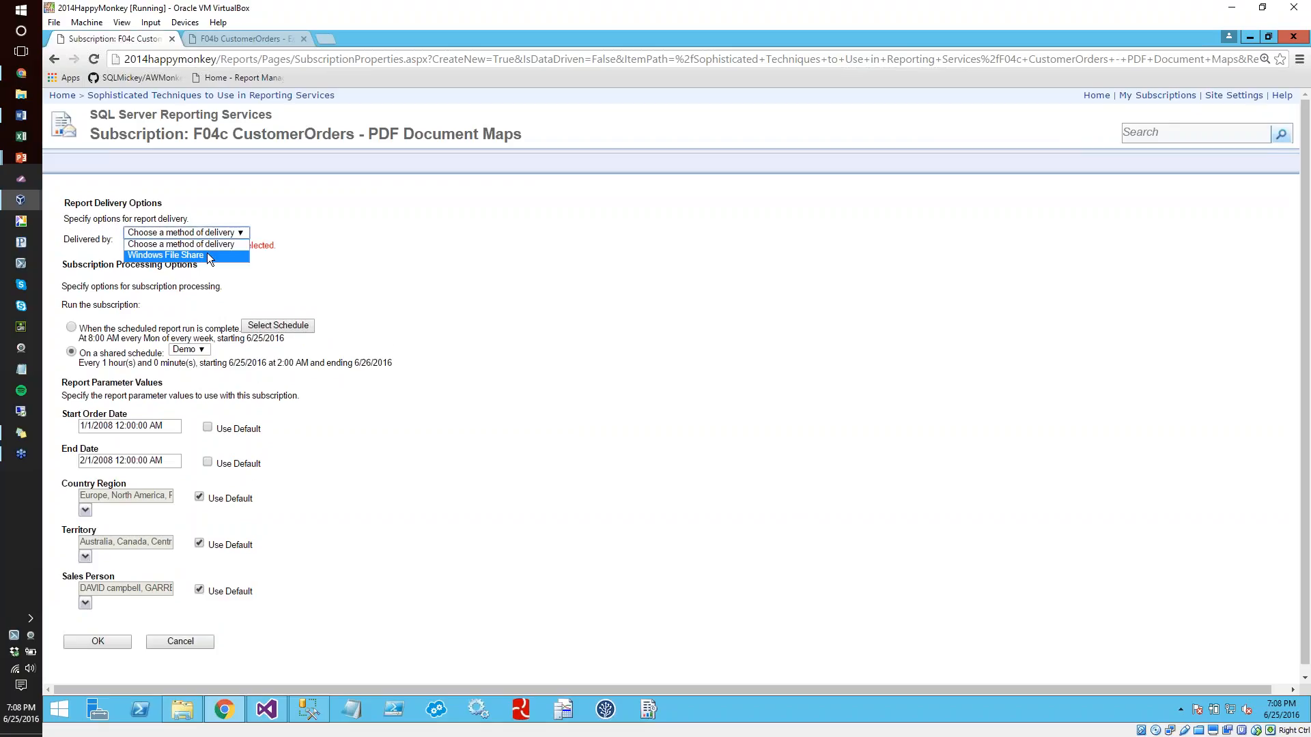
{"action": "left_click", "coordinate": [207, 253]}
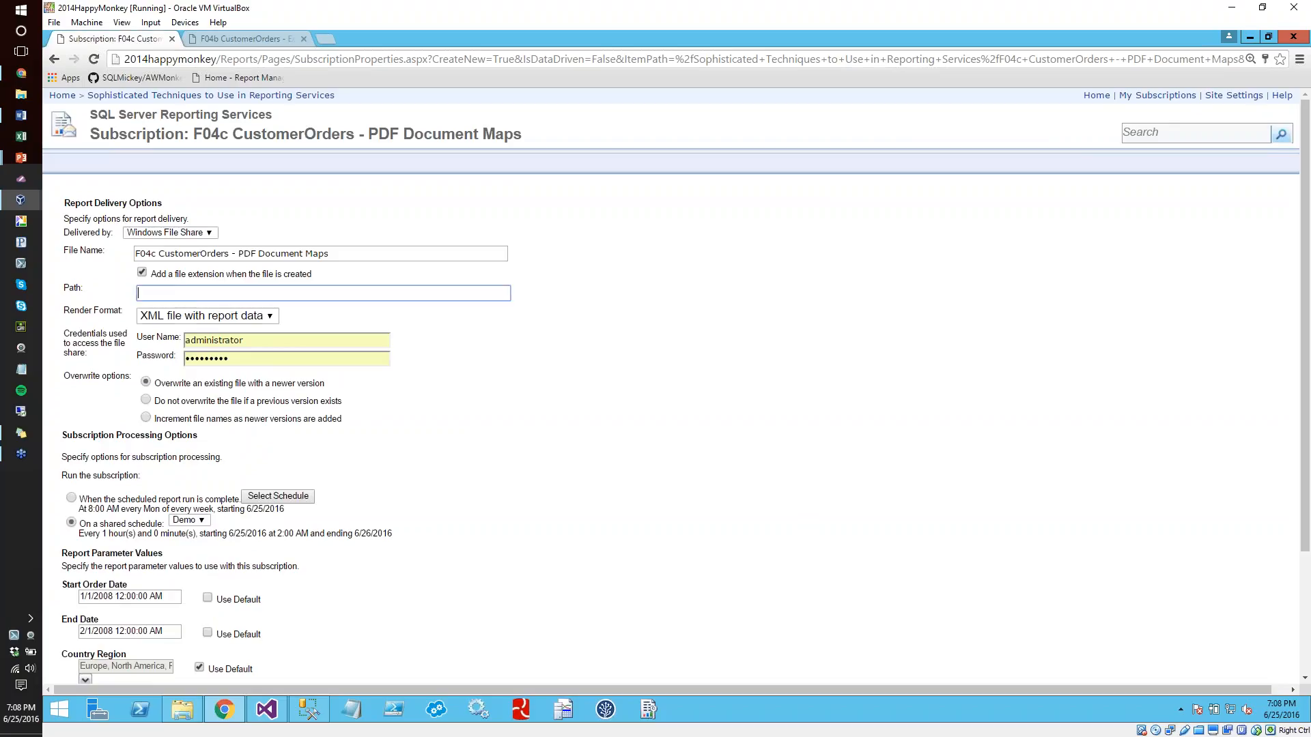
{"action": "type", "text": "\\\\2014HappyMonkey\\c$\\Demos\\Files"}
{"action": "left_click", "coordinate": [185, 316]}
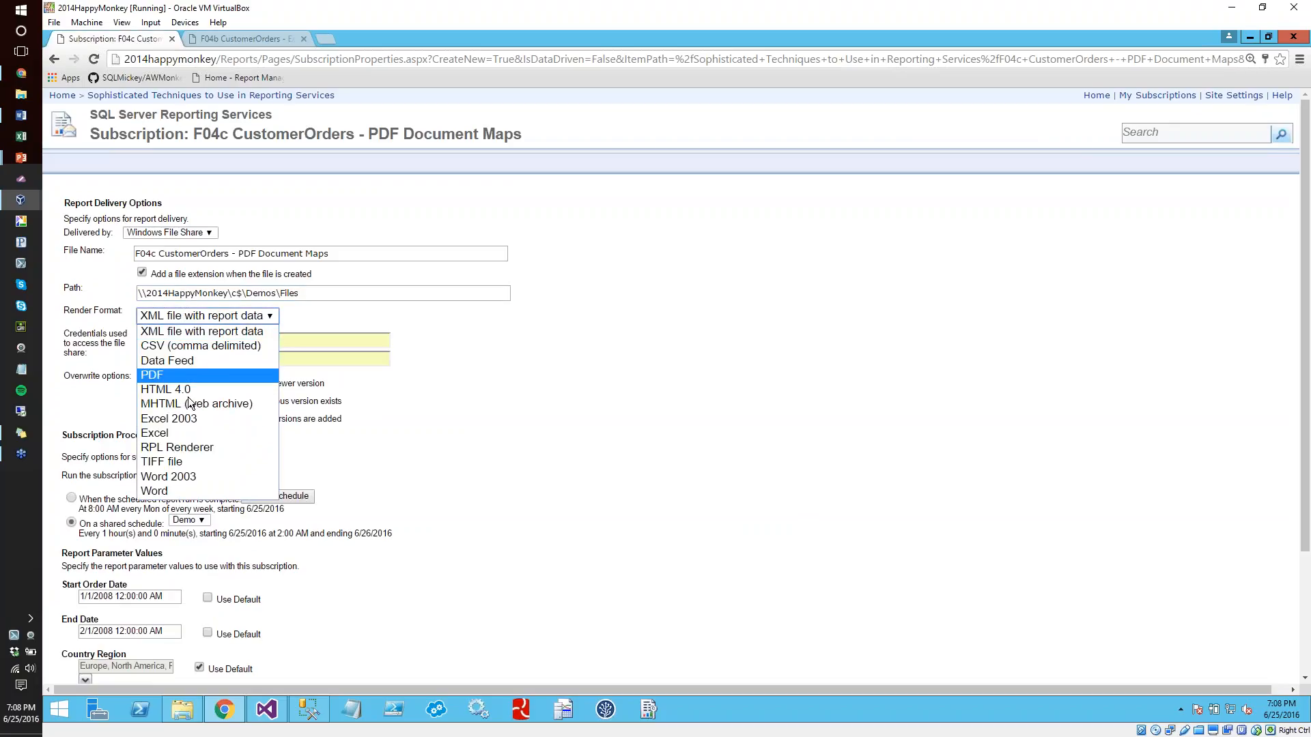
{"action": "left_click", "coordinate": [187, 333]}
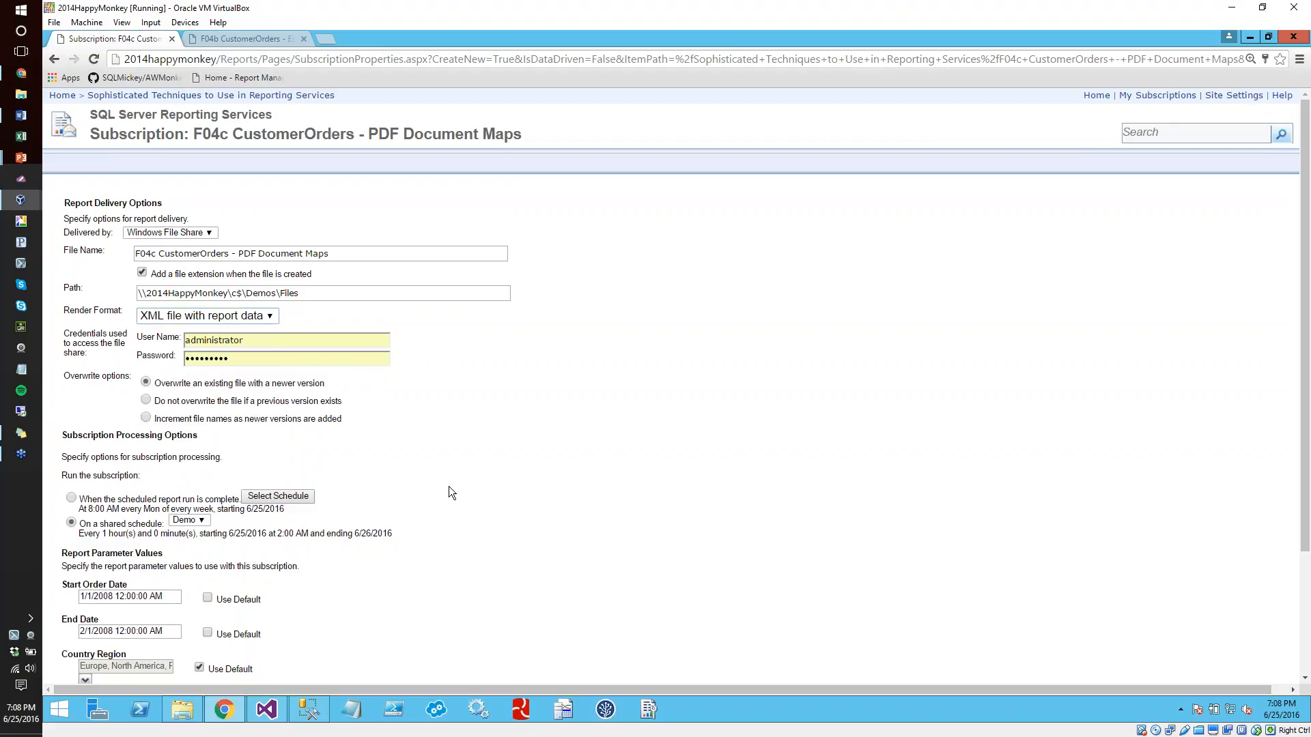
{"action": "scroll", "coordinate": [448, 486], "scroll_direction": "down", "scroll_amount": 3}
{"action": "left_click", "coordinate": [98, 653]}
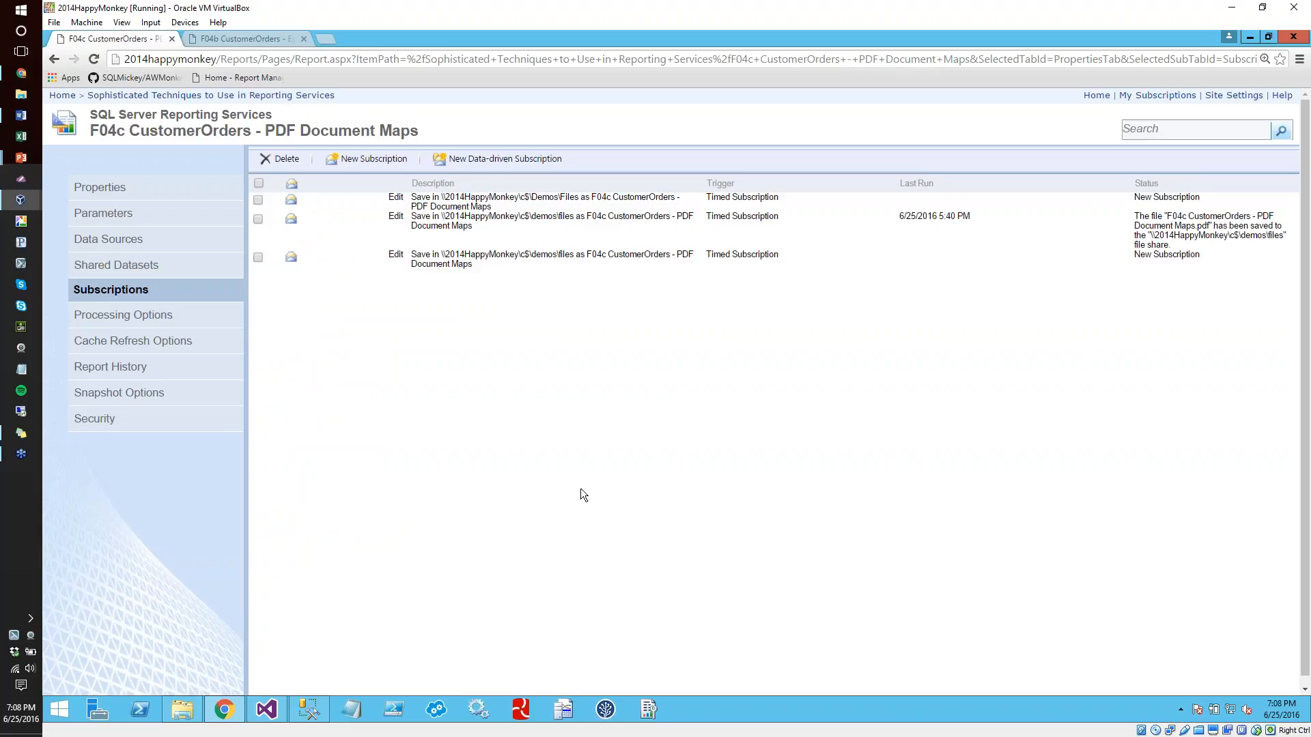
In File Explorer's Files folder, widen the Name column and try to open F04c CustomerOrders - PDF Document Maps.pdf
{"action": "left_click", "coordinate": [182, 710]}
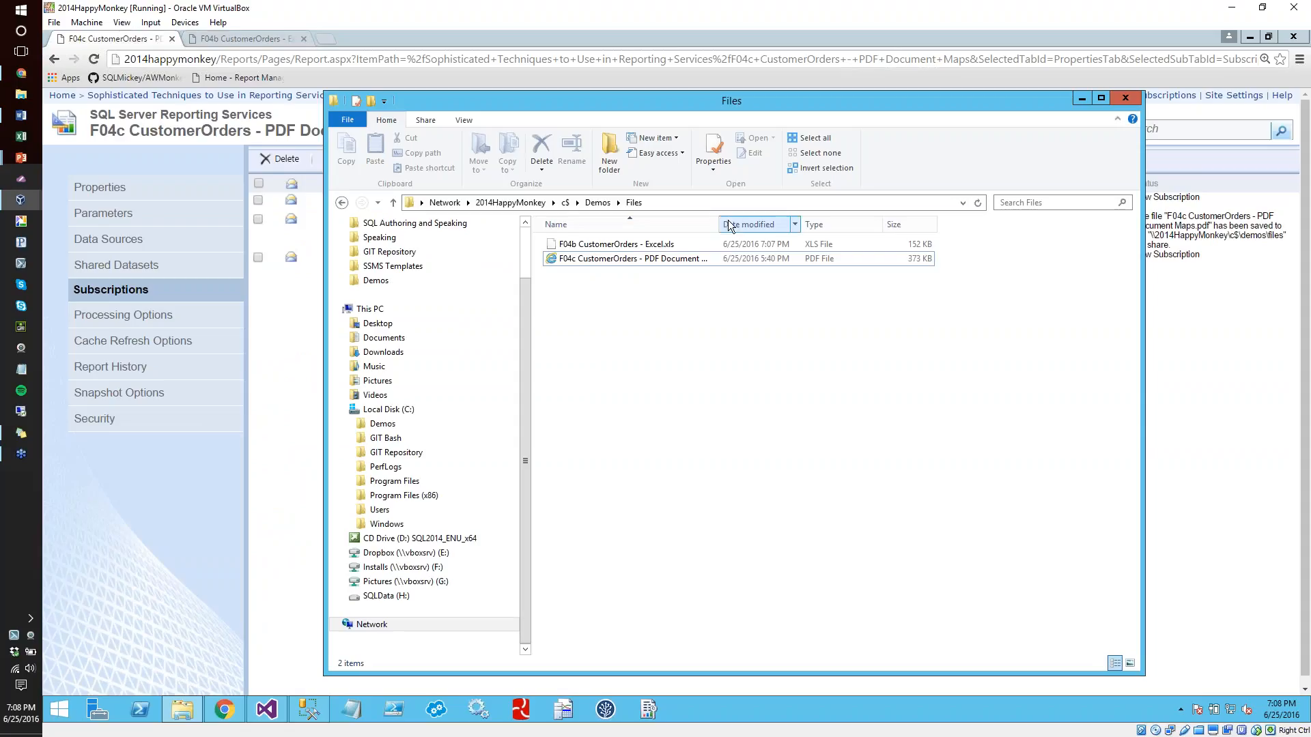
{"action": "left_click_drag", "start_coordinate": [719, 224], "coordinate": [787, 225]}
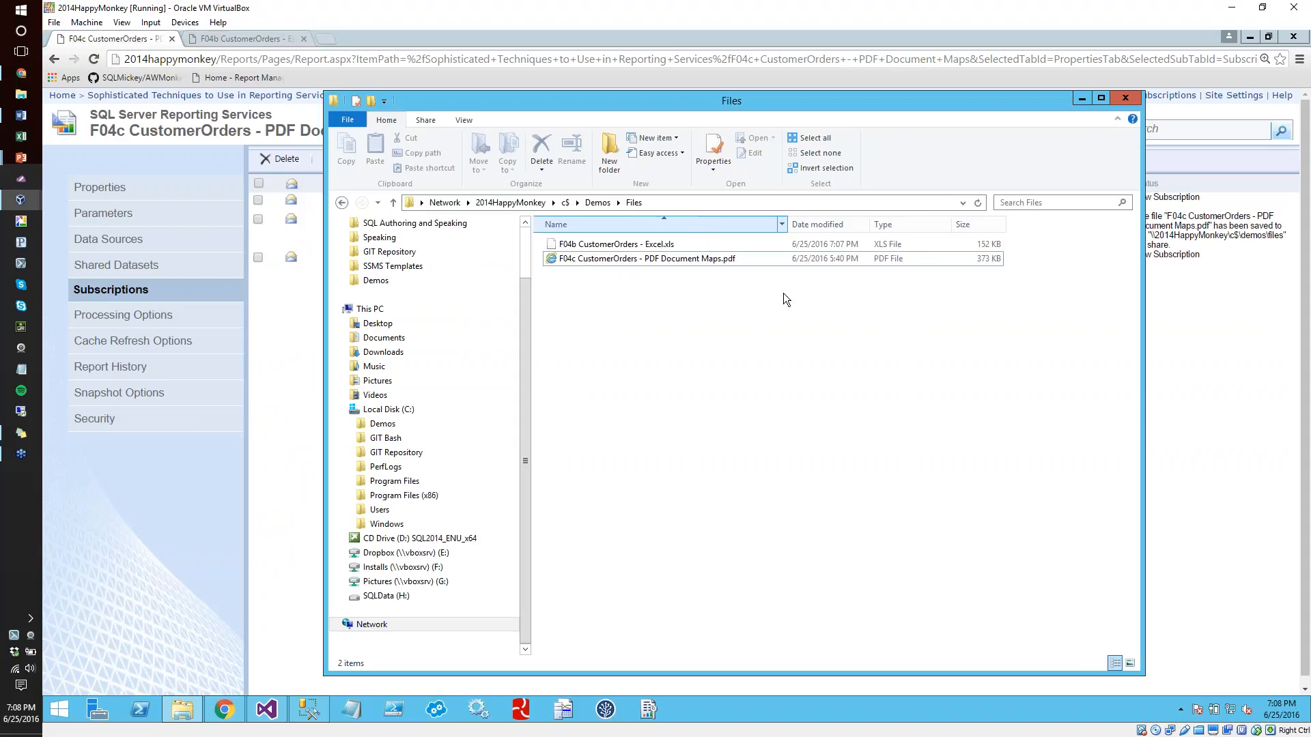
{"action": "double_click", "coordinate": [633, 259]}
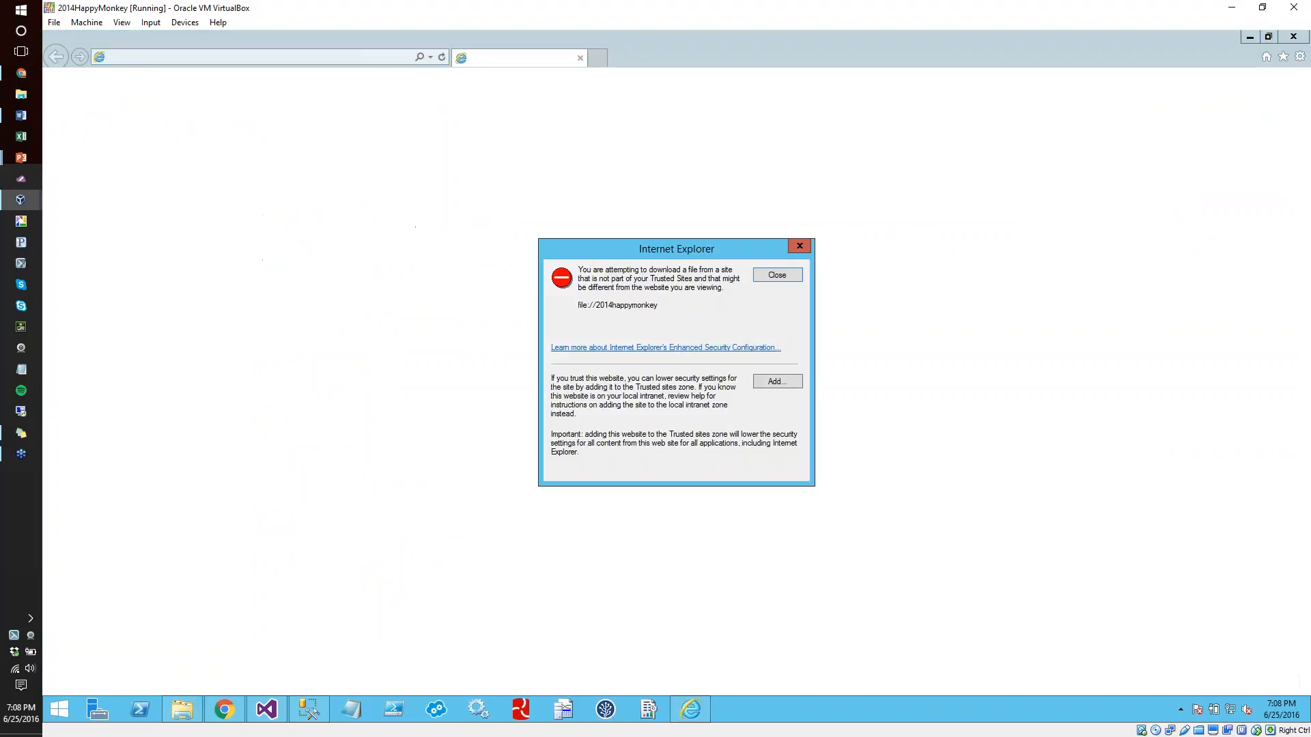
Add file://2014happymonkey to Internet Explorer's trusted sites and close the downloads window
{"action": "left_click", "coordinate": [777, 382]}
{"action": "left_click", "coordinate": [780, 351]}
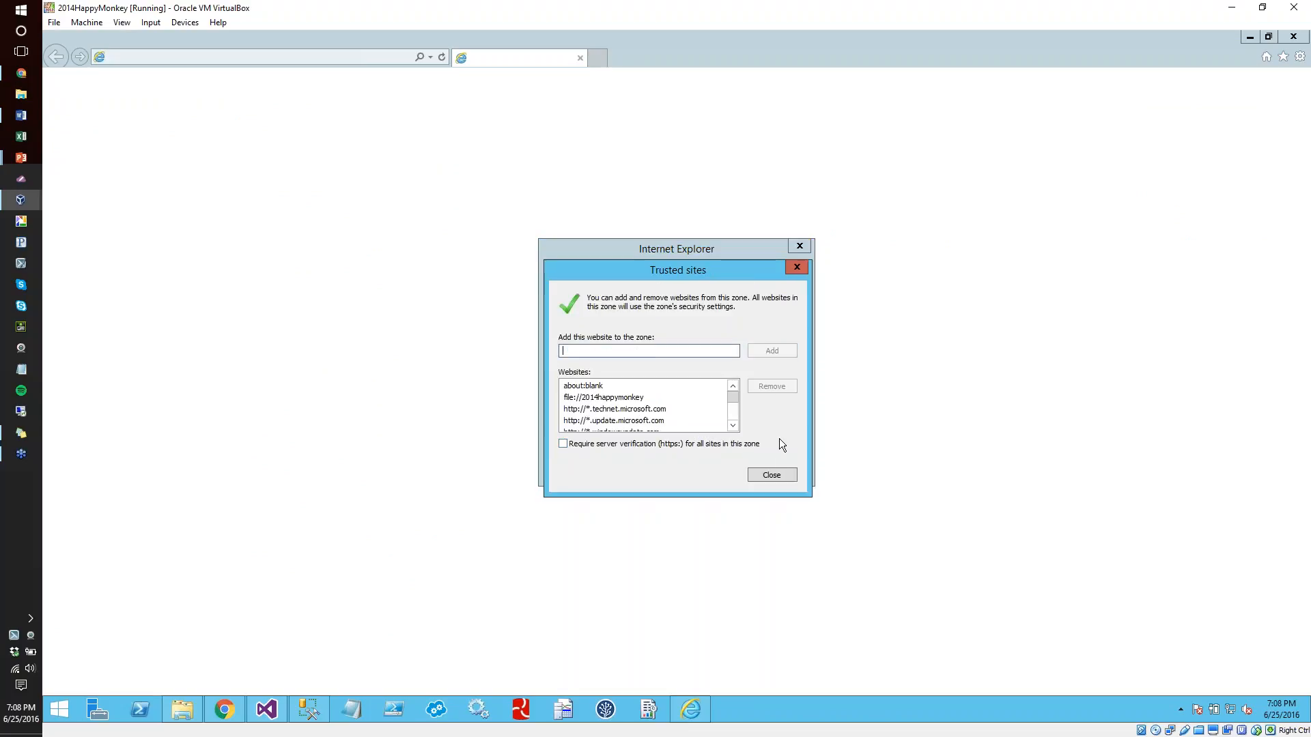
{"action": "left_click", "coordinate": [772, 475]}
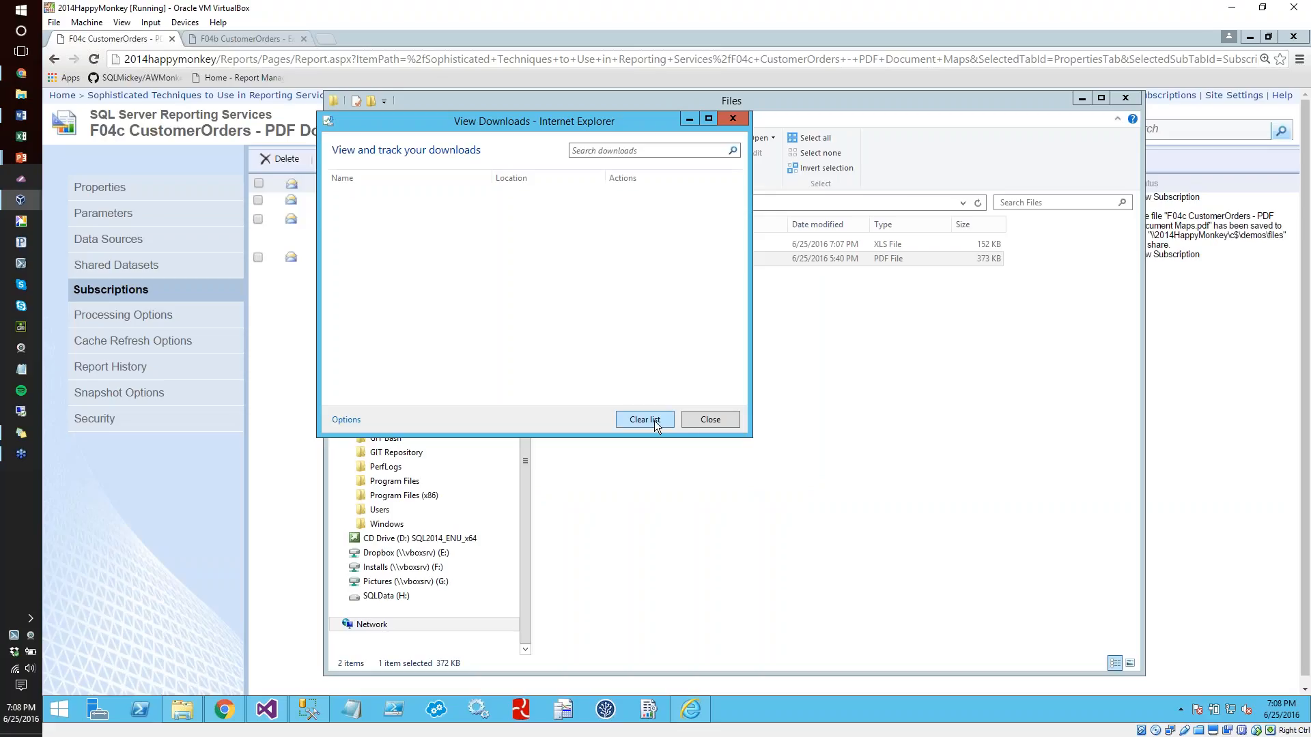
{"action": "left_click", "coordinate": [698, 421]}
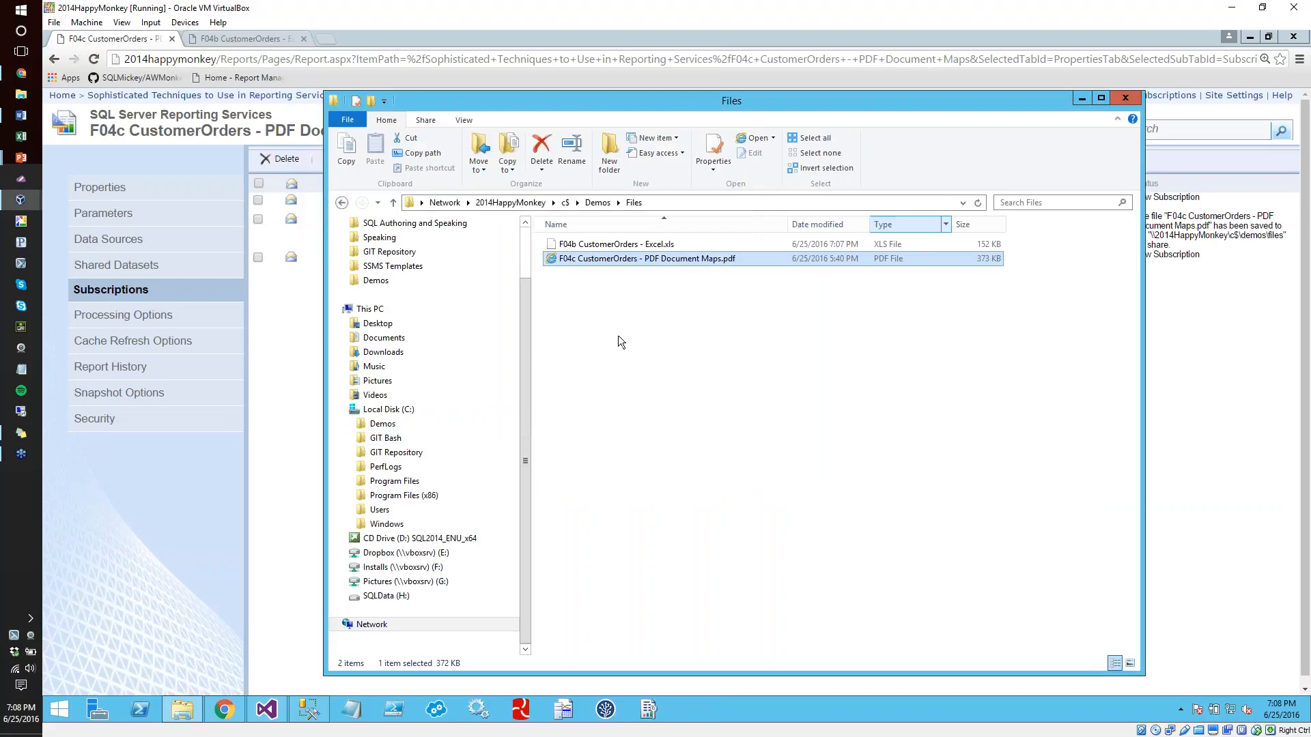
Minimize Chrome and try to open F04b CustomerOrders - Excel.xls from the Files folder
{"action": "left_click", "coordinate": [232, 39]}
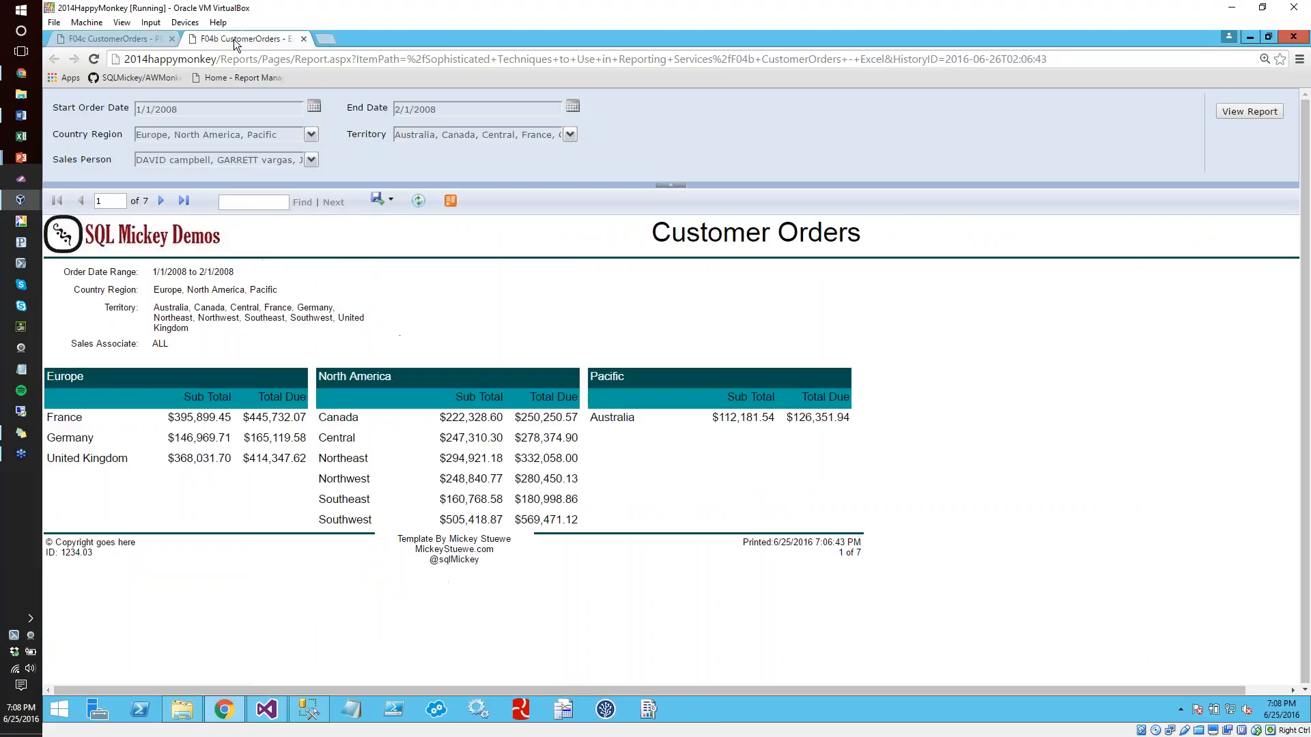
{"action": "left_click", "coordinate": [1250, 36]}
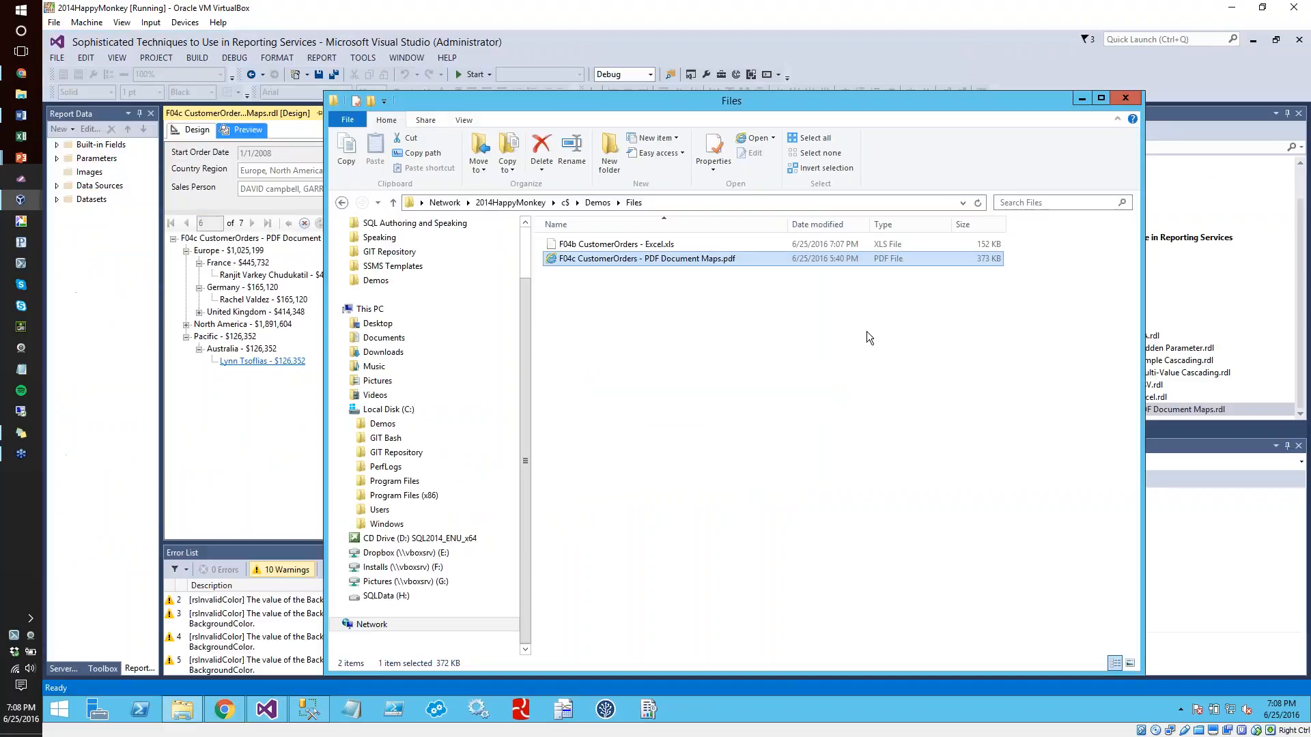
{"action": "double_click", "coordinate": [637, 243]}
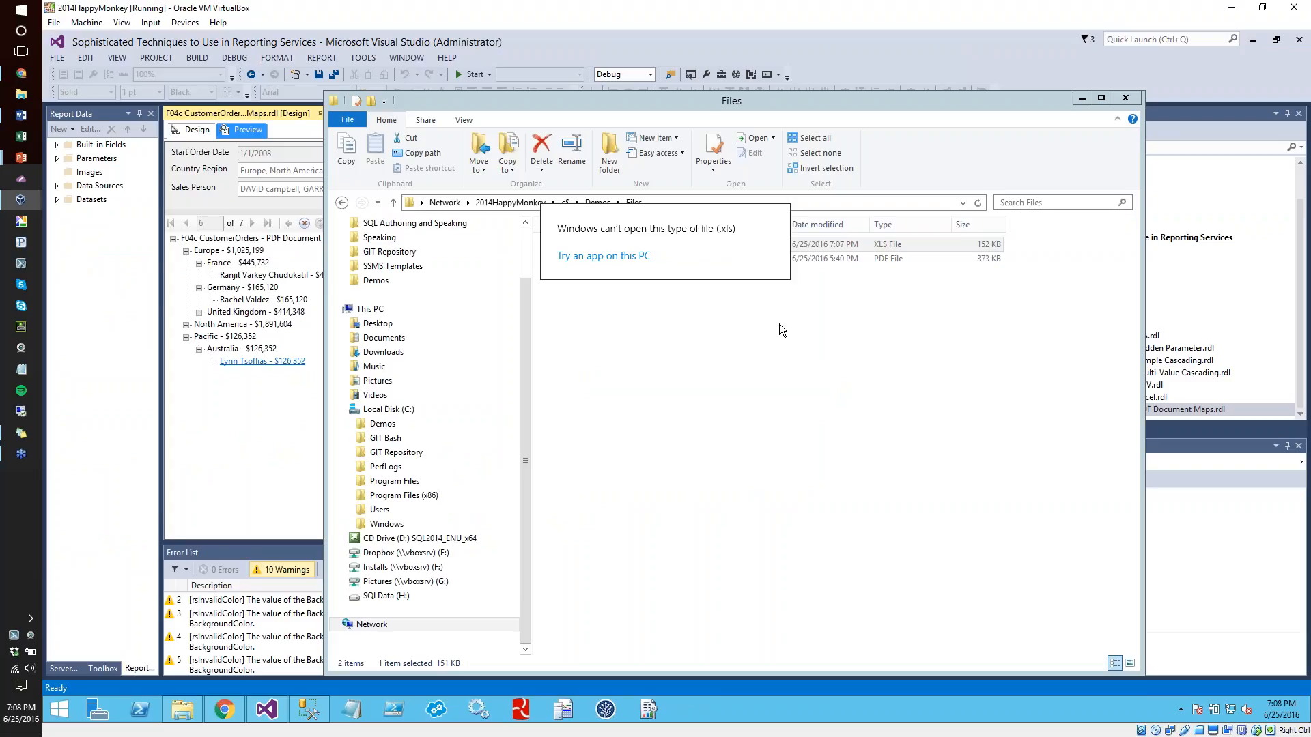
{"action": "left_click", "coordinate": [594, 258]}
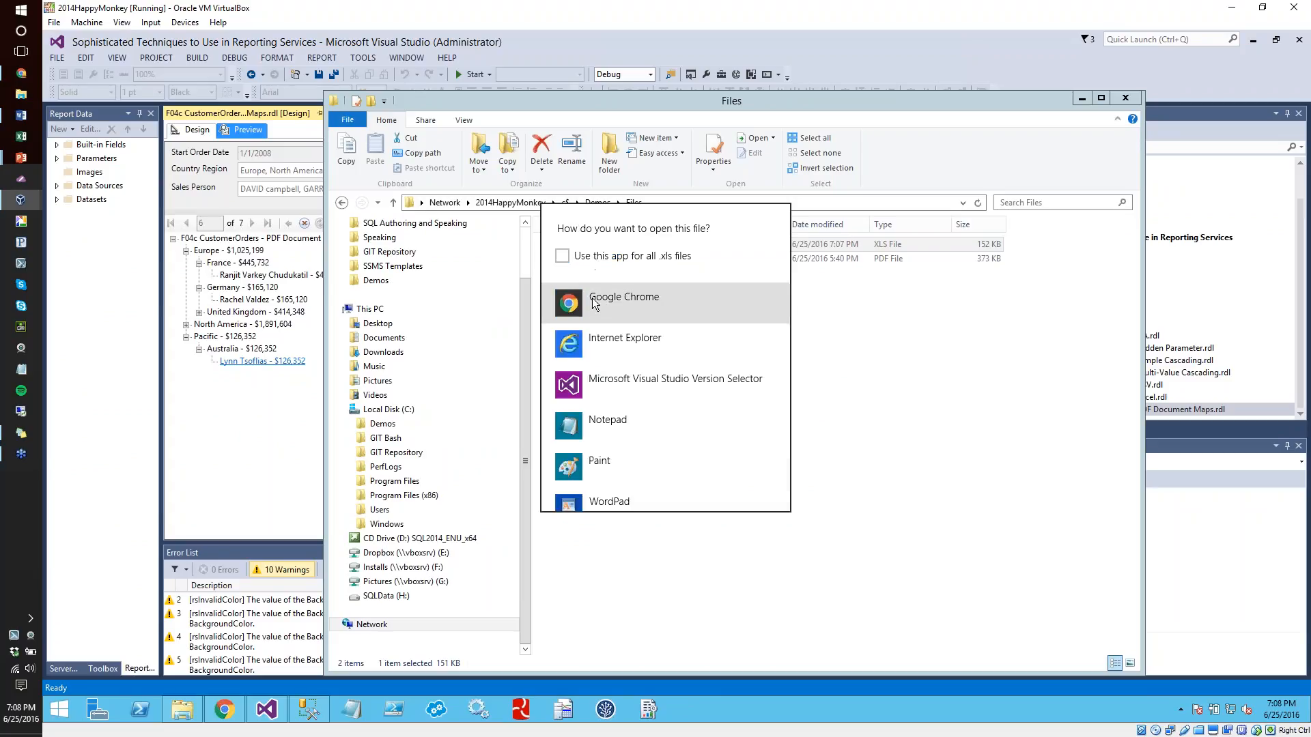
{"action": "key", "text": "Escape"}
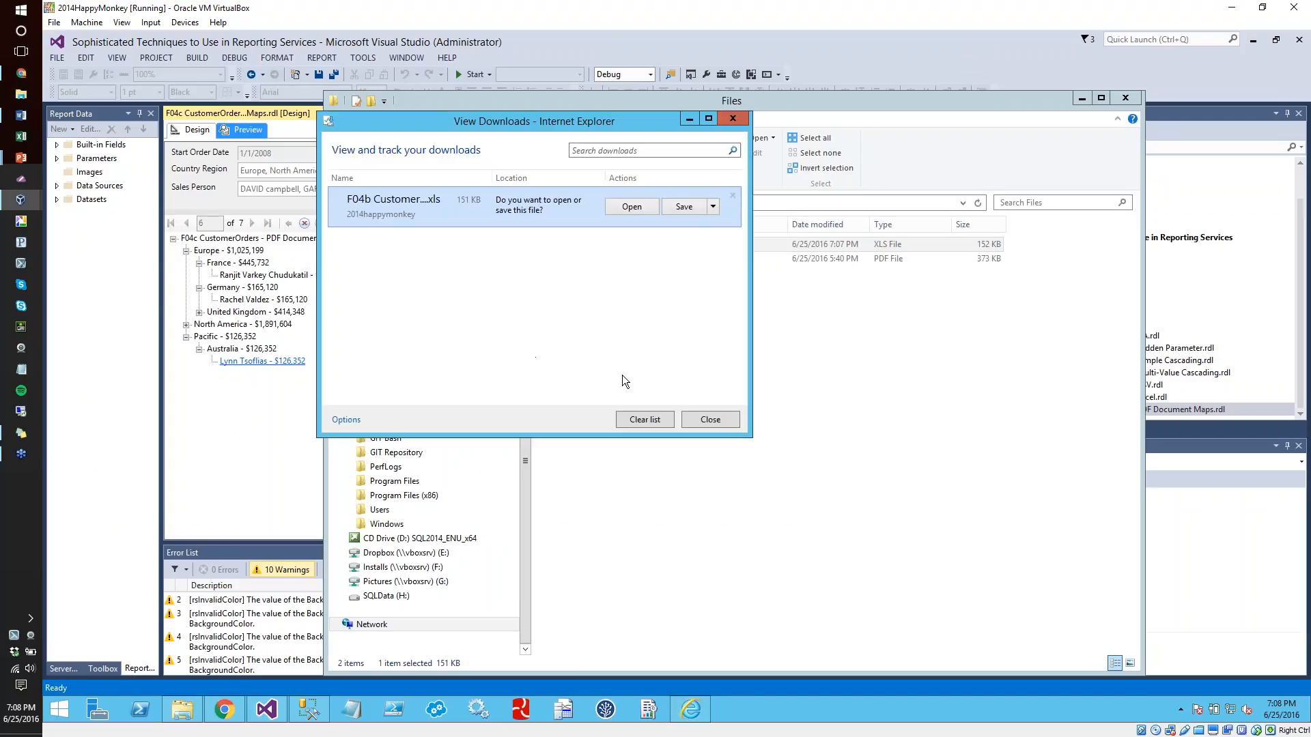
{"action": "left_click", "coordinate": [637, 205]}
{"action": "left_click", "coordinate": [623, 262]}
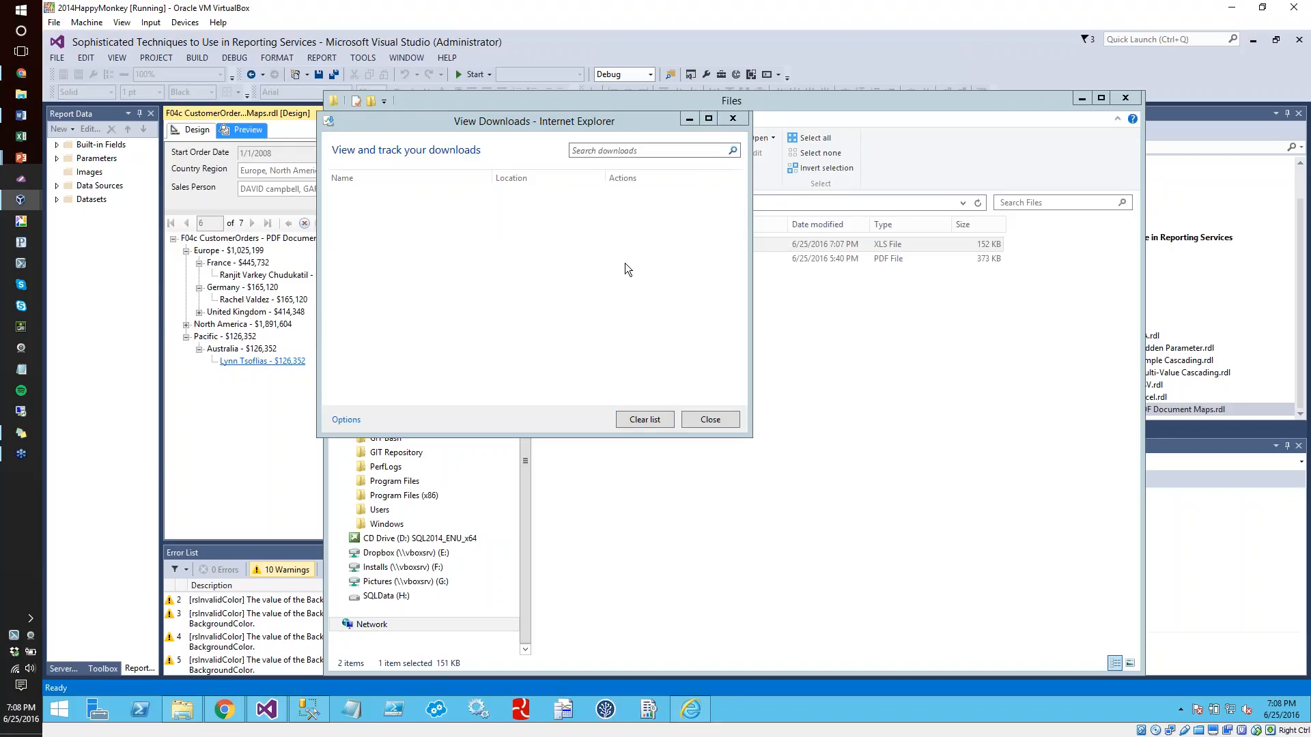
{"action": "left_click", "coordinate": [723, 423]}
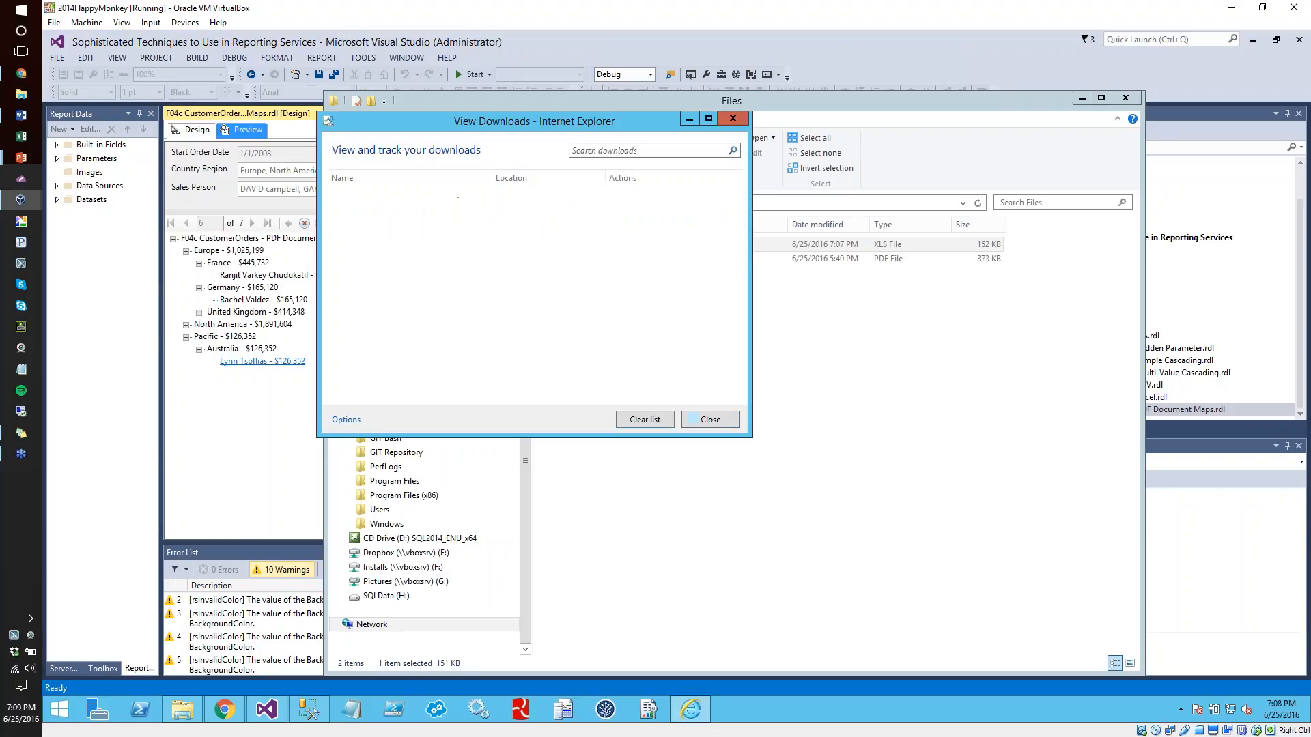
Check Internet Explorer's download options without changing them and close the downloads window
{"action": "left_click", "coordinate": [224, 709]}
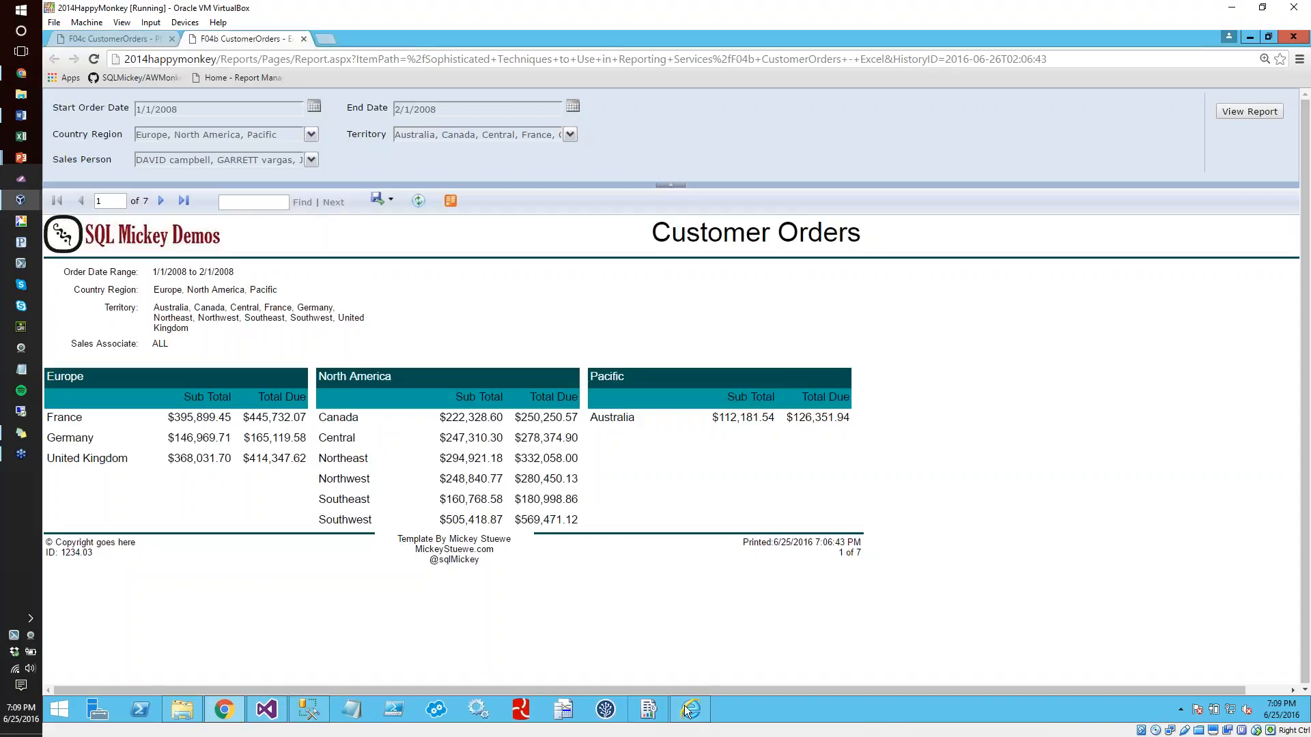
{"action": "left_click", "coordinate": [691, 710]}
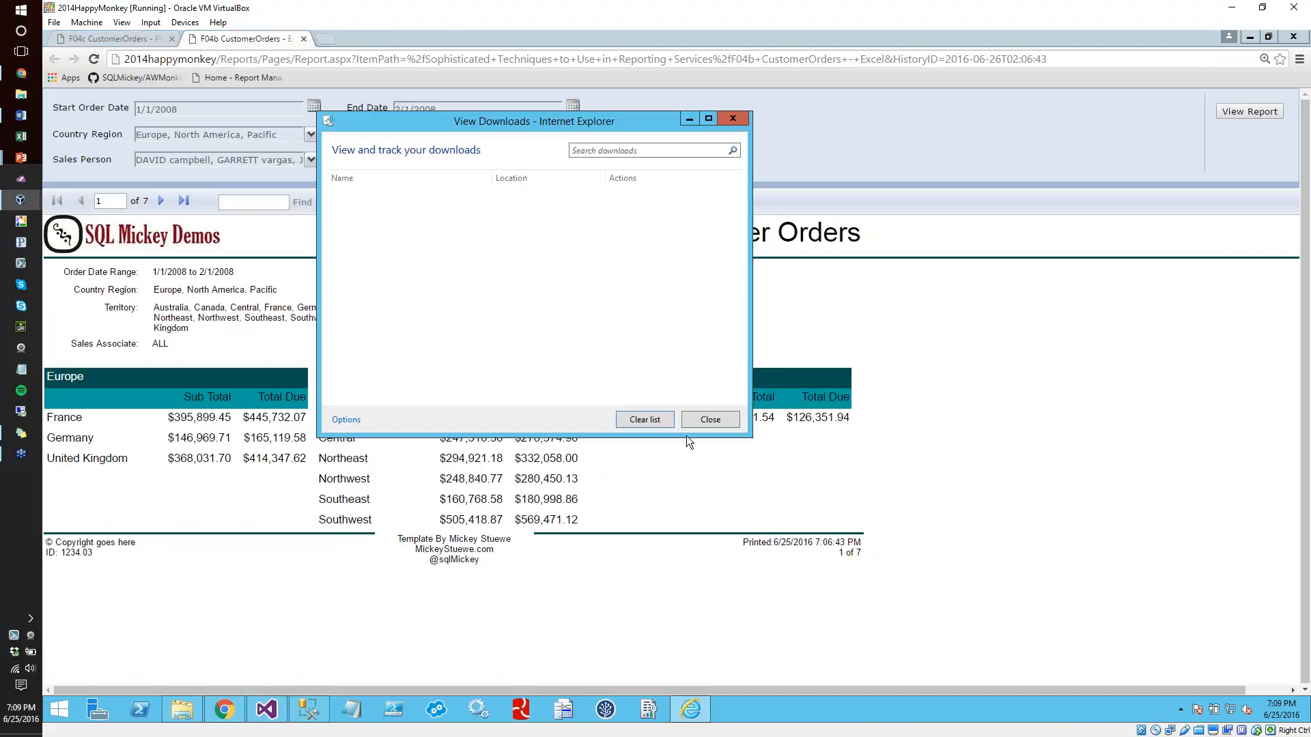
{"action": "left_click", "coordinate": [362, 420]}
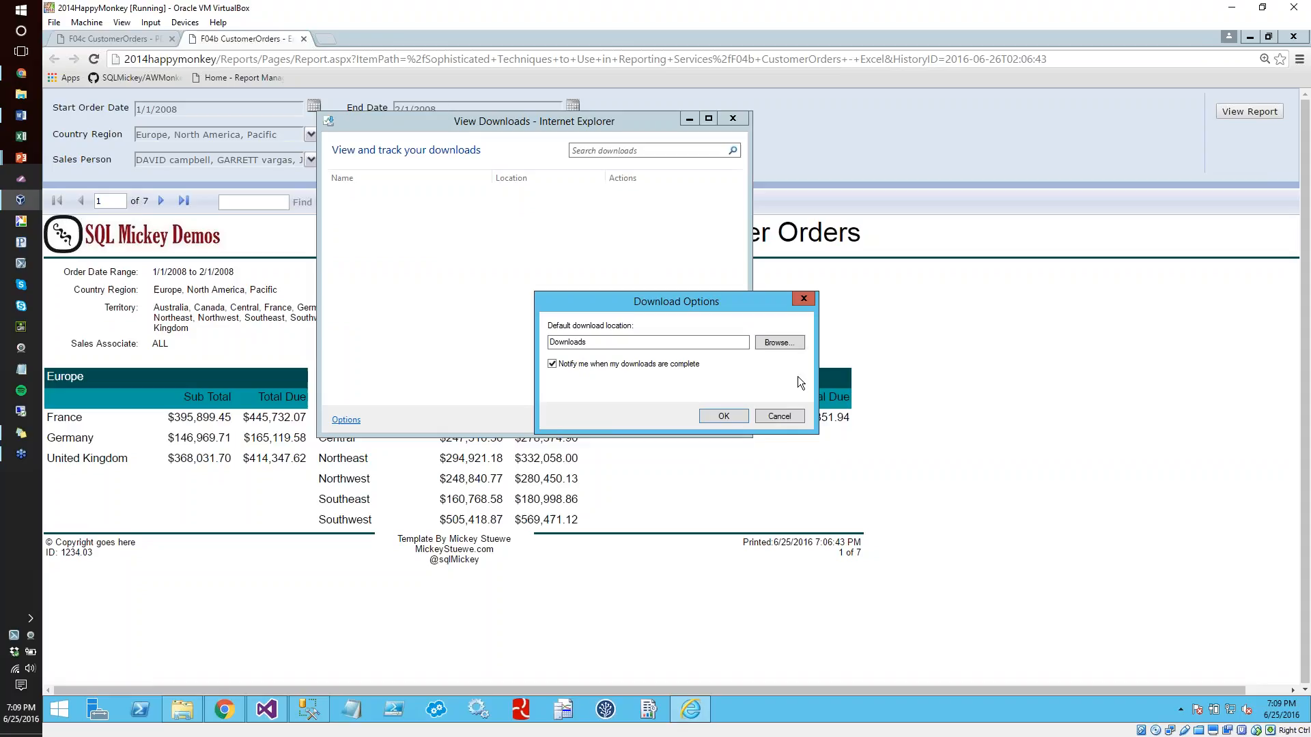
{"action": "left_click", "coordinate": [791, 416]}
{"action": "left_click", "coordinate": [724, 418]}
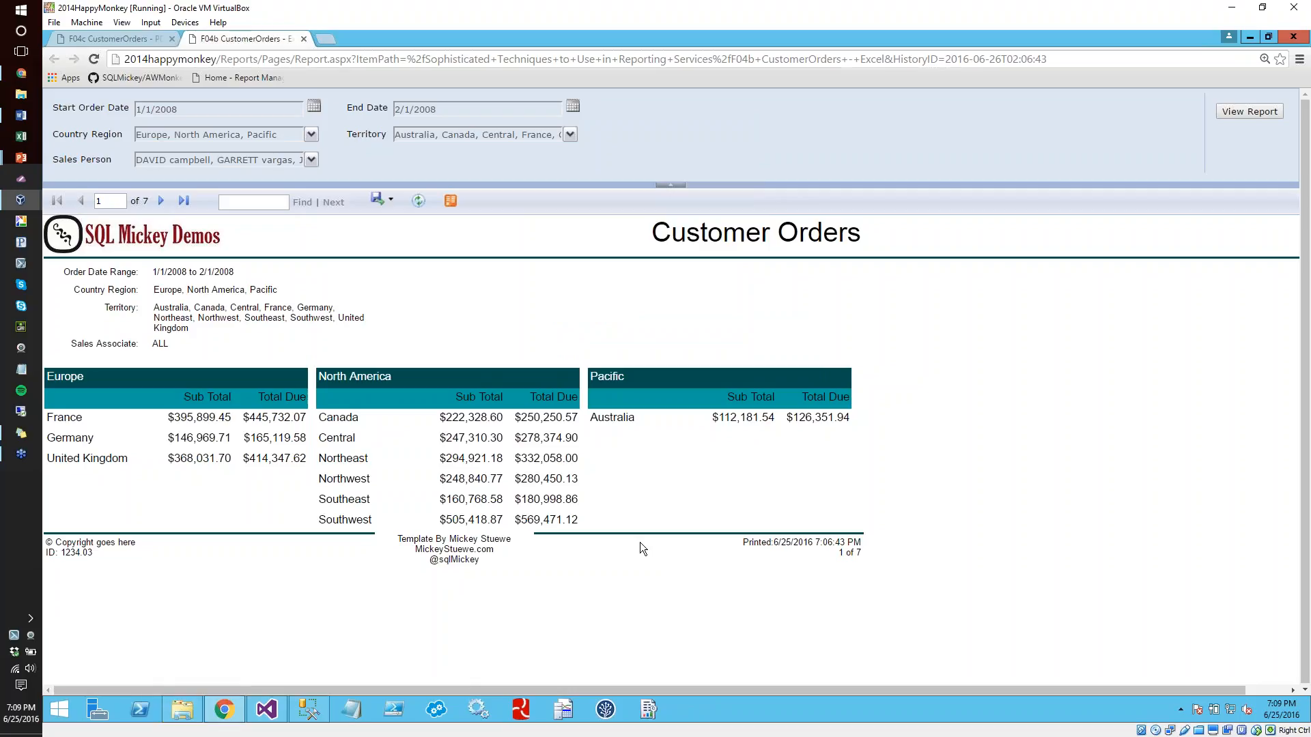
Bring the Files folder back into view, switch to the PowerPoint slide show and advance to the Agenda slide
{"action": "left_click", "coordinate": [183, 710]}
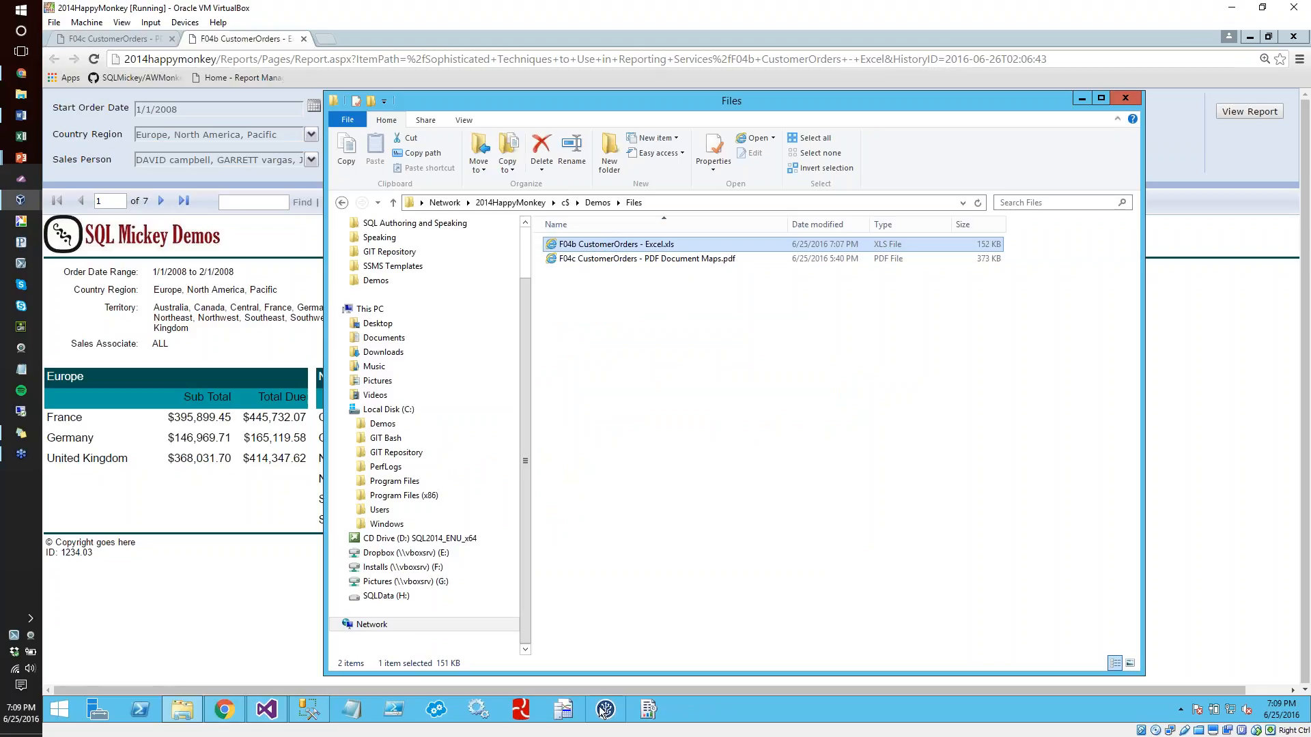
{"action": "left_click", "coordinate": [25, 525]}
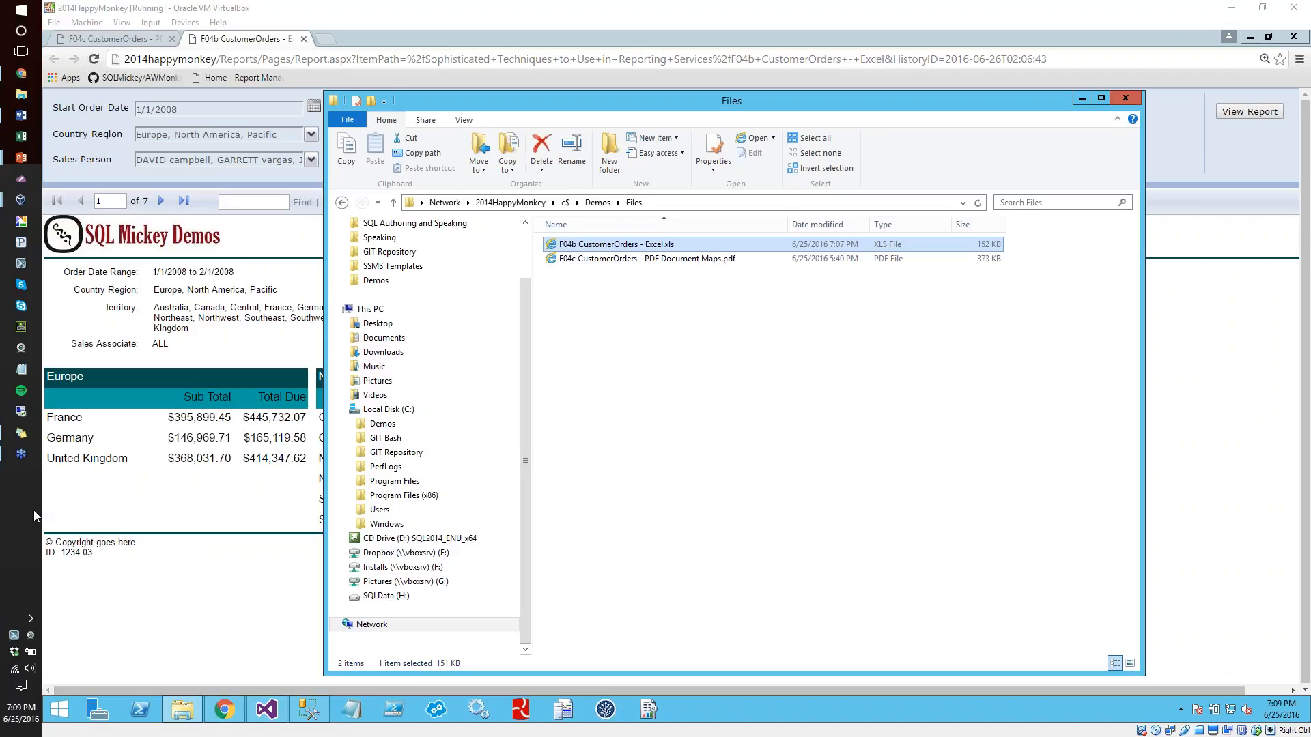
{"action": "key", "text": "alt+Tab"}
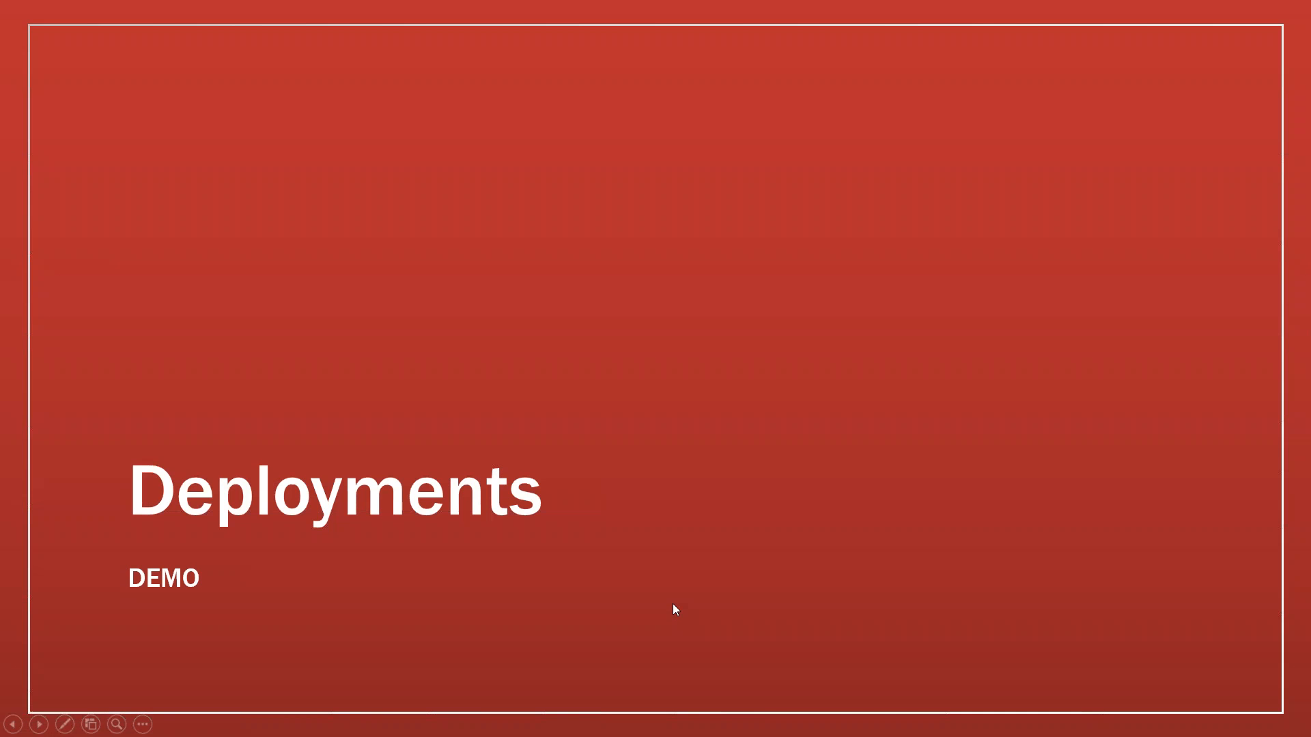
{"action": "left_click", "coordinate": [673, 603]}
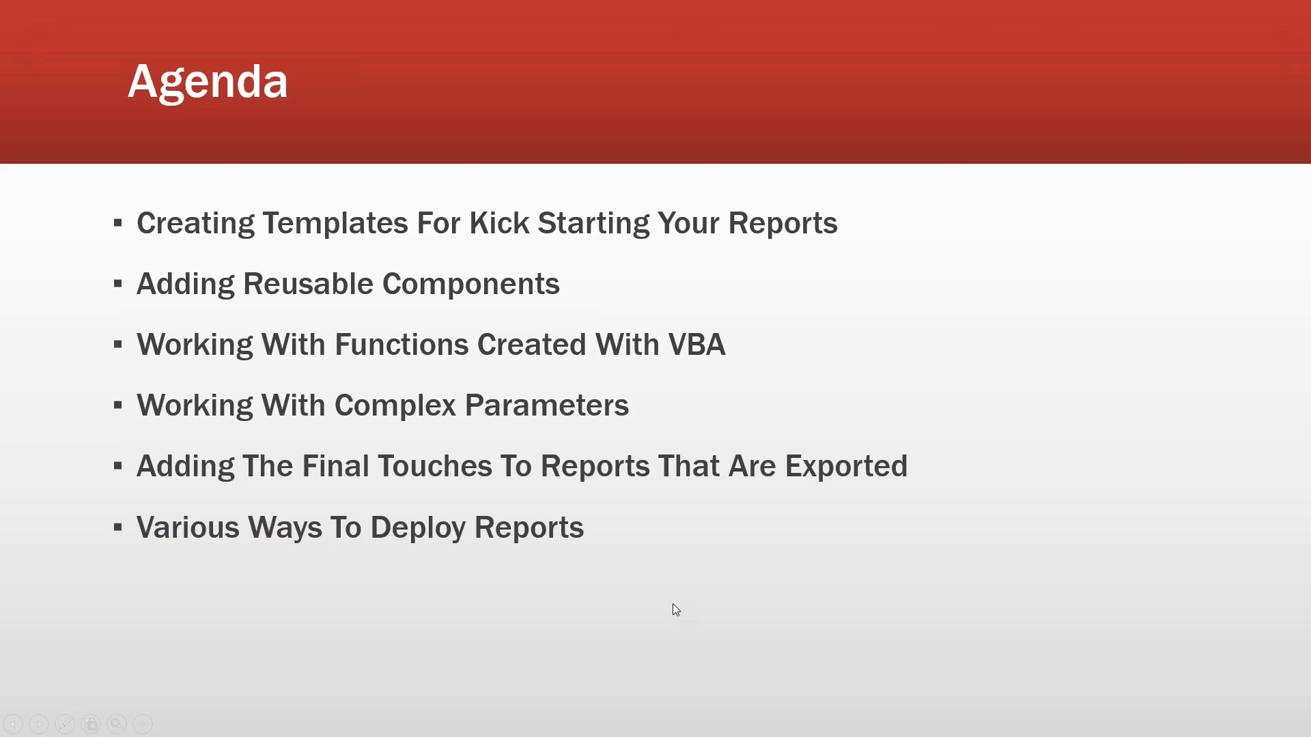
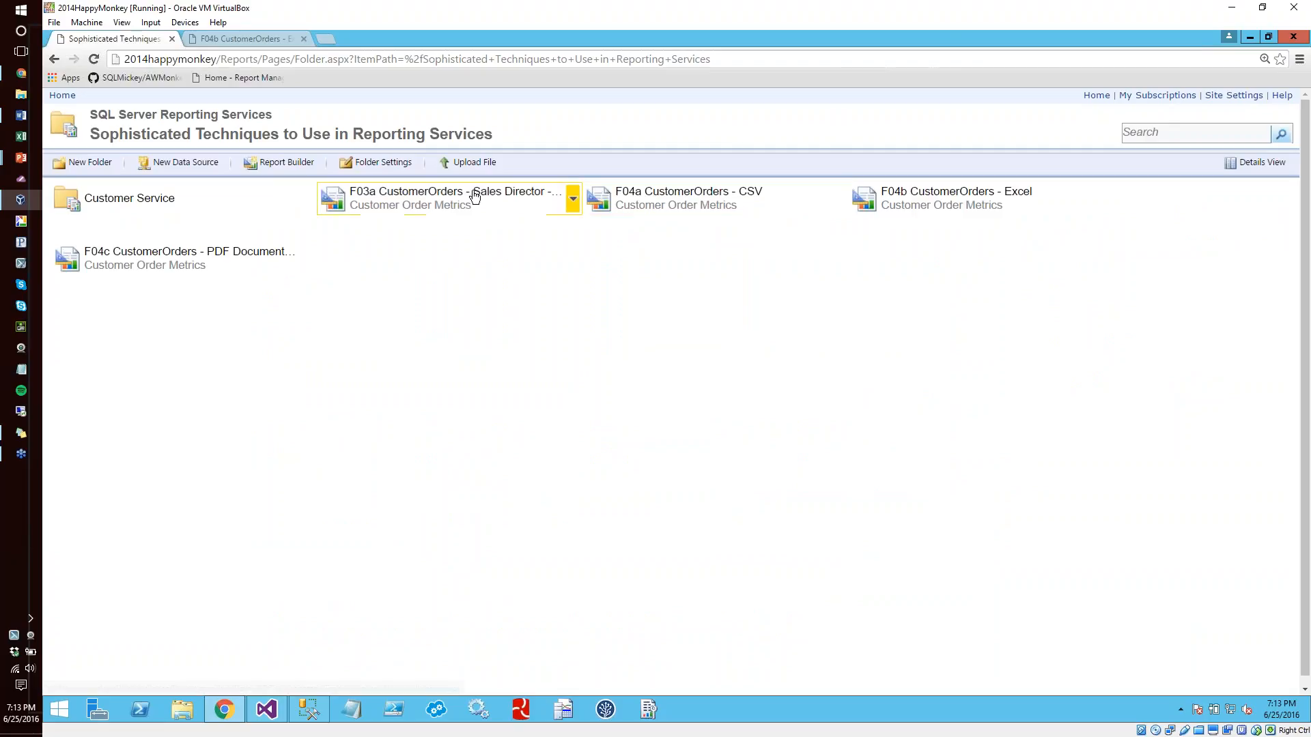
View the F03a CustomerOrders - Sales Director and F04a CustomerOrders - CSV reports, briefly visiting the AWMonkey GitHub link before returning to the CSV report
{"action": "left_click", "coordinate": [473, 192]}
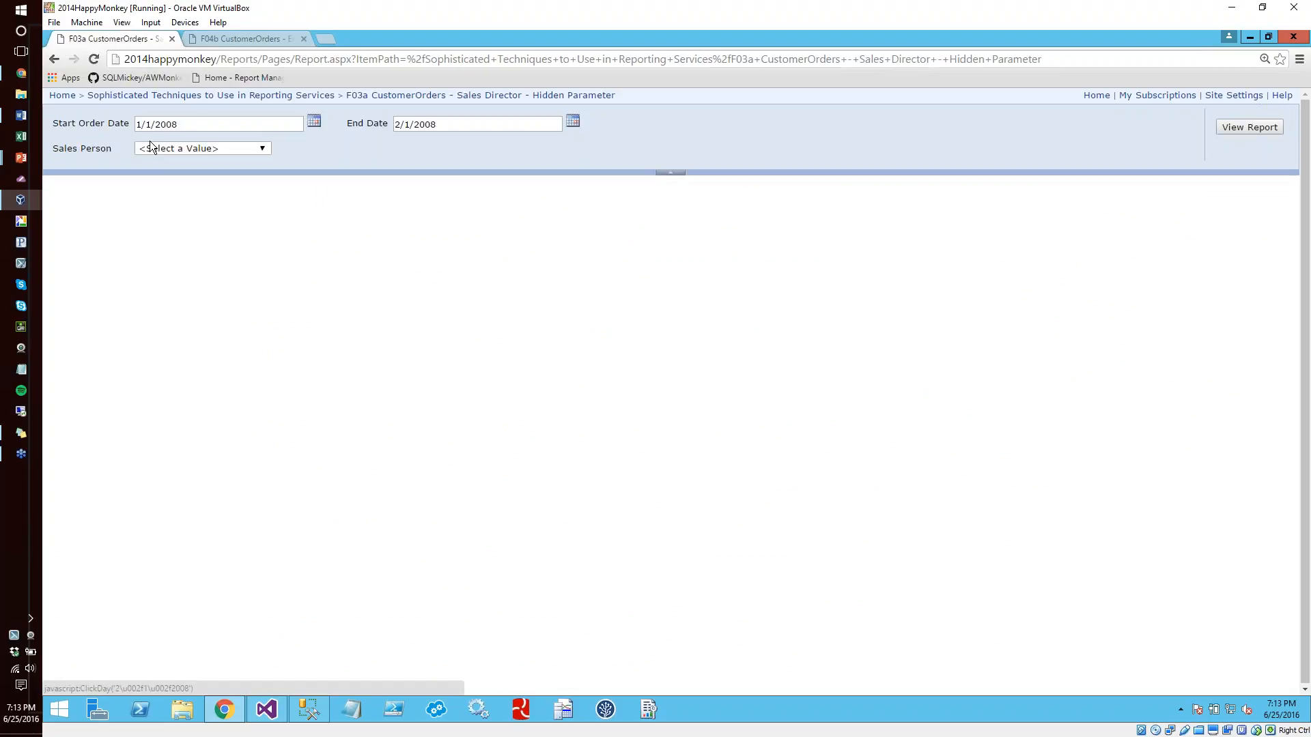
{"action": "left_click", "coordinate": [161, 96]}
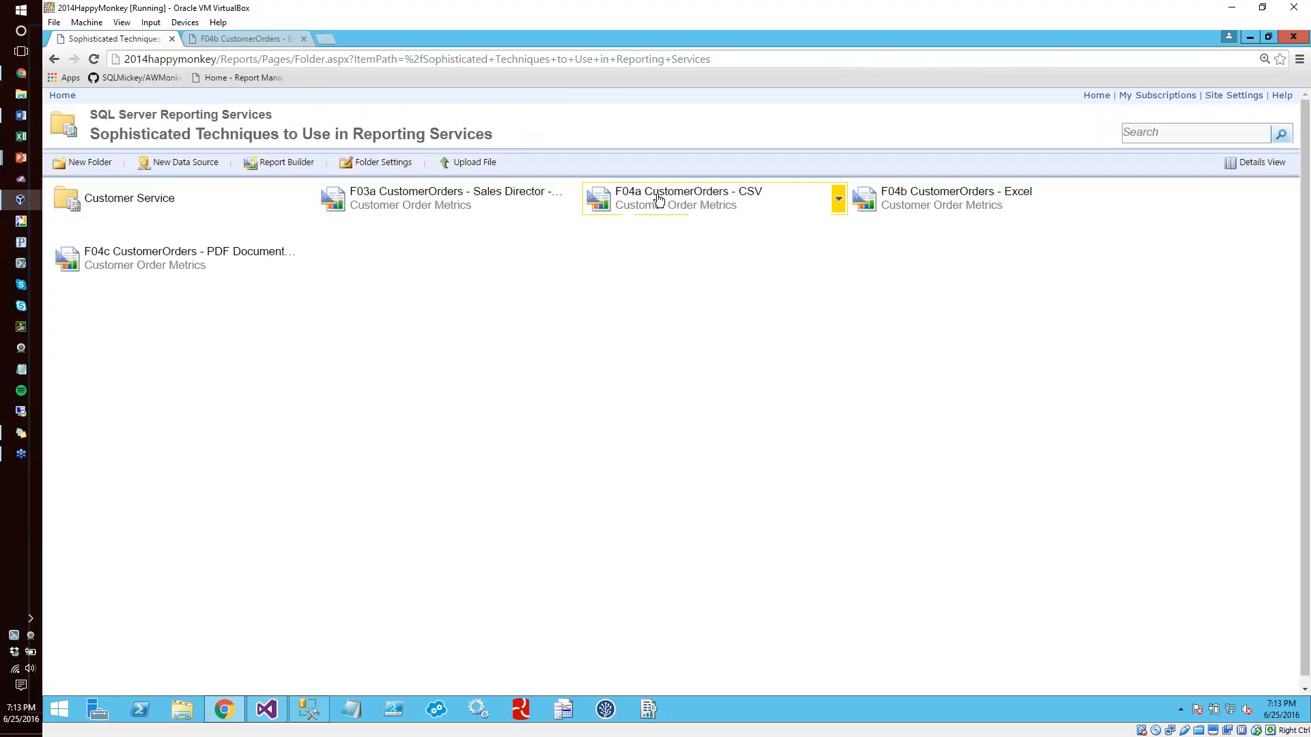
{"action": "left_click", "coordinate": [672, 192]}
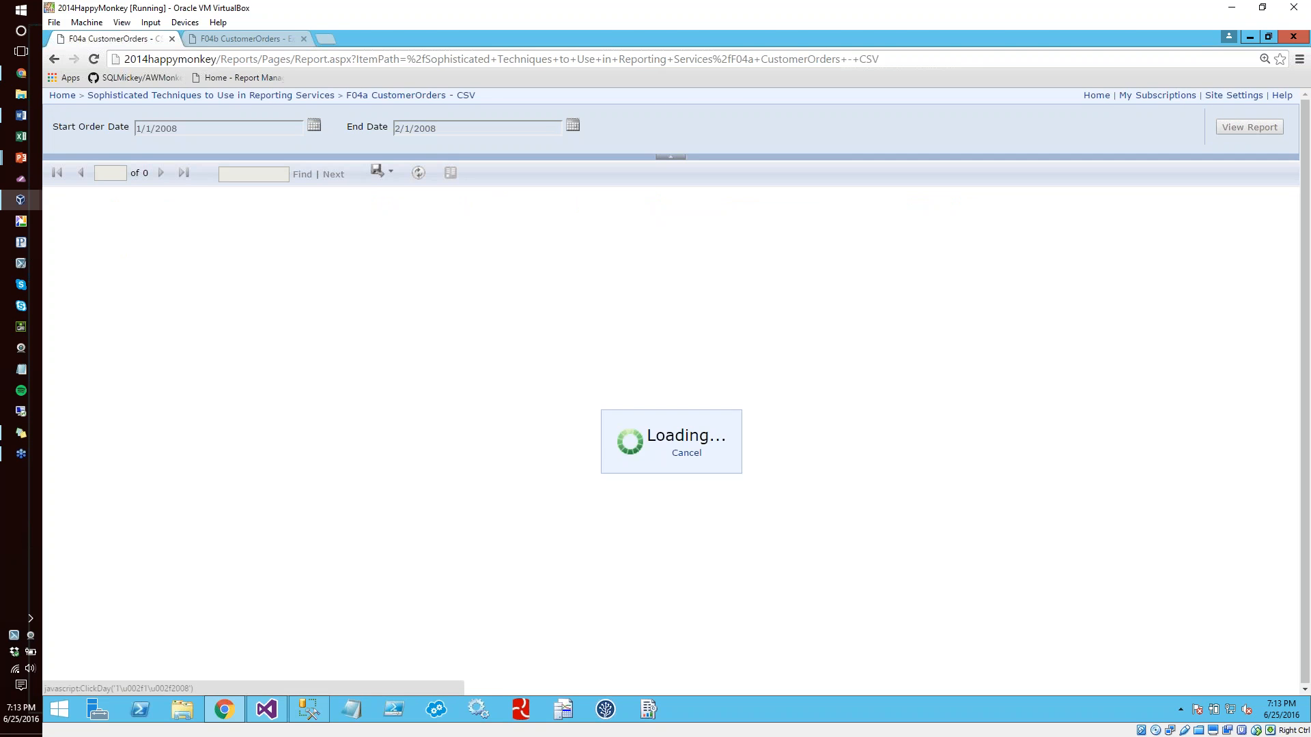
{"action": "left_click", "coordinate": [136, 78]}
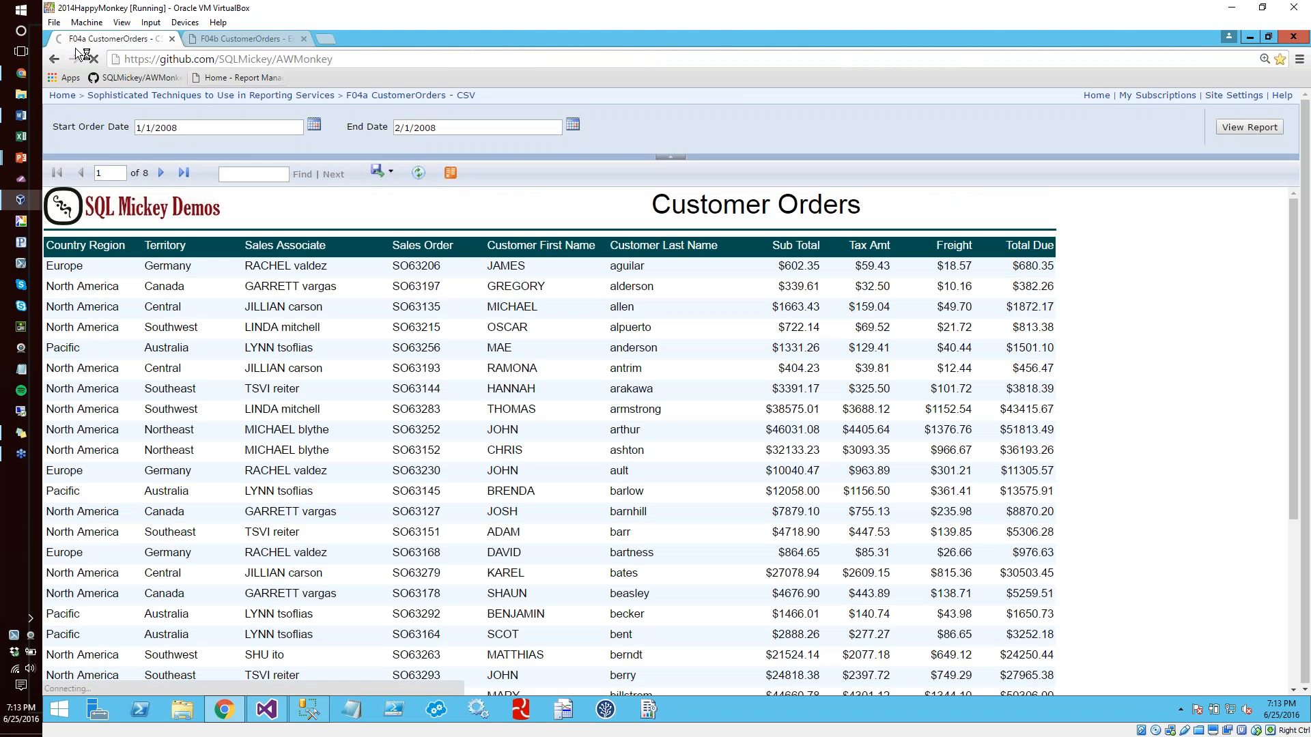
{"action": "left_click", "coordinate": [53, 60]}
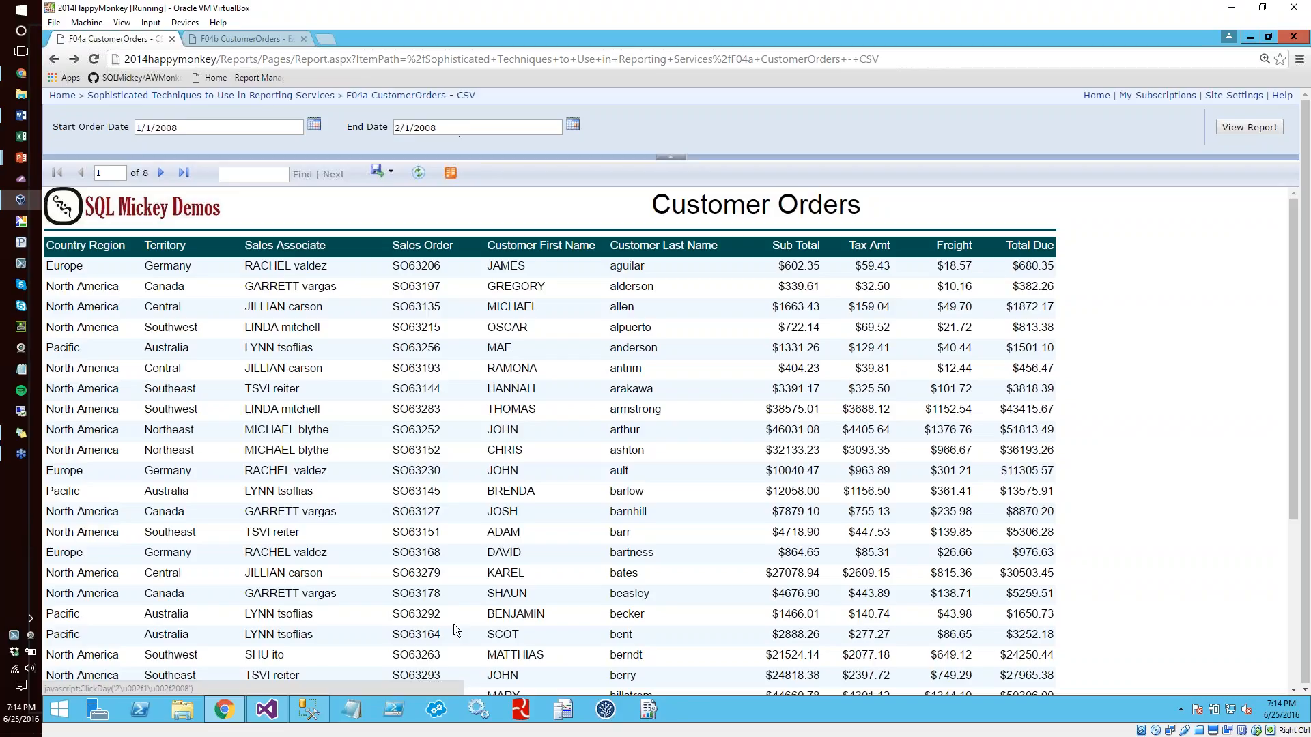
Close Visual Studio and restart it with the recent Sophisticated Techniques to Use in Reporting Services solution
{"action": "right_click", "coordinate": [268, 713]}
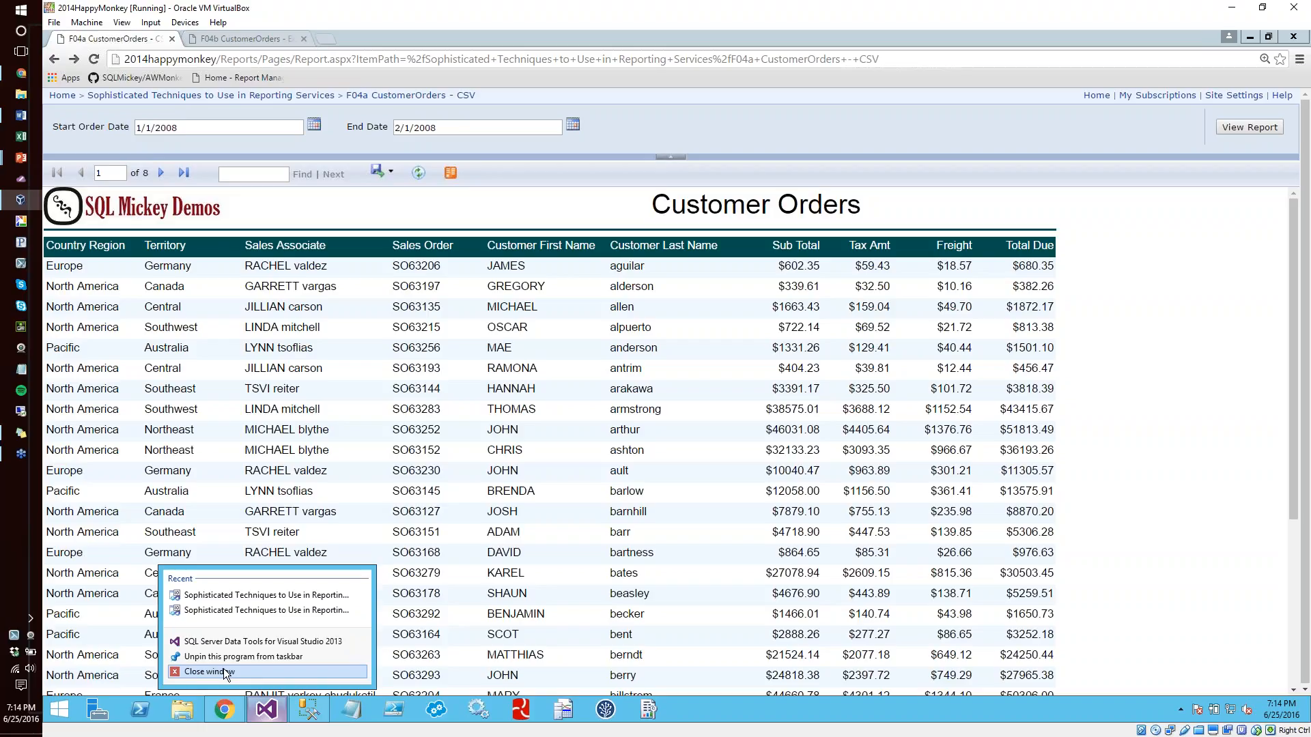
{"action": "left_click", "coordinate": [224, 669]}
{"action": "mouse_move", "coordinate": [265, 712]}
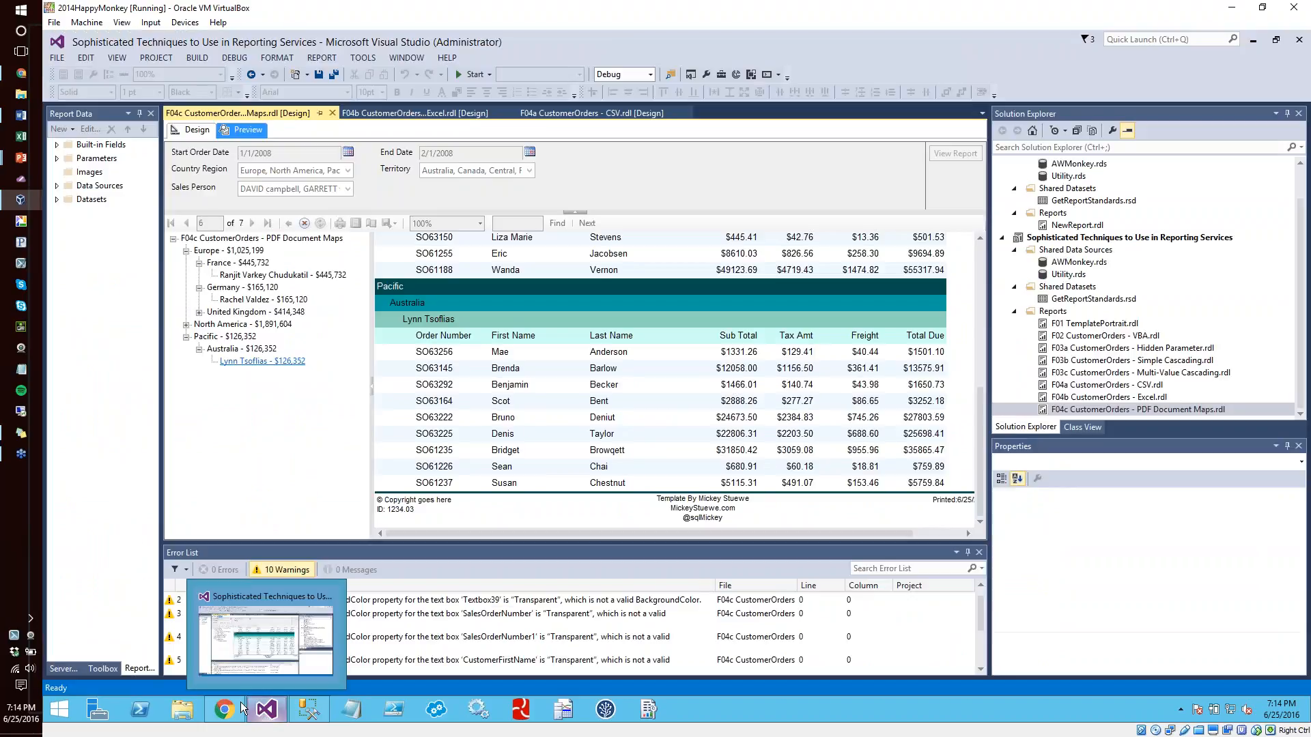
{"action": "right_click", "coordinate": [266, 712]}
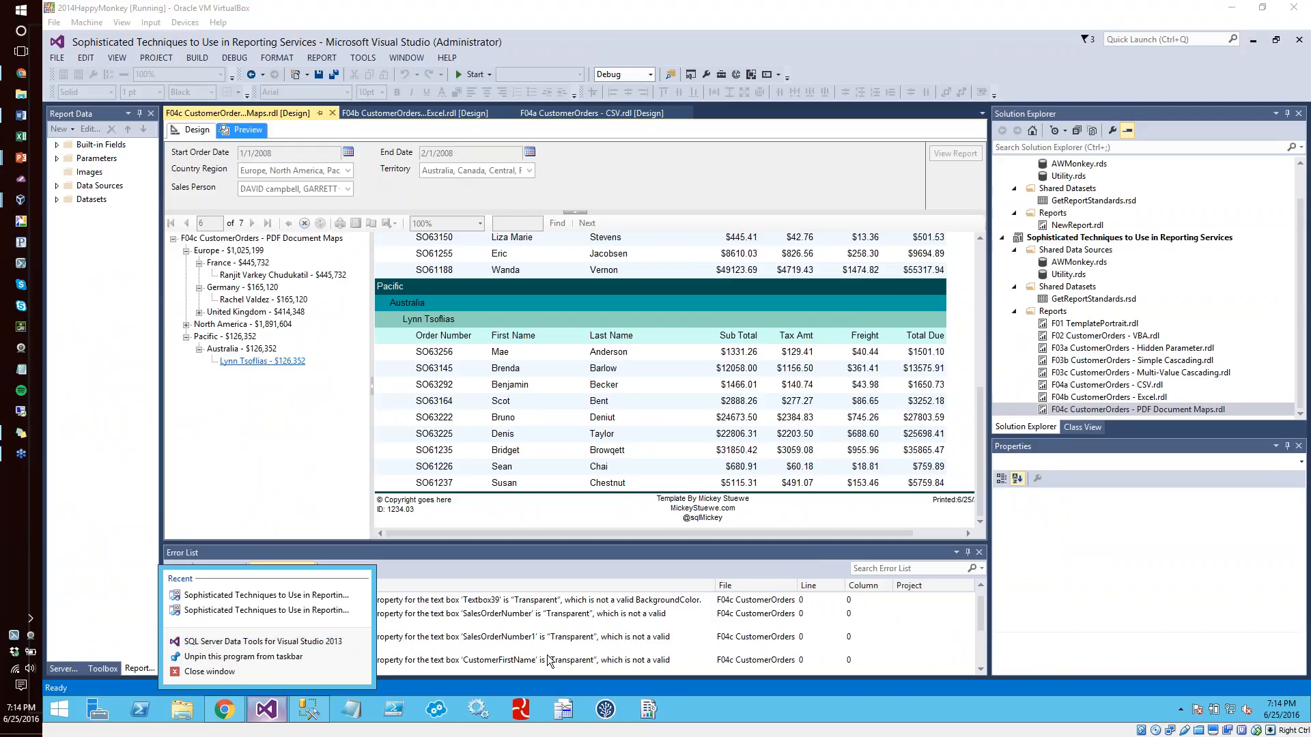
{"action": "left_click", "coordinate": [220, 672]}
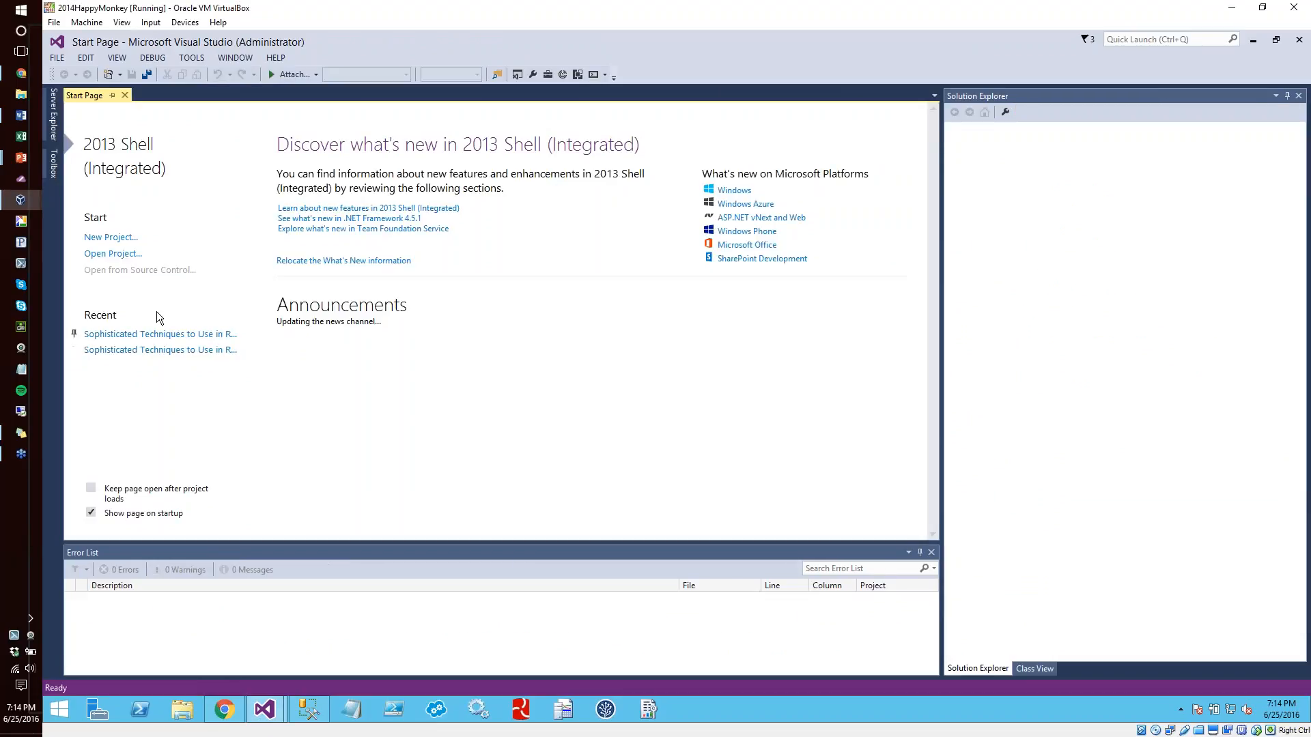
{"action": "left_click", "coordinate": [172, 346]}
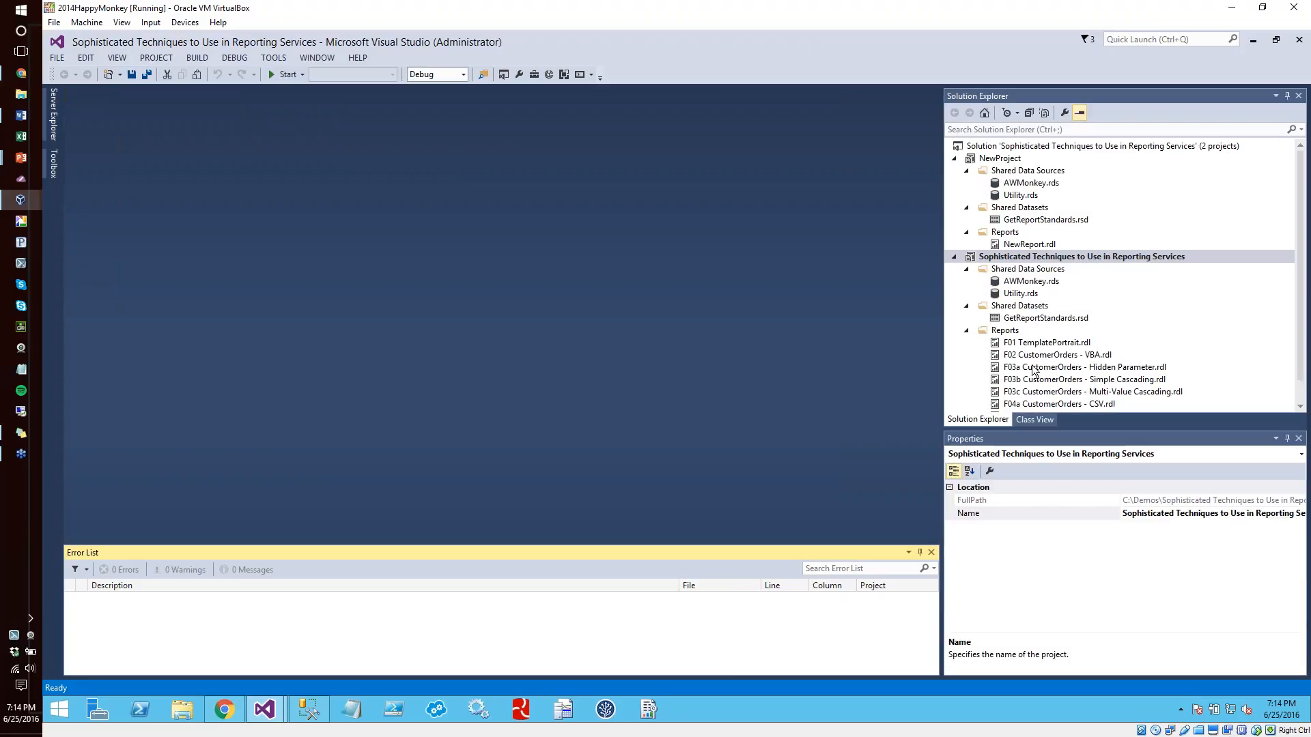
Open the F02 CustomerOrders - VBA and F03a CustomerOrders - Hidden Parameter reports, and preview the Hidden Parameter report
{"action": "double_click", "coordinate": [1035, 355]}
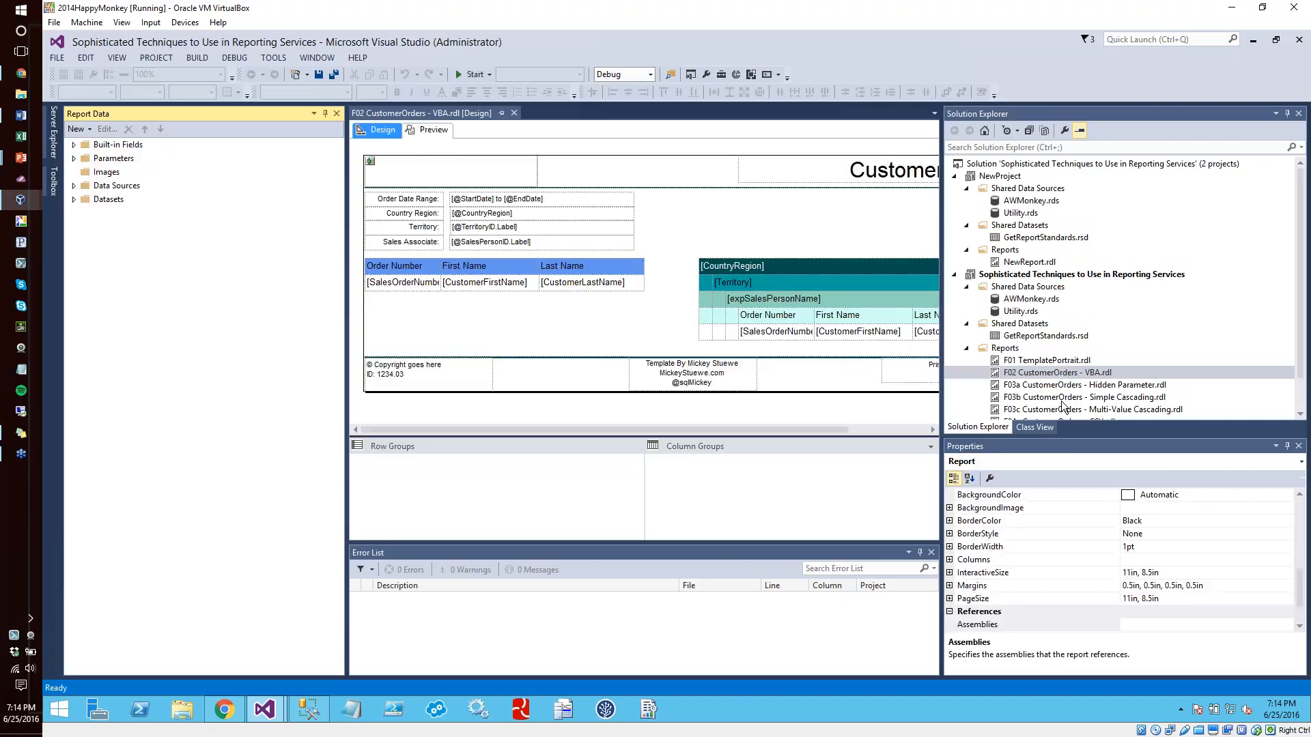
{"action": "double_click", "coordinate": [1055, 386]}
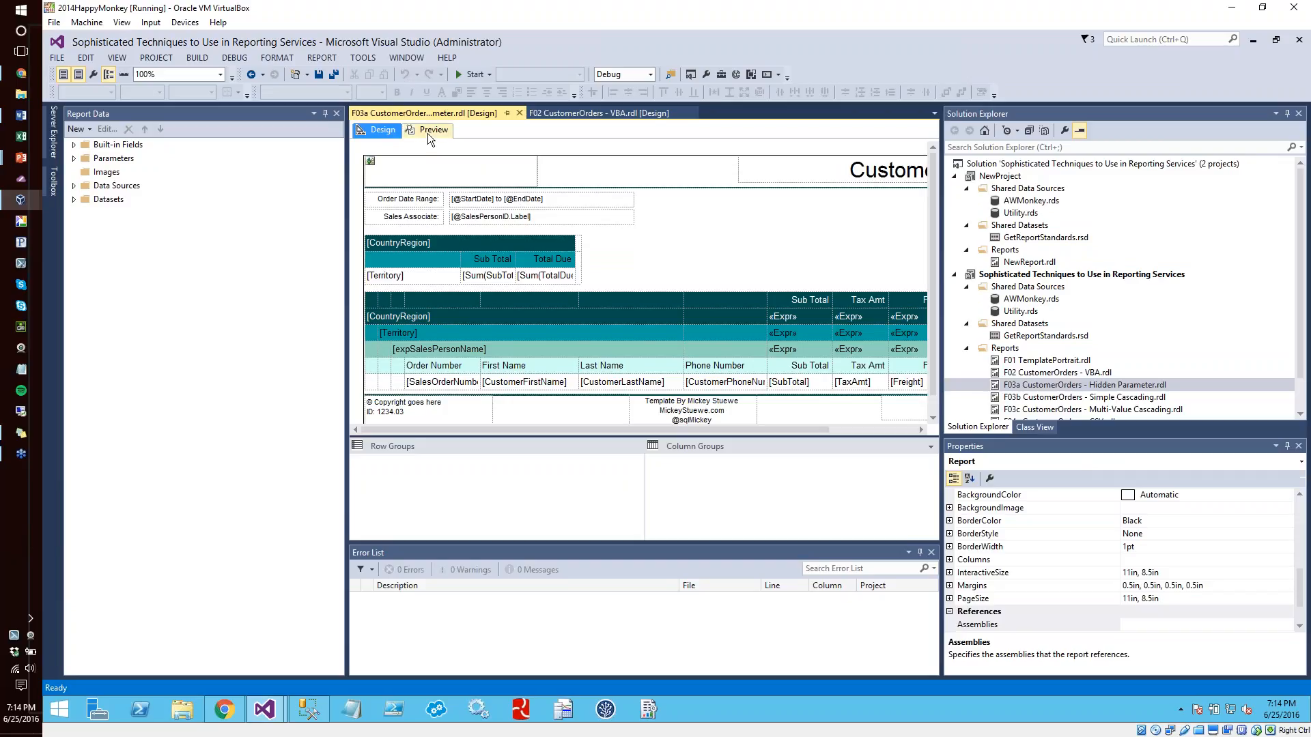
{"action": "left_click", "coordinate": [427, 131]}
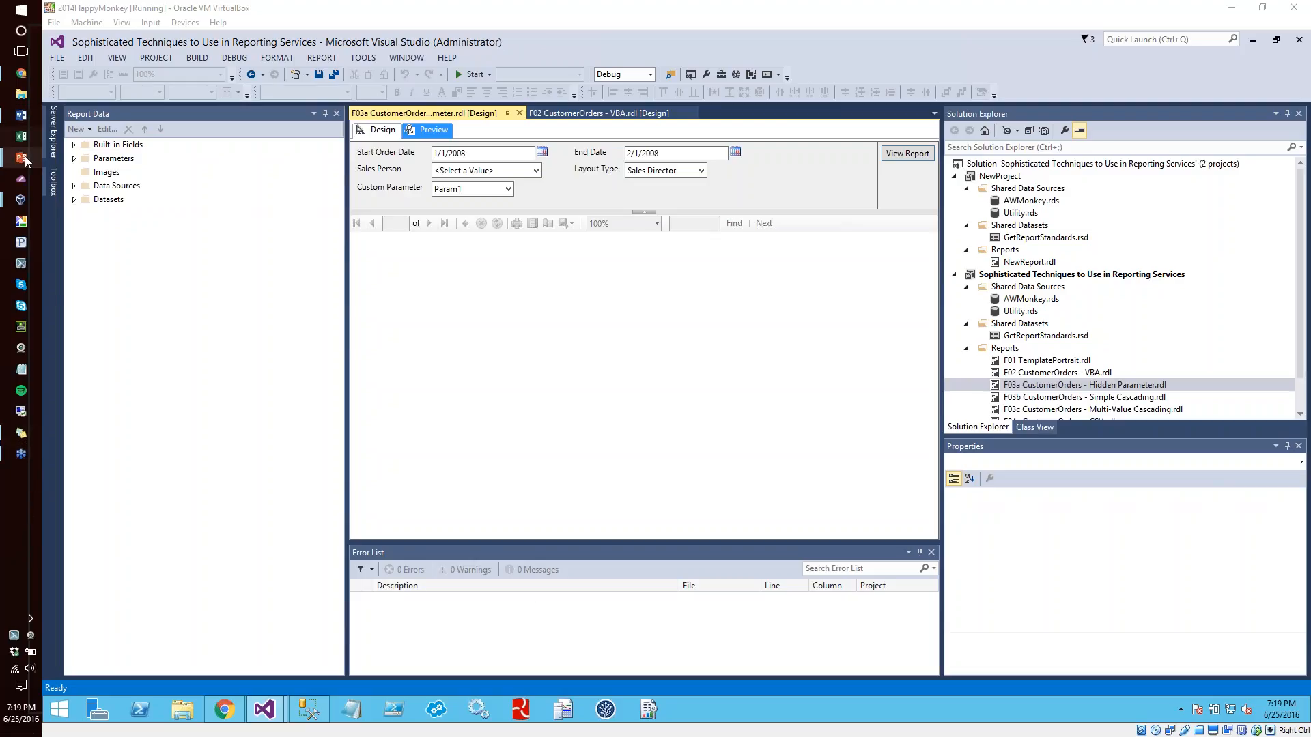
Switch to the PowerPoint thank-you slide and write a person's full name in a Notepad window narrowed to uncover the slide's contact details
{"action": "mouse_move", "coordinate": [26, 160]}
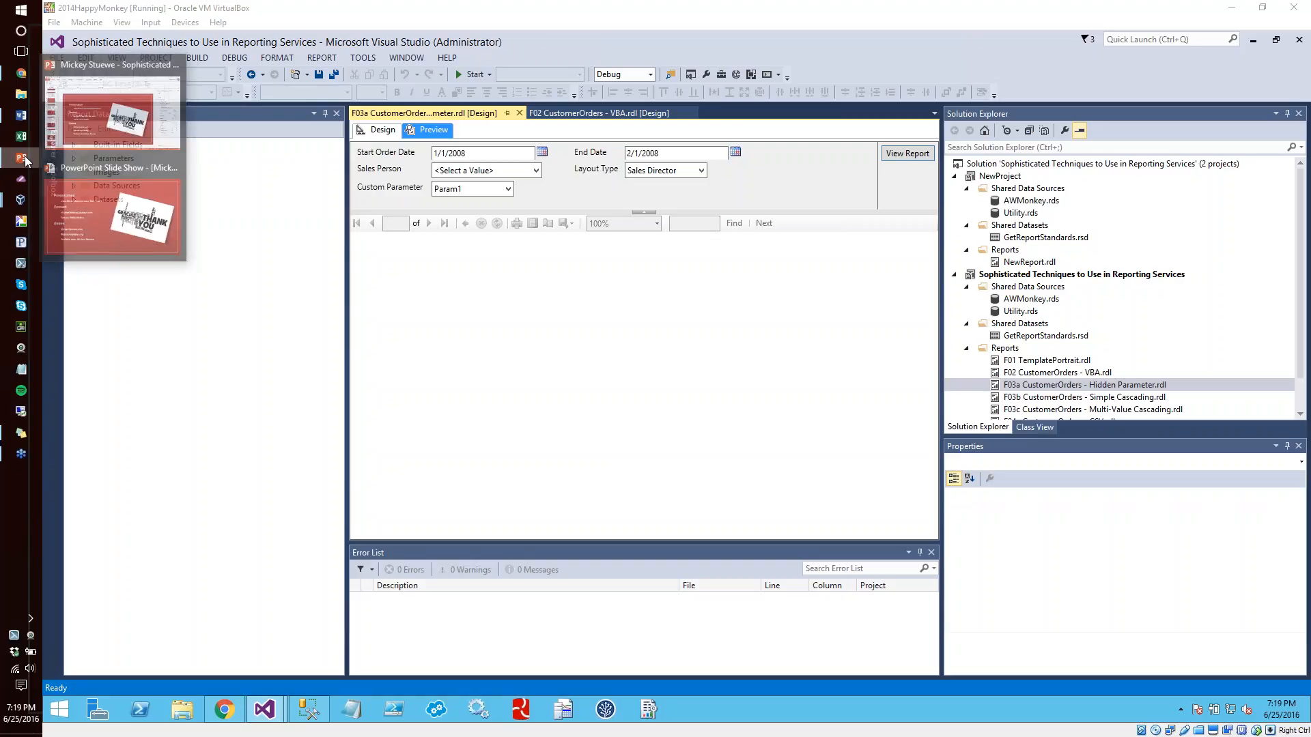
{"action": "left_click", "coordinate": [67, 202]}
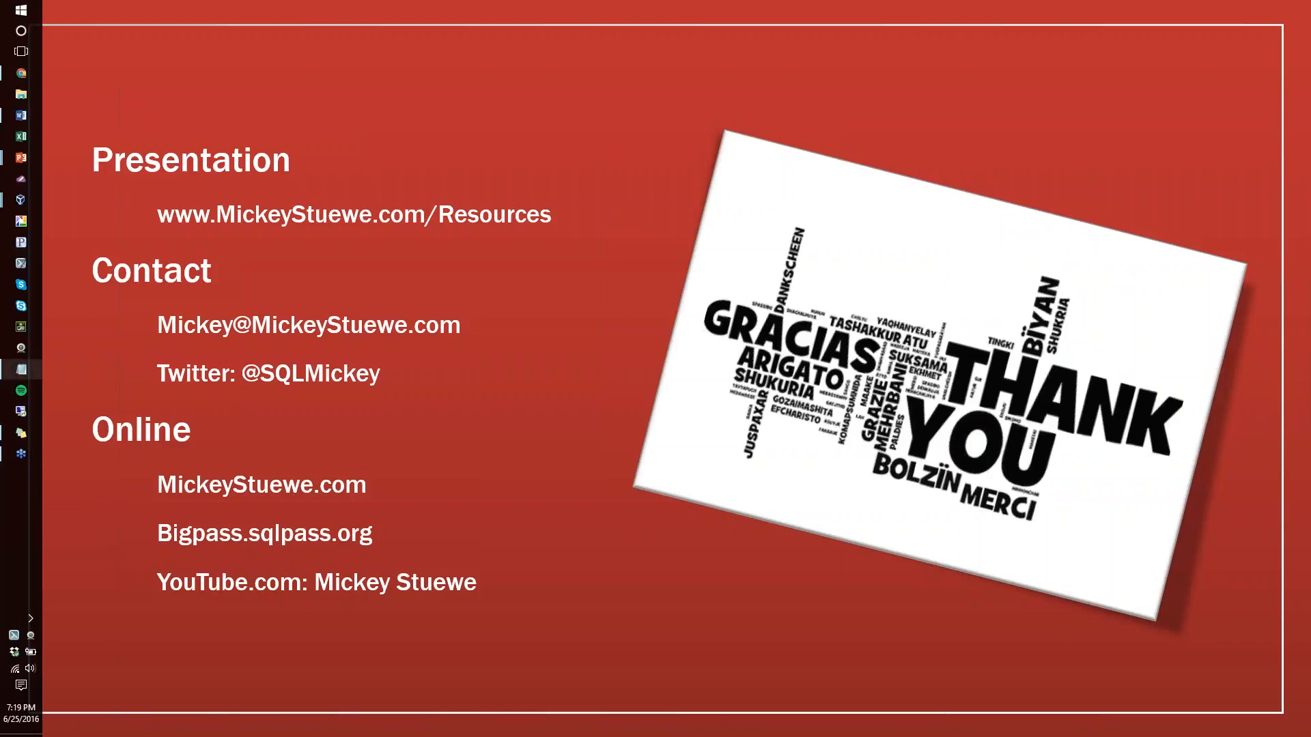
{"action": "left_click", "coordinate": [22, 369]}
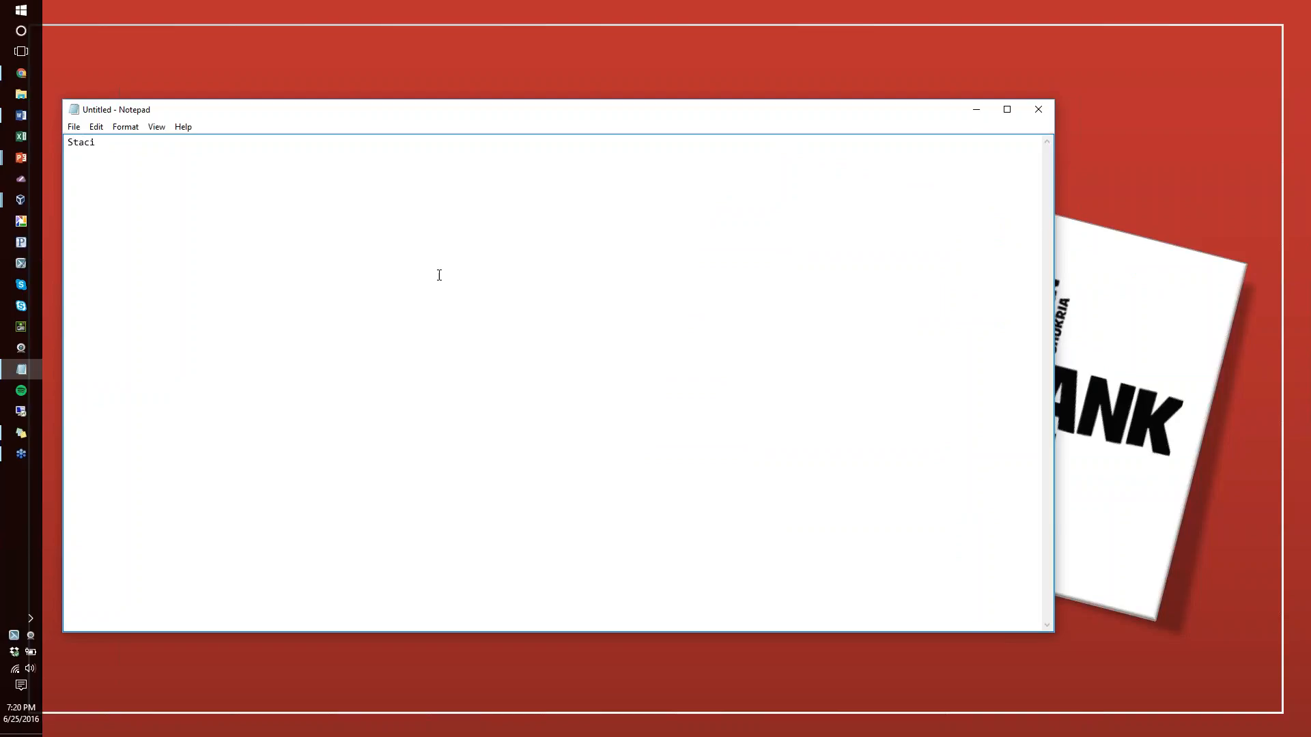
{"action": "left_click_drag", "start_coordinate": [63, 349], "coordinate": [613, 383]}
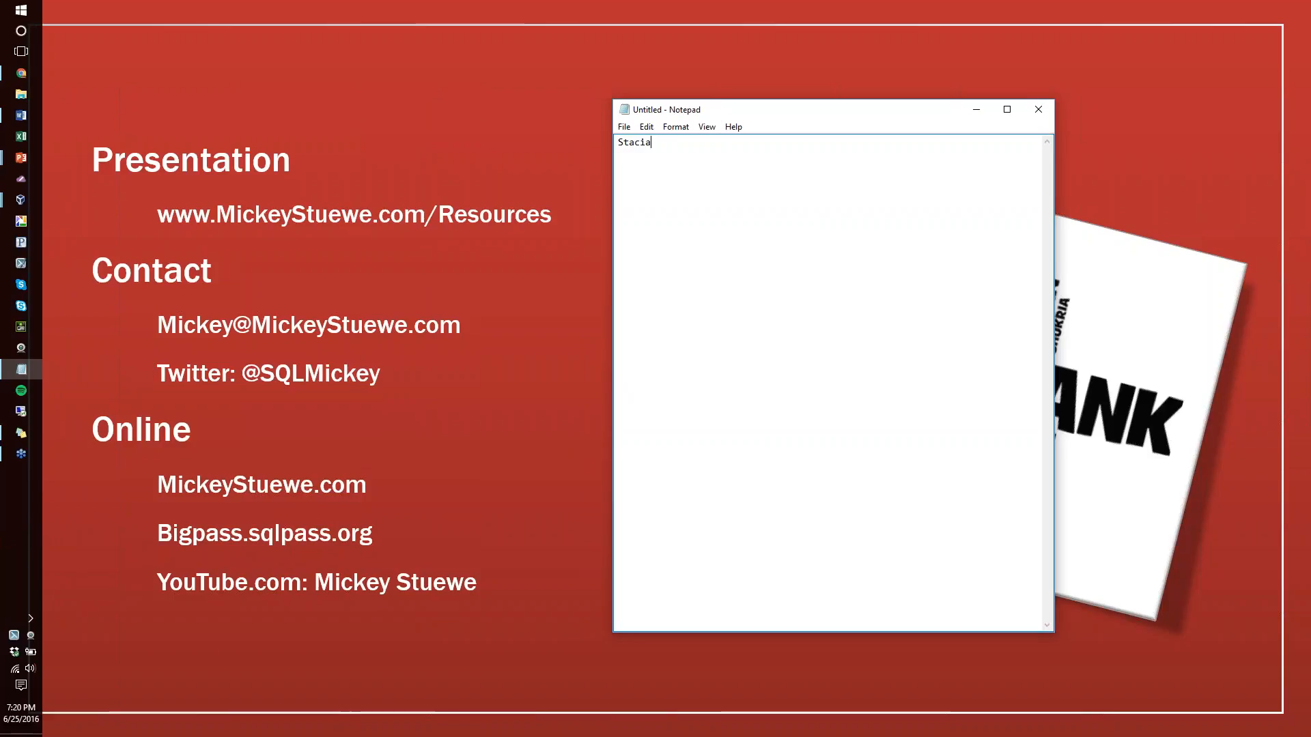
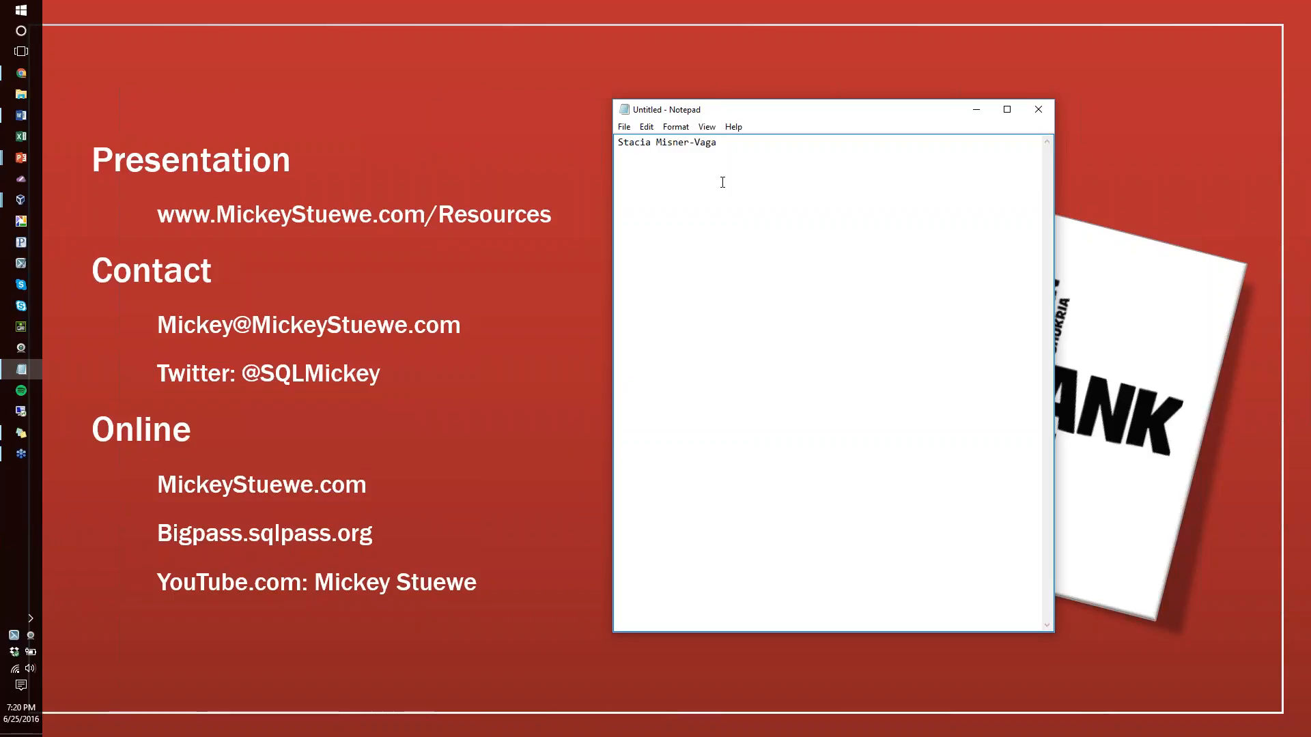